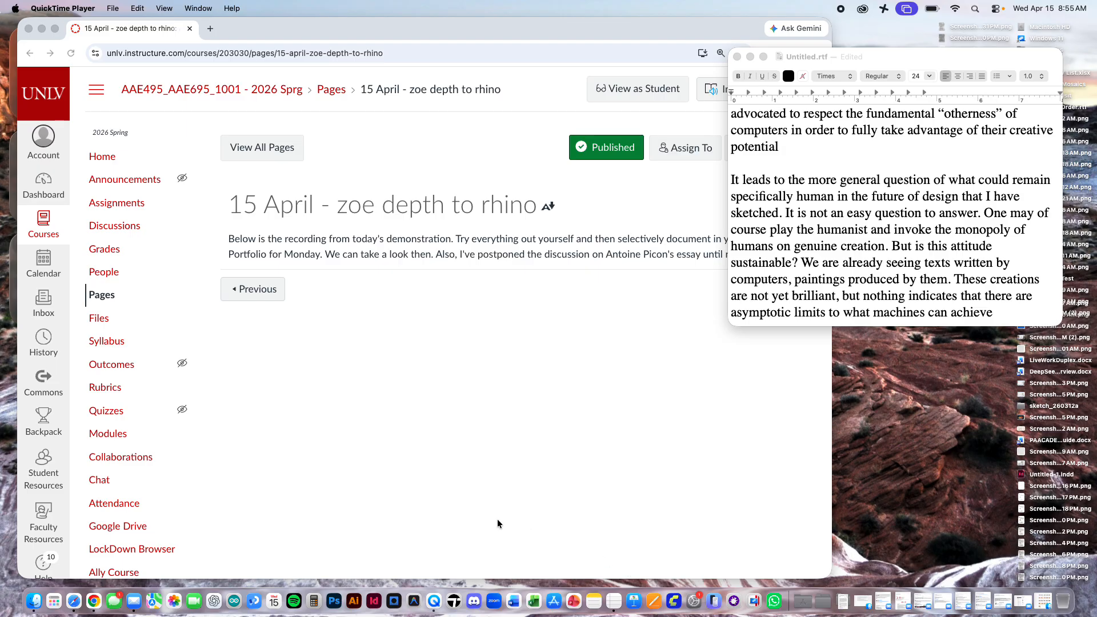
# Step: Open the course's module list in a new browser tab and go to the "13 April - 2d to 3d / Portfolio Help" page
pyautogui.click(668, 28)
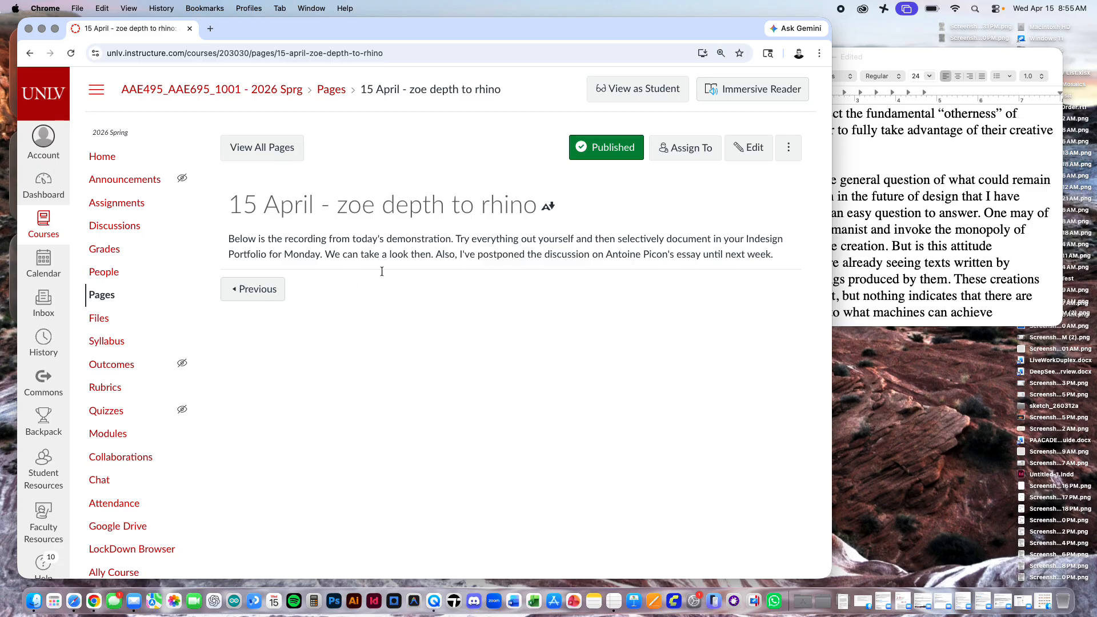
pyautogui.keyDown('super'); pyautogui.click(118, 433); pyautogui.keyUp('super')
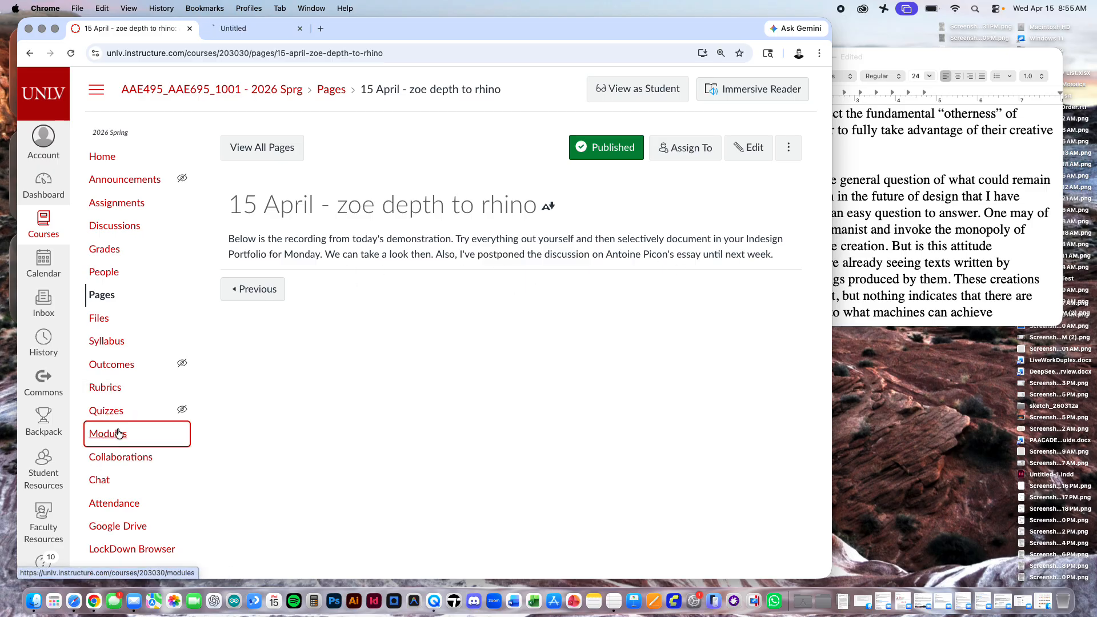
pyautogui.click(268, 28)
pyautogui.scroll(-20, 475, 434)
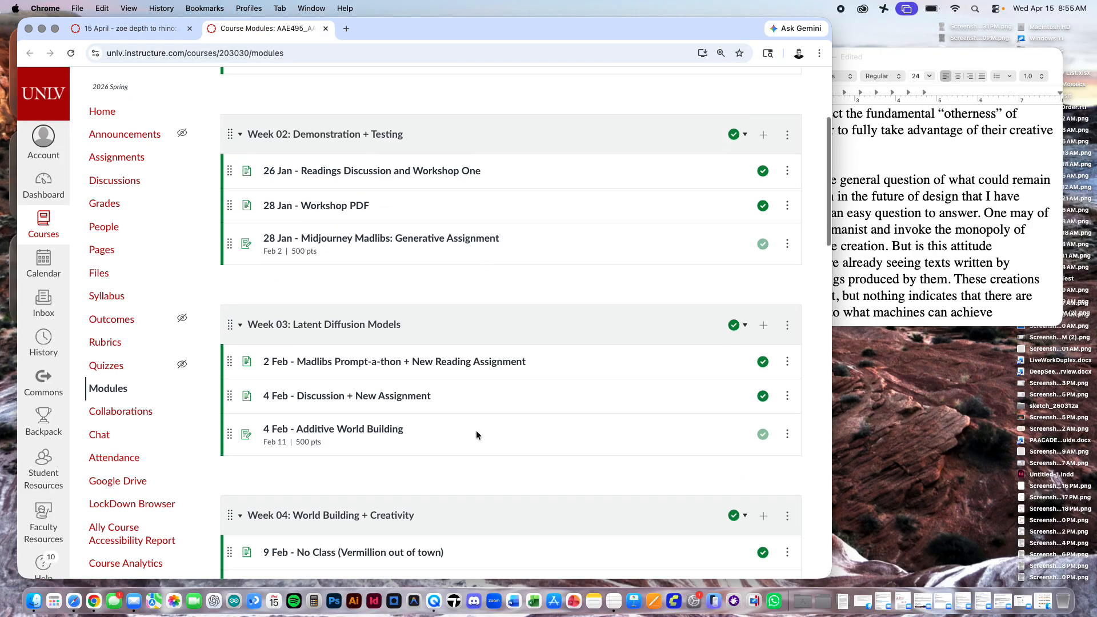
pyautogui.scroll(-3, 330, 396)
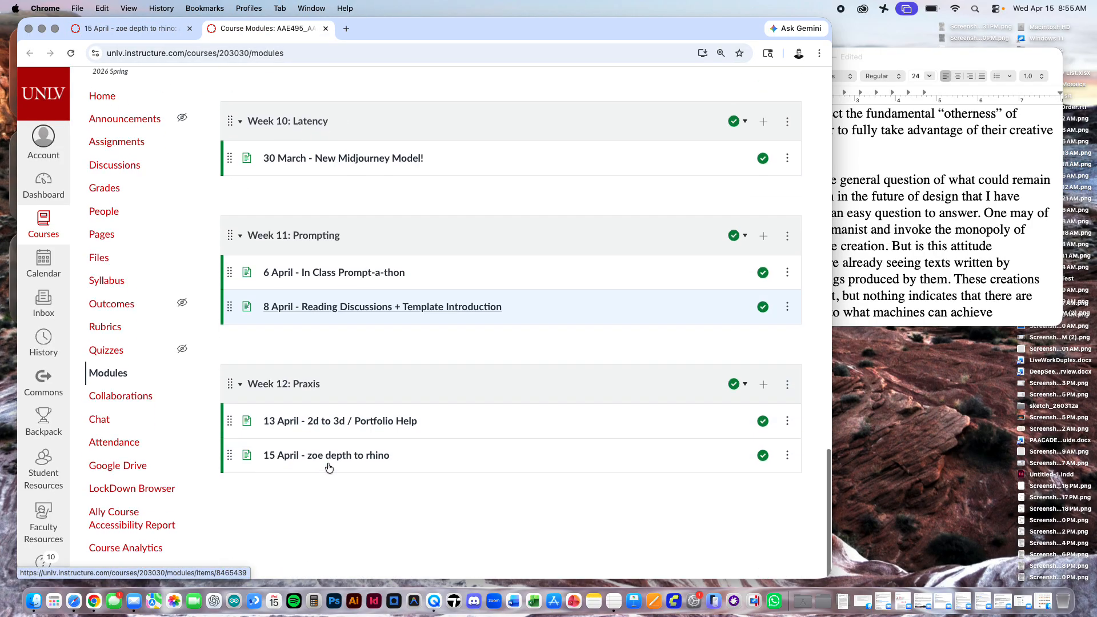
pyautogui.click(370, 438)
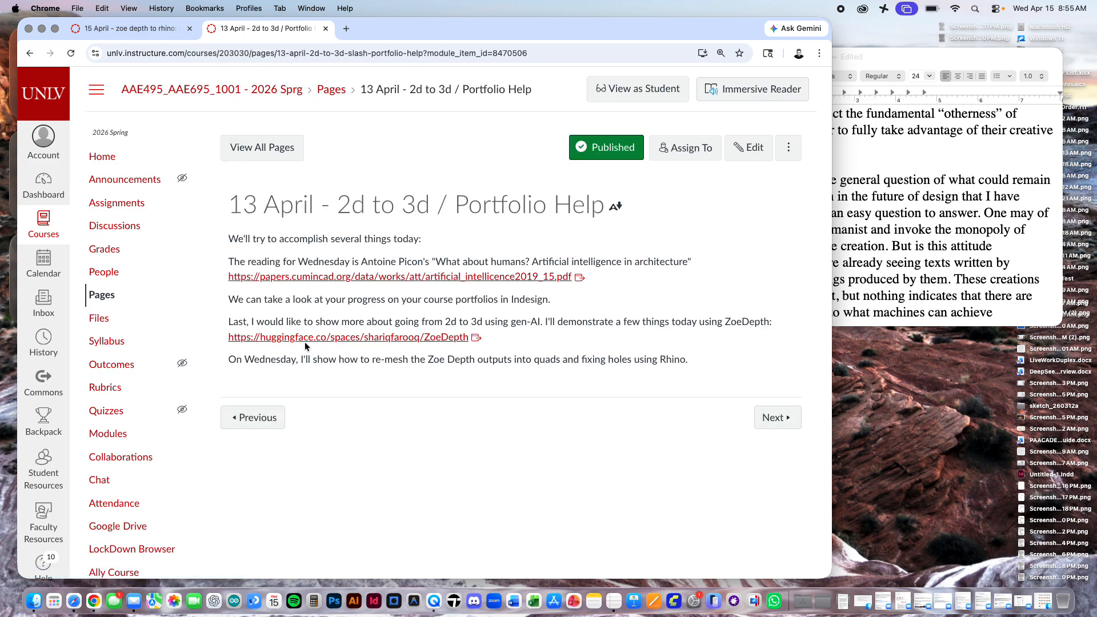
# Step: Follow the page's ZoeDepth link to the Hugging Face space and switch to its Image to 3D mesh demo
pyautogui.click(357, 337)
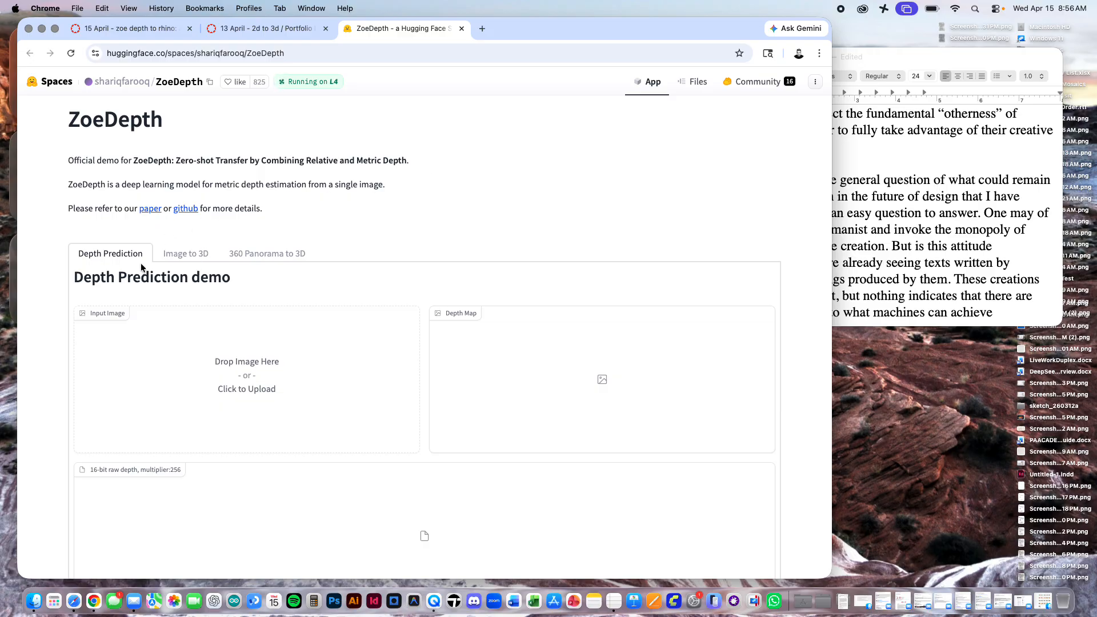
pyautogui.click(196, 261)
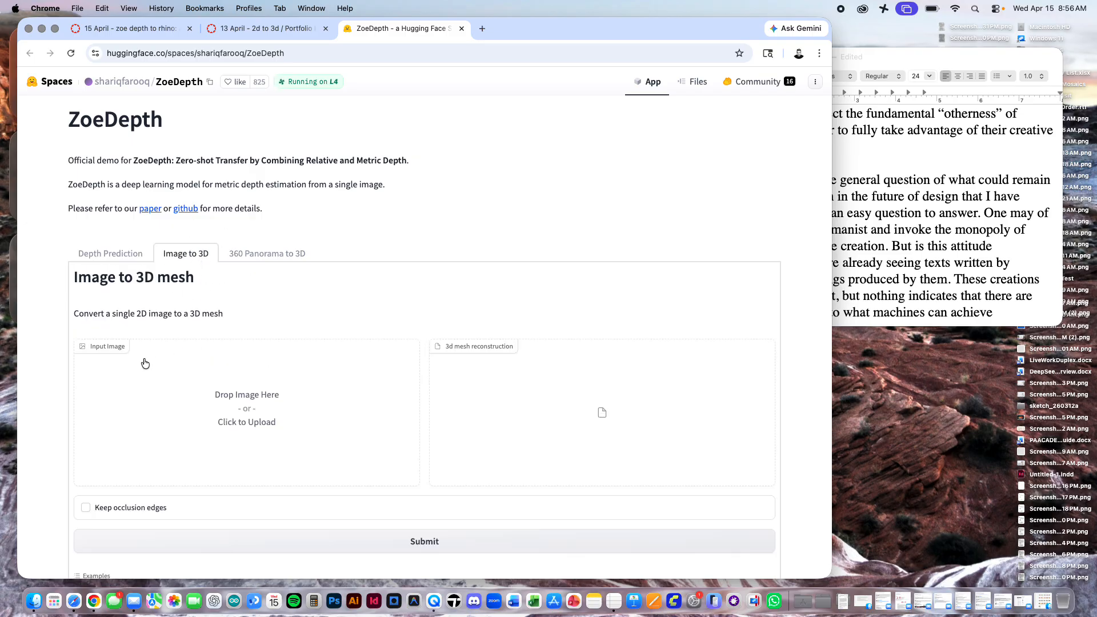
pyautogui.scroll(-2, 251, 360)
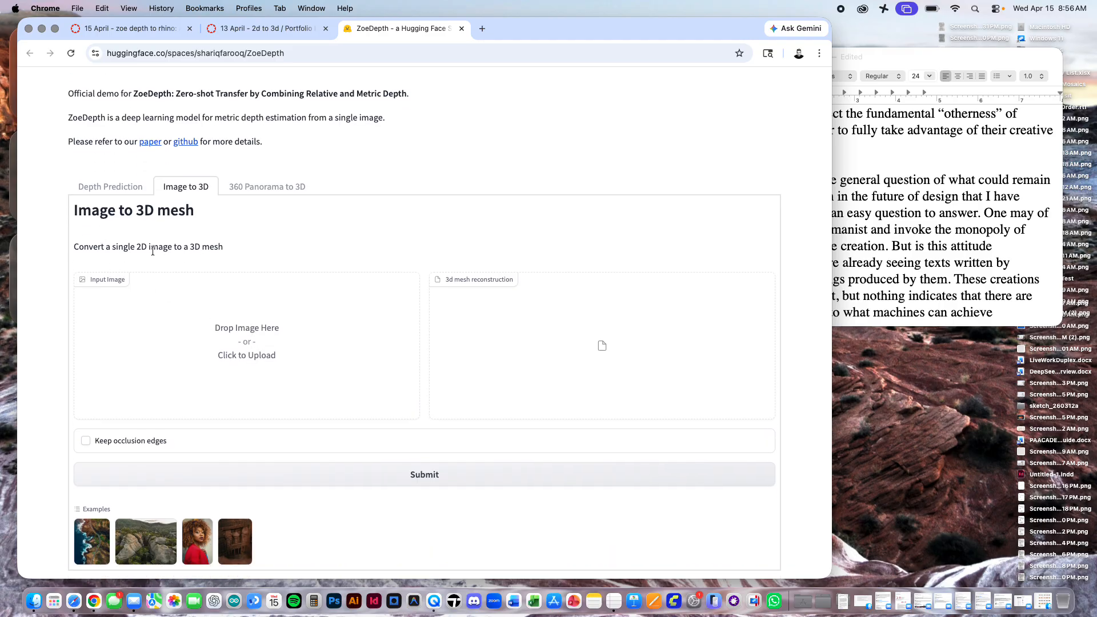
# Step: Upload the 928×1232 "Human standing in an interior" rendering from Downloads as the input image and submit it for 3D mesh reconstruction
pyautogui.click(113, 279)
pyautogui.click(341, 207)
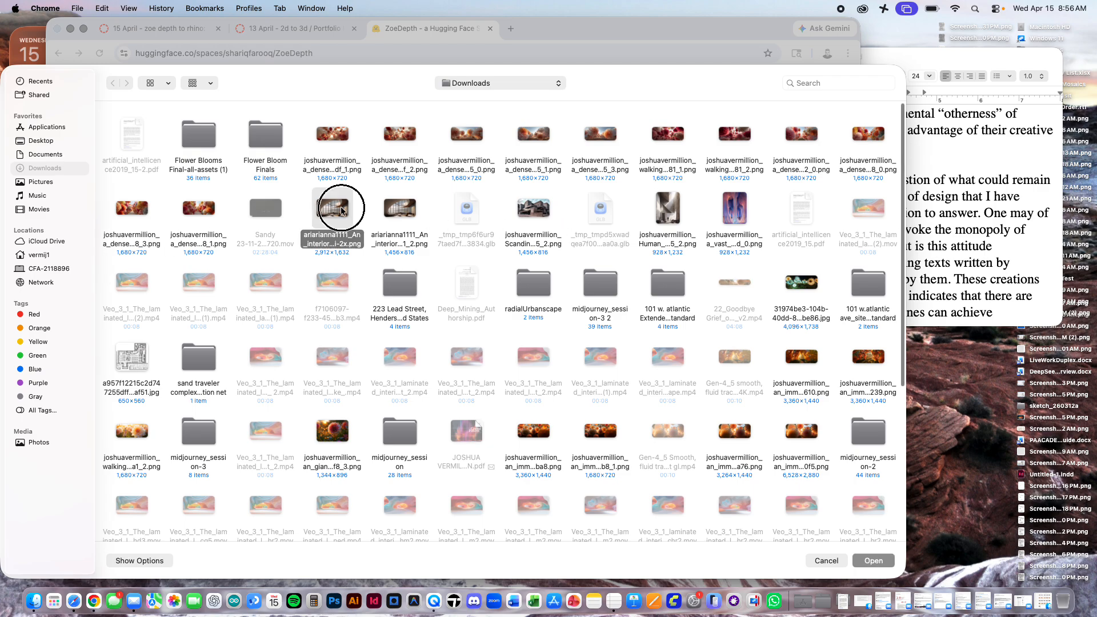
pyautogui.press('space')
pyautogui.press('Right')
pyautogui.press('space')
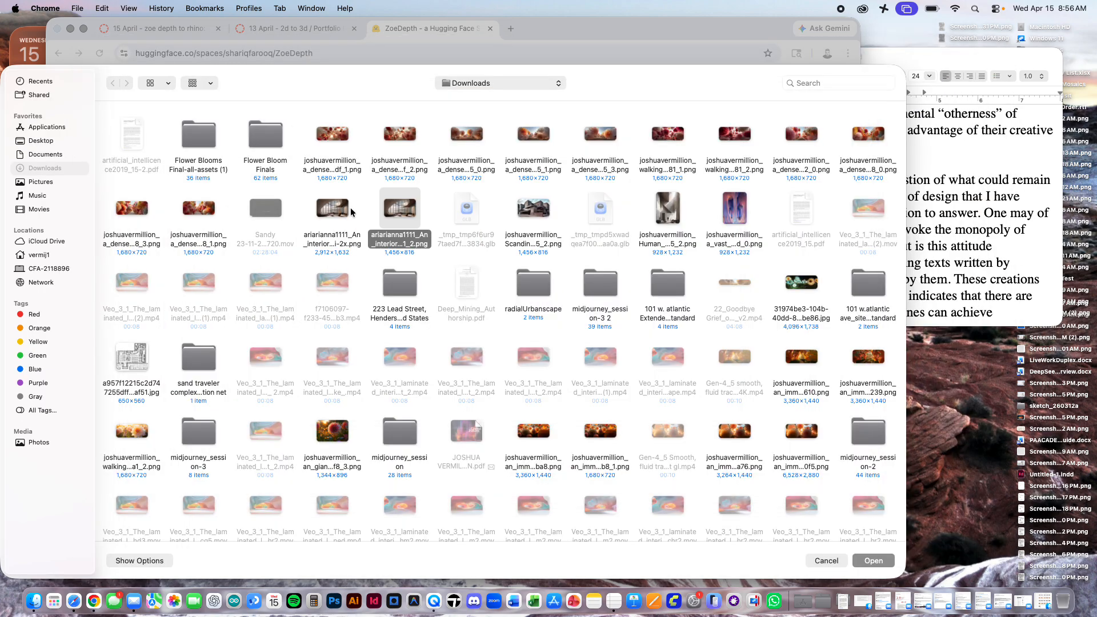
pyautogui.scroll(-1, 675, 278)
pyautogui.click(667, 197)
pyautogui.press('space')
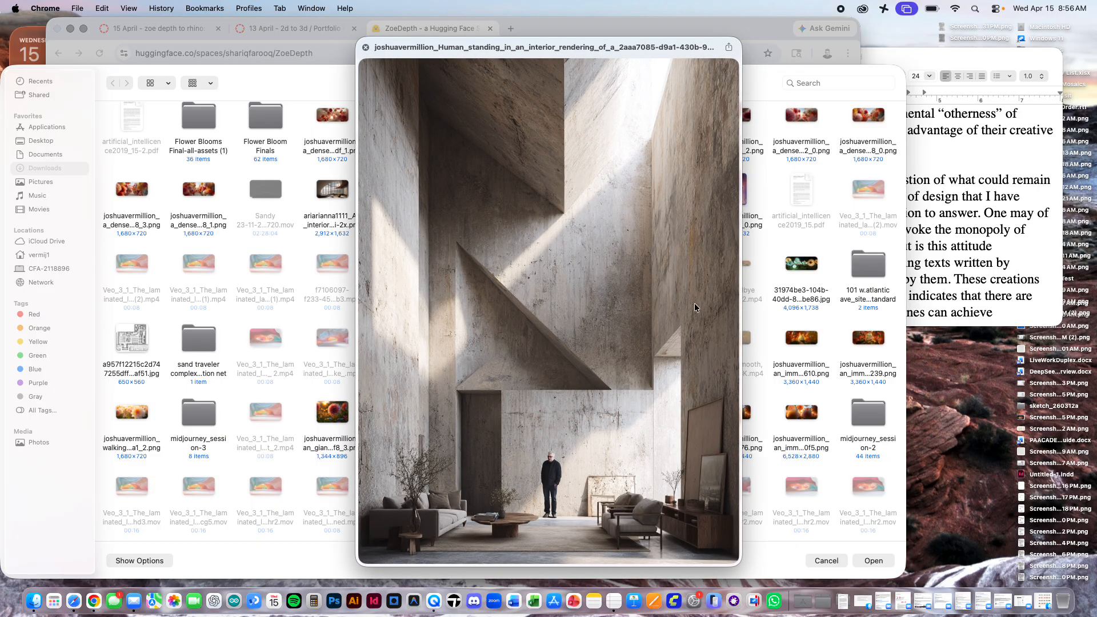
pyautogui.press('space')
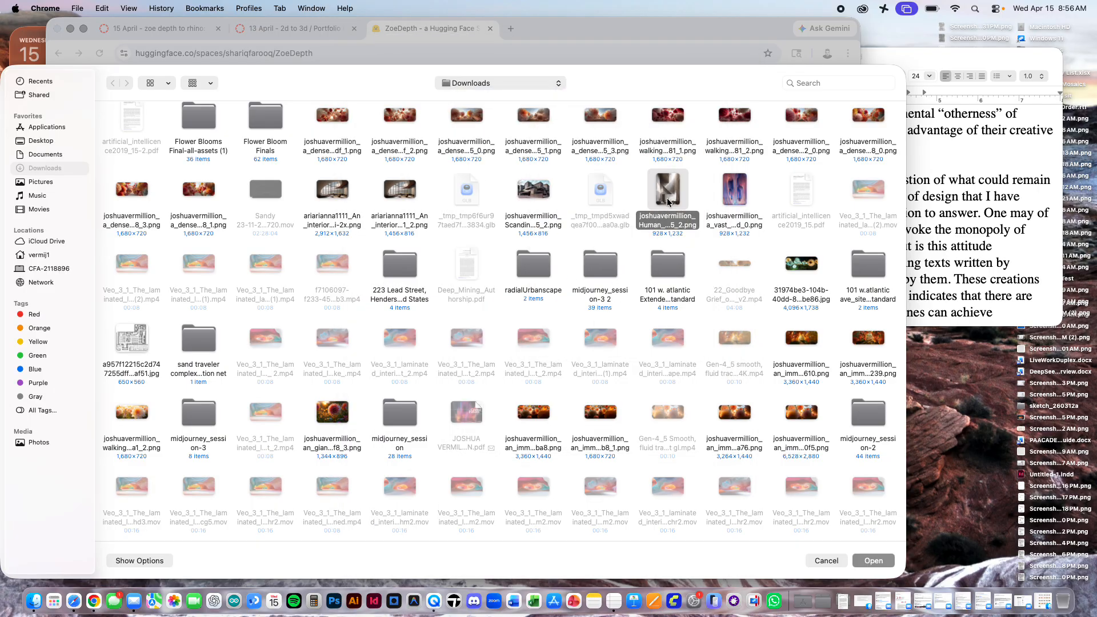
pyautogui.doubleClick(667, 203)
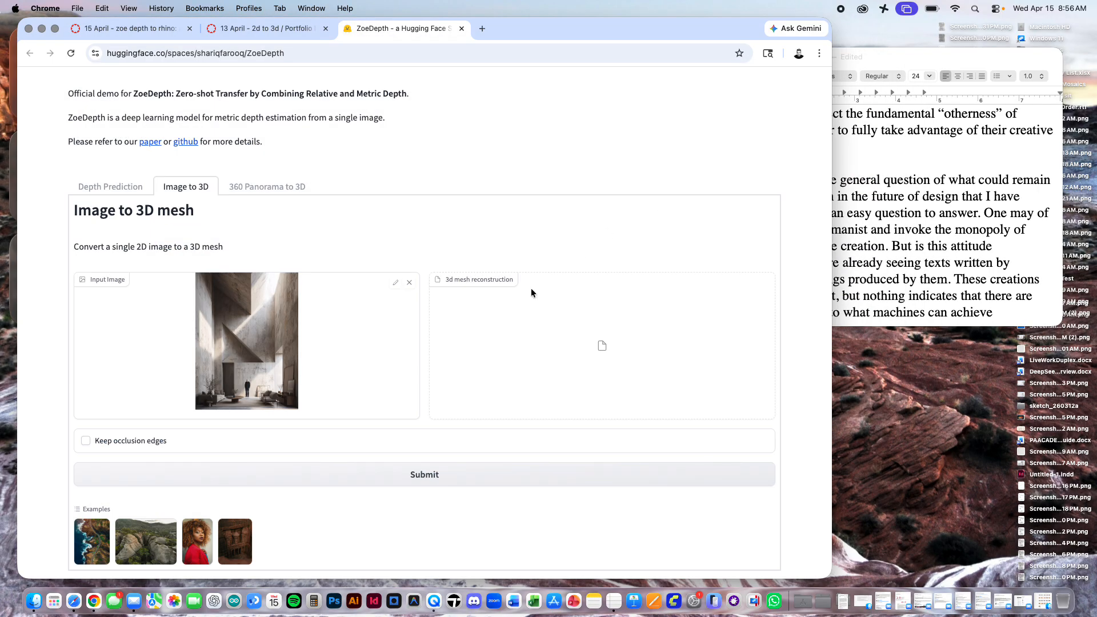
pyautogui.click(418, 480)
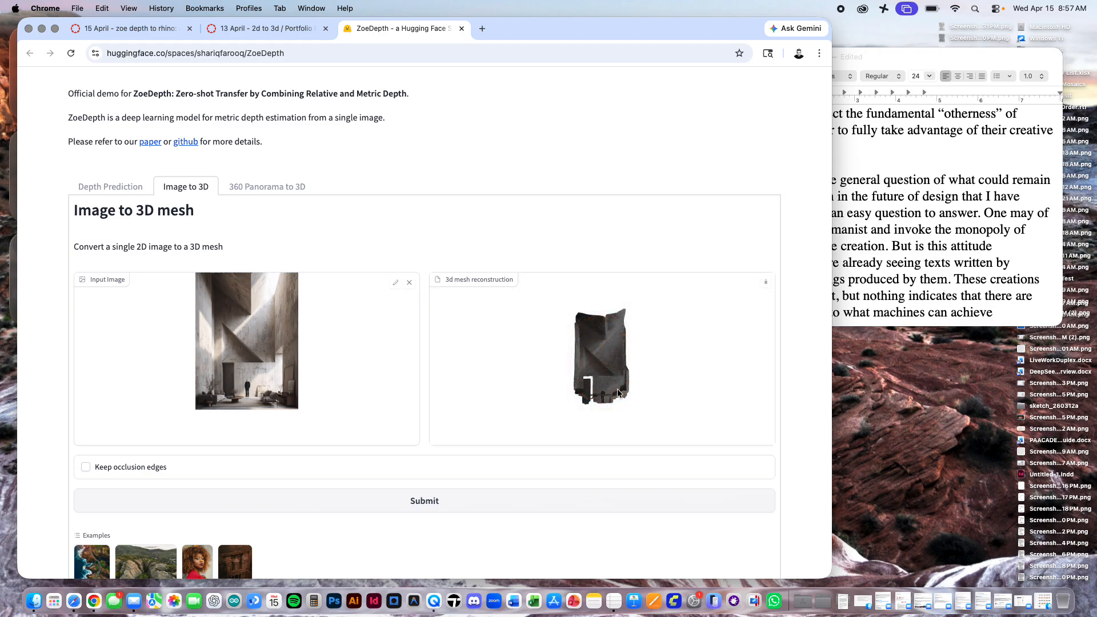
# Step: Inspect the reconstructed interior mesh from several angles and download it as a GLB file to the Downloads folder
pyautogui.moveTo(617, 381)
pyautogui.mouseDown()
pyautogui.moveTo(617, 414)
pyautogui.moveTo(622, 385)
pyautogui.moveTo(556, 399)
pyautogui.moveTo(617, 393)
pyautogui.moveTo(612, 372)
pyautogui.moveTo(576, 362)
pyautogui.moveTo(520, 377)
pyautogui.moveTo(627, 386)
pyautogui.mouseUp()
pyautogui.scroll(10, 616, 392)
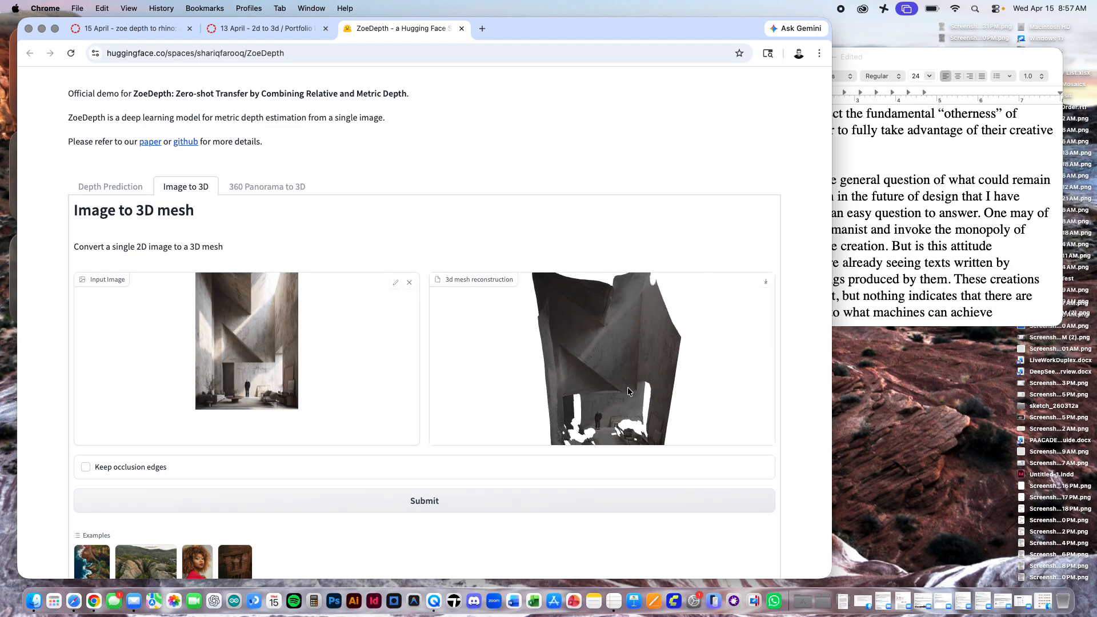
pyautogui.moveTo(628, 388); pyautogui.dragTo(594, 357, button='right')
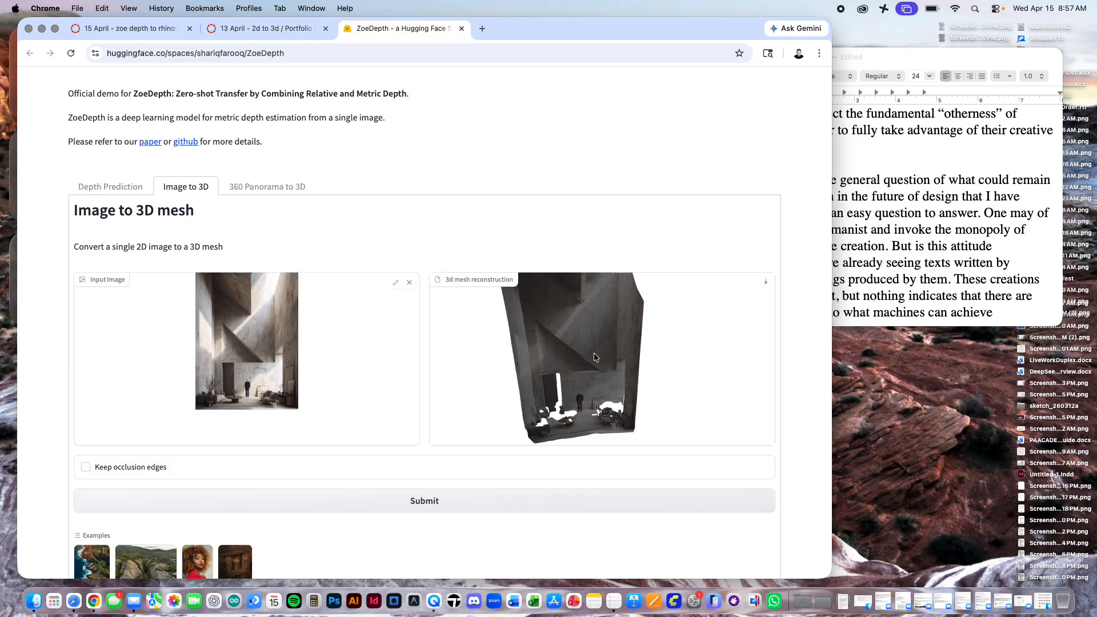
pyautogui.moveTo(659, 353); pyautogui.dragTo(654, 329)
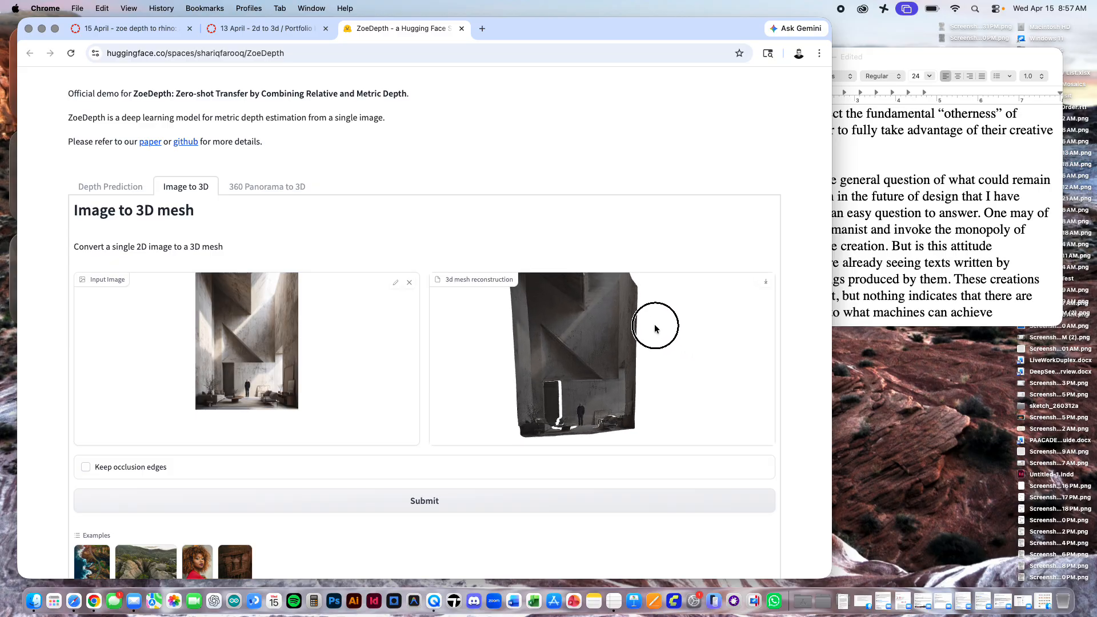
pyautogui.moveTo(663, 376); pyautogui.dragTo(662, 377)
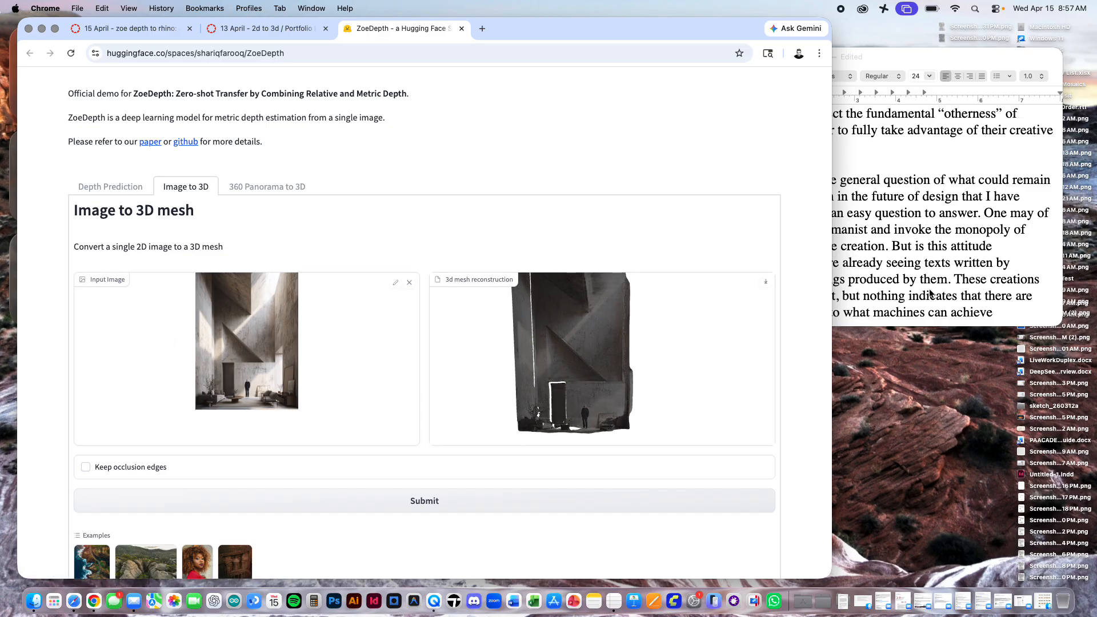
pyautogui.click(765, 282)
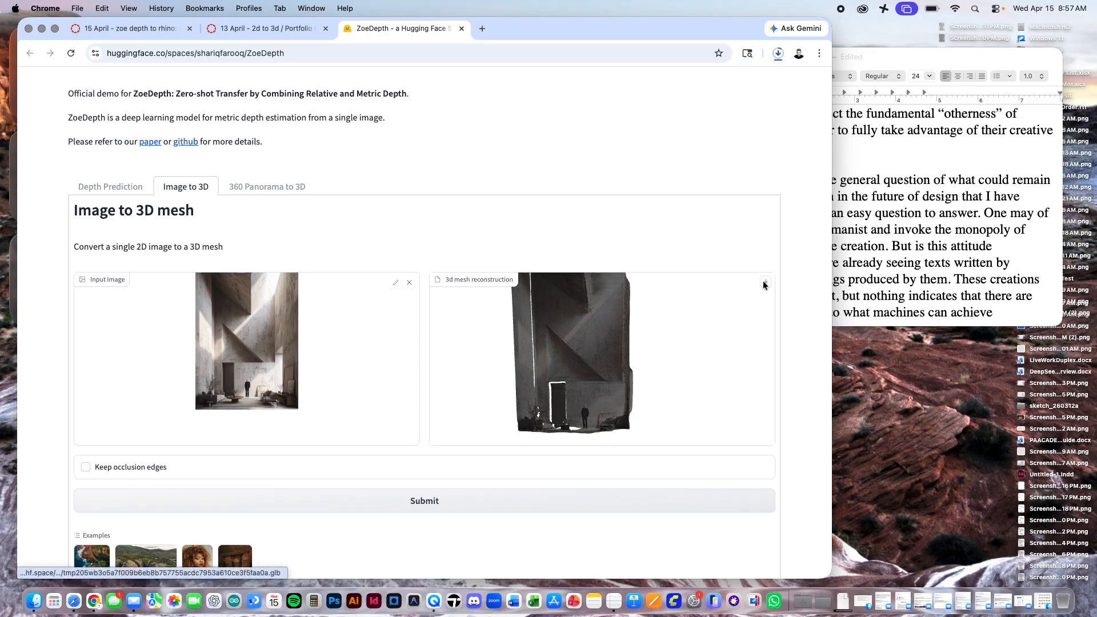
pyautogui.click(778, 53)
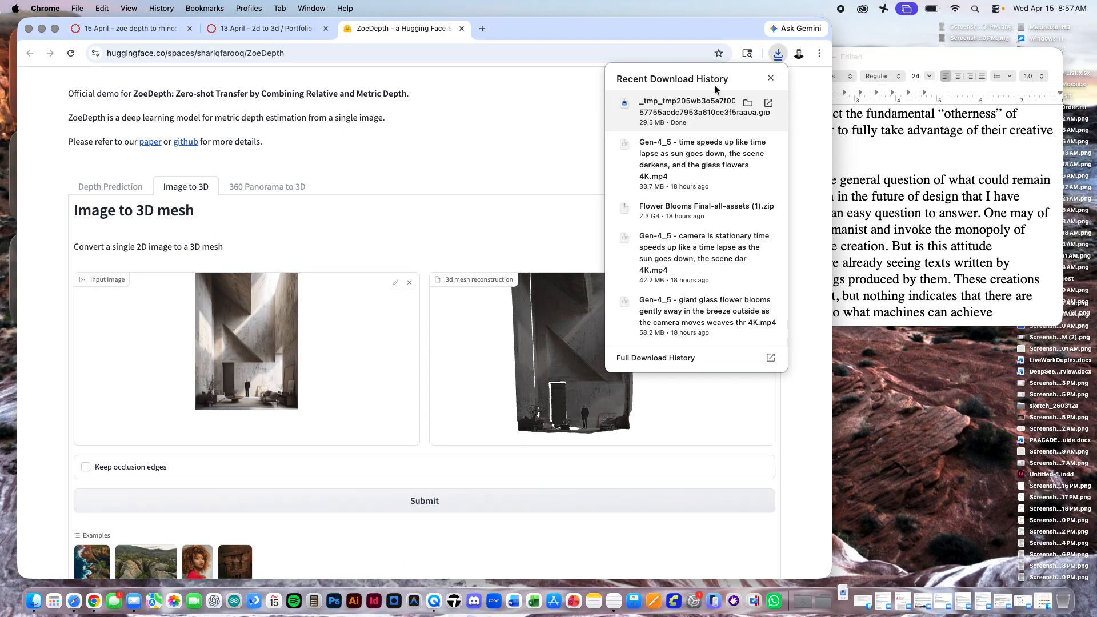
pyautogui.click(680, 40)
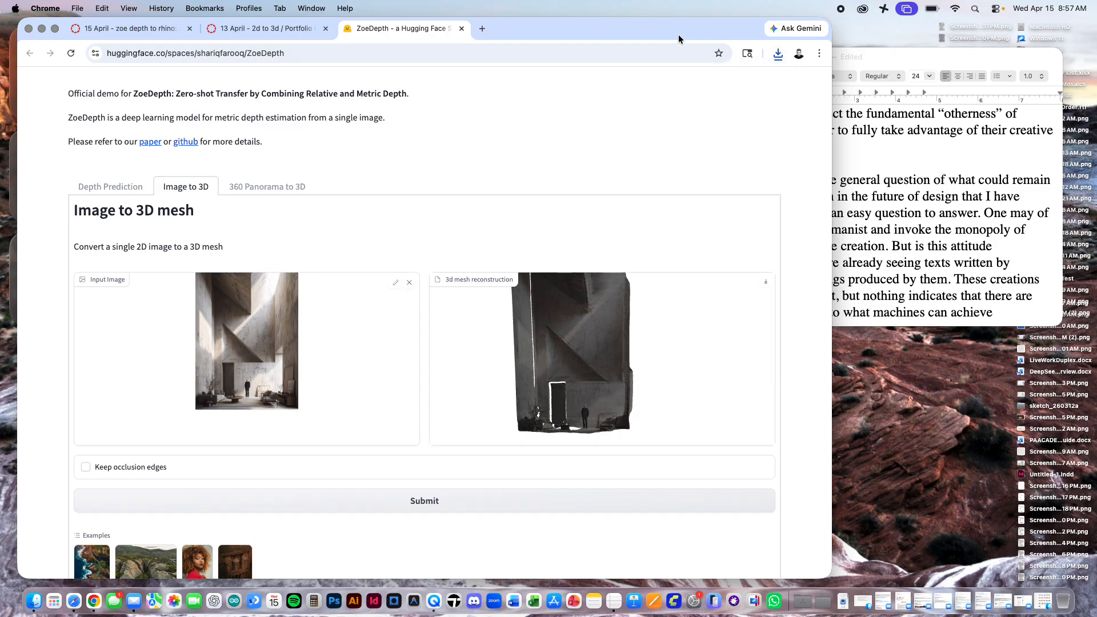
pyautogui.moveTo(594, 346)
pyautogui.mouseDown()
pyautogui.moveTo(580, 338)
pyautogui.moveTo(593, 359)
pyautogui.moveTo(602, 349)
pyautogui.mouseUp()
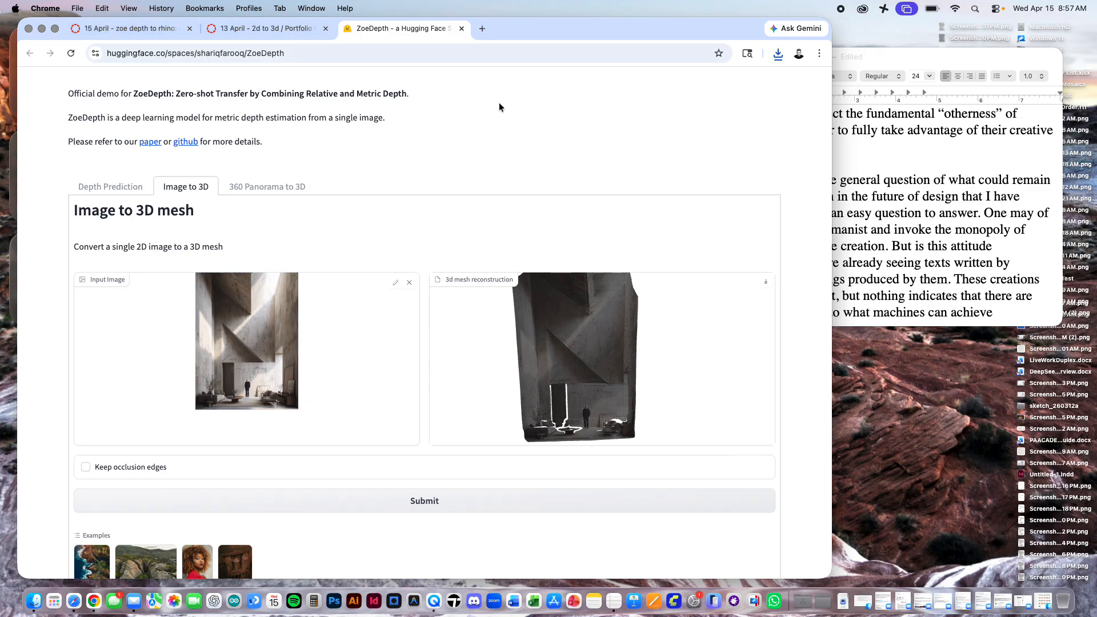
pyautogui.click(836, 597)
pyautogui.click(625, 36)
# Step: Launch Rhino 8 and start a new model from the default Small Objects - Millimeters template in an enlarged window
pyautogui.click(802, 600)
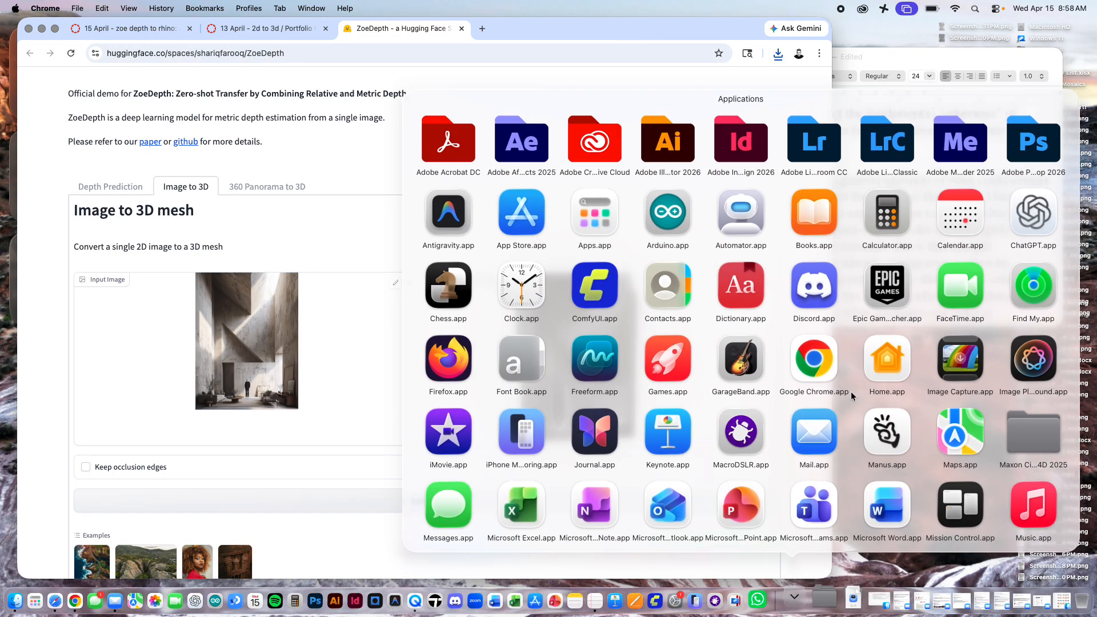
pyautogui.scroll(-10, 851, 395)
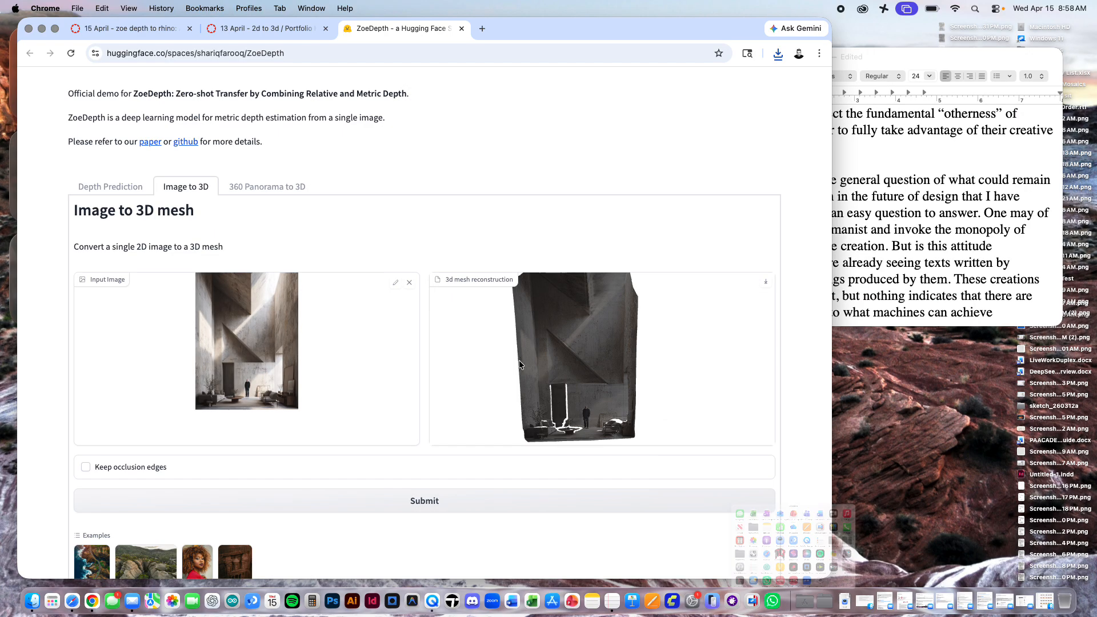
pyautogui.click(521, 364)
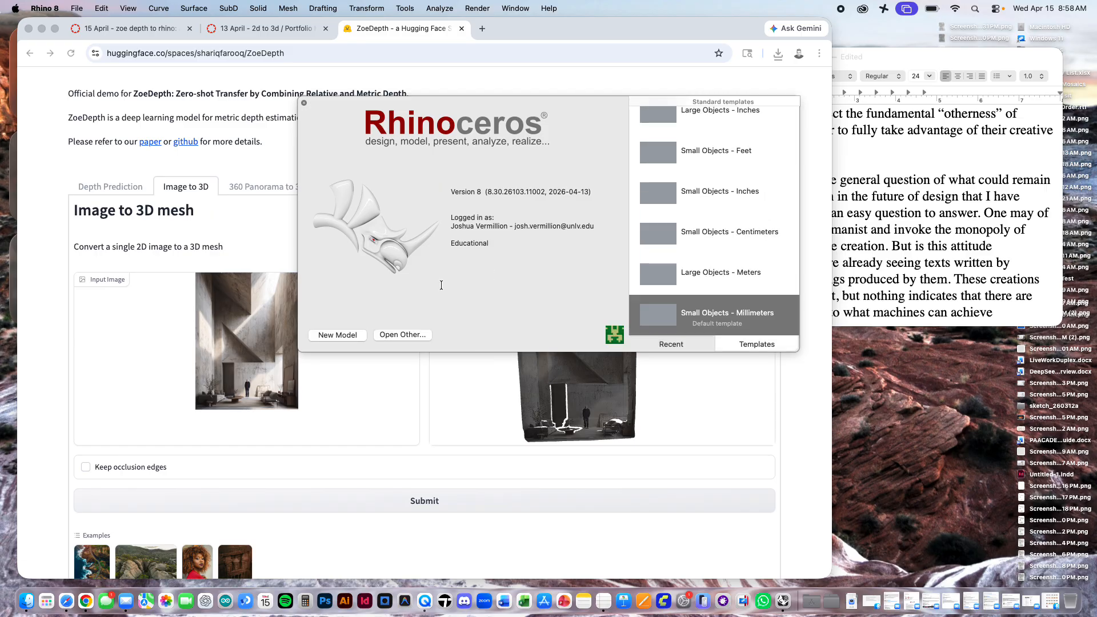
pyautogui.click(333, 338)
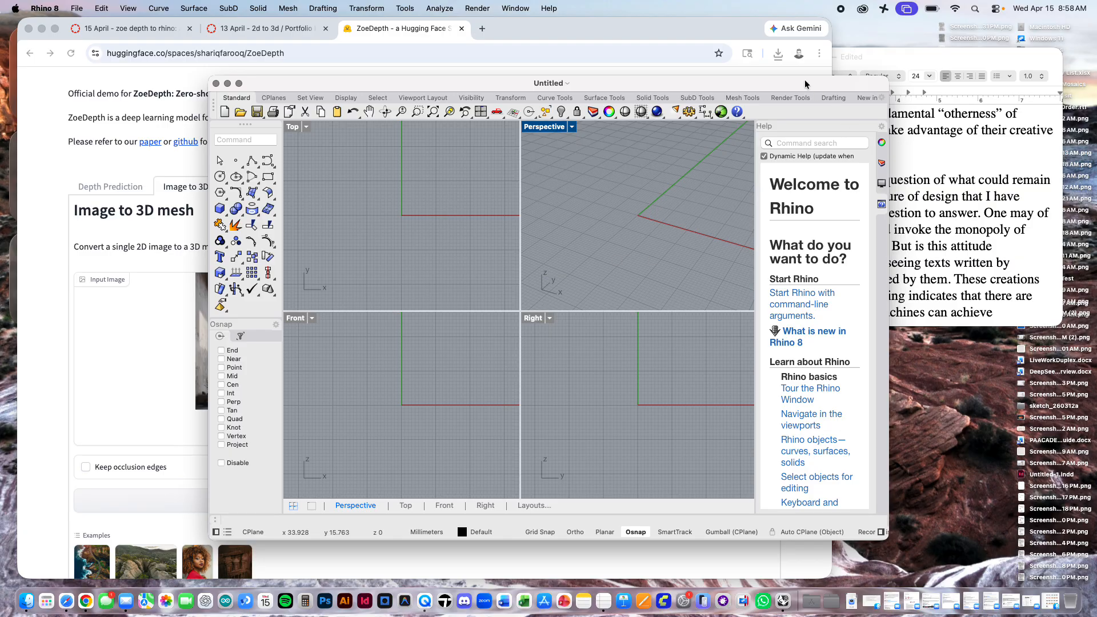
pyautogui.moveTo(788, 83); pyautogui.dragTo(663, 25)
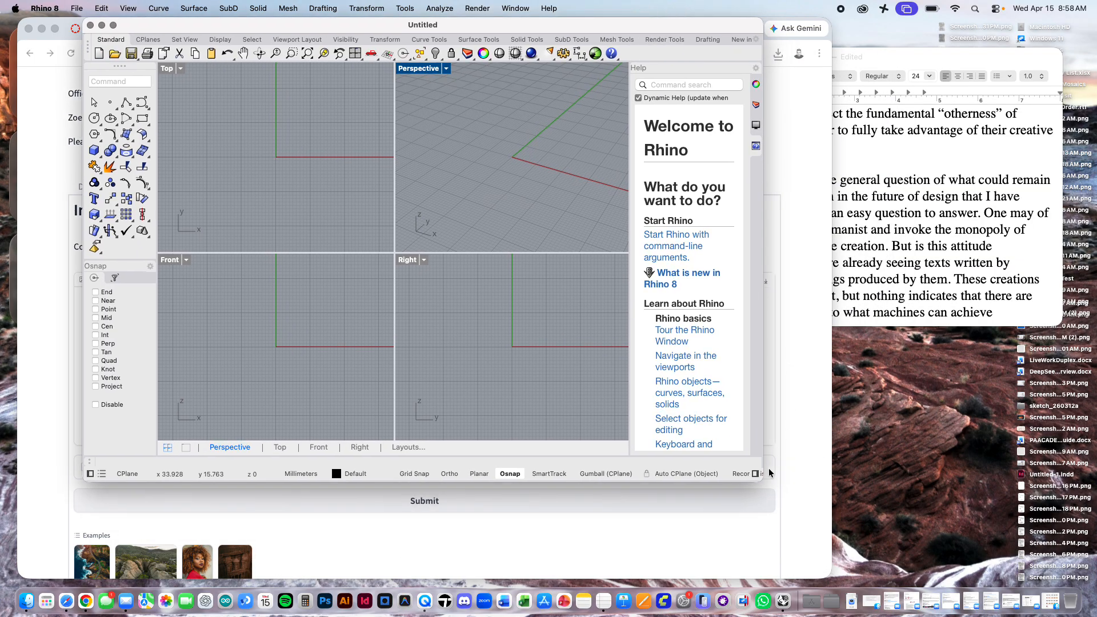
pyautogui.moveTo(763, 481); pyautogui.dragTo(1051, 568)
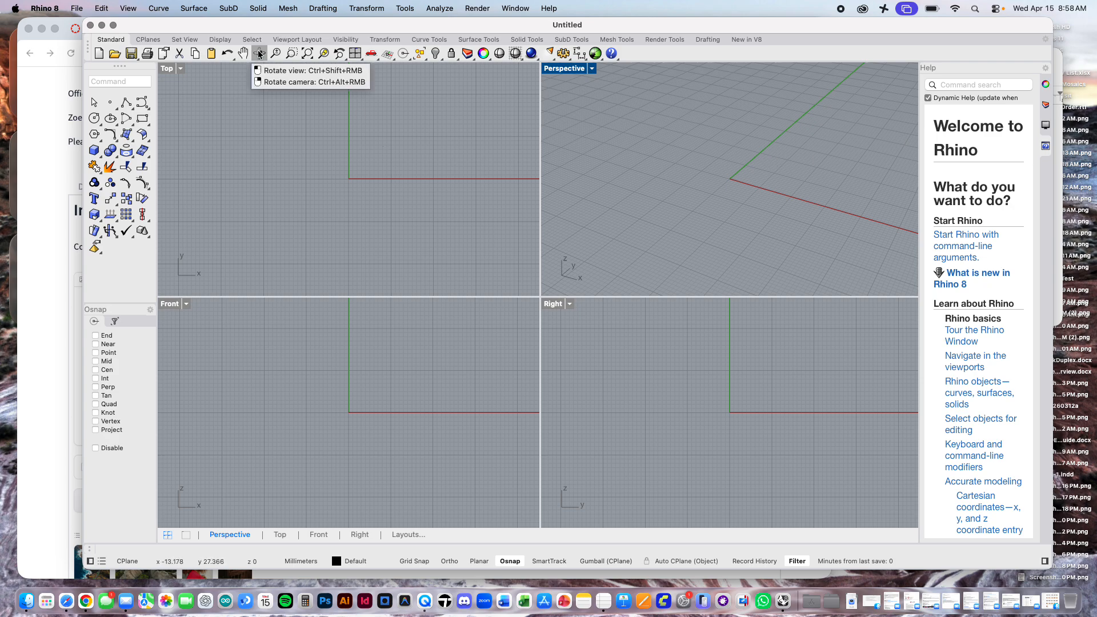
# Step: Import the ZoeDepth GLB mesh from the Downloads folder into the model, keeping the file type filter on All readable files
pyautogui.click(77, 8)
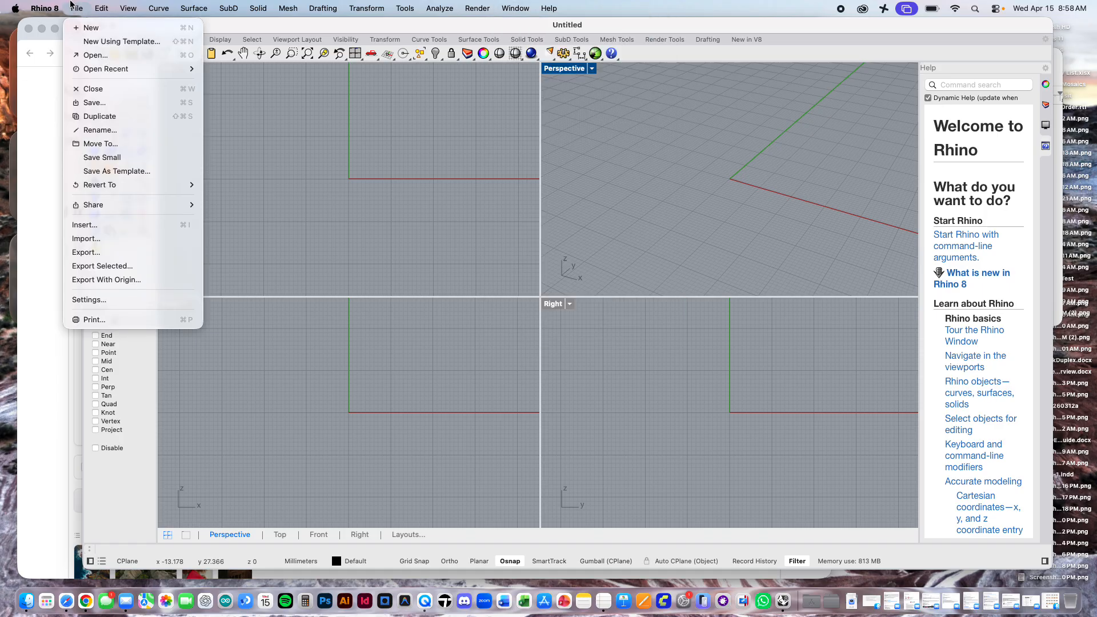
pyautogui.click(116, 244)
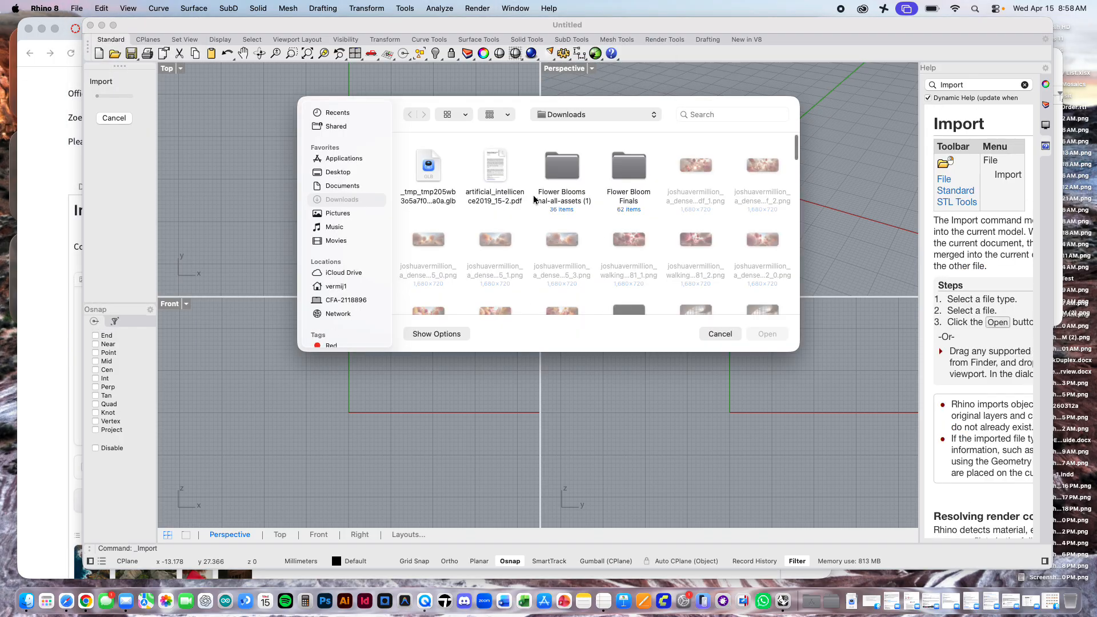
pyautogui.click(439, 335)
pyautogui.click(632, 297)
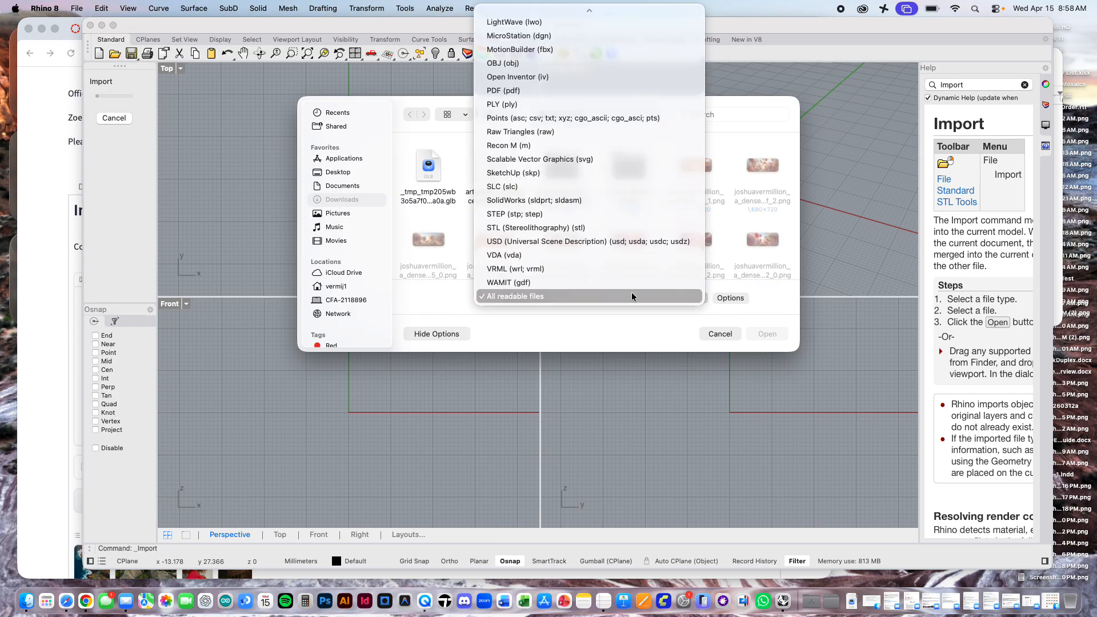
pyautogui.click(539, 297)
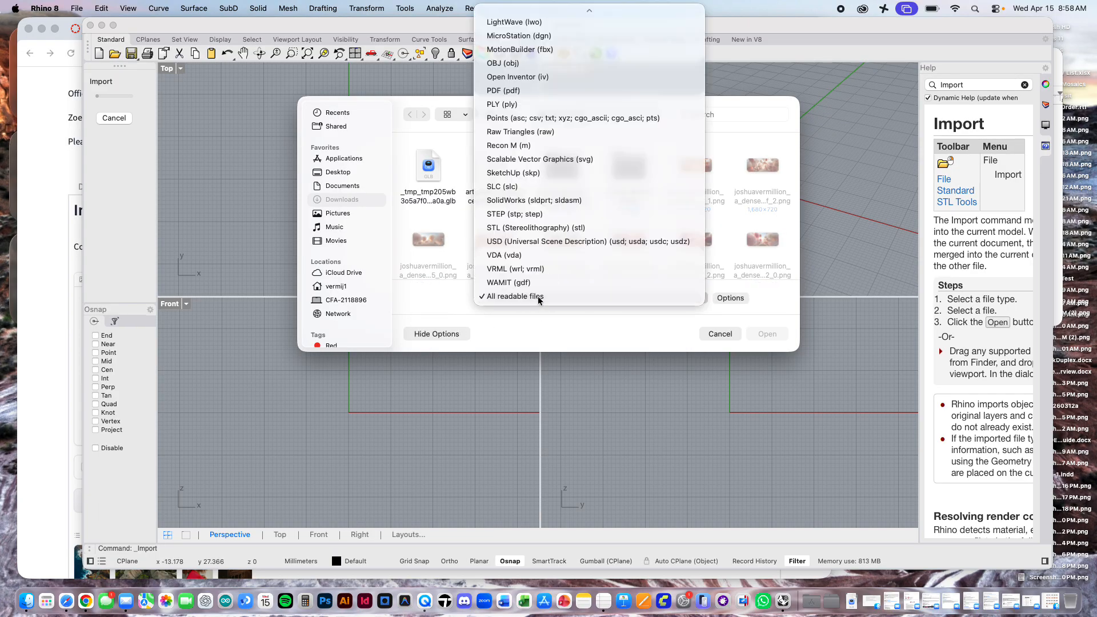
pyautogui.click(439, 170)
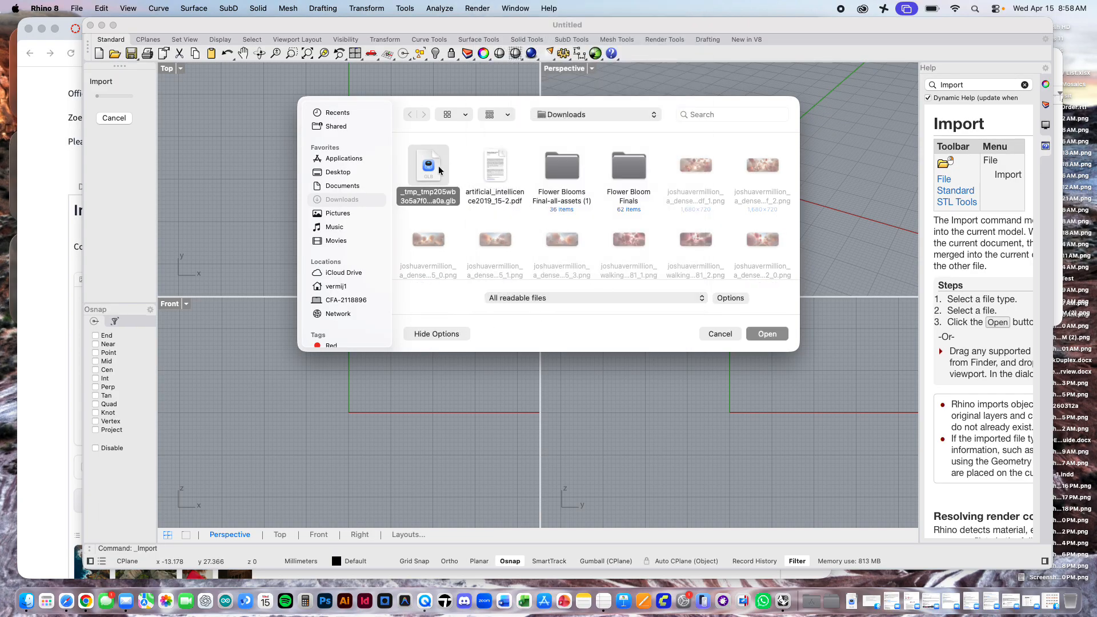
pyautogui.click(574, 298)
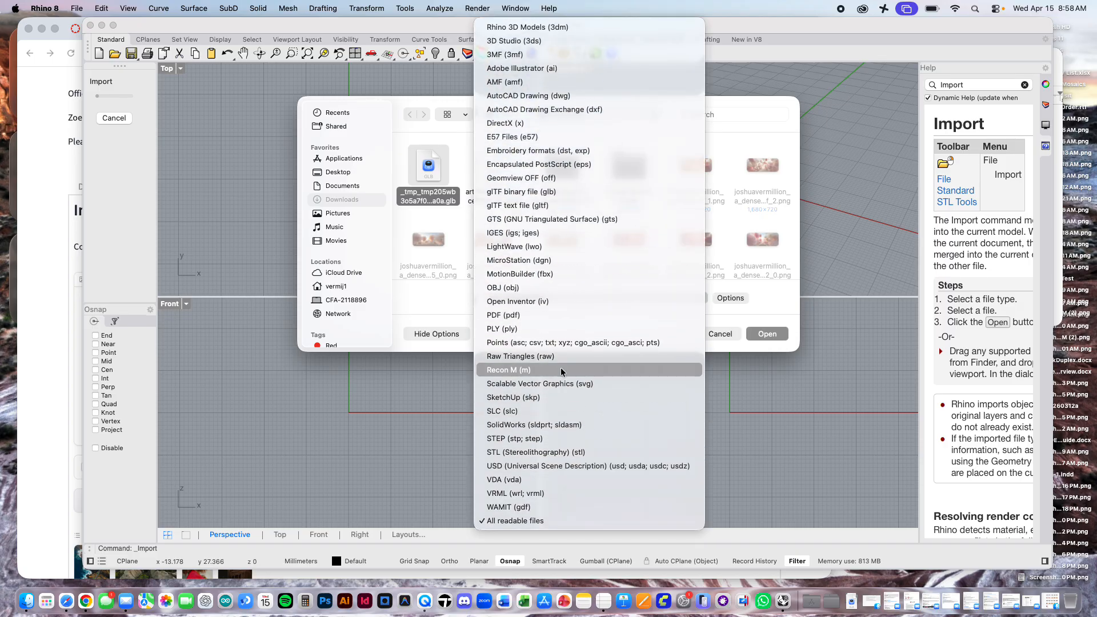
pyautogui.click(398, 328)
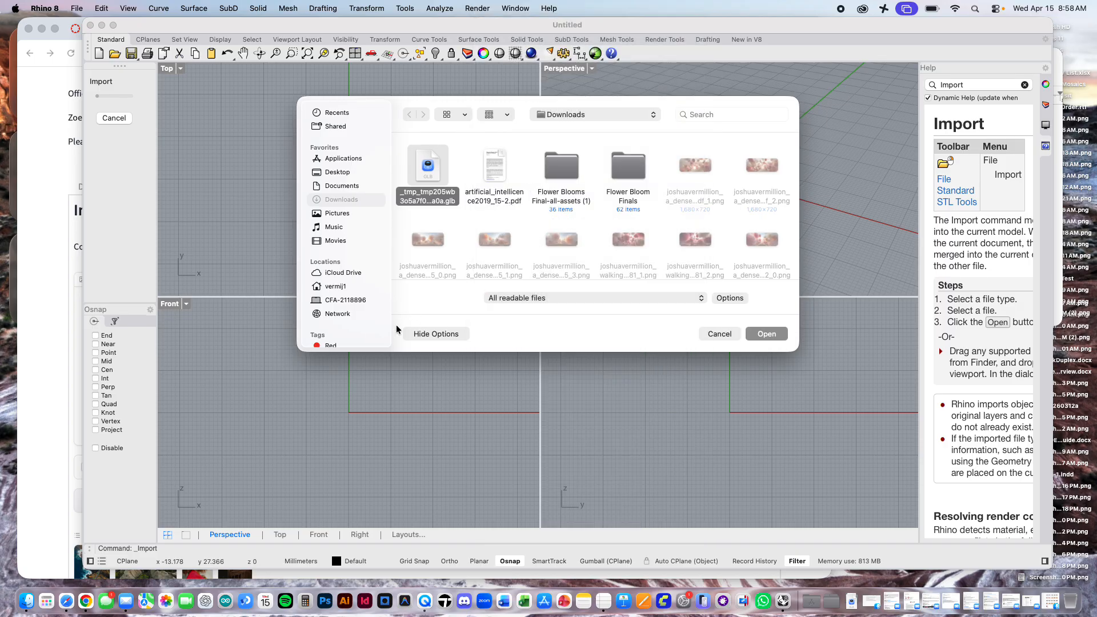
pyautogui.doubleClick(435, 163)
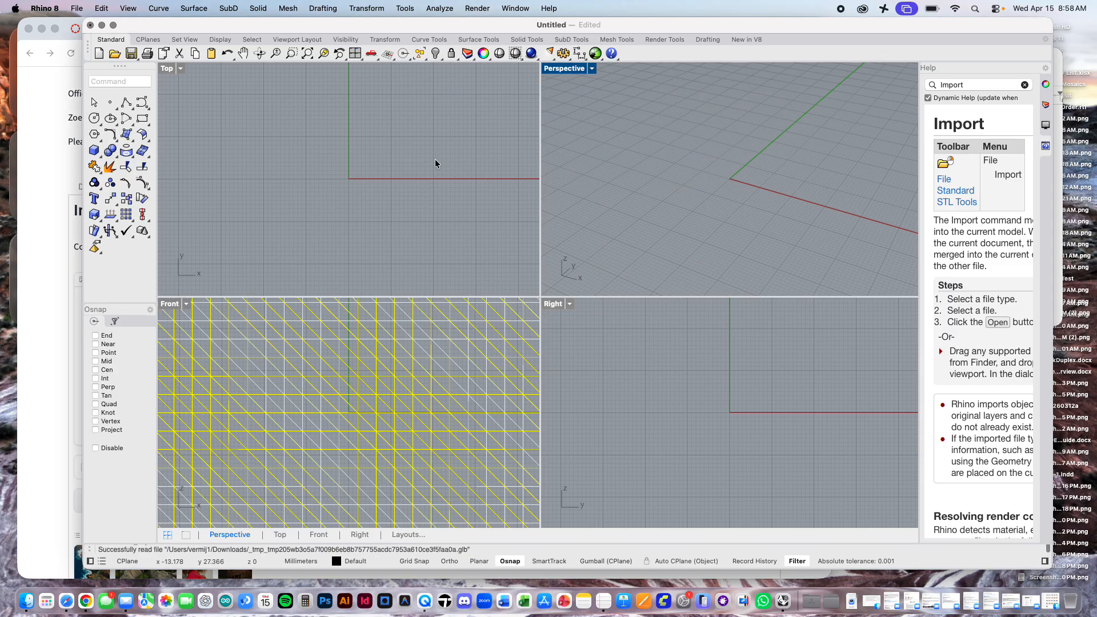
# Step: Fit the imported mesh in all viewports, deselect it and examine its mesh density up close in the Front view
pyautogui.click(318, 53)
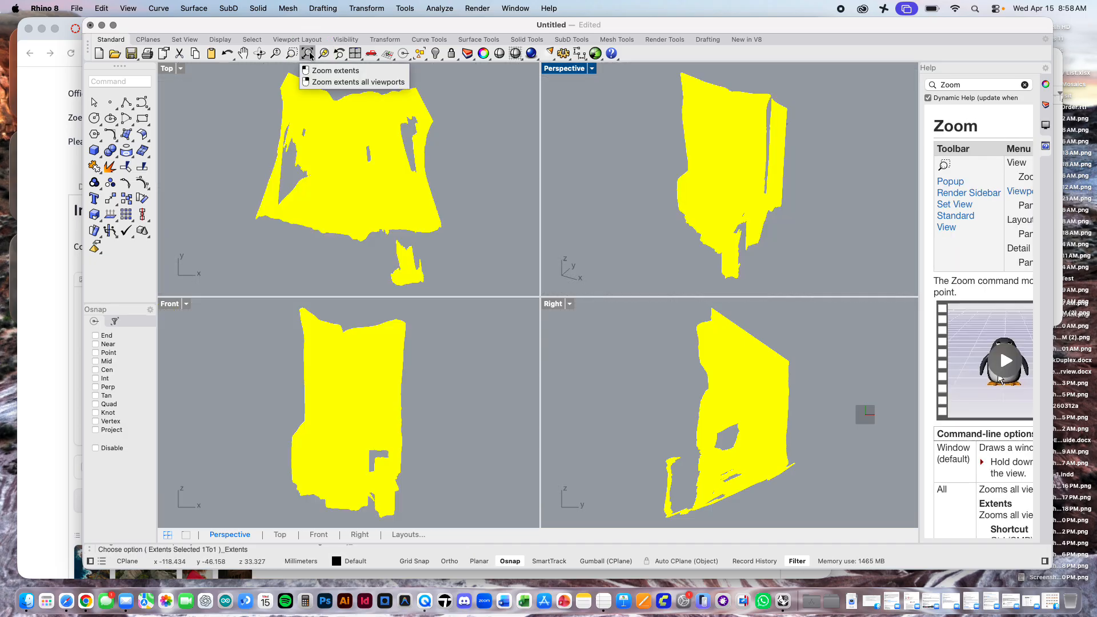
pyautogui.click(644, 188)
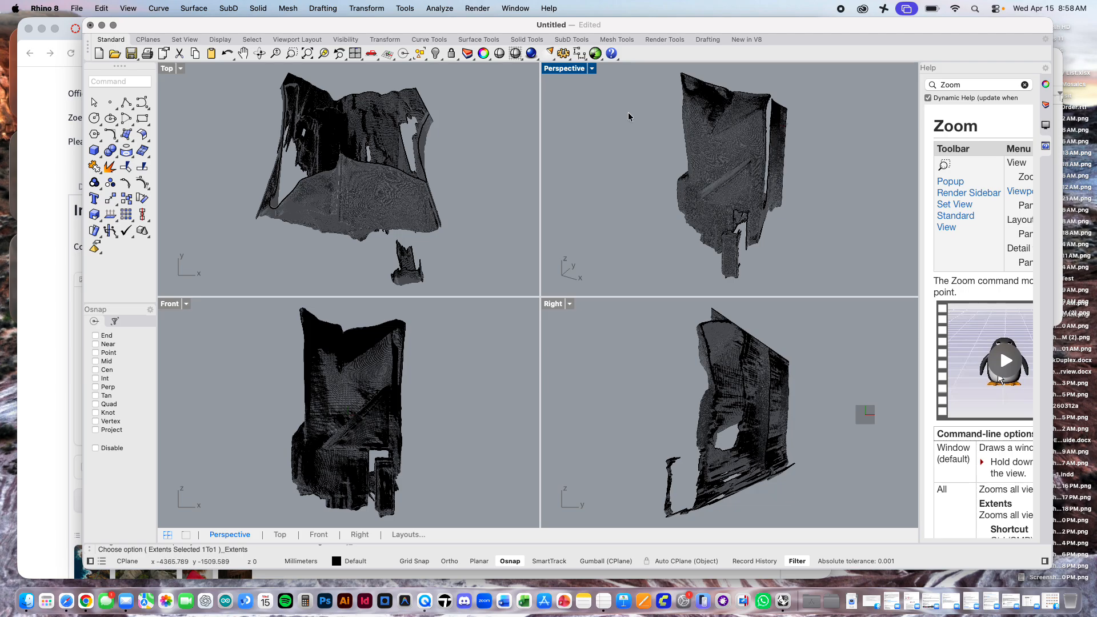
pyautogui.scroll(1, 348, 406)
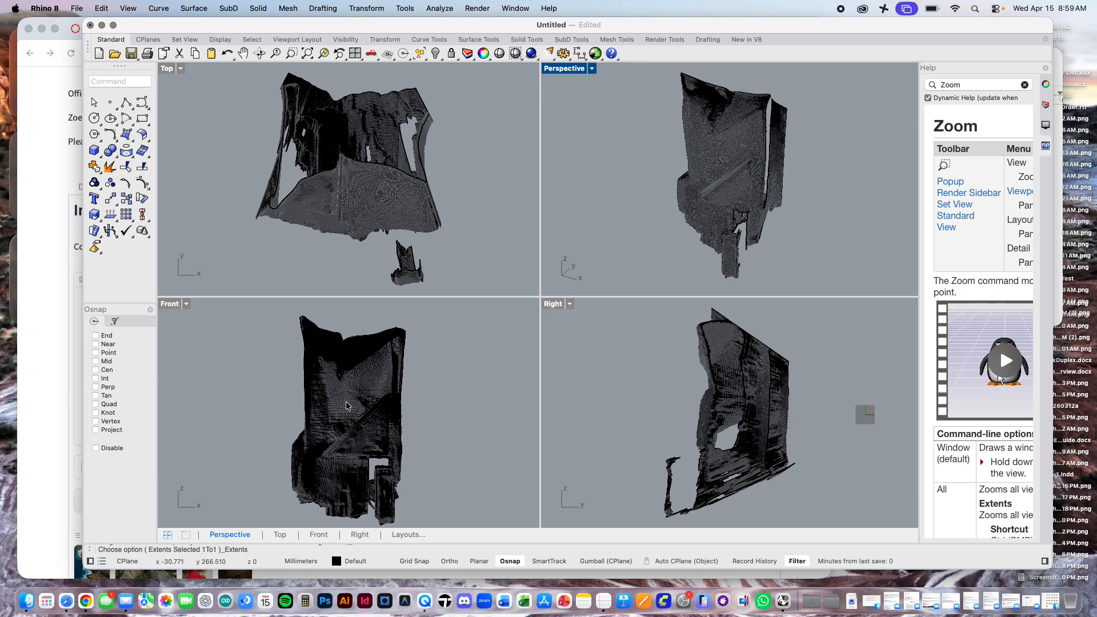
pyautogui.scroll(10, 346, 406)
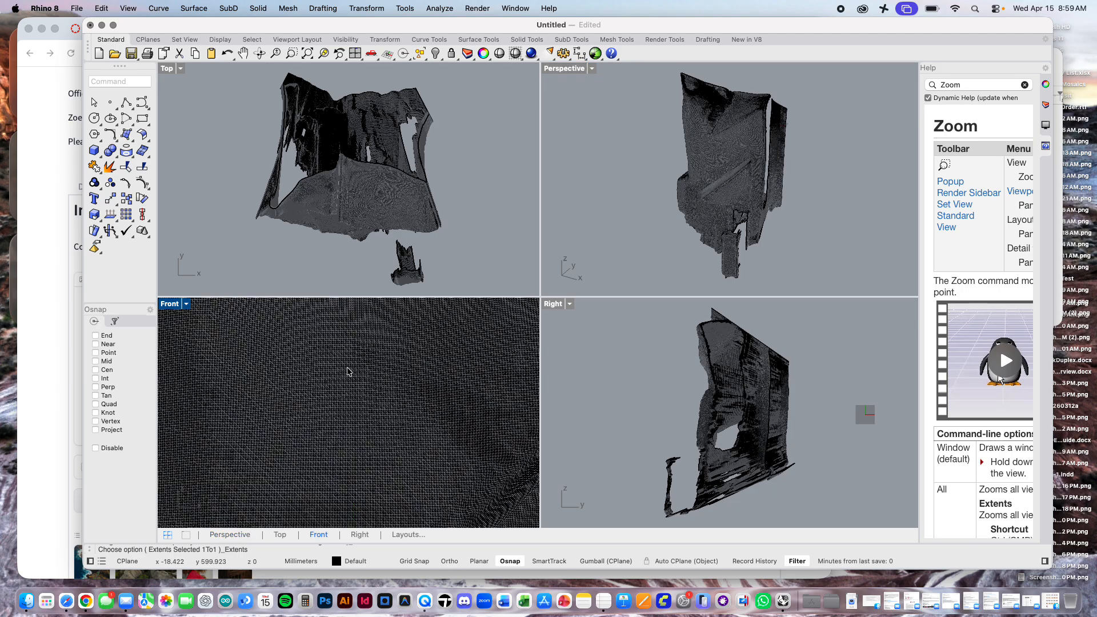
pyautogui.scroll(6, 348, 371)
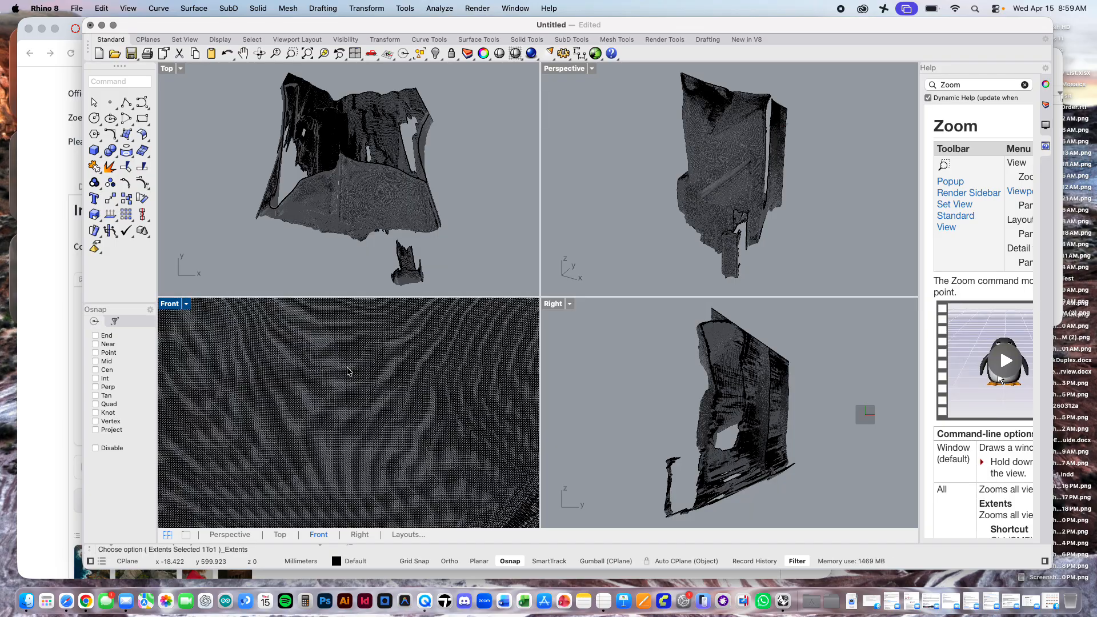
pyautogui.scroll(3, 348, 371)
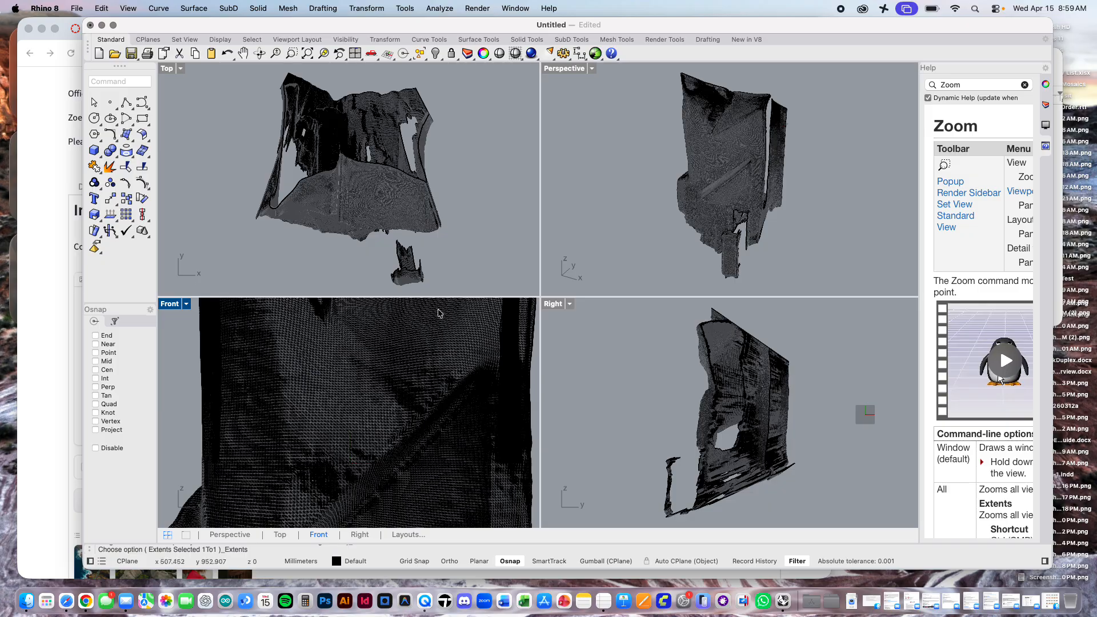
# Step: Examine the imported interior mesh from the side, back and front in the Perspective view
pyautogui.moveTo(774, 203); pyautogui.dragTo(734, 231, button='right')
pyautogui.hscroll(10, 735, 230)
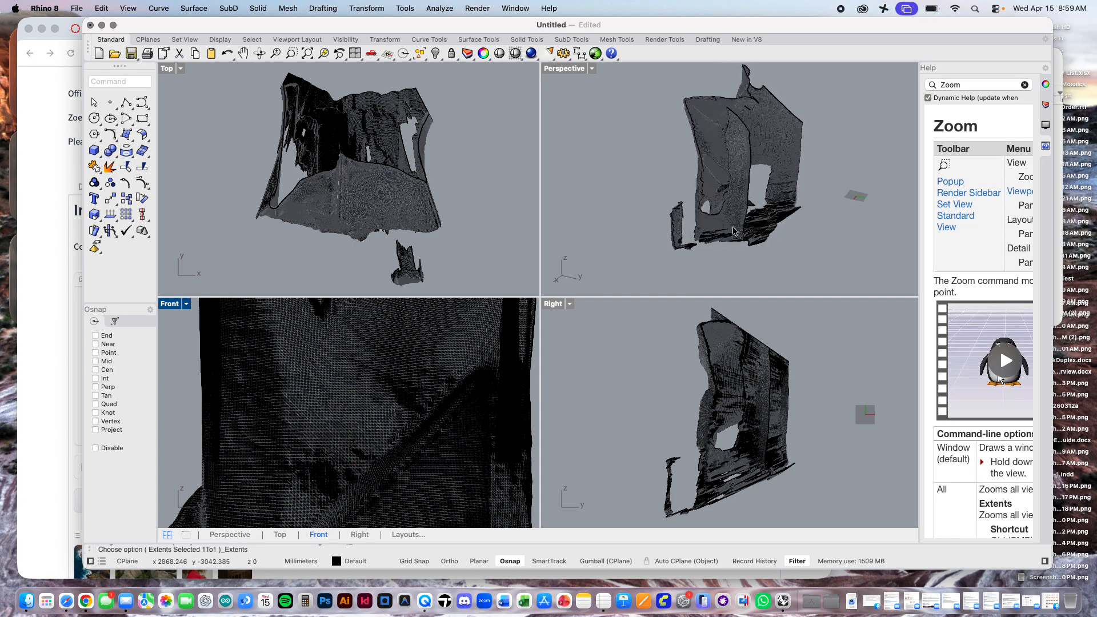
pyautogui.hscroll(-15, 735, 231)
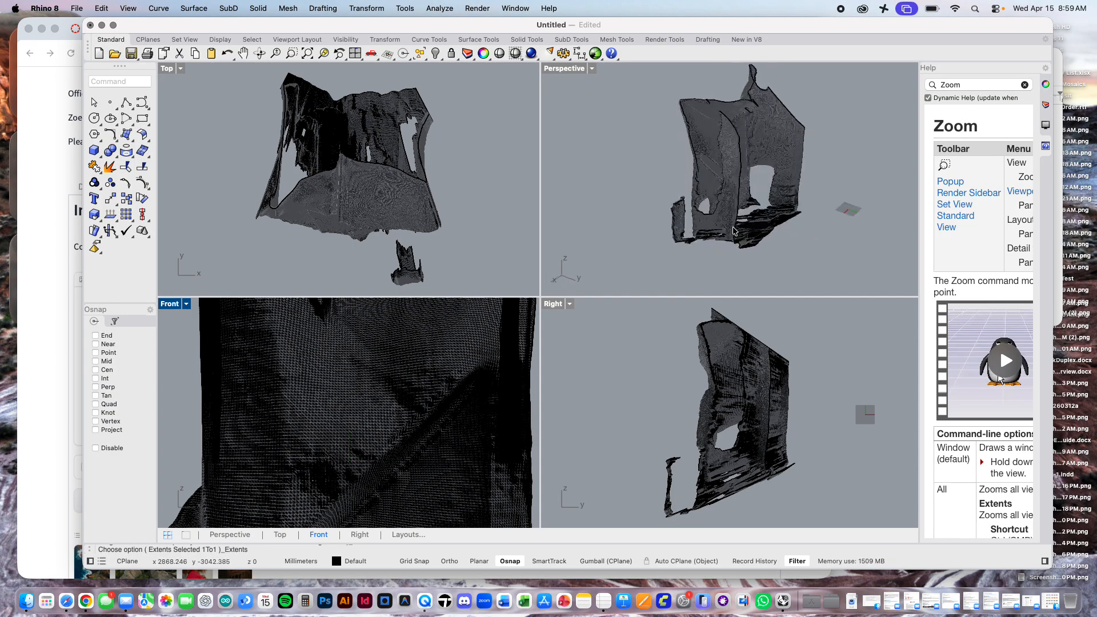
pyautogui.hscroll(-15, 782, 244)
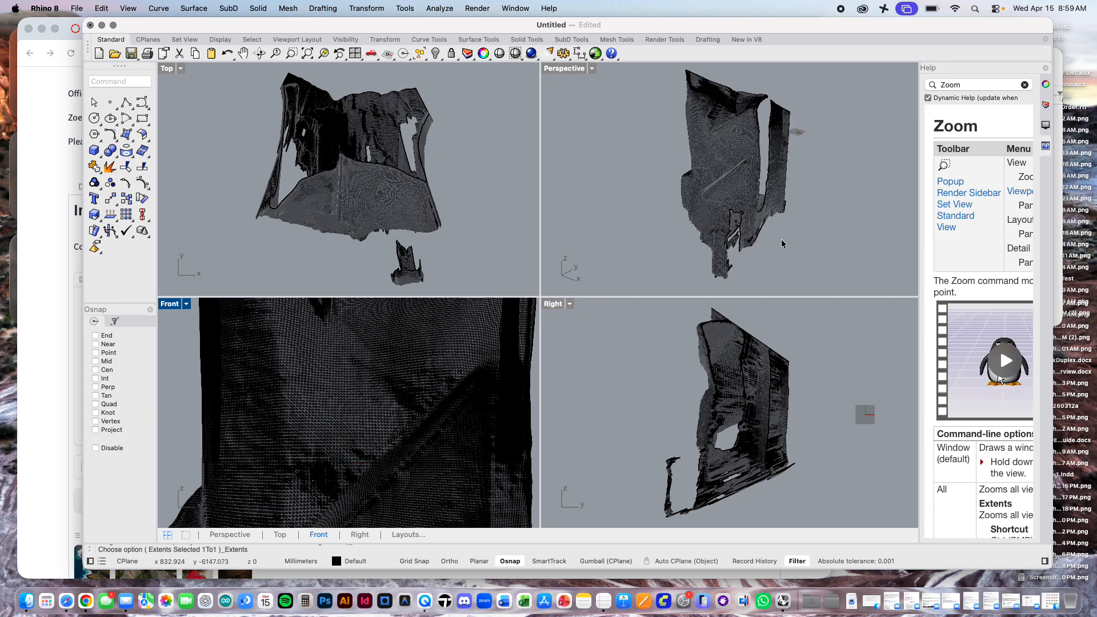
pyautogui.hscroll(-4, 782, 243)
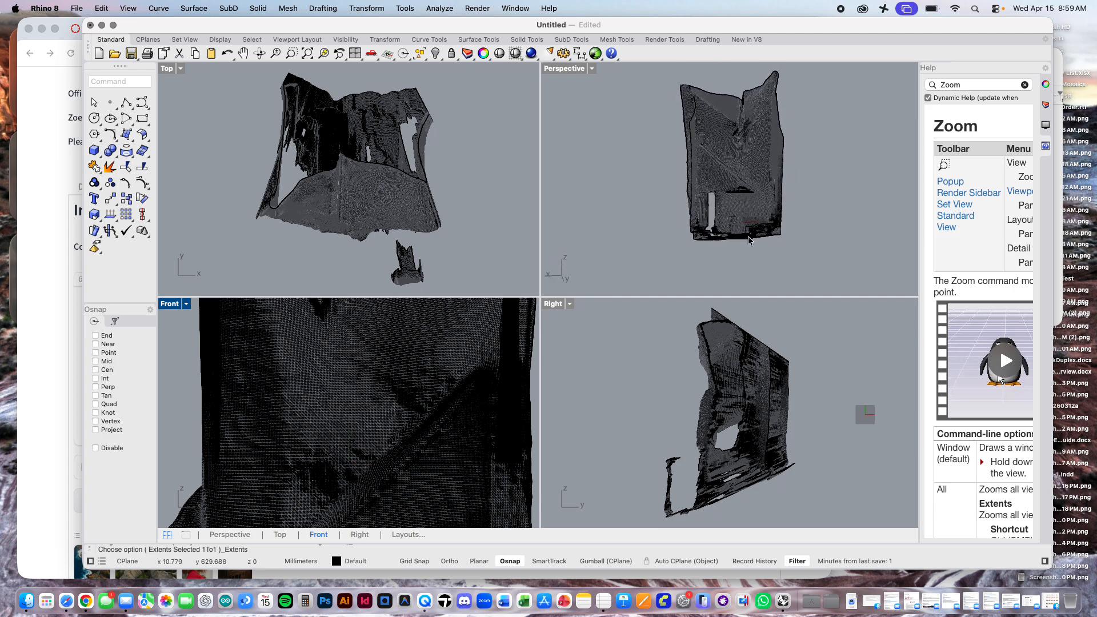
pyautogui.hscroll(10, 729, 240)
pyautogui.hscroll(2, 729, 240)
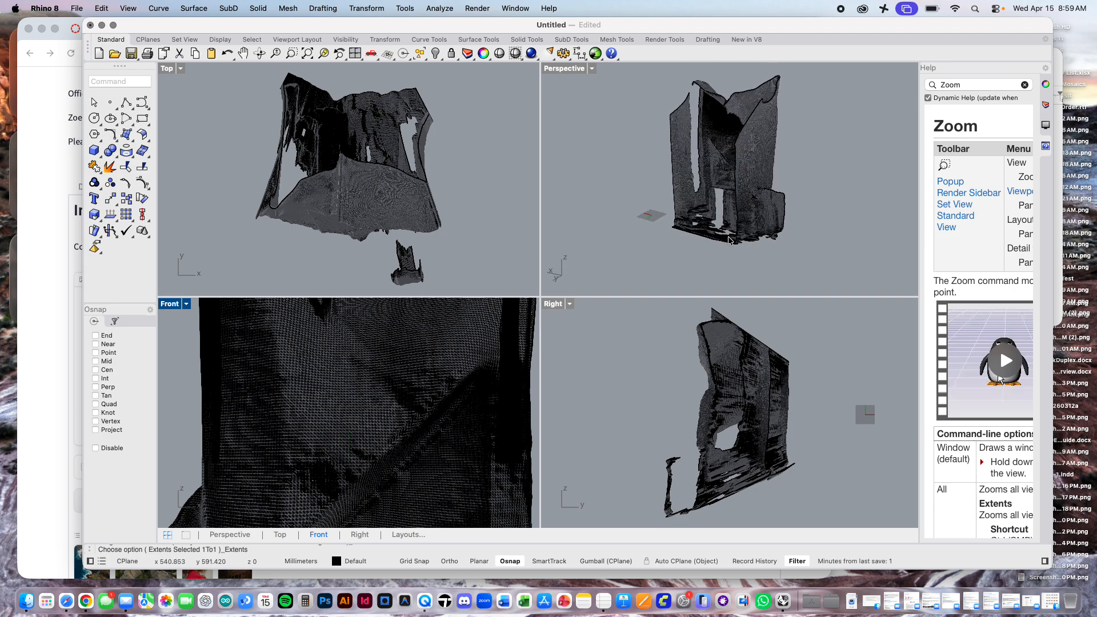
pyautogui.hscroll(-6, 729, 241)
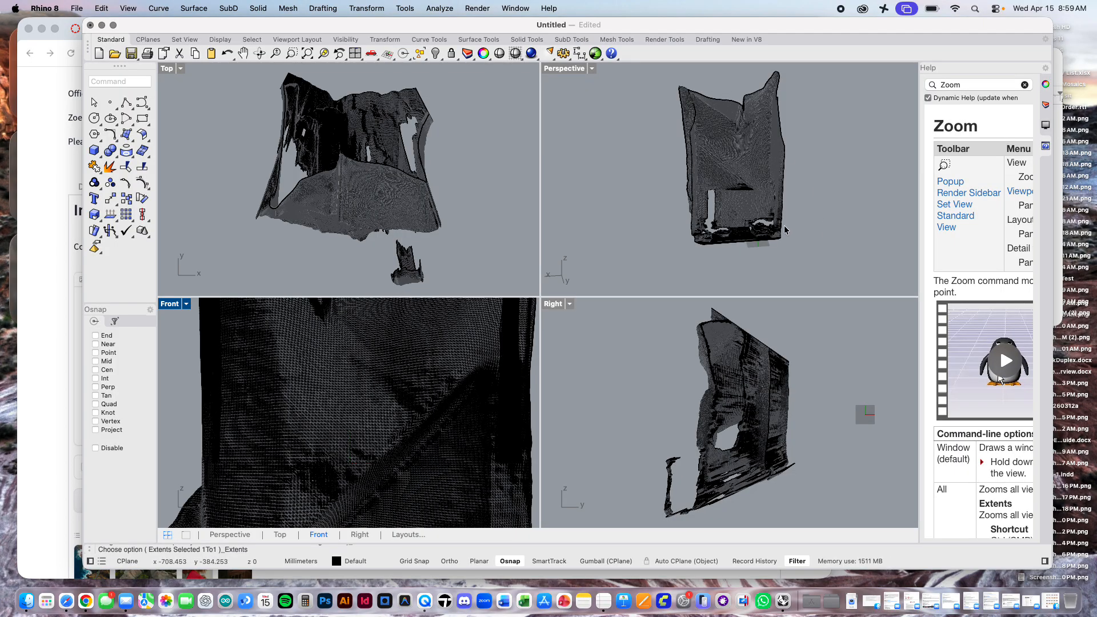
# Step: Display the Perspective viewport in Rendered mode to examine the textured interior up close, and return it to Wireframe
pyautogui.click(592, 69)
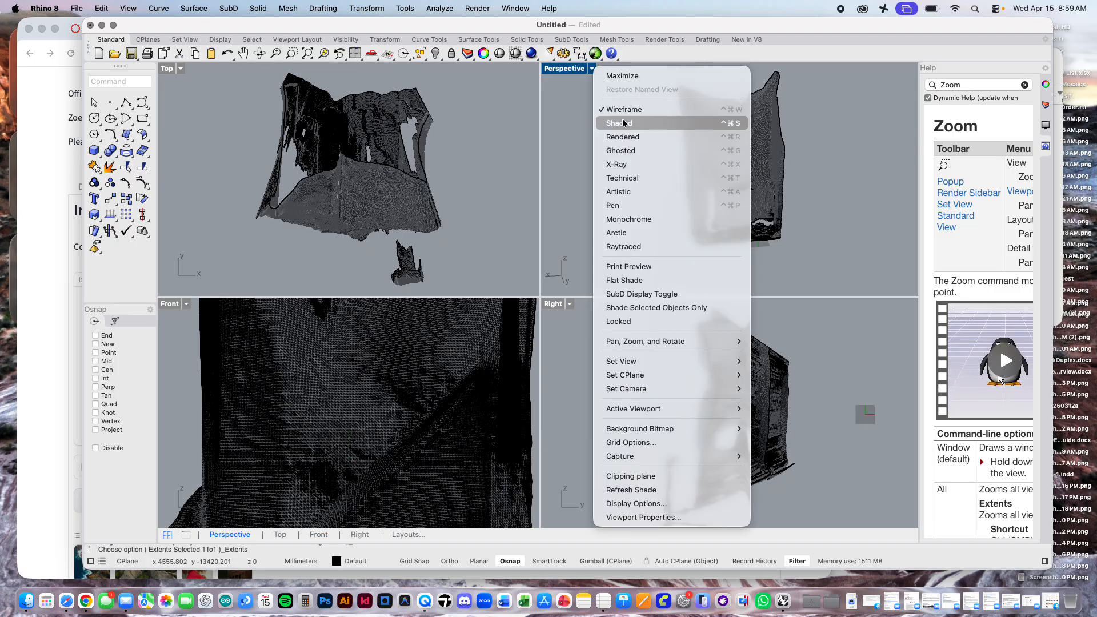
pyautogui.click(624, 123)
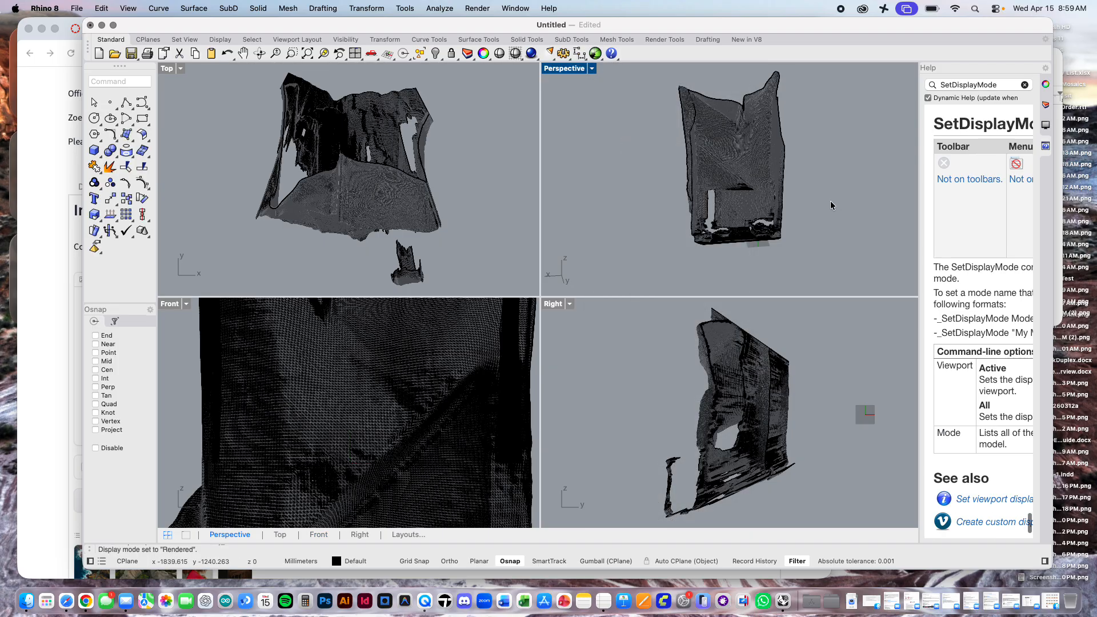
pyautogui.moveTo(832, 203); pyautogui.dragTo(744, 220, button='right')
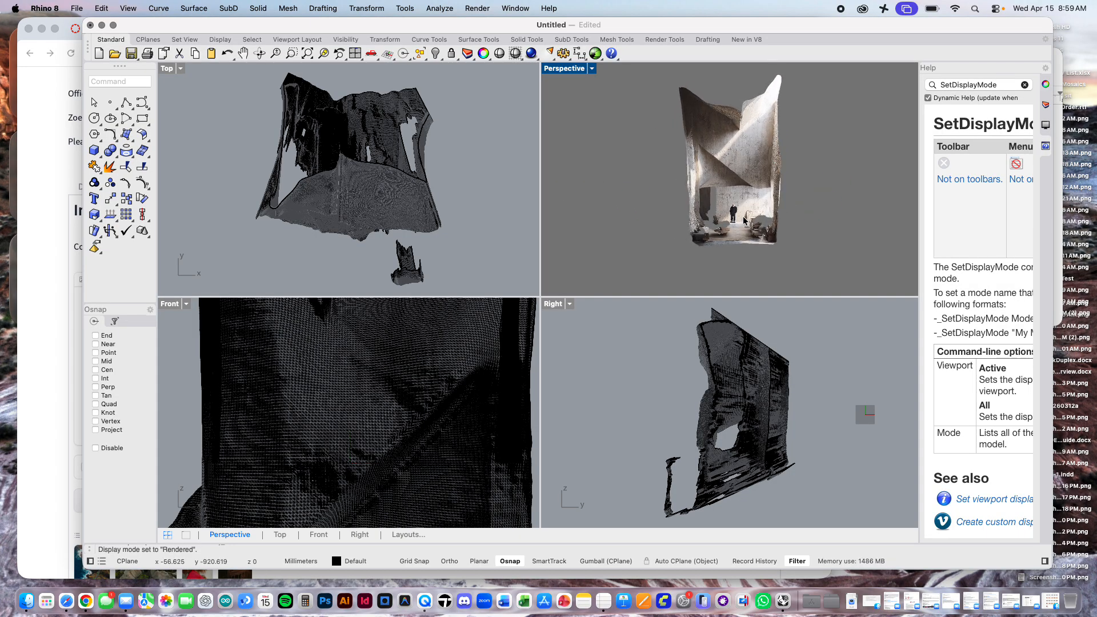
pyautogui.scroll(5, 744, 220)
pyautogui.click(591, 68)
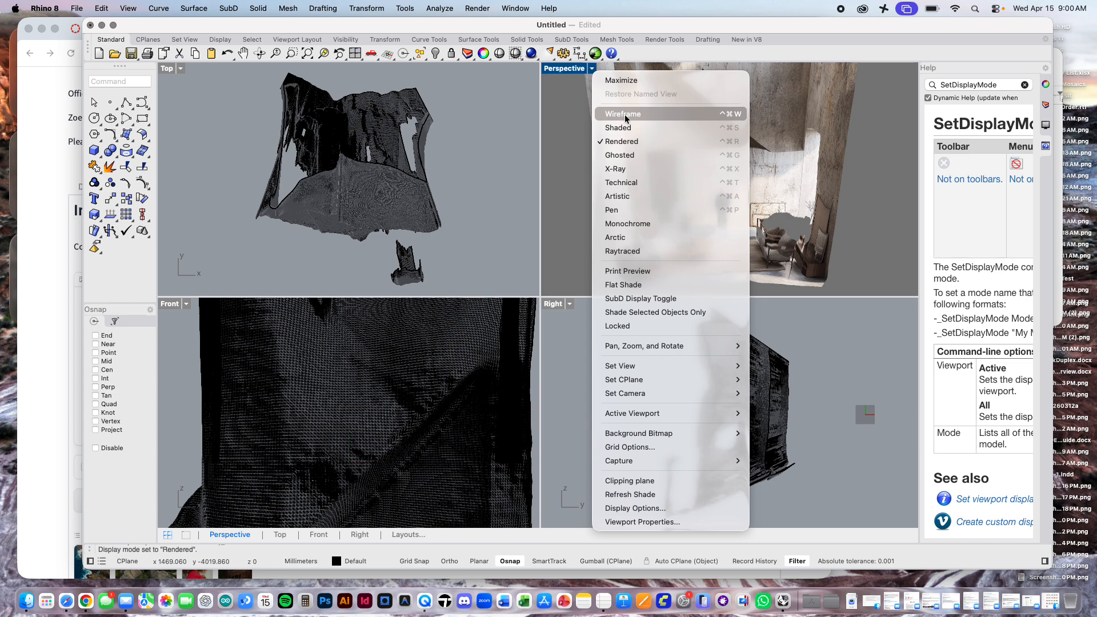
pyautogui.click(558, 140)
pyautogui.scroll(-5, 678, 194)
pyautogui.scroll(-3, 678, 195)
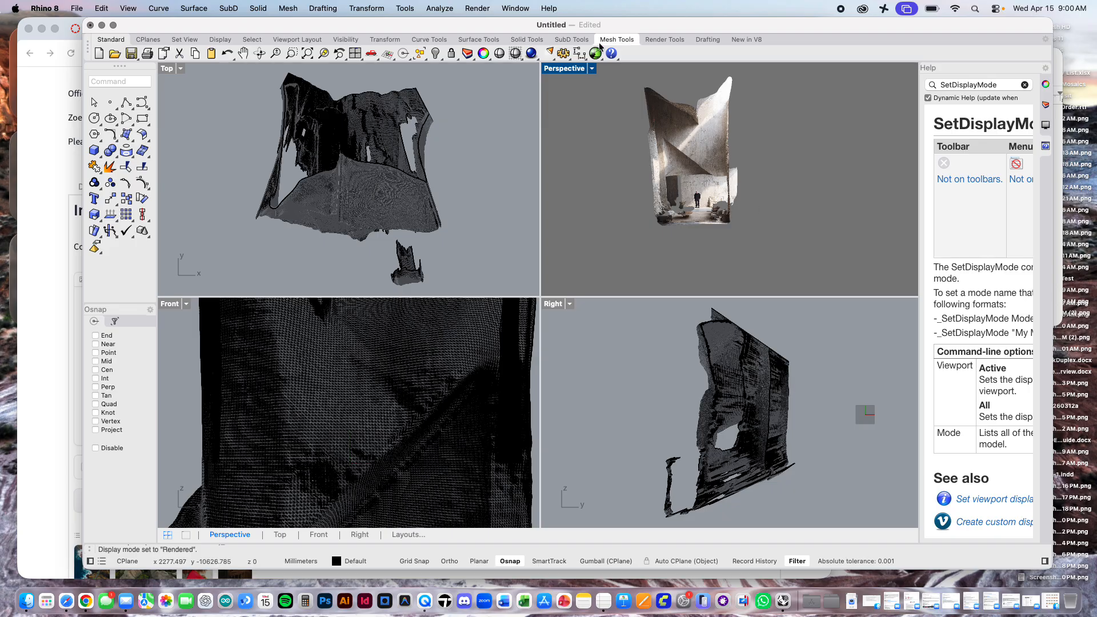
pyautogui.click(592, 68)
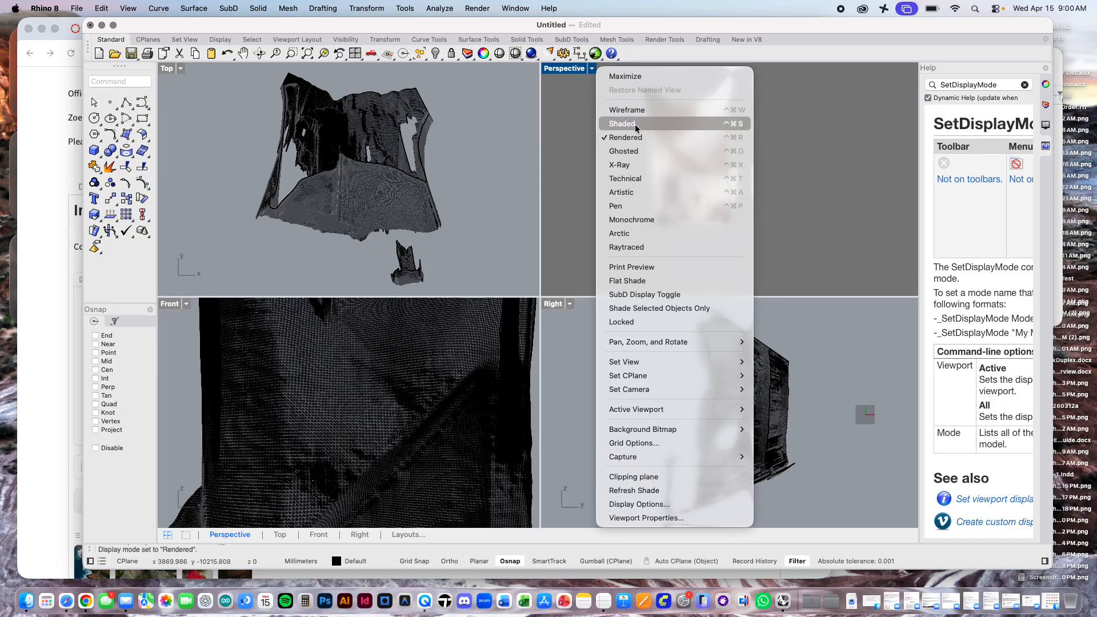
pyautogui.click(628, 109)
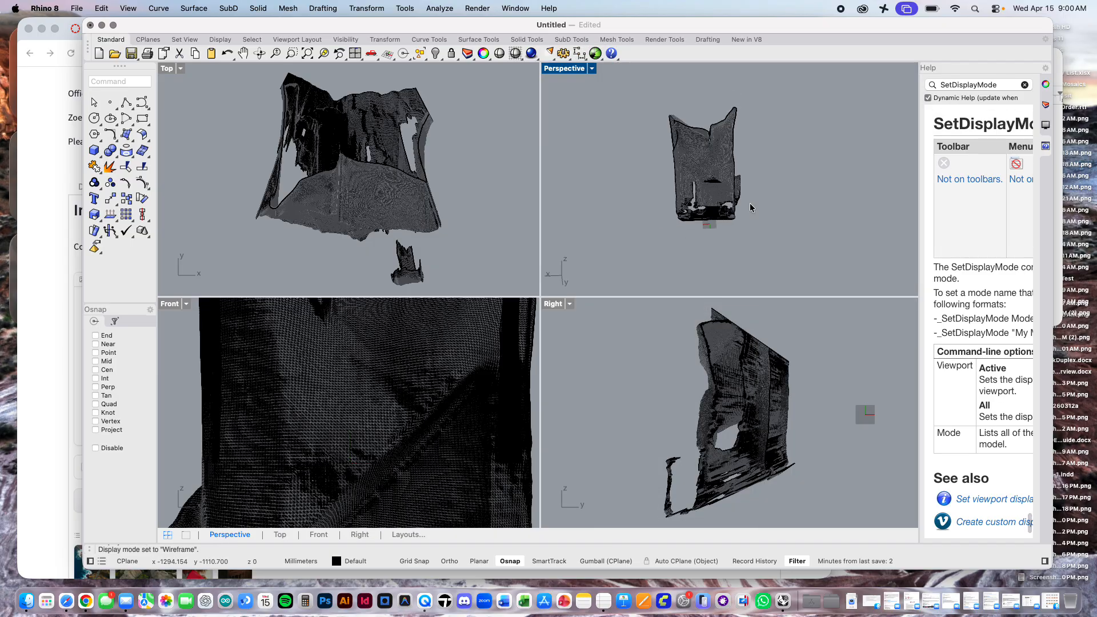
# Step: Make Layer 01 the current layer and rename it "Original Mesh"
pyautogui.click(1045, 104)
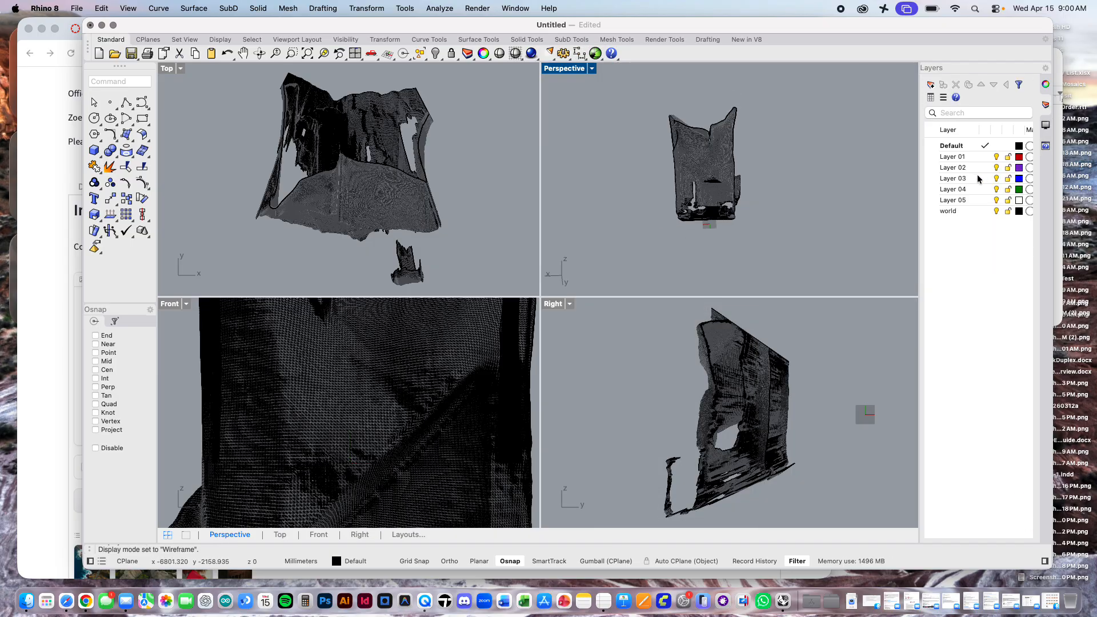
pyautogui.click(946, 146)
pyautogui.click(950, 158)
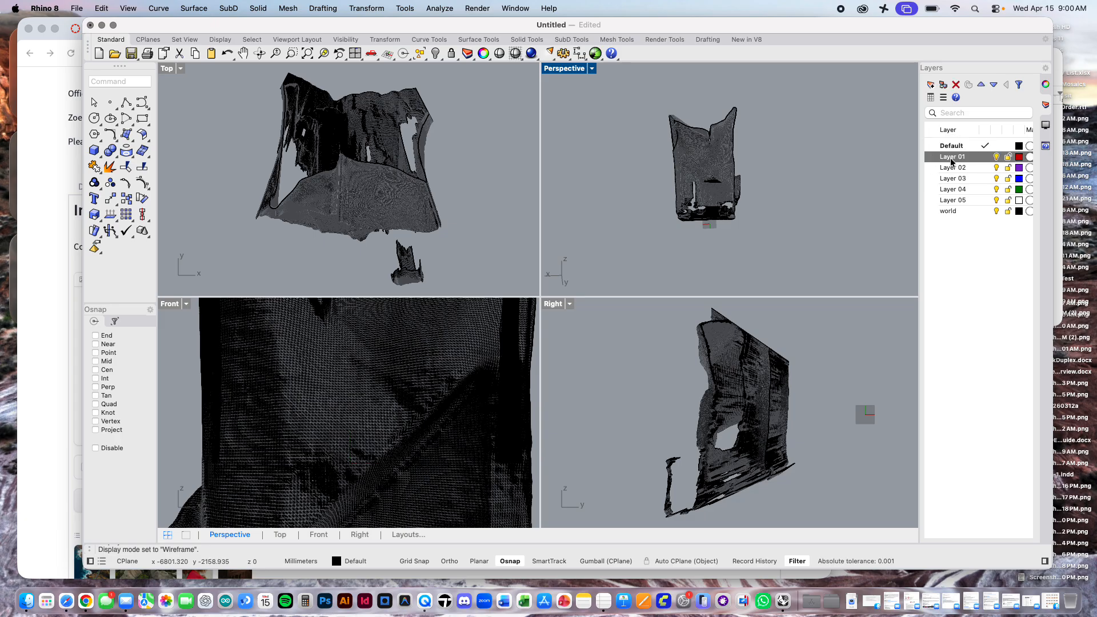
pyautogui.doubleClick(951, 158)
pyautogui.rightClick(951, 162)
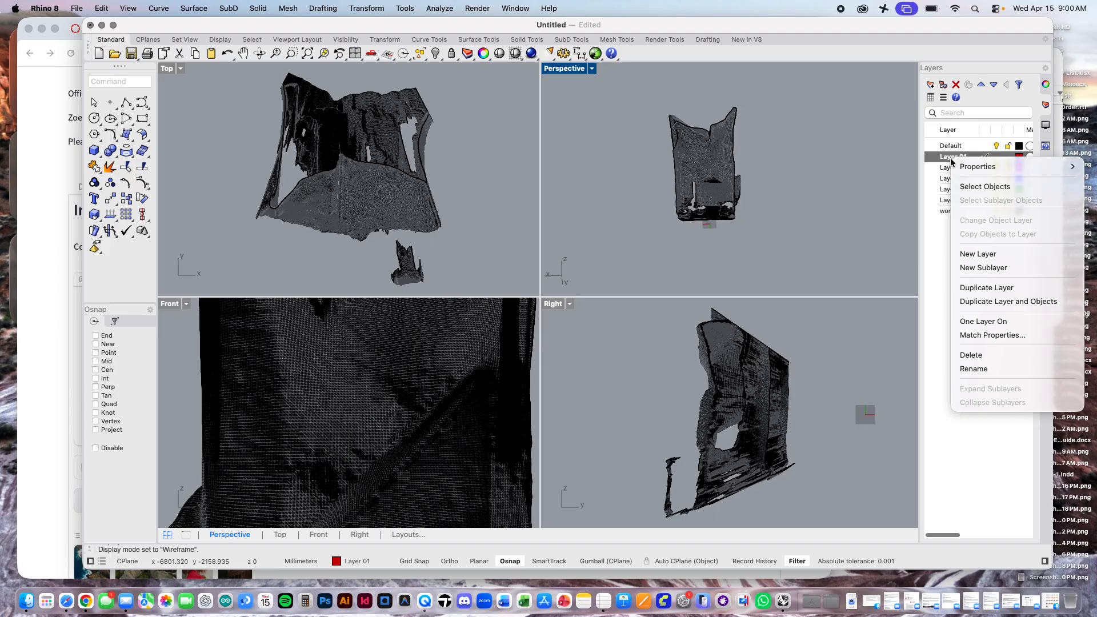
pyautogui.click(940, 249)
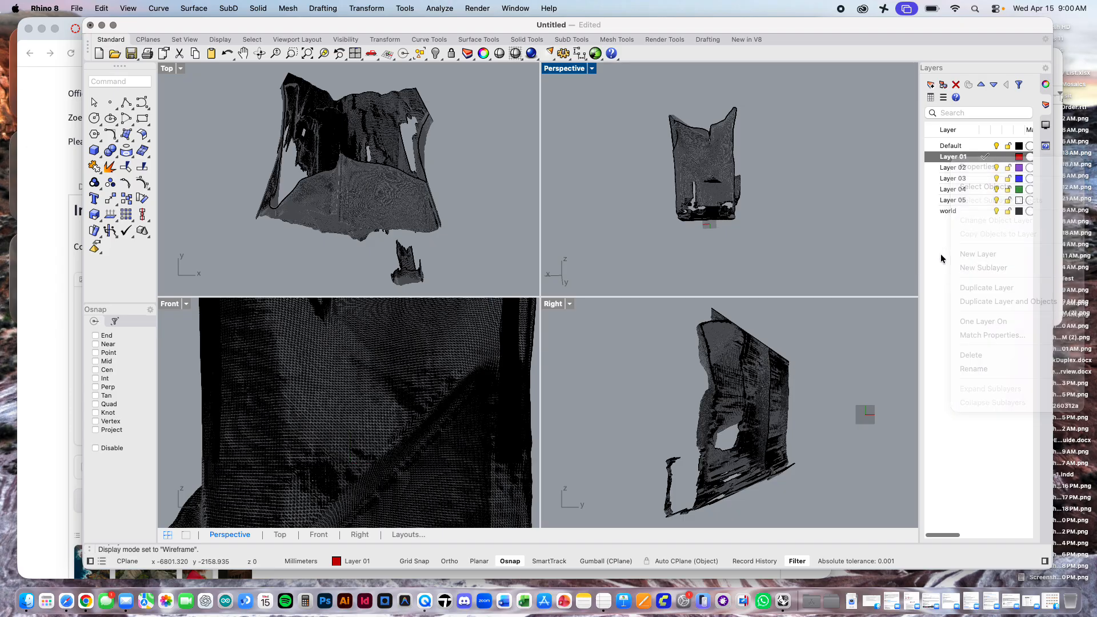
pyautogui.click(950, 159)
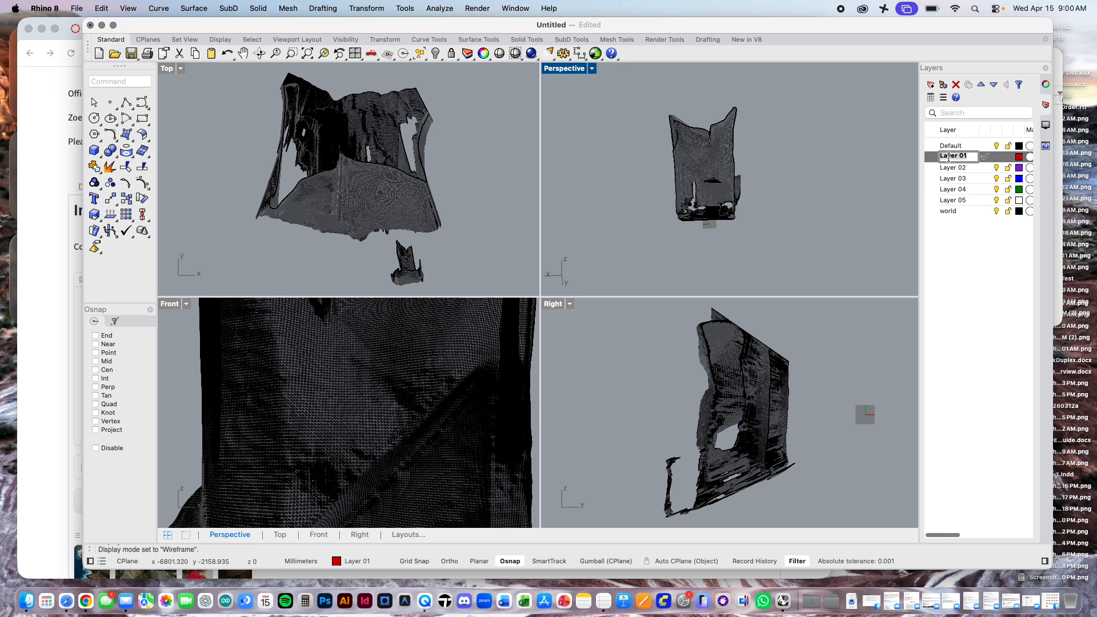
pyautogui.write('Or')
pyautogui.write('iginal Mesh')
pyautogui.press('Return')
# Step: Rename Layer 02 as "Quad Remesh"
pyautogui.click(955, 168)
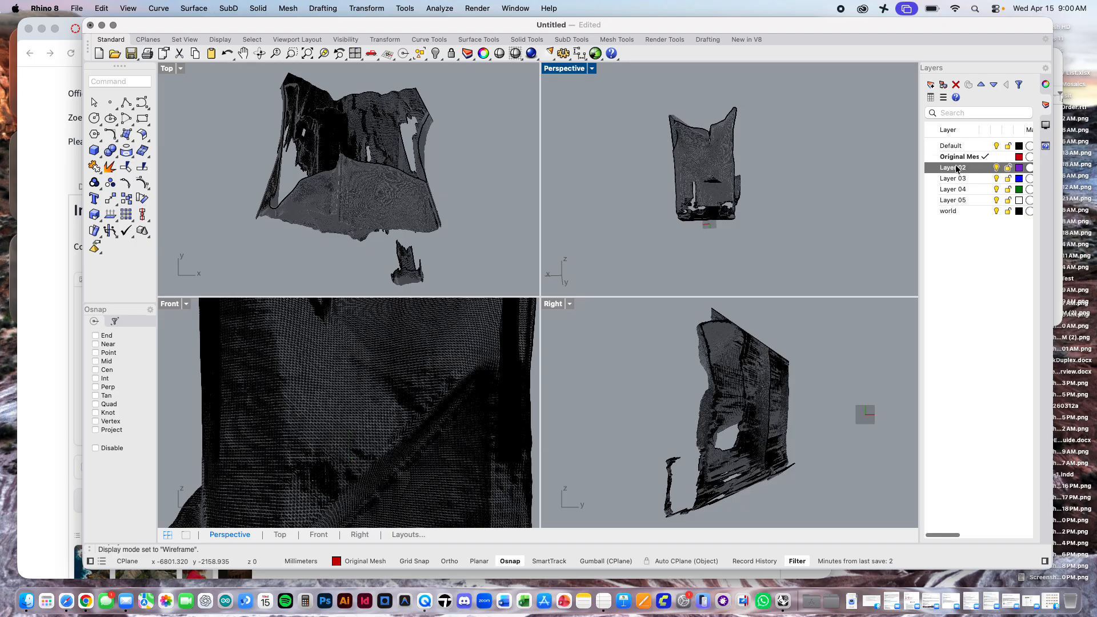
pyautogui.click(942, 167)
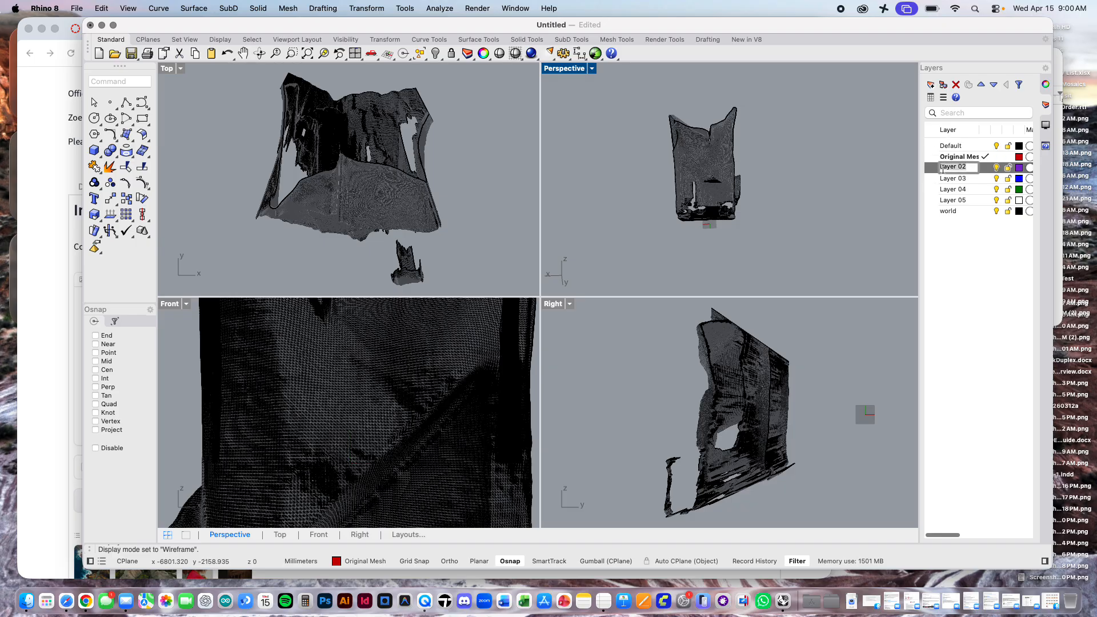
pyautogui.write('Quad Remesh')
pyautogui.press('Return')
# Step: Rename Layer 03 as "Simplified Version"
pyautogui.click(954, 179)
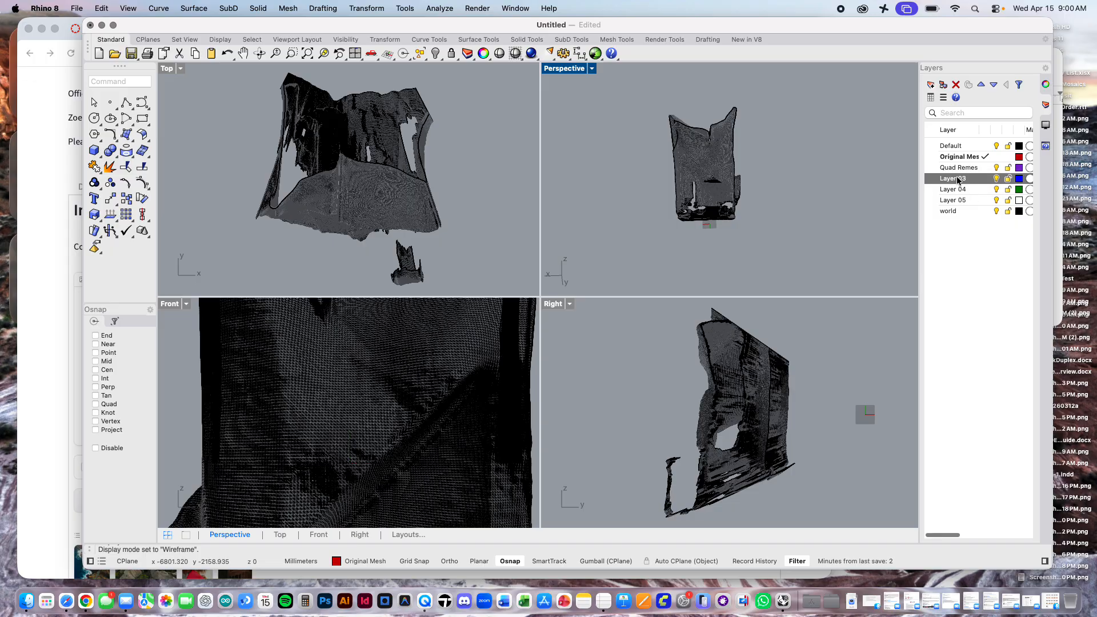
pyautogui.click(949, 178)
pyautogui.write('Simplified Version')
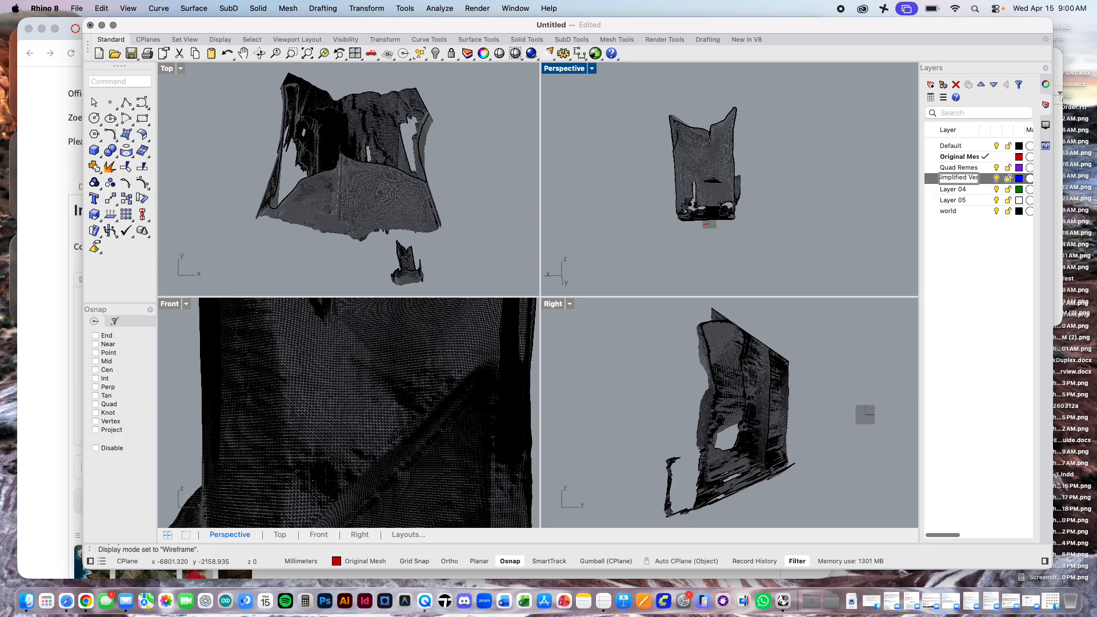
pyautogui.press('Return')
# Step: Rename Layer 04 as "Filled Holes"
pyautogui.click(943, 189)
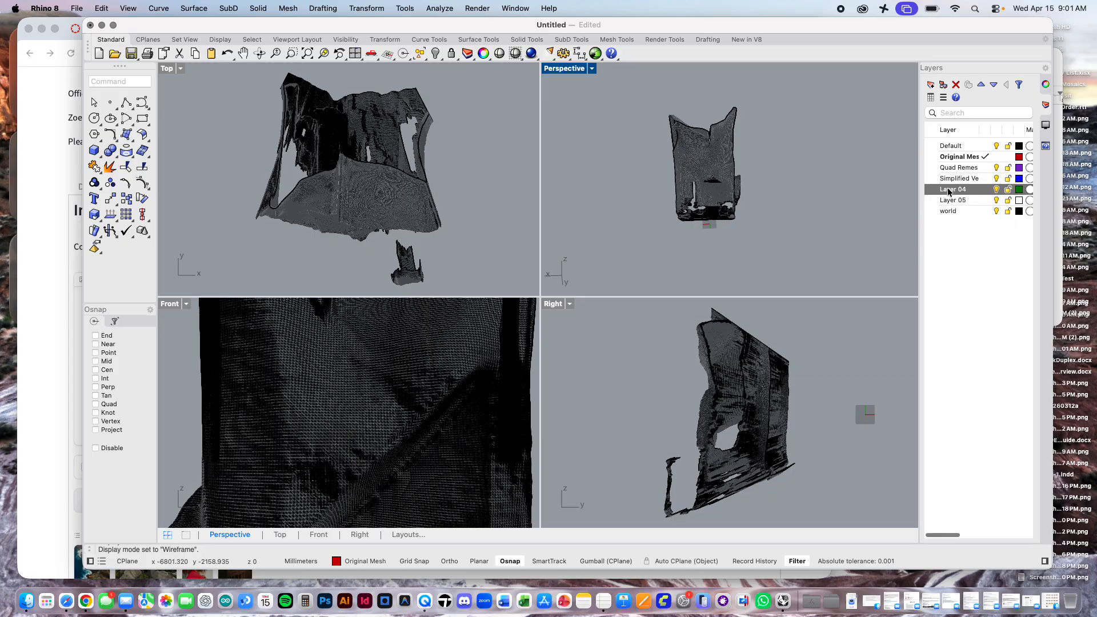
pyautogui.click(962, 188)
pyautogui.write('Fill')
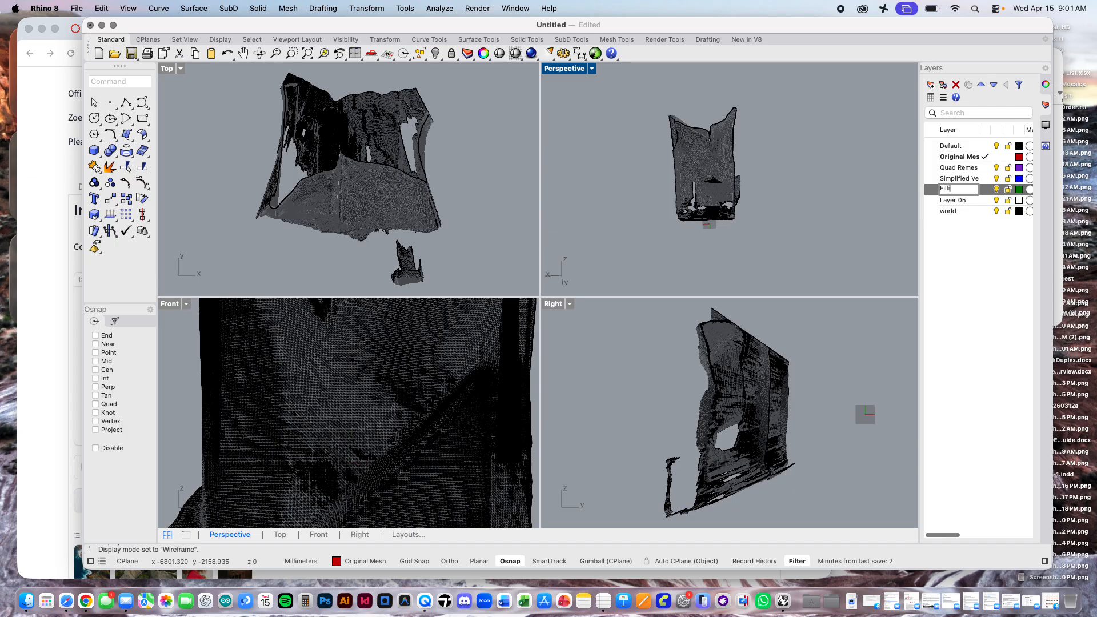
pyautogui.write('ed Holes')
pyautogui.press('Return')
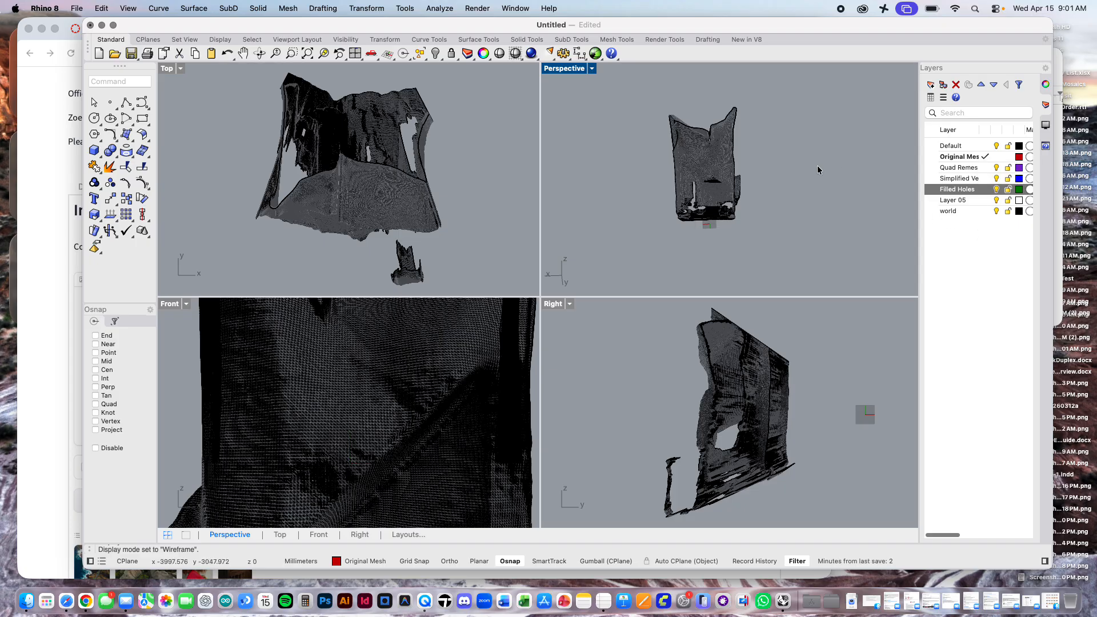
# Step: Select the whole imported interior mesh in the Perspective view and assign it to the Original Mesh layer
pyautogui.moveTo(768, 187)
pyautogui.mouseDown(button='right')
pyautogui.moveTo(777, 185)
pyautogui.moveTo(763, 177)
pyautogui.mouseUp(button='right')
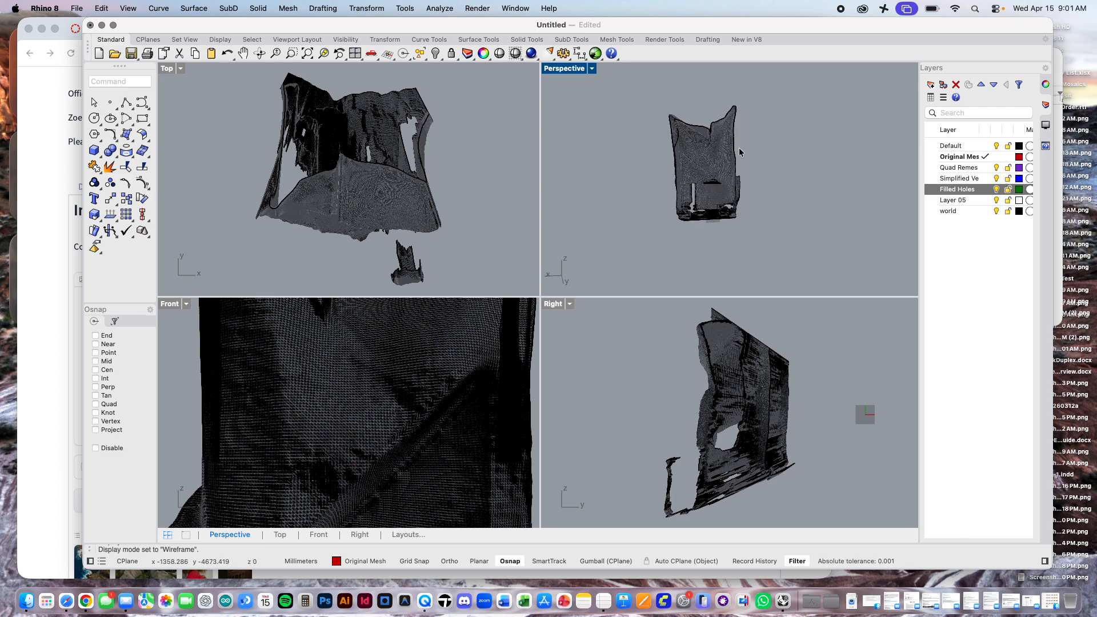
pyautogui.moveTo(773, 87); pyautogui.dragTo(609, 264)
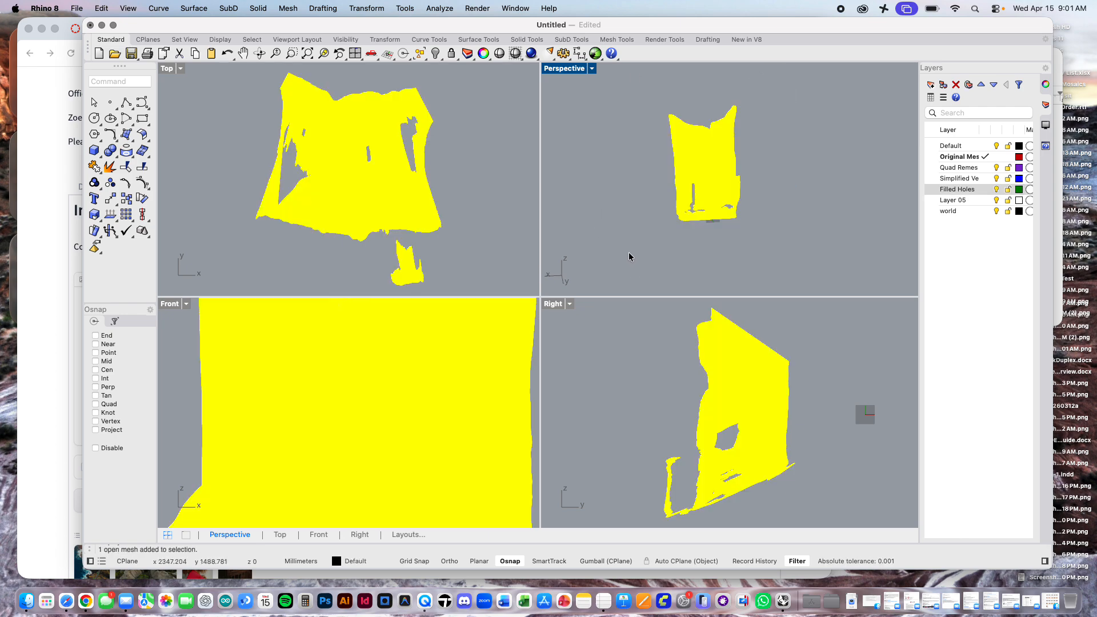
pyautogui.click(957, 160)
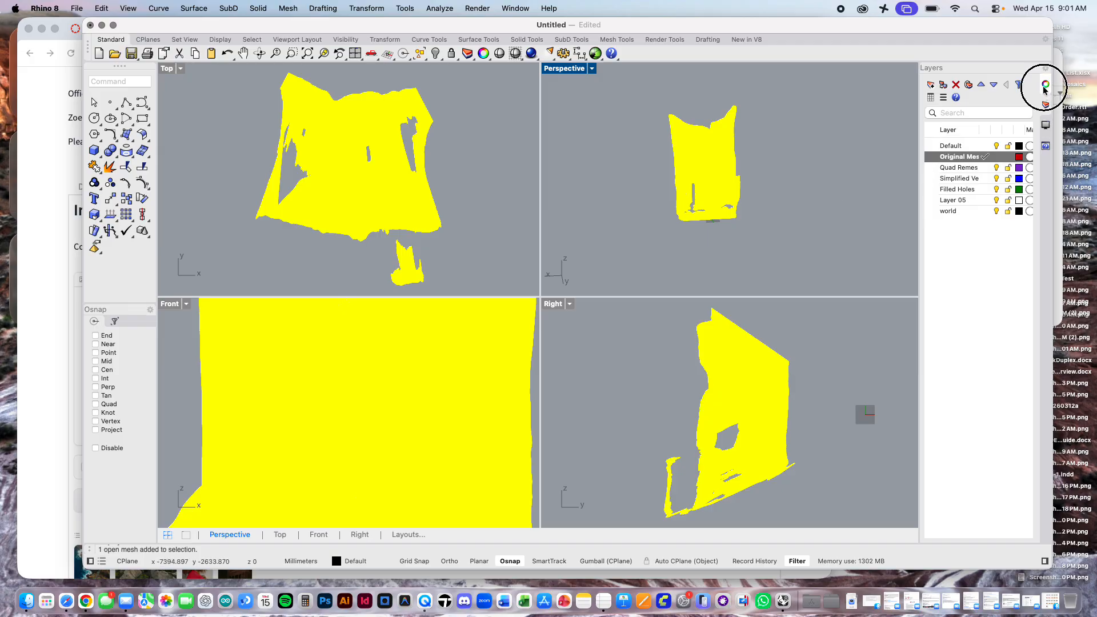
pyautogui.click(1045, 124)
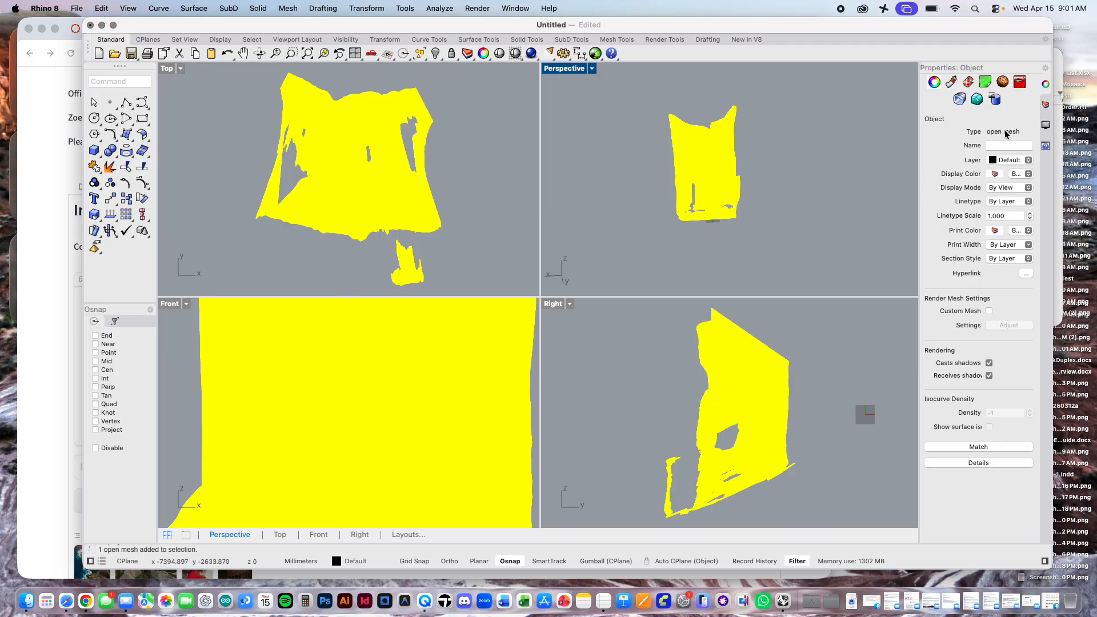
pyautogui.click(1027, 160)
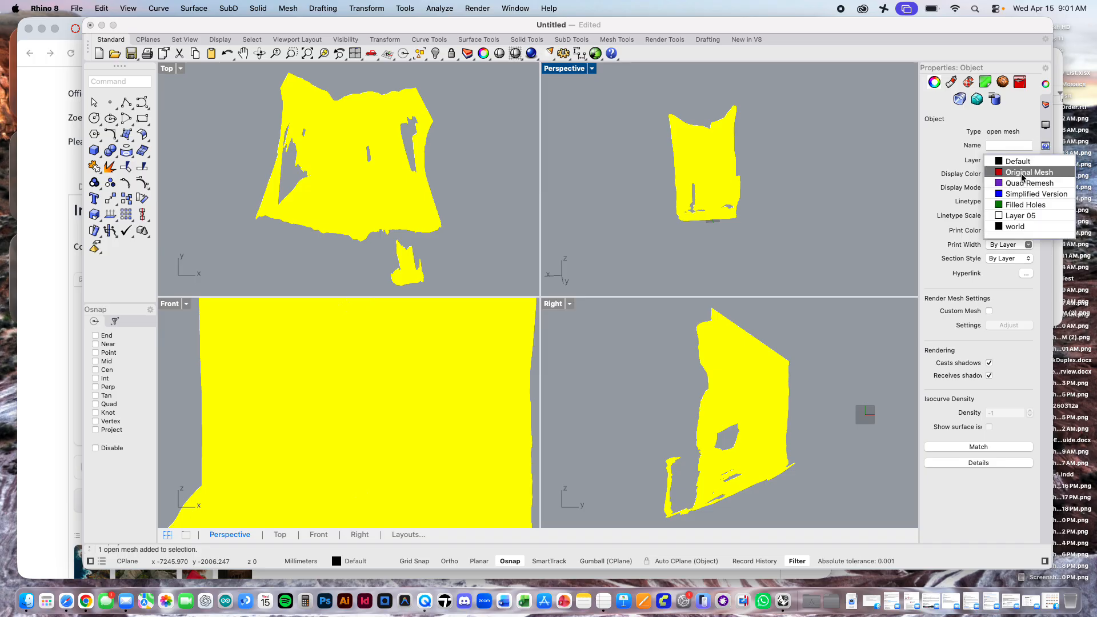
pyautogui.click(1025, 172)
pyautogui.click(842, 169)
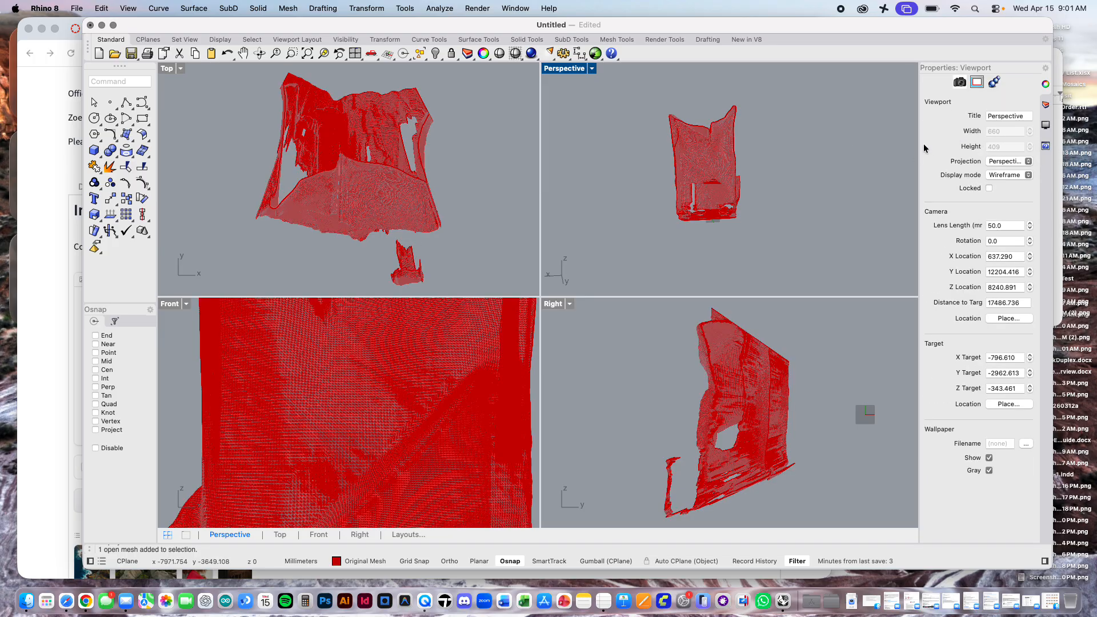
# Step: Widen the properties area and copy the interior mesh in place
pyautogui.moveTo(918, 143); pyautogui.dragTo(874, 143)
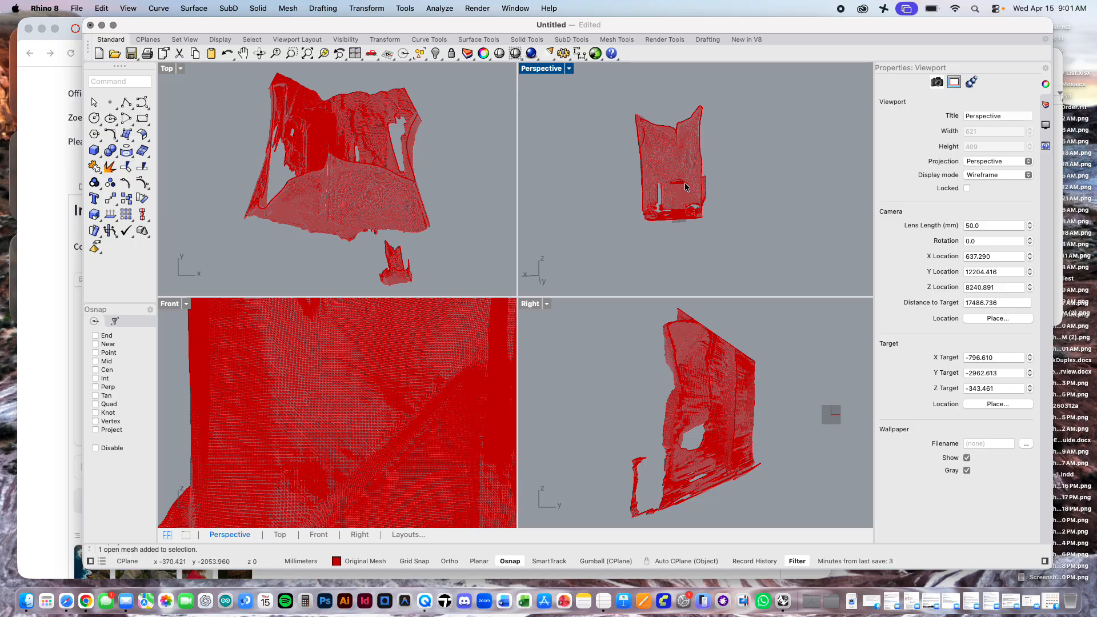
pyautogui.write('copy')
pyautogui.press('Return')
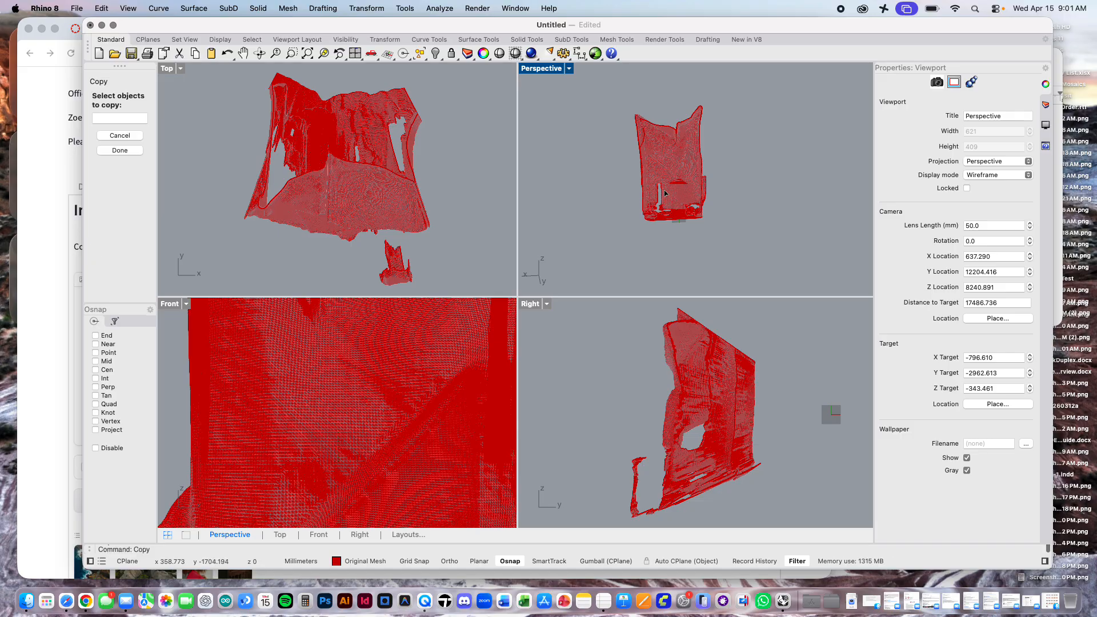
pyautogui.click(688, 193)
pyautogui.press('Return')
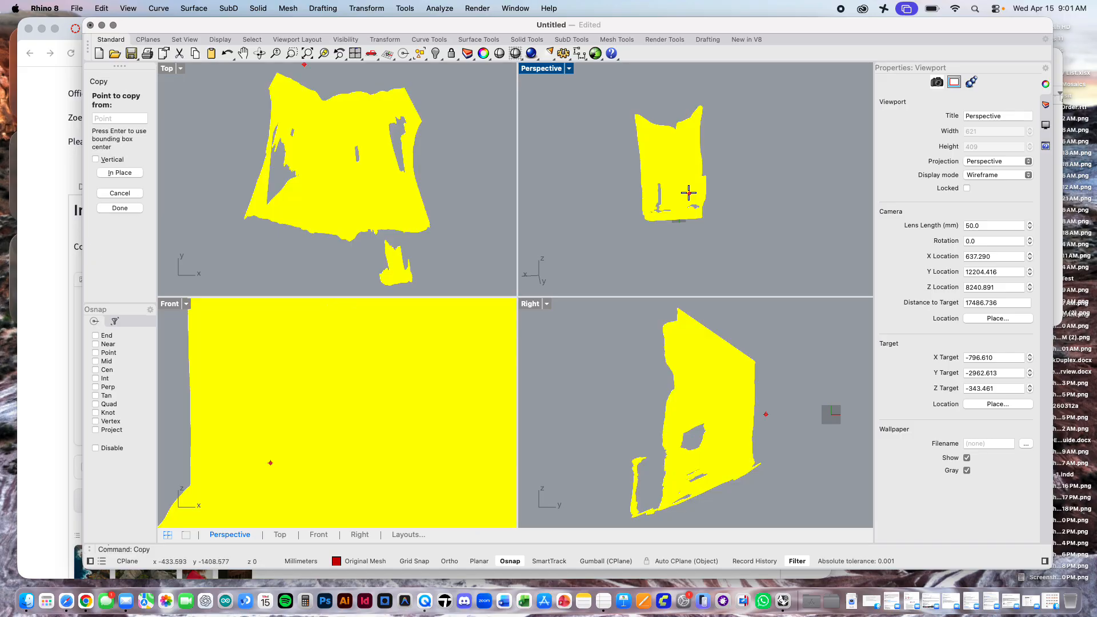
pyautogui.click(119, 173)
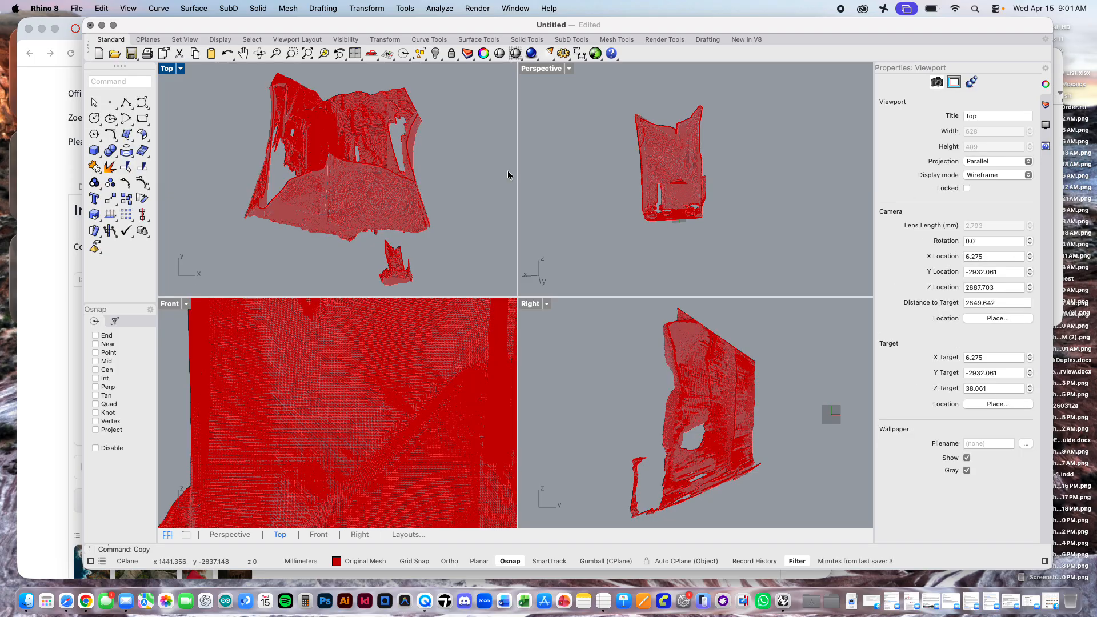
# Step: Select one of the two overlapping interior meshes and assign it to the Quad Remesh layer
pyautogui.click(771, 179)
pyautogui.click(697, 172)
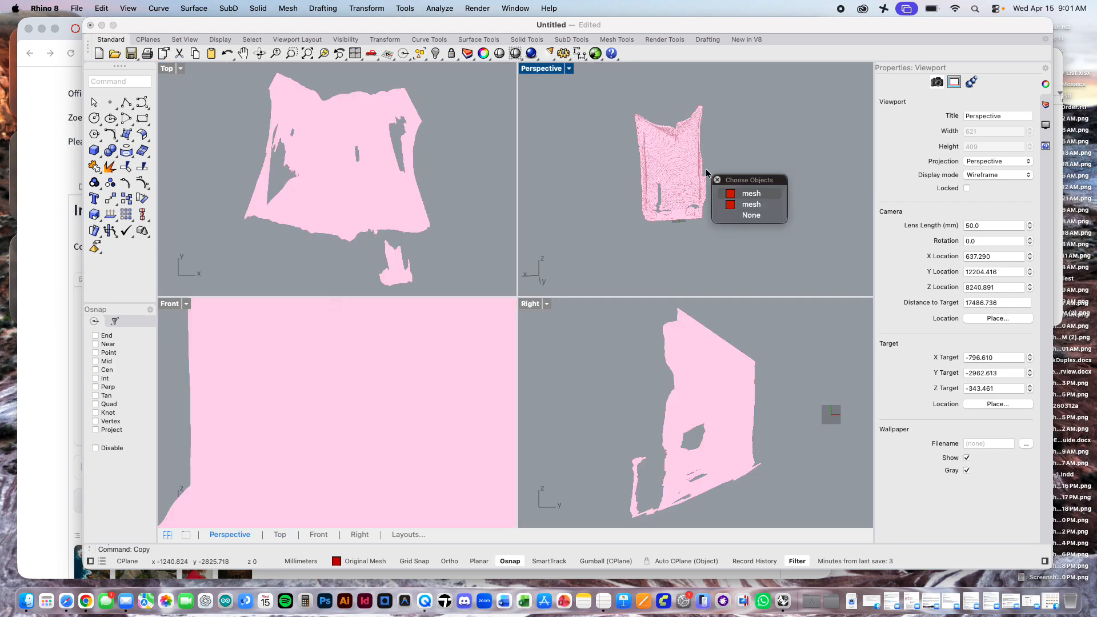
pyautogui.click(752, 204)
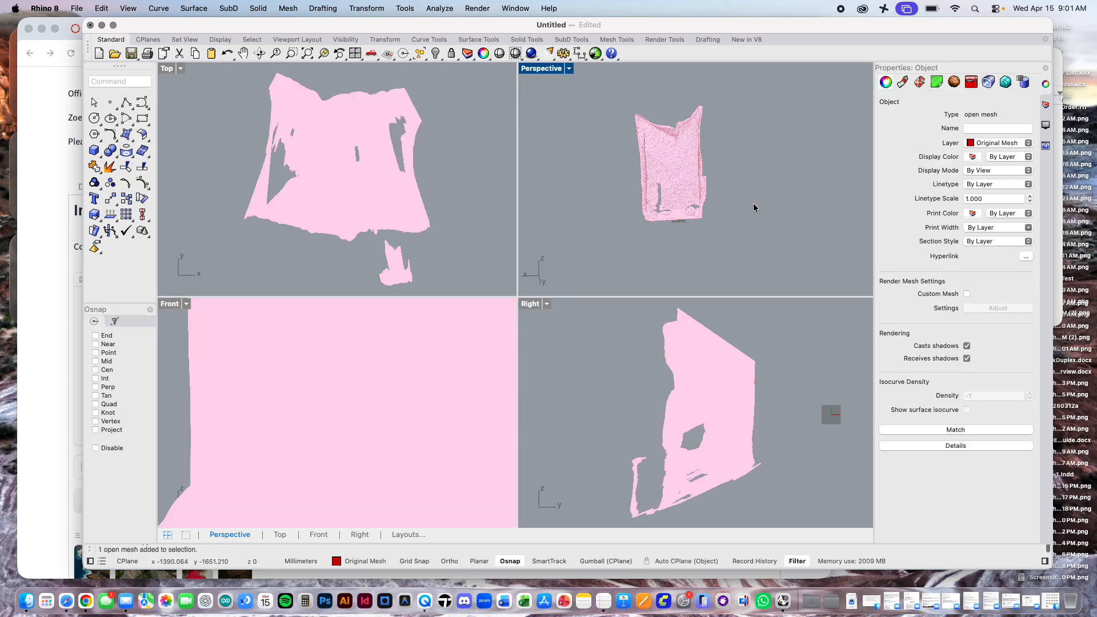
pyautogui.click(1027, 143)
pyautogui.click(1010, 166)
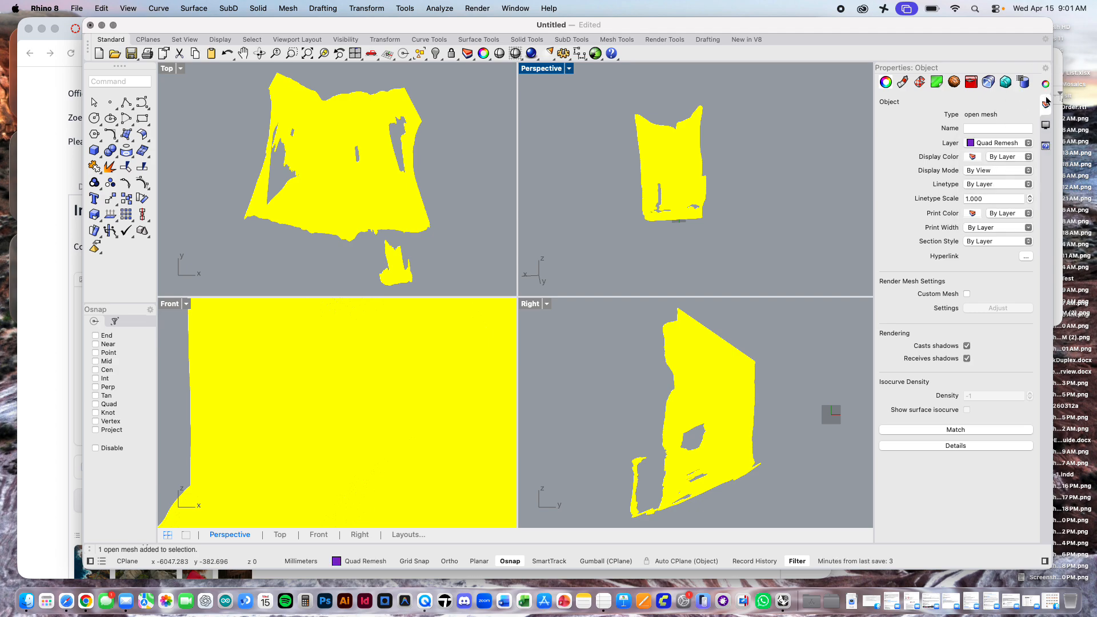
# Step: Make Quad Remesh the current layer, hide the Original Mesh layer and deselect the mesh
pyautogui.click(1045, 105)
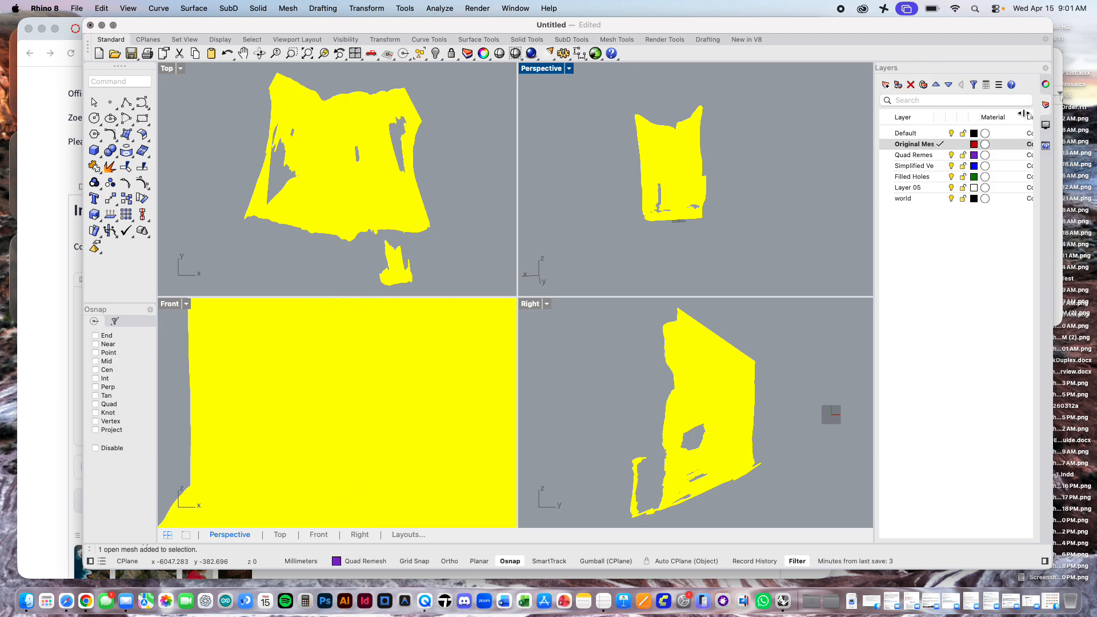
pyautogui.click(940, 154)
pyautogui.click(783, 164)
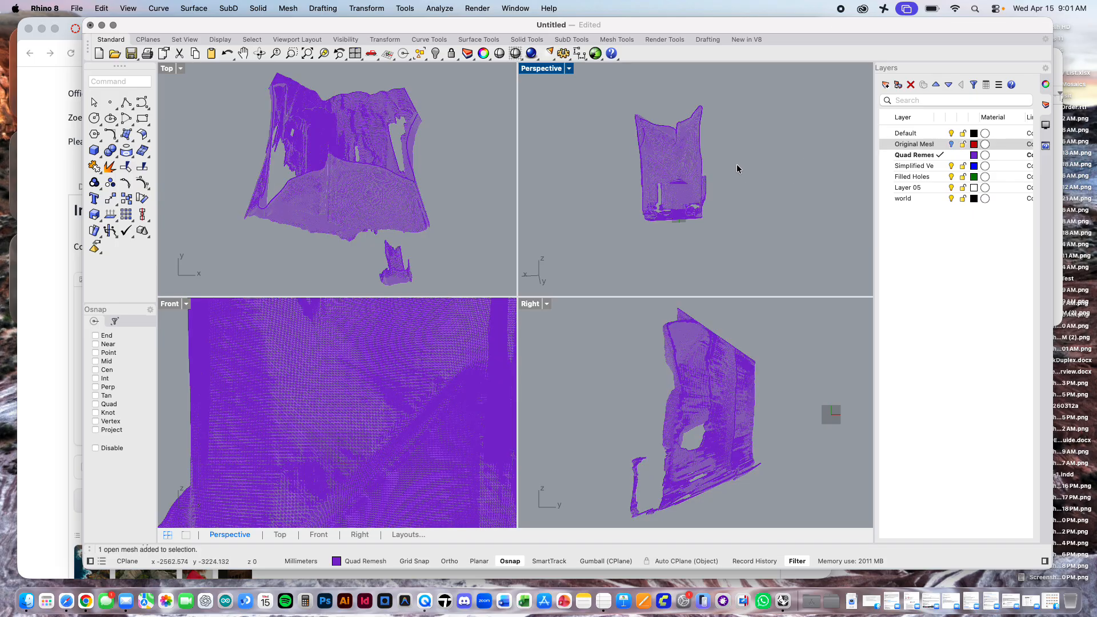
# Step: Maximize the Perspective viewport and frame the mesh copy on the Quad Remesh layer at an angle
pyautogui.moveTo(711, 160); pyautogui.dragTo(665, 171, button='right')
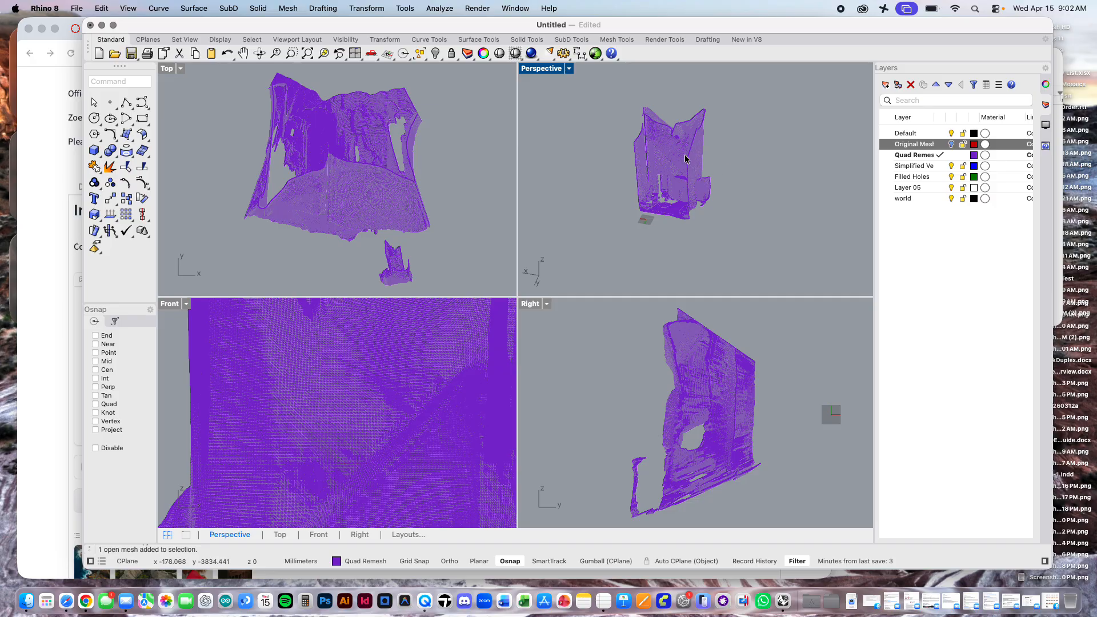
pyautogui.scroll(3, 685, 160)
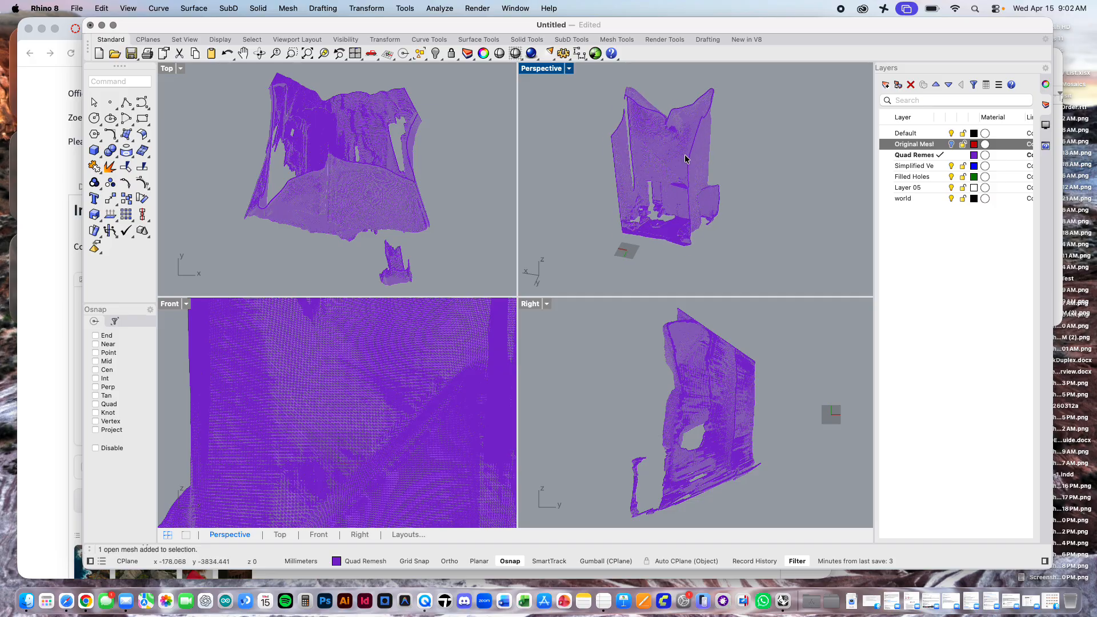
pyautogui.doubleClick(542, 68)
pyautogui.scroll(3, 570, 209)
pyautogui.scroll(-1, 570, 209)
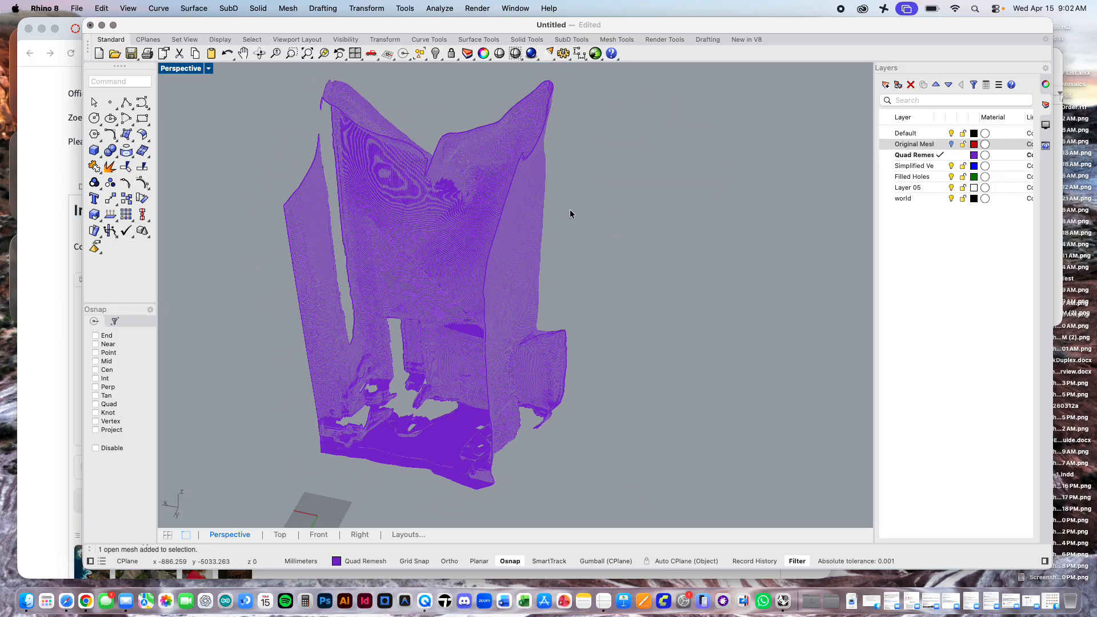
pyautogui.keyDown('shift'); pyautogui.moveTo(570, 210); pyautogui.dragTo(665, 211, button='right'); pyautogui.keyUp('shift')
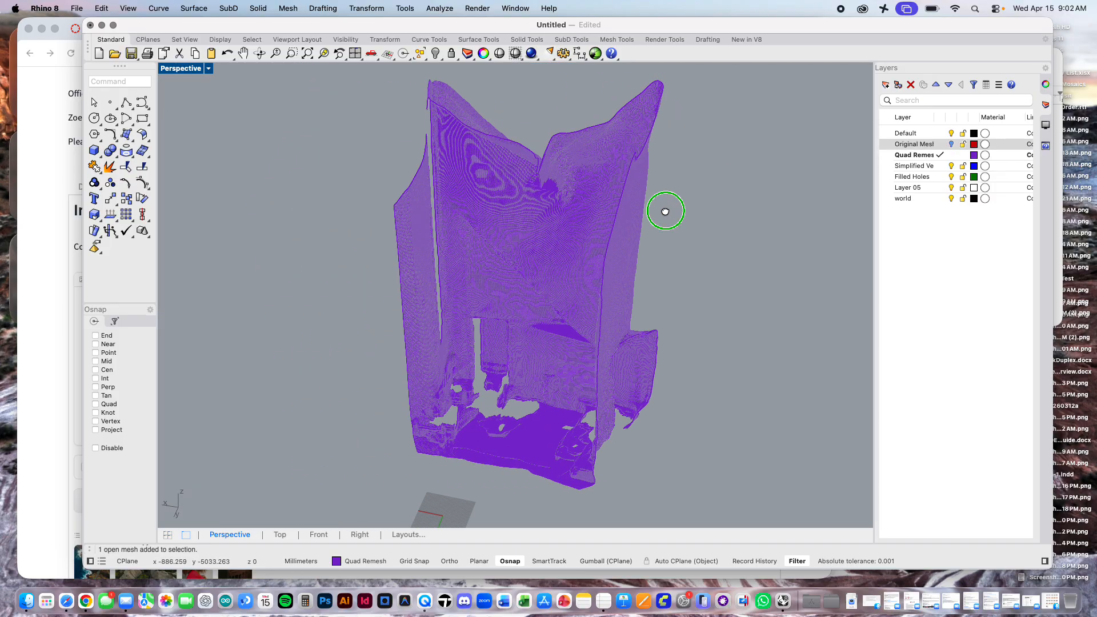
# Step: QuadRemesh the interior mesh copy with a target quad count of 2000, adaptive size 50%, hard edge detection and deletion of the input objects
pyautogui.click(574, 39)
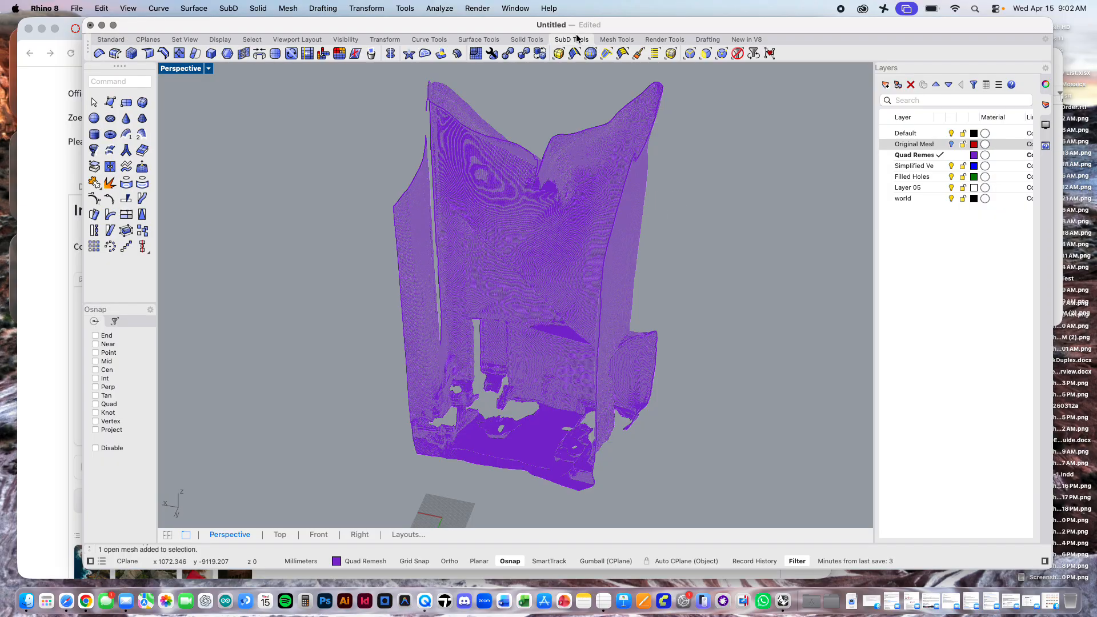
pyautogui.click(478, 56)
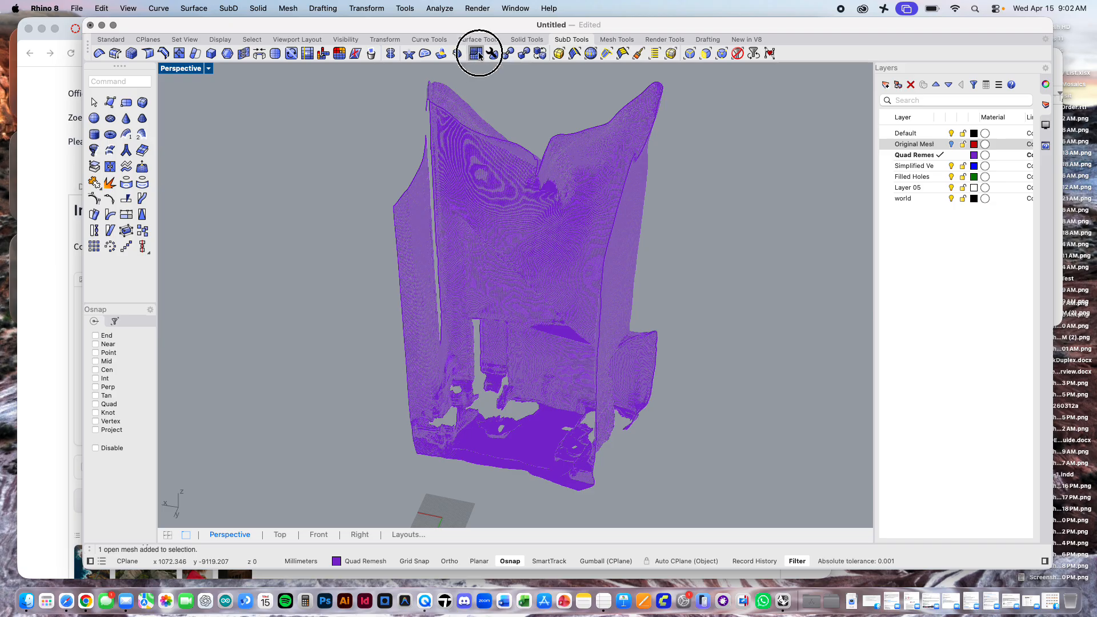
pyautogui.click(480, 59)
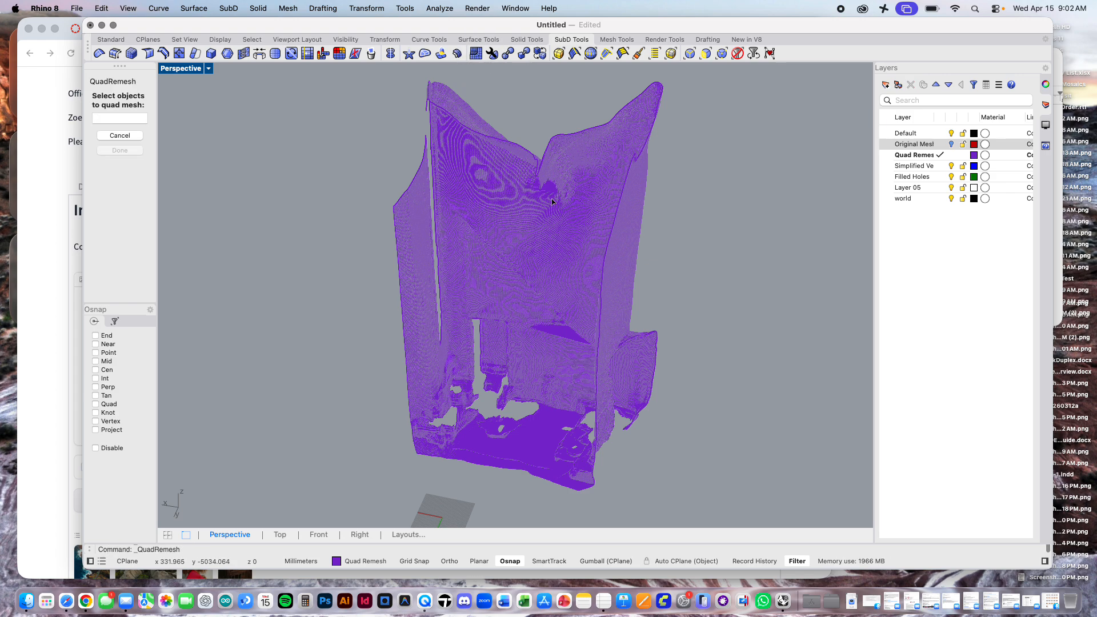
pyautogui.click(566, 158)
pyautogui.press('Return')
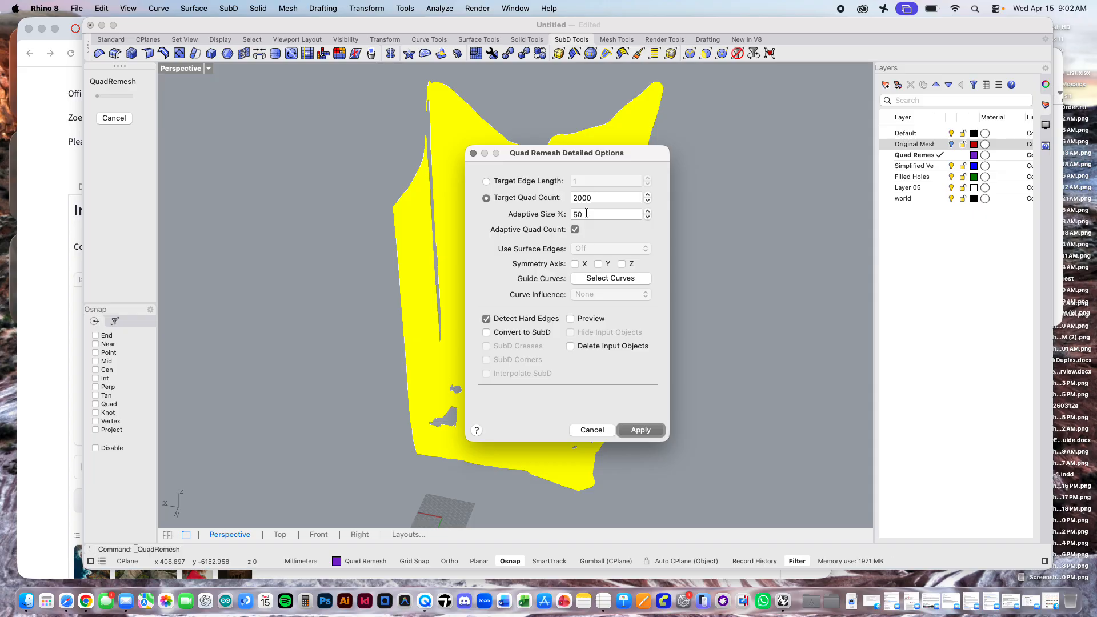
pyautogui.doubleClick(607, 199)
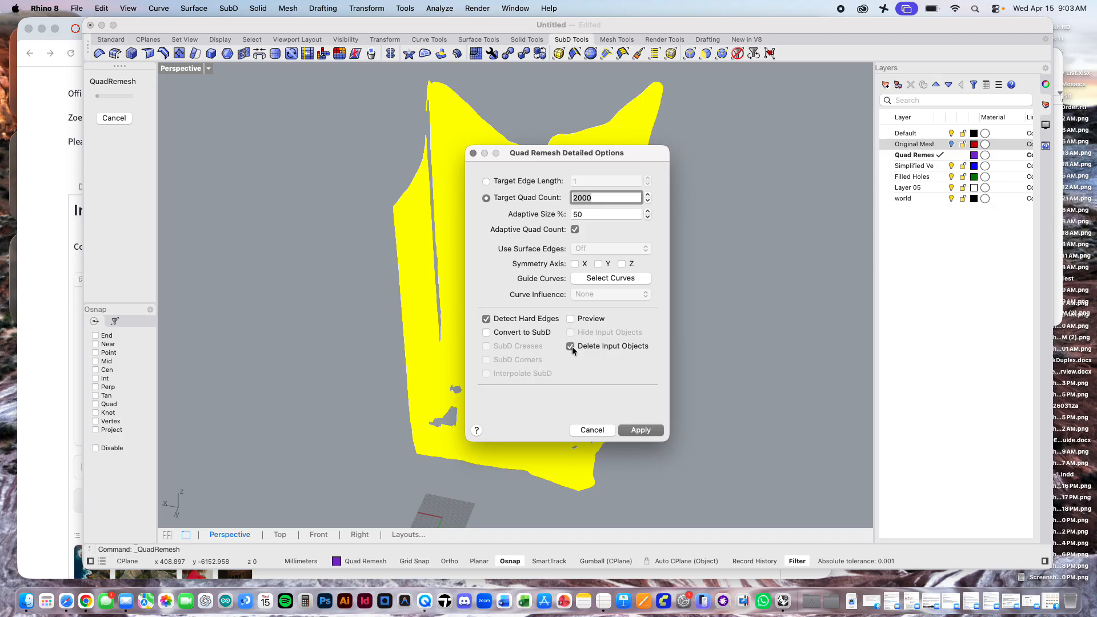
pyautogui.click(638, 431)
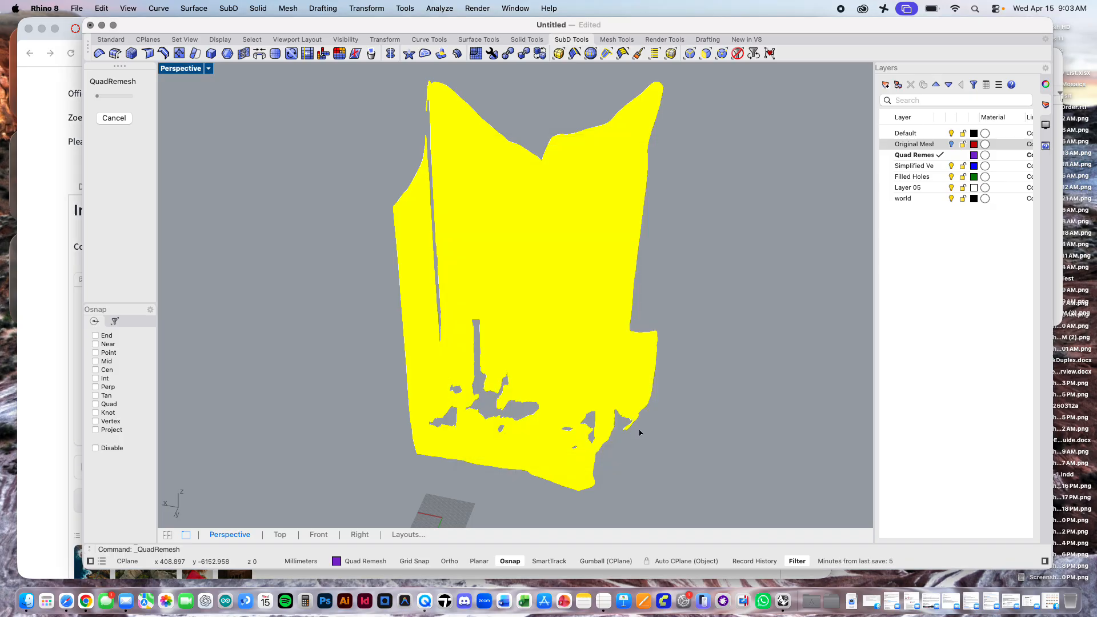
pyautogui.click(691, 291)
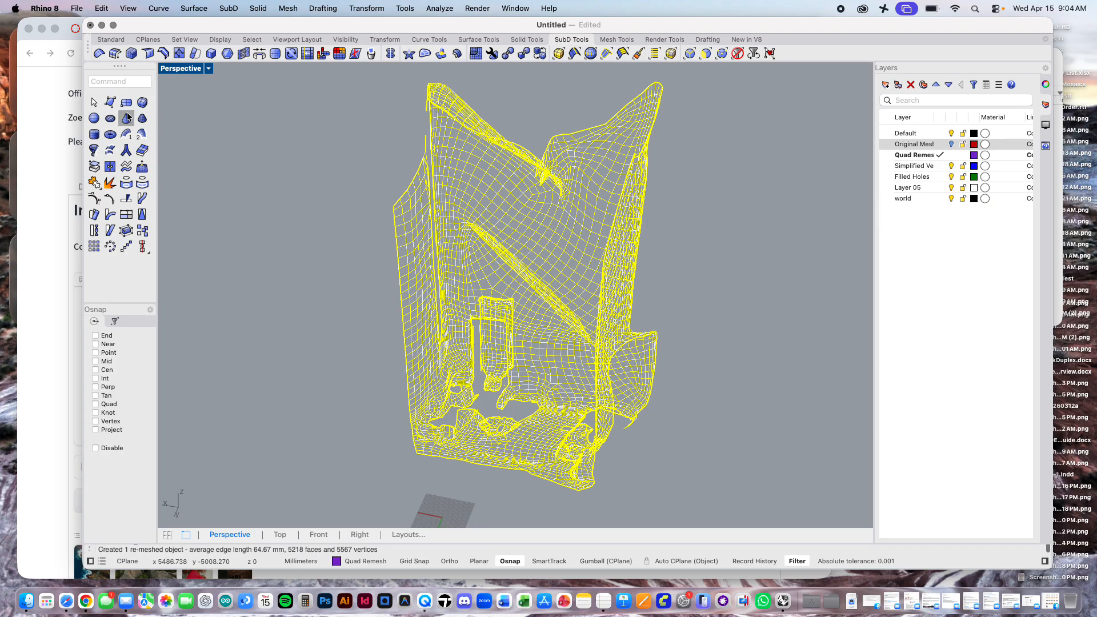
# Step: Deselect the remeshed interior and examine its quad topology up close and from the opposite side
pyautogui.click(796, 315)
pyautogui.scroll(5, 574, 267)
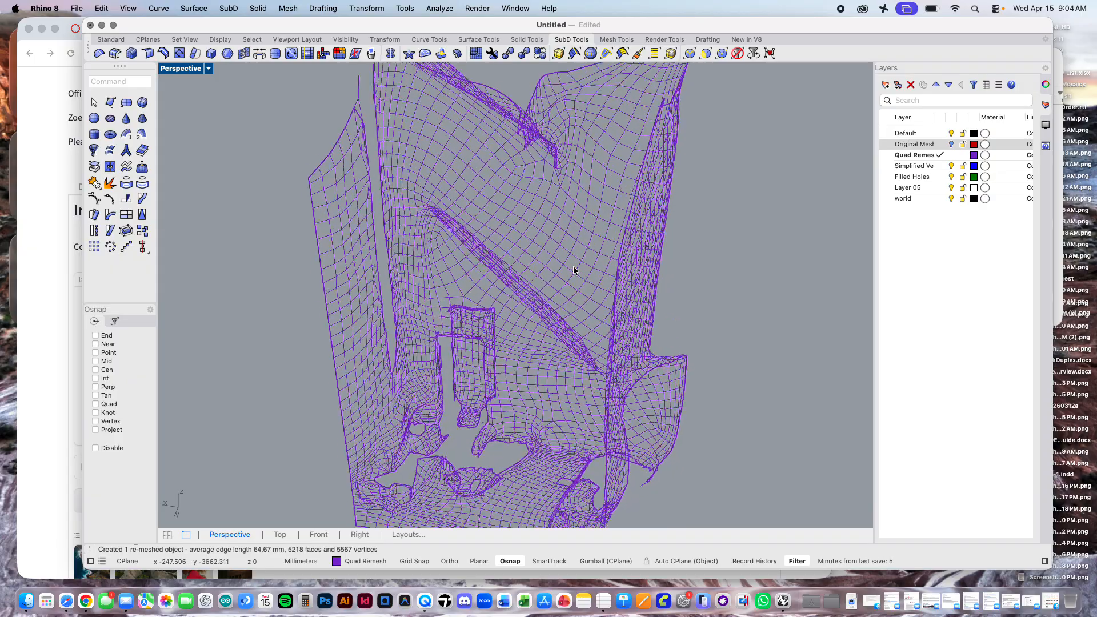
pyautogui.scroll(2, 574, 269)
pyautogui.scroll(-5, 573, 270)
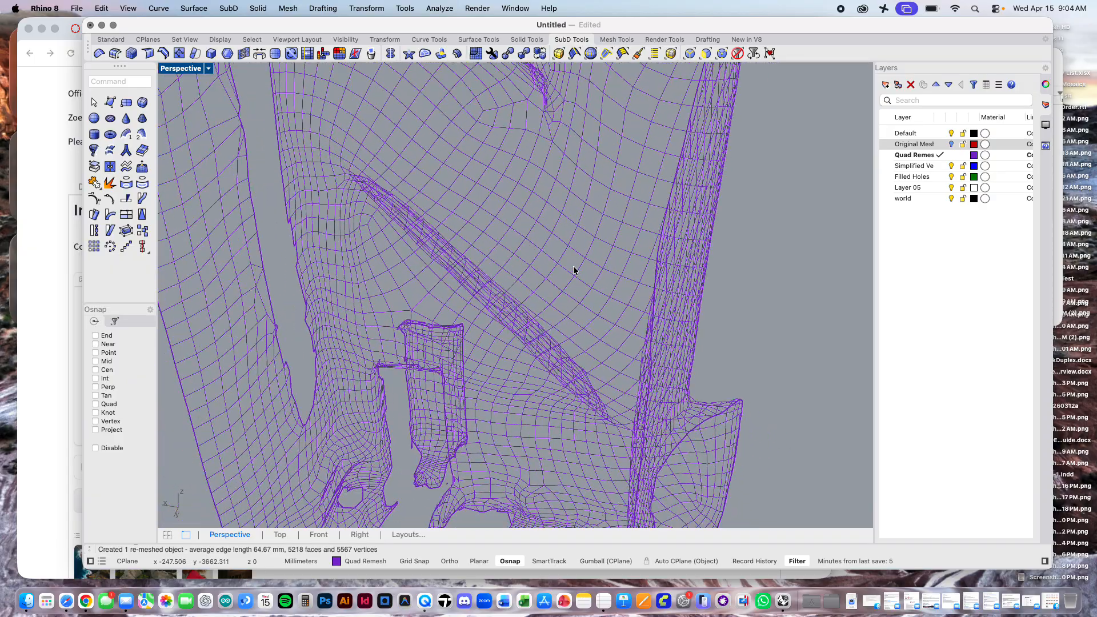
pyautogui.scroll(-3, 573, 270)
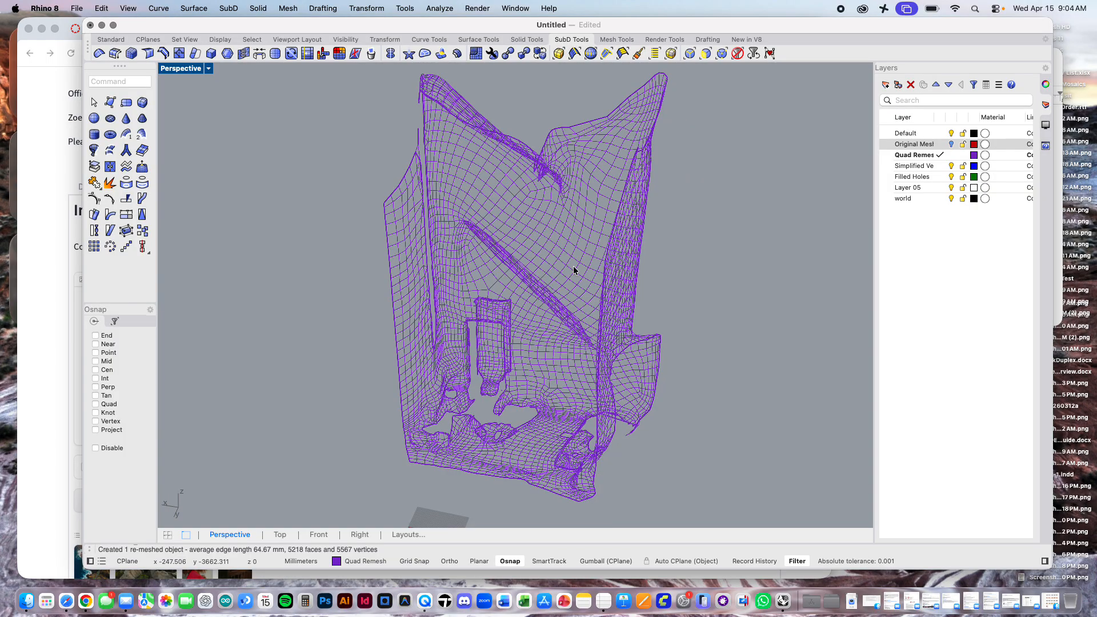
pyautogui.moveTo(598, 434); pyautogui.dragTo(764, 440, button='right')
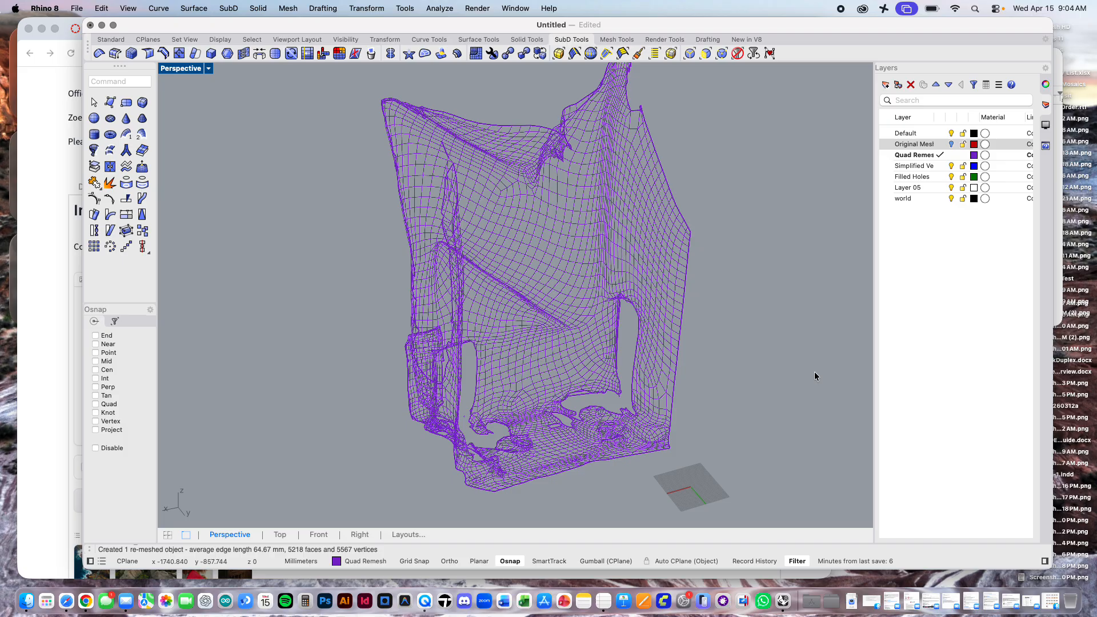
# Step: Temporarily show the Original Mesh layer to compare its mesh density with the quad-remeshed interior, and hide it again
pyautogui.moveTo(766, 343); pyautogui.dragTo(668, 331, button='right')
pyautogui.click(914, 146)
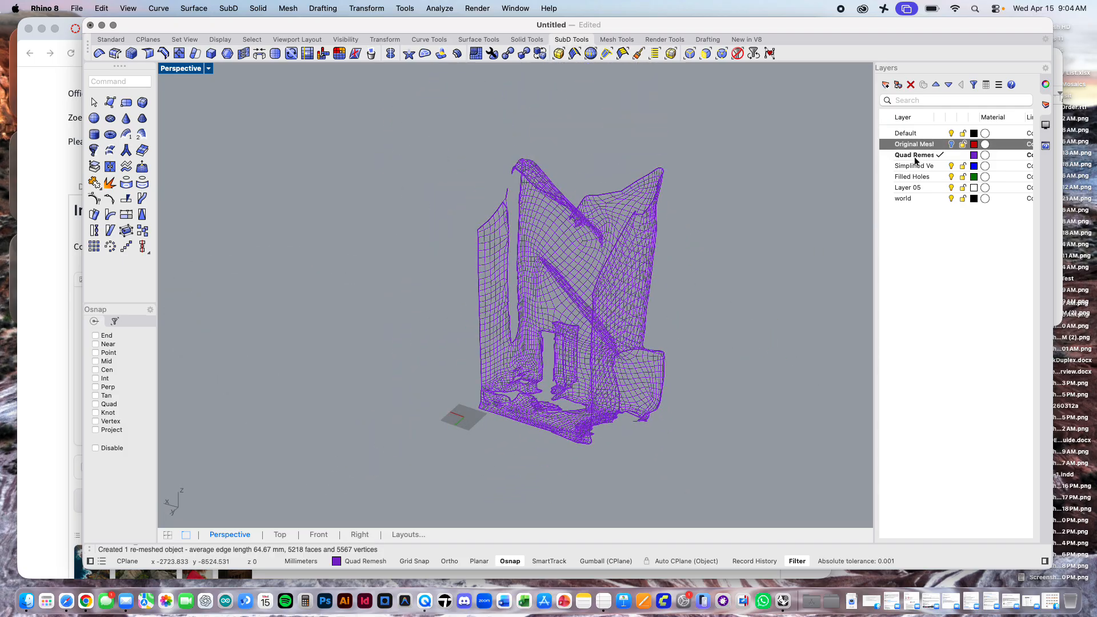
pyautogui.click(950, 144)
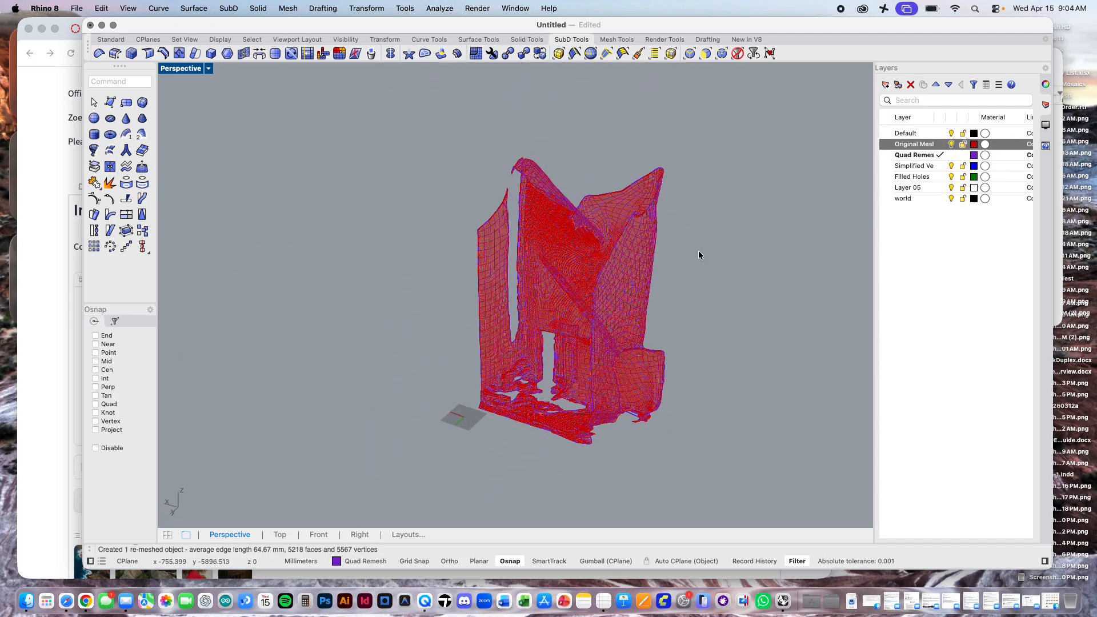
pyautogui.scroll(10, 574, 296)
pyautogui.scroll(5, 554, 296)
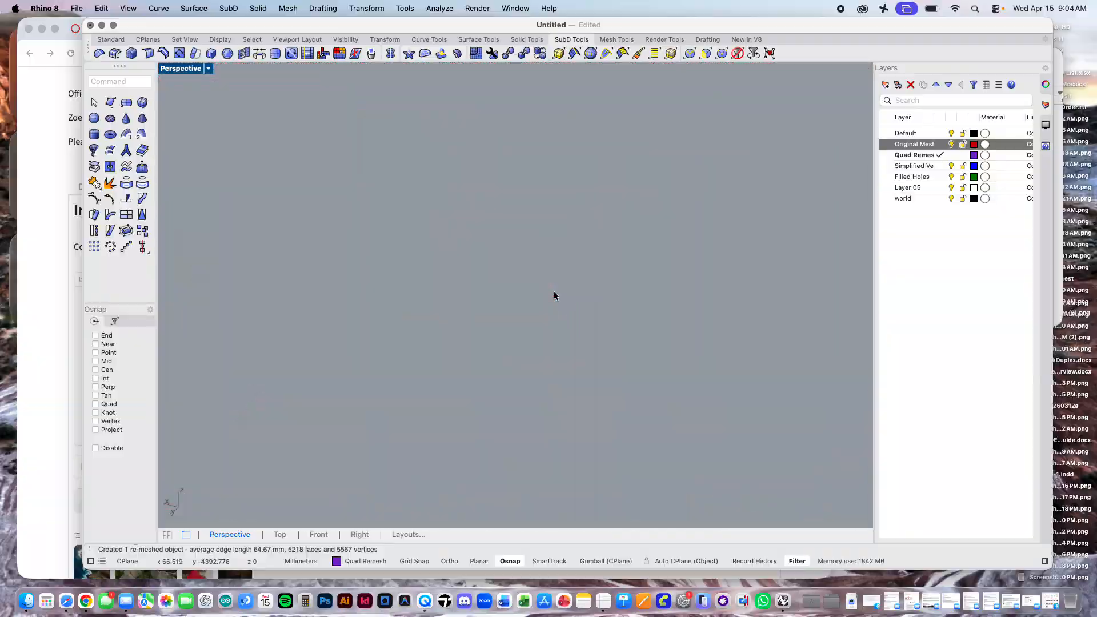
pyautogui.scroll(-3, 553, 296)
pyautogui.scroll(-8, 553, 296)
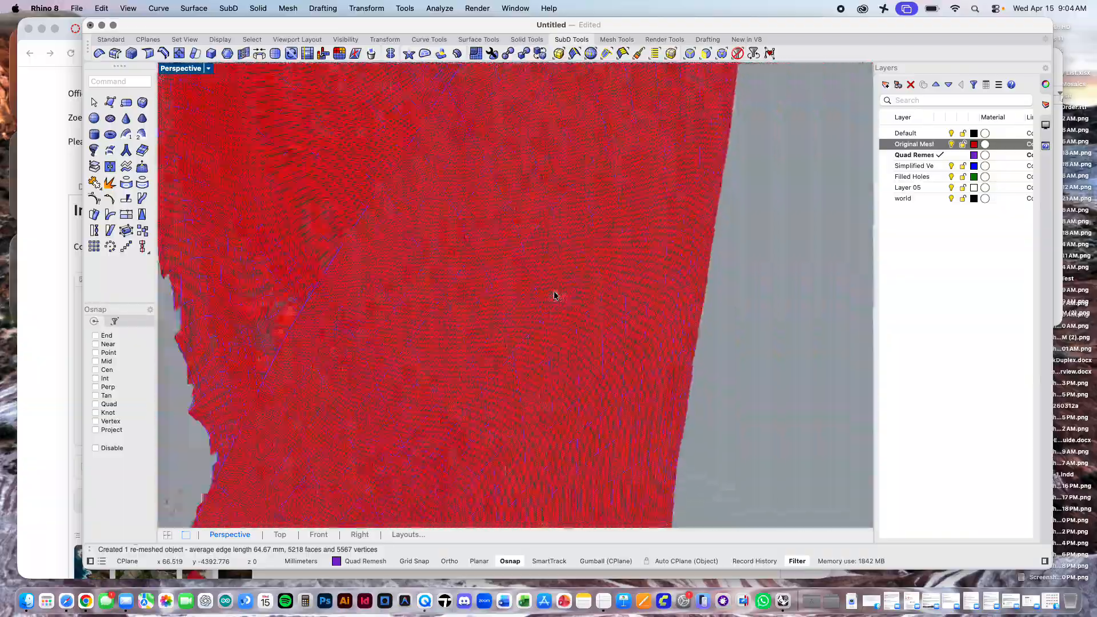
pyautogui.click(951, 144)
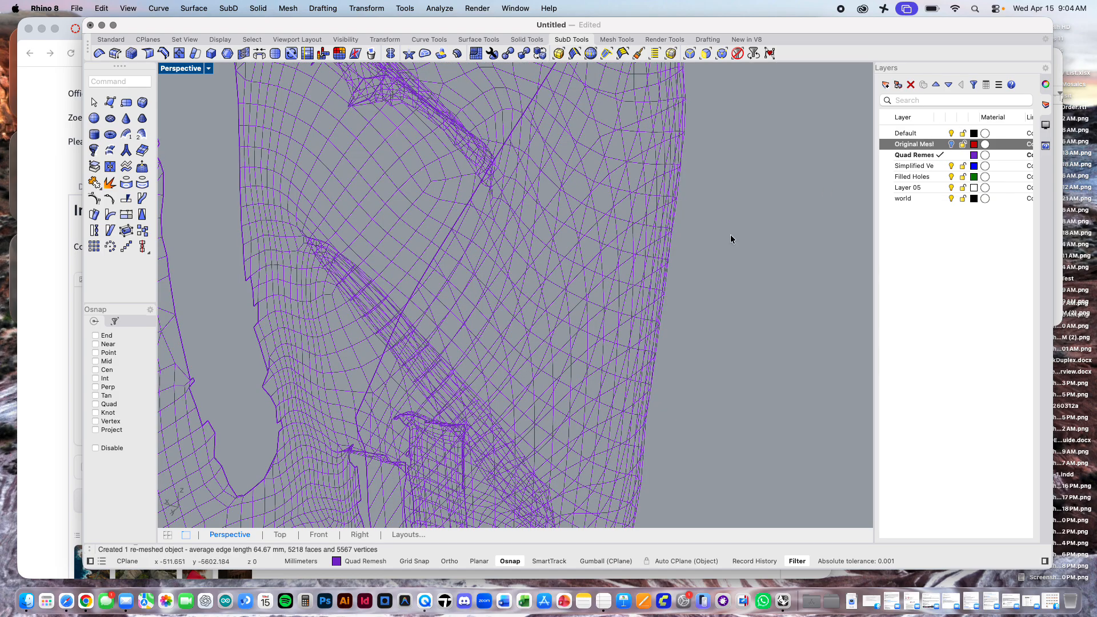
pyautogui.scroll(-5, 706, 263)
pyautogui.scroll(-2, 706, 264)
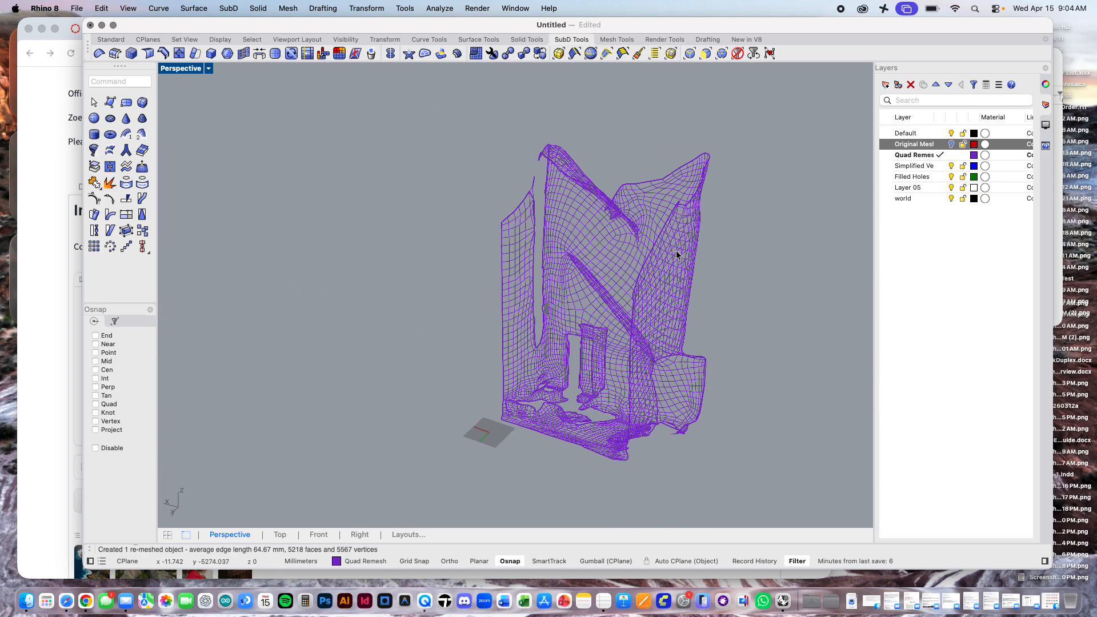
# Step: Copy the quad-remeshed interior mesh in place
pyautogui.write('copy')
pyautogui.press('Return')
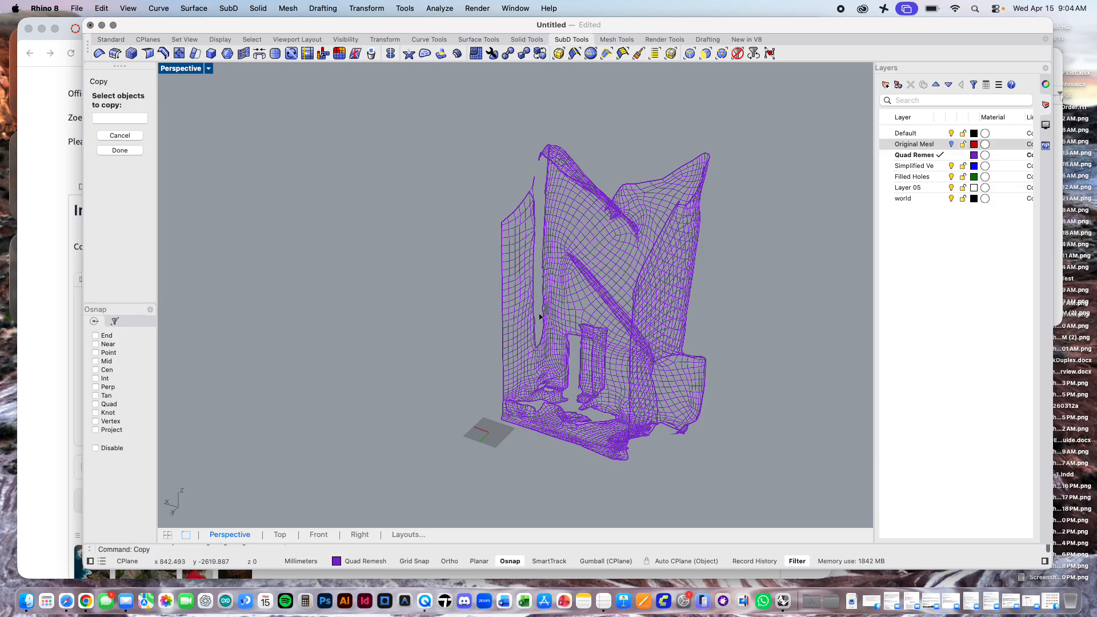
pyautogui.click(565, 292)
pyautogui.press('Return')
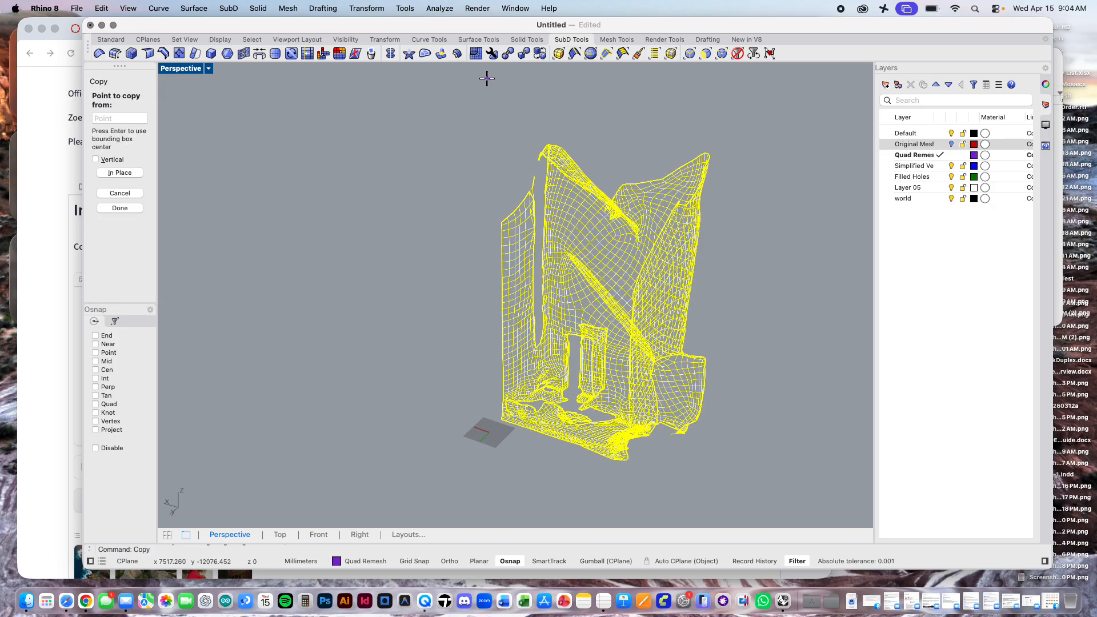
pyautogui.click(120, 173)
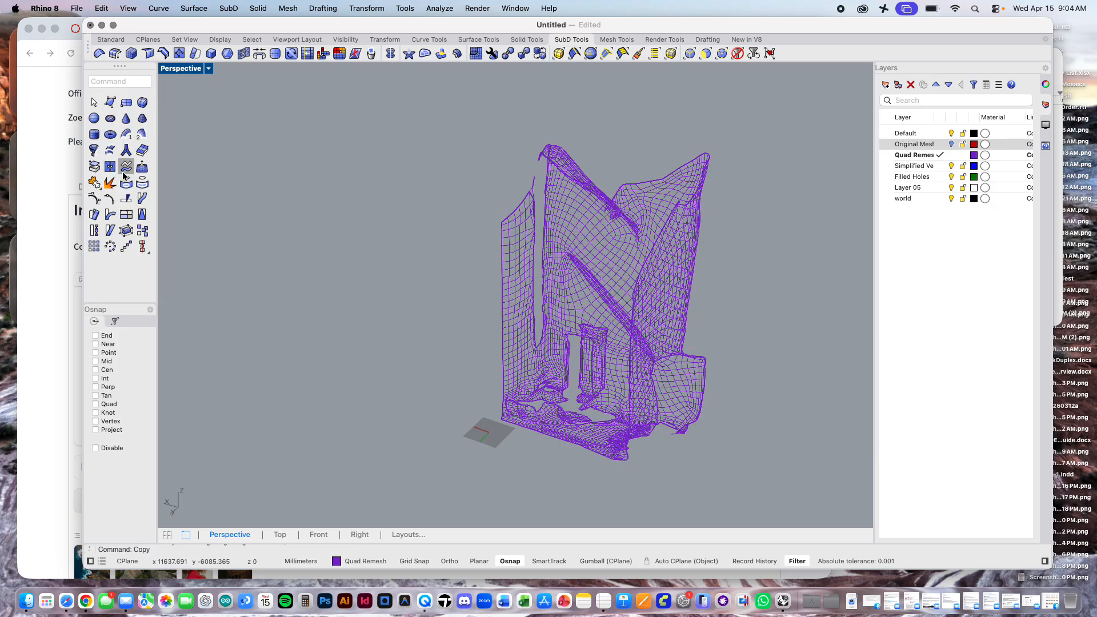
# Step: Select one of the two overlapping interior meshes and move it to the blue Simplified layer
pyautogui.click(705, 185)
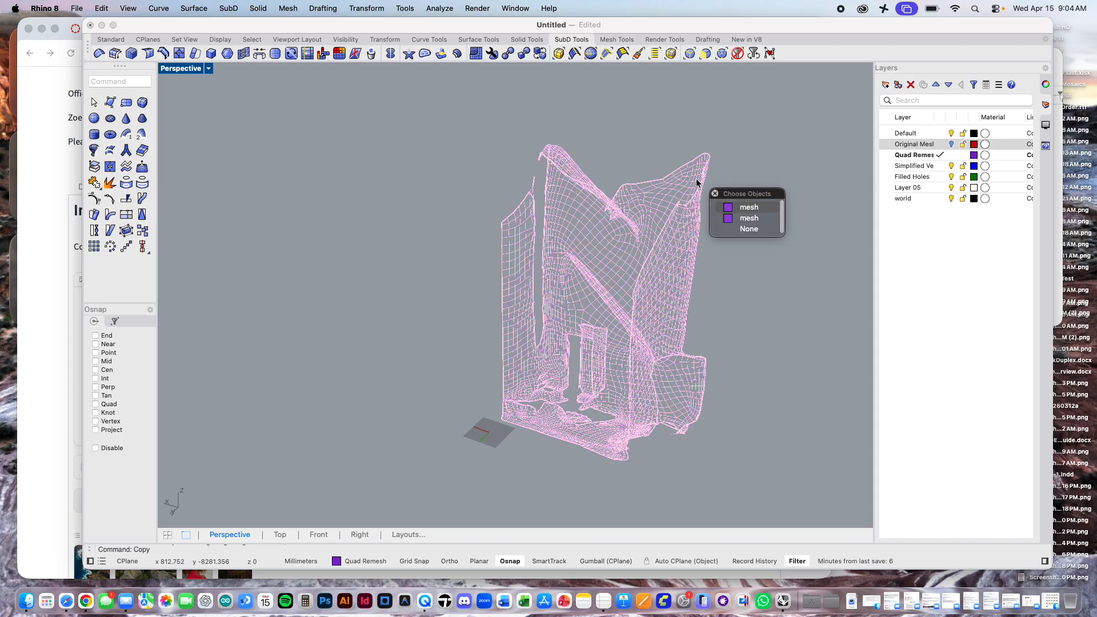
pyautogui.click(744, 218)
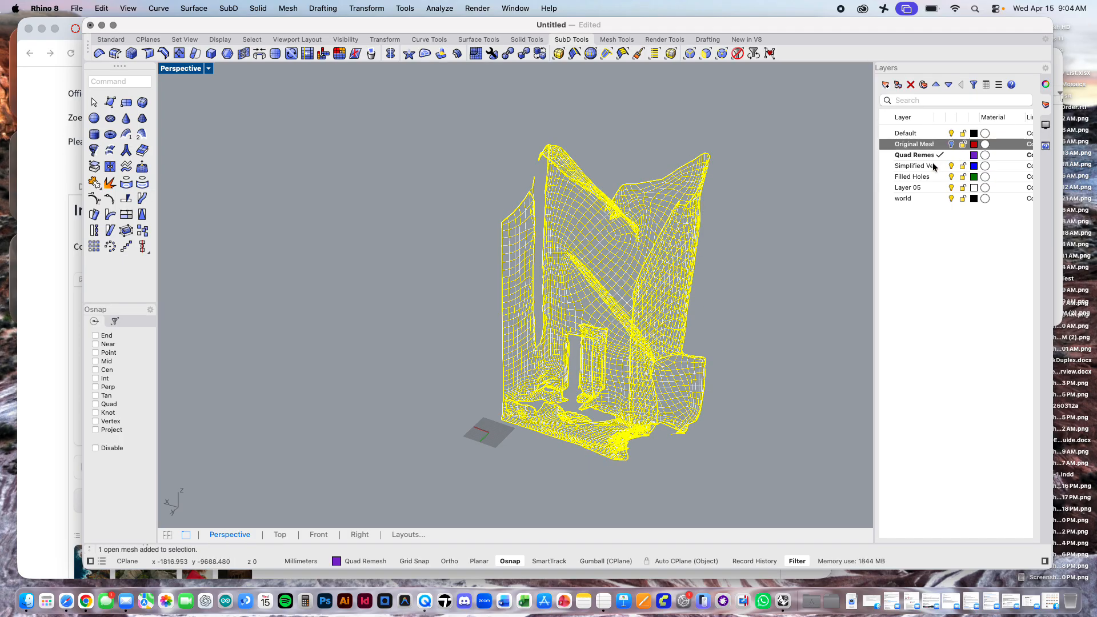
pyautogui.click(1046, 85)
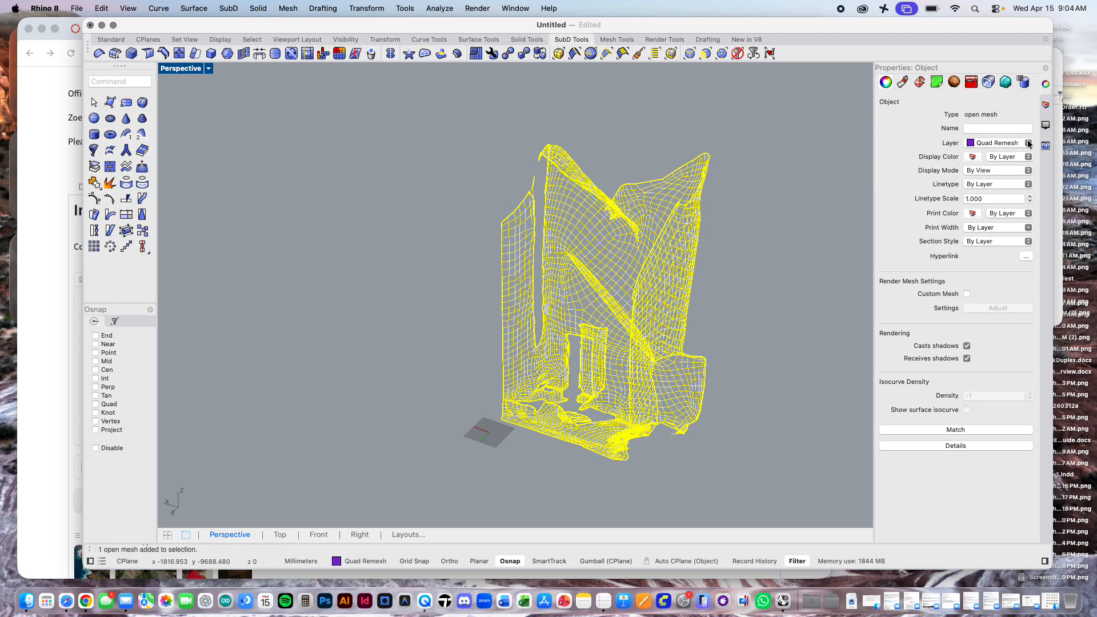
pyautogui.click(1029, 143)
pyautogui.click(1014, 179)
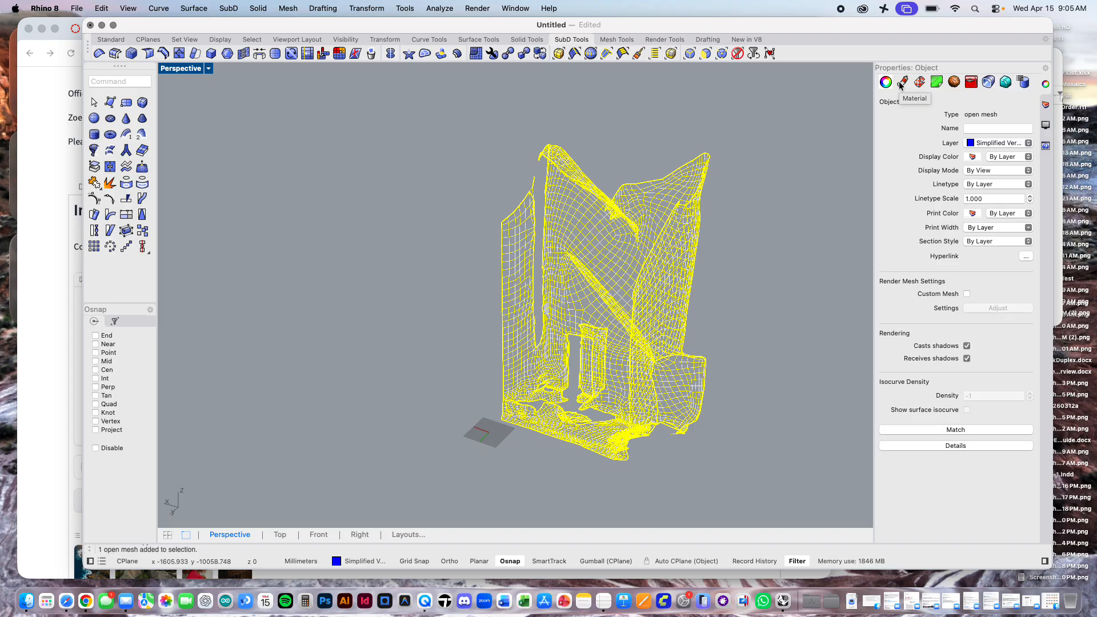
# Step: Deselect the mesh, make the blue Simplified layer current and hide the Quad Remesh layer
pyautogui.click(748, 269)
pyautogui.click(693, 227)
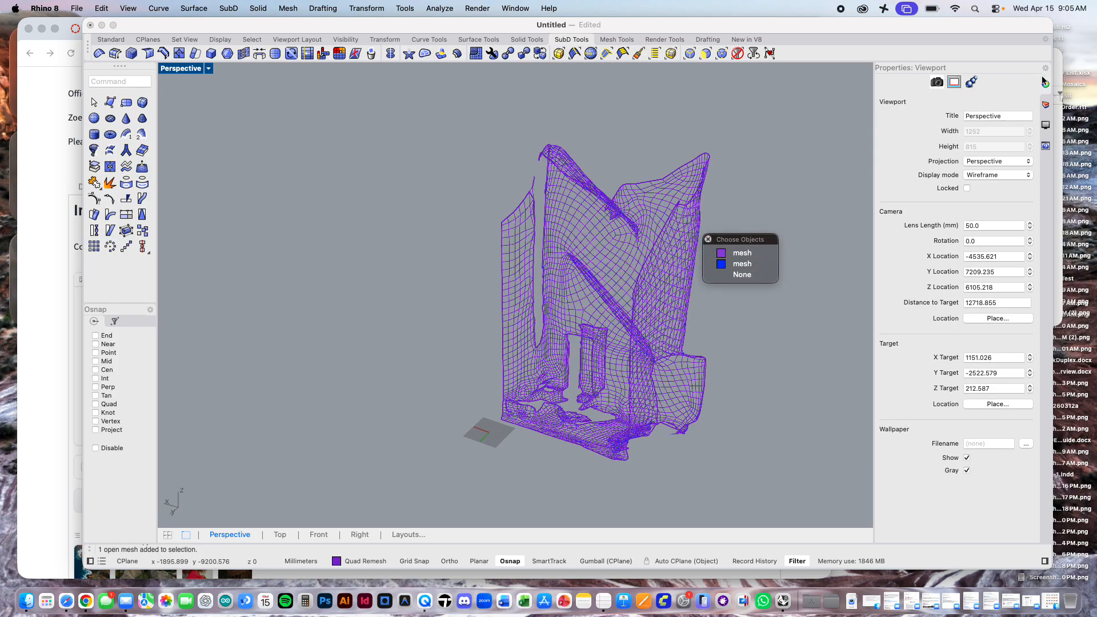
pyautogui.click(1044, 105)
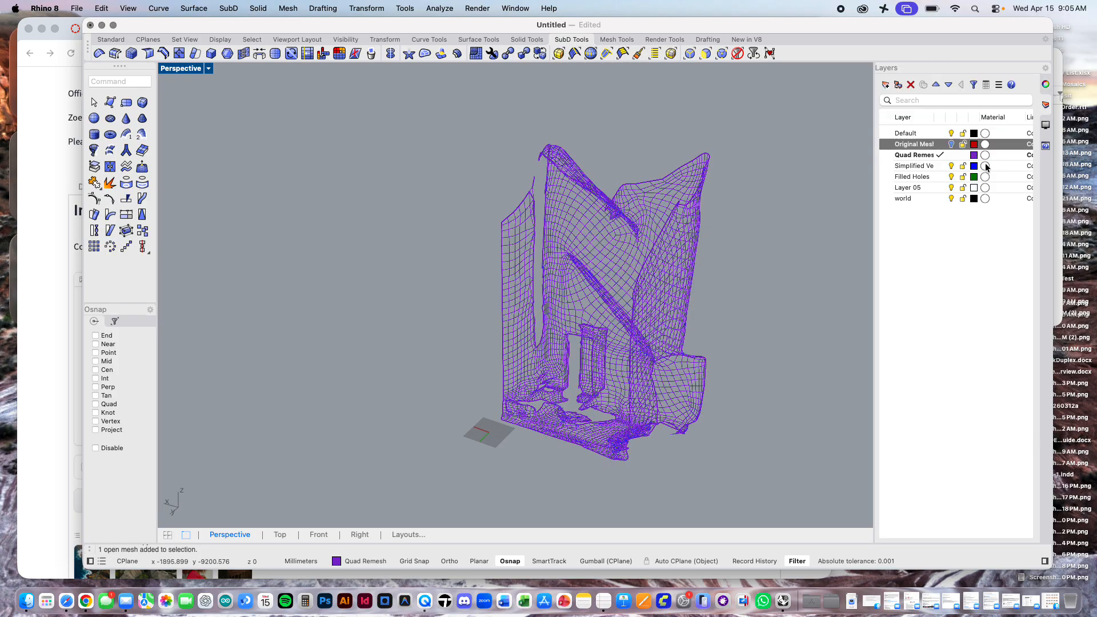
pyautogui.click(938, 166)
pyautogui.click(951, 156)
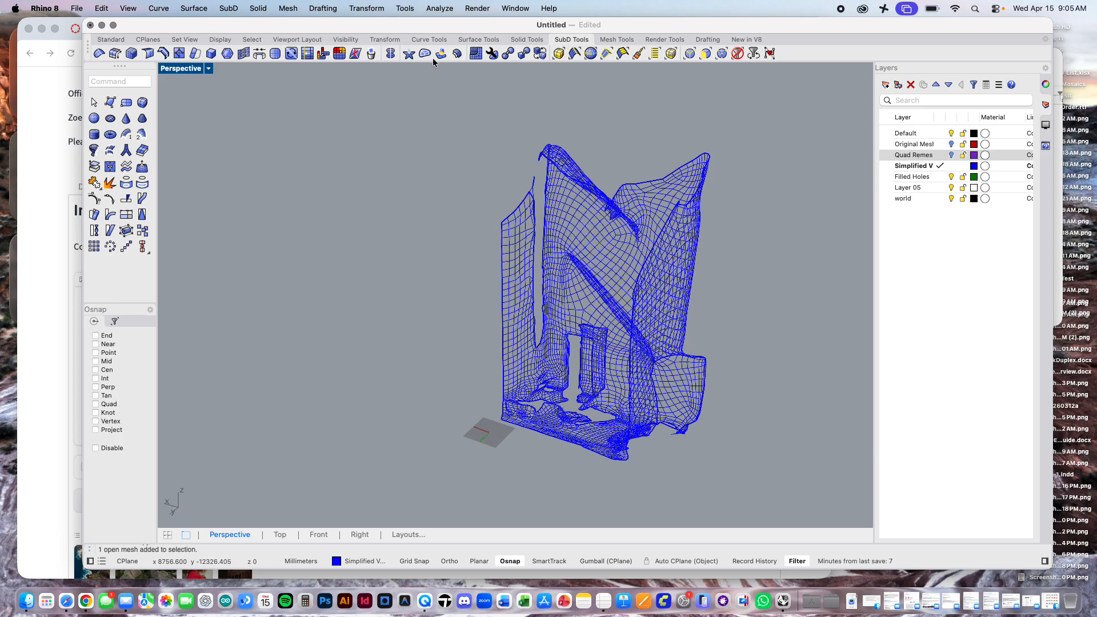
# Step: Try to QuadRemesh the blue mesh copy with a target quad count of 500, keeping the input object
pyautogui.click(492, 53)
pyautogui.click(668, 233)
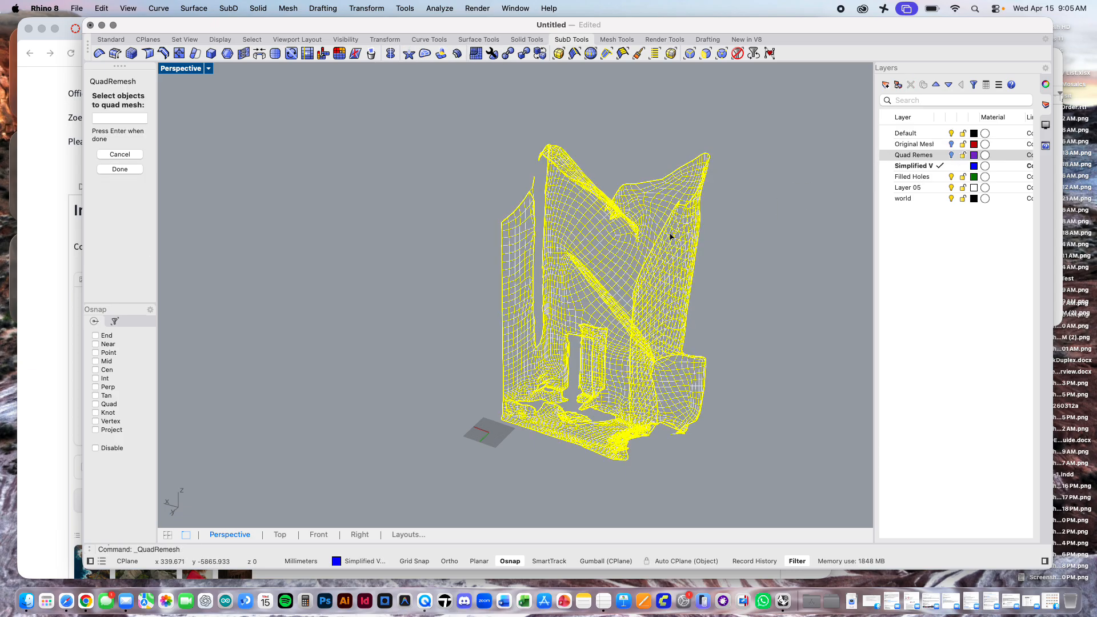
pyautogui.press('Return')
pyautogui.doubleClick(599, 197)
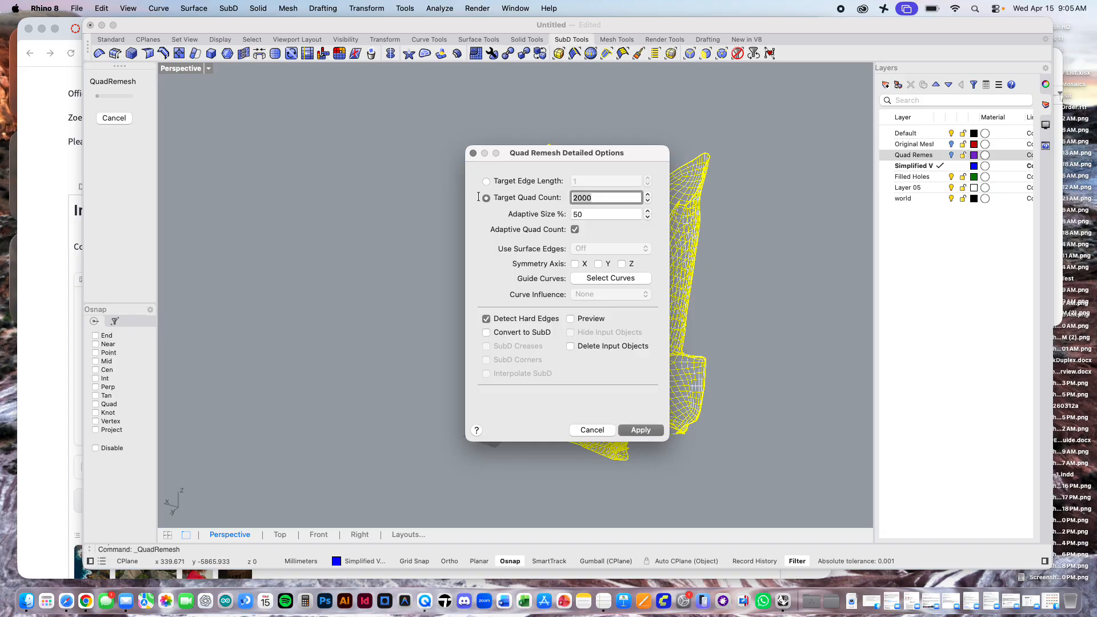
pyautogui.write('5')
pyautogui.click(651, 434)
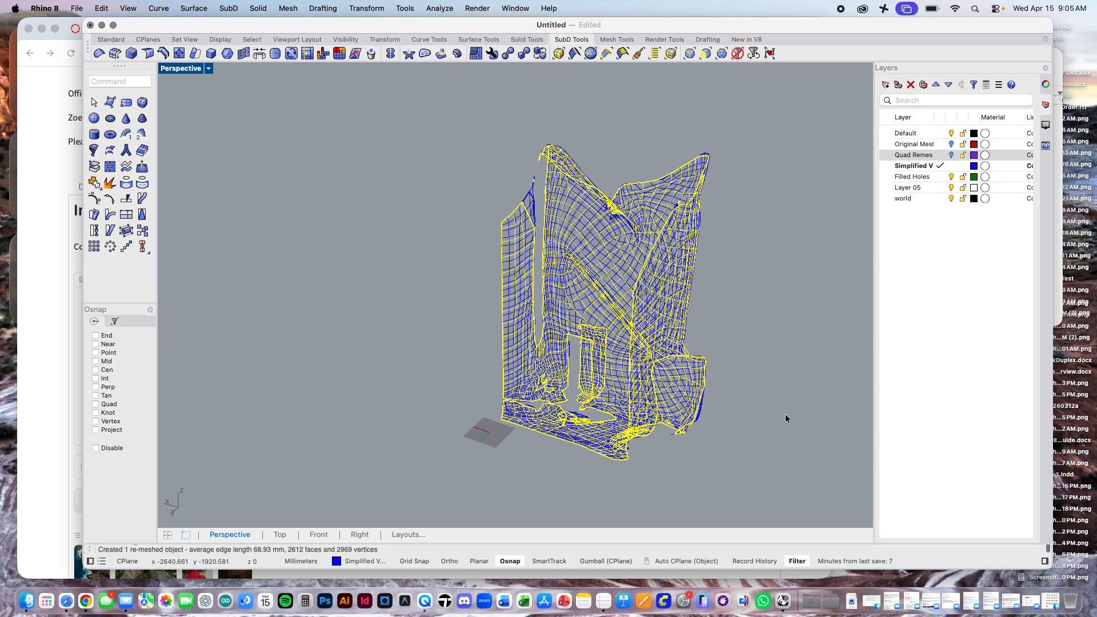
pyautogui.click(765, 314)
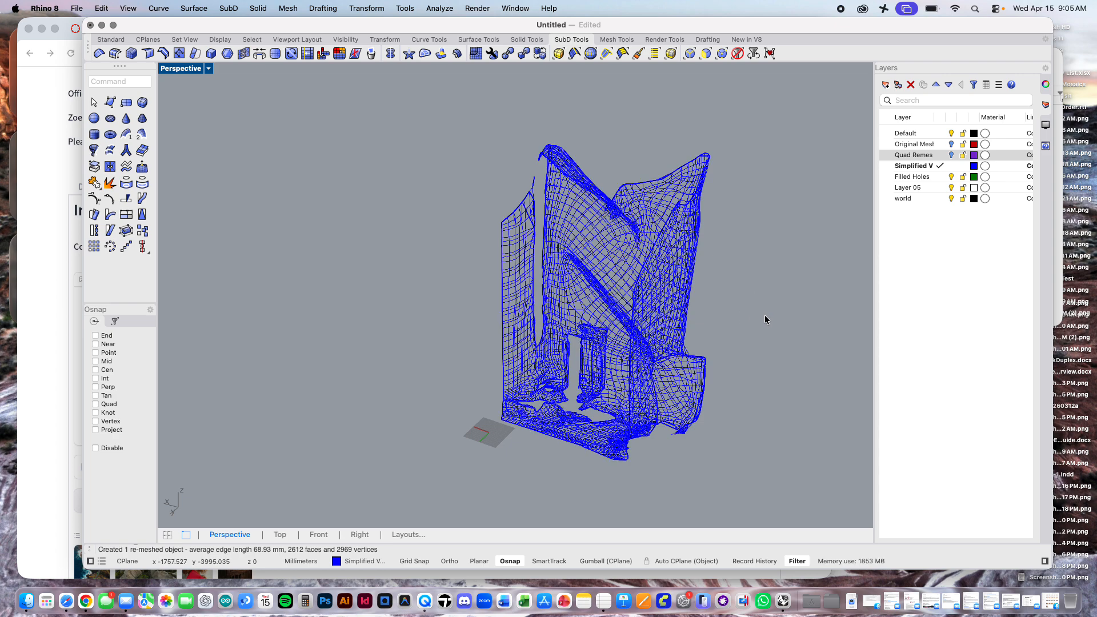
# Step: Undo the last QuadRemesh and clear the selection
pyautogui.click(685, 403)
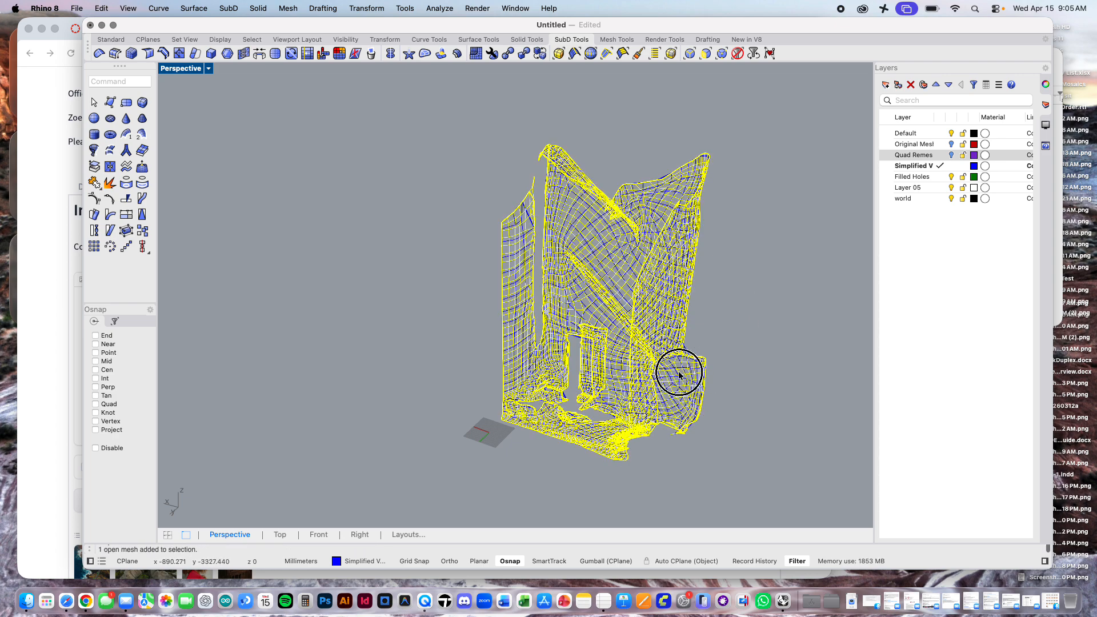
pyautogui.press('super+z')
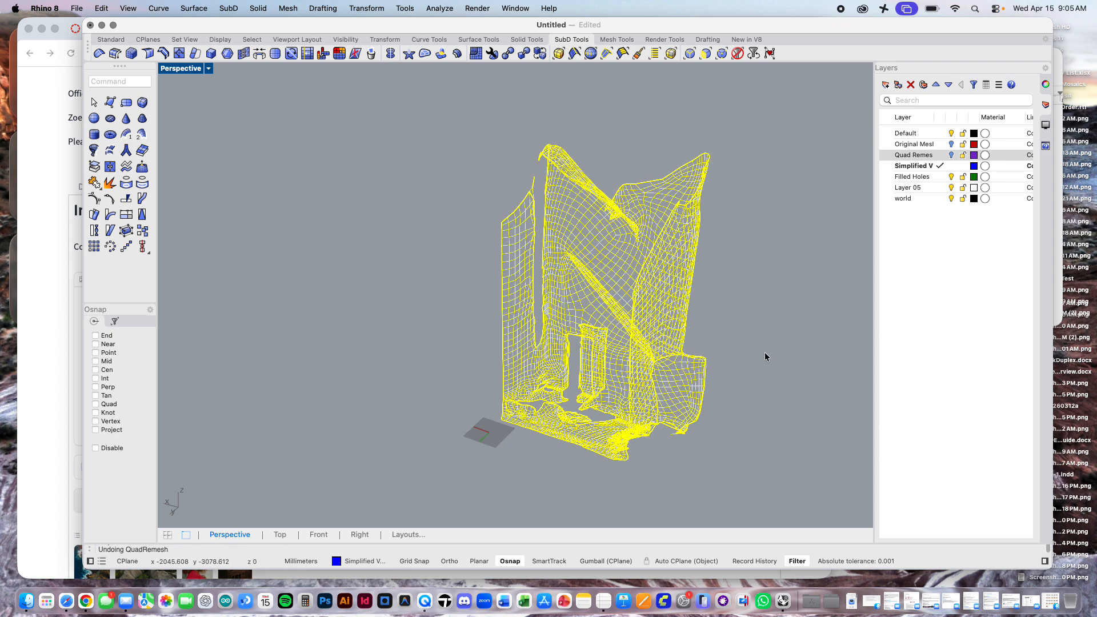
pyautogui.click(764, 355)
# Step: QuadRemesh the blue mesh copy with target quad count 500, adaptive size 50%, hard edge detection and deletion of the input objects, and deselect the result
pyautogui.click(475, 53)
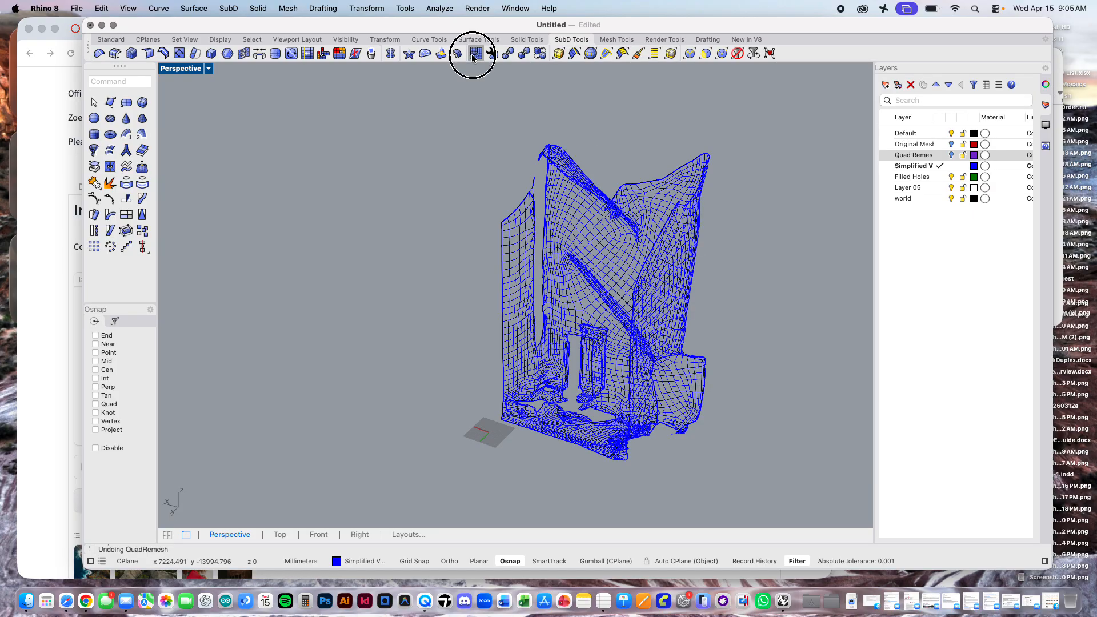
pyautogui.click(589, 209)
pyautogui.press('Return')
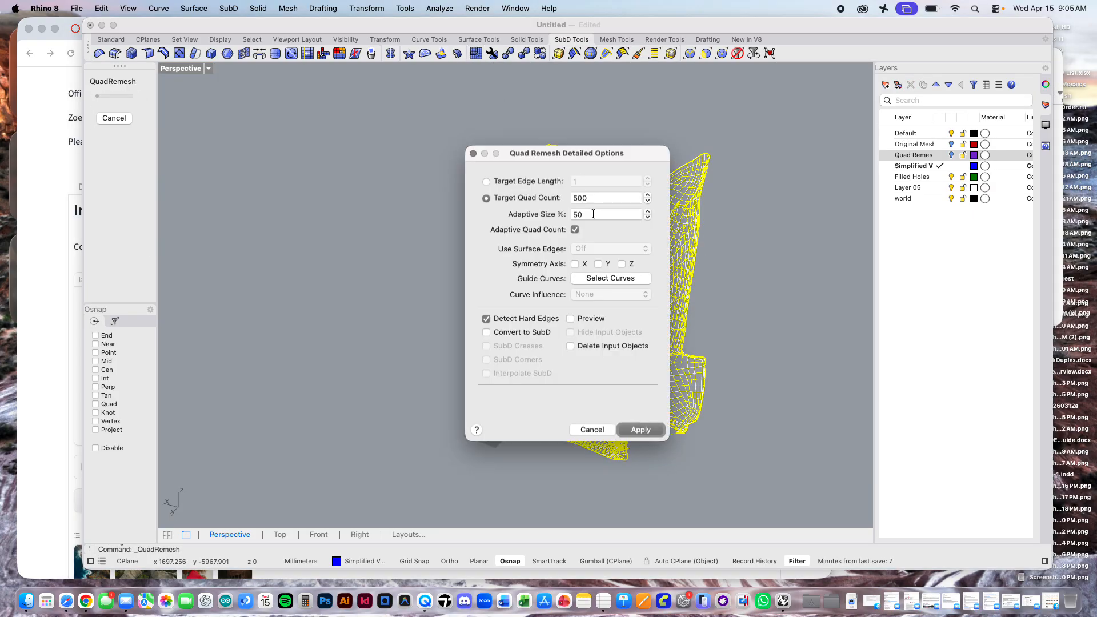
pyautogui.click(569, 346)
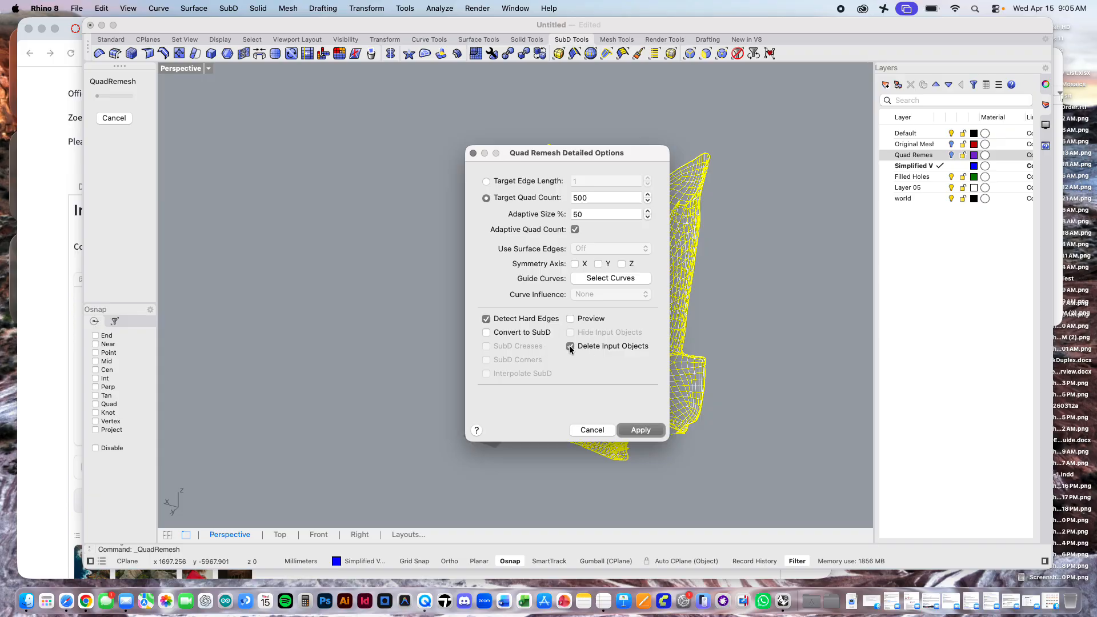
pyautogui.click(641, 431)
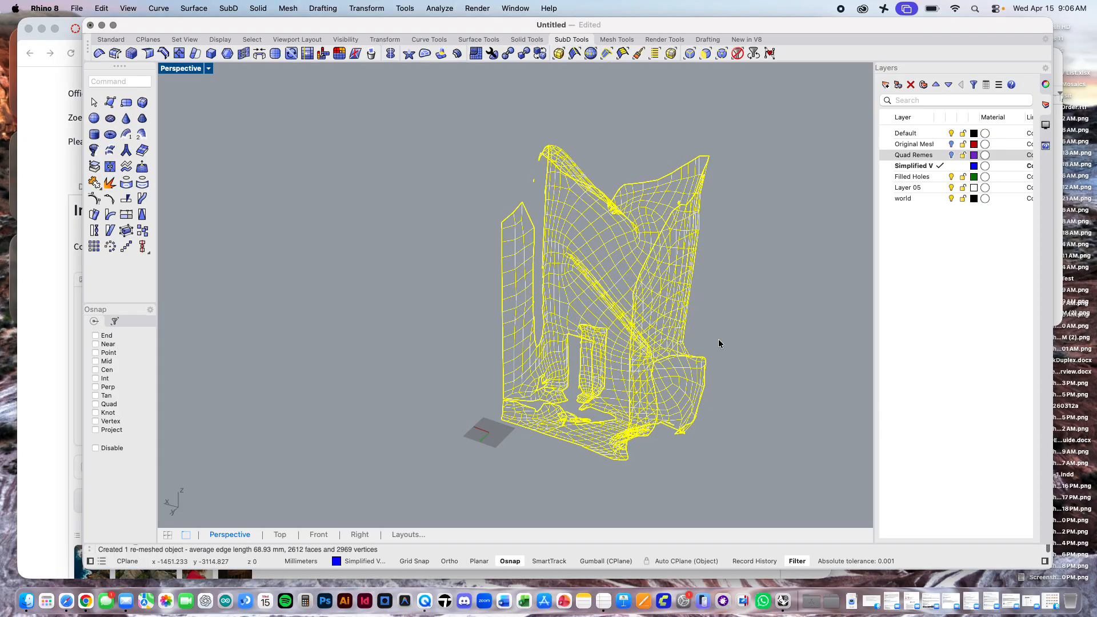
pyautogui.click(747, 328)
# Step: Examine the simplified mesh's quad topology, its open edges and stray faces up close, and its overall shape from several sides
pyautogui.scroll(10, 622, 296)
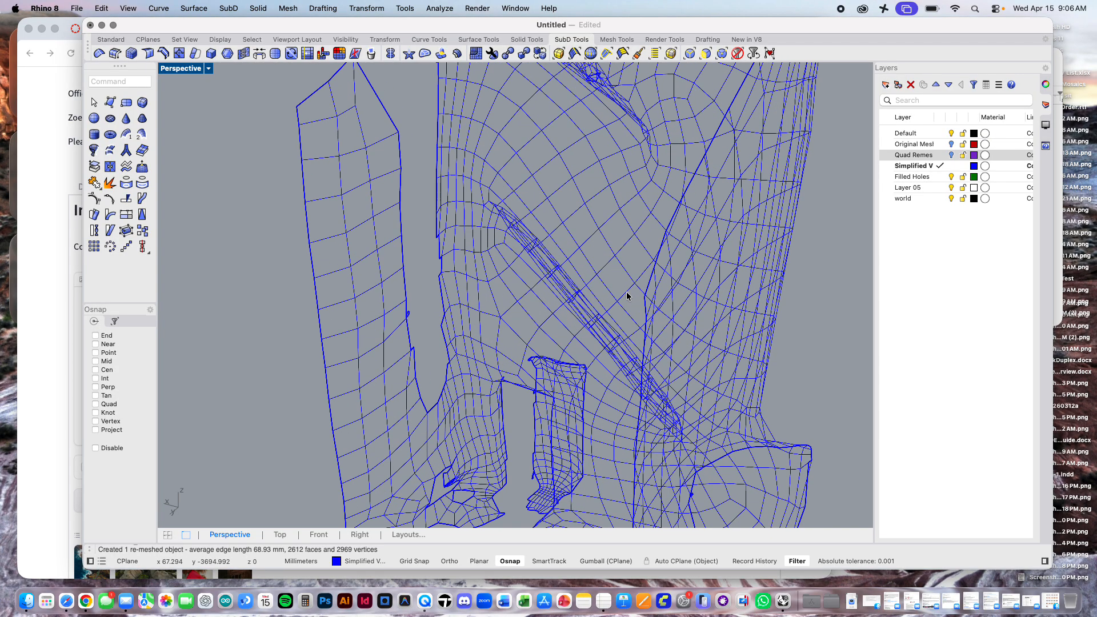
pyautogui.moveTo(622, 296); pyautogui.dragTo(448, 303, button='right')
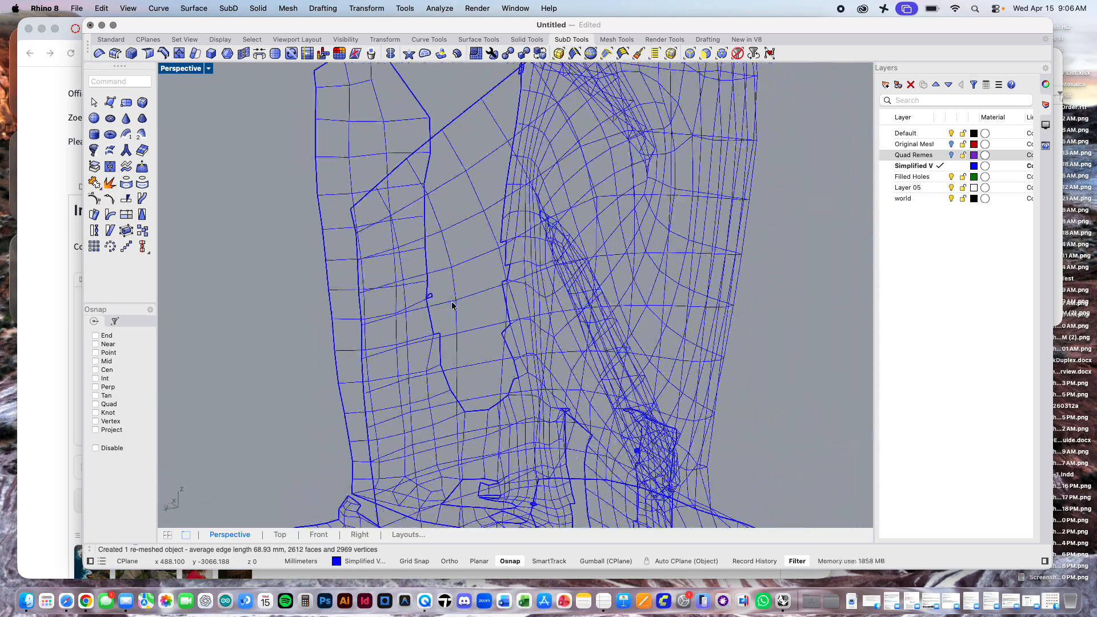
pyautogui.scroll(8, 435, 301)
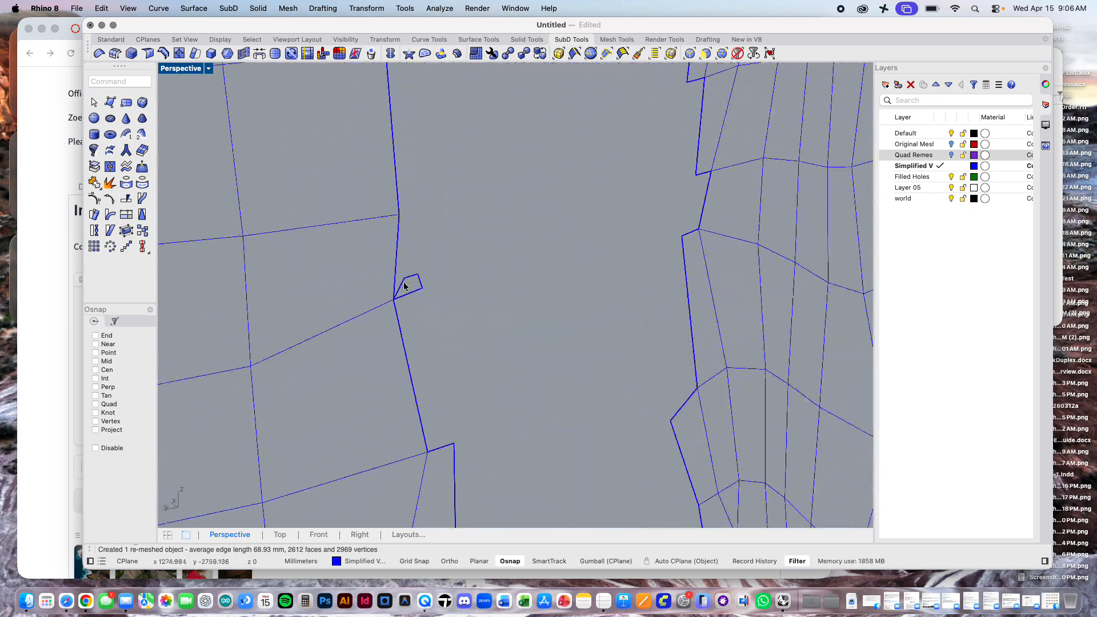
pyautogui.scroll(-8, 555, 262)
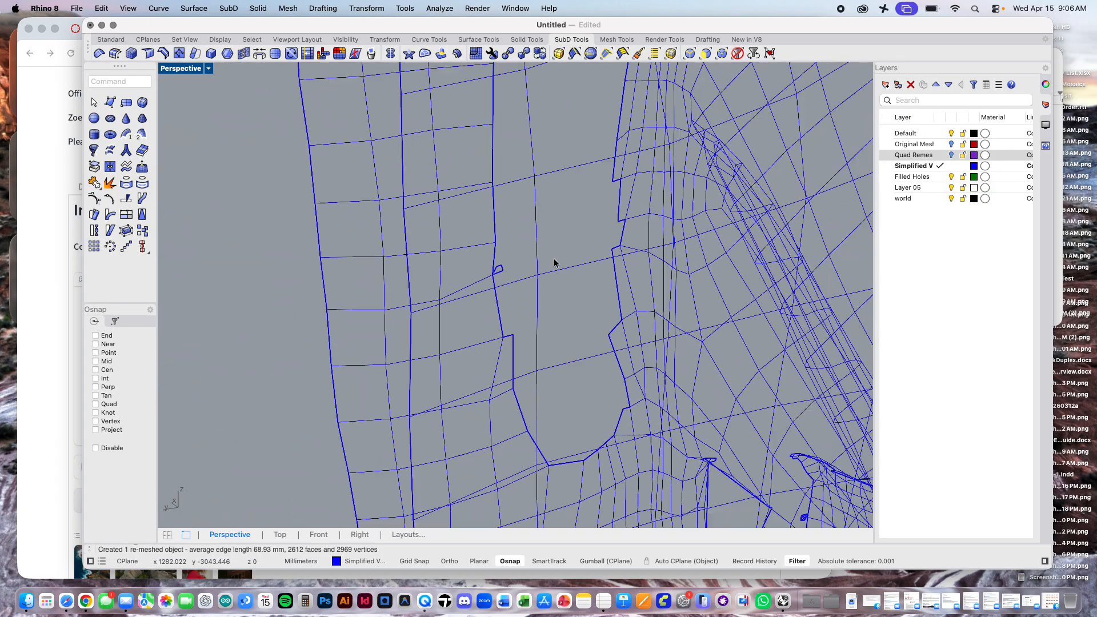
pyautogui.scroll(-5, 555, 262)
pyautogui.moveTo(560, 314); pyautogui.dragTo(746, 320, button='right')
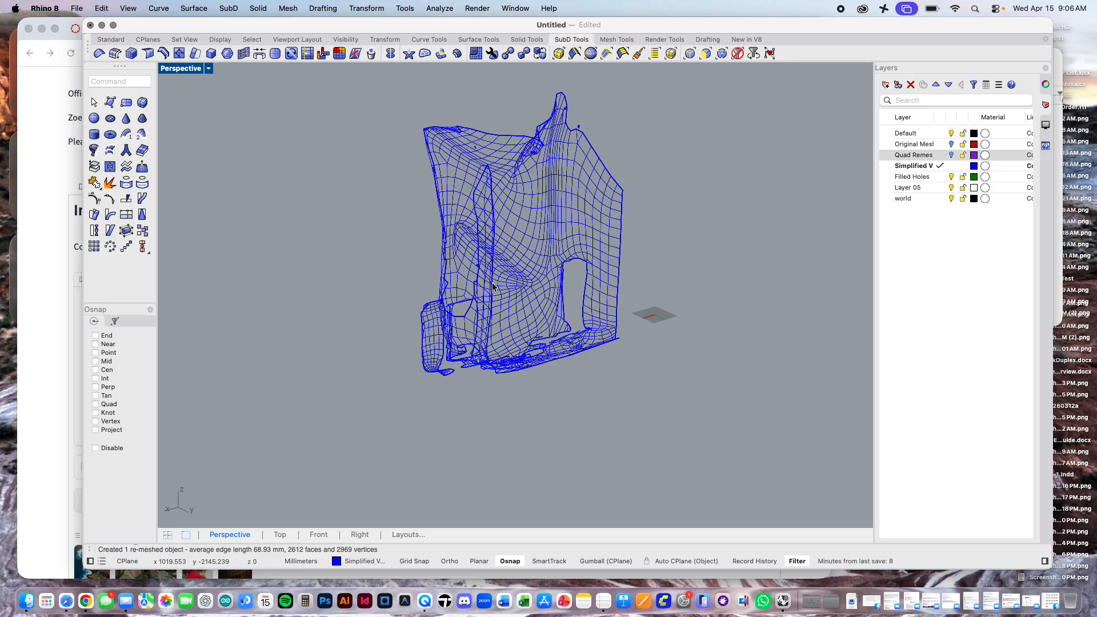
pyautogui.moveTo(685, 329); pyautogui.dragTo(599, 353, button='right')
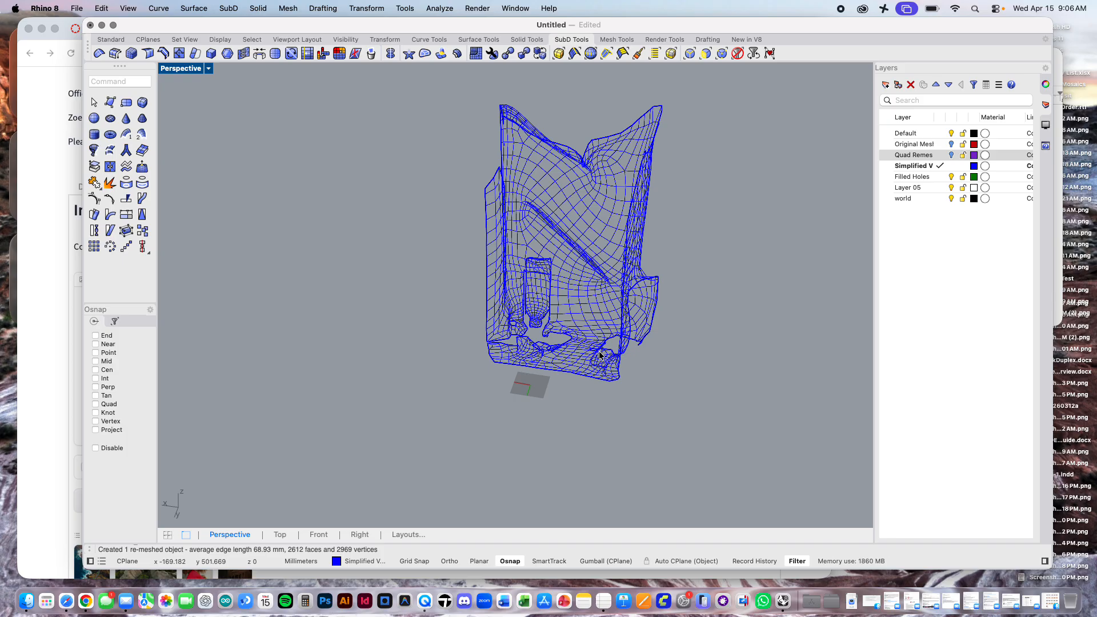
pyautogui.moveTo(645, 181); pyautogui.dragTo(693, 223, button='right')
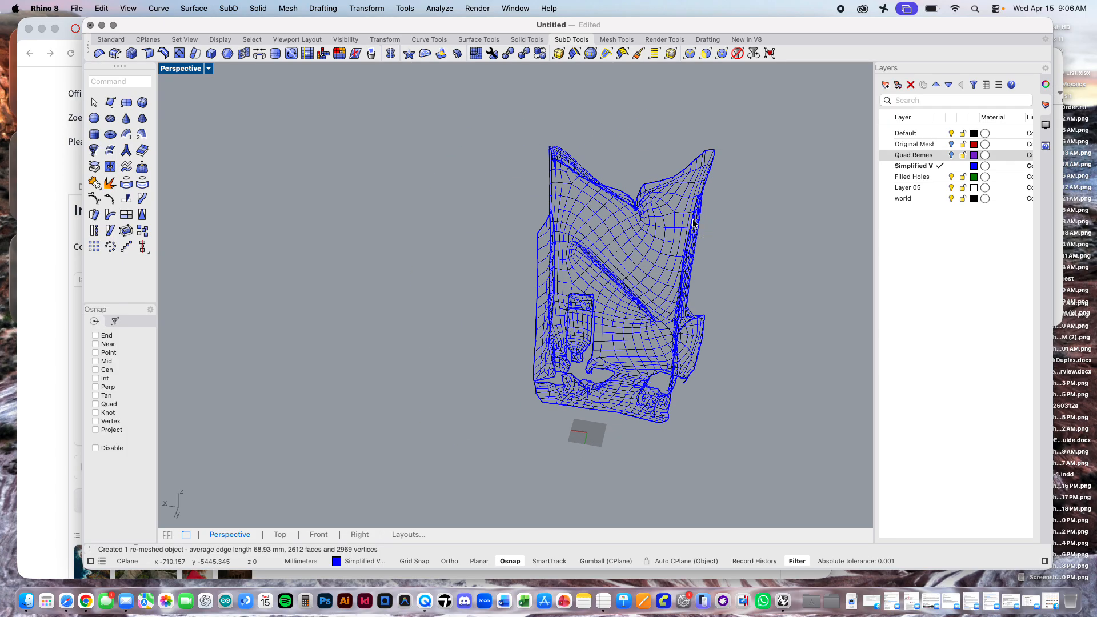
pyautogui.scroll(-5, 775, 242)
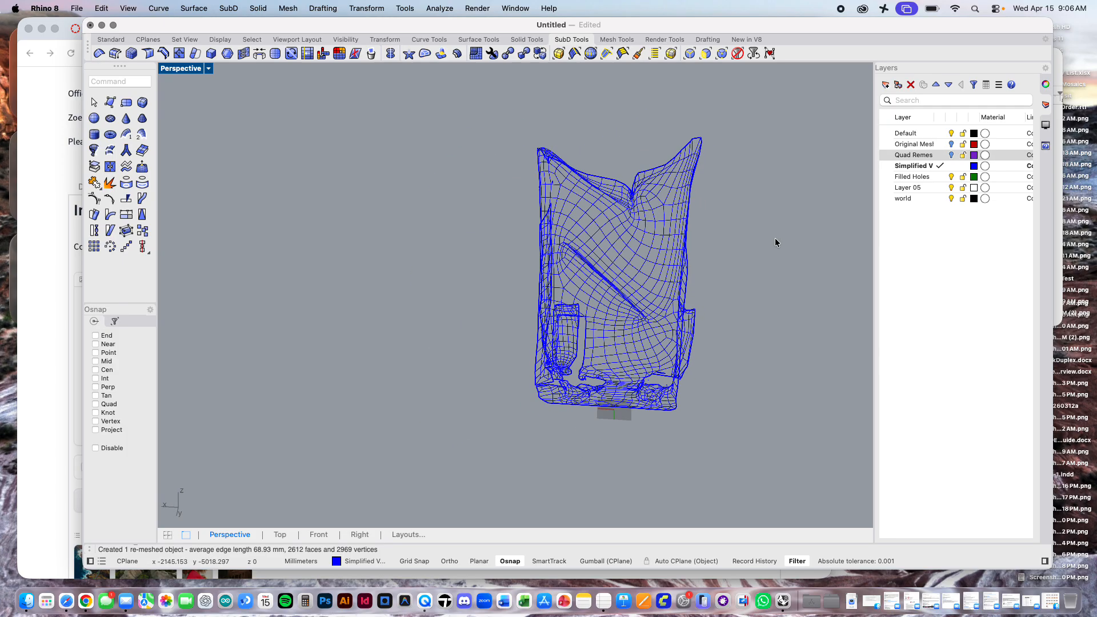
pyautogui.scroll(-5, 775, 242)
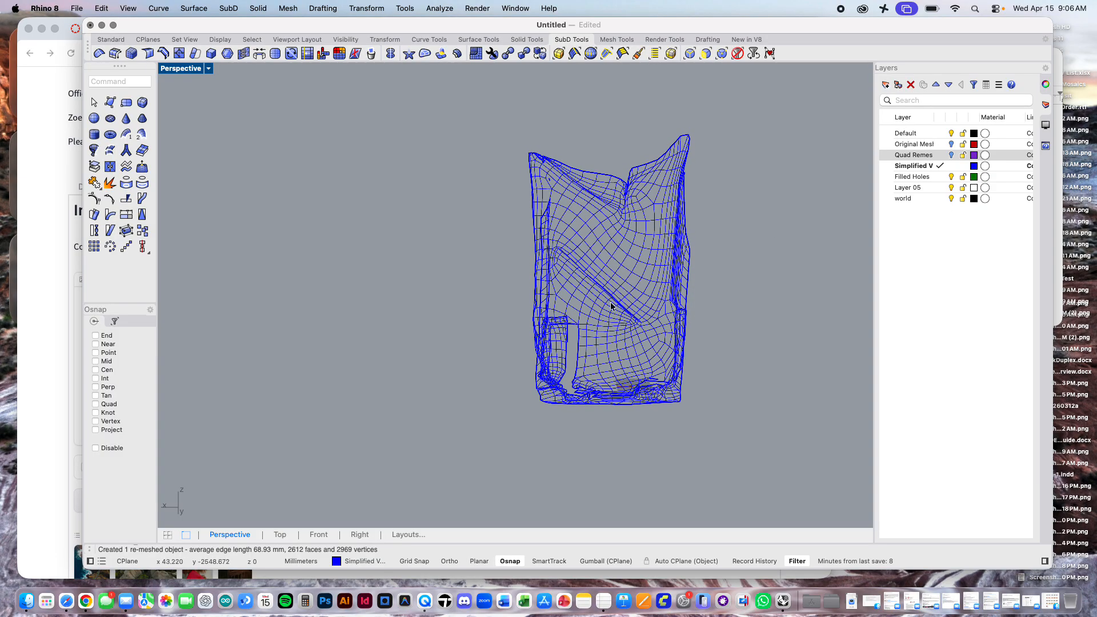
# Step: Inspect the simplified mesh in Rendered display mode from several angles, and return the view to Wireframe
pyautogui.scroll(3, 610, 305)
pyautogui.click(209, 68)
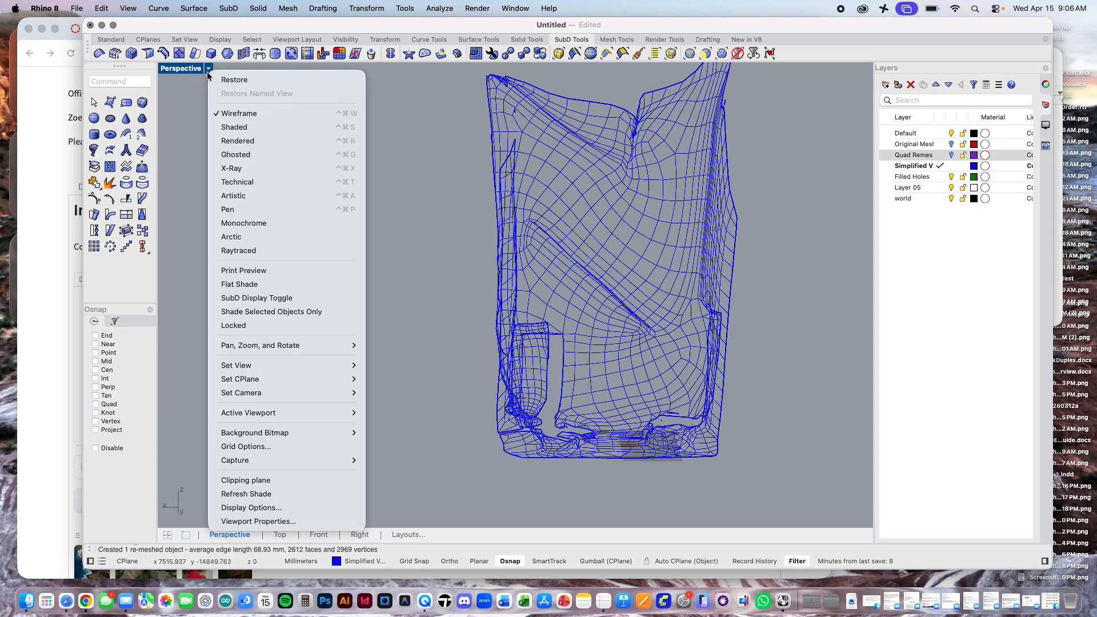
pyautogui.click(269, 140)
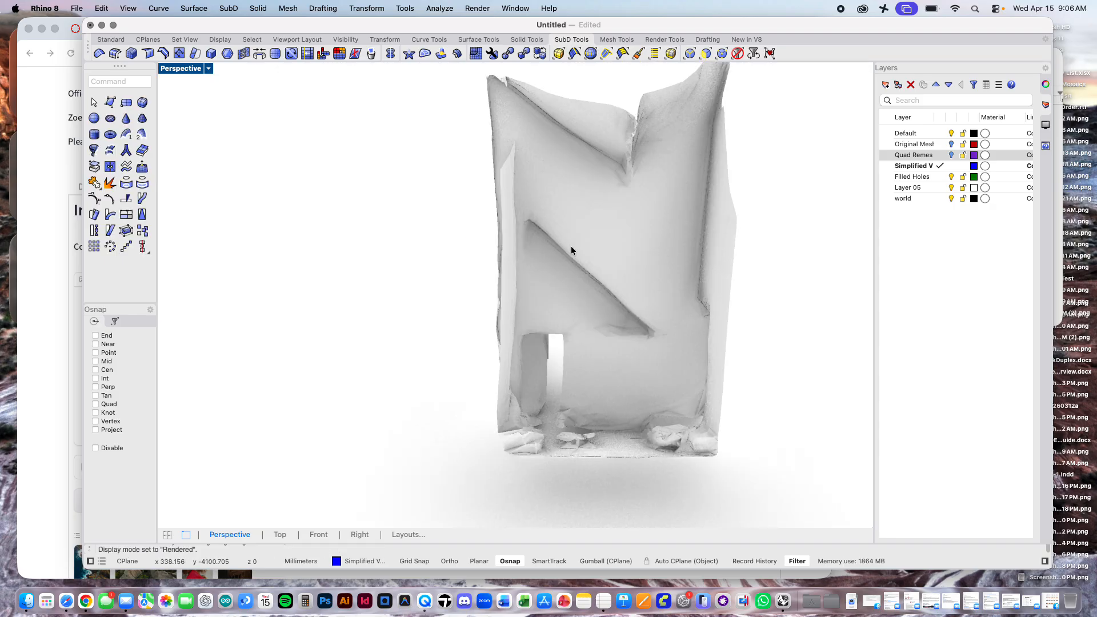
pyautogui.scroll(-3, 571, 246)
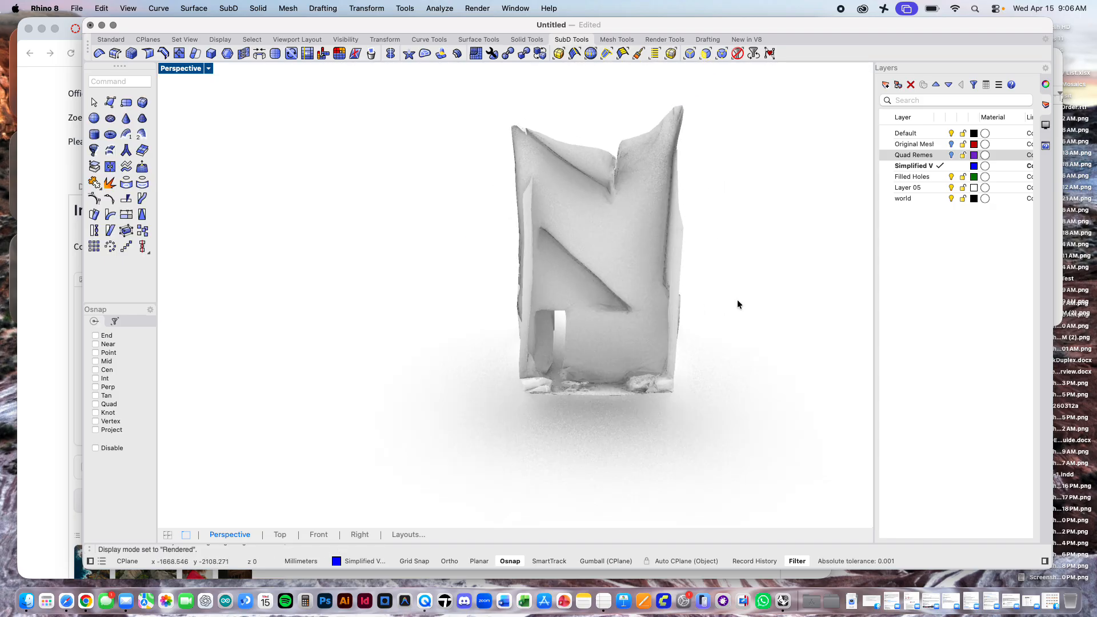
pyautogui.moveTo(736, 300); pyautogui.dragTo(693, 306, button='right')
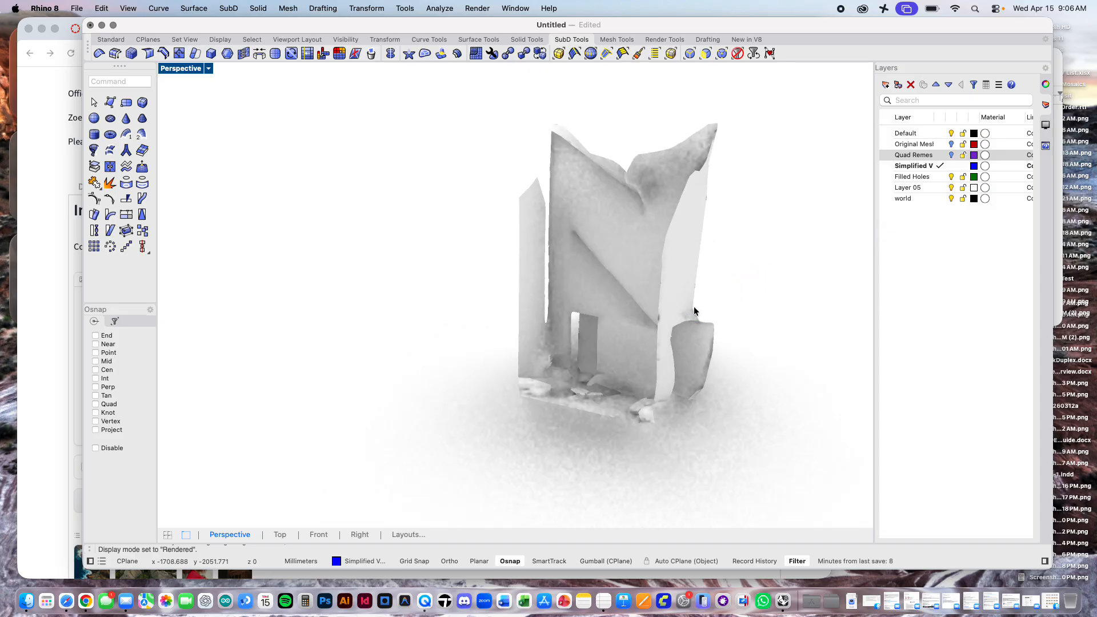
pyautogui.click(209, 69)
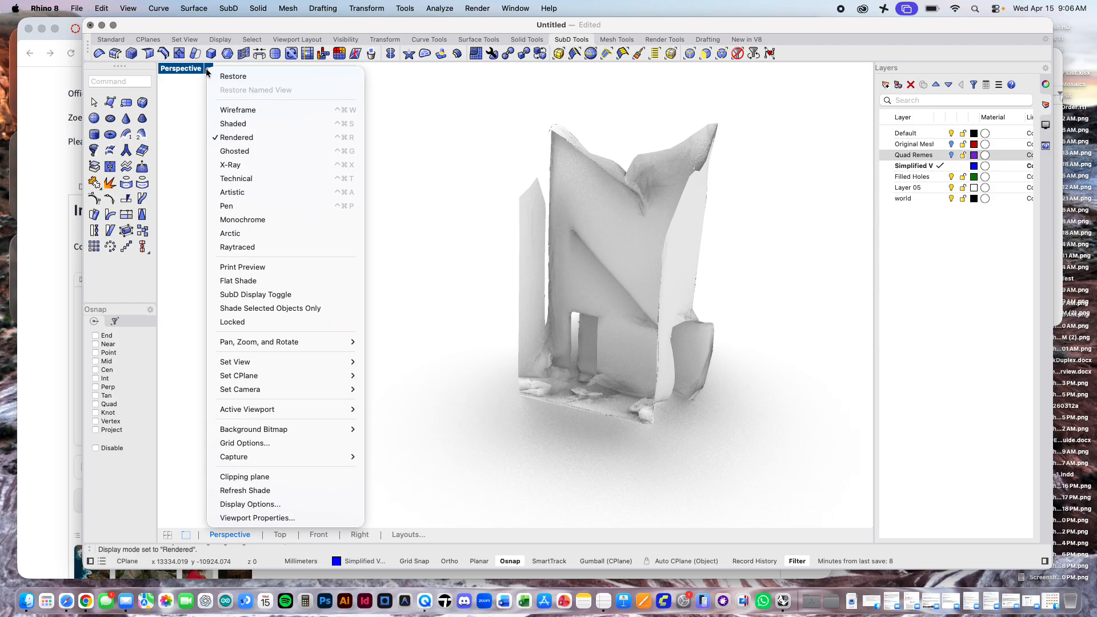
pyautogui.click(237, 110)
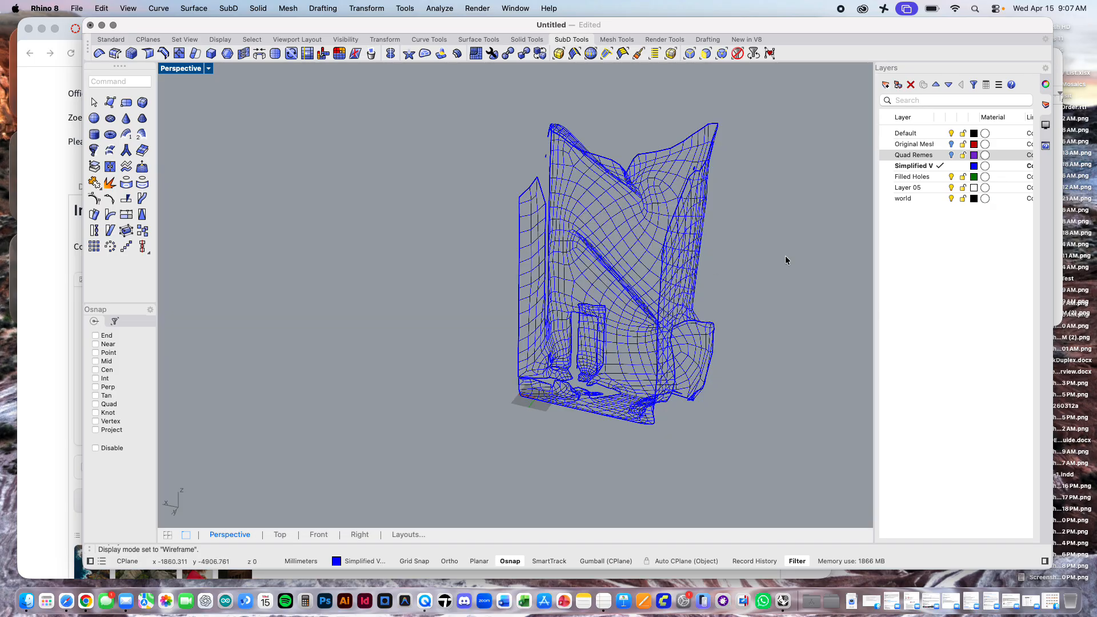
# Step: Show the Original Mesh layer over the simplified mesh to compare the two, and hide it again
pyautogui.scroll(3, 729, 234)
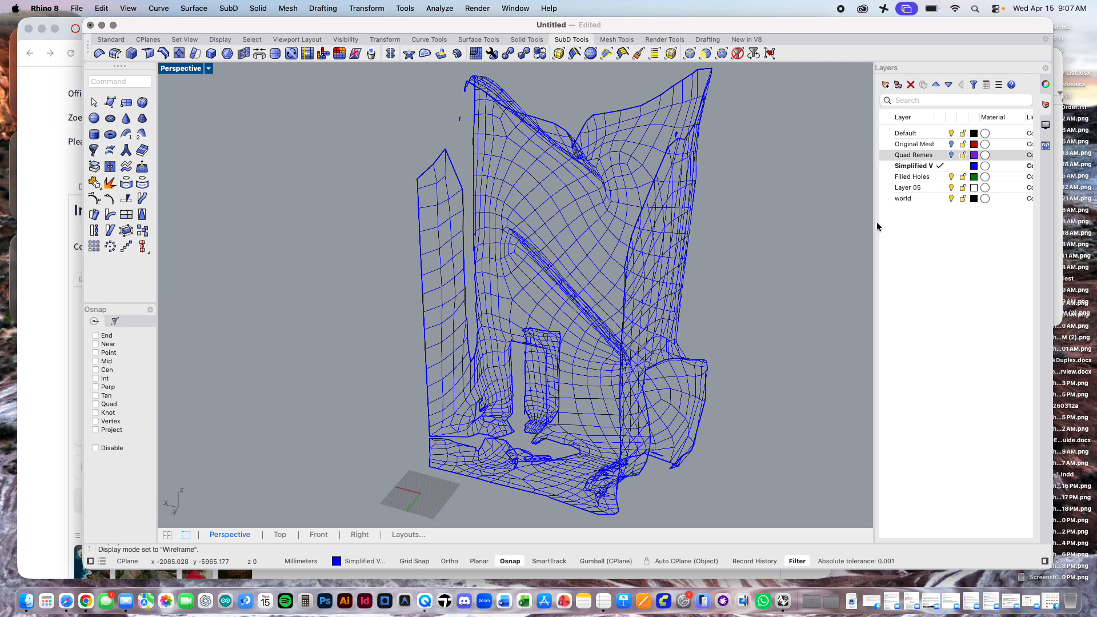
pyautogui.click(951, 144)
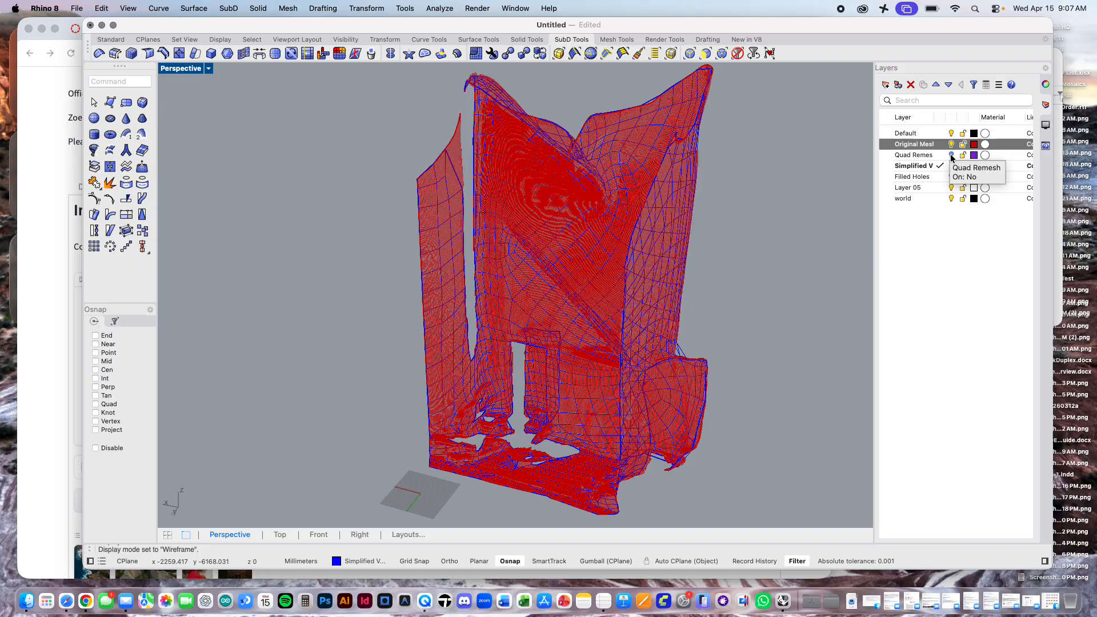
pyautogui.click(951, 144)
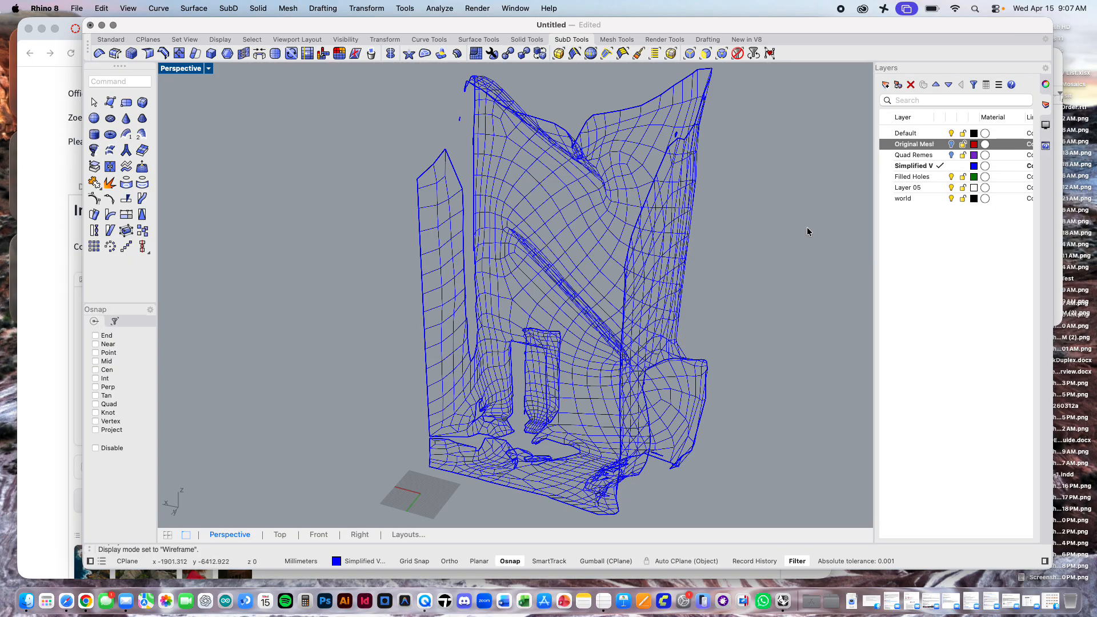
# Step: Check whether the small stray fragment beside the mesh's upper edge is a separate object, and clear the selection
pyautogui.scroll(-2, 697, 272)
pyautogui.keyDown('shift'); pyautogui.moveTo(697, 273); pyautogui.dragTo(544, 273, button='right'); pyautogui.keyUp('shift')
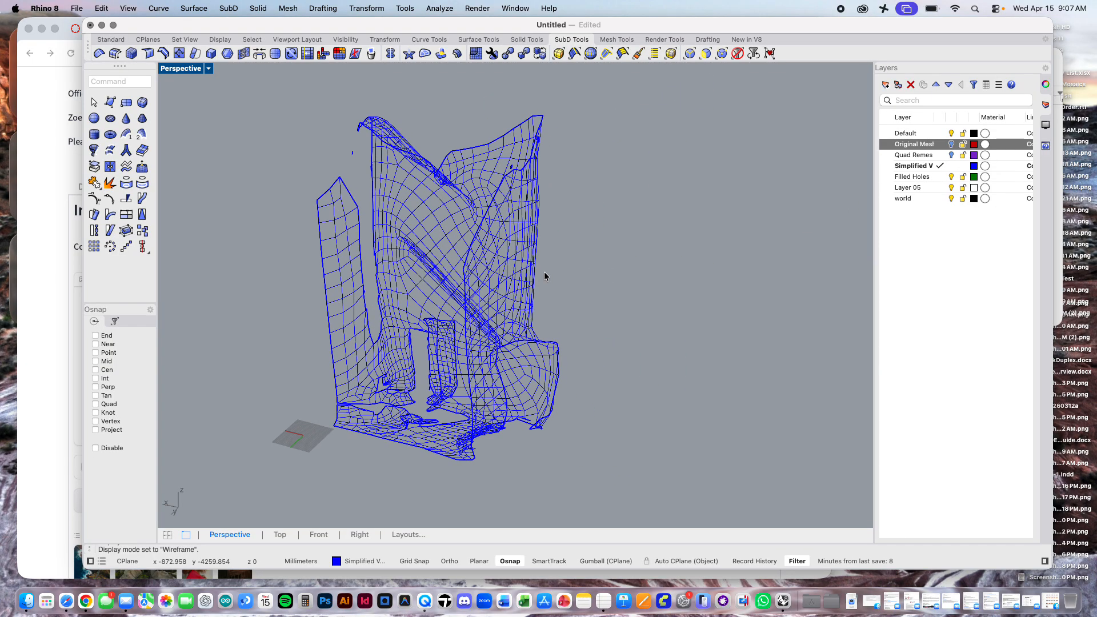
pyautogui.click(400, 180)
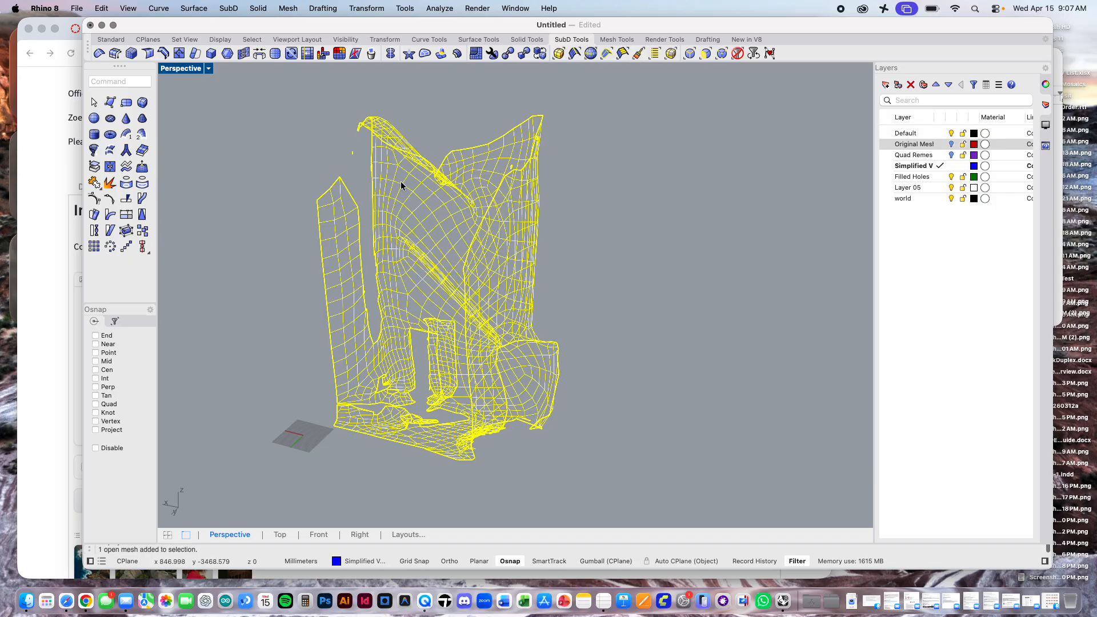
pyautogui.click(337, 138)
pyautogui.scroll(6, 346, 148)
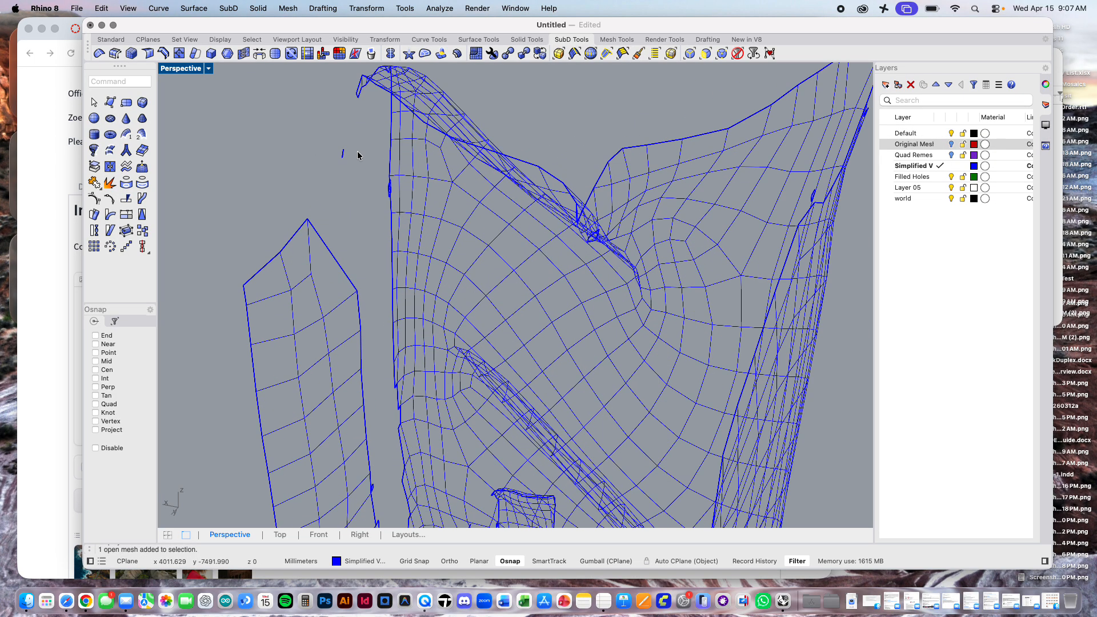
pyautogui.click(342, 154)
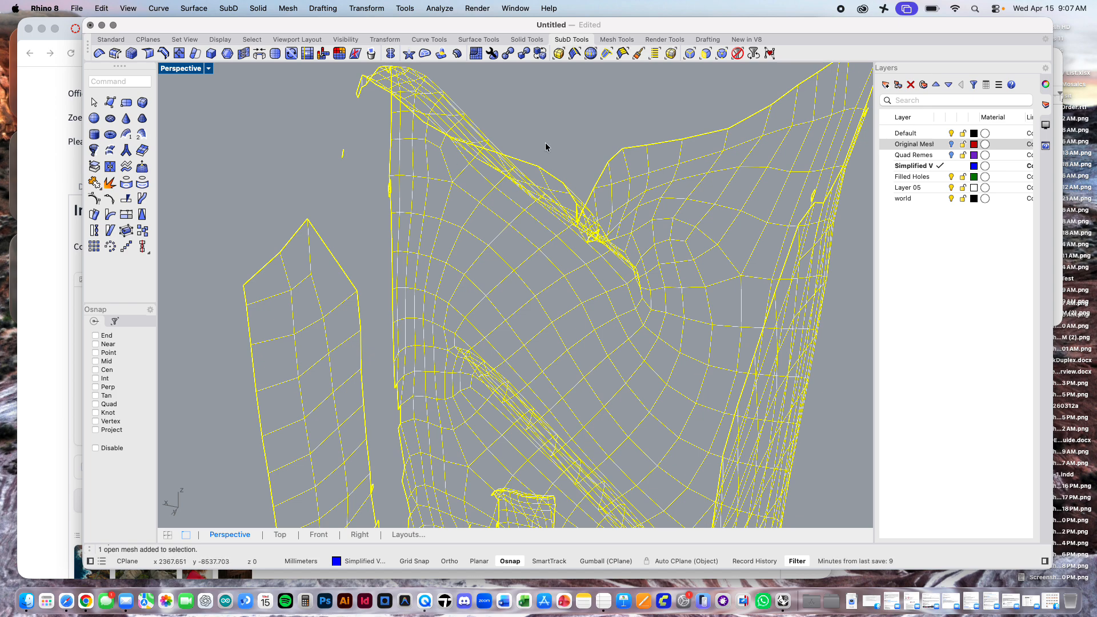
pyautogui.scroll(-5, 544, 143)
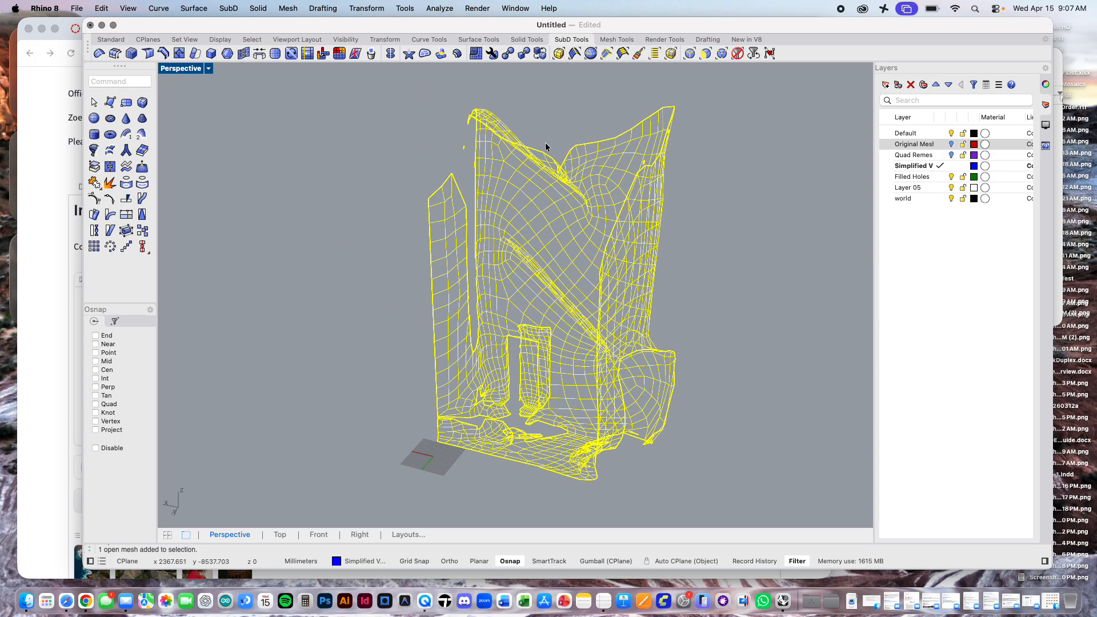
pyautogui.click(432, 130)
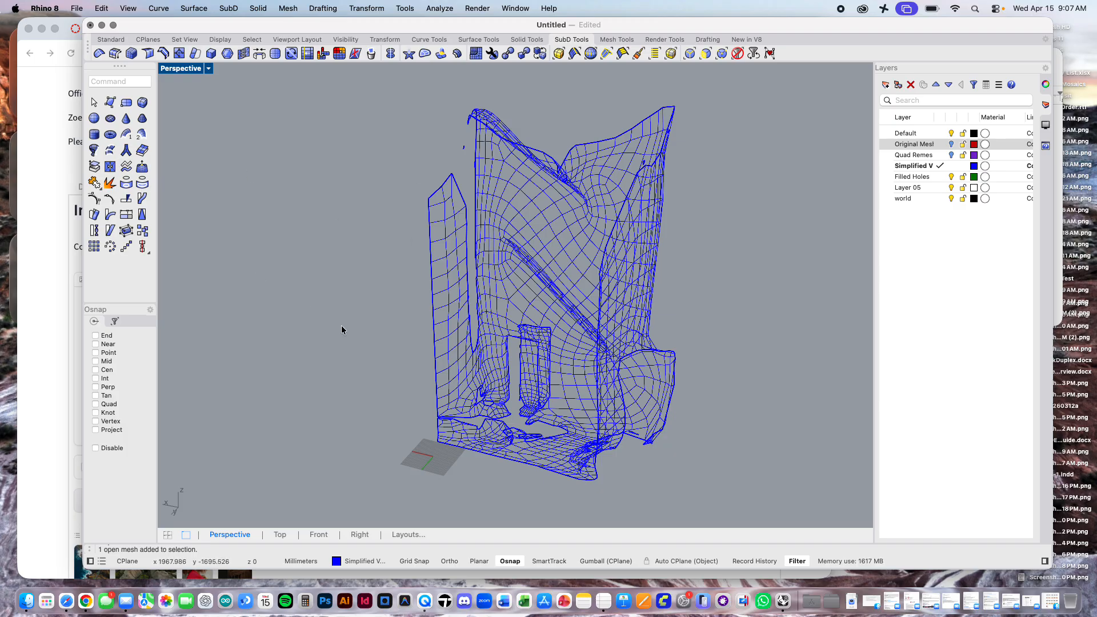
# Step: Copy the blue simplified mesh in place
pyautogui.write('copy')
pyautogui.press('Return')
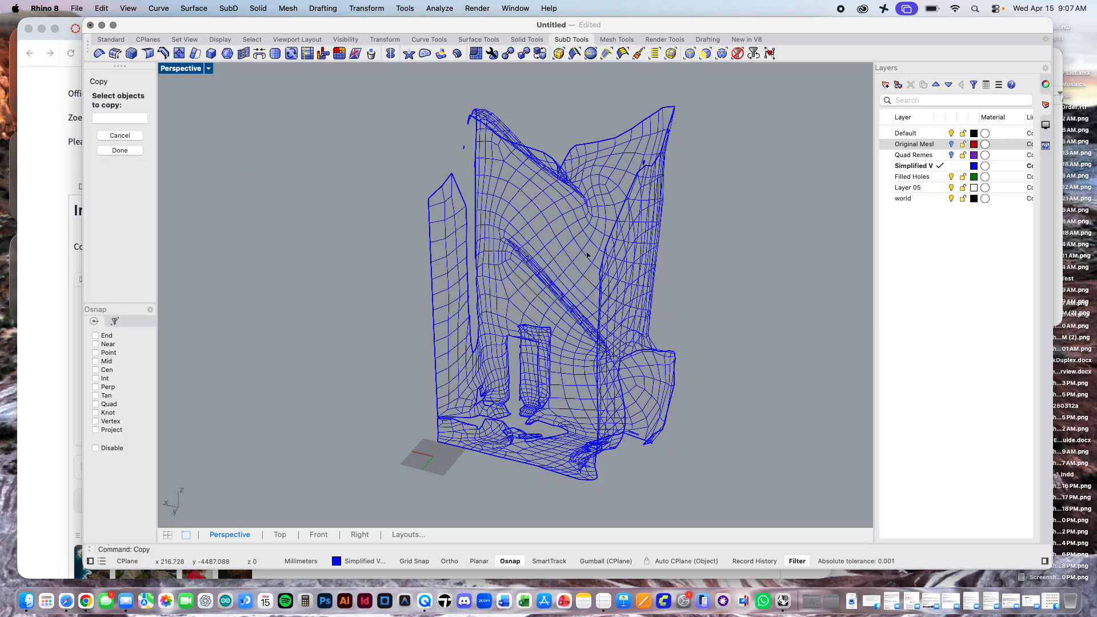
pyautogui.click(571, 227)
pyautogui.press('Return')
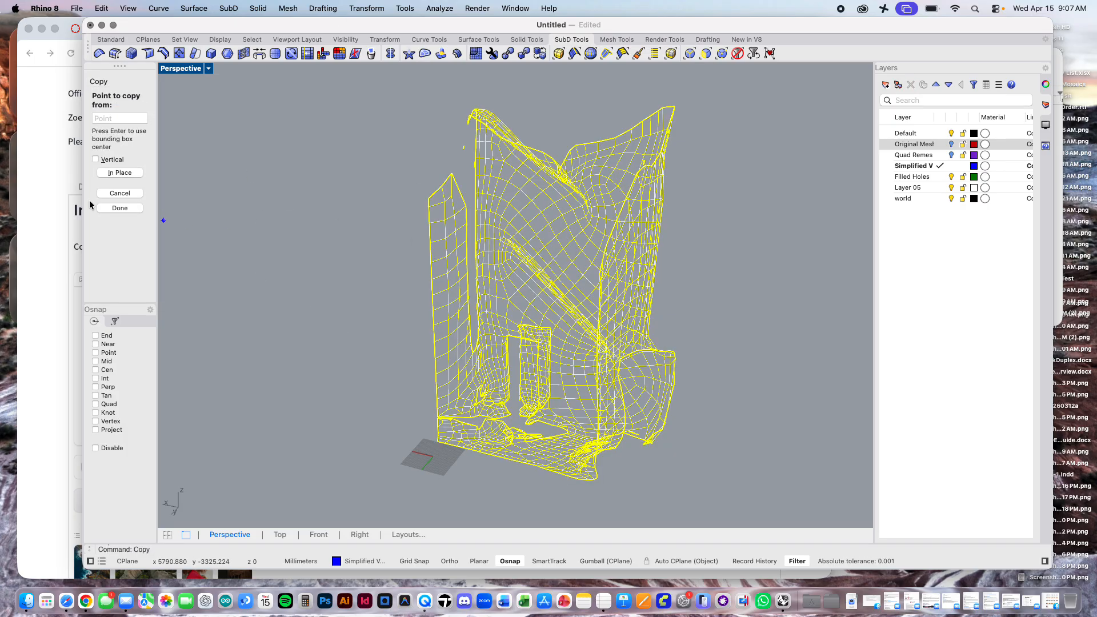
pyautogui.click(119, 172)
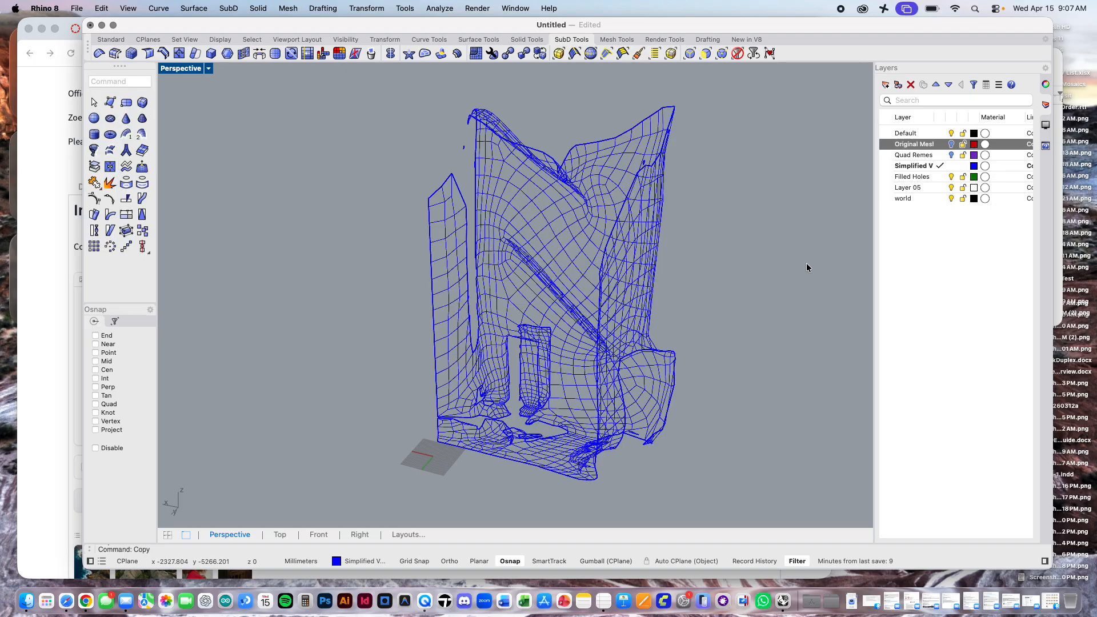
# Step: Select one of the two overlapping simplified meshes and assign it to the Filled Holes layer
pyautogui.click(640, 241)
pyautogui.click(697, 279)
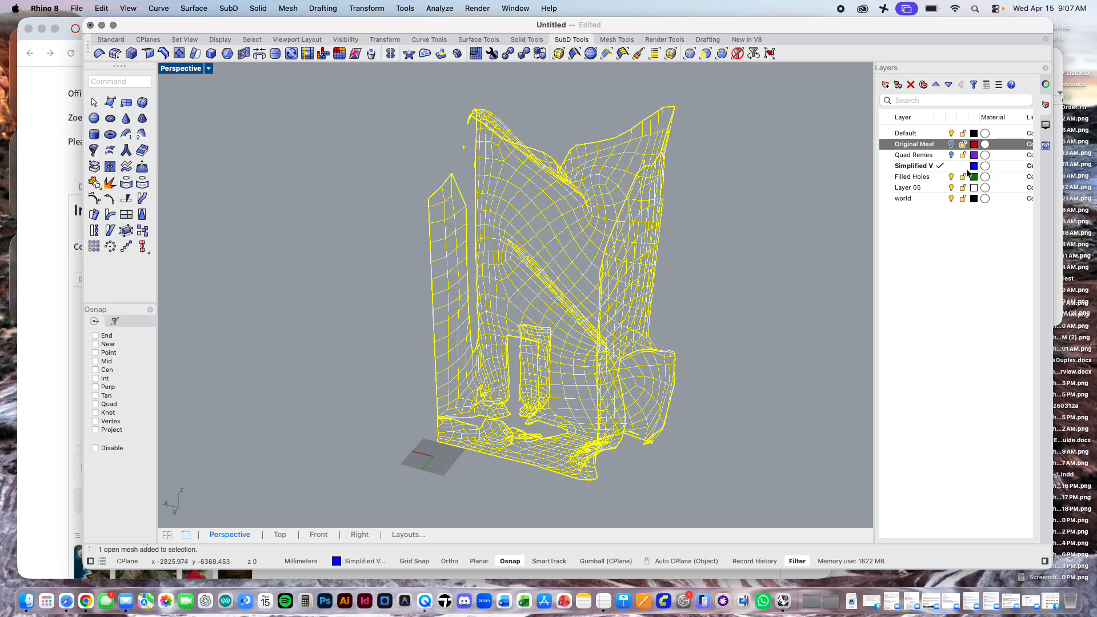
pyautogui.click(1043, 86)
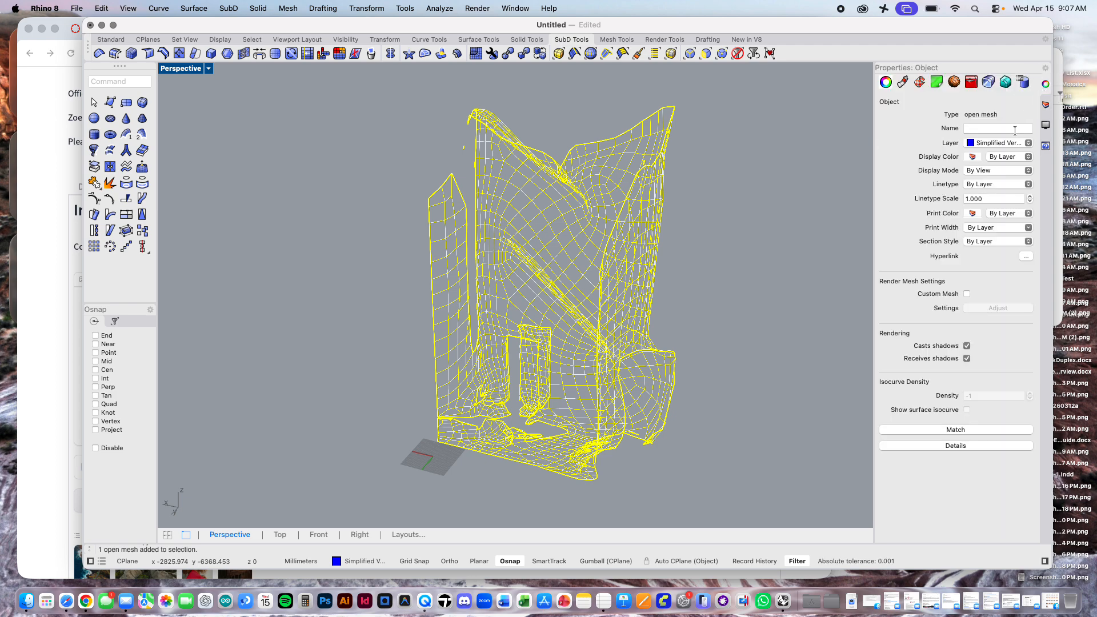
pyautogui.click(1022, 144)
pyautogui.click(996, 188)
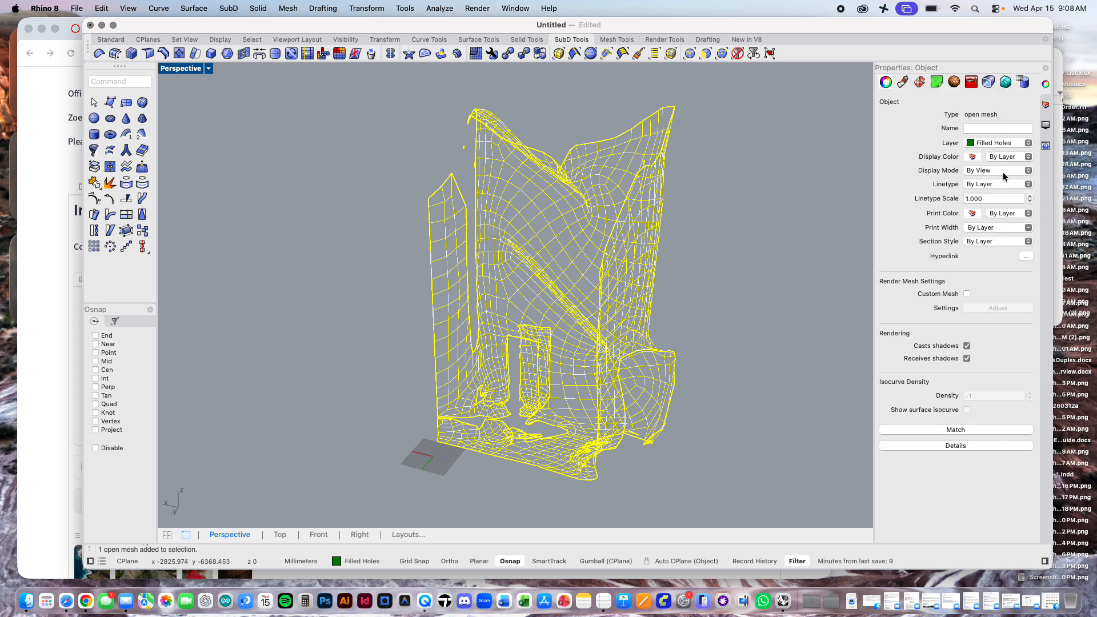
# Step: Make Filled Holes the current layer, hide the blue simplified mesh layer, and deselect the mesh
pyautogui.click(1045, 105)
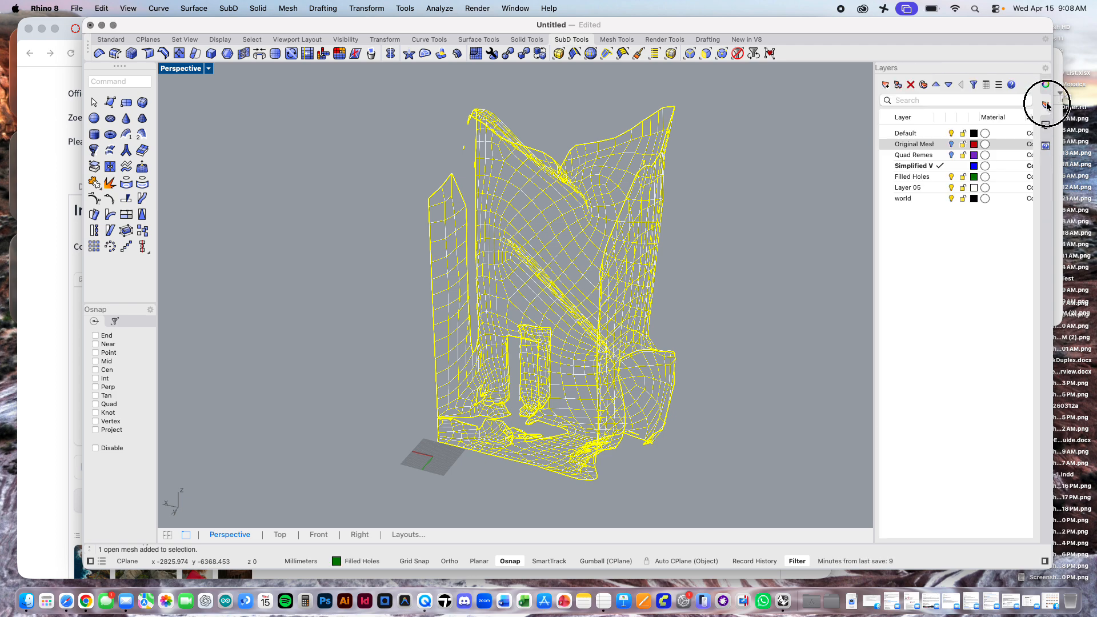
pyautogui.click(943, 180)
pyautogui.click(950, 168)
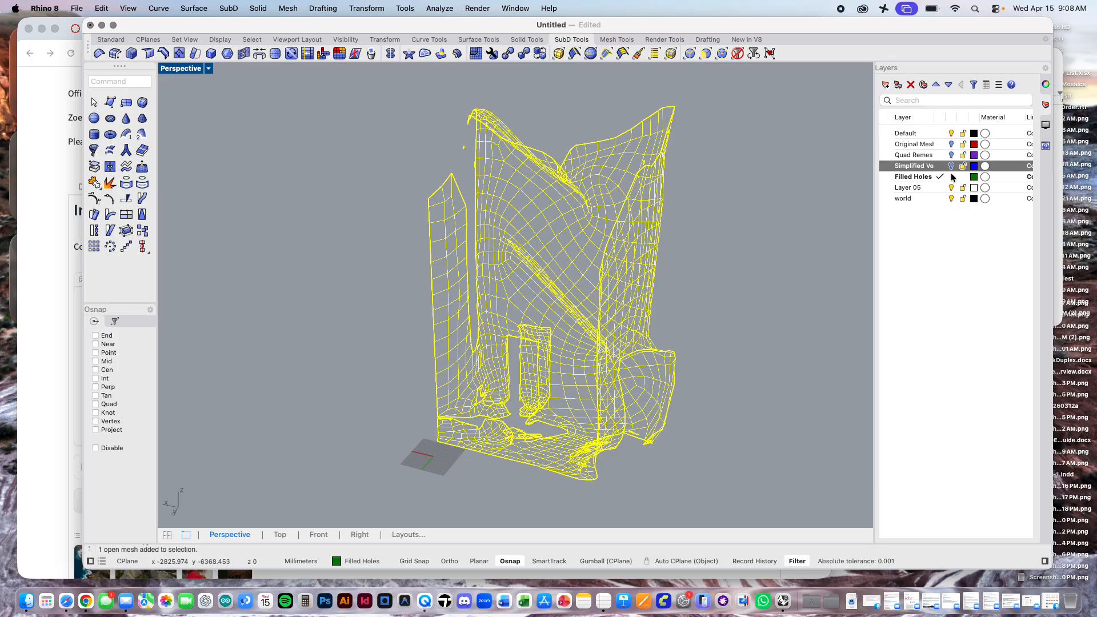
pyautogui.click(780, 200)
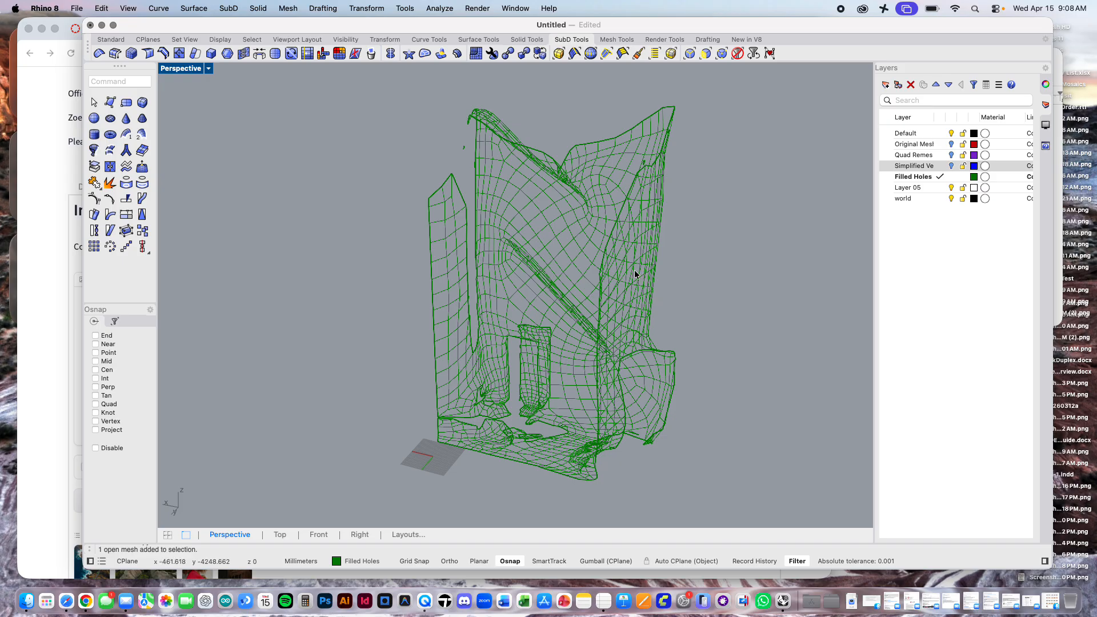
# Step: Cull degenerate mesh faces on the green mesh in the Filled Holes layer
pyautogui.scroll(-2, 636, 273)
pyautogui.moveTo(637, 273); pyautogui.dragTo(694, 271, button='right')
pyautogui.scroll(3, 693, 273)
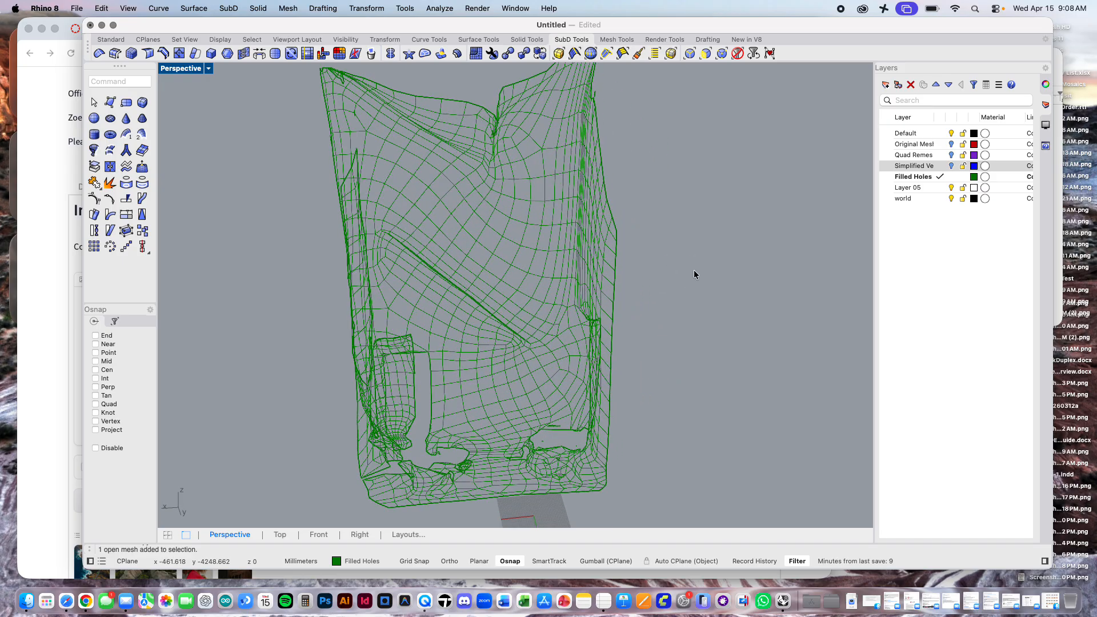
pyautogui.click(591, 252)
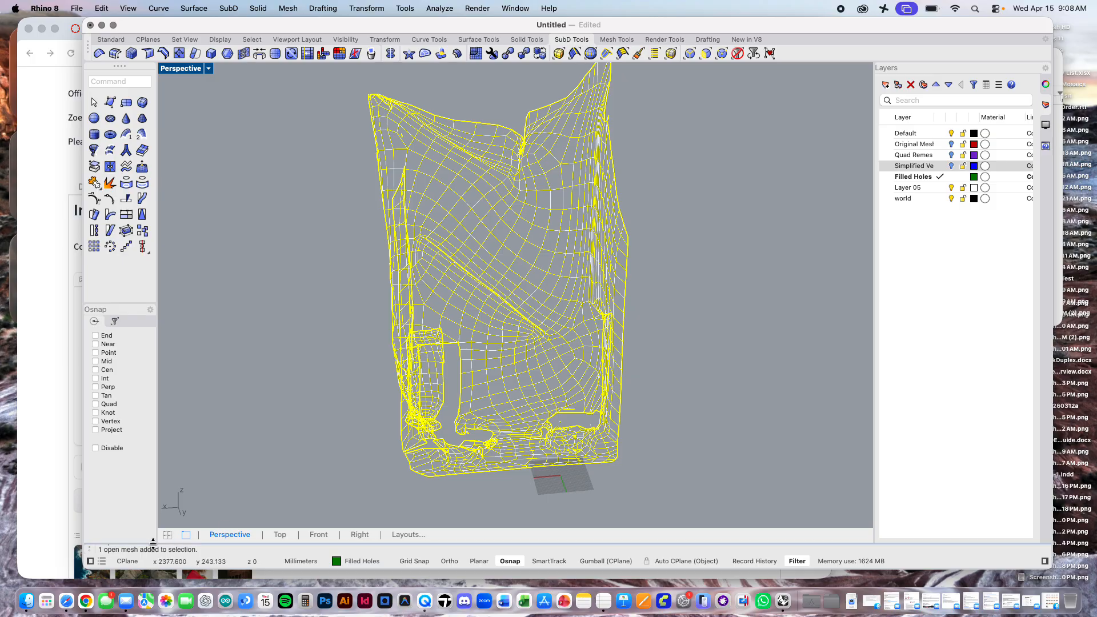
pyautogui.click(313, 301)
pyautogui.moveTo(607, 252); pyautogui.dragTo(545, 250, button='right')
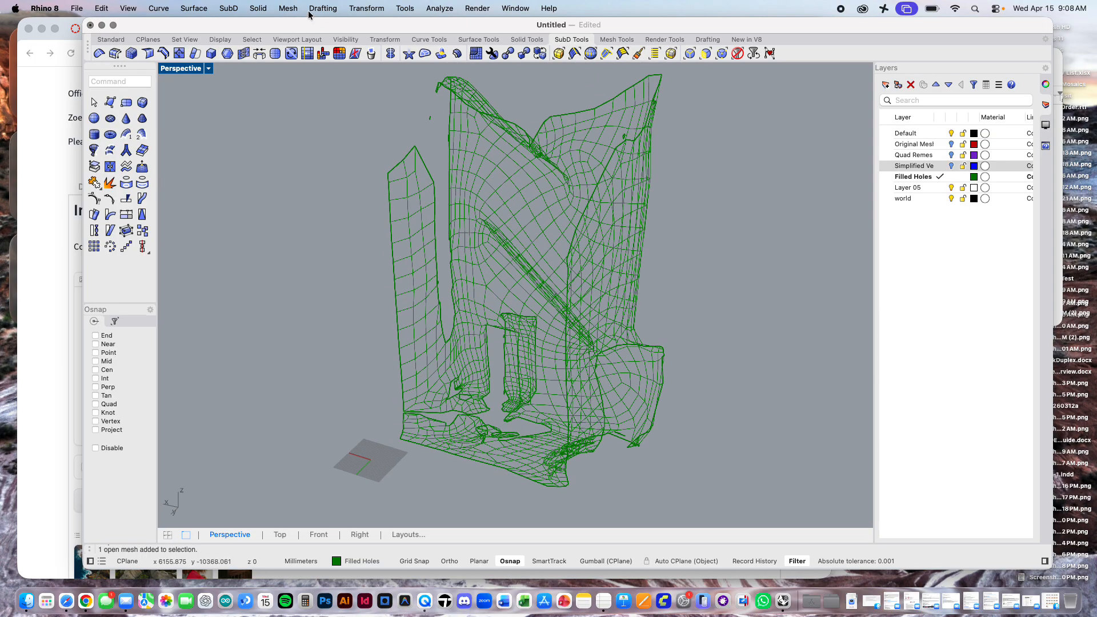
pyautogui.click(288, 8)
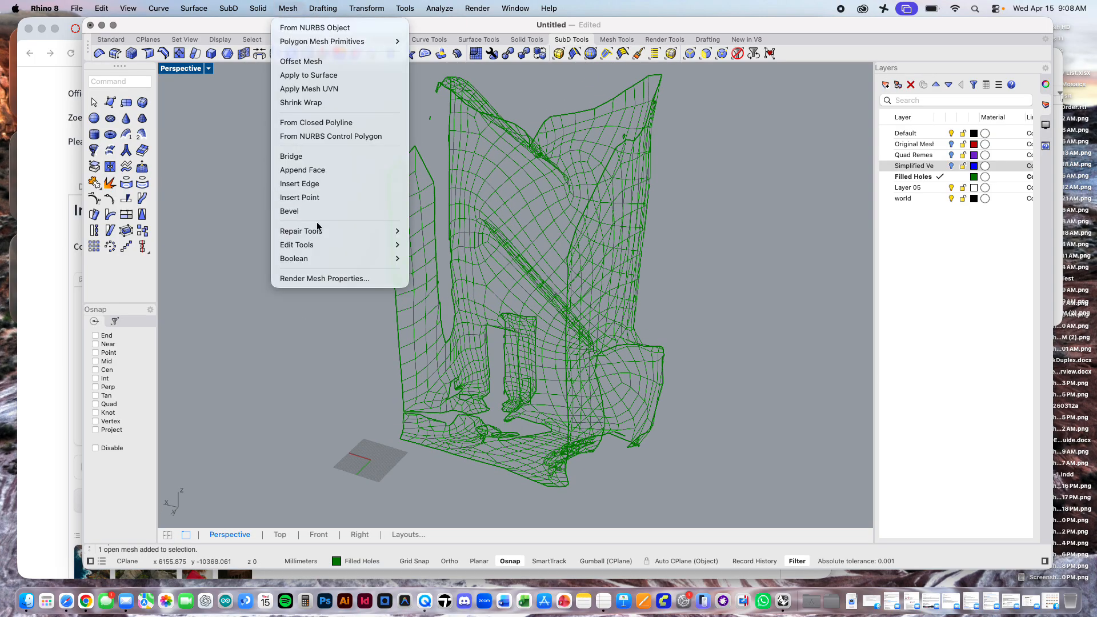
pyautogui.moveTo(319, 231)
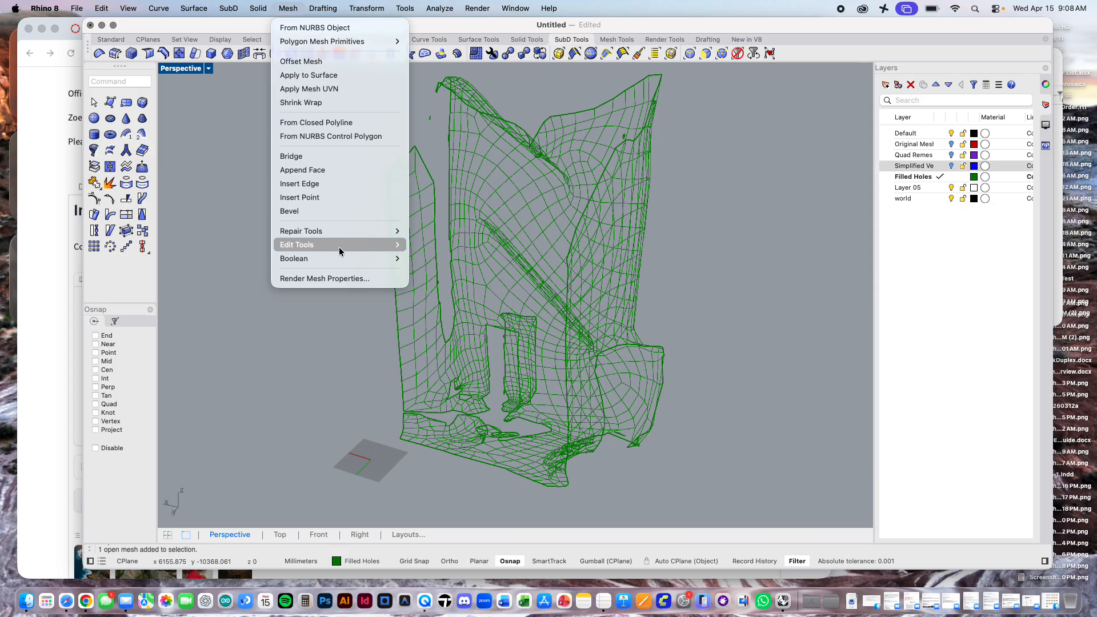
pyautogui.moveTo(338, 246)
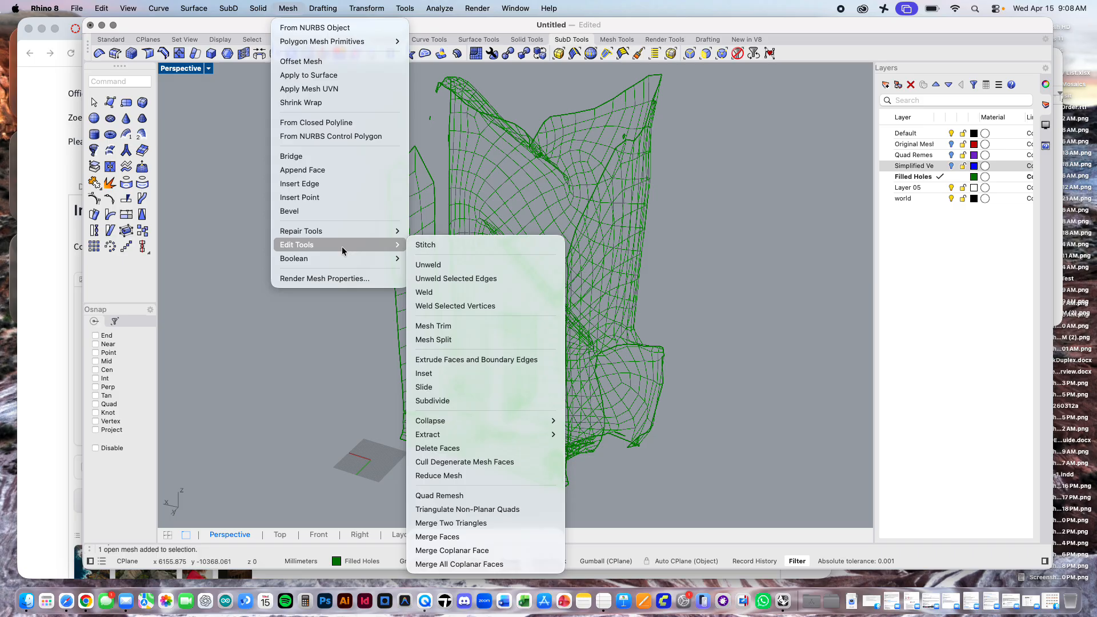
pyautogui.click(468, 462)
pyautogui.click(522, 246)
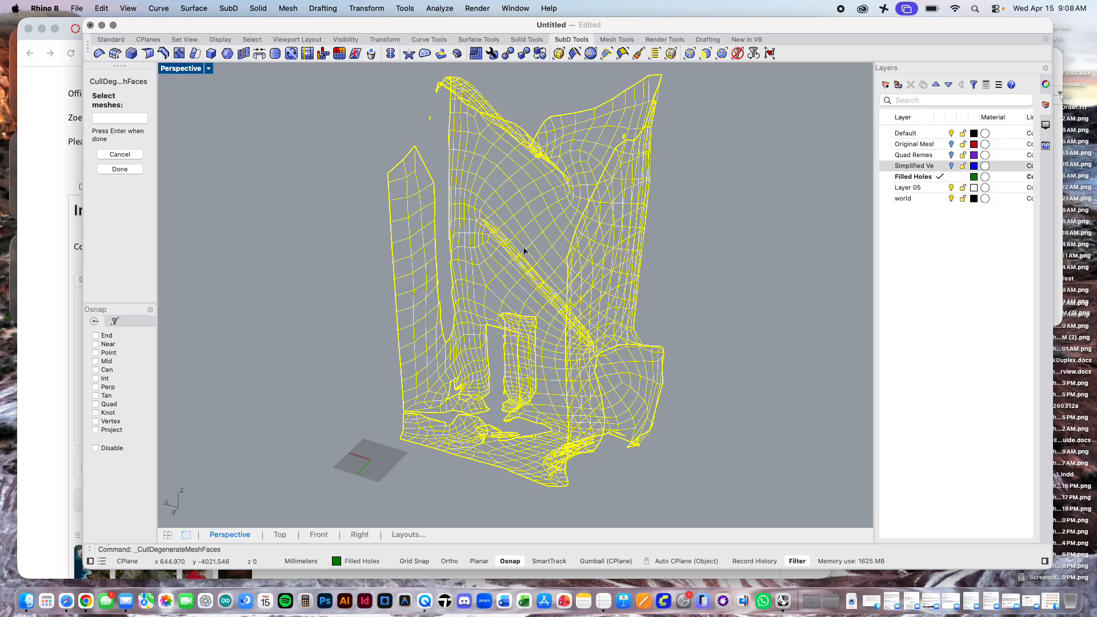
pyautogui.press('Return')
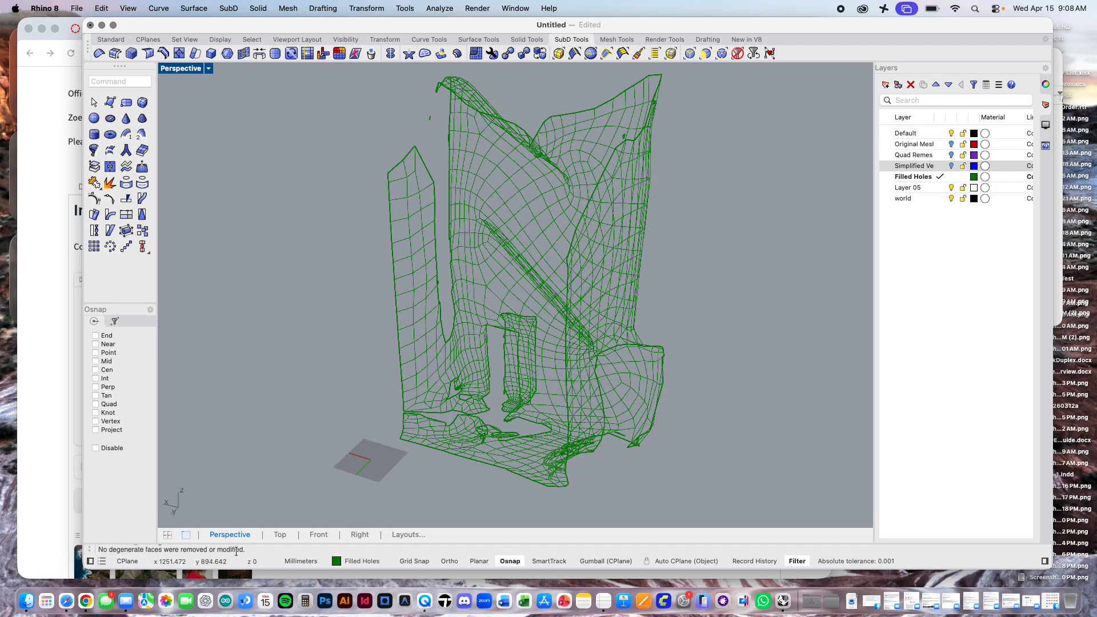
# Step: Merge all coplanar faces of the green mesh on the Filled Holes layer
pyautogui.click(290, 8)
pyautogui.moveTo(306, 258)
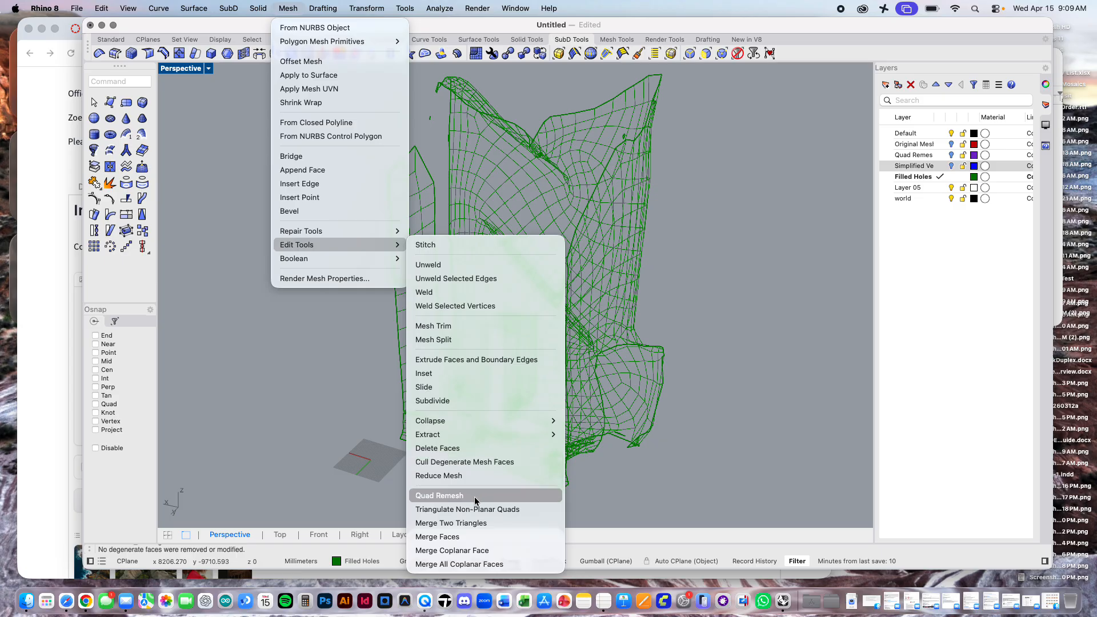
pyautogui.click(479, 564)
pyautogui.click(577, 297)
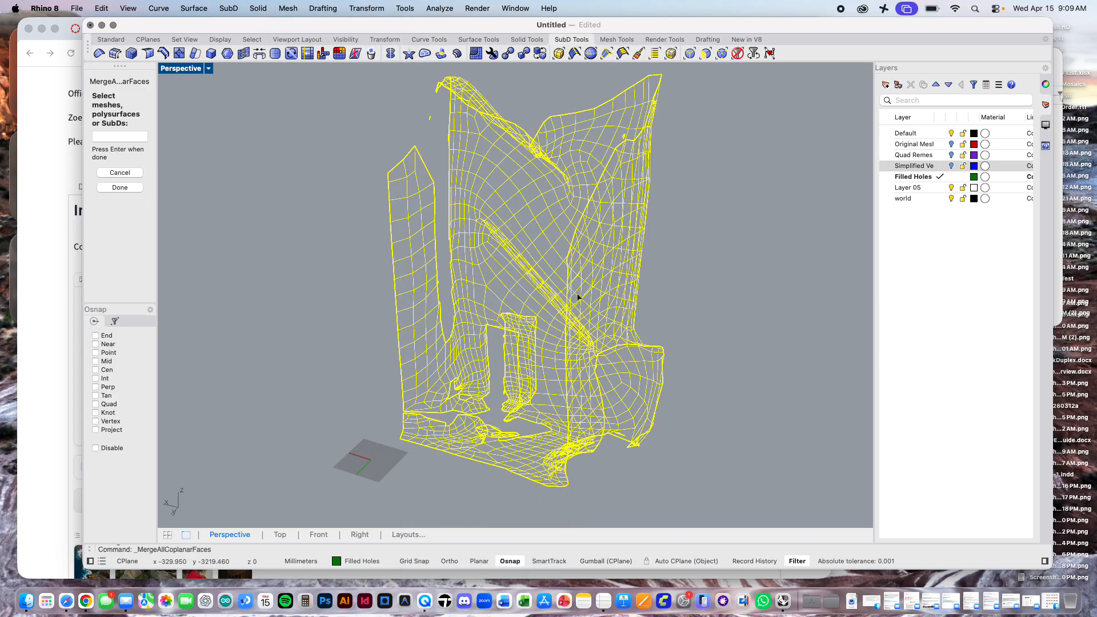
pyautogui.press('Return')
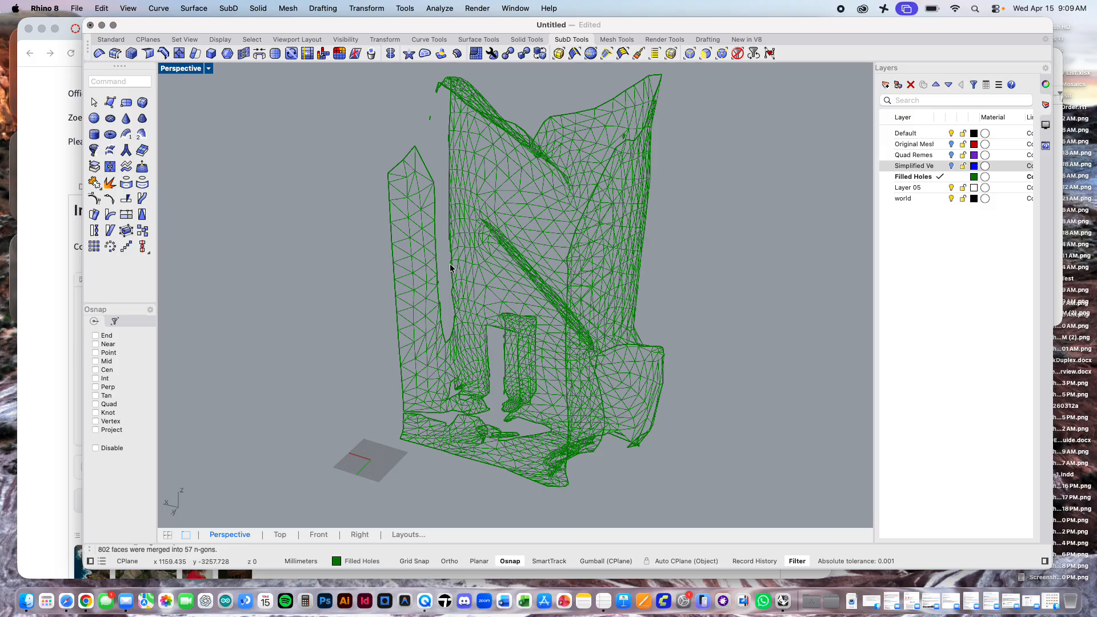
# Step: Run Fill All Holes on the green mesh three times in a row
pyautogui.scroll(5, 479, 257)
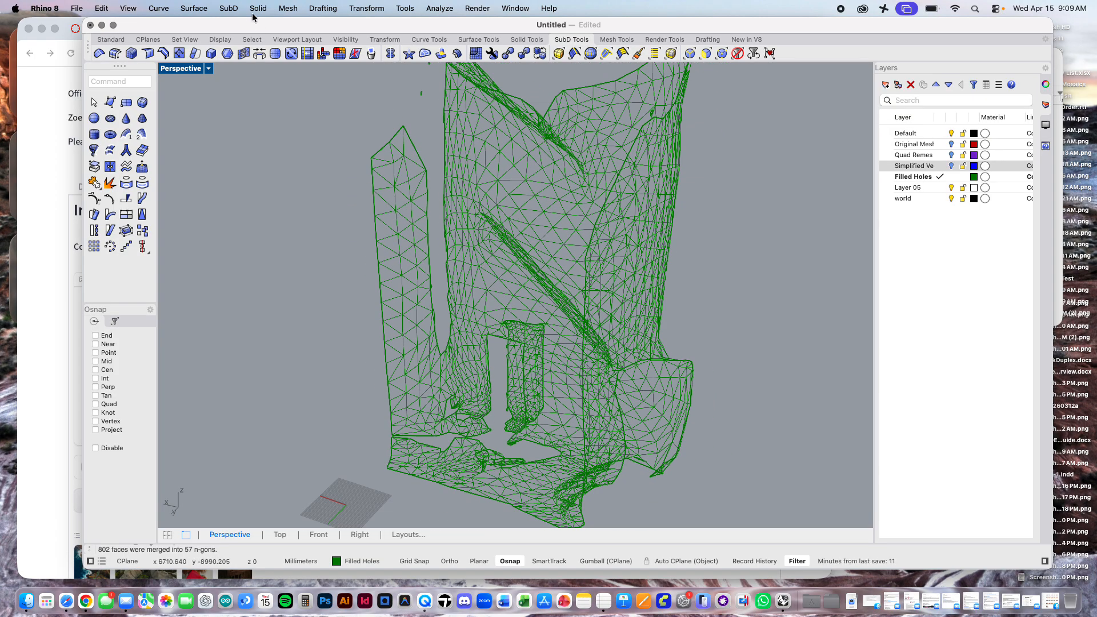
pyautogui.click(288, 8)
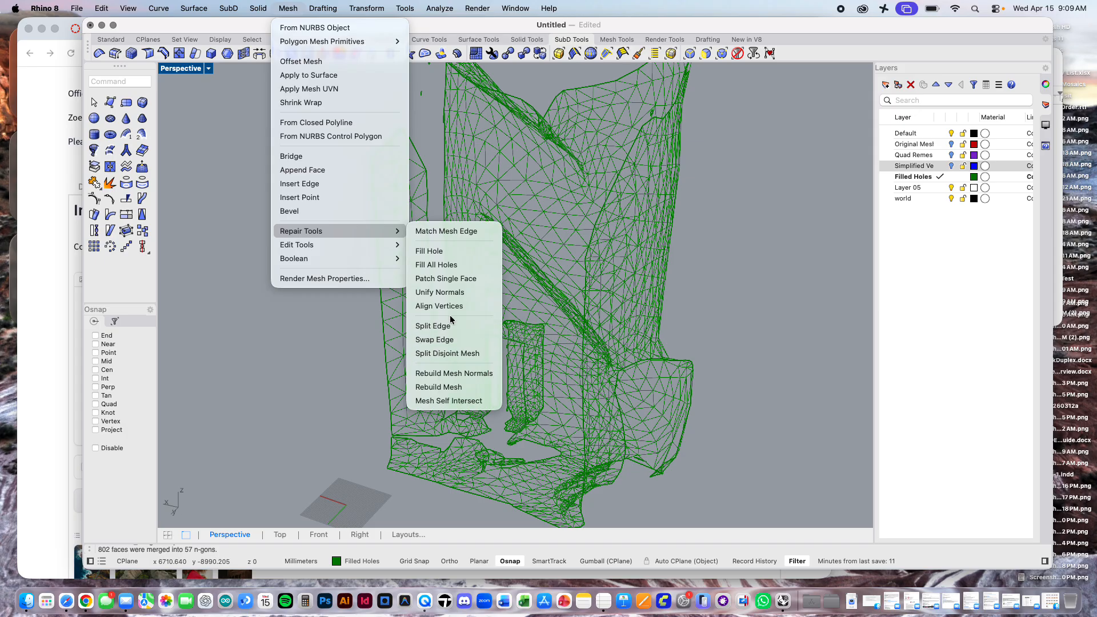
pyautogui.click(451, 267)
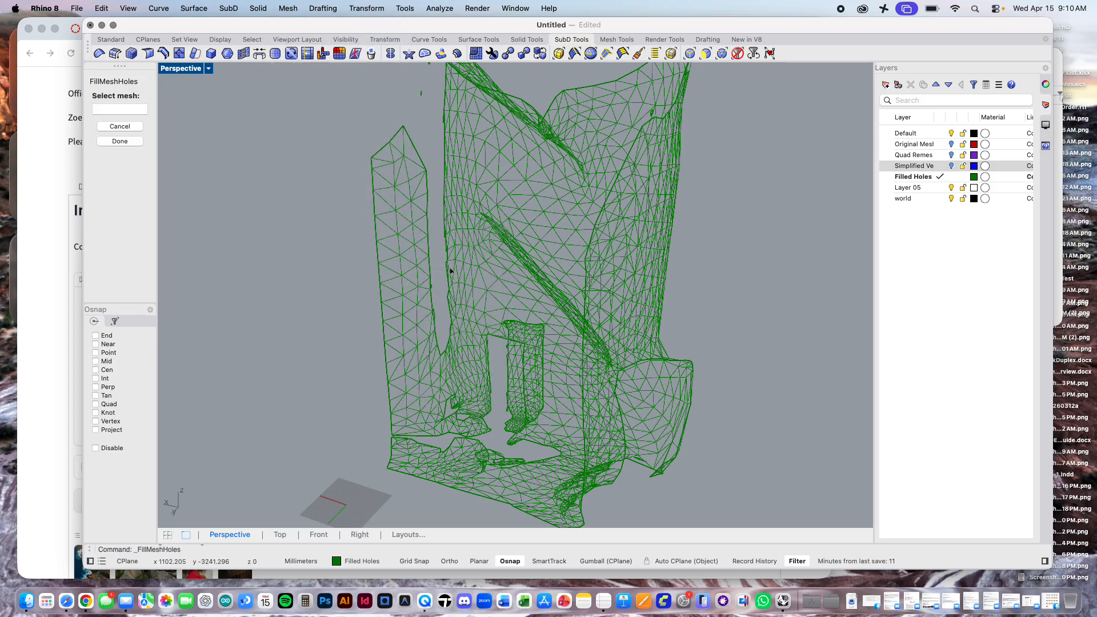
pyautogui.click(509, 323)
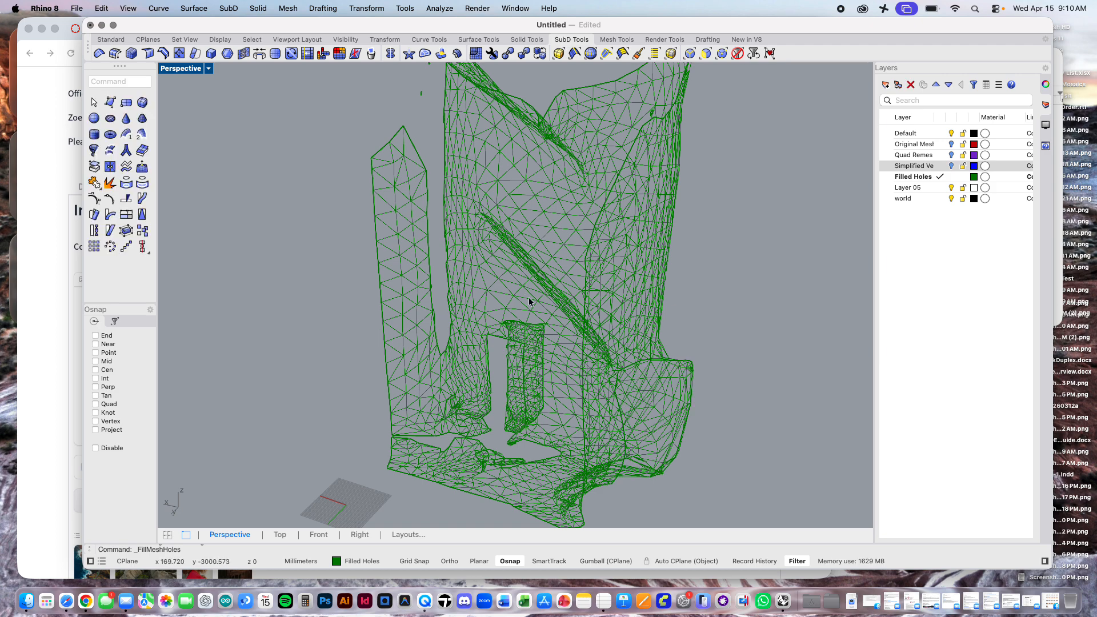
pyautogui.press('Return')
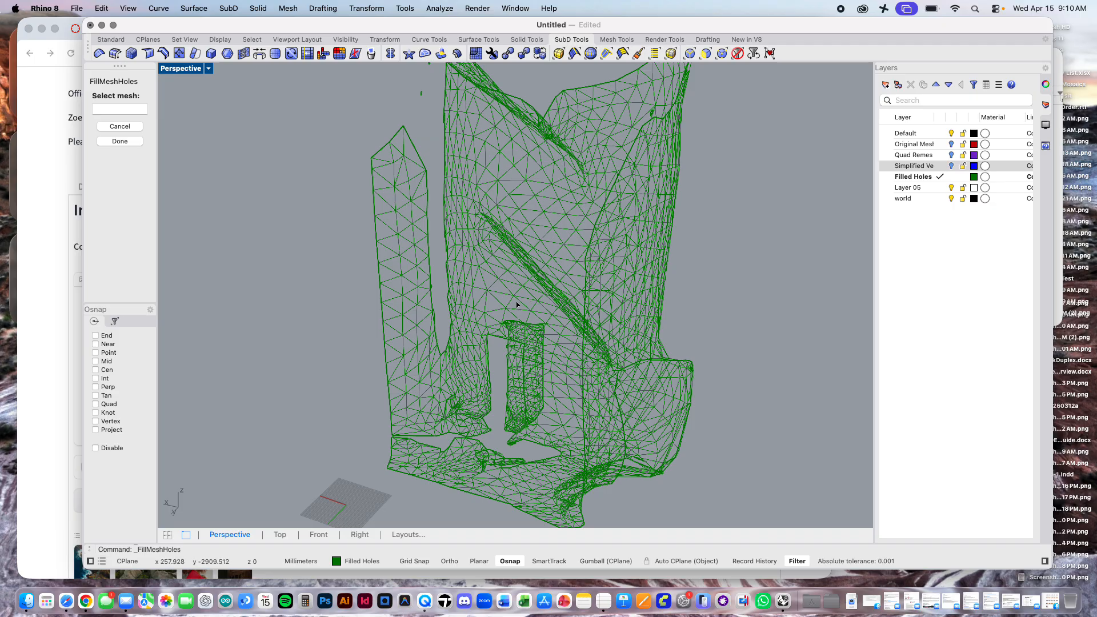
pyautogui.click(516, 302)
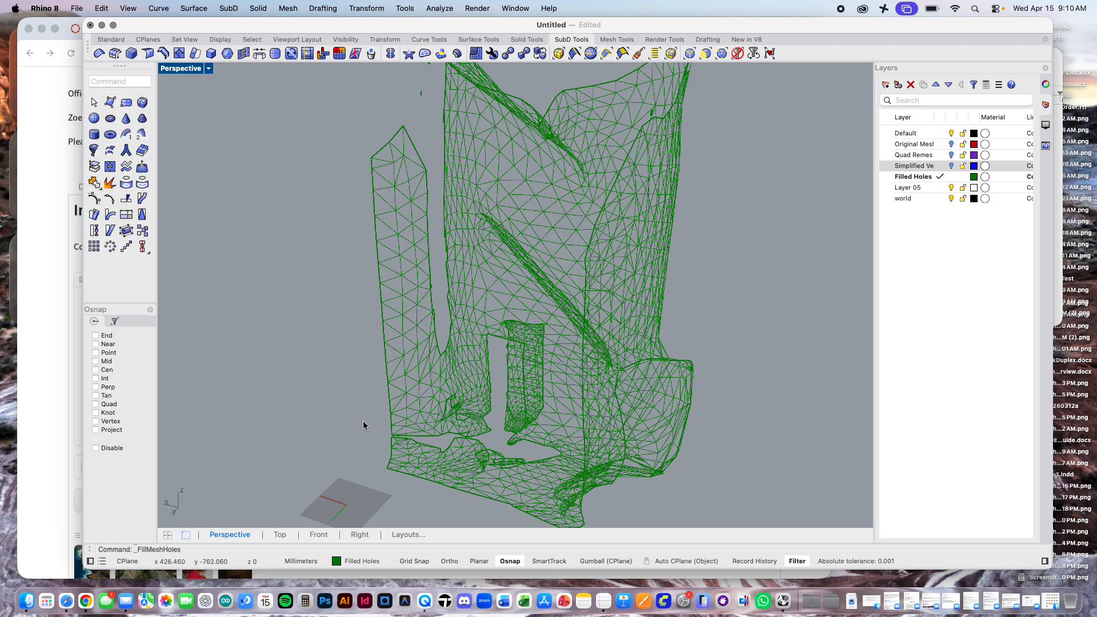
pyautogui.press('Return')
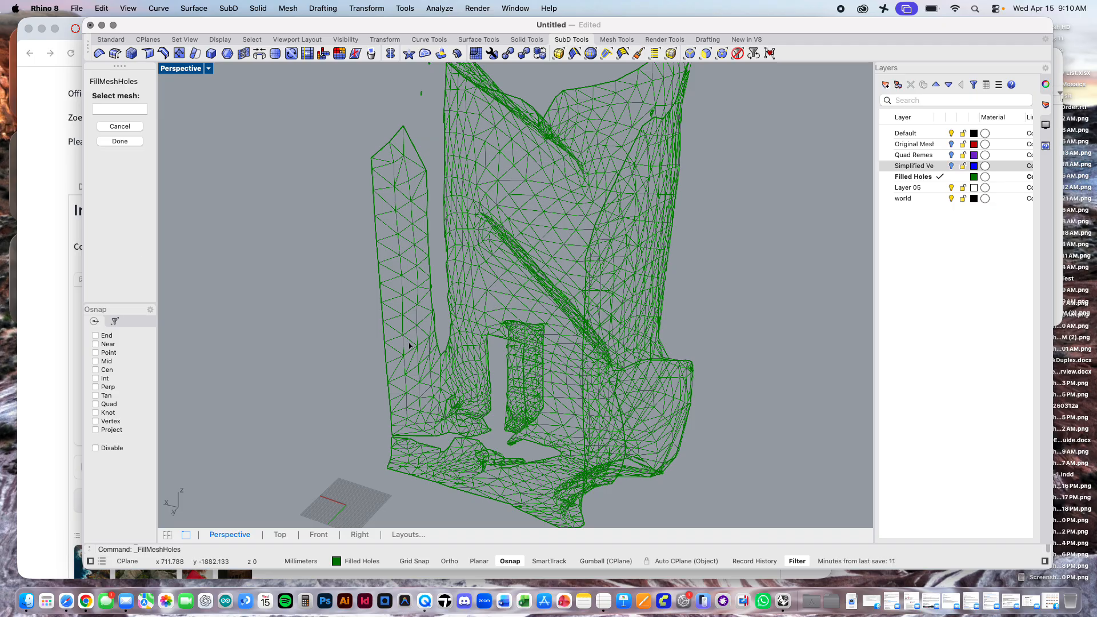
pyautogui.click(409, 346)
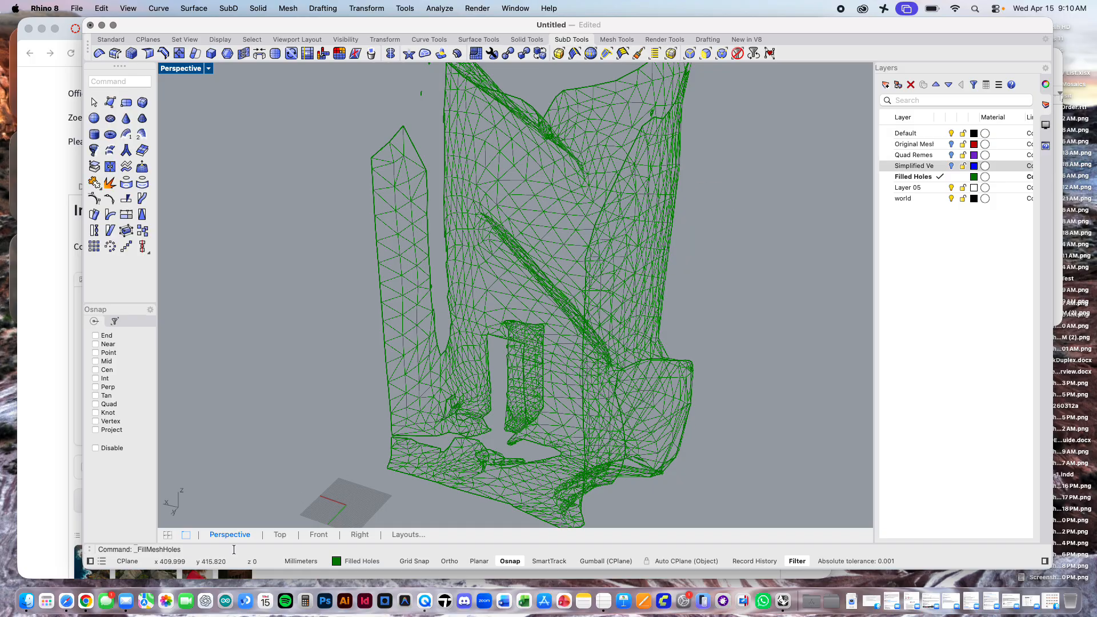
# Step: Enlarge the command history to show several lines and examine the filled green mesh from the opposite side
pyautogui.moveTo(234, 544); pyautogui.dragTo(233, 514)
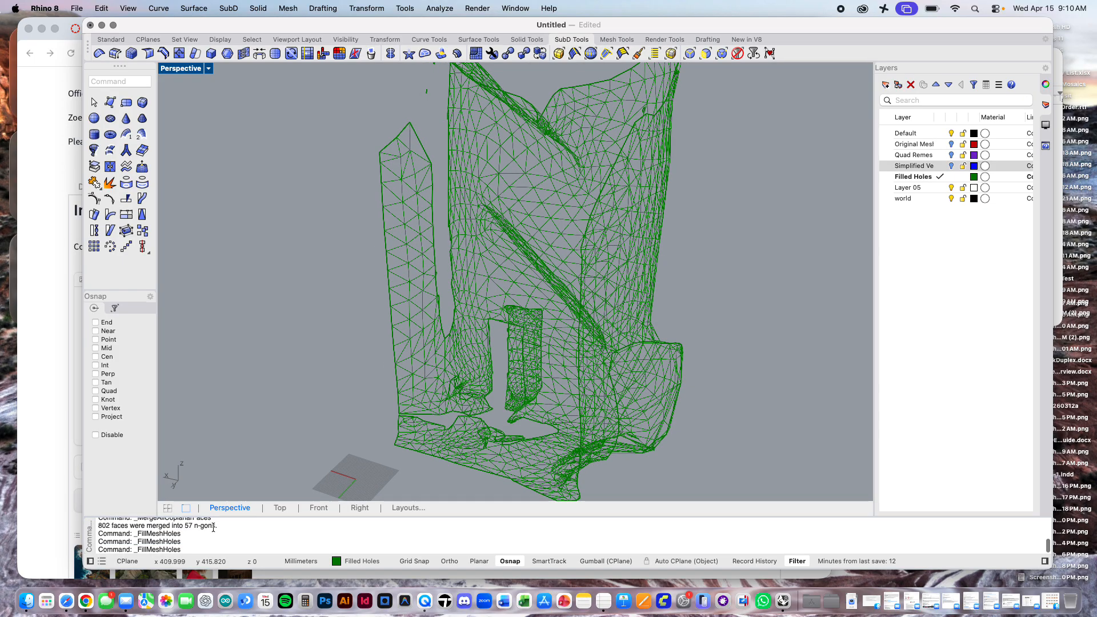
pyautogui.scroll(-1, 197, 533)
pyautogui.moveTo(283, 329)
pyautogui.mouseDown(button='right')
pyautogui.moveTo(348, 328)
pyautogui.moveTo(335, 337)
pyautogui.moveTo(284, 328)
pyautogui.moveTo(276, 338)
pyautogui.mouseUp(button='right')
pyautogui.scroll(2, 416, 412)
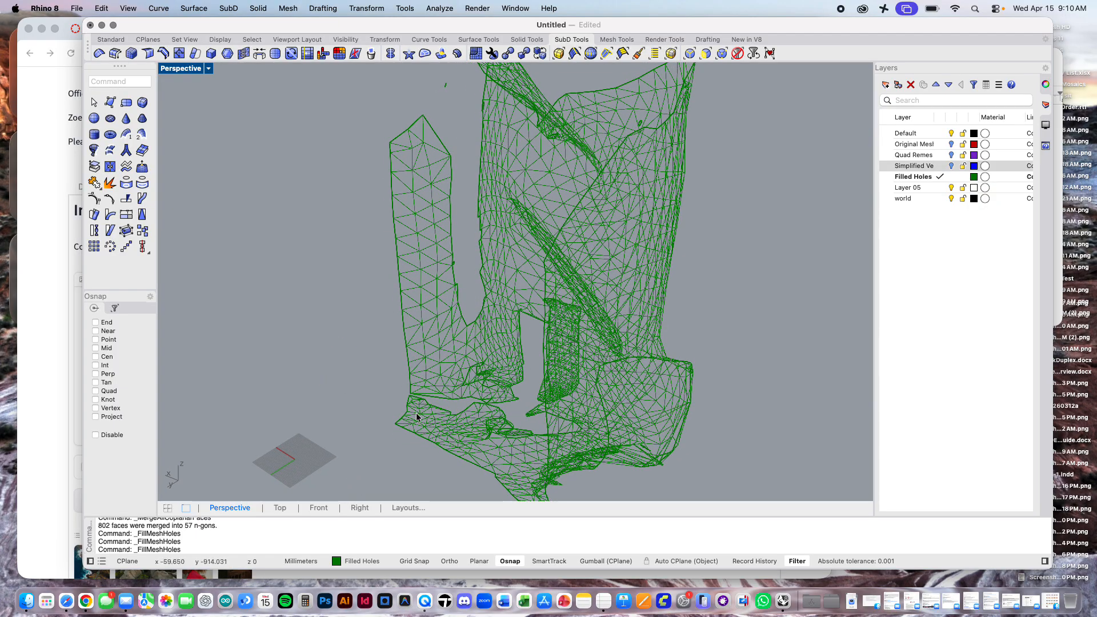
pyautogui.scroll(2, 482, 415)
pyautogui.scroll(1, 482, 414)
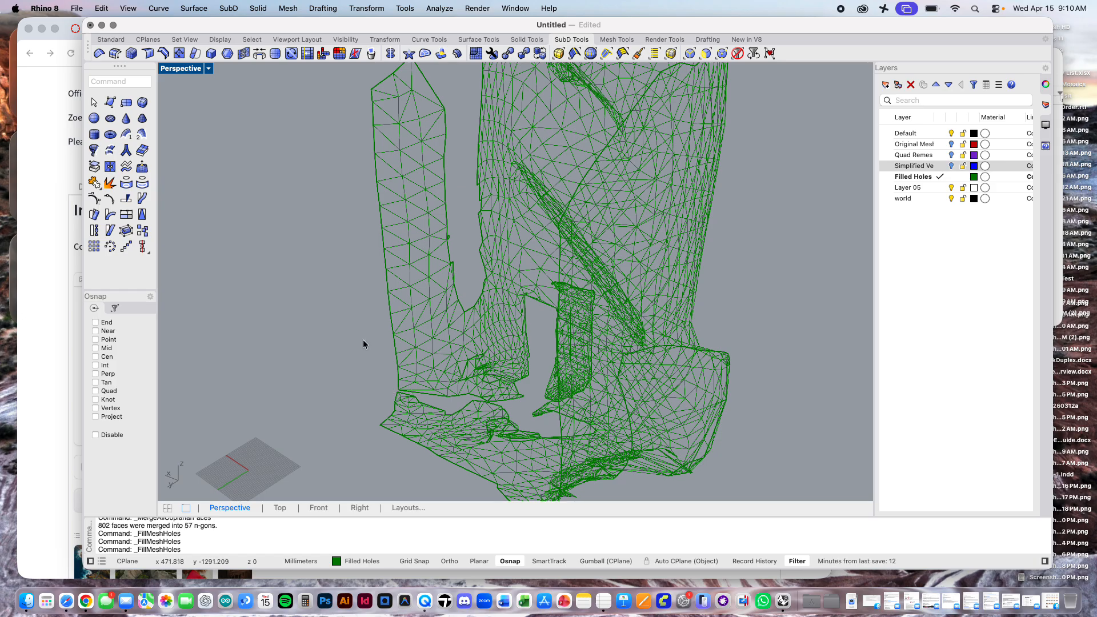
pyautogui.moveTo(362, 339)
pyautogui.mouseDown(button='right')
pyautogui.moveTo(522, 330)
pyautogui.moveTo(531, 340)
pyautogui.mouseUp(button='right')
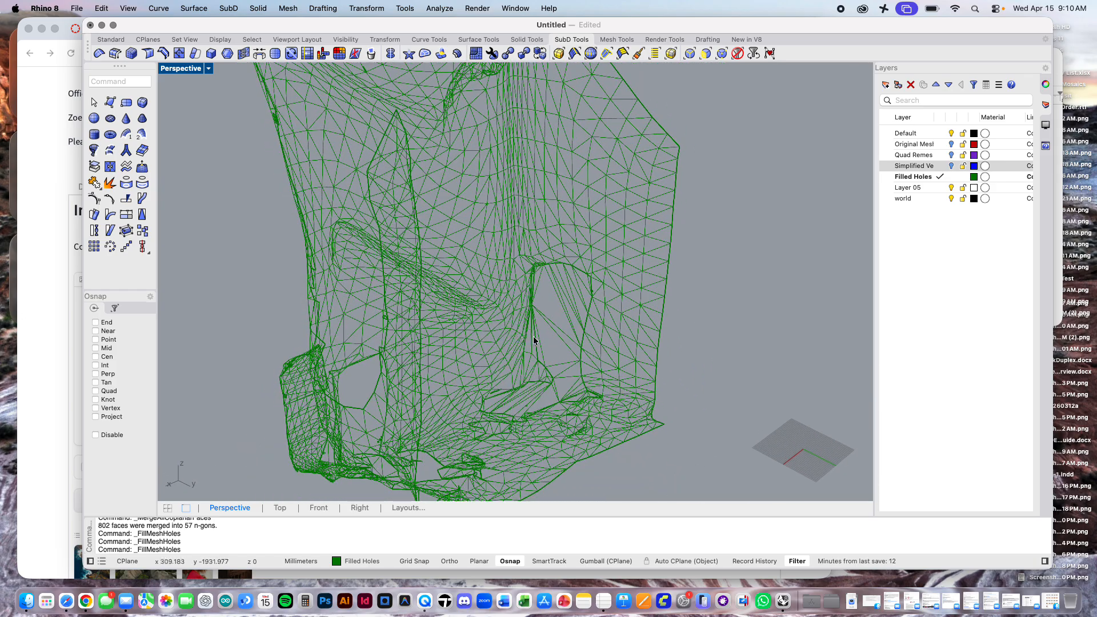
# Step: Set the Perspective viewport to Rendered display and examine the mesh from all around for remaining openings and detached pieces
pyautogui.click(560, 342)
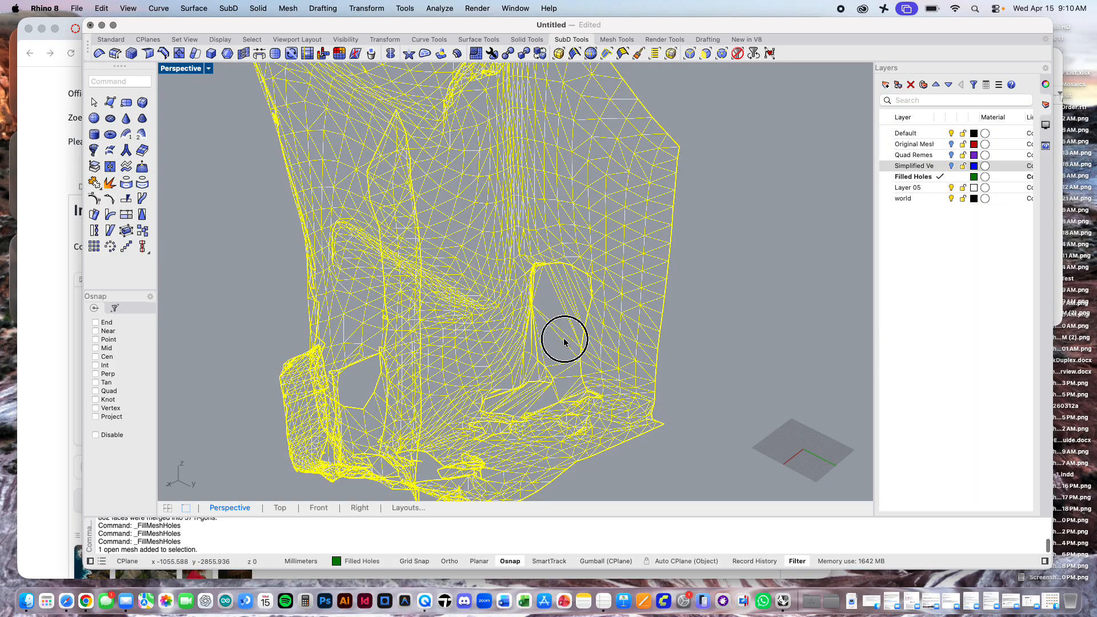
pyautogui.click(208, 68)
pyautogui.click(251, 137)
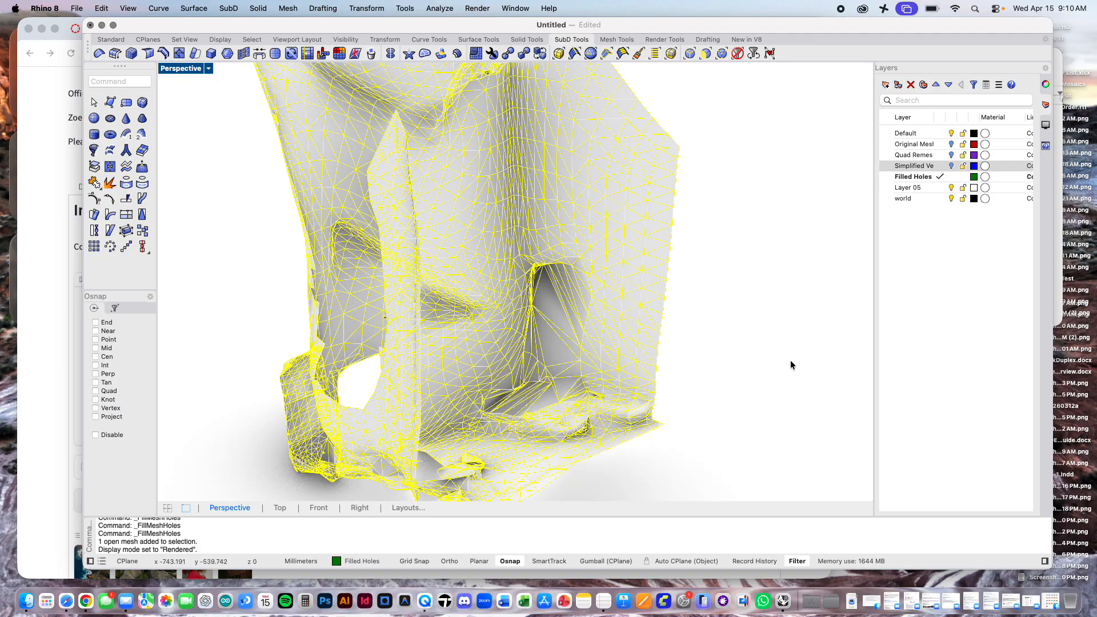
pyautogui.moveTo(791, 362); pyautogui.dragTo(648, 300, button='right')
pyautogui.click(664, 303)
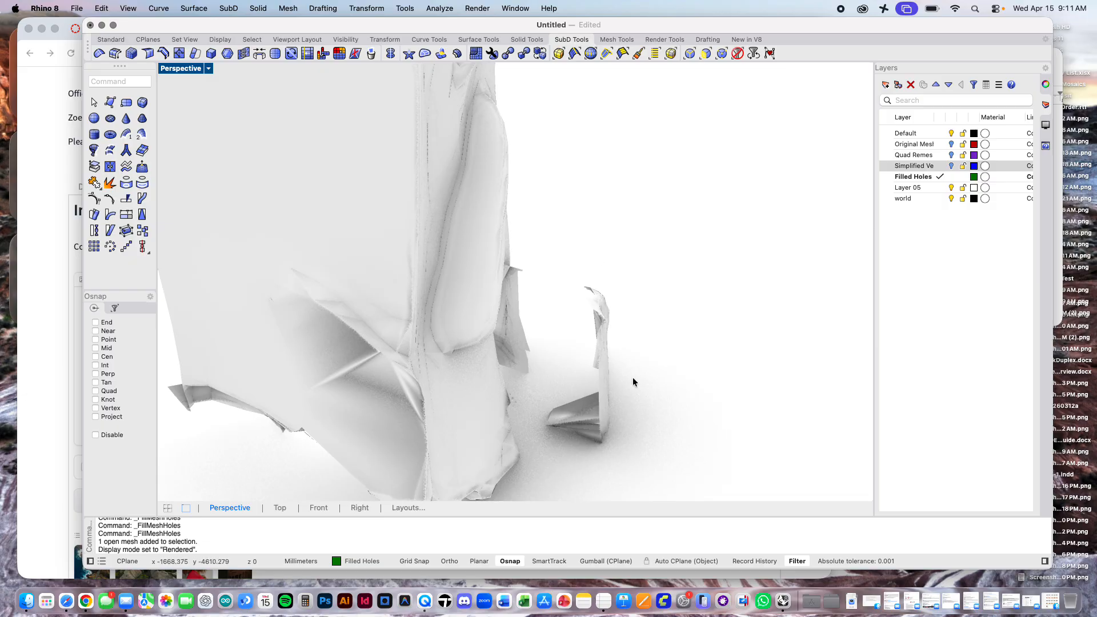
pyautogui.moveTo(633, 377); pyautogui.dragTo(556, 385, button='right')
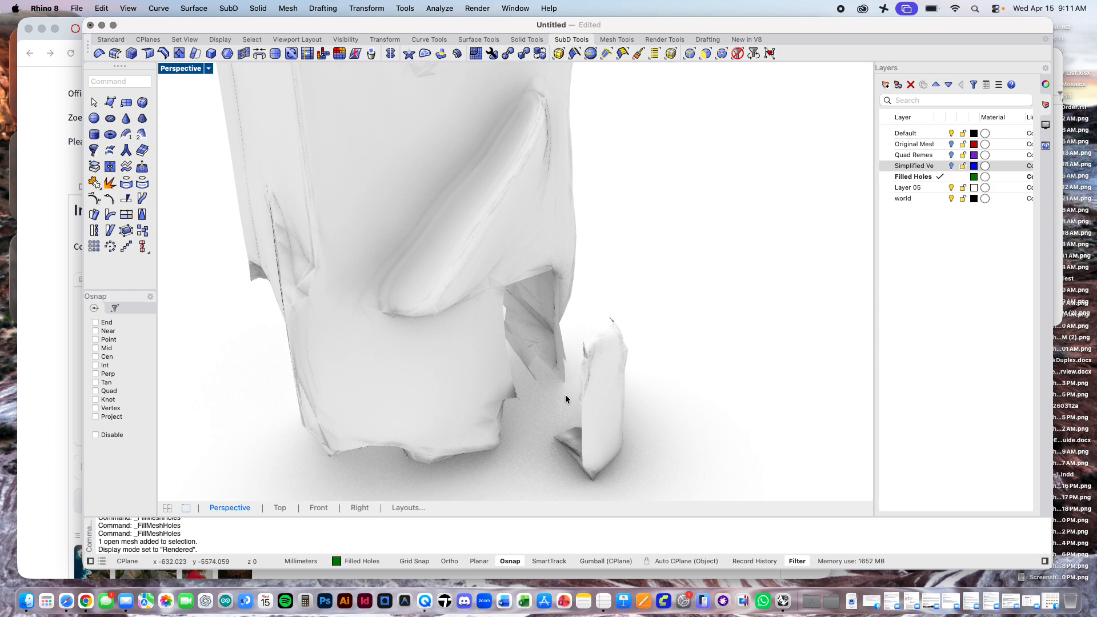
pyautogui.moveTo(564, 394); pyautogui.dragTo(894, 293, button='right')
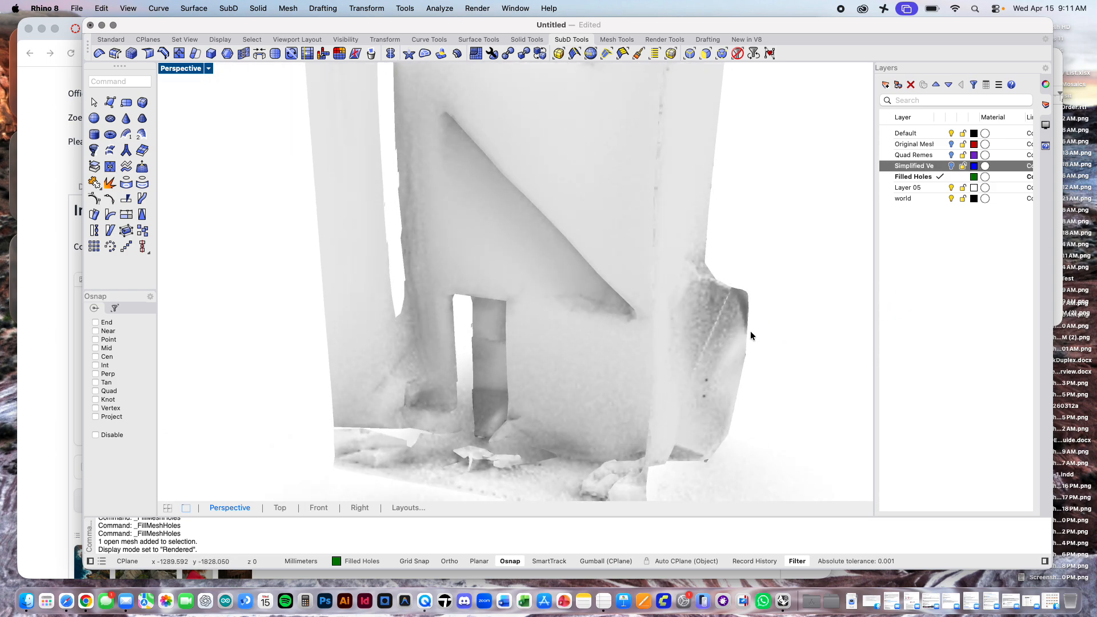
pyautogui.scroll(-3, 750, 335)
pyautogui.moveTo(749, 335); pyautogui.dragTo(646, 376, button='right')
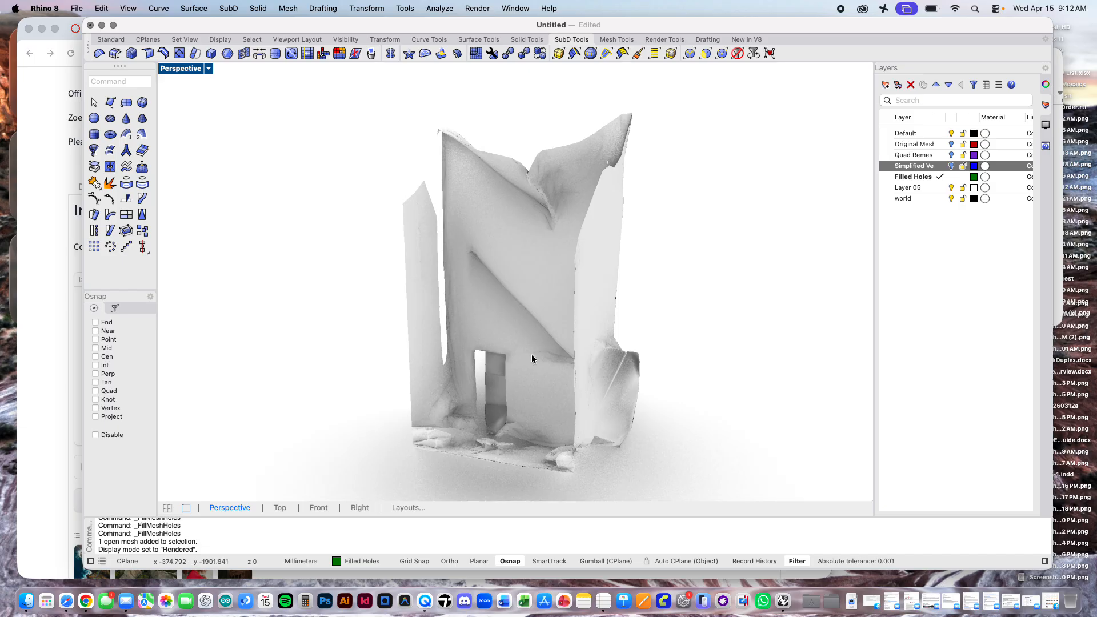
pyautogui.hscroll(-10, 531, 354)
pyautogui.hscroll(-5, 531, 354)
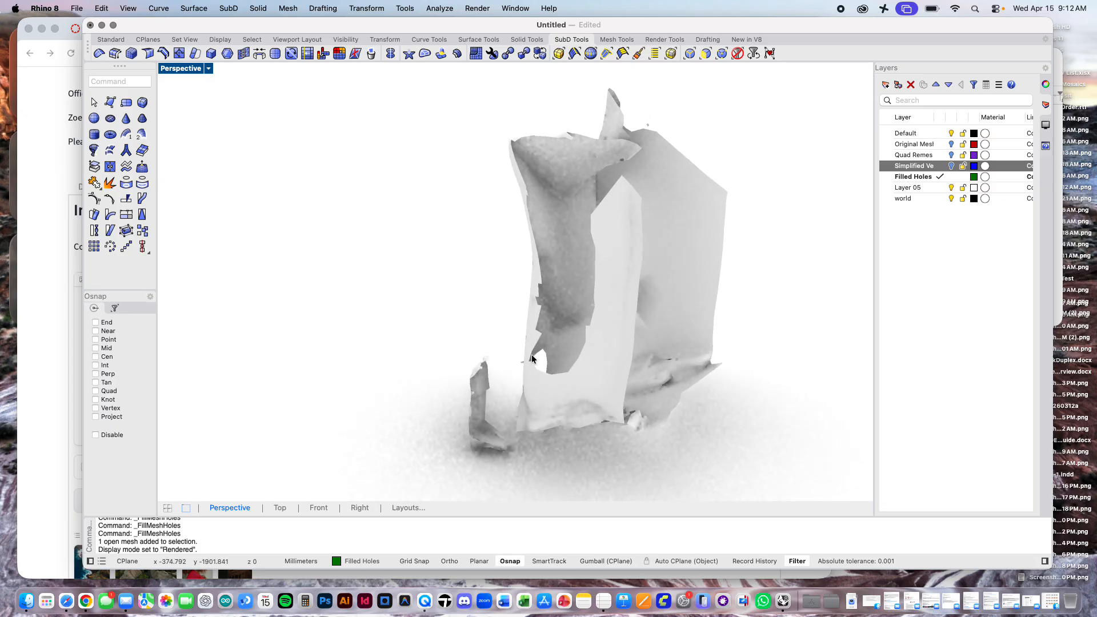
# Step: Set the Perspective viewport to Wireframe display and check whether the detached piece belongs to the main mesh
pyautogui.click(209, 69)
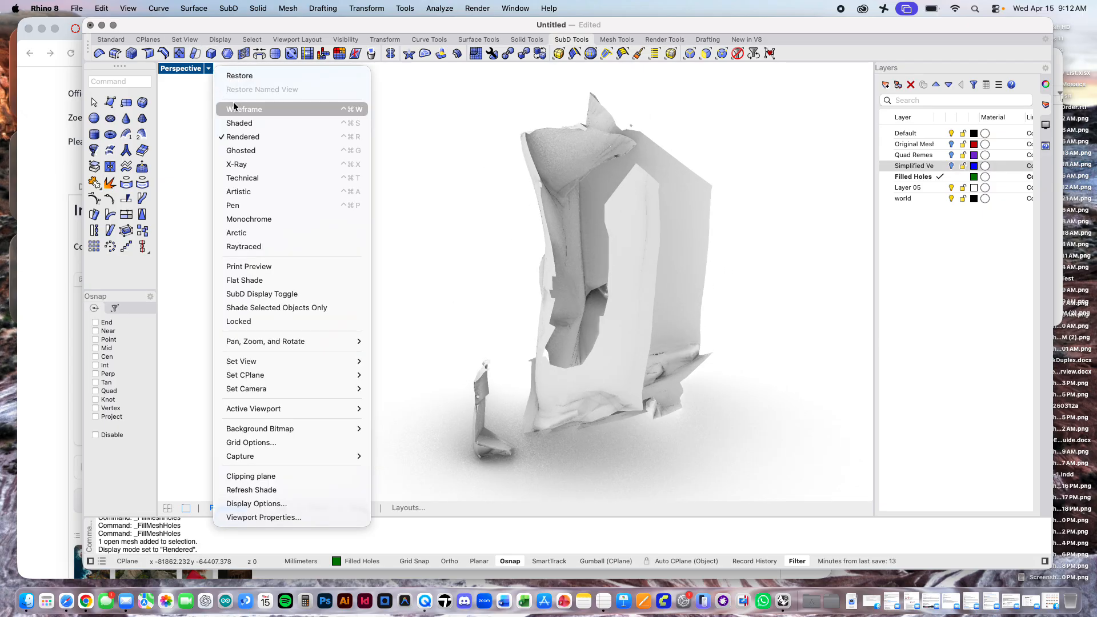
pyautogui.click(236, 104)
pyautogui.scroll(10, 534, 457)
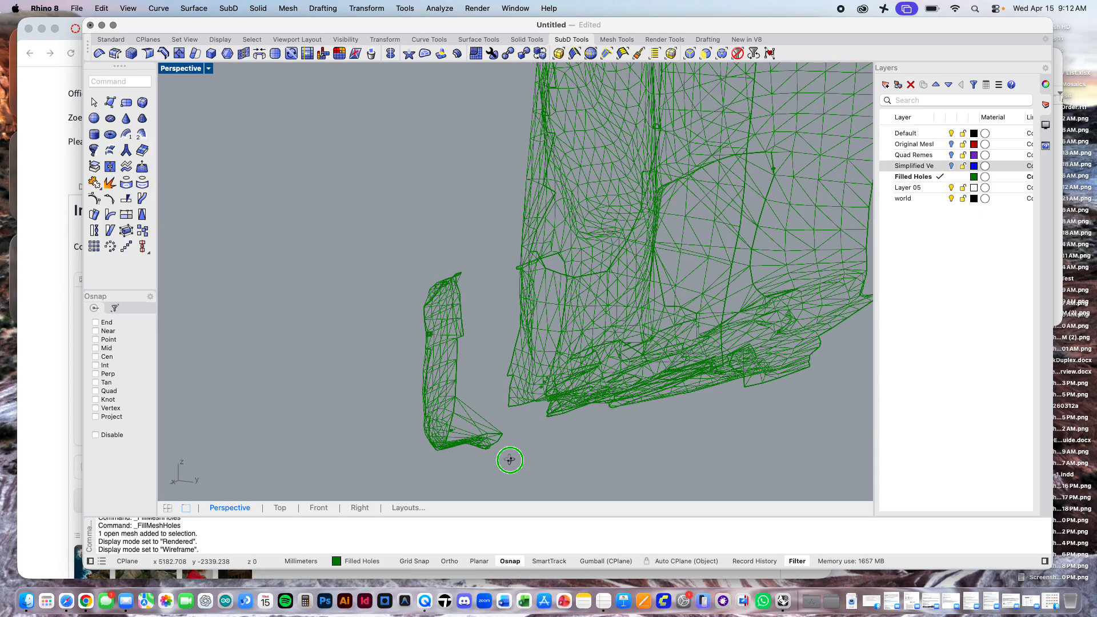
pyautogui.click(448, 400)
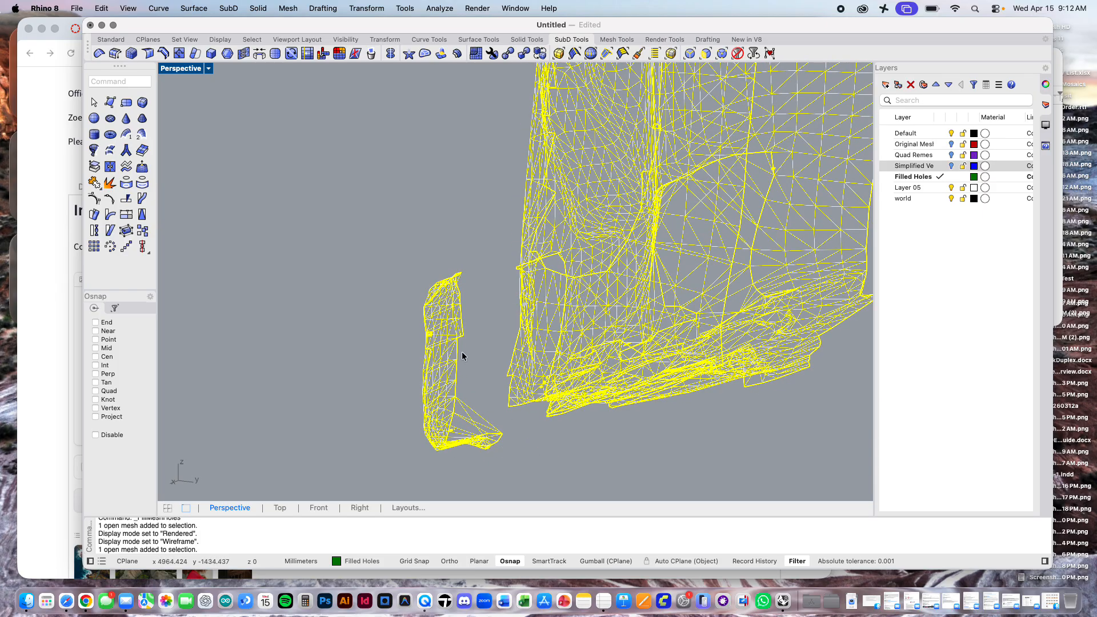
pyautogui.click(483, 315)
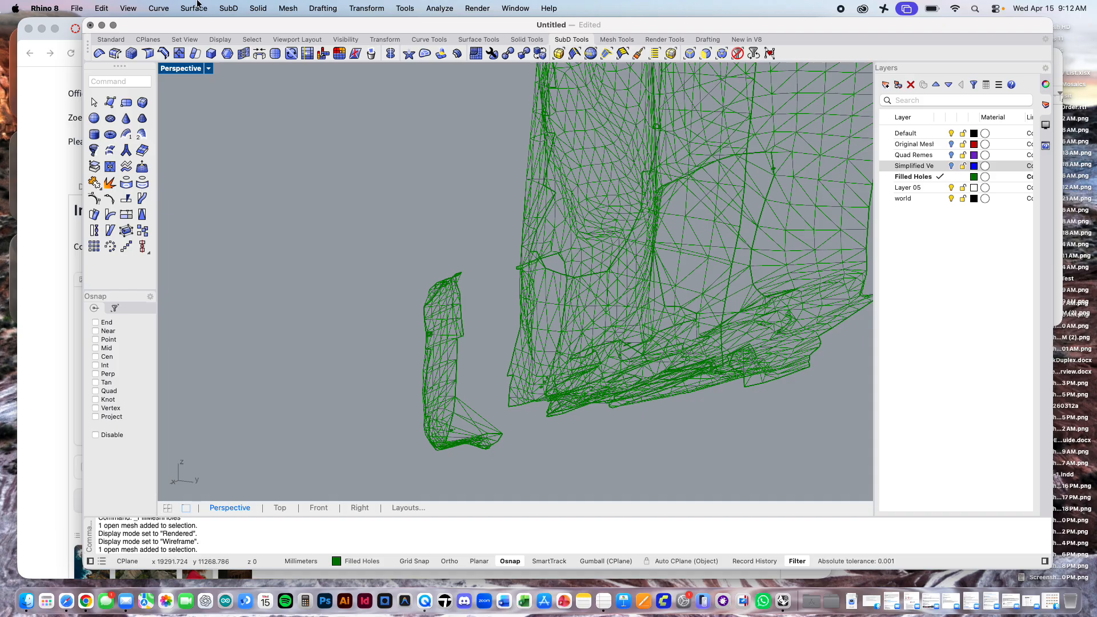
# Step: Delete all mesh faces of the detached piece standing apart from the main body of the green mesh
pyautogui.click(288, 8)
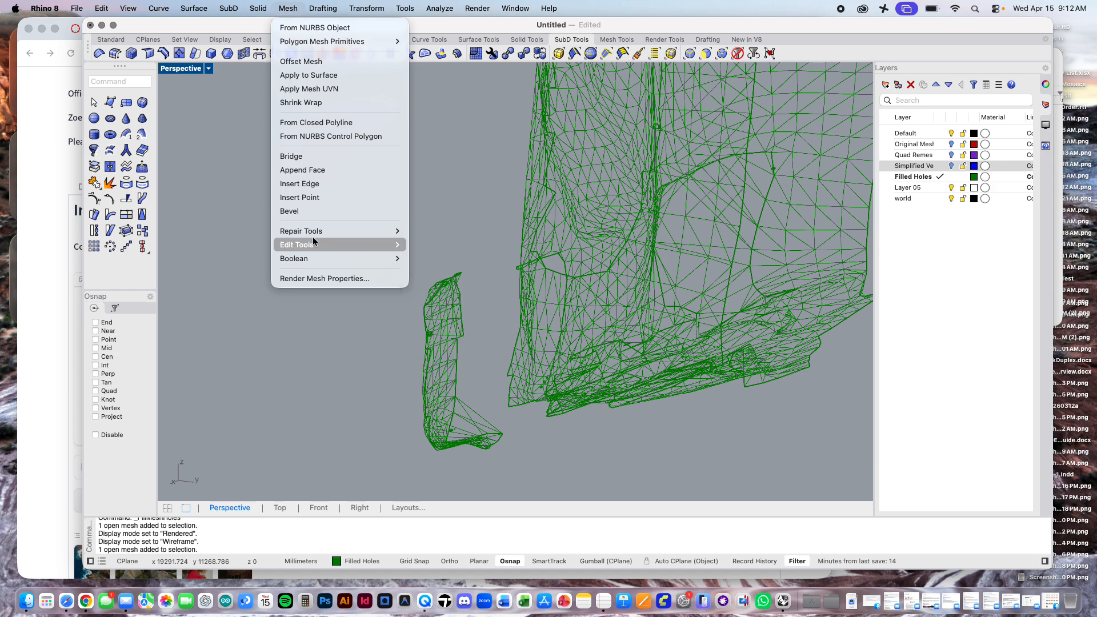
pyautogui.moveTo(319, 236)
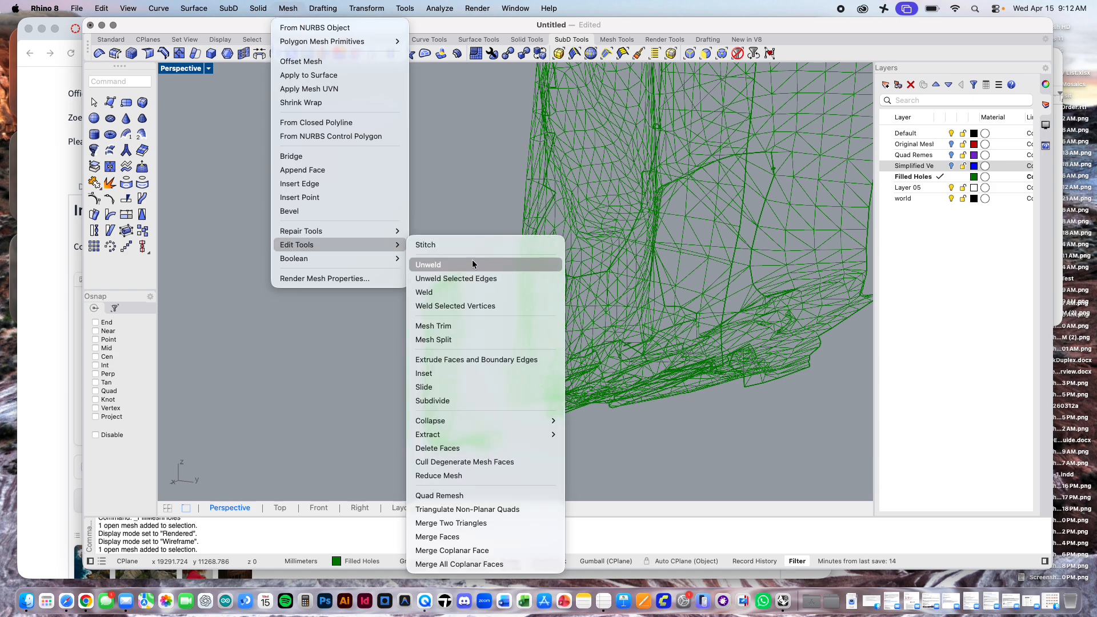
pyautogui.click(464, 447)
pyautogui.moveTo(485, 318)
pyautogui.mouseDown(button='right')
pyautogui.moveTo(480, 274)
pyautogui.moveTo(497, 223)
pyautogui.moveTo(482, 177)
pyautogui.moveTo(482, 318)
pyautogui.moveTo(469, 327)
pyautogui.mouseUp(button='right')
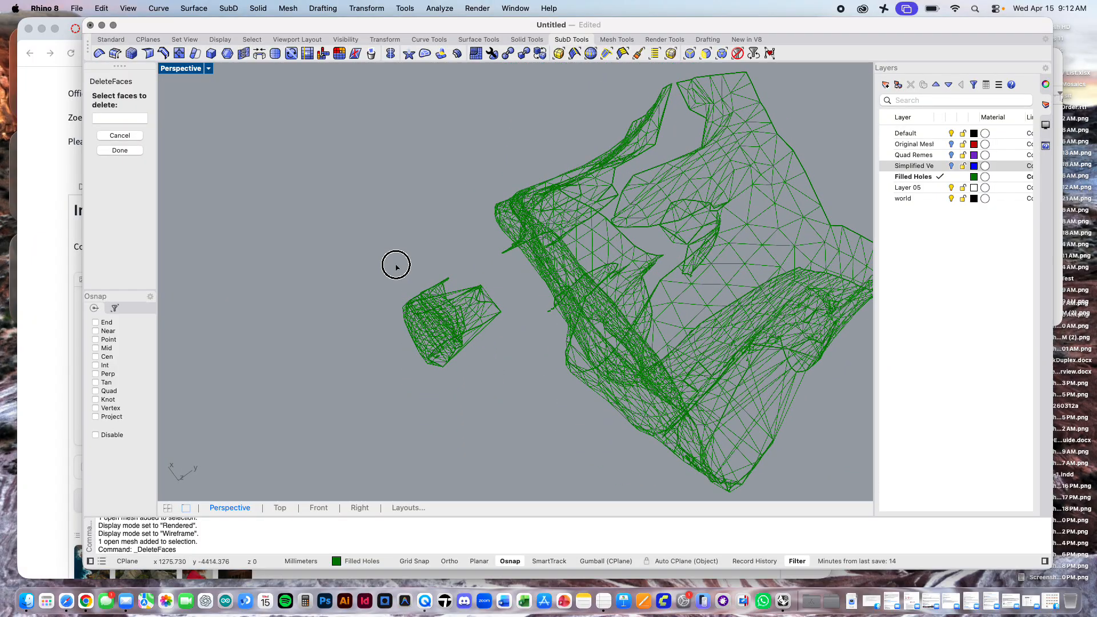
pyautogui.moveTo(396, 265); pyautogui.dragTo(507, 421)
pyautogui.press('Return')
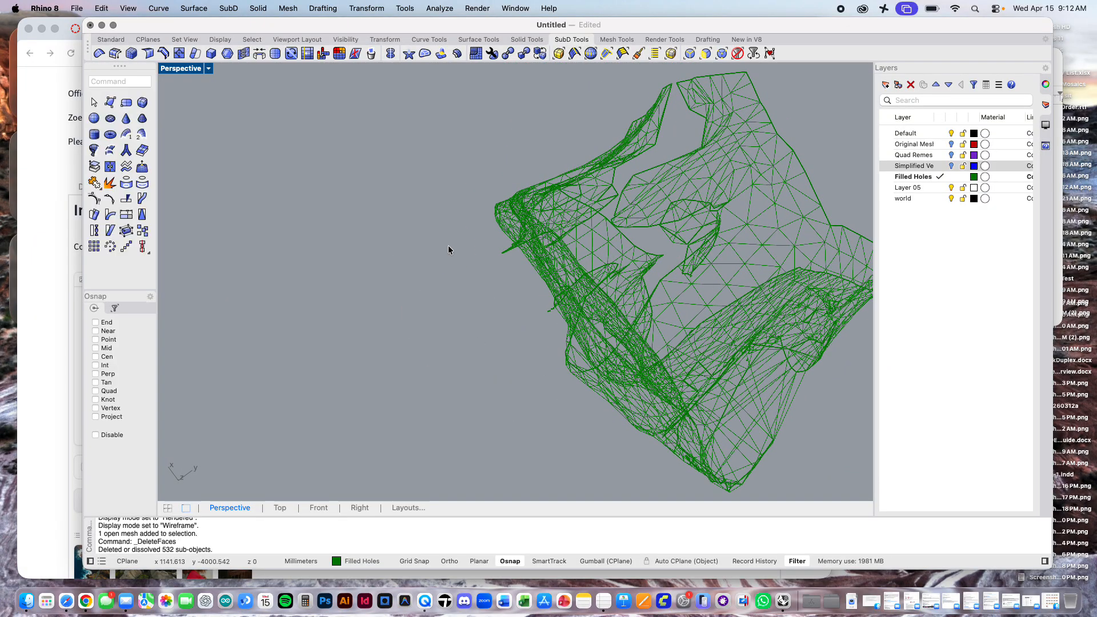
# Step: Delete the small stray faces sticking out along the pointed panel's edge in the tall narrow gap
pyautogui.moveTo(448, 247); pyautogui.dragTo(311, 216, button='right')
pyautogui.scroll(5, 343, 210)
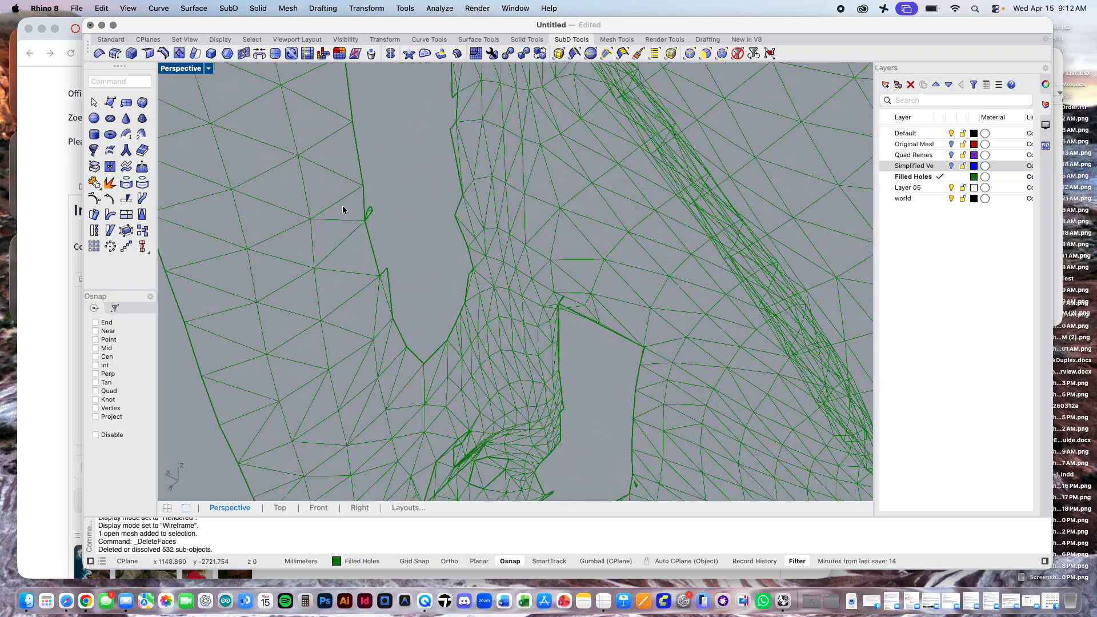
pyautogui.moveTo(423, 198); pyautogui.dragTo(403, 236)
pyautogui.rightClick(428, 233)
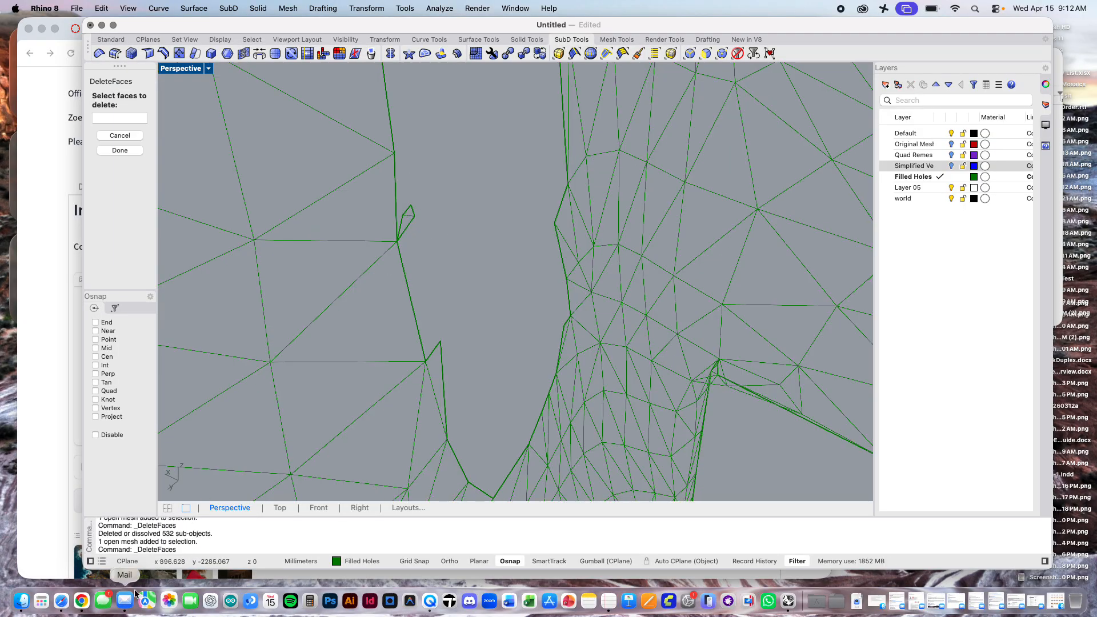
pyautogui.click(412, 228)
pyautogui.click(467, 255)
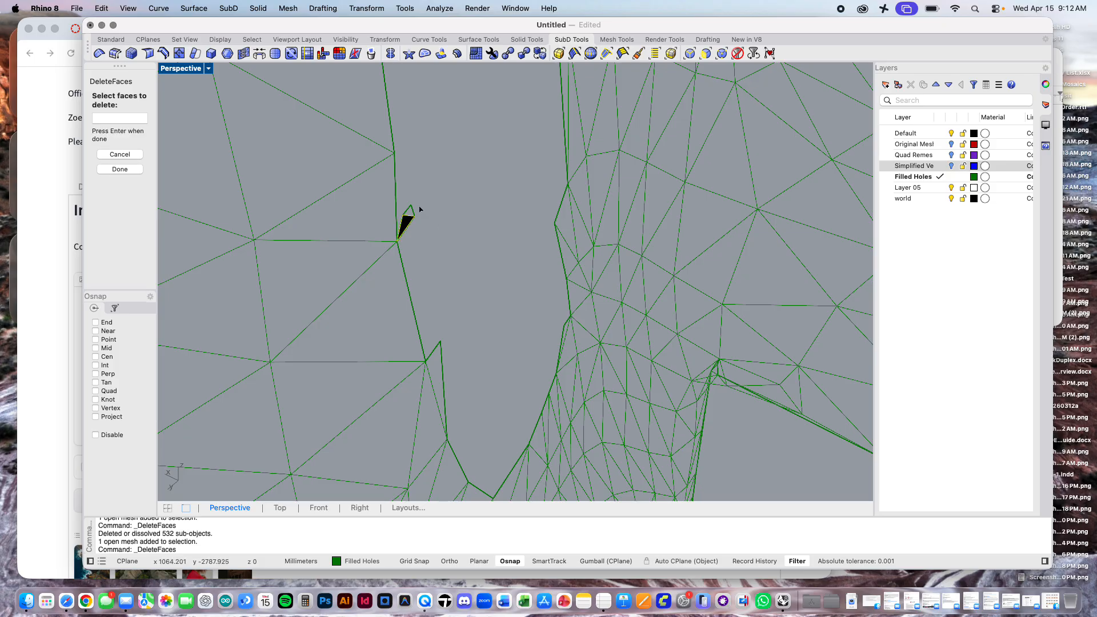
pyautogui.click(410, 222)
pyautogui.click(460, 234)
pyautogui.click(438, 354)
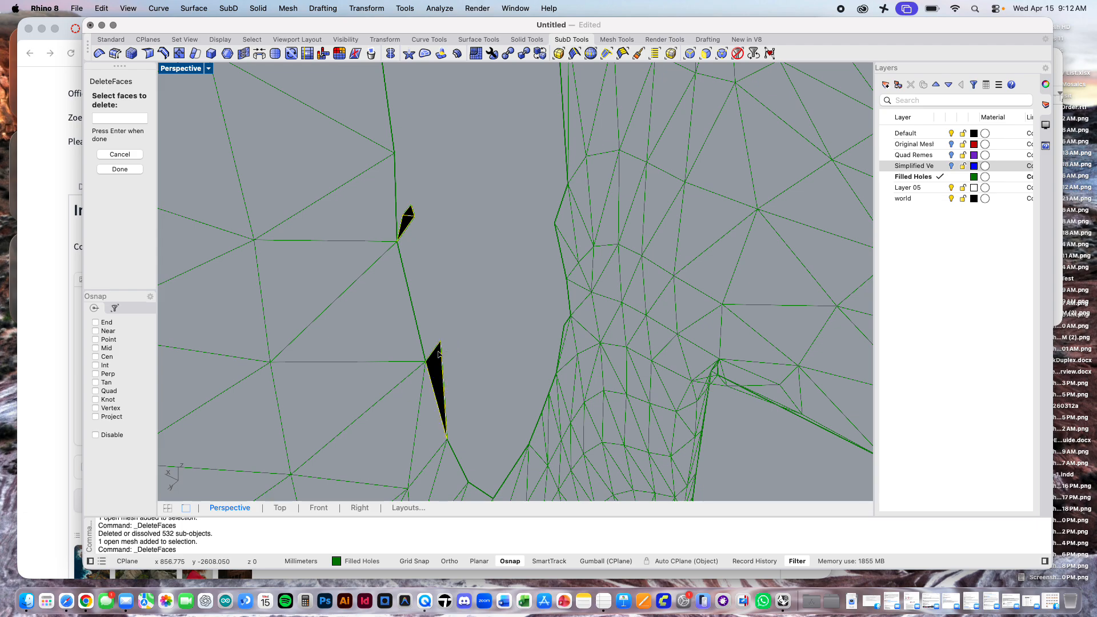
pyautogui.press('Return')
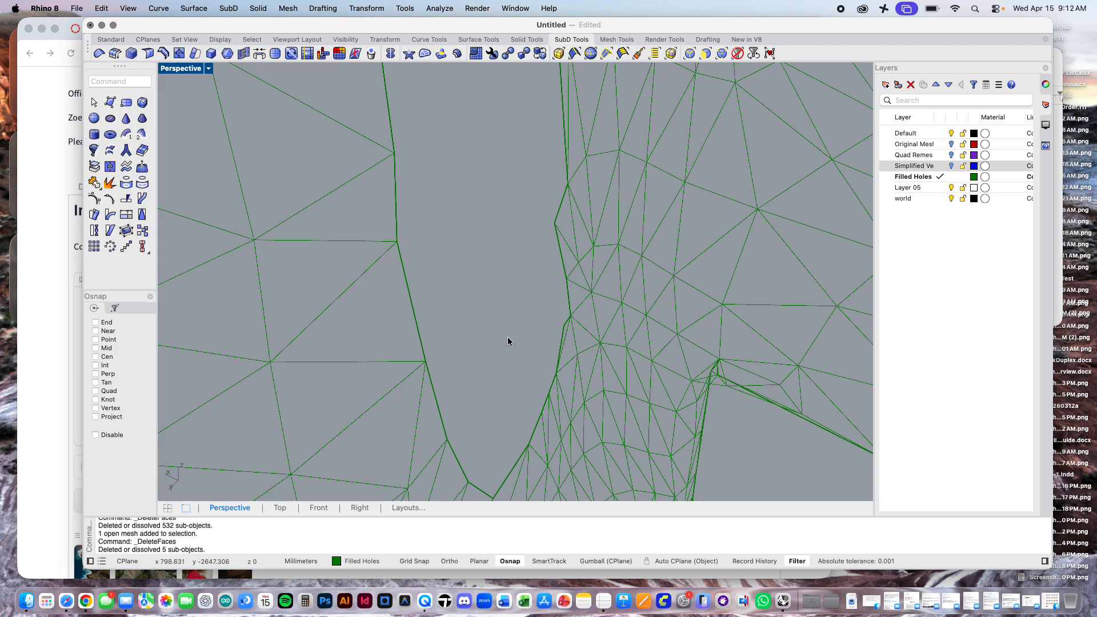
# Step: Delete the faces of the small sliver floating in empty space beside the tall wall section of the green mesh
pyautogui.scroll(-10, 507, 337)
pyautogui.scroll(-2, 507, 341)
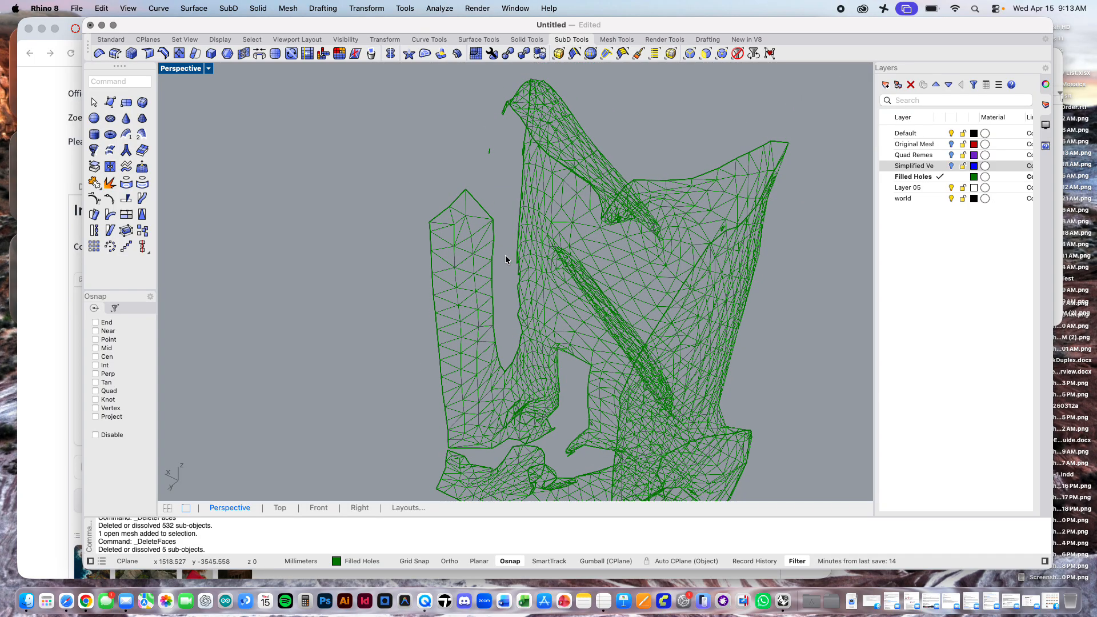
pyautogui.scroll(10, 502, 131)
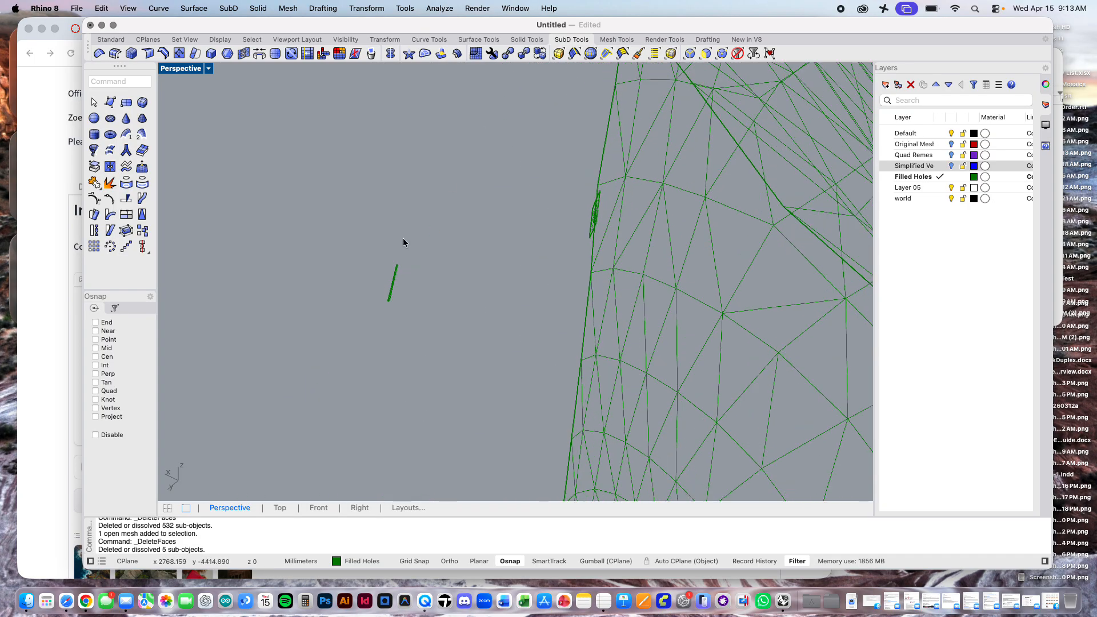
pyautogui.press('Return')
pyautogui.moveTo(372, 243); pyautogui.dragTo(413, 324)
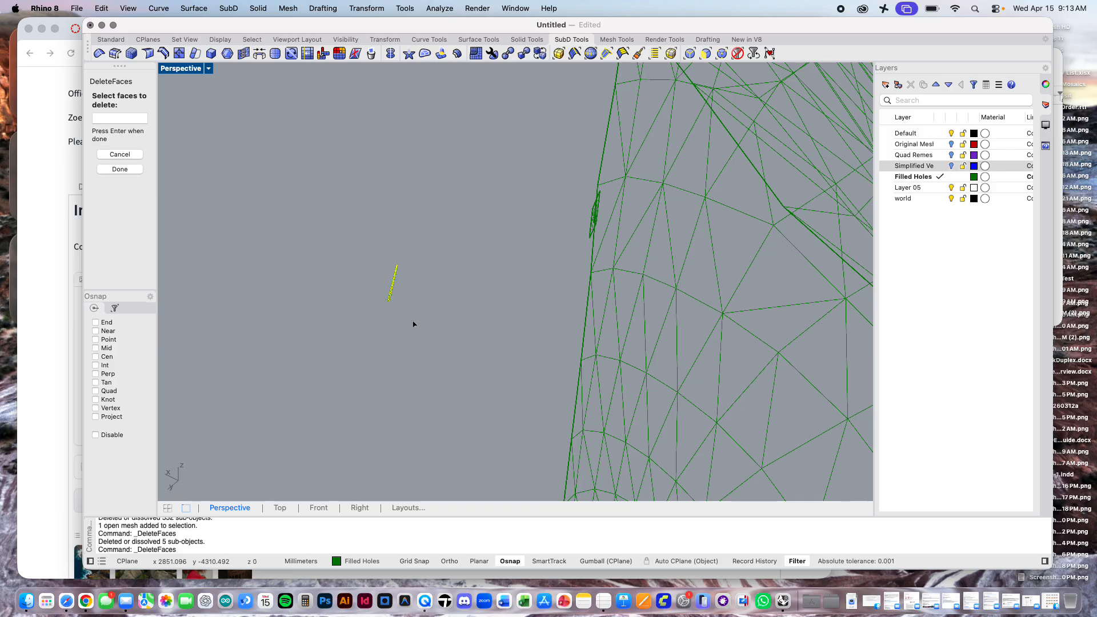
pyautogui.press('Return')
# Step: Delete the narrow cluster of stray faces overlapping the wall section's vertical outer edge
pyautogui.scroll(5, 616, 200)
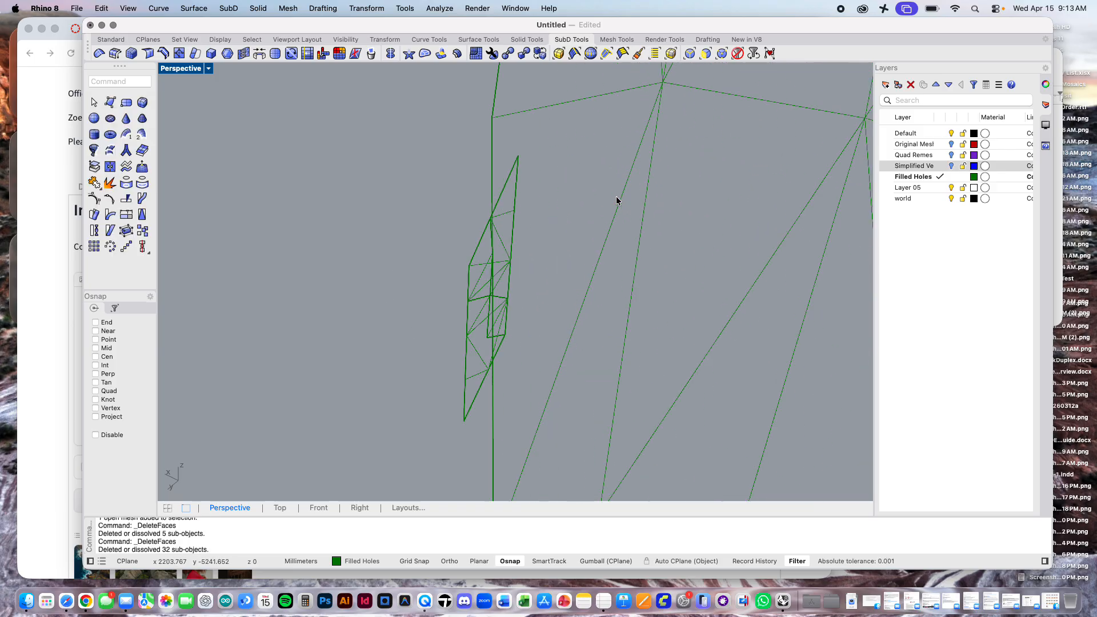
pyautogui.press('Return')
pyautogui.moveTo(437, 137); pyautogui.dragTo(537, 431)
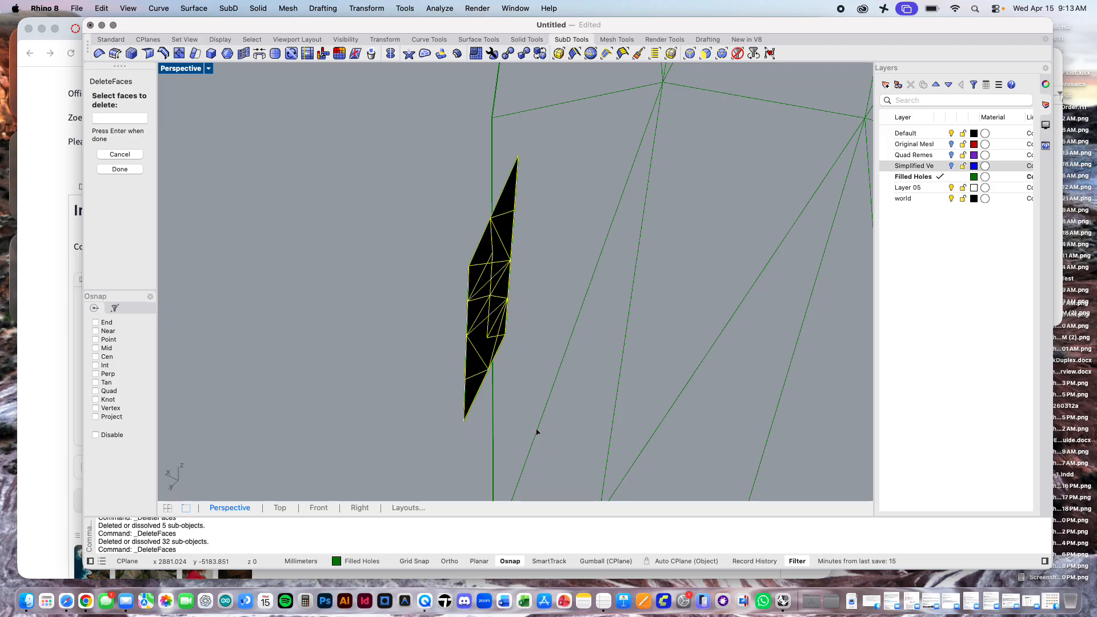
pyautogui.press('Return')
# Step: Delete the small diamond-shaped cluster of stray faces on the edge of the filled area in the wall corner
pyautogui.scroll(-5, 513, 382)
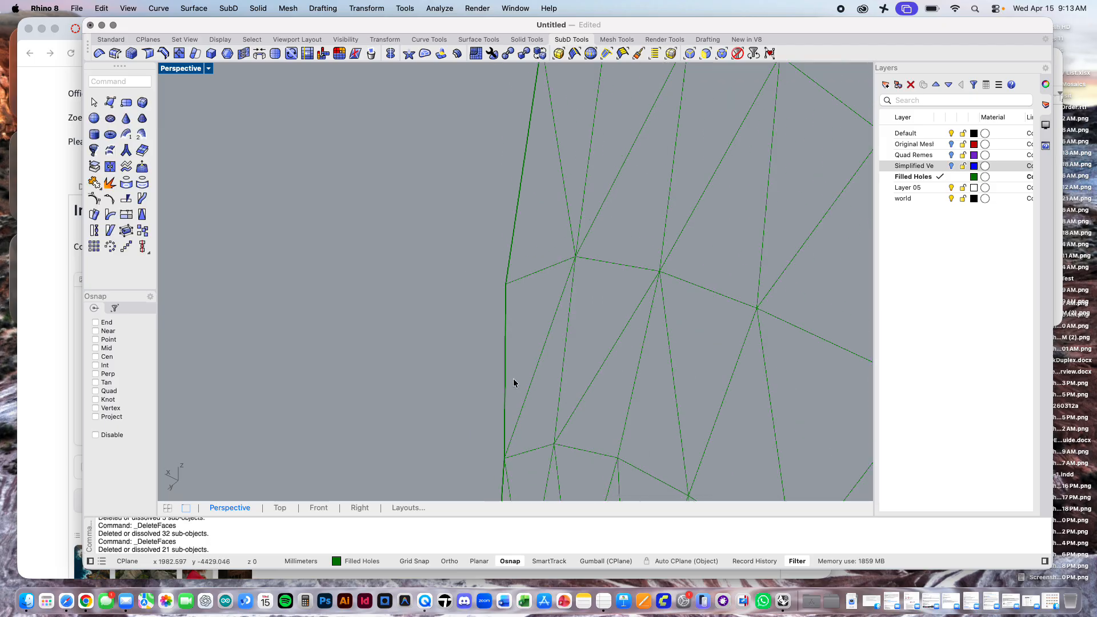
pyautogui.scroll(-2, 513, 381)
pyautogui.scroll(10, 485, 360)
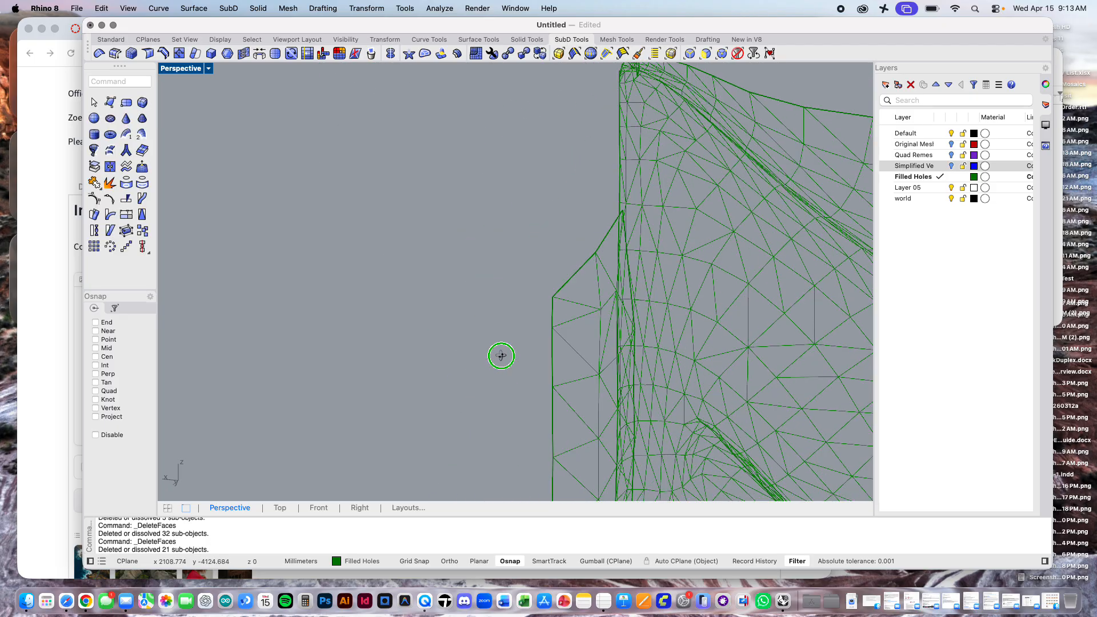
pyautogui.moveTo(486, 357); pyautogui.dragTo(321, 425, button='right')
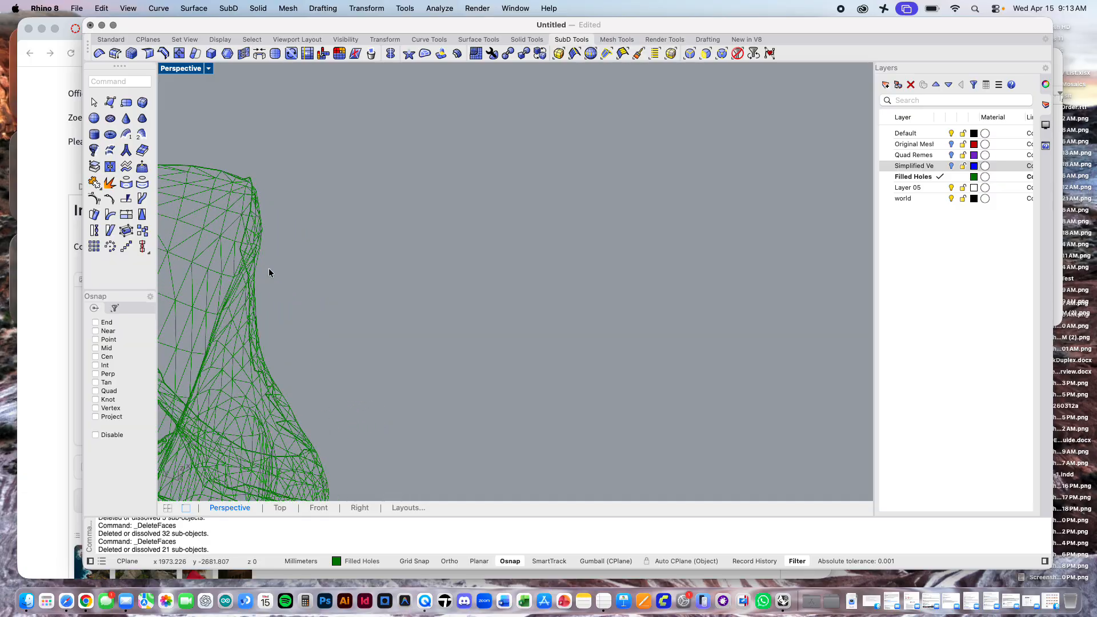
pyautogui.keyDown('shift'); pyautogui.moveTo(269, 271); pyautogui.dragTo(594, 122, button='right'); pyautogui.keyUp('shift')
pyautogui.moveTo(616, 289); pyautogui.dragTo(617, 110, button='right')
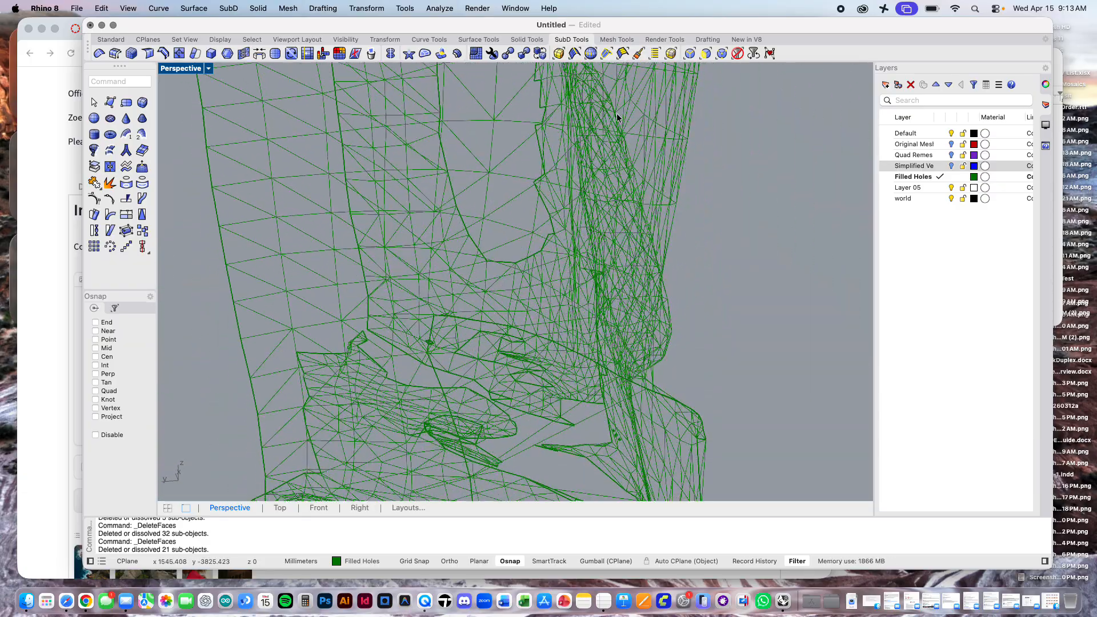
pyautogui.moveTo(633, 309); pyautogui.dragTo(697, 159, button='right')
pyautogui.scroll(5, 565, 289)
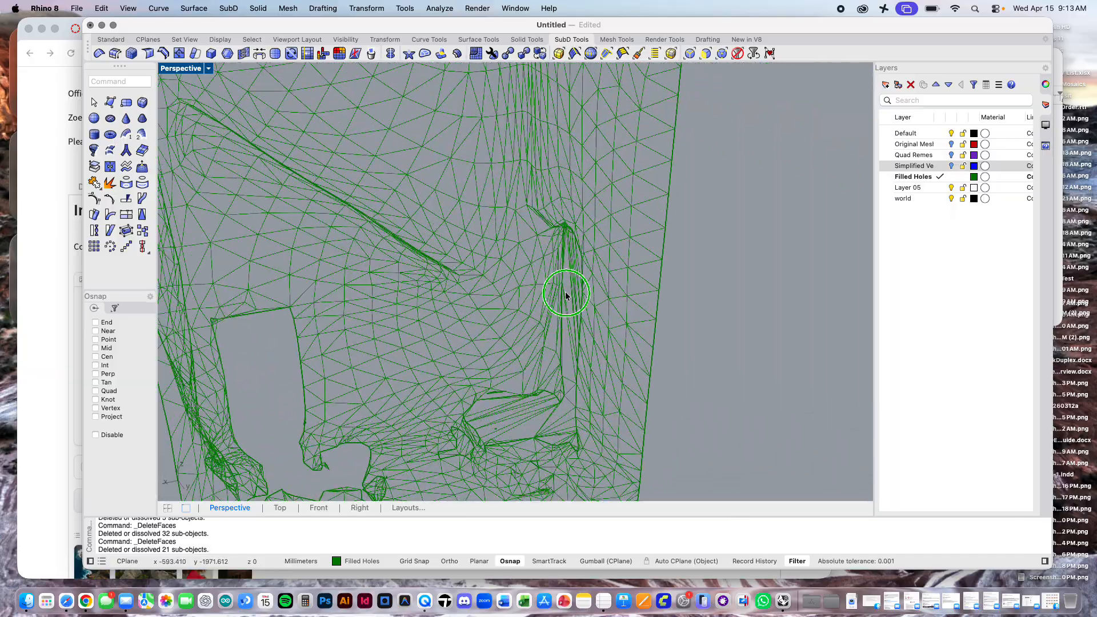
pyautogui.scroll(10, 625, 269)
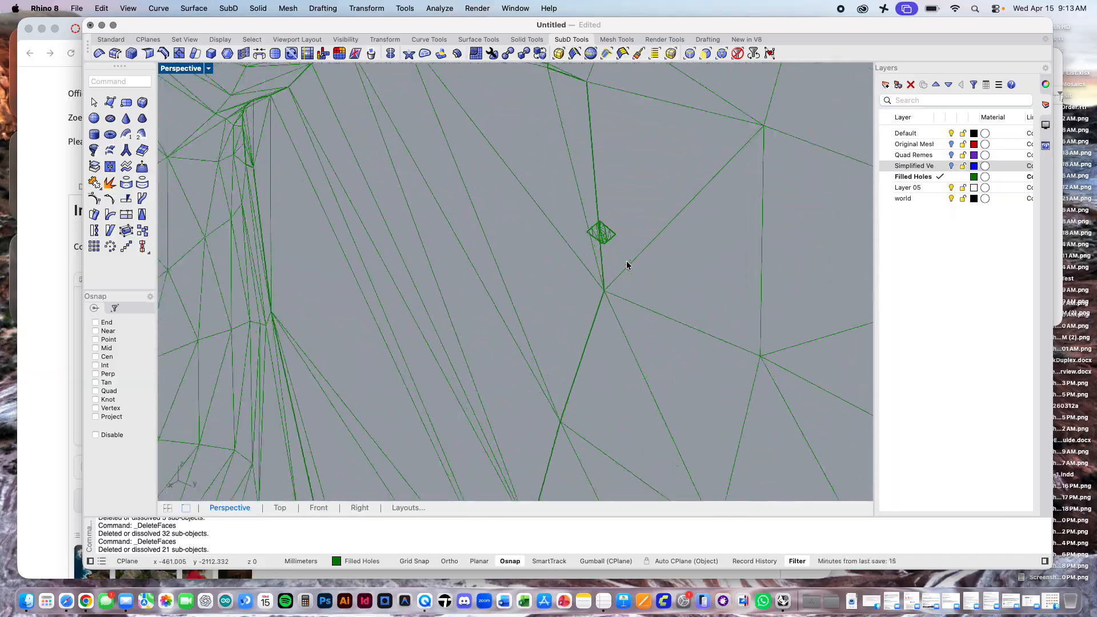
pyautogui.scroll(3, 626, 265)
pyautogui.moveTo(458, 118); pyautogui.dragTo(609, 209)
pyautogui.press('Return')
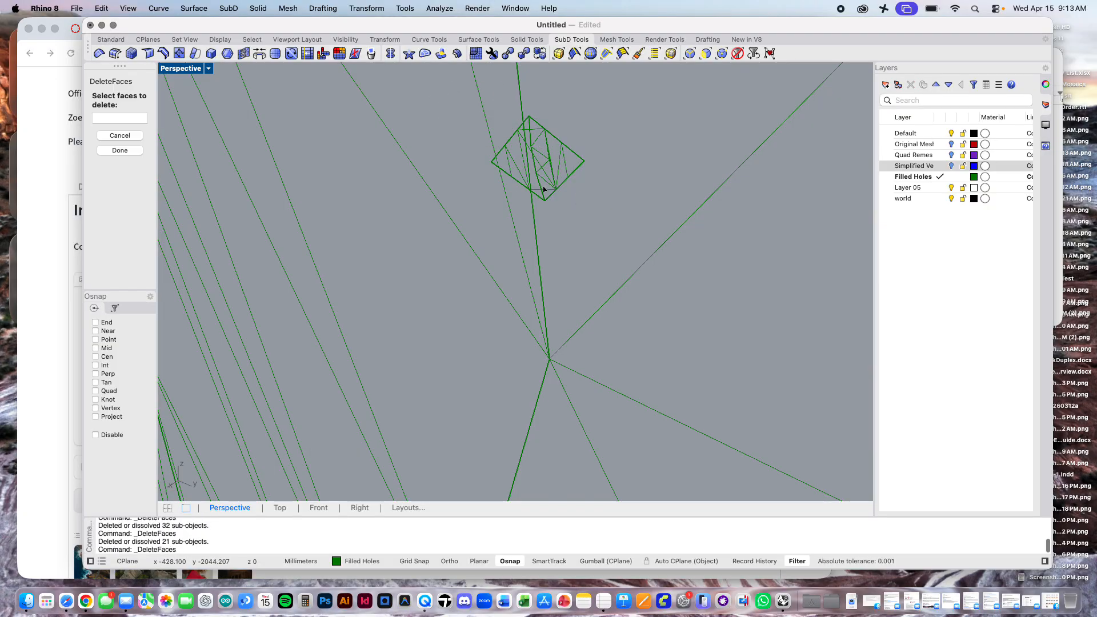
pyautogui.moveTo(446, 106); pyautogui.dragTo(606, 224)
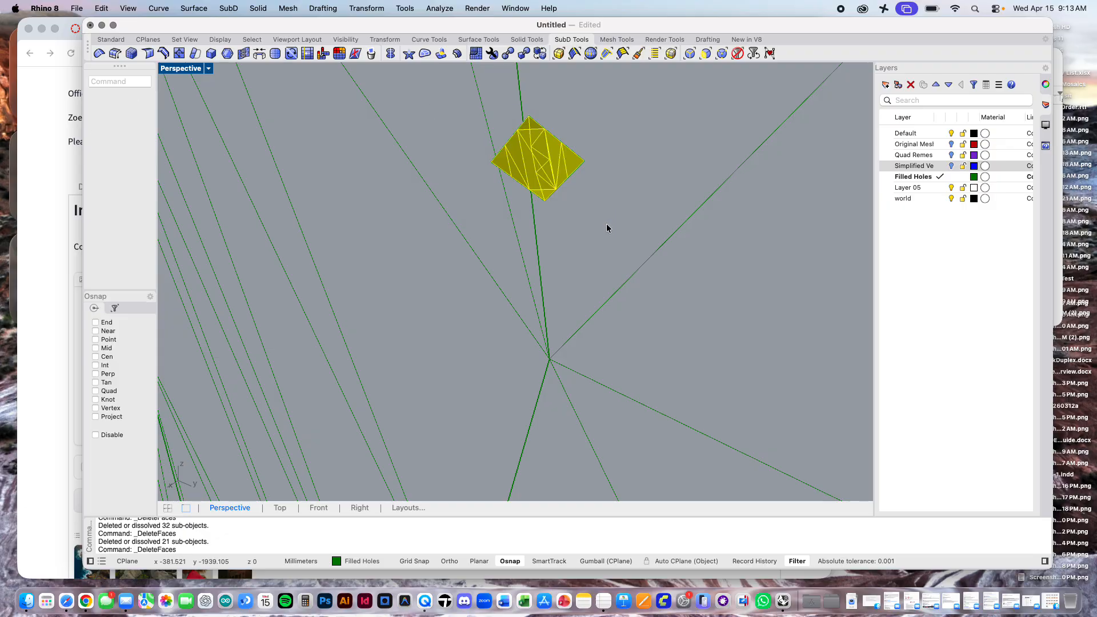
pyautogui.press('Return')
# Step: Delete the small pointed group of detached faces beside the hooked tip at the curved floor opening
pyautogui.scroll(-3, 605, 224)
pyautogui.scroll(-5, 607, 227)
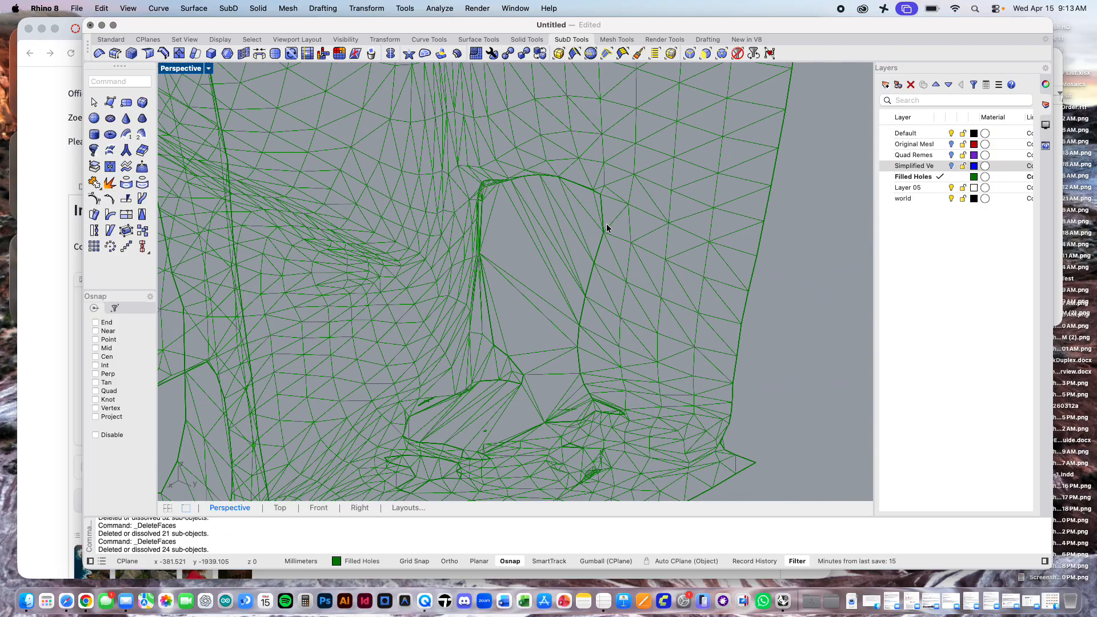
pyautogui.scroll(3, 605, 343)
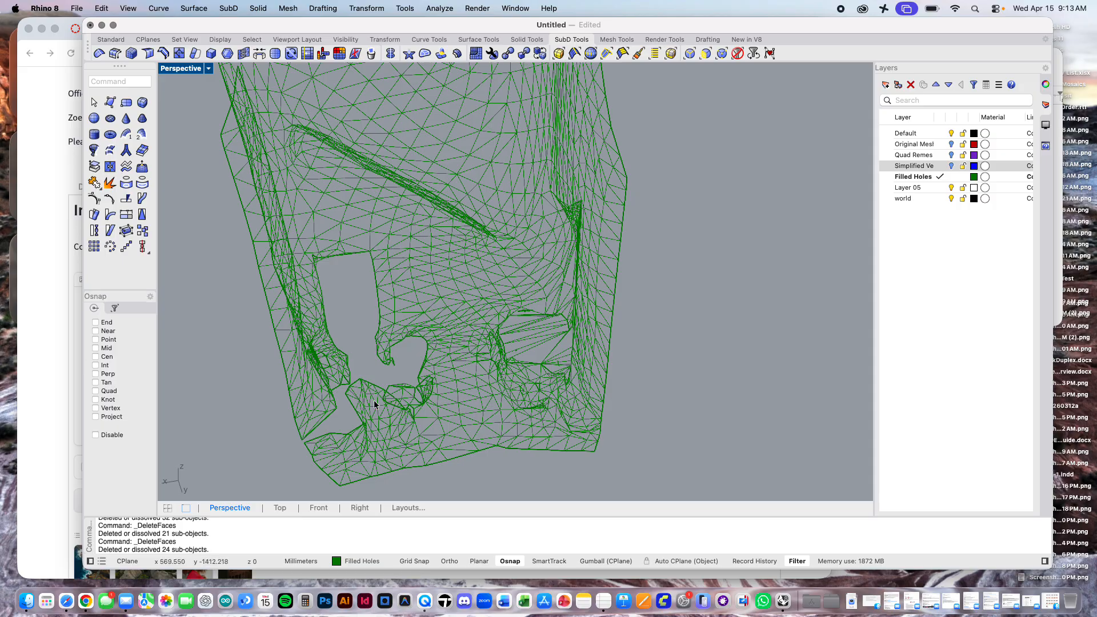
pyautogui.scroll(3, 345, 424)
pyautogui.scroll(3, 345, 423)
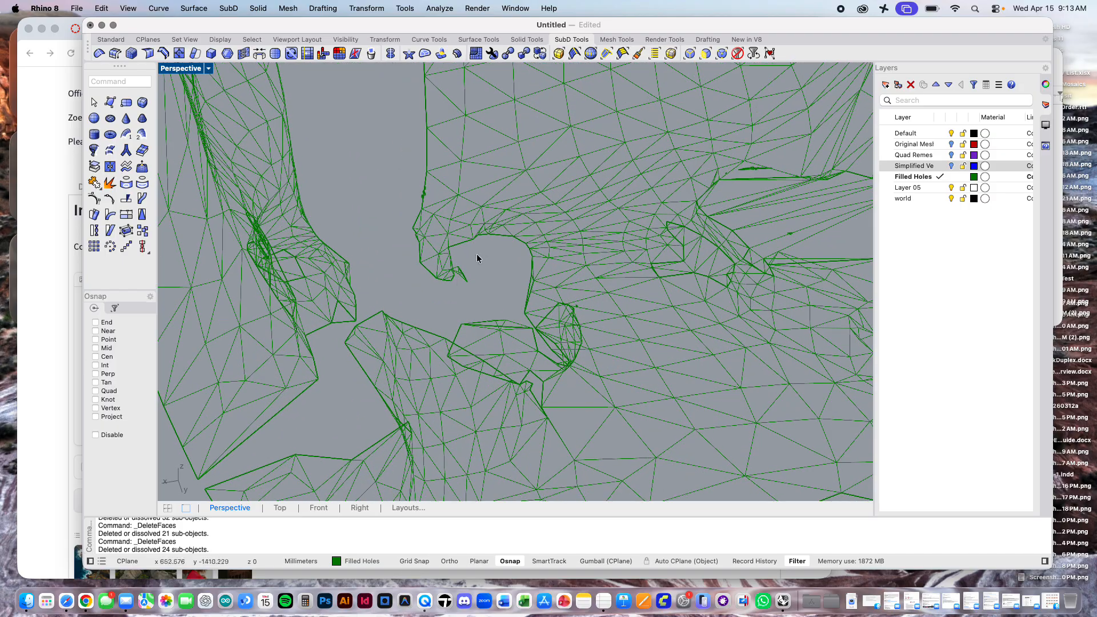
pyautogui.scroll(6, 449, 289)
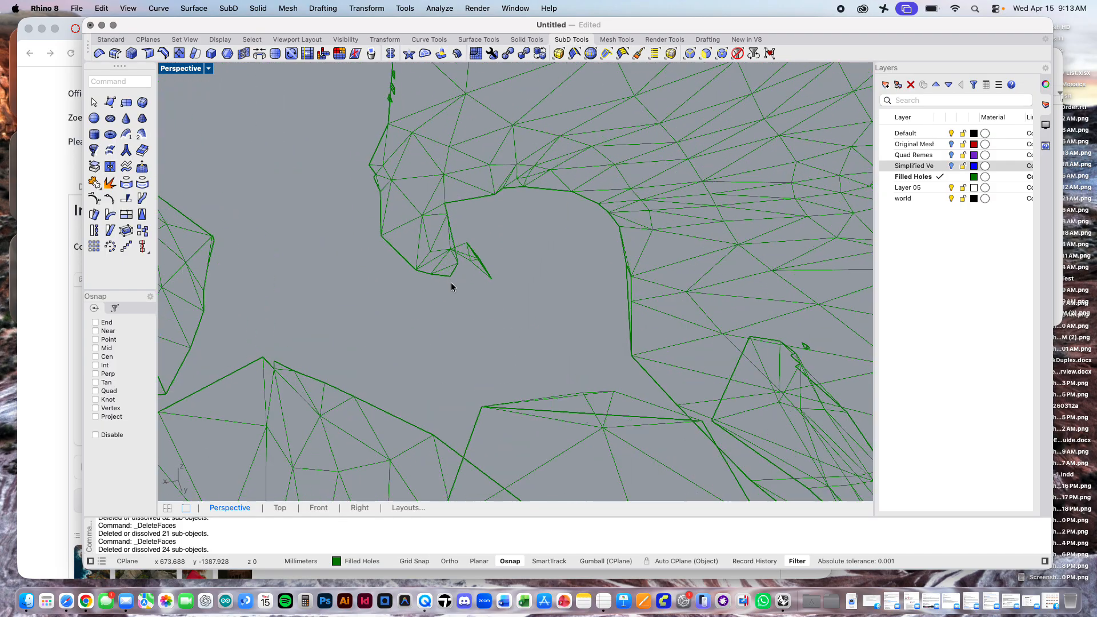
pyautogui.press('Return')
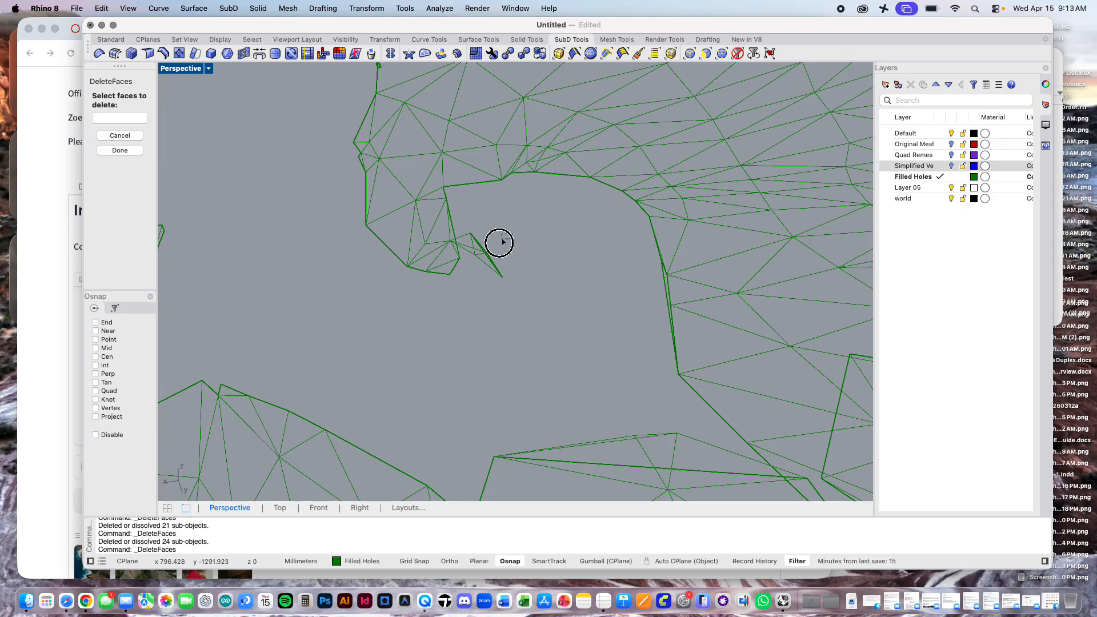
pyautogui.moveTo(506, 234); pyautogui.dragTo(468, 280)
pyautogui.press('Return')
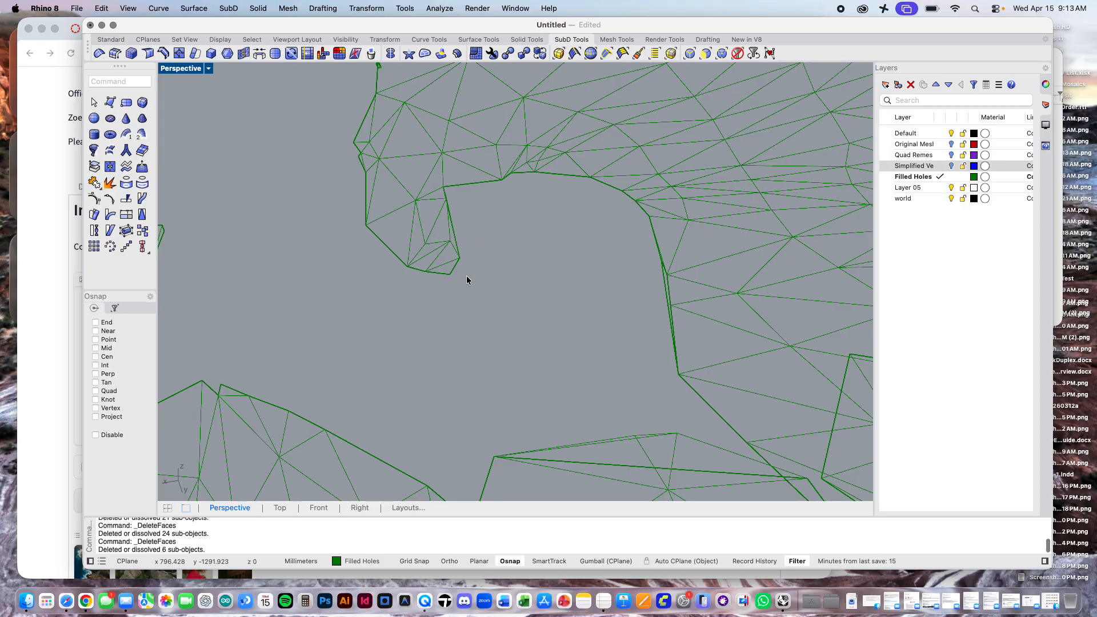
pyautogui.scroll(-5, 467, 280)
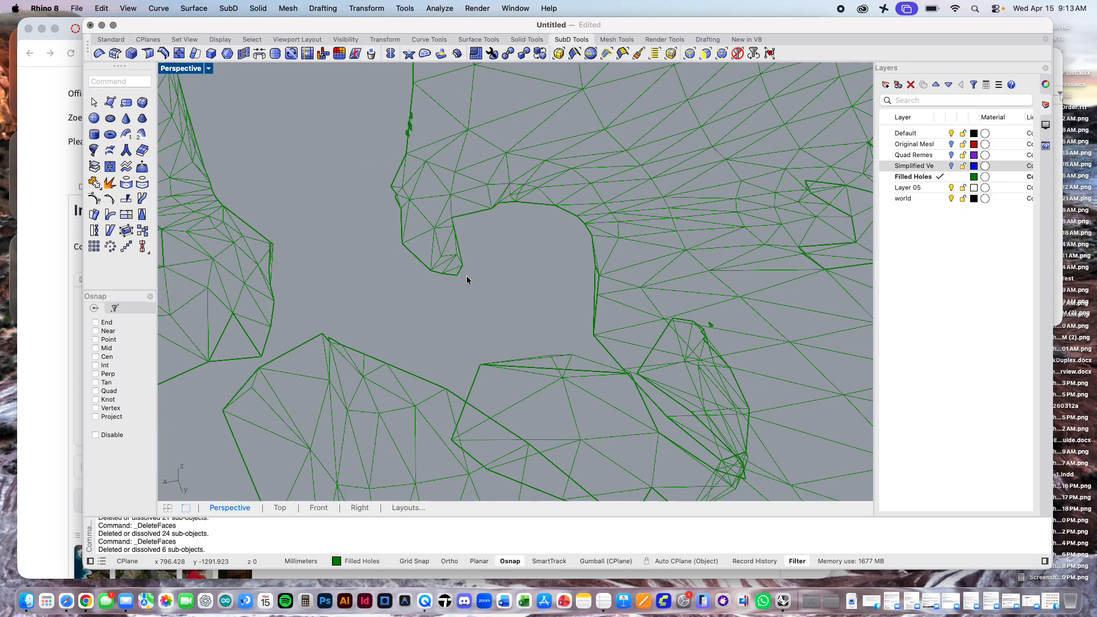
pyautogui.scroll(-2, 466, 280)
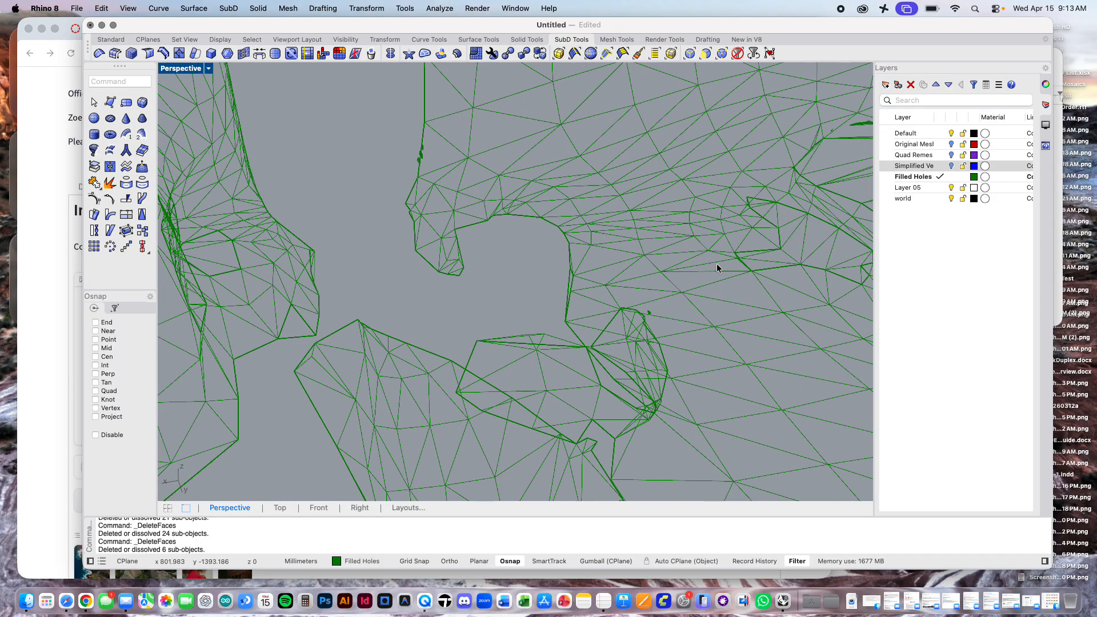
pyautogui.moveTo(711, 330); pyautogui.dragTo(657, 286, button='right')
pyautogui.rightClick(656, 286)
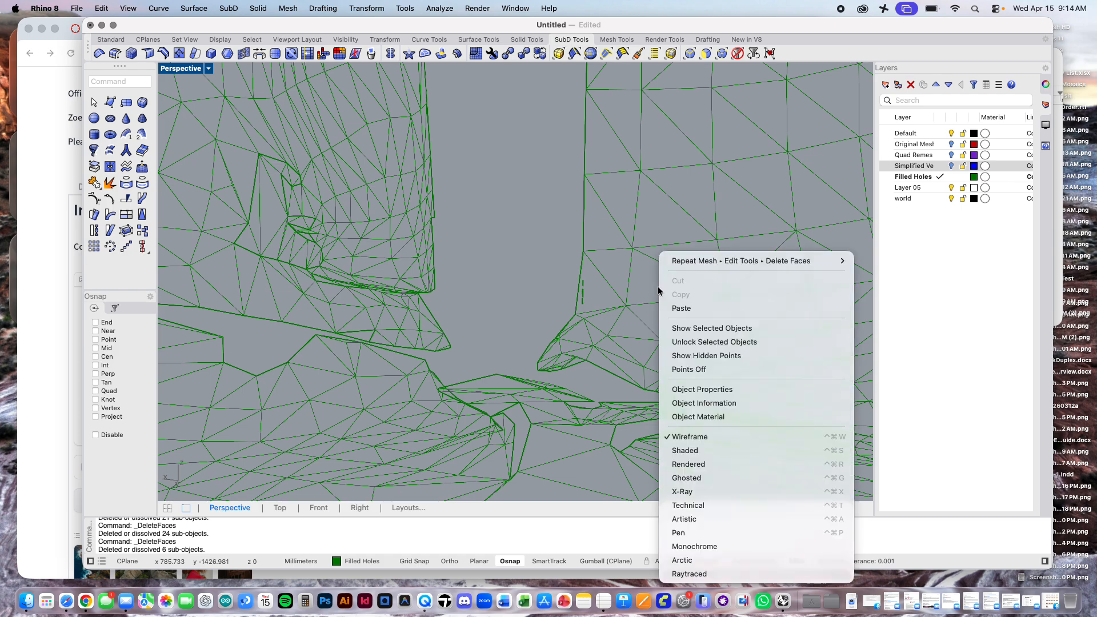
pyautogui.click(703, 402)
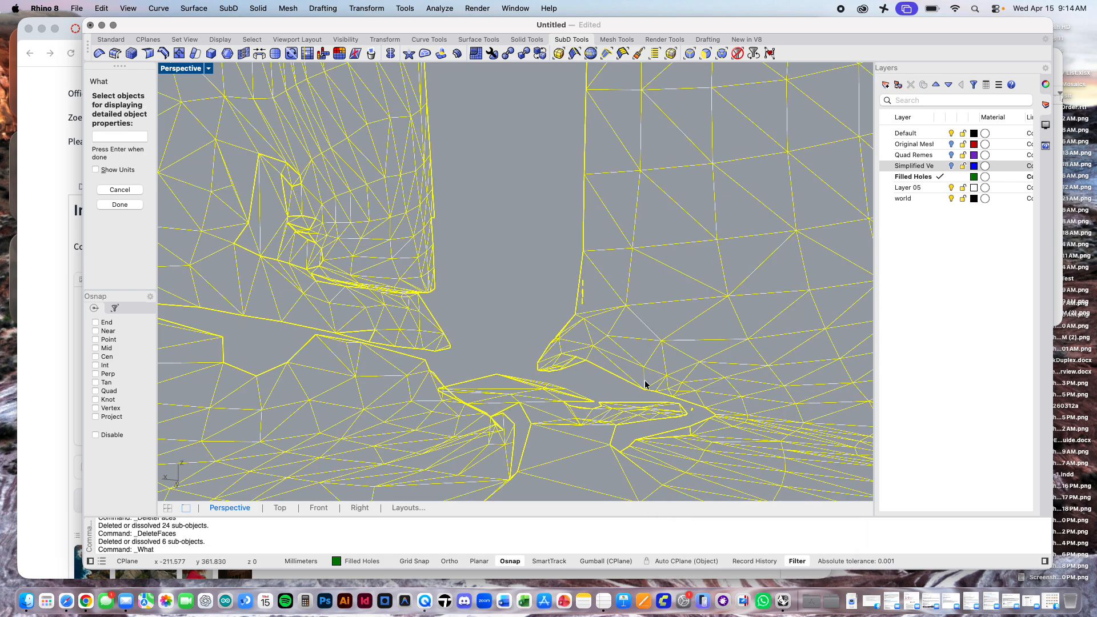
pyautogui.press('Escape')
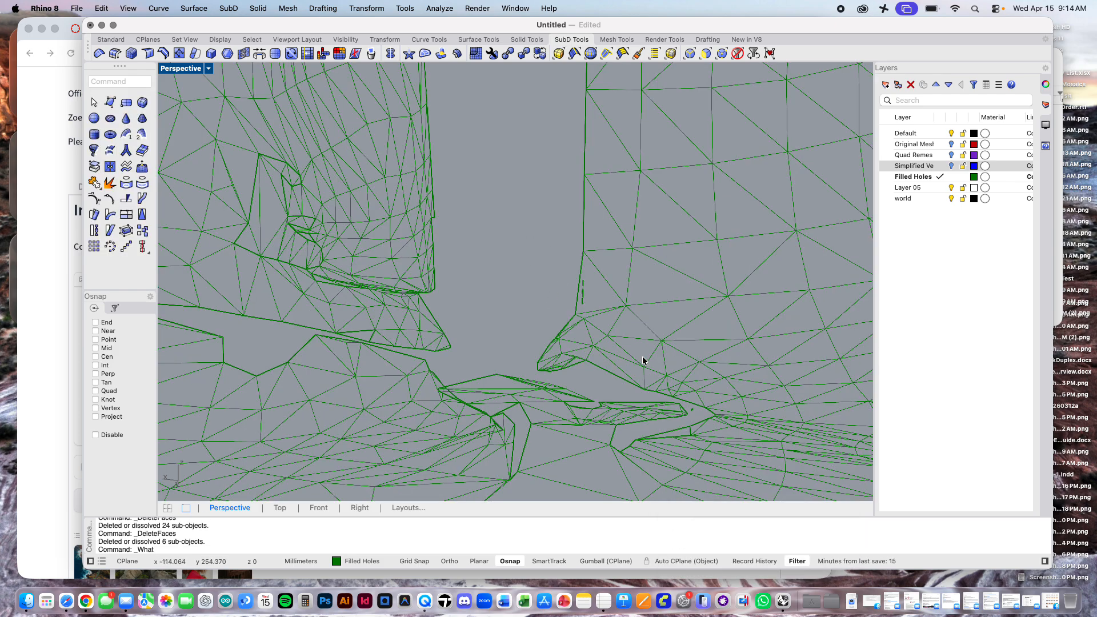
pyautogui.rightClick(678, 402)
pyautogui.scroll(5, 679, 403)
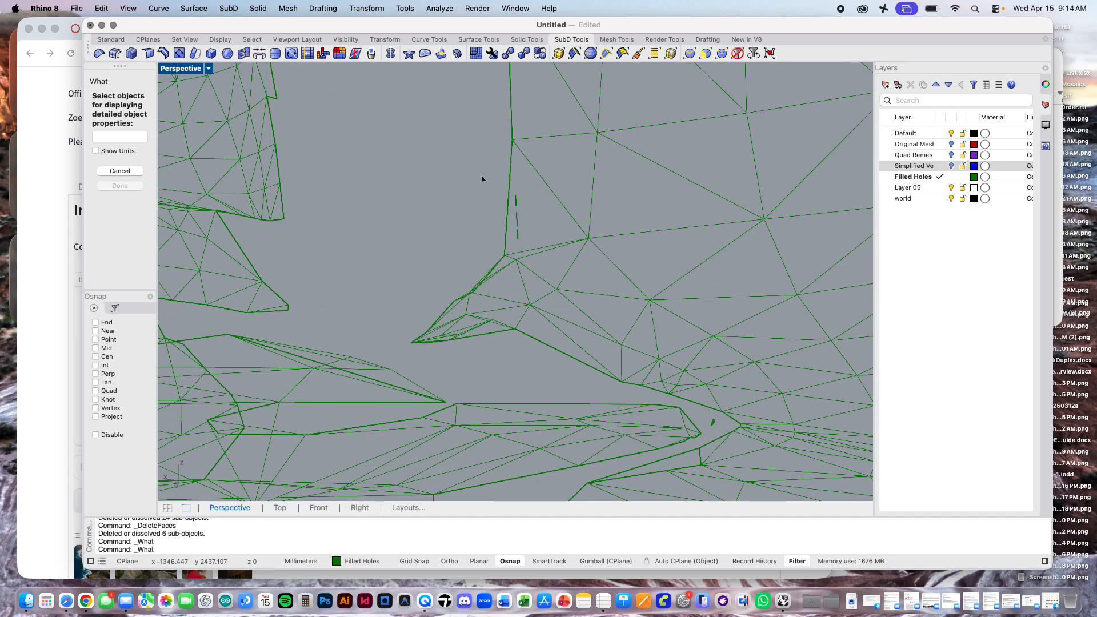
pyautogui.moveTo(489, 182); pyautogui.dragTo(530, 248)
pyautogui.press('Escape')
# Step: Delete the tiny stray faces along the wall's vertical edge above the hooked tip and the speck in the gap below
pyautogui.click(288, 7)
pyautogui.moveTo(315, 252)
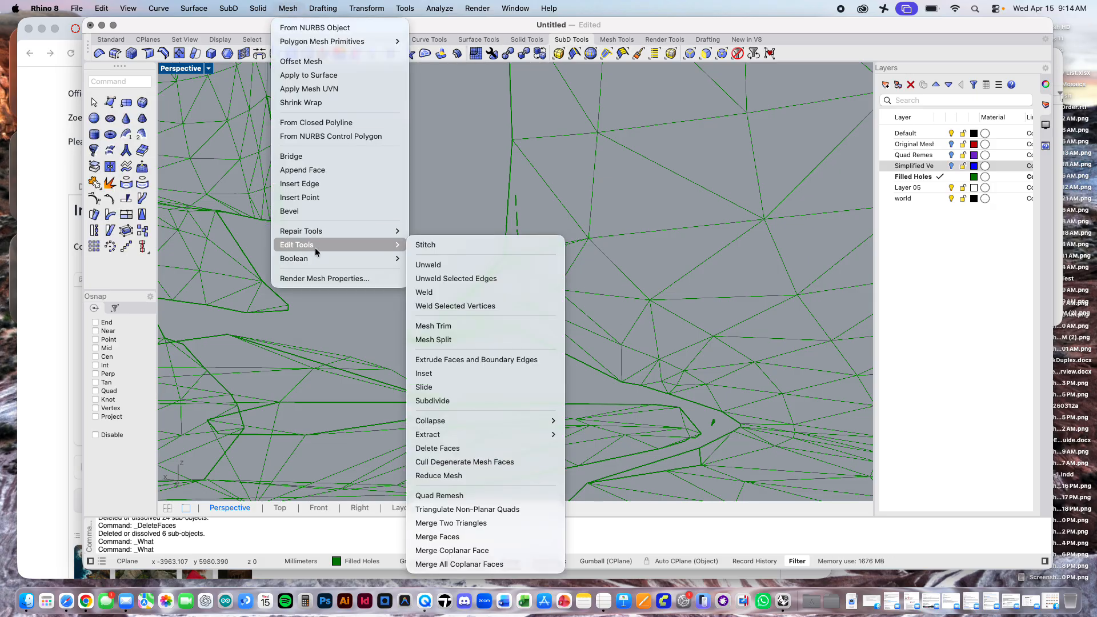
pyautogui.click(440, 448)
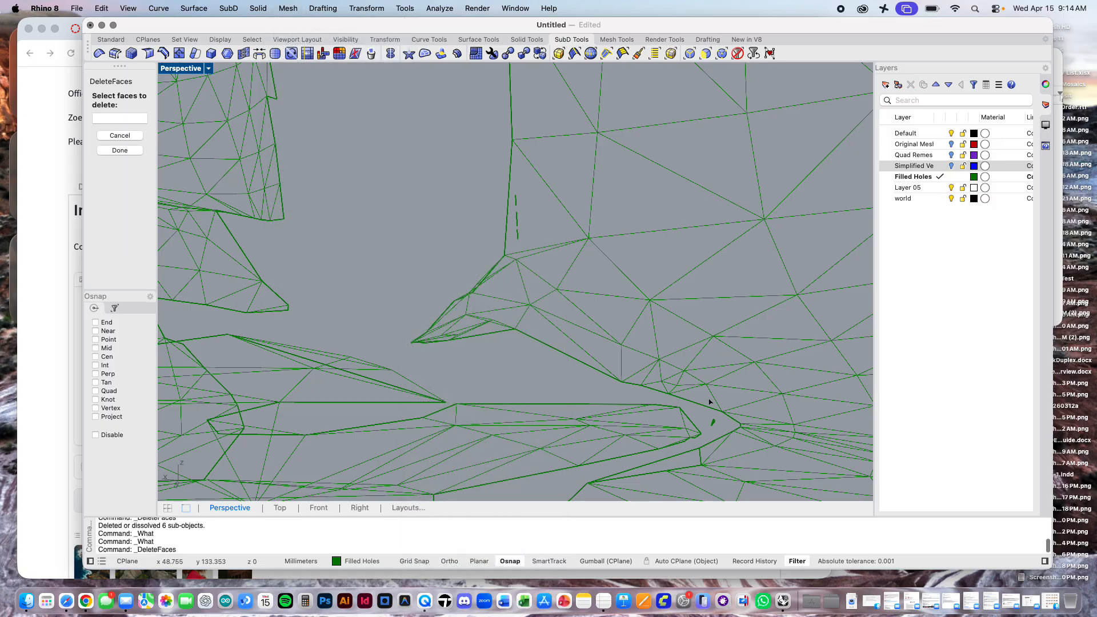
pyautogui.click(713, 425)
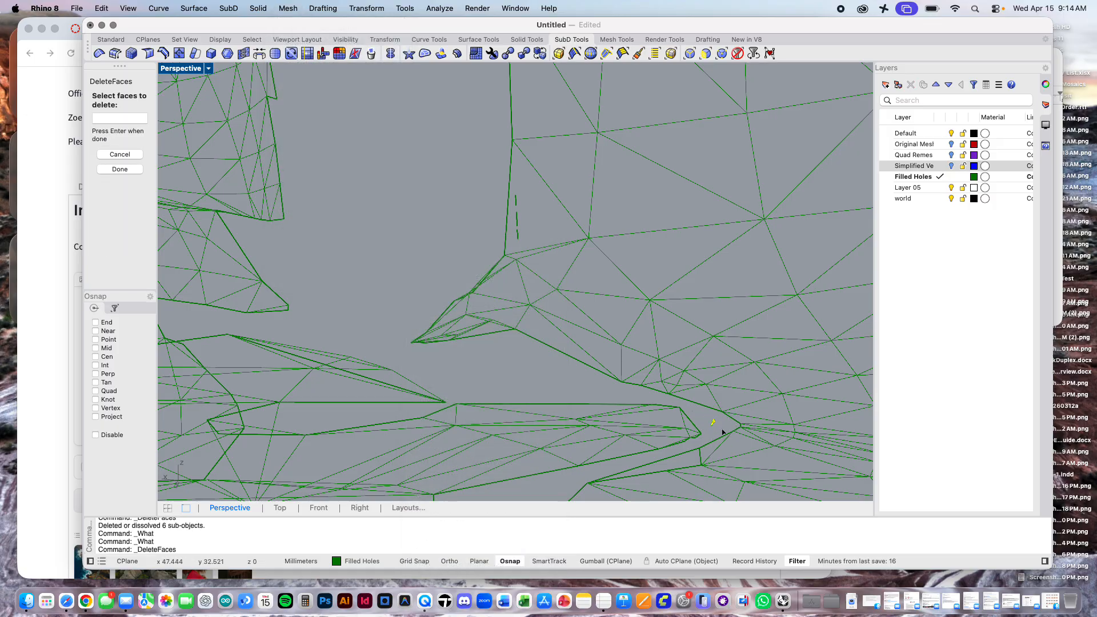
pyautogui.moveTo(479, 187); pyautogui.dragTo(531, 249)
pyautogui.press('Return')
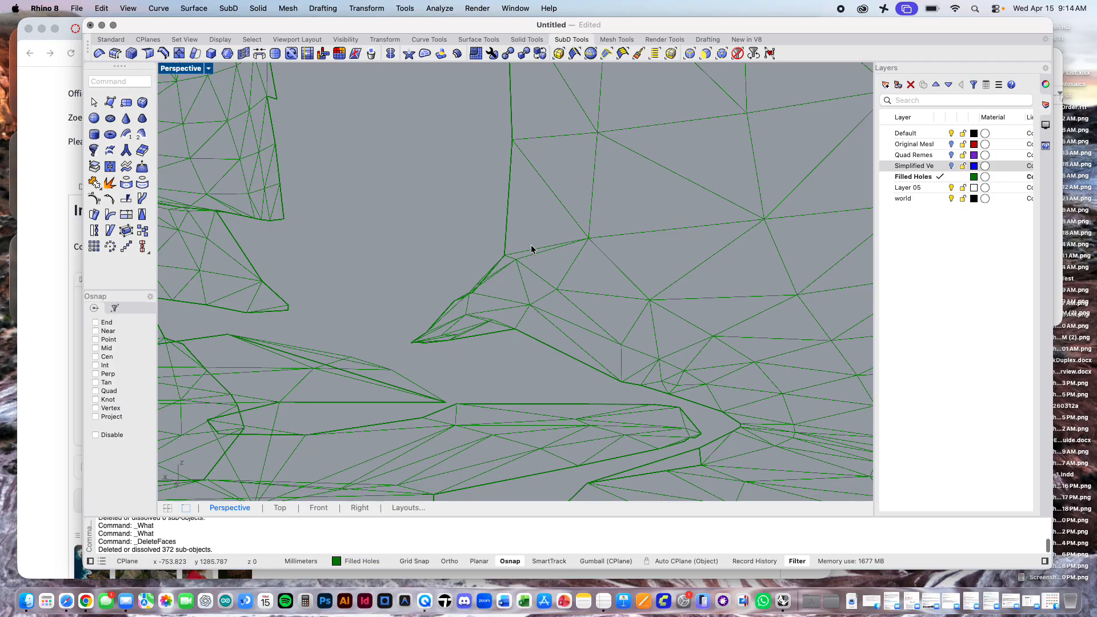
# Step: Delete the tiny cluster of stray faces floating over the large filled area beside the narrow mesh fold
pyautogui.scroll(-10, 506, 291)
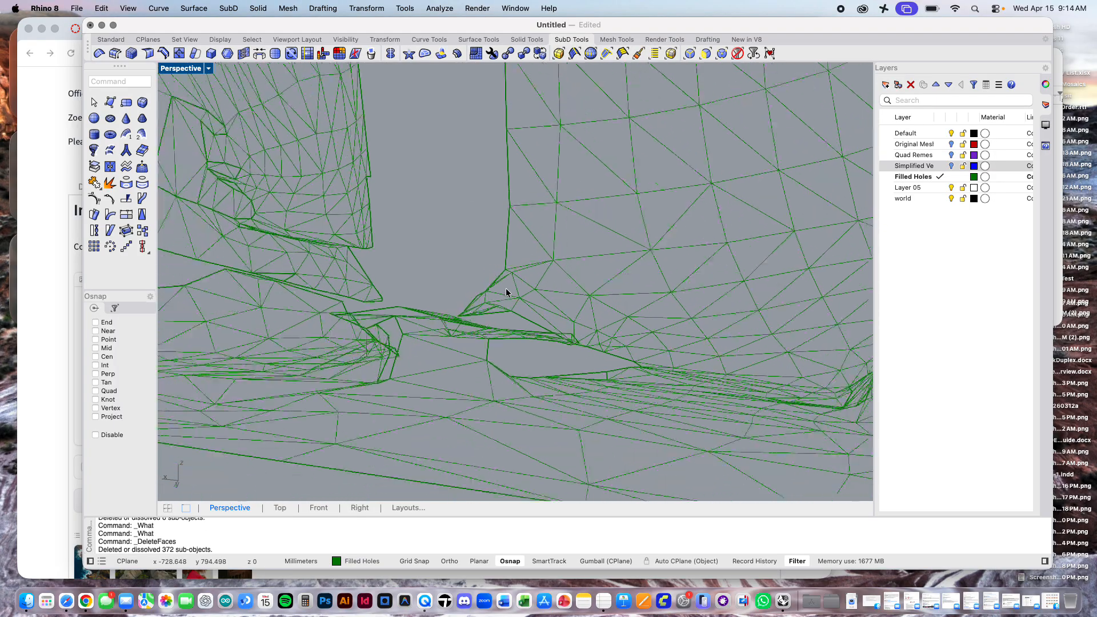
pyautogui.moveTo(505, 293); pyautogui.dragTo(519, 382, button='right')
pyautogui.scroll(6, 742, 290)
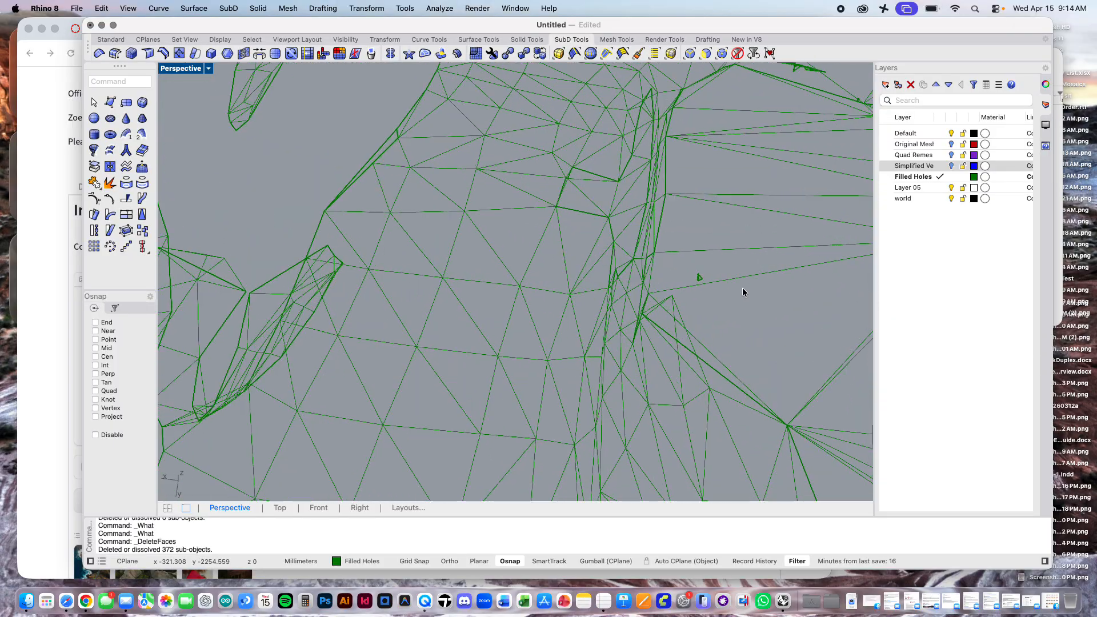
pyautogui.press('Return')
pyautogui.moveTo(663, 255); pyautogui.dragTo(691, 289)
pyautogui.press('Return')
# Step: Delete the thin dark sliver of stray faces floating just above the ledge at the base of the wall
pyautogui.scroll(-8, 692, 289)
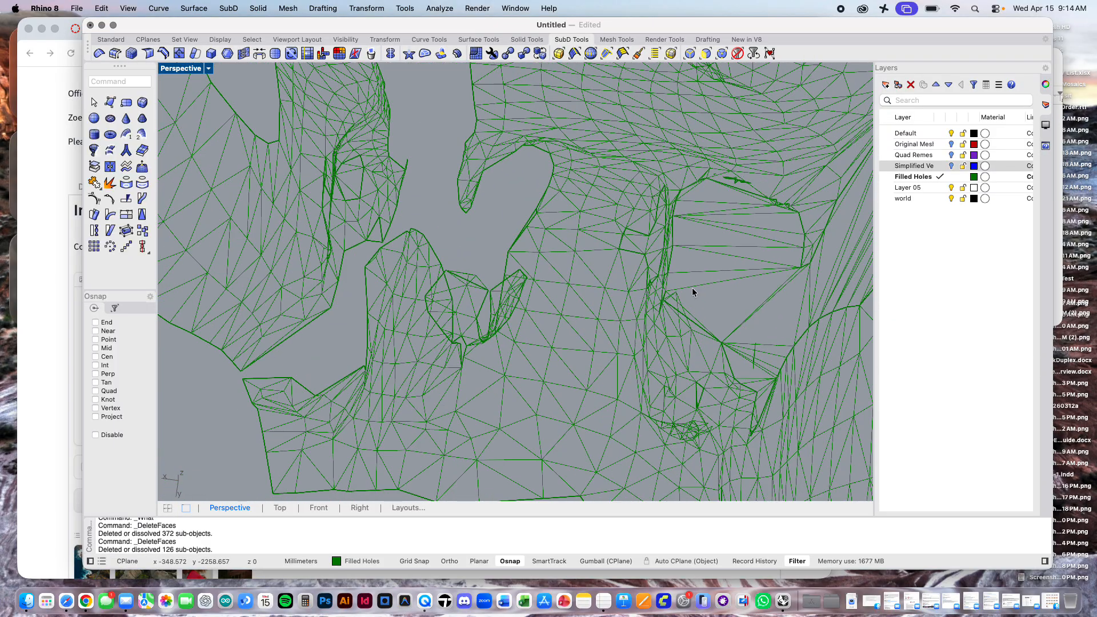
pyautogui.moveTo(692, 256); pyautogui.dragTo(745, 222, button='right')
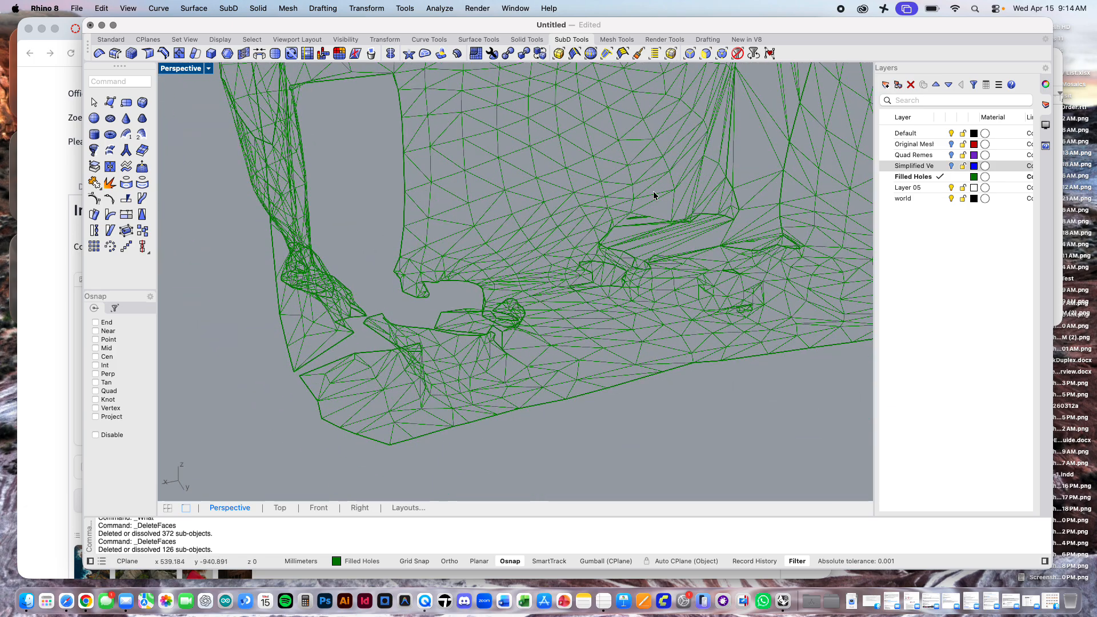
pyautogui.scroll(2, 654, 193)
pyautogui.scroll(5, 653, 195)
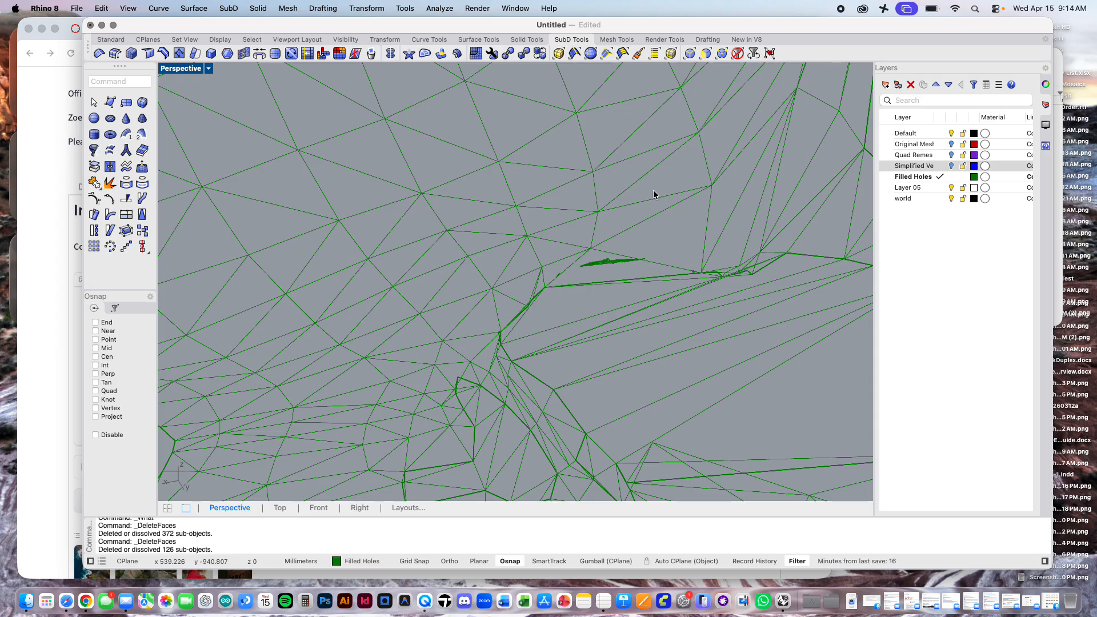
pyautogui.scroll(2, 653, 194)
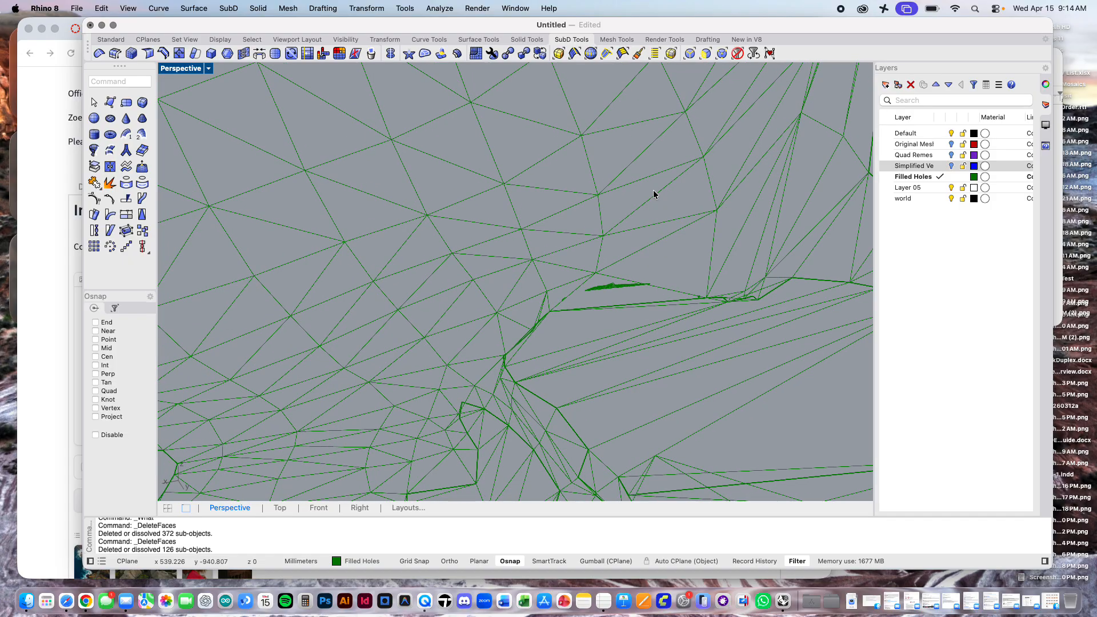
pyautogui.moveTo(579, 298); pyautogui.dragTo(662, 276)
pyautogui.press('Return')
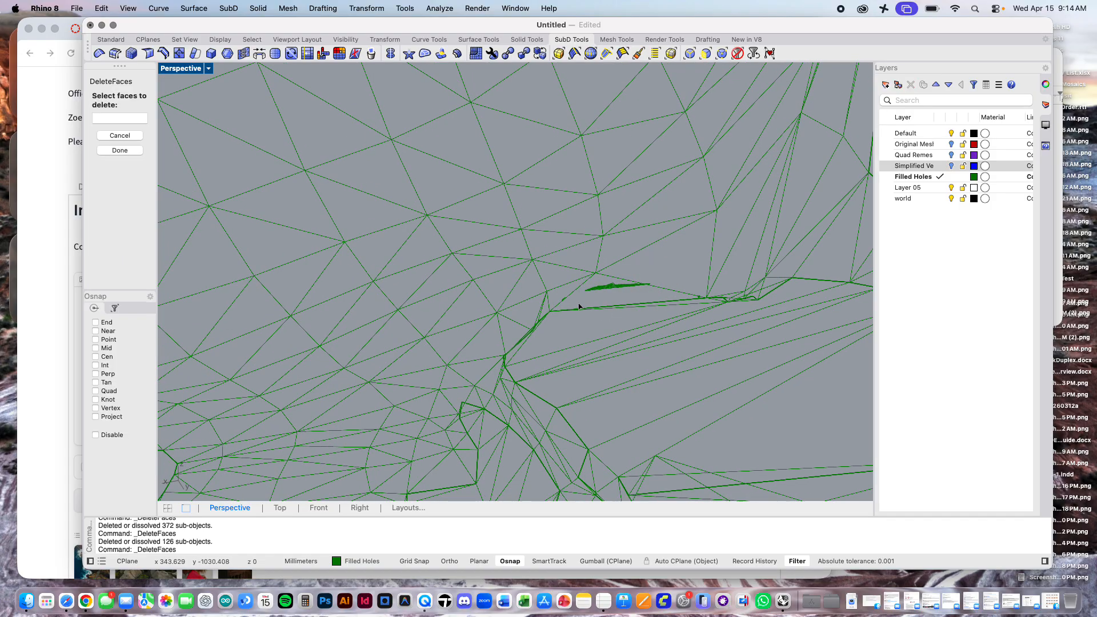
pyautogui.moveTo(578, 303); pyautogui.dragTo(654, 269)
pyautogui.press('Return')
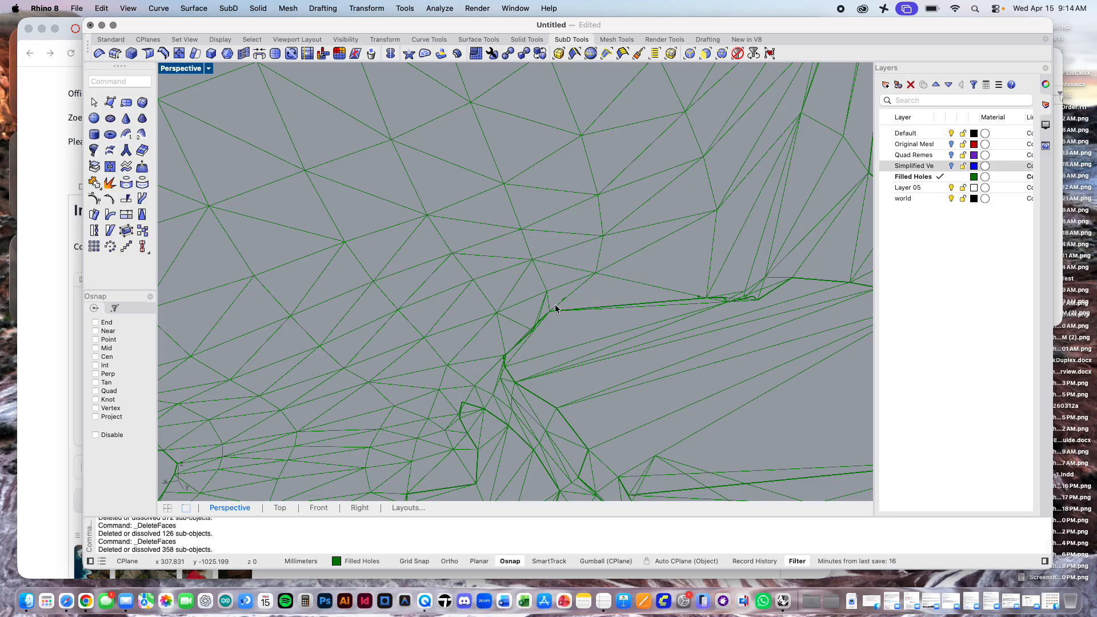
# Step: Delete the tiny specks of stray faces beside the ledge's pointed corner and along its far upper edge
pyautogui.scroll(3, 554, 305)
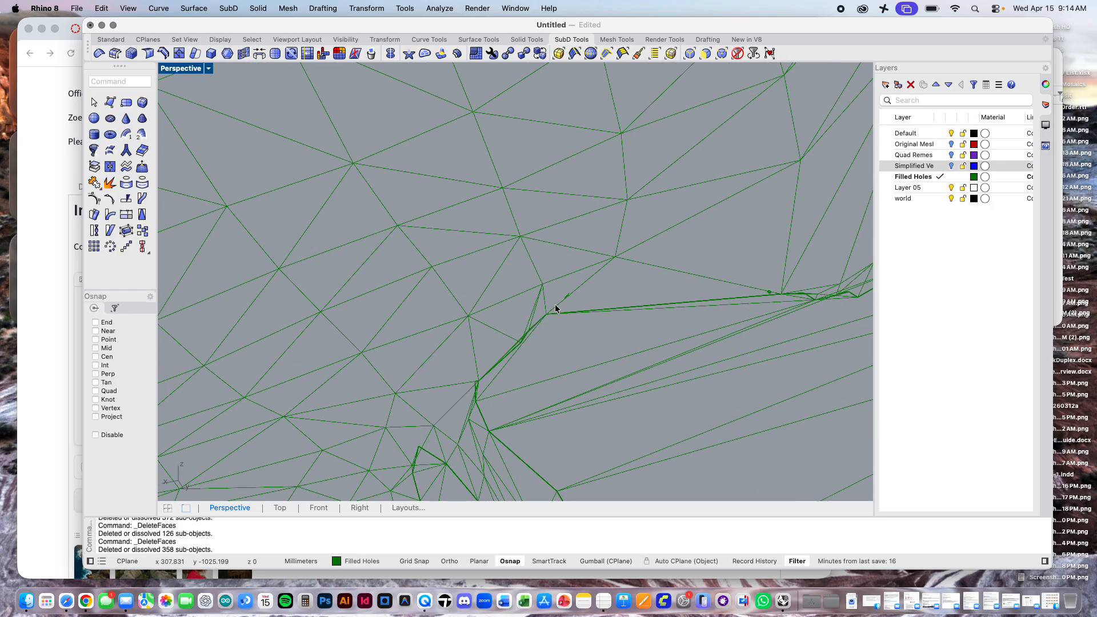
pyautogui.scroll(2, 555, 305)
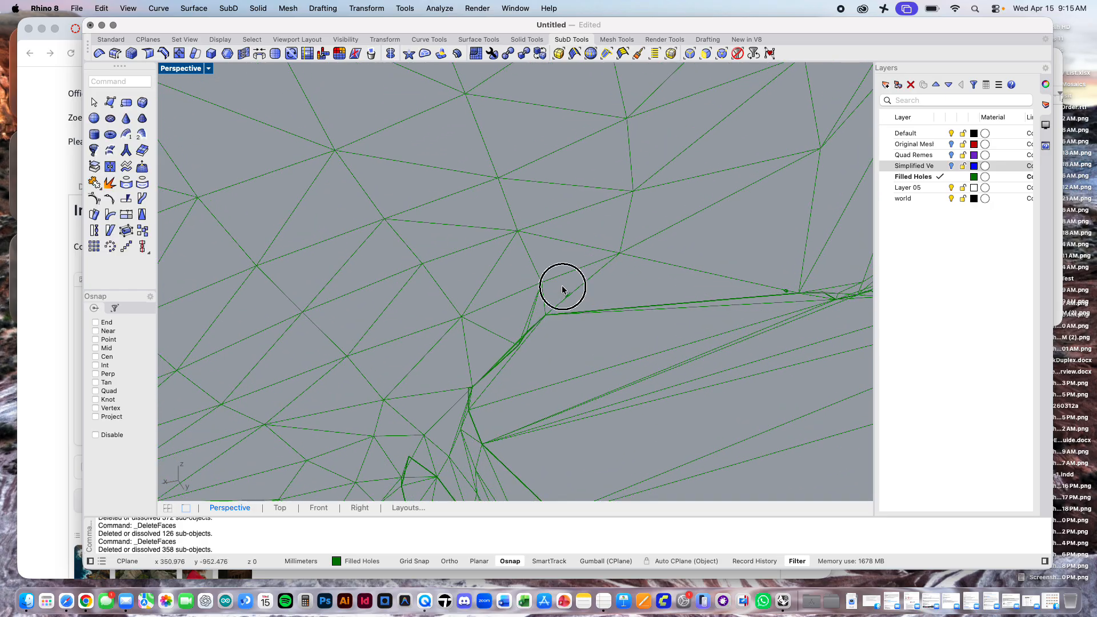
pyautogui.press('Return')
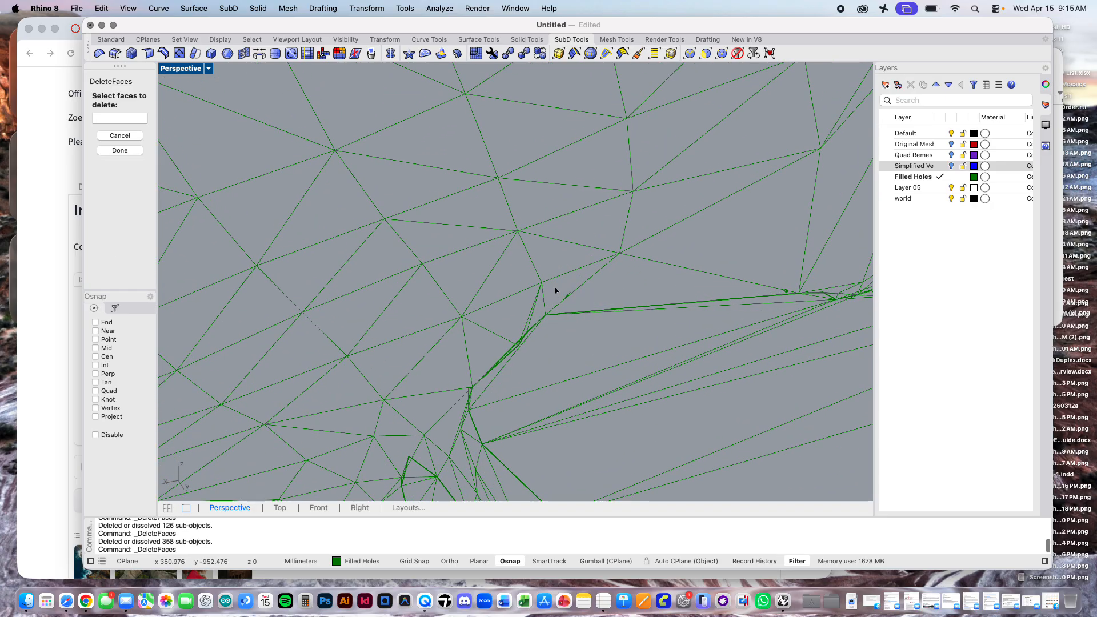
pyautogui.click(564, 295)
pyautogui.press('Return')
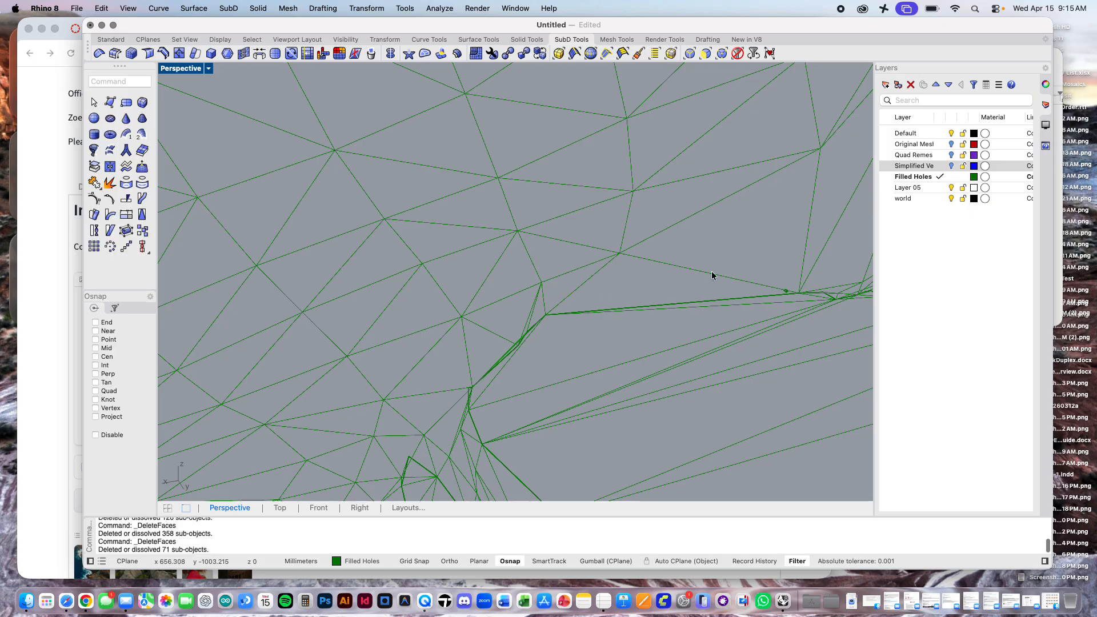
pyautogui.press('Return')
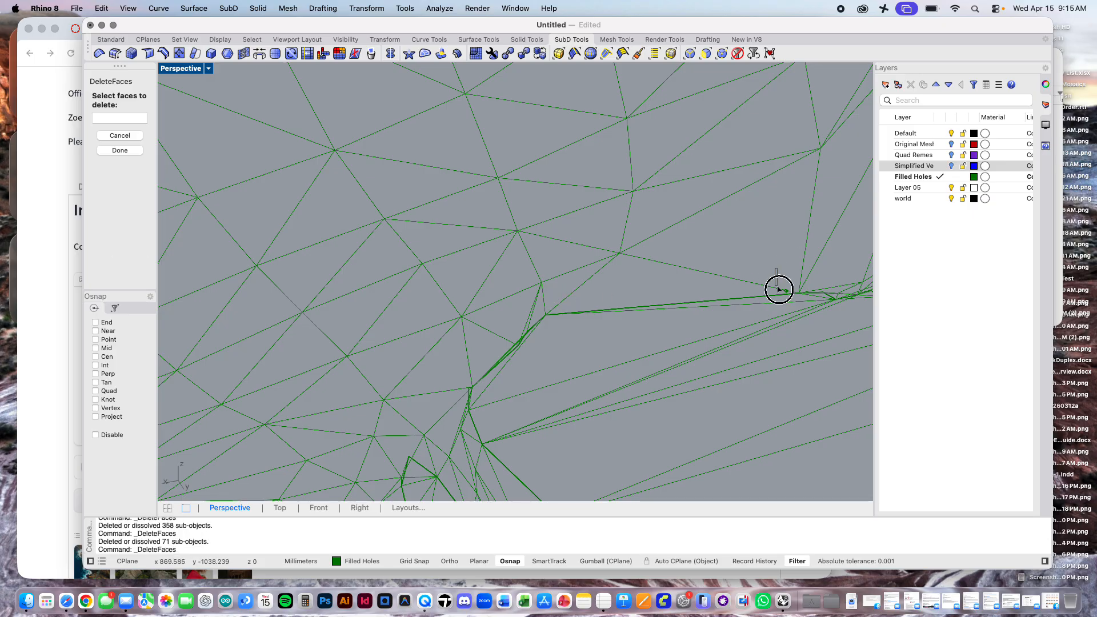
pyautogui.click(780, 290)
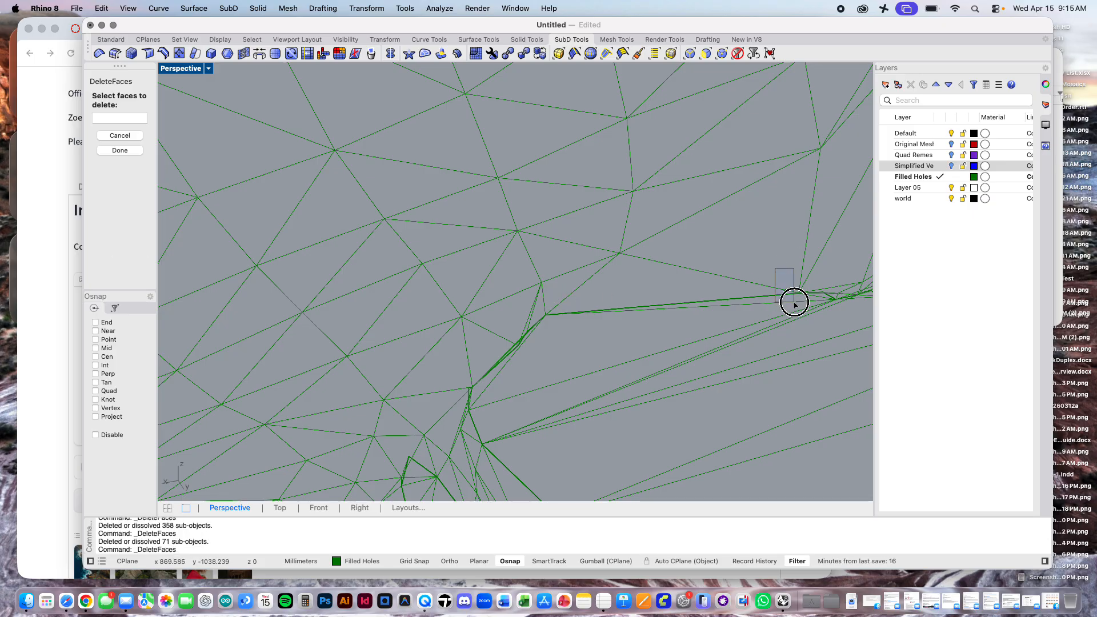
pyautogui.press('Return')
# Step: Examine the mesh around the tall narrow gap, the doorway opening and the floor edge for remaining stray faces
pyautogui.scroll(-1, 543, 220)
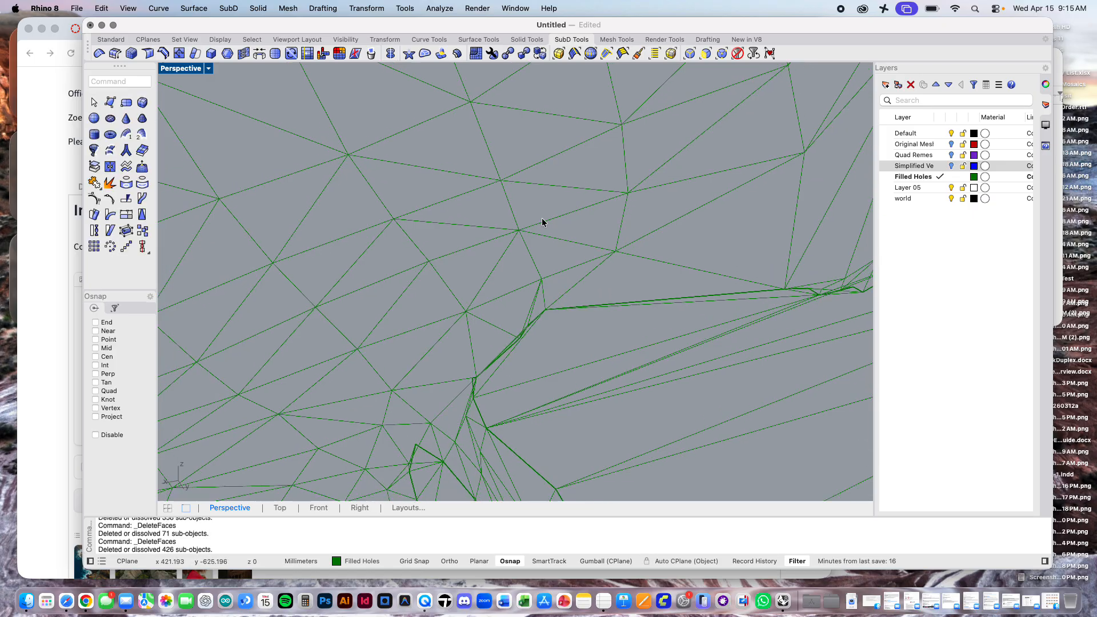
pyautogui.scroll(-10, 541, 219)
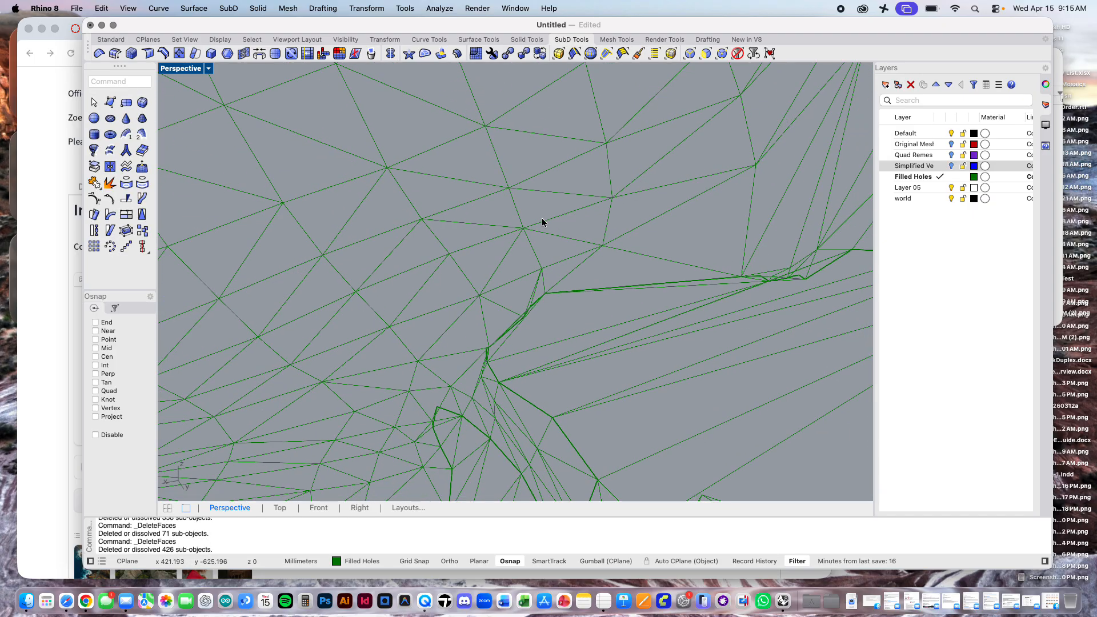
pyautogui.scroll(-5, 542, 221)
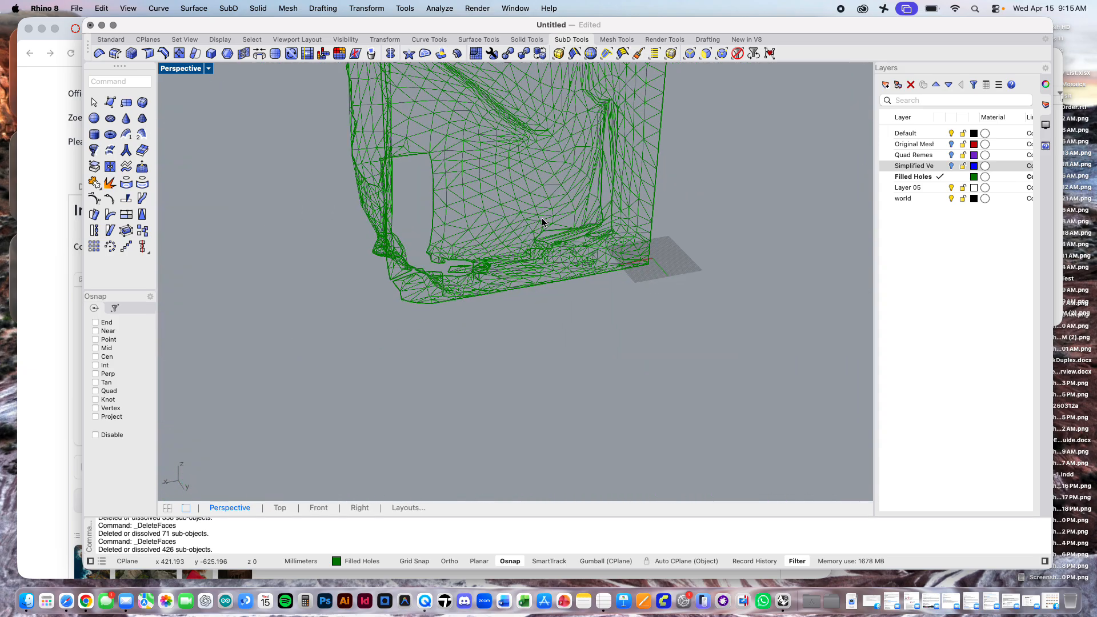
pyautogui.scroll(-3, 543, 221)
pyautogui.moveTo(595, 350); pyautogui.dragTo(443, 528, button='right')
pyautogui.scroll(6, 419, 262)
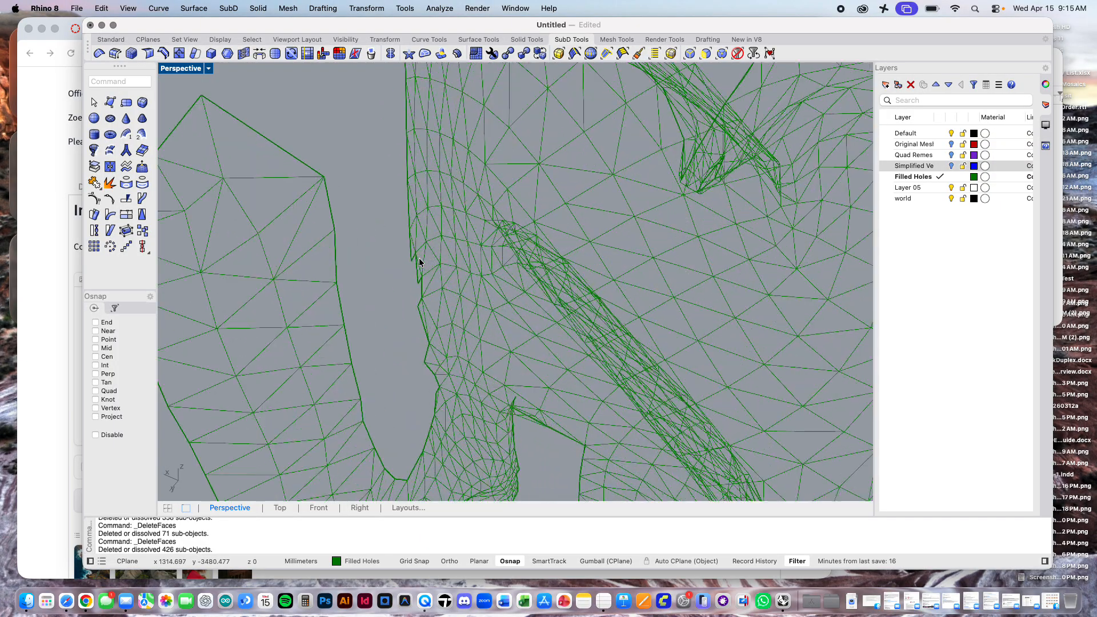
pyautogui.scroll(-5, 419, 262)
pyautogui.scroll(6, 413, 352)
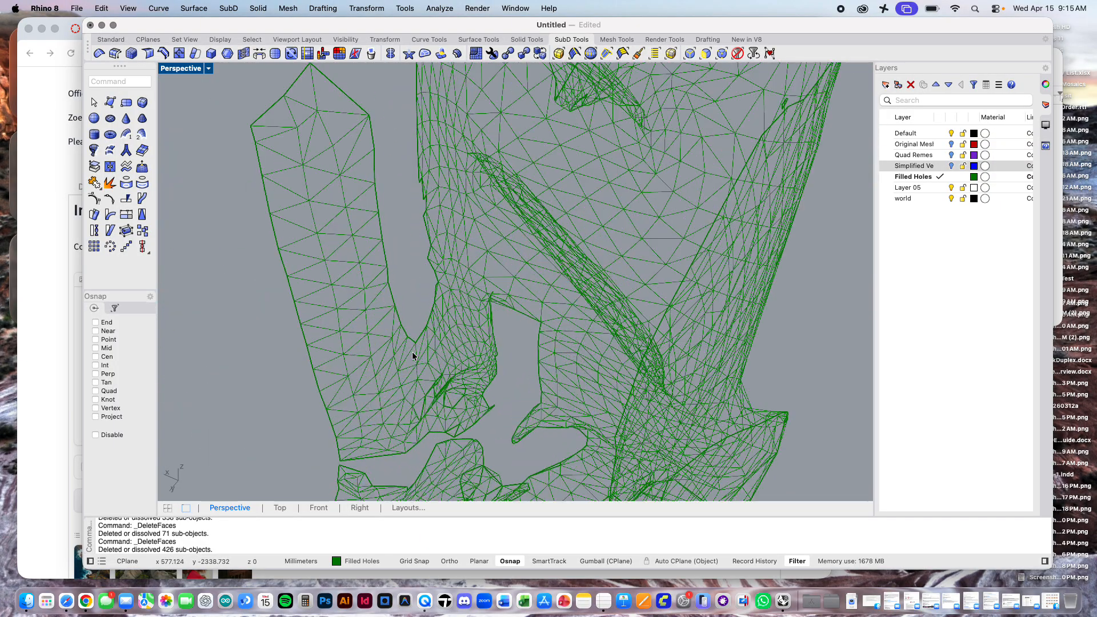
pyautogui.scroll(-3, 412, 353)
pyautogui.scroll(5, 332, 456)
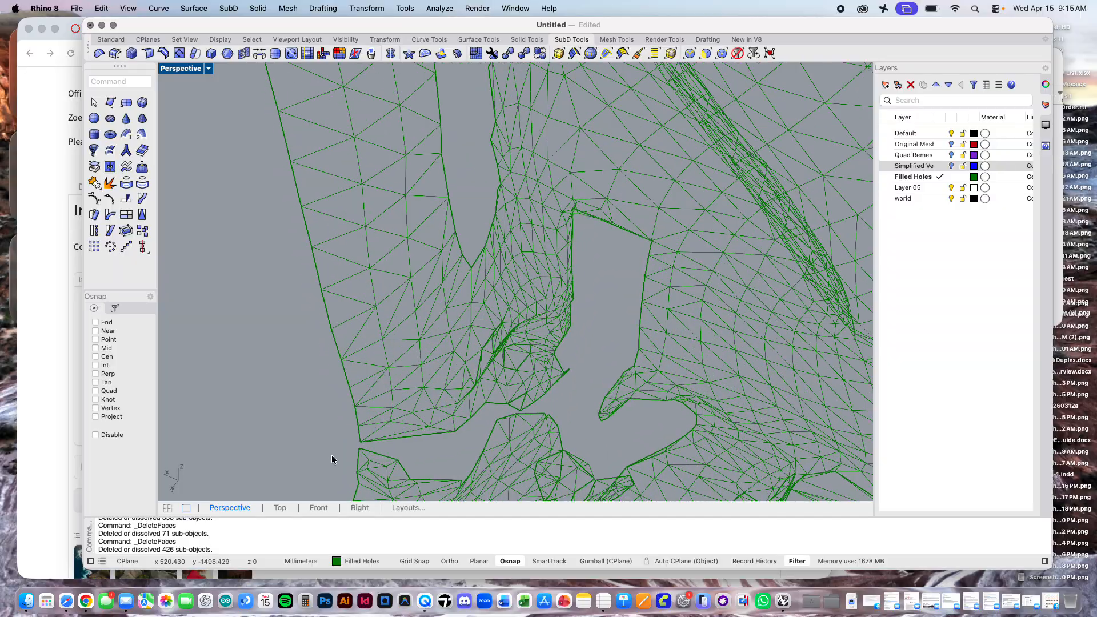
pyautogui.scroll(-6, 331, 455)
# Step: Delete the small detached loop of faces beside the outer wall edge below the mesh's tall peak
pyautogui.moveTo(474, 406); pyautogui.dragTo(557, 341, button='right')
pyautogui.scroll(-4, 611, 312)
pyautogui.scroll(8, 588, 202)
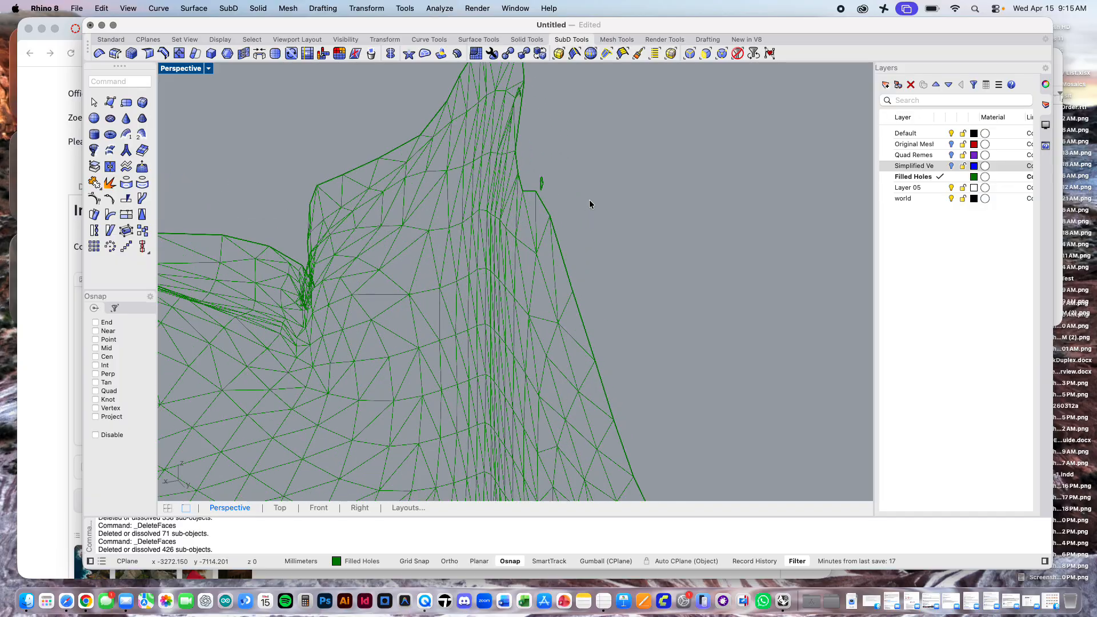
pyautogui.keyDown('shift'); pyautogui.moveTo(588, 203); pyautogui.dragTo(588, 266, button='right'); pyautogui.keyUp('shift')
pyautogui.scroll(3, 553, 271)
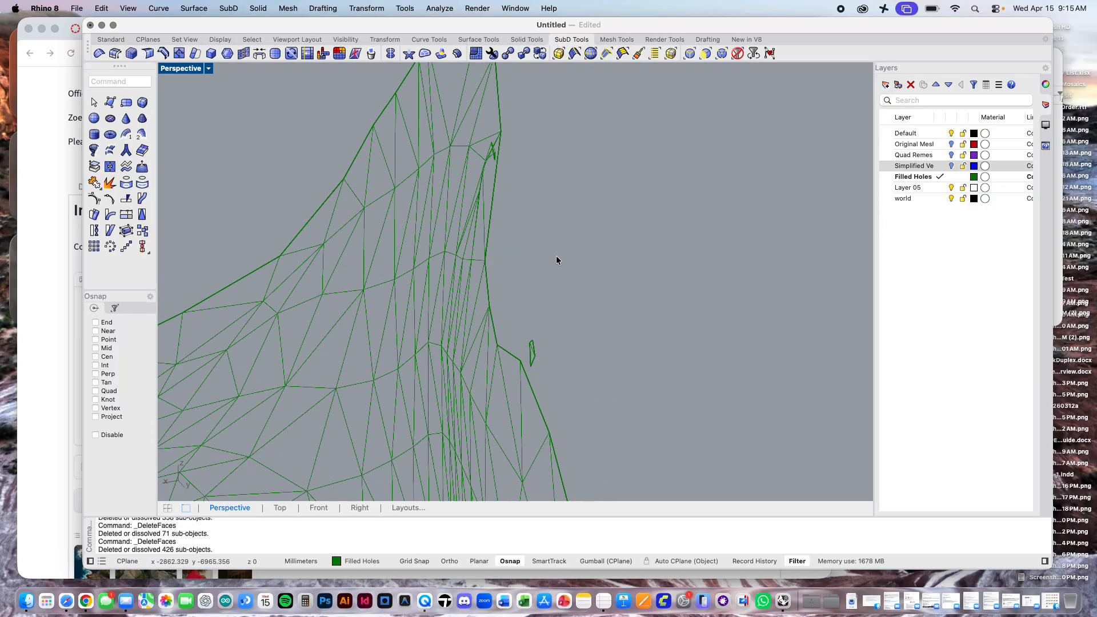
pyautogui.rightClick(557, 260)
pyautogui.moveTo(520, 308); pyautogui.dragTo(540, 369)
pyautogui.rightClick(540, 369)
# Step: Delete the small spiky cluster of stray faces on the wall edge just under the tall peak
pyautogui.rightClick(542, 374)
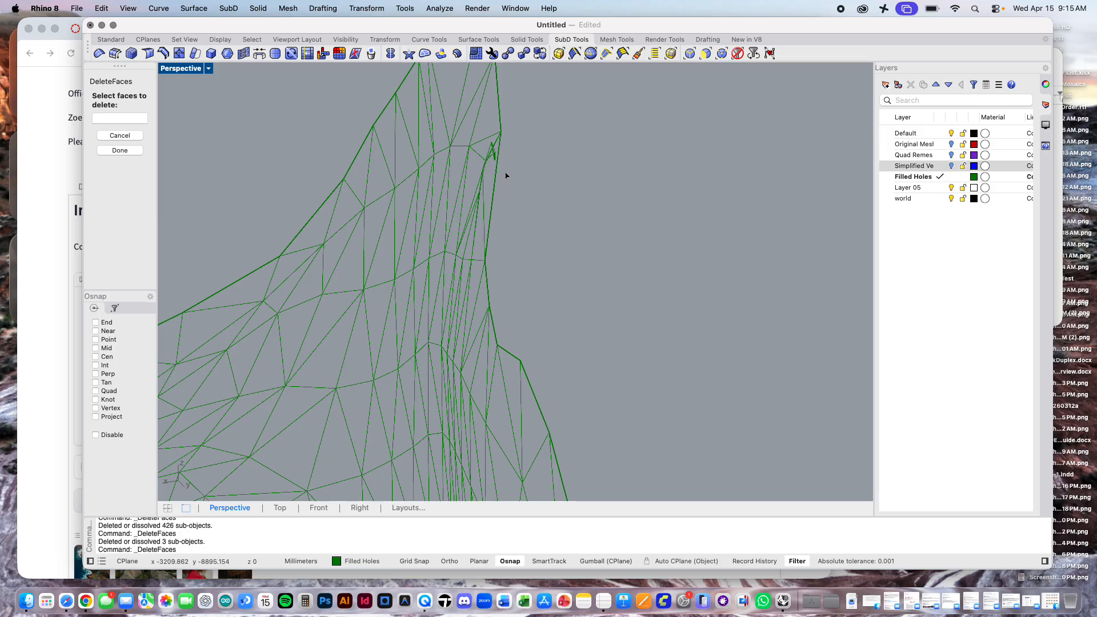
pyautogui.scroll(5, 505, 176)
pyautogui.moveTo(457, 86); pyautogui.dragTo(472, 128)
pyautogui.click(452, 99)
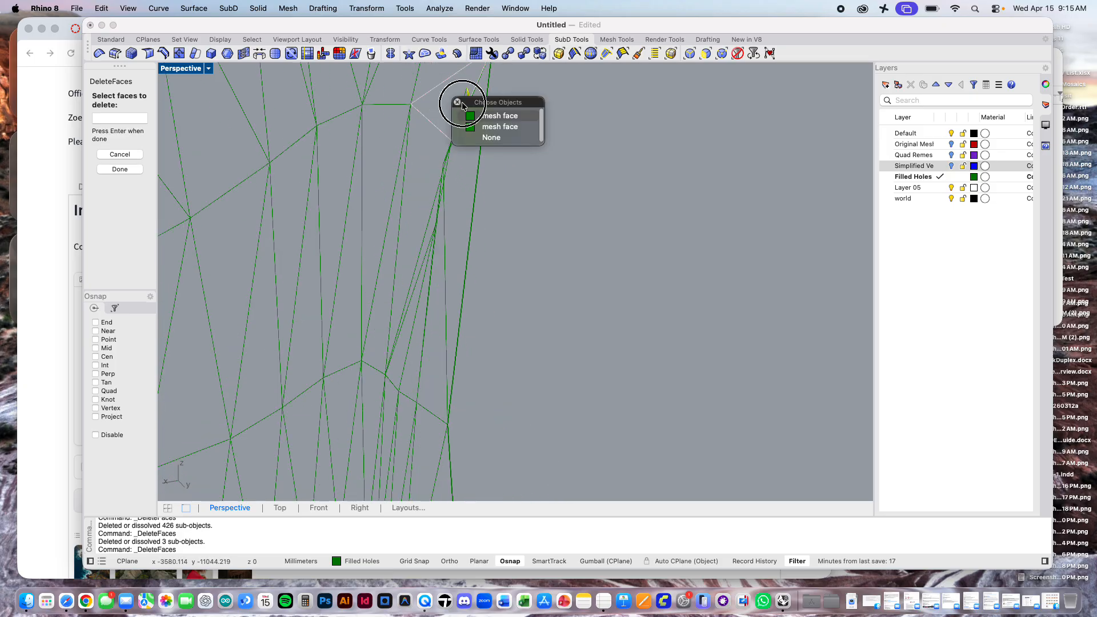
pyautogui.click(474, 126)
pyautogui.moveTo(438, 77); pyautogui.dragTo(494, 165)
pyautogui.press('Return')
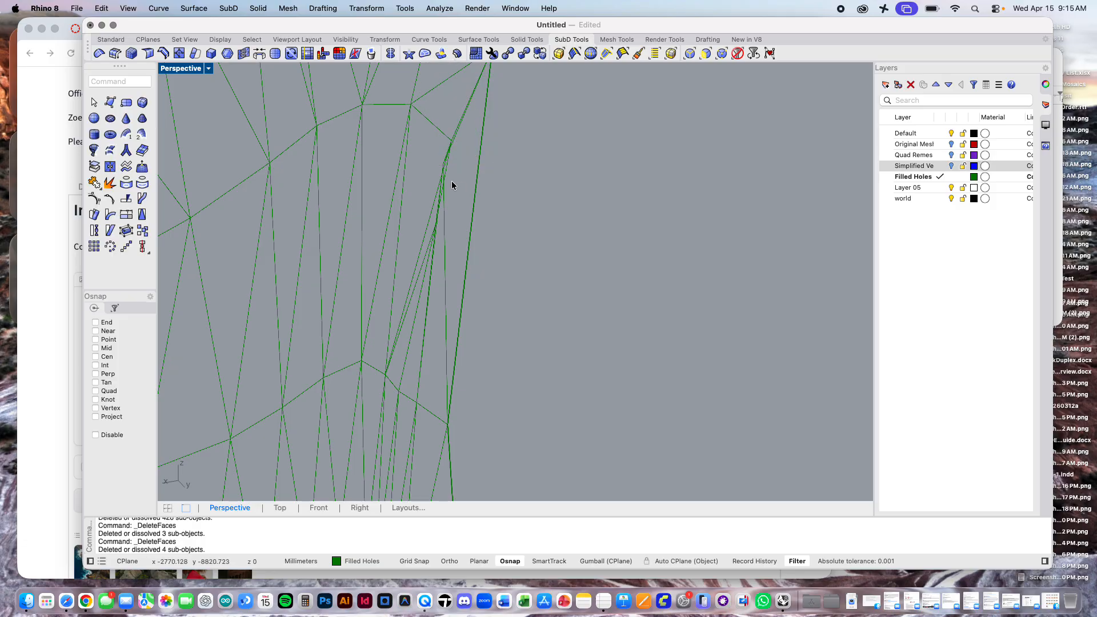
# Step: Inspect the mesh's upper edge, the folded notch beside the peak and the whole model for leftover faces
pyautogui.scroll(10, 447, 181)
pyautogui.scroll(-5, 446, 180)
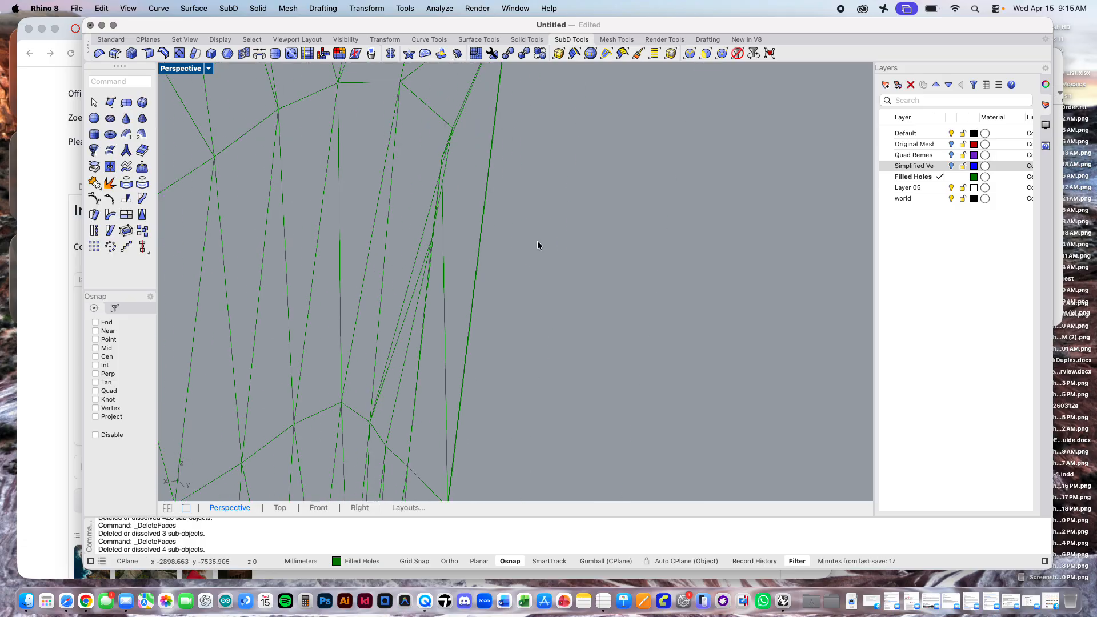
pyautogui.moveTo(537, 241)
pyautogui.mouseDown(button='right')
pyautogui.moveTo(514, 244)
pyautogui.moveTo(529, 244)
pyautogui.mouseUp(button='right')
pyautogui.scroll(-6, 529, 245)
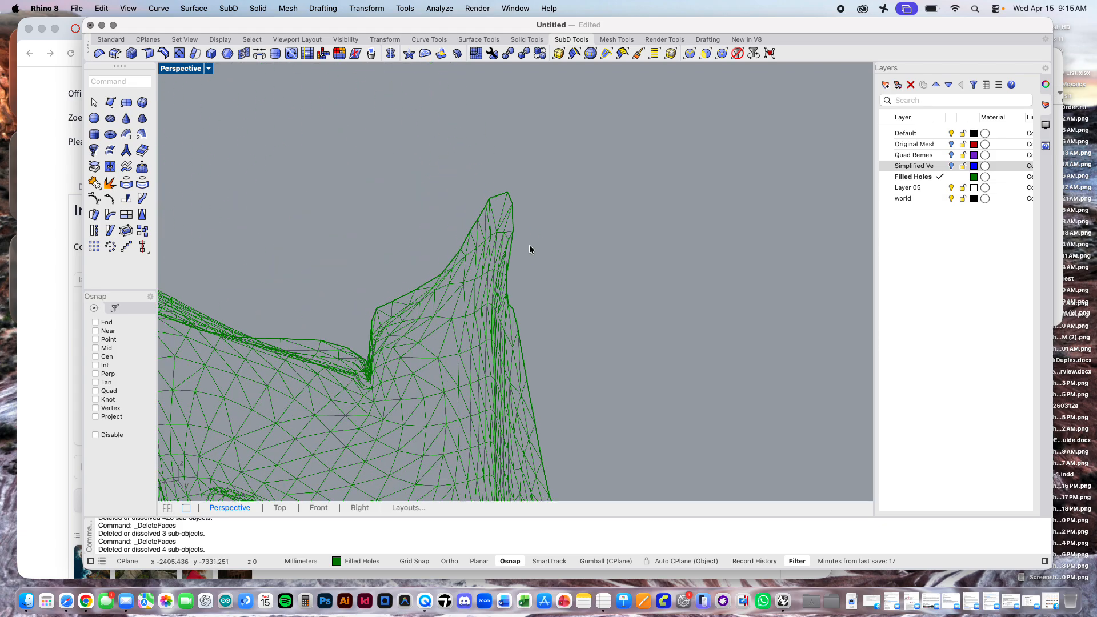
pyautogui.scroll(-3, 584, 316)
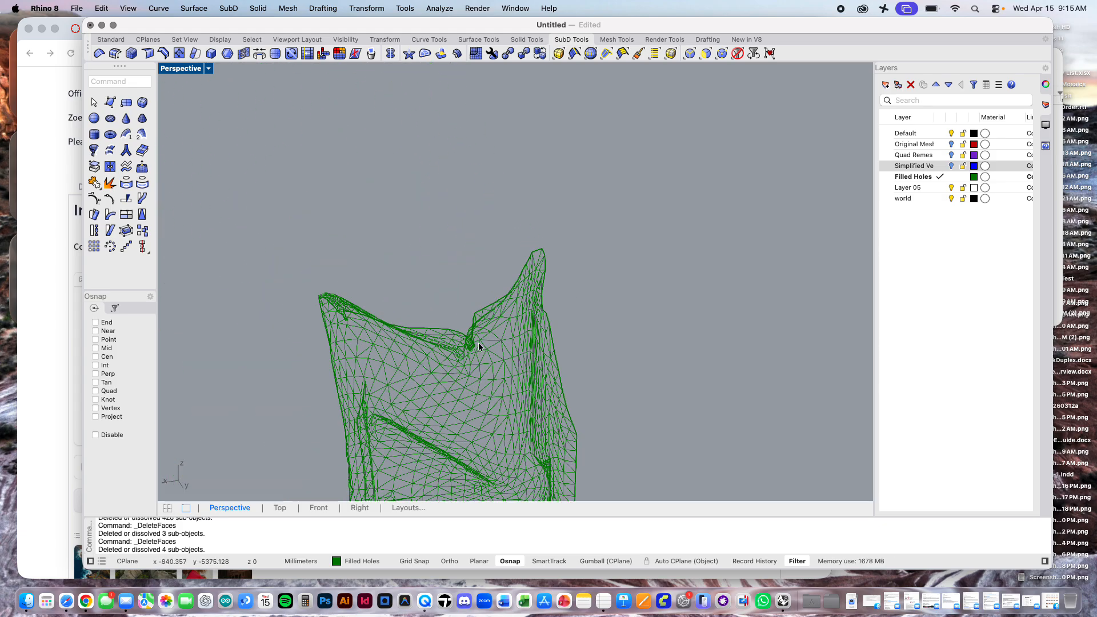
pyautogui.scroll(5, 478, 345)
pyautogui.scroll(3, 479, 345)
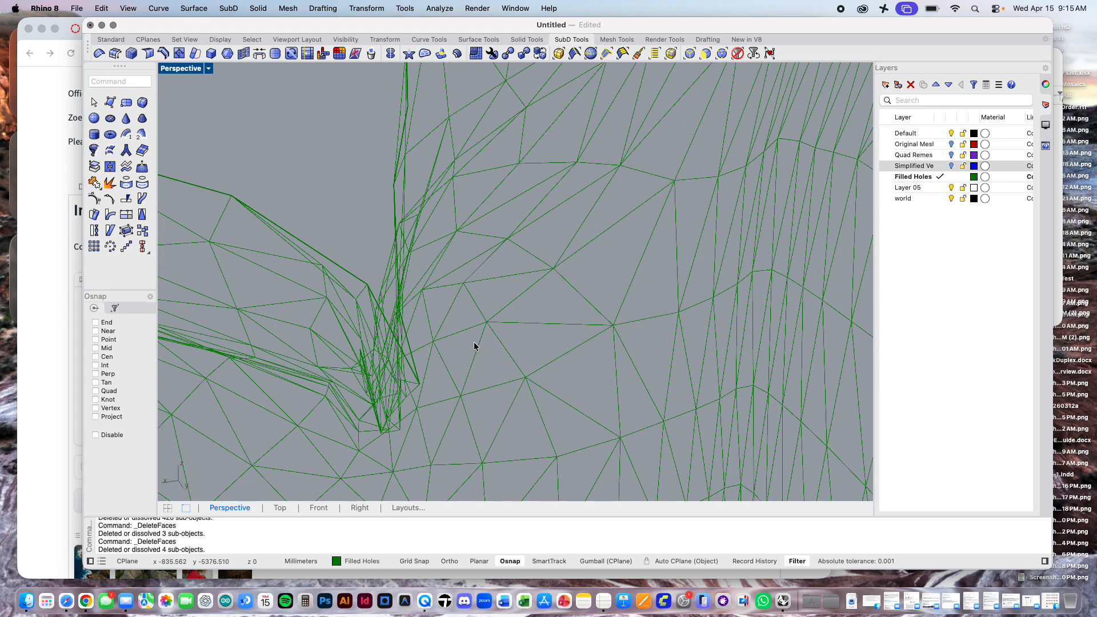
pyautogui.scroll(-5, 457, 390)
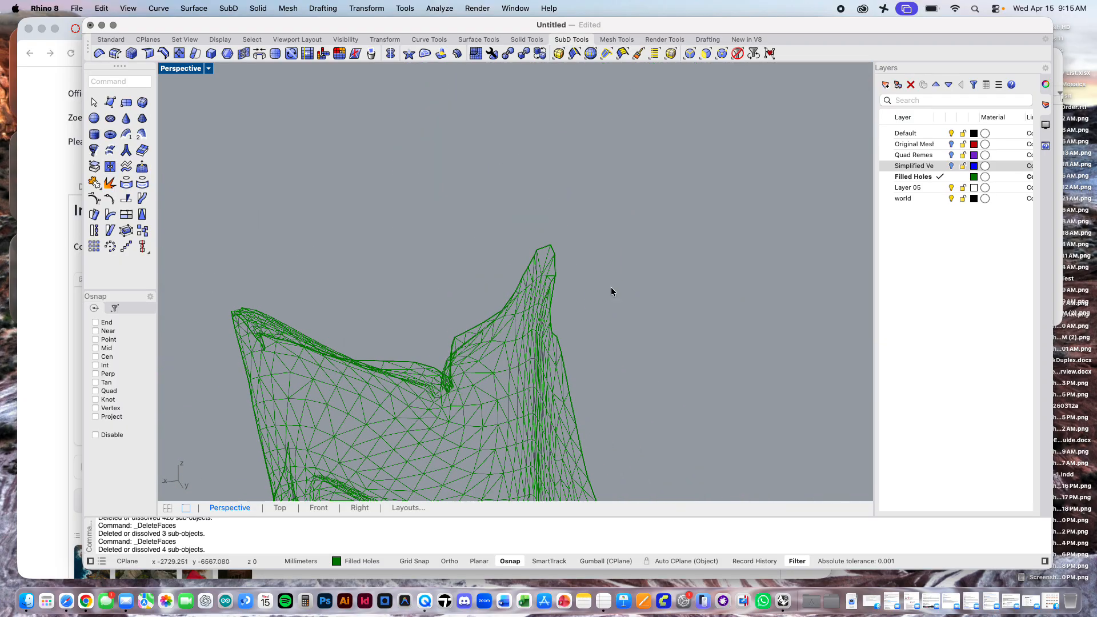
pyautogui.scroll(-5, 694, 145)
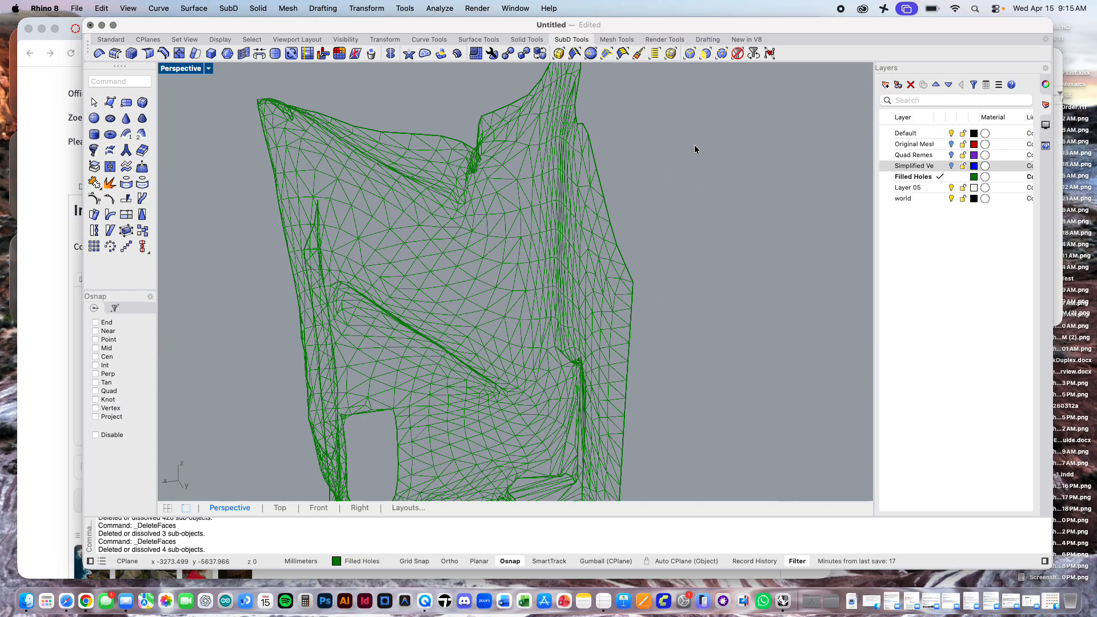
pyautogui.moveTo(766, 273); pyautogui.dragTo(682, 276, button='right')
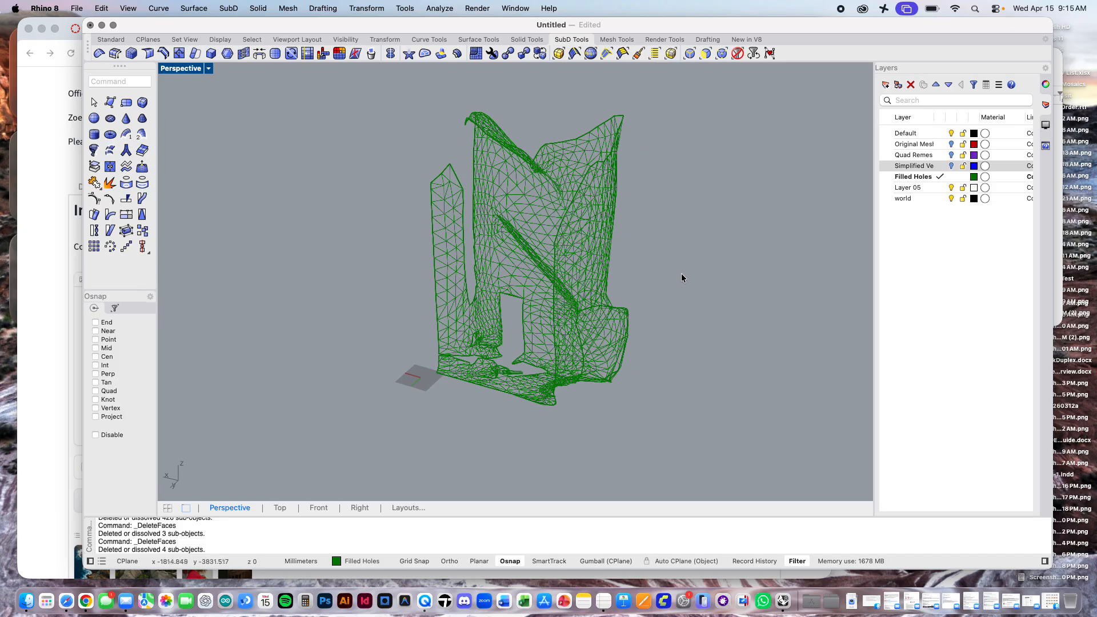
# Step: Compute the filled mesh's self-intersections with Auto tolerance and coplanar faces as Polylines, and inspect the curves around its base
pyautogui.click(278, 8)
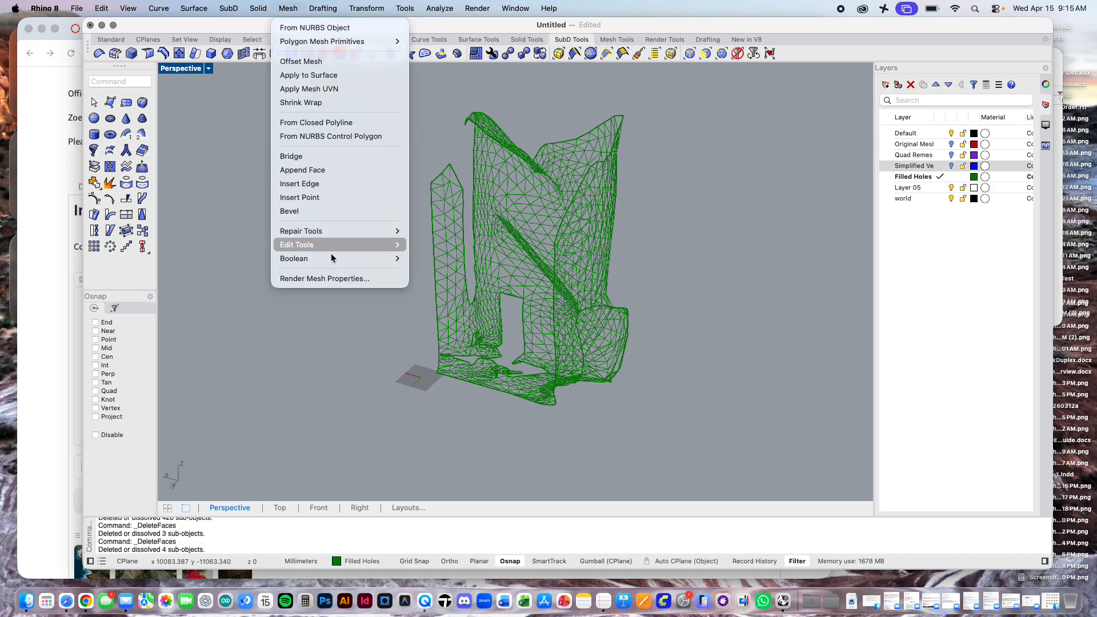
pyautogui.moveTo(337, 242)
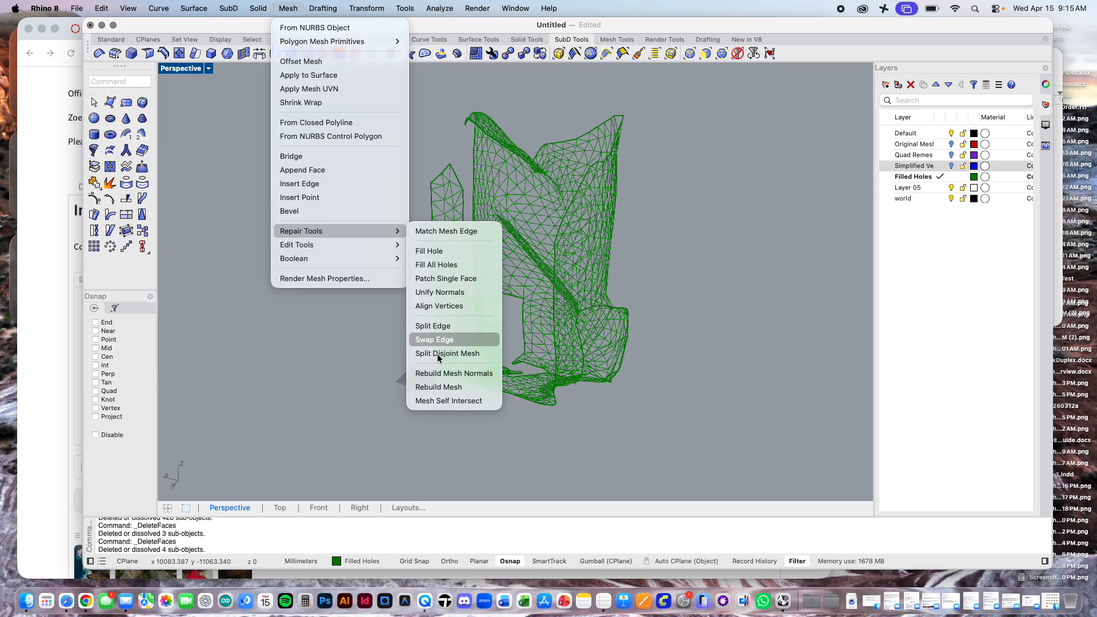
pyautogui.click(441, 399)
pyautogui.click(585, 230)
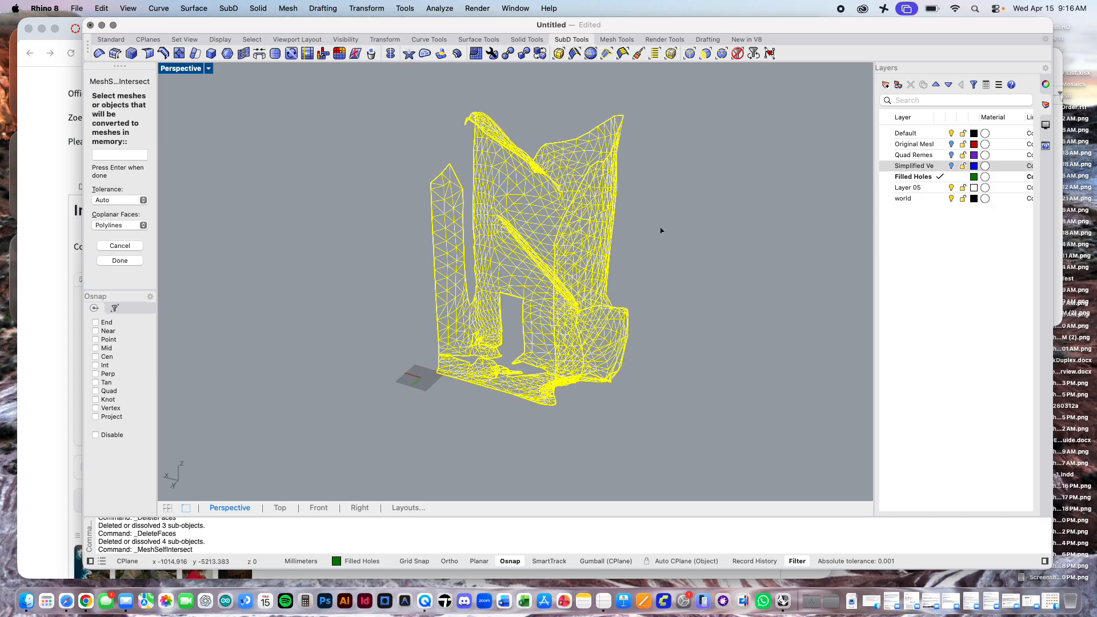
pyautogui.press('Return')
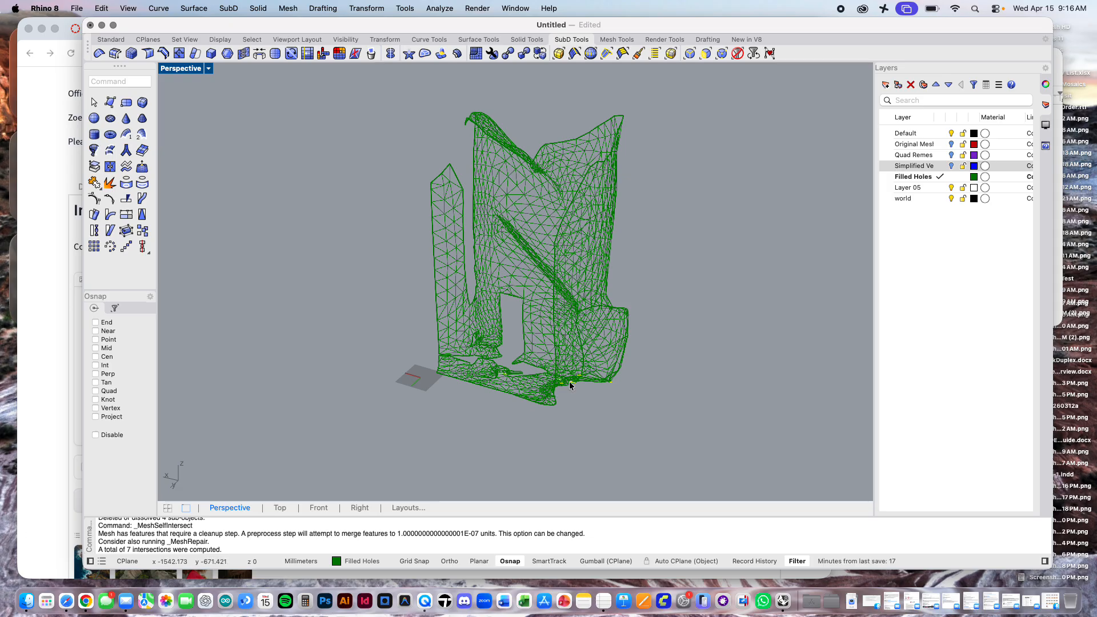
pyautogui.scroll(5, 579, 381)
pyautogui.scroll(8, 582, 379)
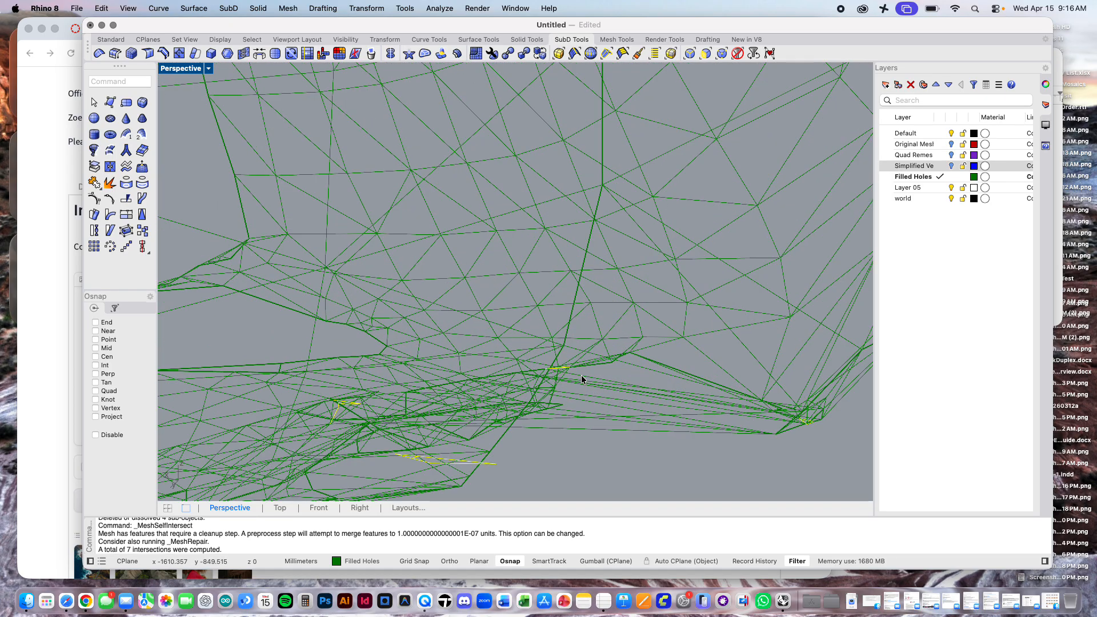
pyautogui.scroll(-10, 581, 380)
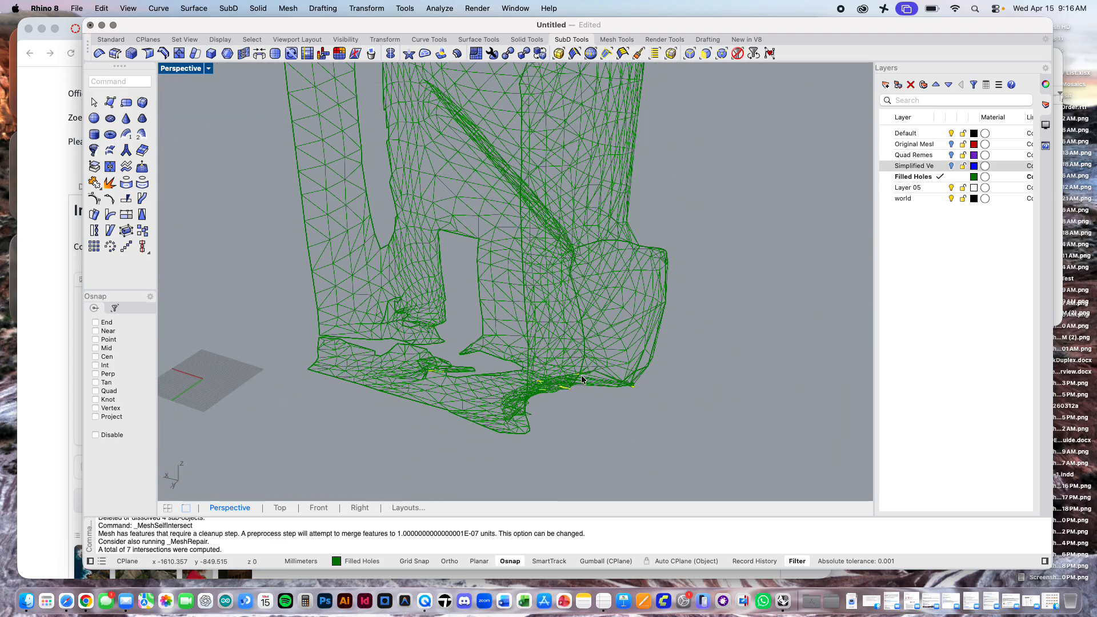
pyautogui.scroll(-10, 581, 375)
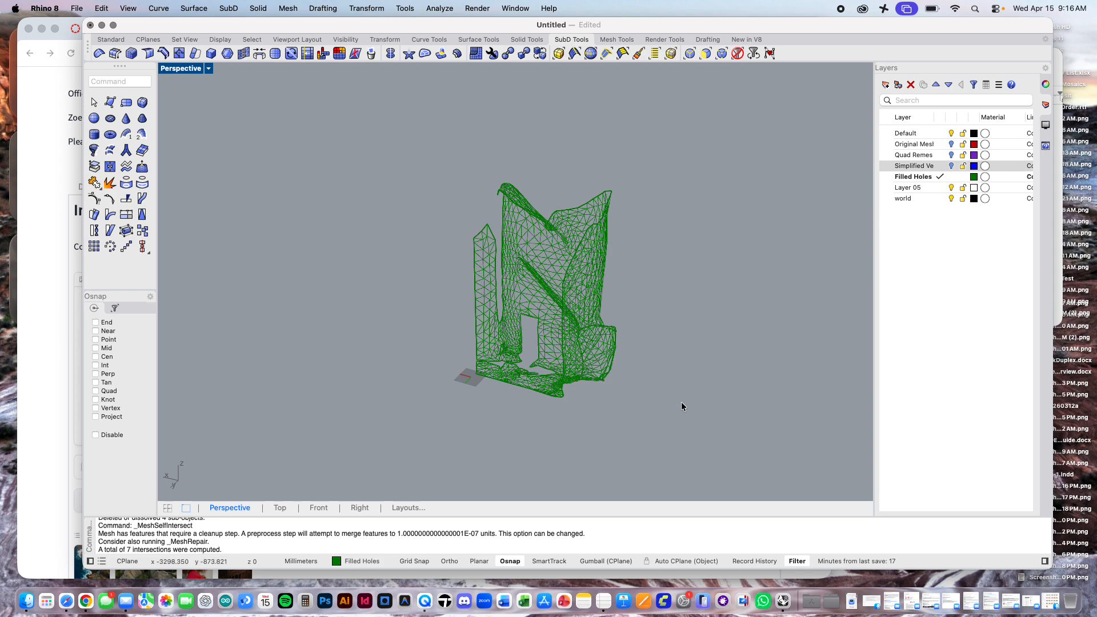
# Step: Select the Simplified Ve layer in the layer list
pyautogui.click(925, 165)
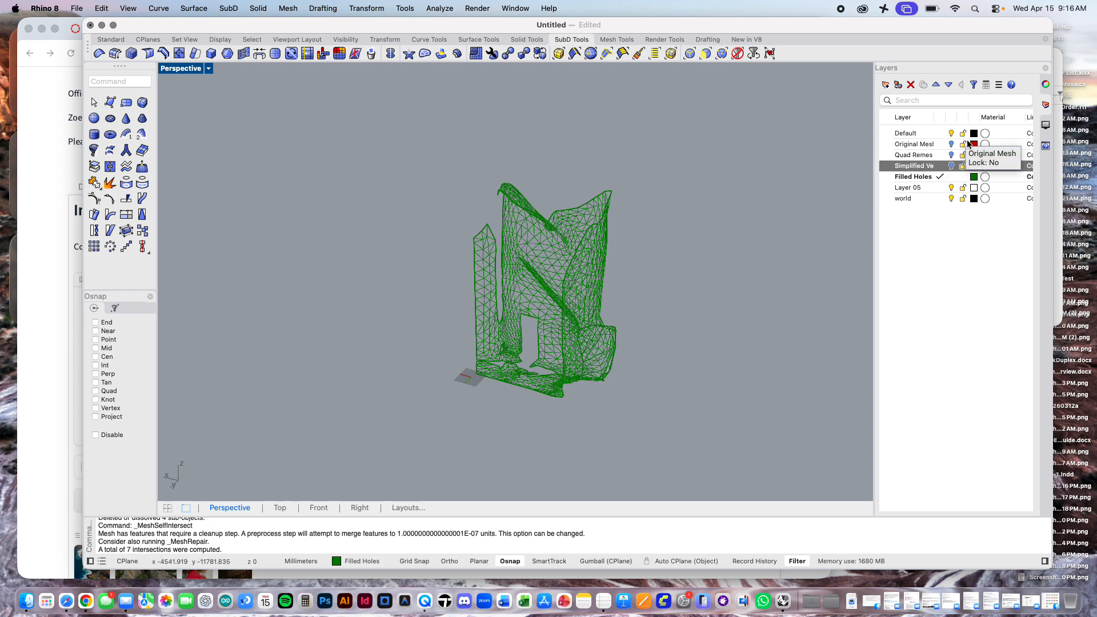
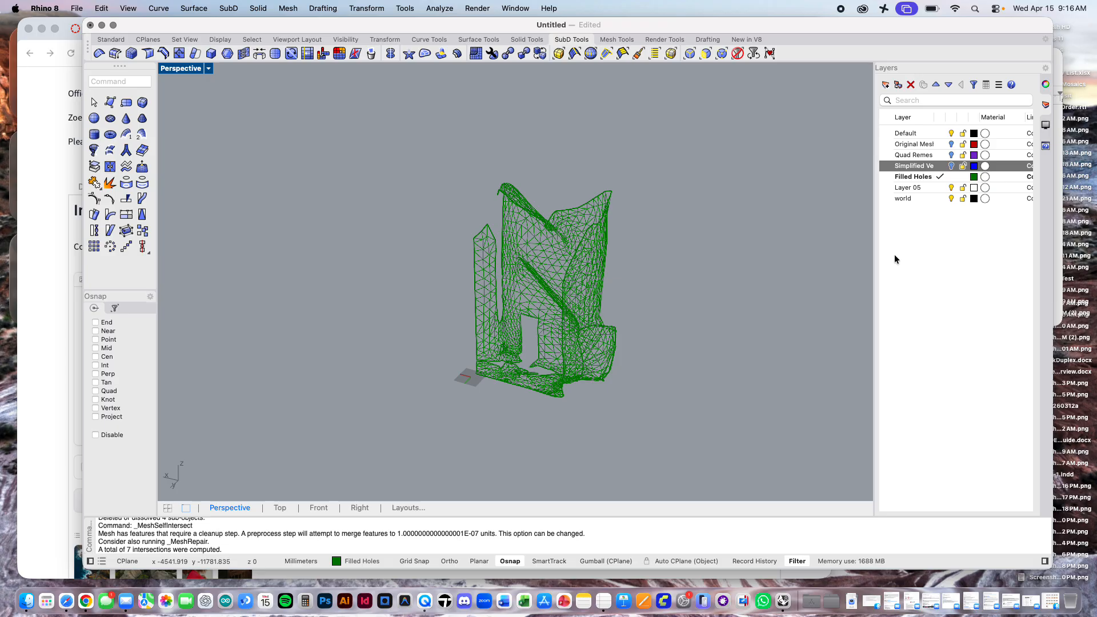
# Step: Rename the Layer 05 layer to Offset Shell
pyautogui.moveTo(731, 284)
pyautogui.mouseDown(button='right')
pyautogui.moveTo(702, 304)
pyautogui.moveTo(732, 303)
pyautogui.mouseUp(button='right')
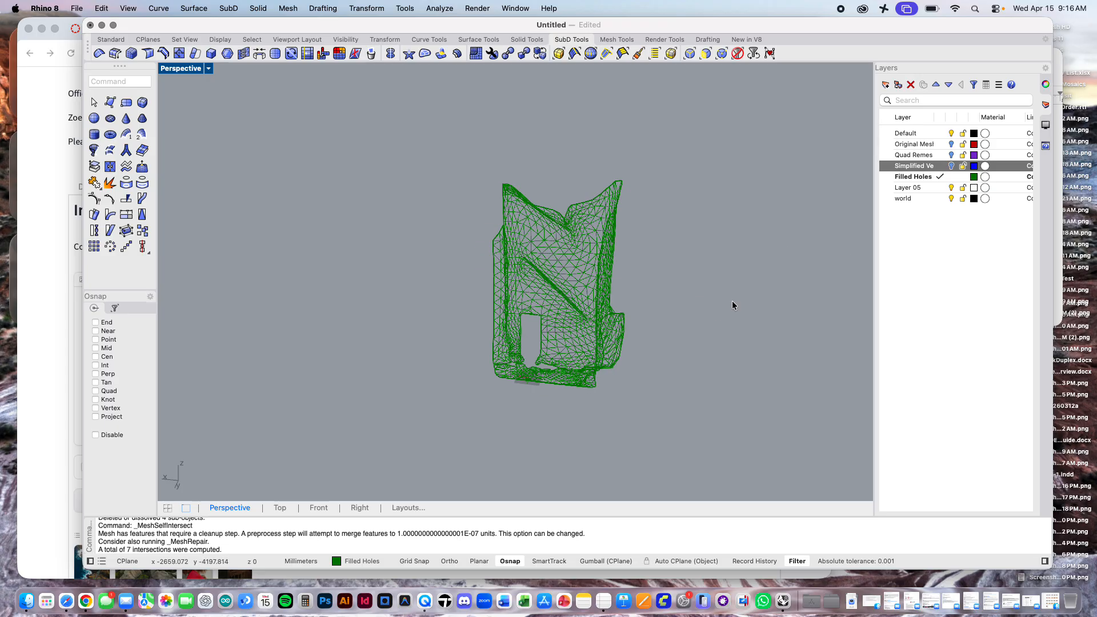
pyautogui.rightClick(912, 187)
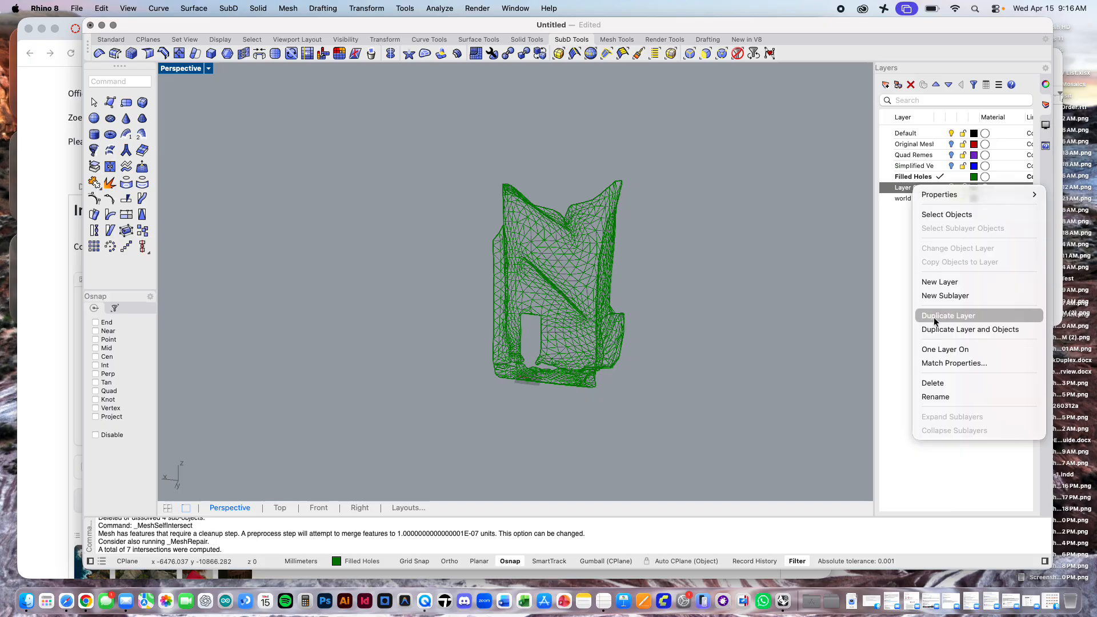
pyautogui.click(938, 395)
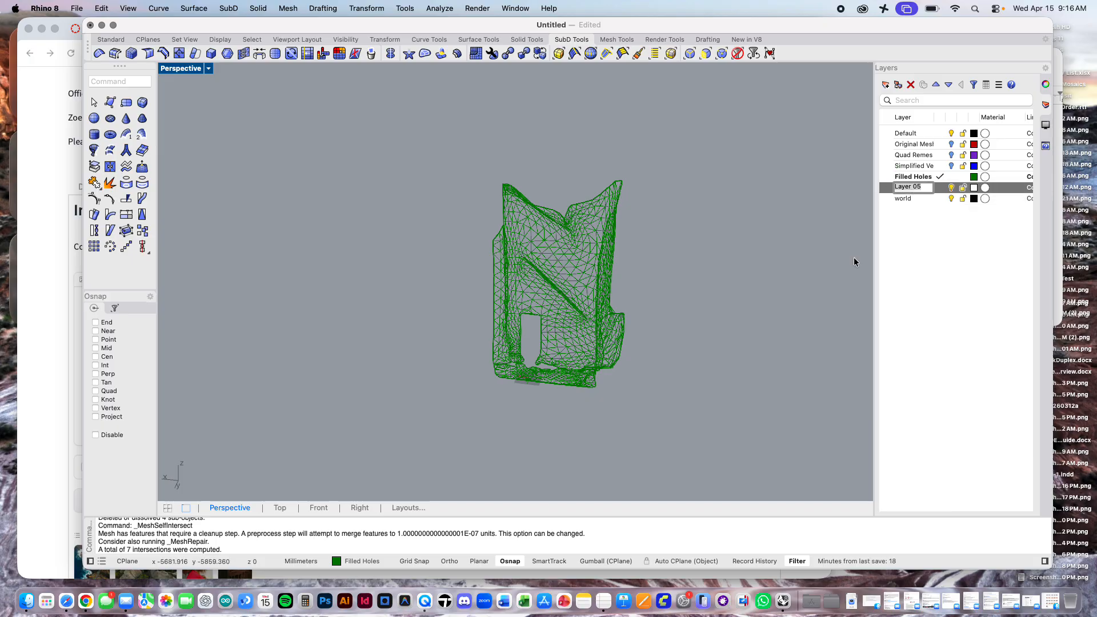
pyautogui.write('Offset Shell')
pyautogui.press('Return')
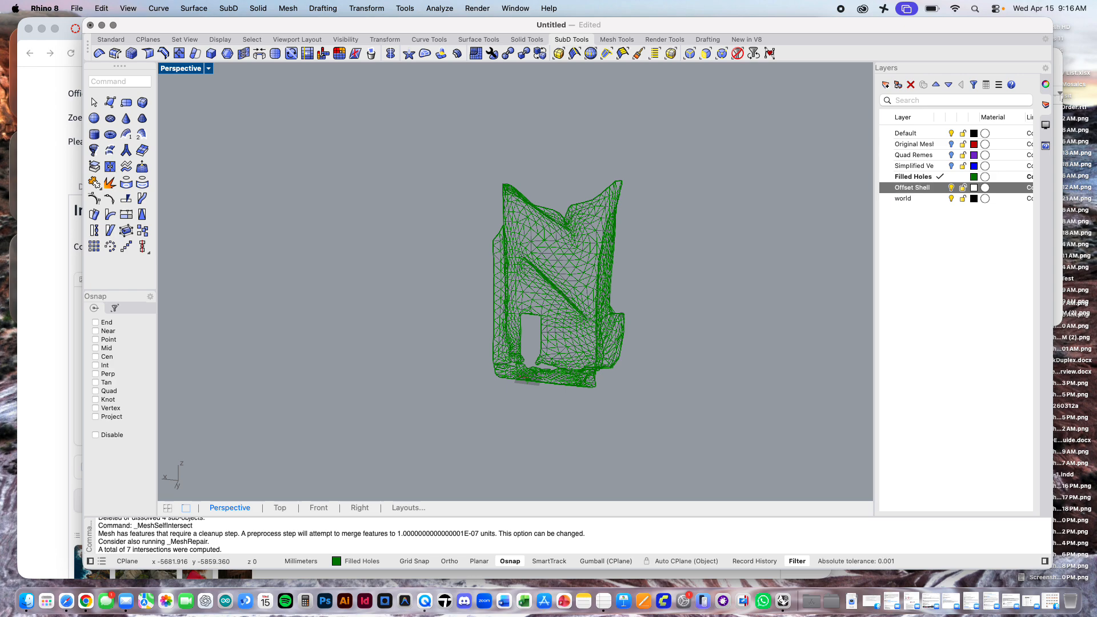
# Step: Copy the filled-holes mesh in place
pyautogui.write('co')
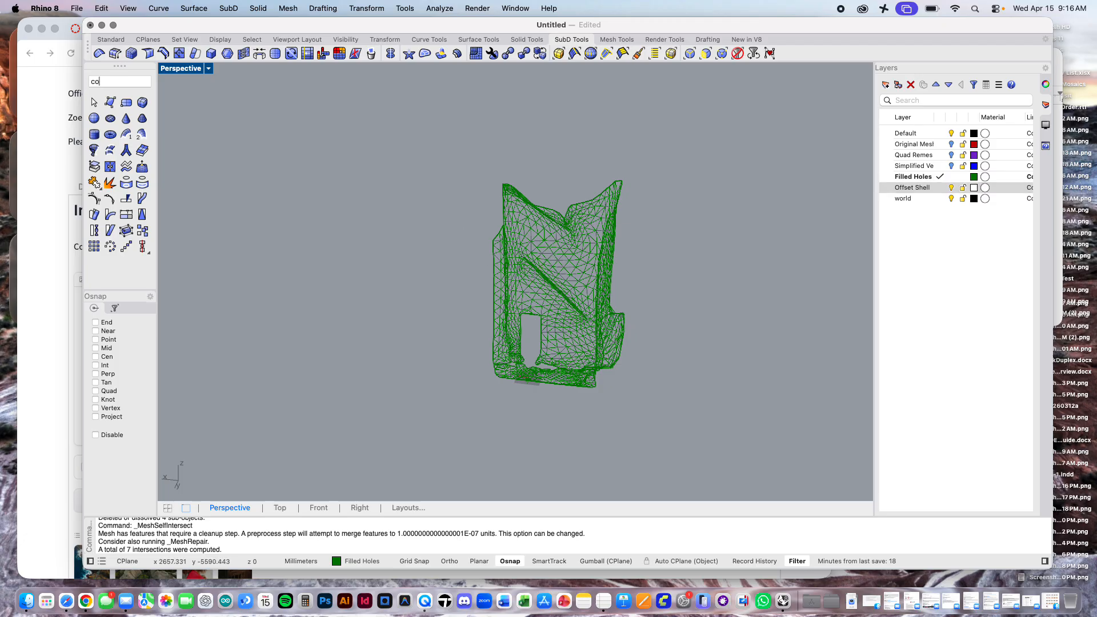
pyautogui.write('py')
pyautogui.press('Return')
pyautogui.click(522, 233)
pyautogui.press('Return')
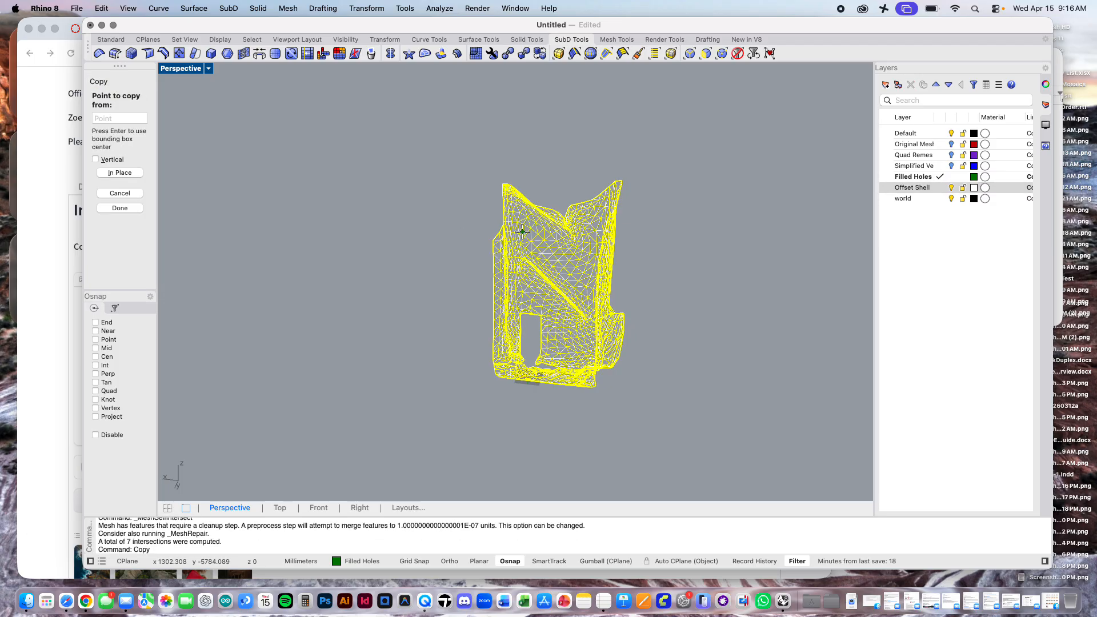
pyautogui.click(123, 172)
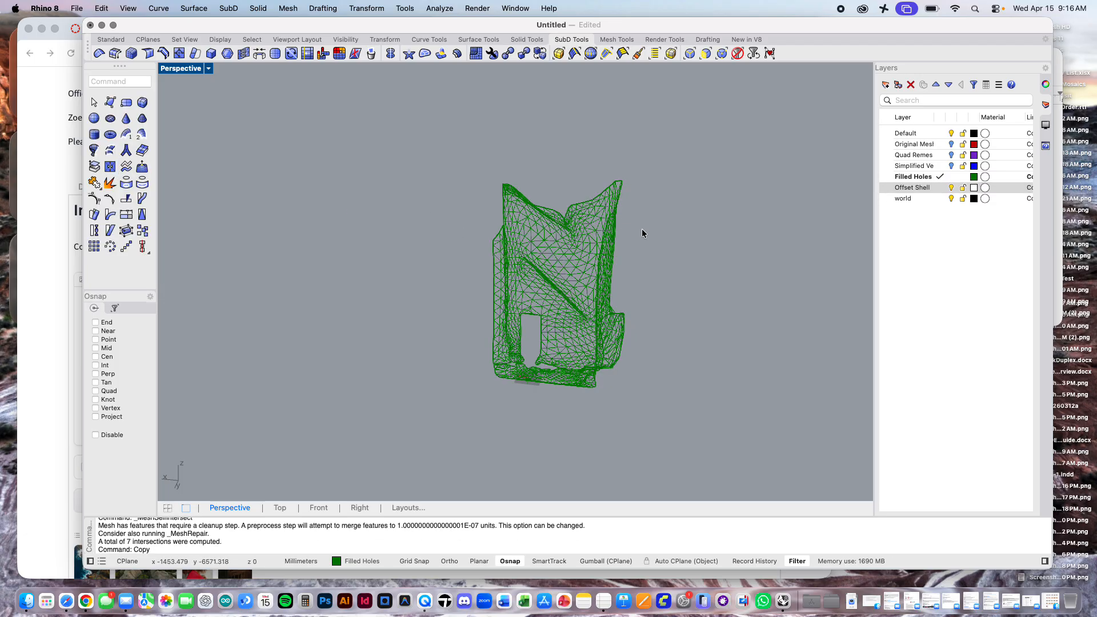
# Step: Move one of the two coincident filled-holes meshes to the Offset Shell layer
pyautogui.click(614, 236)
pyautogui.click(666, 275)
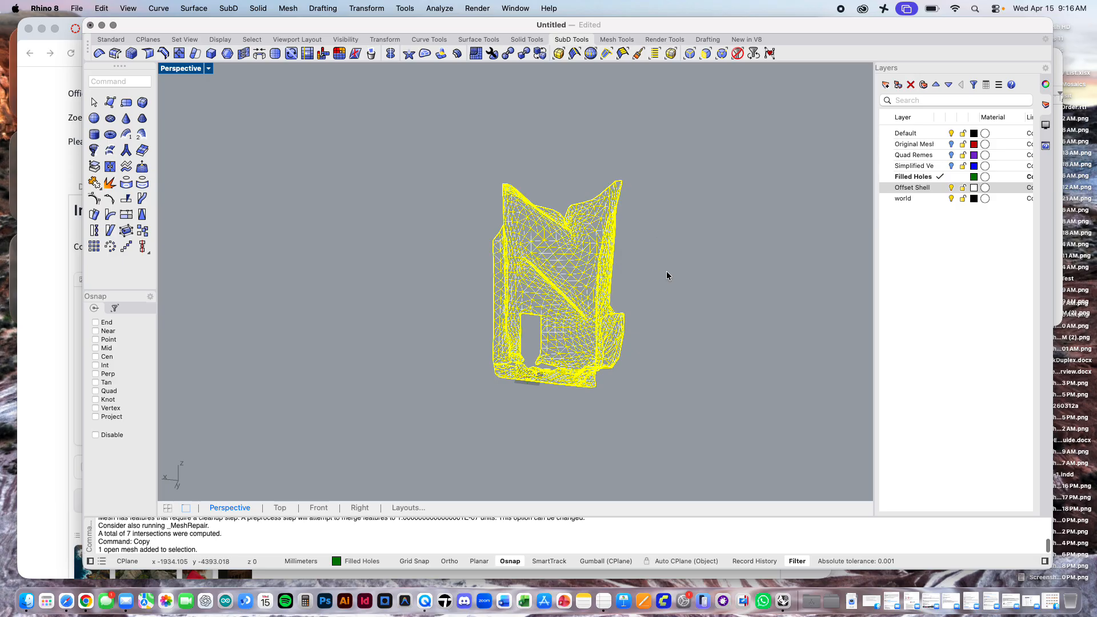
pyautogui.click(1045, 85)
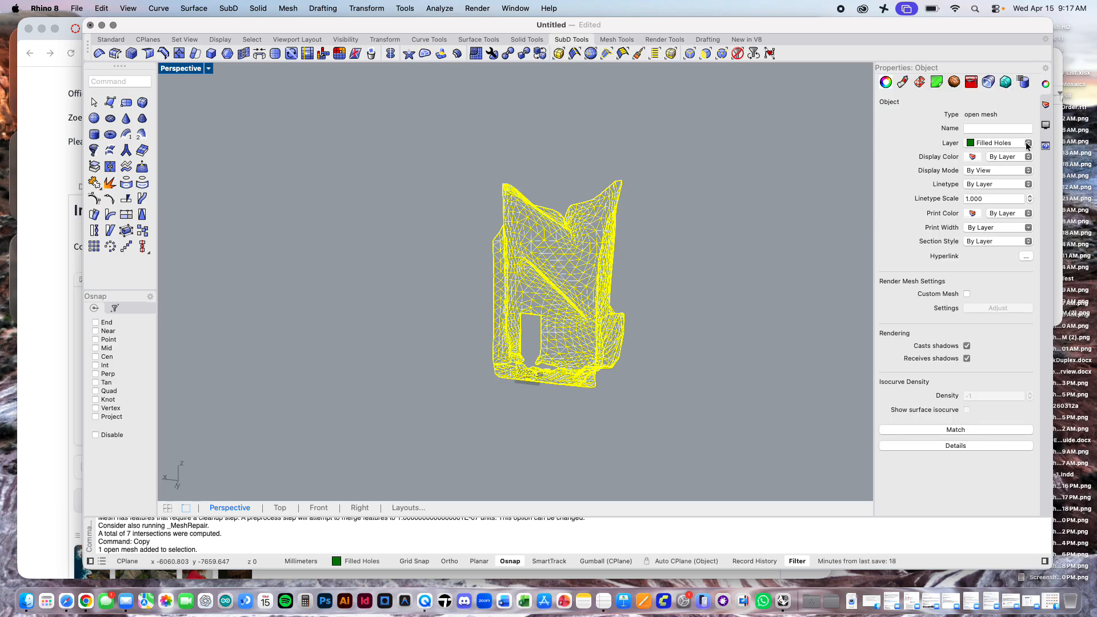
pyautogui.click(1026, 144)
pyautogui.click(1003, 189)
pyautogui.click(796, 184)
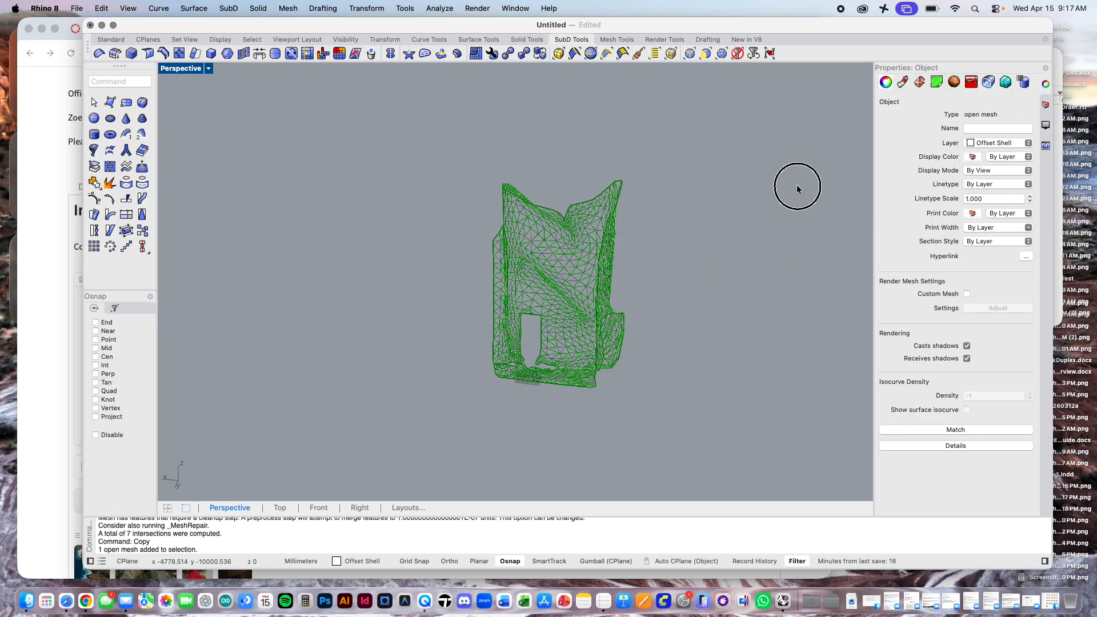
# Step: Make Default the current layer and turn off the Filled Holes and Offset Shell layers
pyautogui.click(1045, 105)
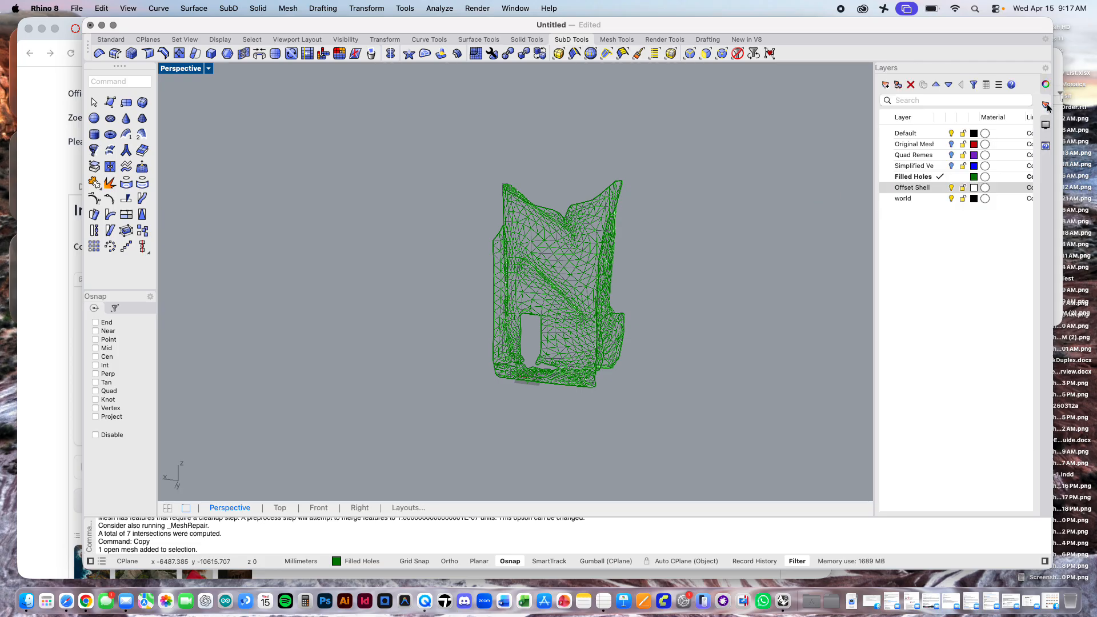
pyautogui.click(939, 187)
pyautogui.click(952, 177)
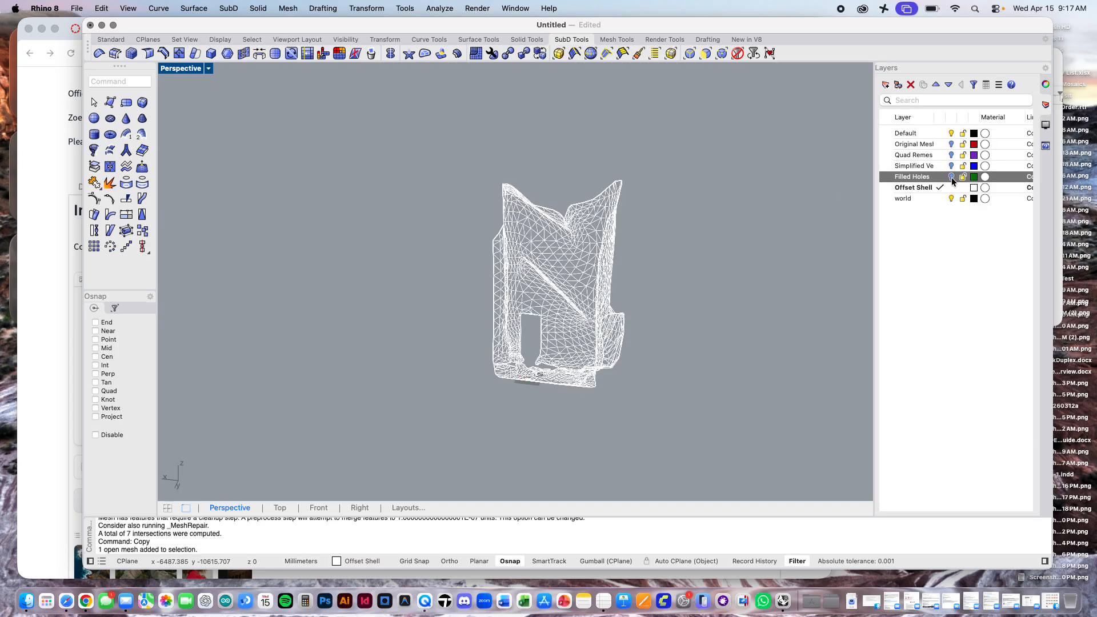
pyautogui.click(941, 133)
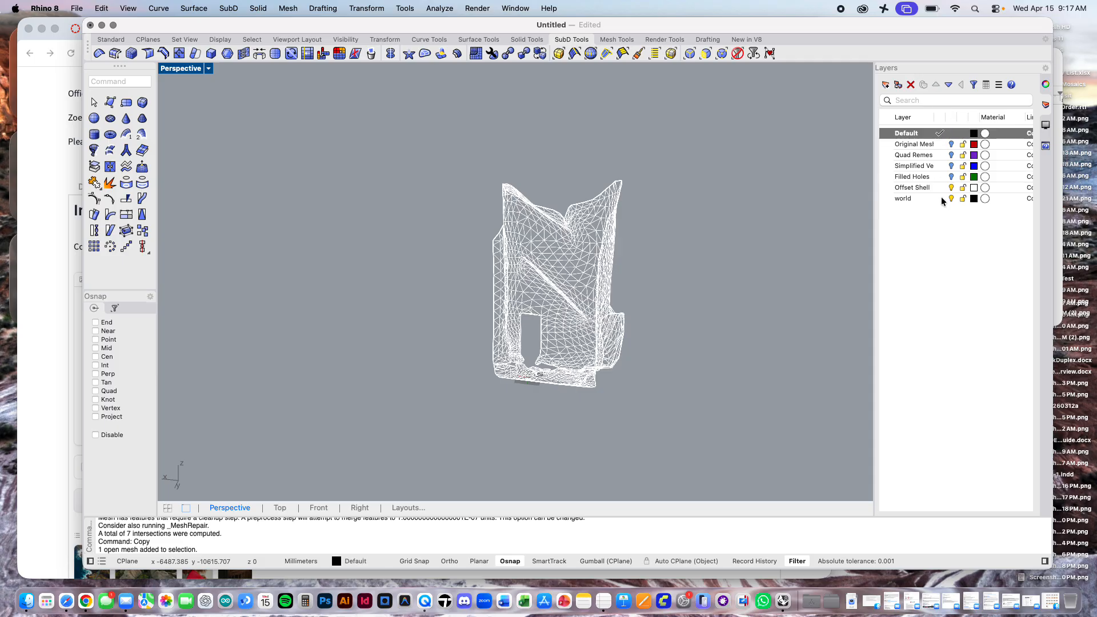
pyautogui.click(950, 188)
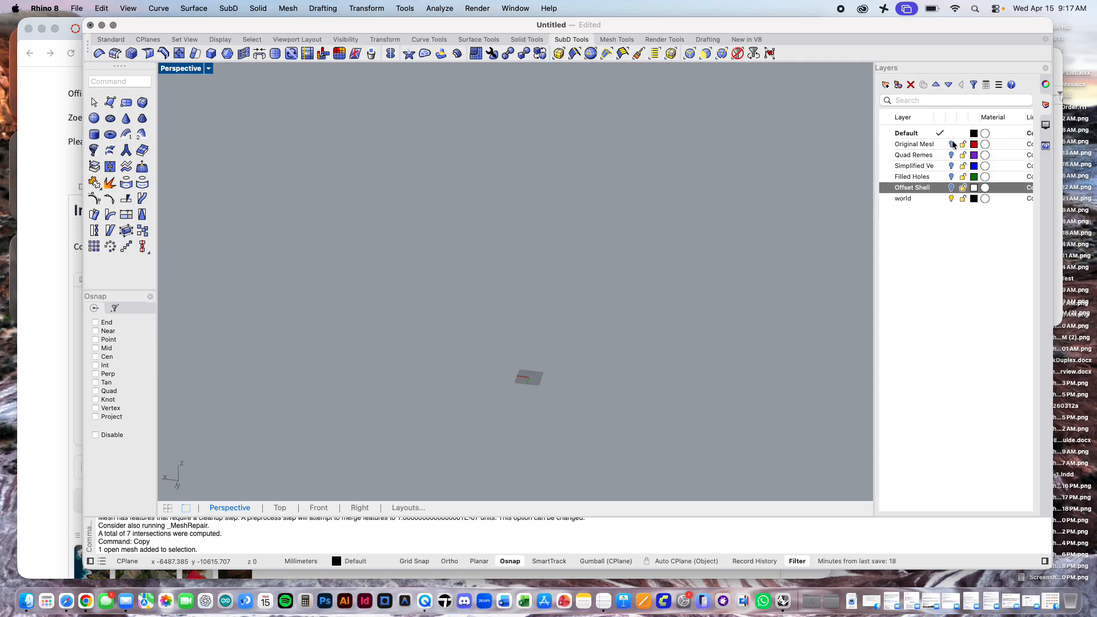
# Step: Turn on the Original Mesh layer, examine the dense mesh from the front, and turn the layer off again
pyautogui.moveTo(651, 300); pyautogui.dragTo(644, 298, button='right')
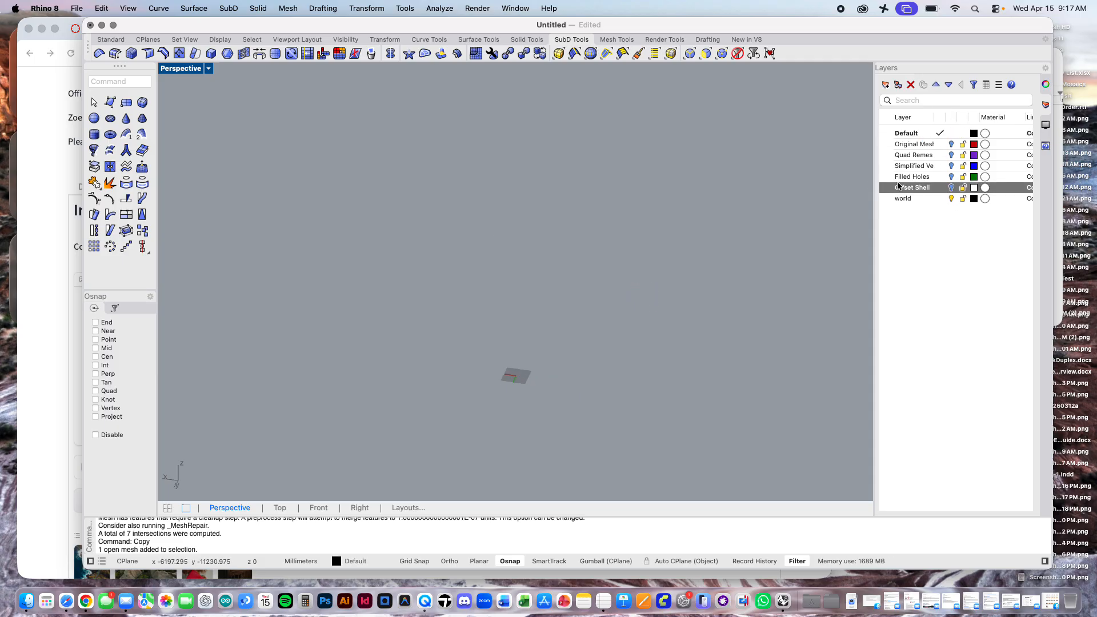
pyautogui.click(951, 144)
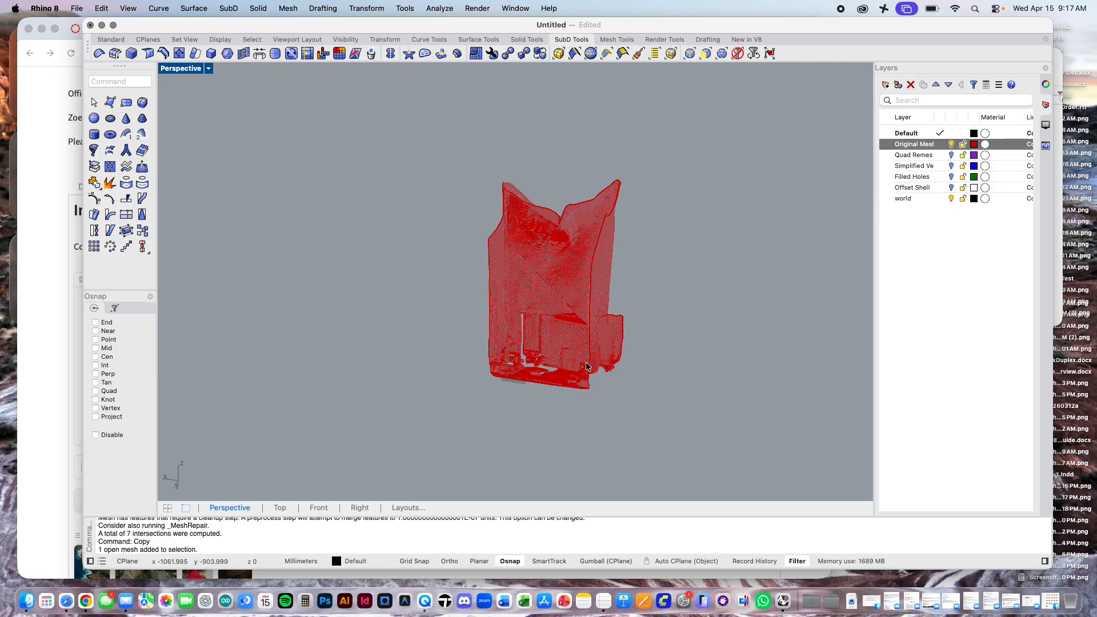
pyautogui.scroll(5, 577, 388)
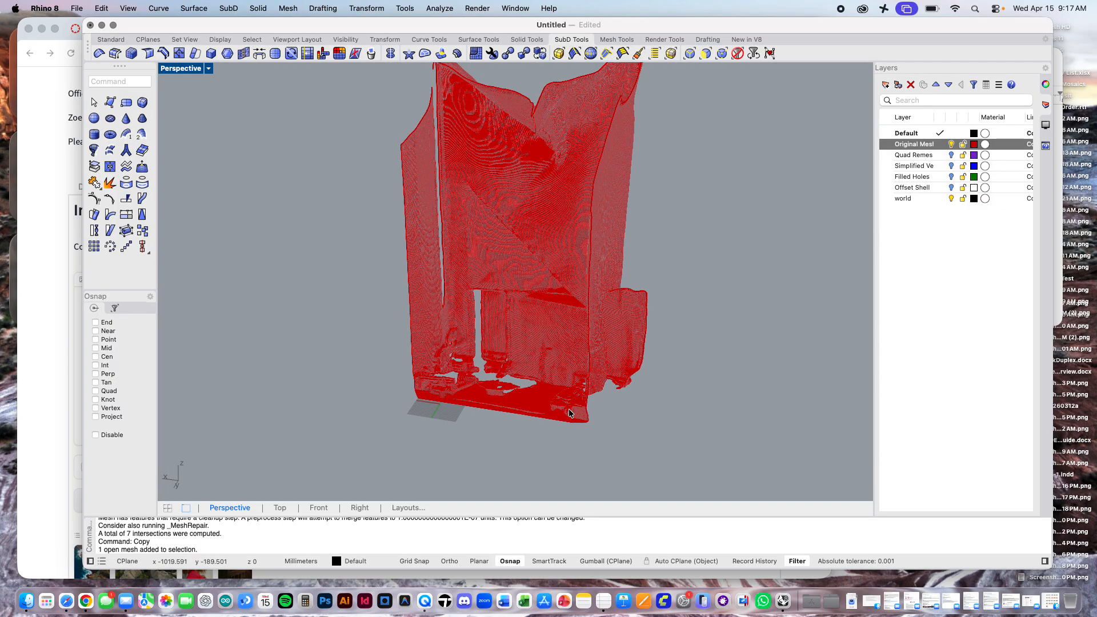
pyautogui.keyDown('shift'); pyautogui.moveTo(698, 229); pyautogui.dragTo(684, 272, button='right'); pyautogui.keyUp('shift')
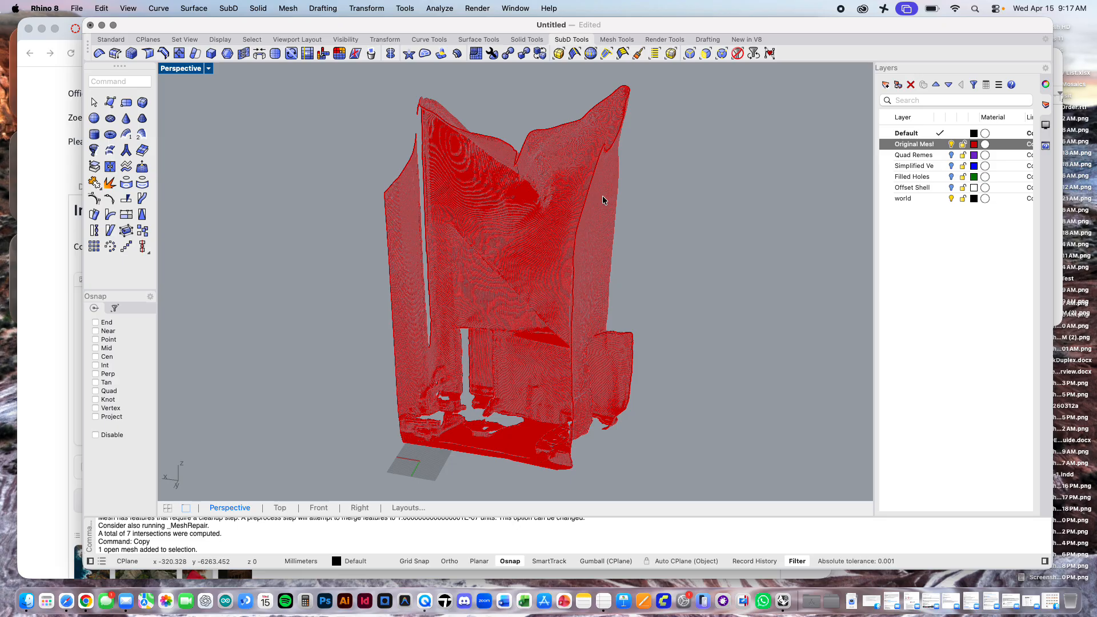
pyautogui.click(951, 144)
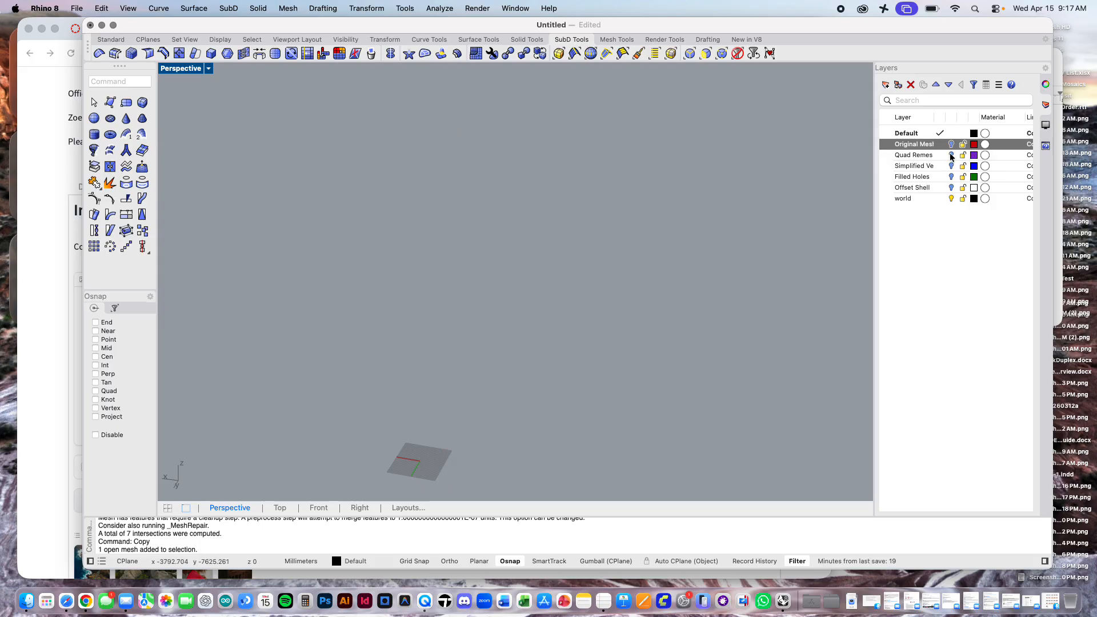
# Step: View the Quad Remesh and Simplified meshes one at a time, and leave only the Offset Shell mesh displayed
pyautogui.click(951, 155)
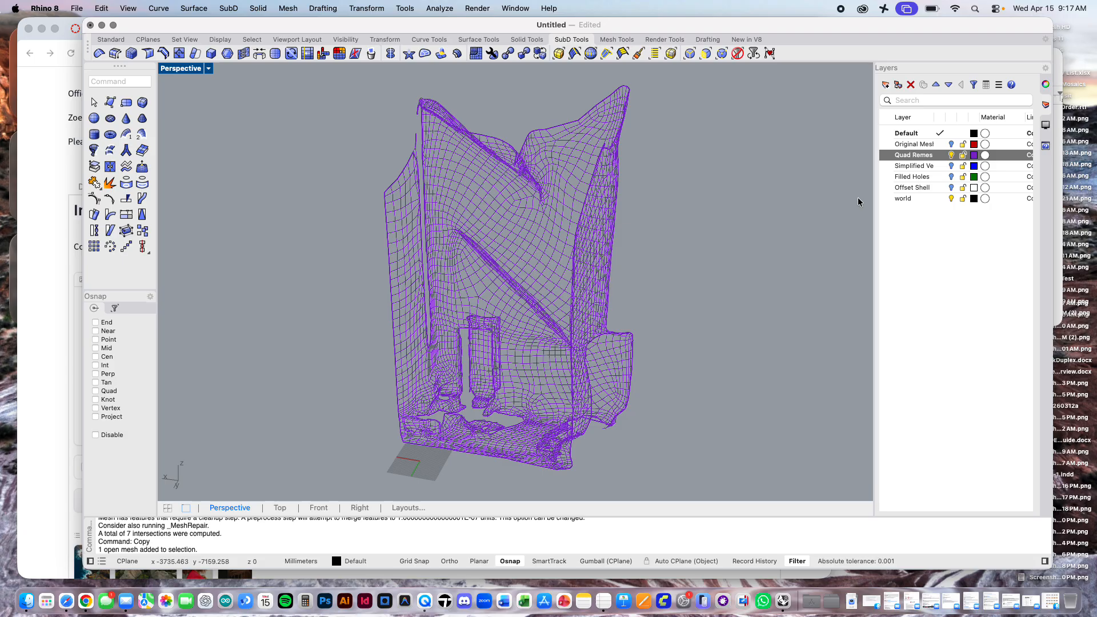
pyautogui.click(947, 155)
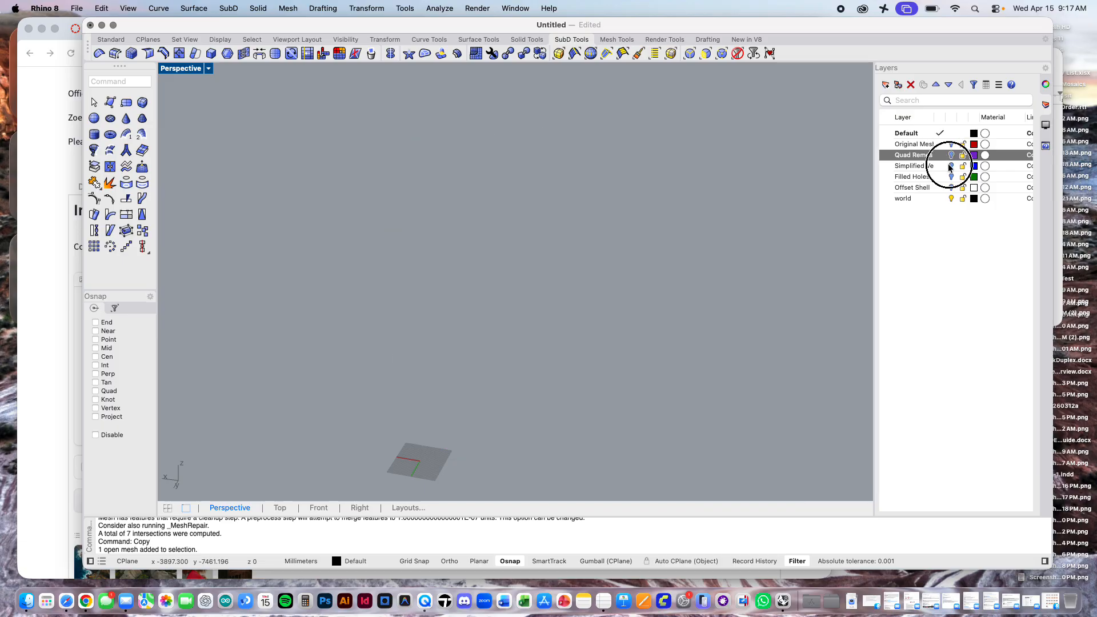
pyautogui.click(951, 165)
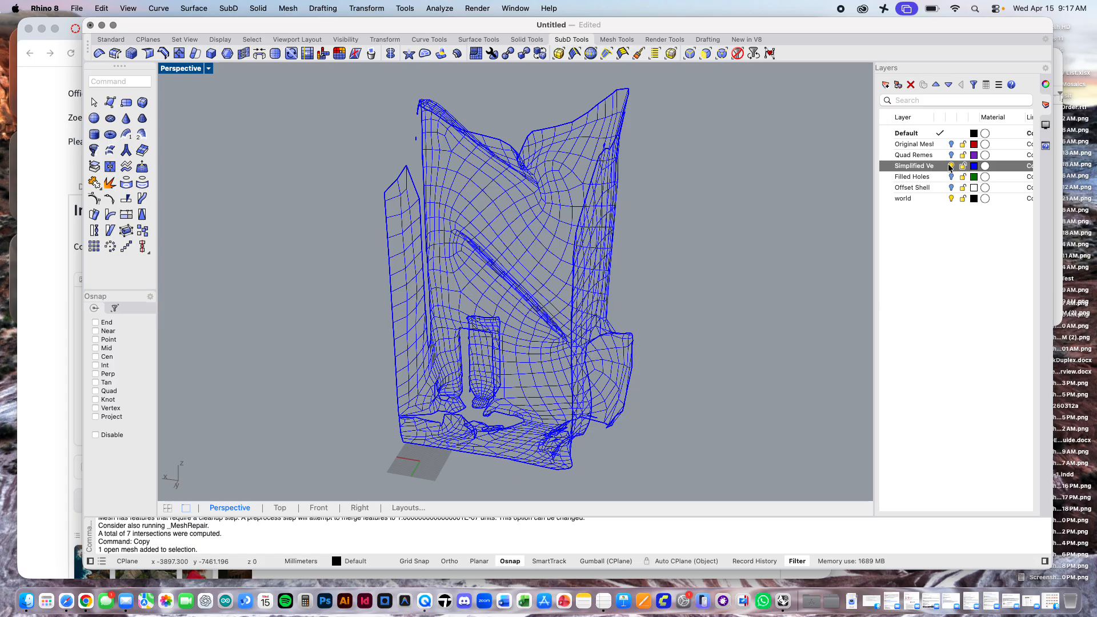
pyautogui.click(950, 166)
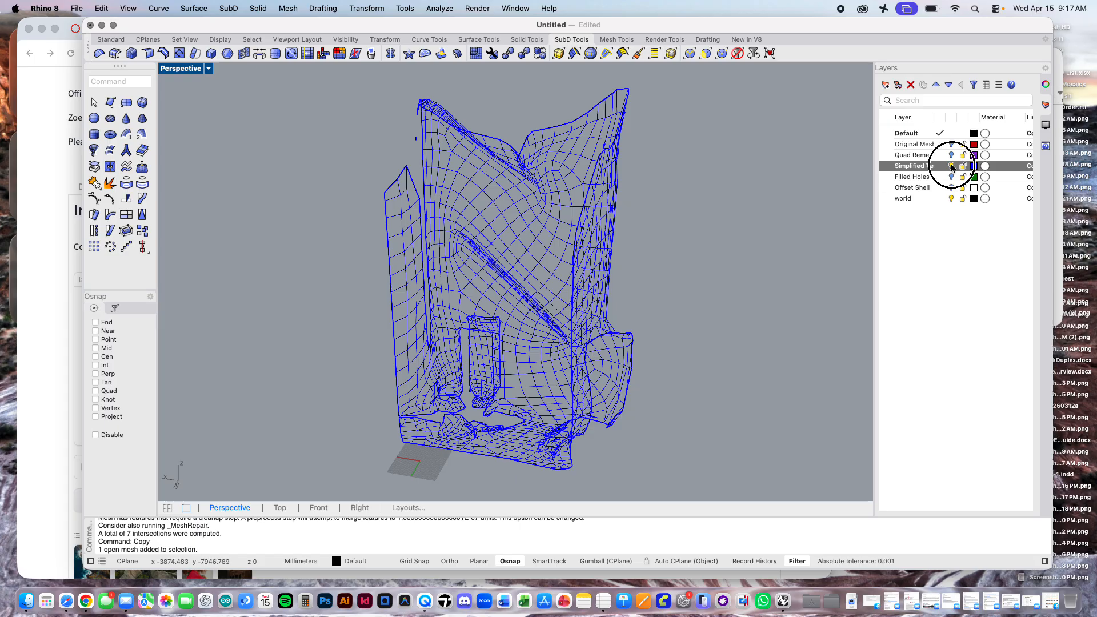
pyautogui.click(950, 187)
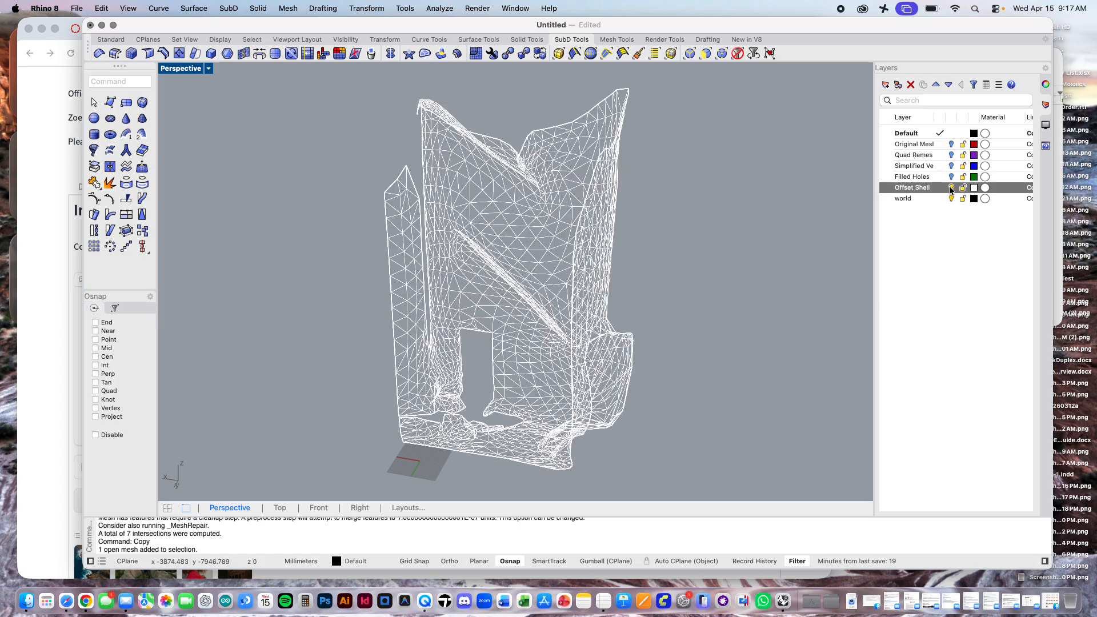
pyautogui.click(714, 252)
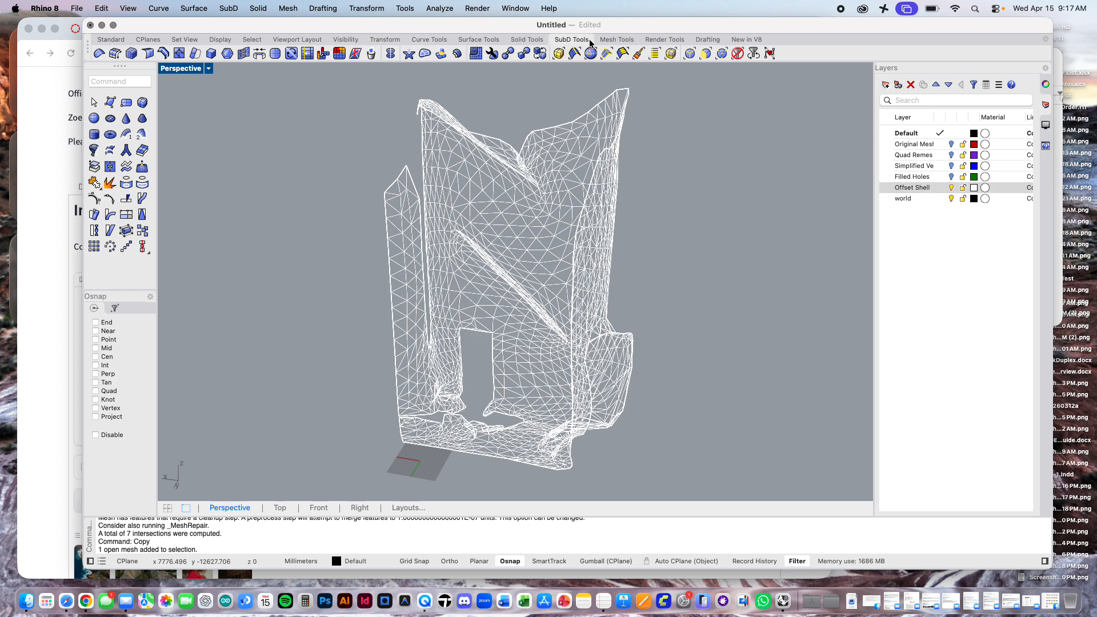
pyautogui.click(615, 40)
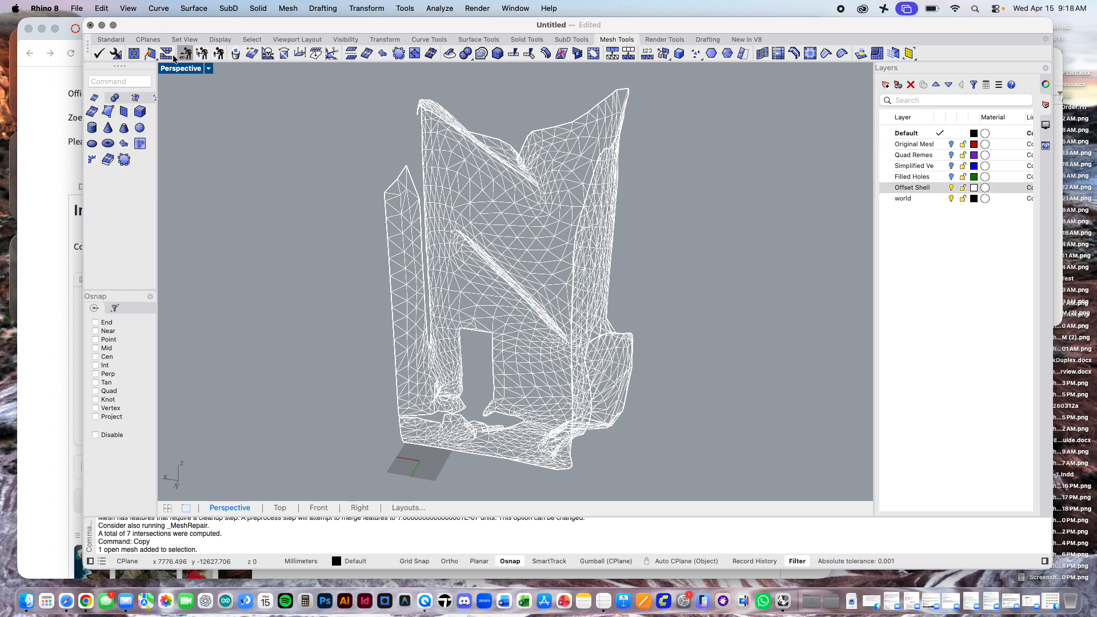
pyautogui.click(288, 8)
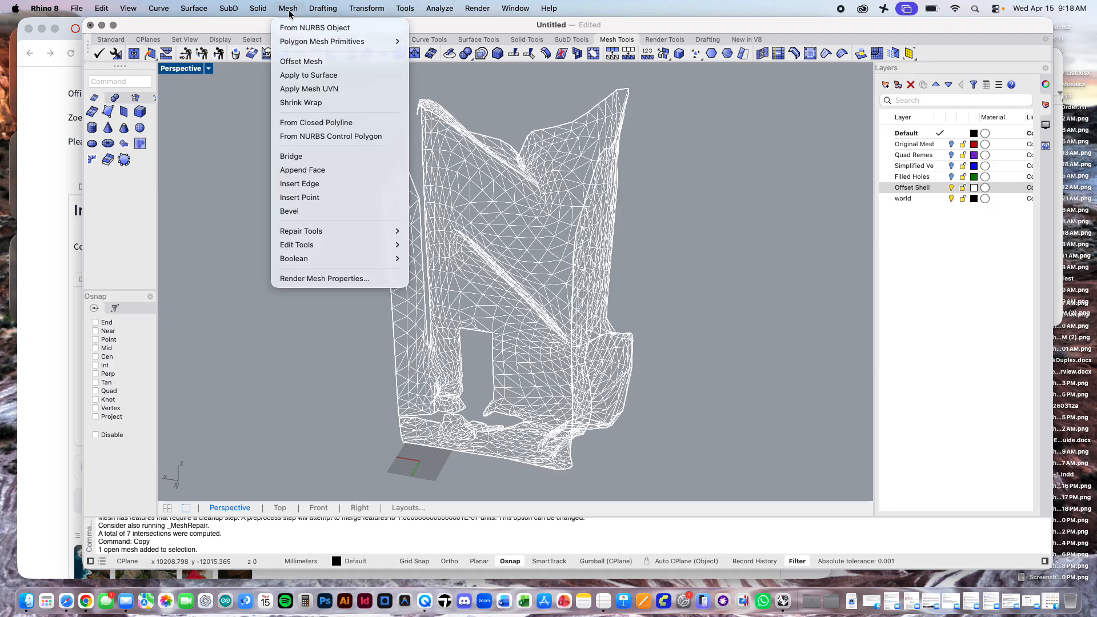
pyautogui.moveTo(317, 240)
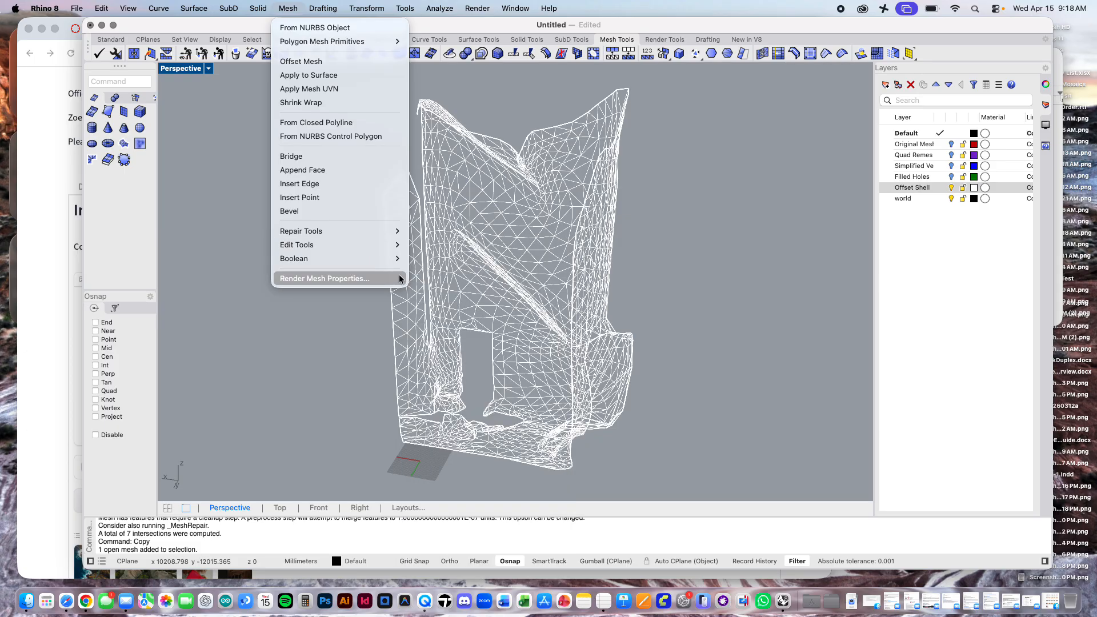
pyautogui.moveTo(392, 265)
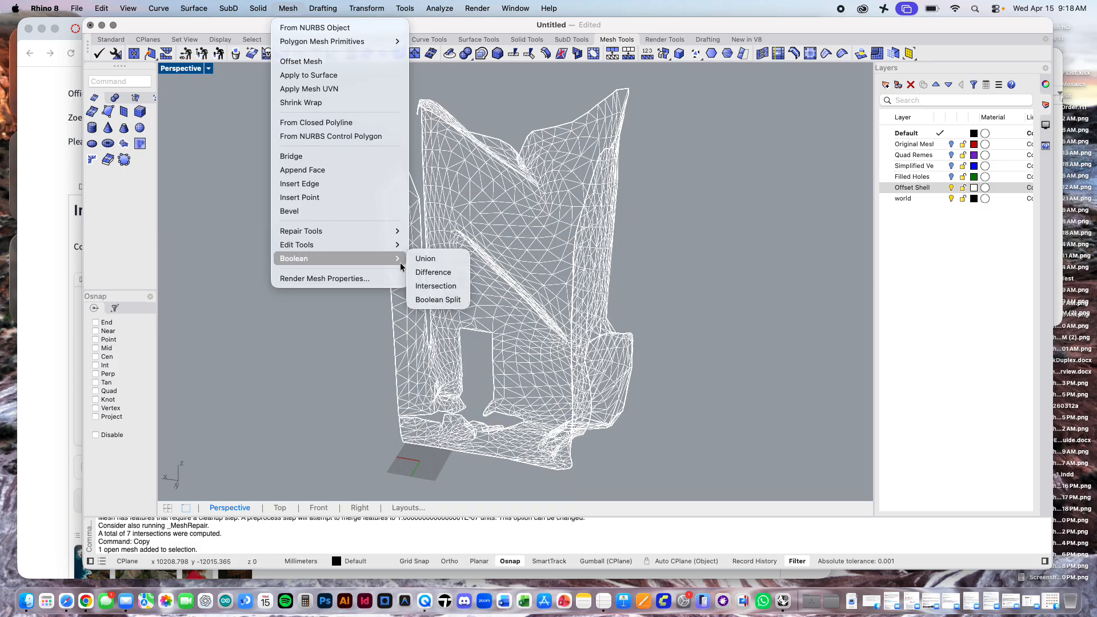
pyautogui.moveTo(371, 245)
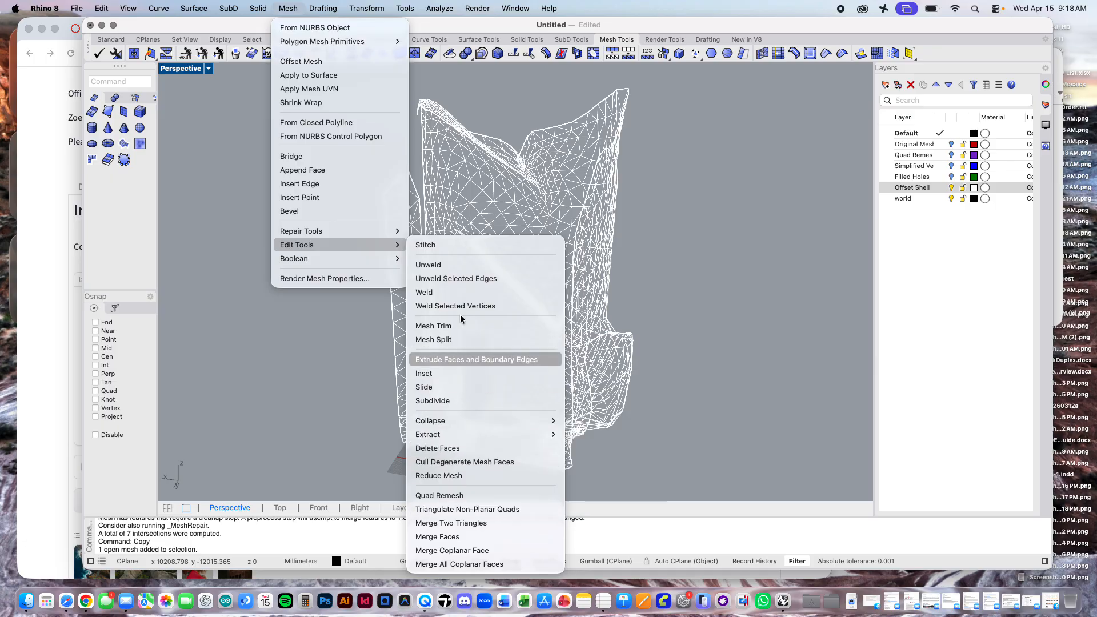
pyautogui.click(429, 31)
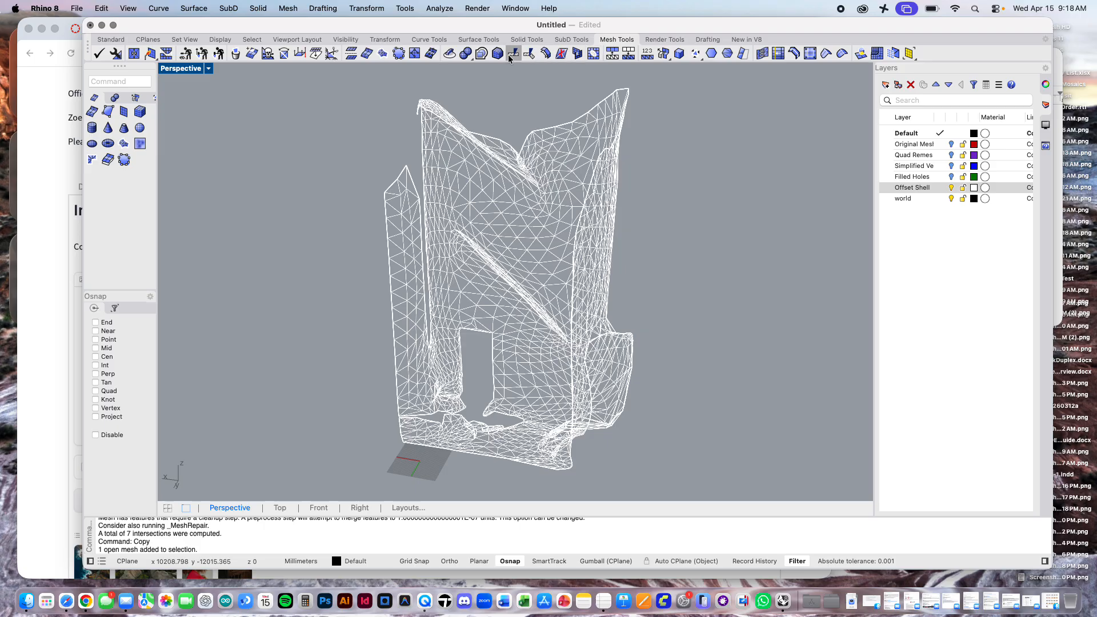
# Step: Offset the mesh on the Offset Shell layer by about 42 mm with OffsetMesh, using the Solid option
pyautogui.click(134, 83)
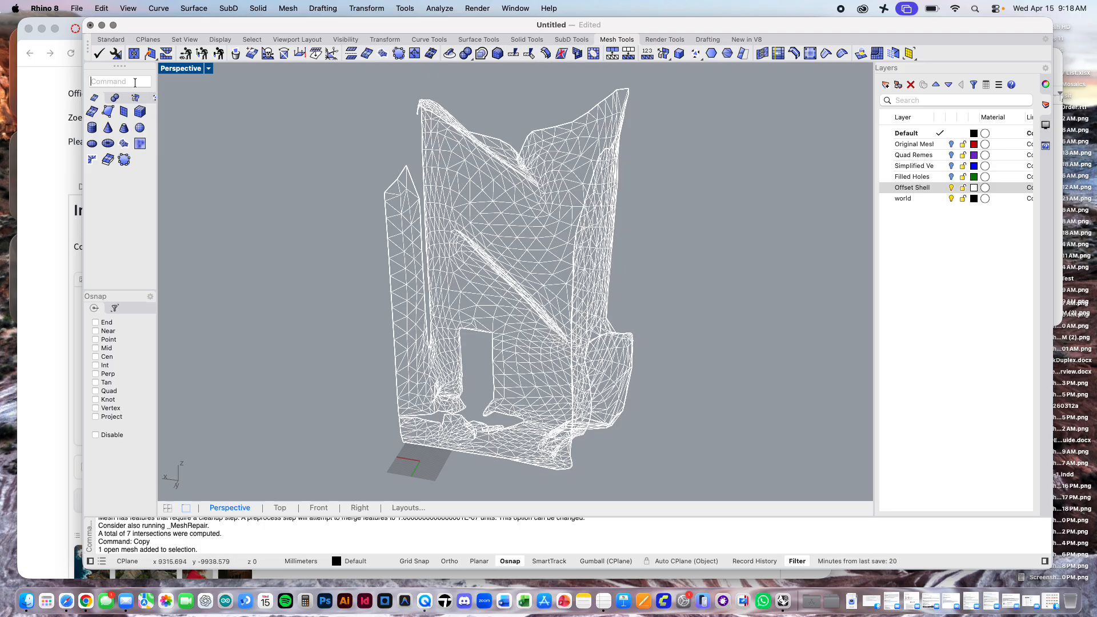
pyautogui.write('off')
pyautogui.press('Down')
pyautogui.press('Down')
pyautogui.press('Down')
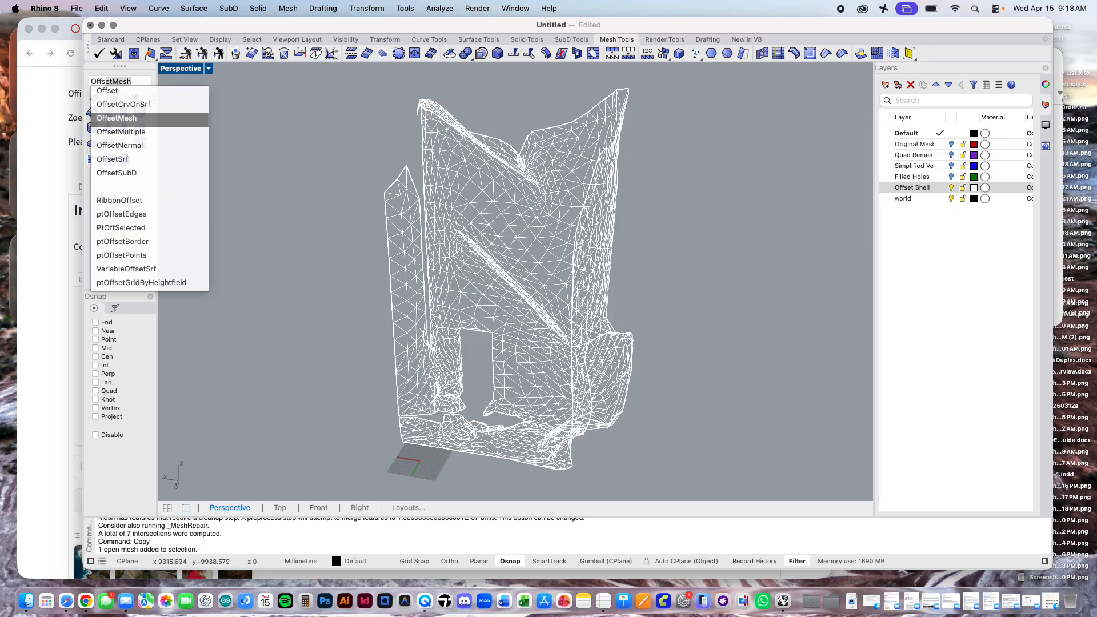
pyautogui.press('Return')
pyautogui.click(530, 186)
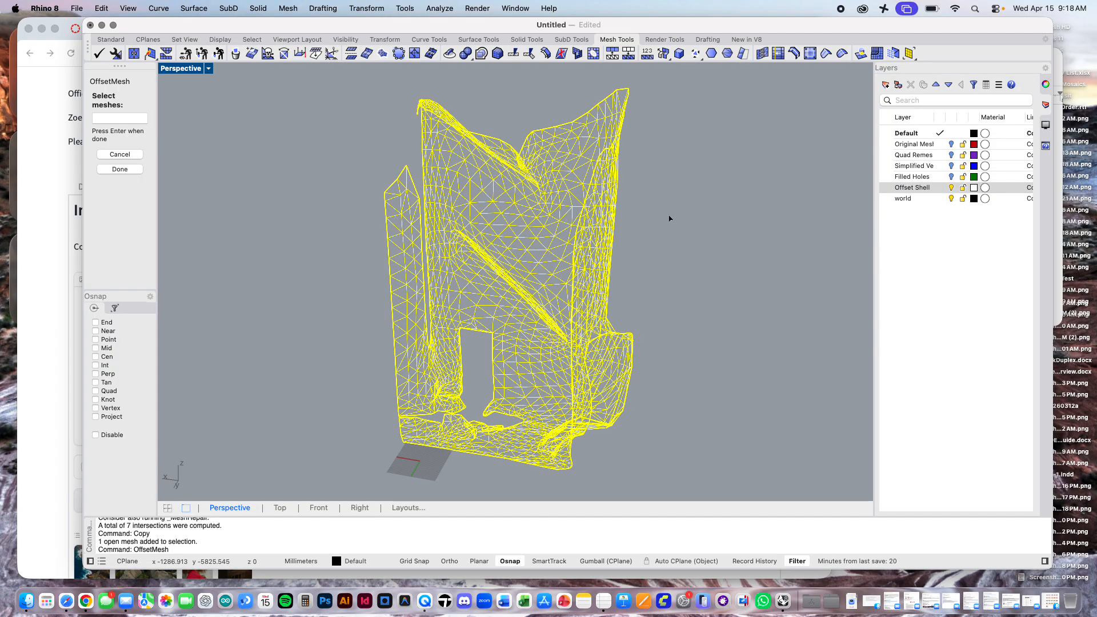
pyautogui.press('Return')
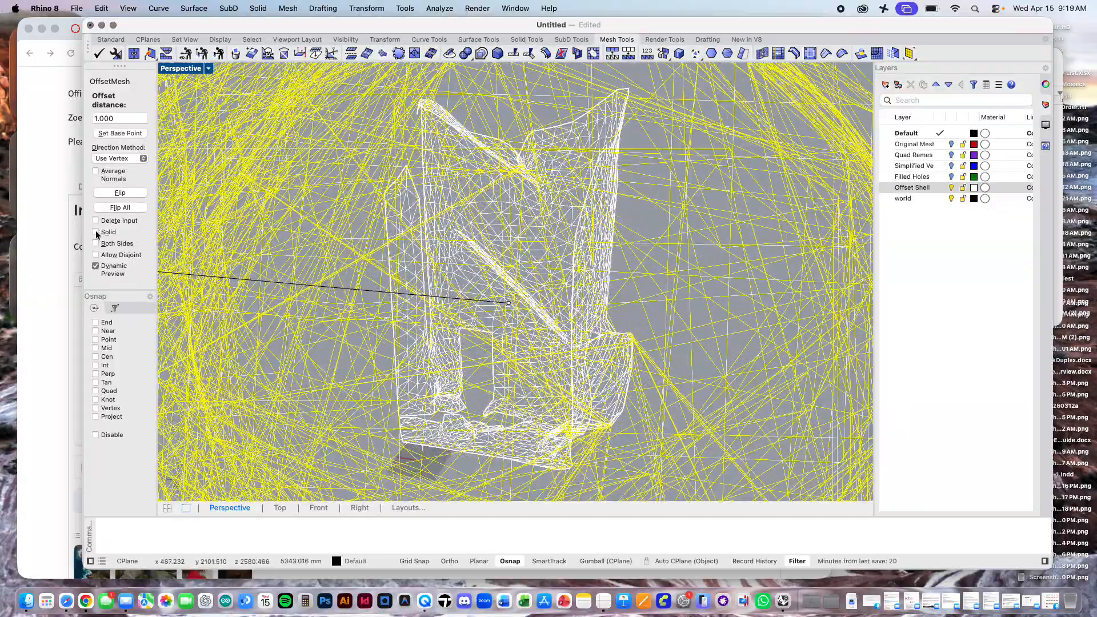
pyautogui.click(96, 232)
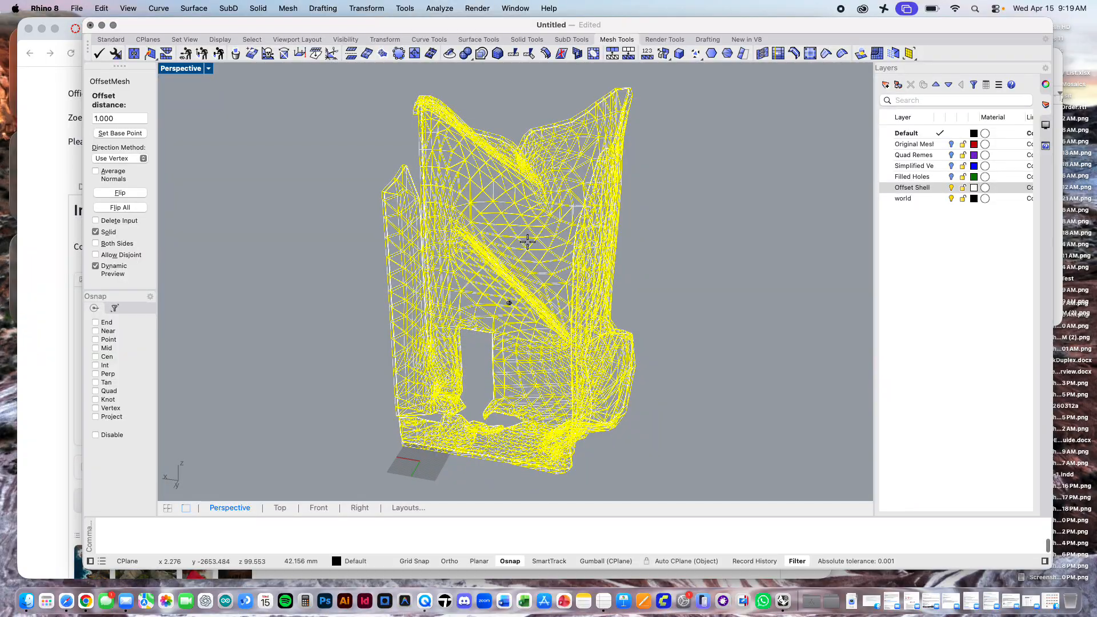
pyautogui.click(527, 241)
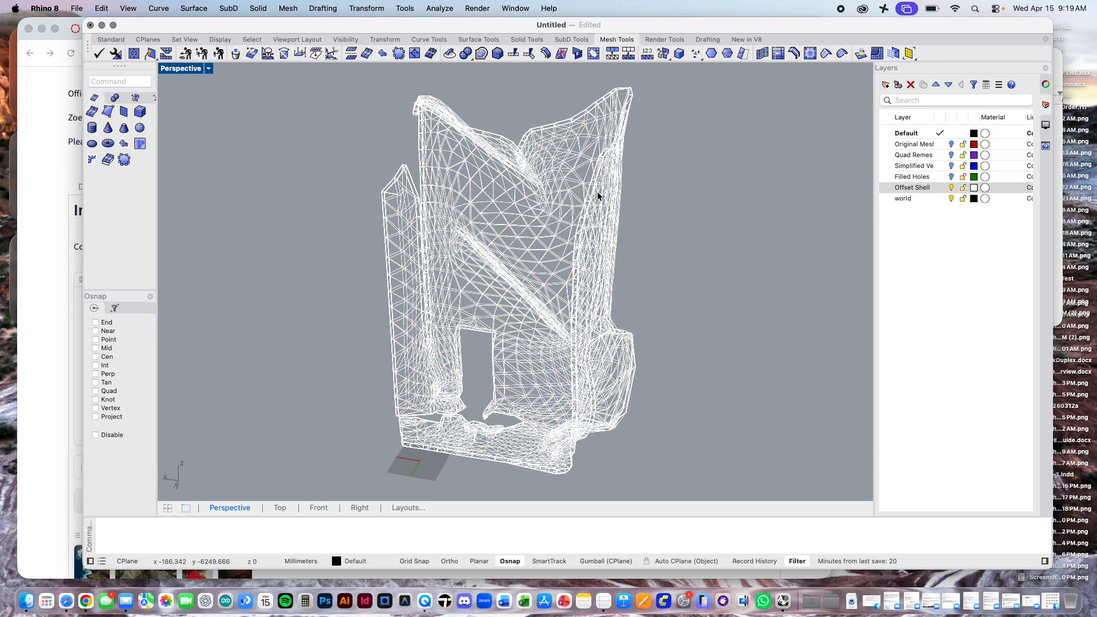
# Step: Show the Perspective viewport in Rendered mode and examine the offset shell from the front and up close
pyautogui.click(209, 68)
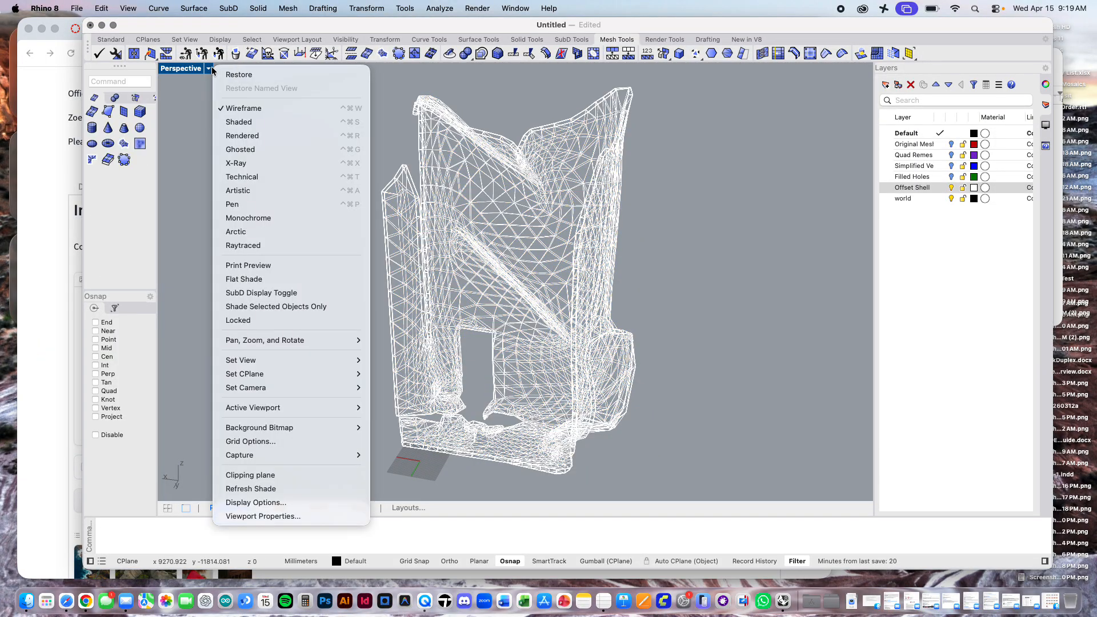
pyautogui.click(248, 135)
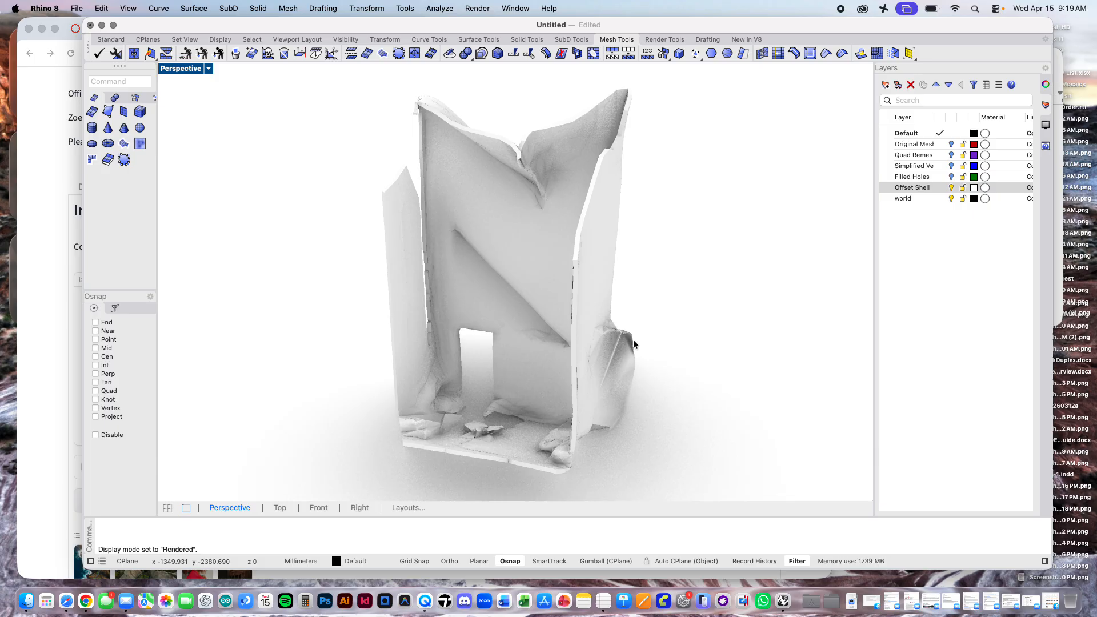
pyautogui.moveTo(587, 328); pyautogui.dragTo(611, 297, button='right')
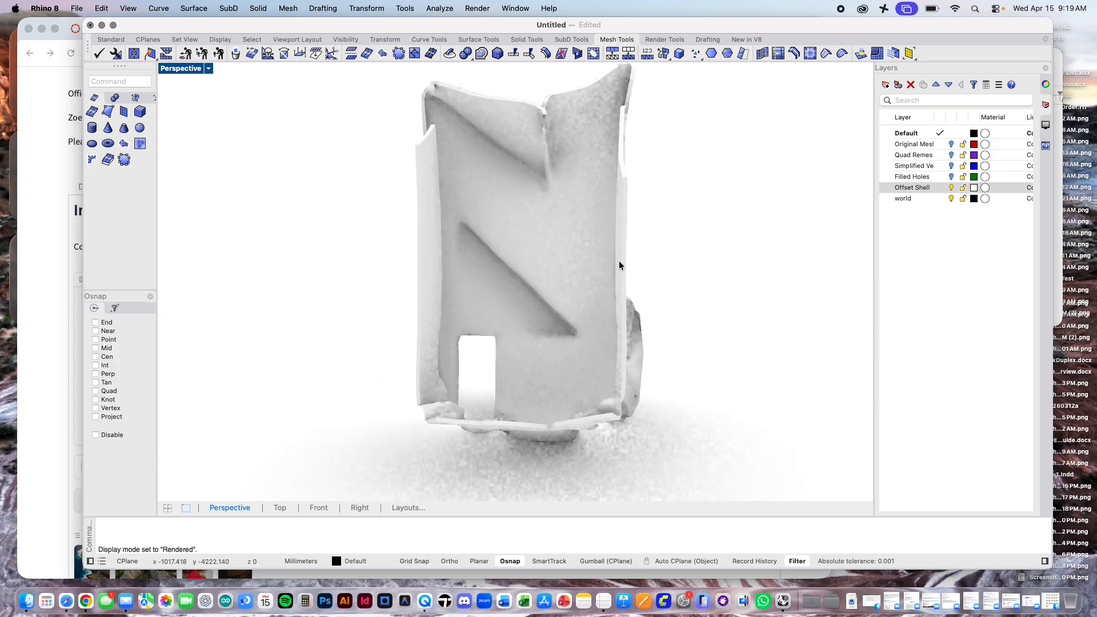
pyautogui.scroll(3, 619, 265)
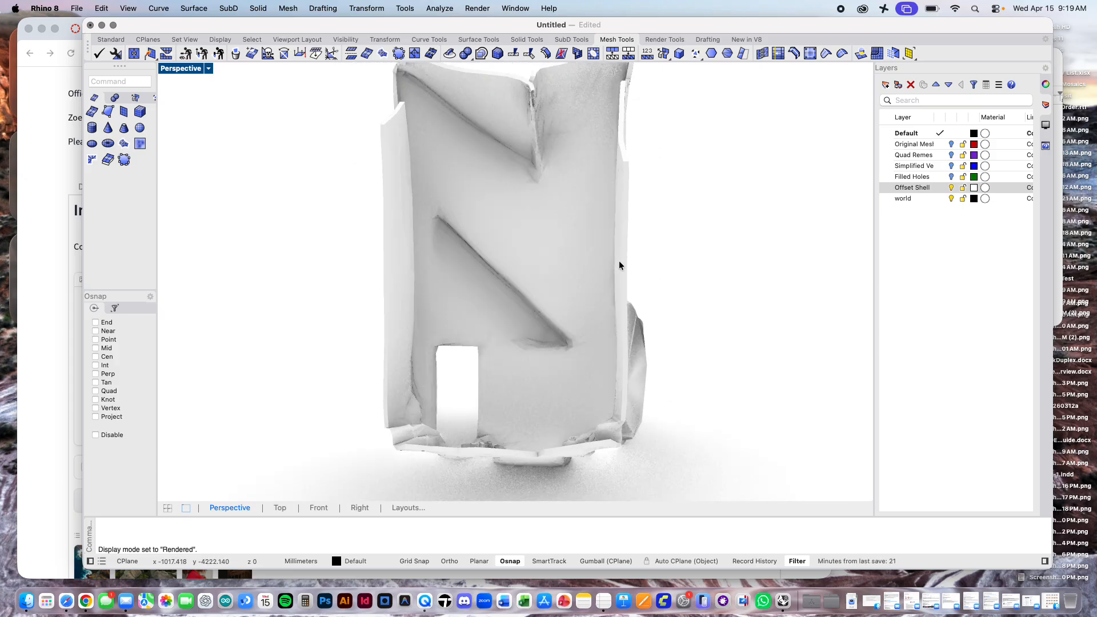
pyautogui.scroll(-1, 619, 262)
# Step: Switch to the ZoeDepth page in Chrome, inspect the reconstructed 3D mesh from another angle, and return to Rhino
pyautogui.hotkey('ctrl', 'Up')
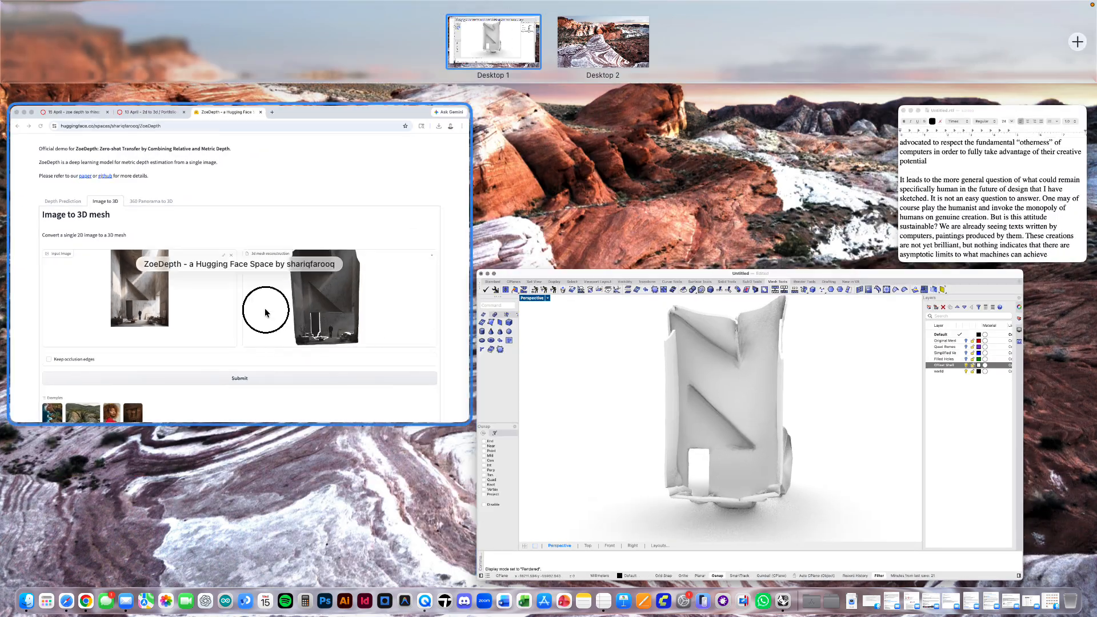
pyautogui.click(265, 310)
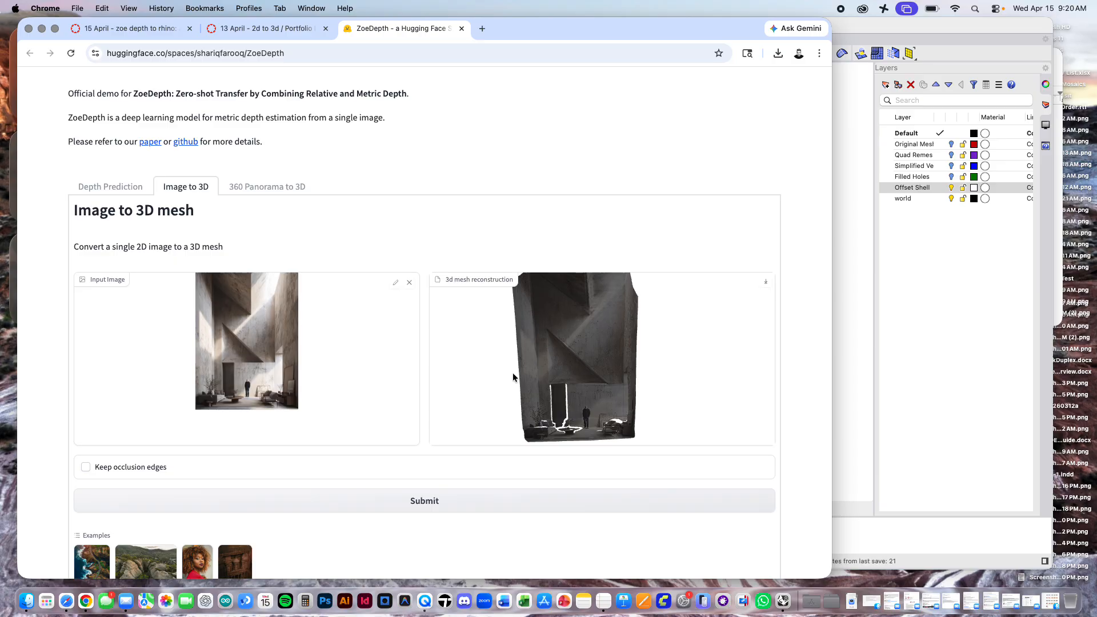
pyautogui.moveTo(728, 350); pyautogui.dragTo(738, 303)
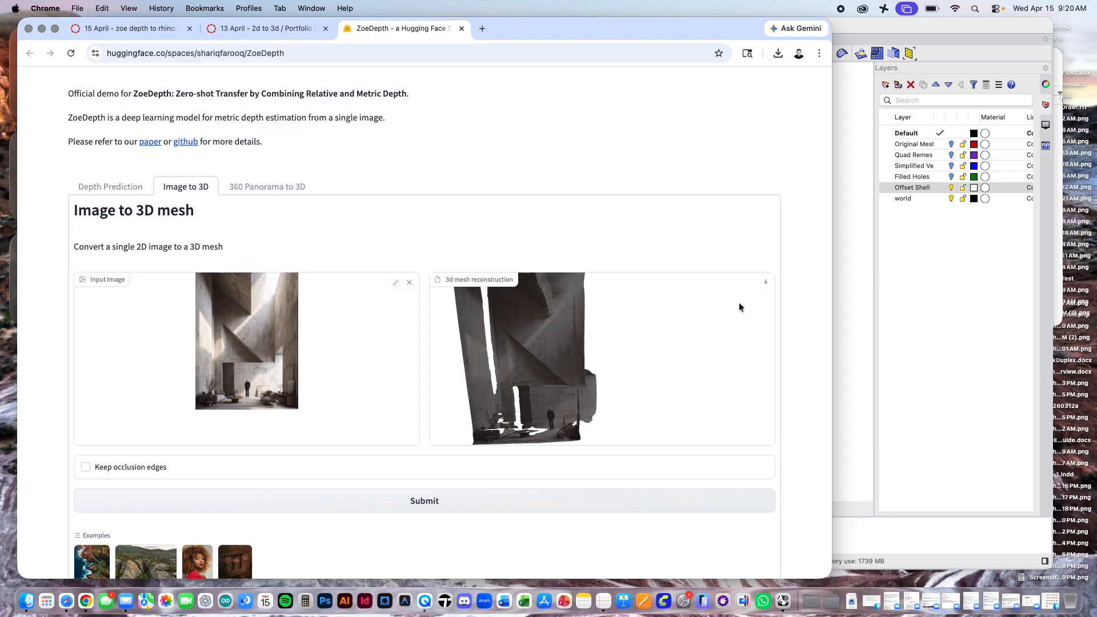
pyautogui.click(896, 33)
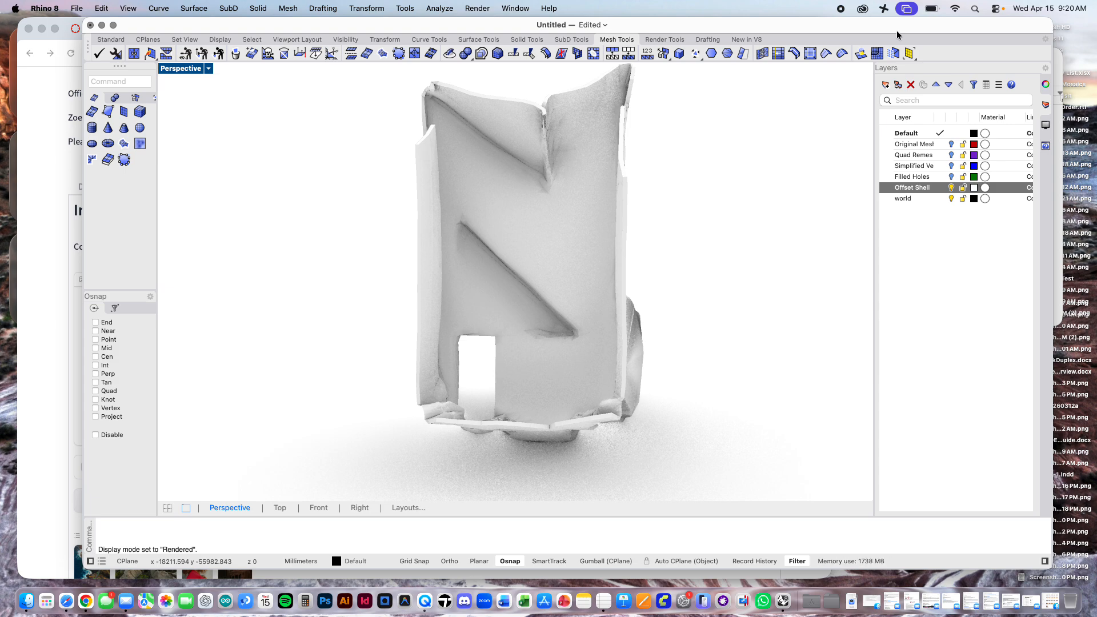
# Step: Turn off the Offset Shell layer and turn on the Original Mesh layer, with the model seen at an angle
pyautogui.moveTo(714, 182); pyautogui.dragTo(662, 226, button='right')
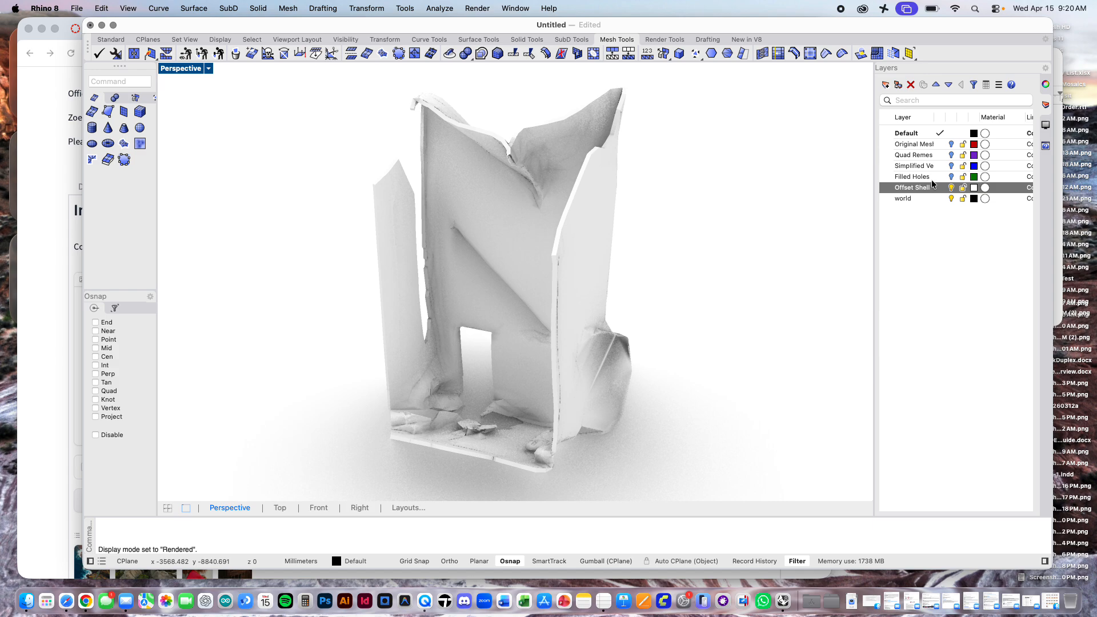
pyautogui.click(950, 187)
pyautogui.click(951, 144)
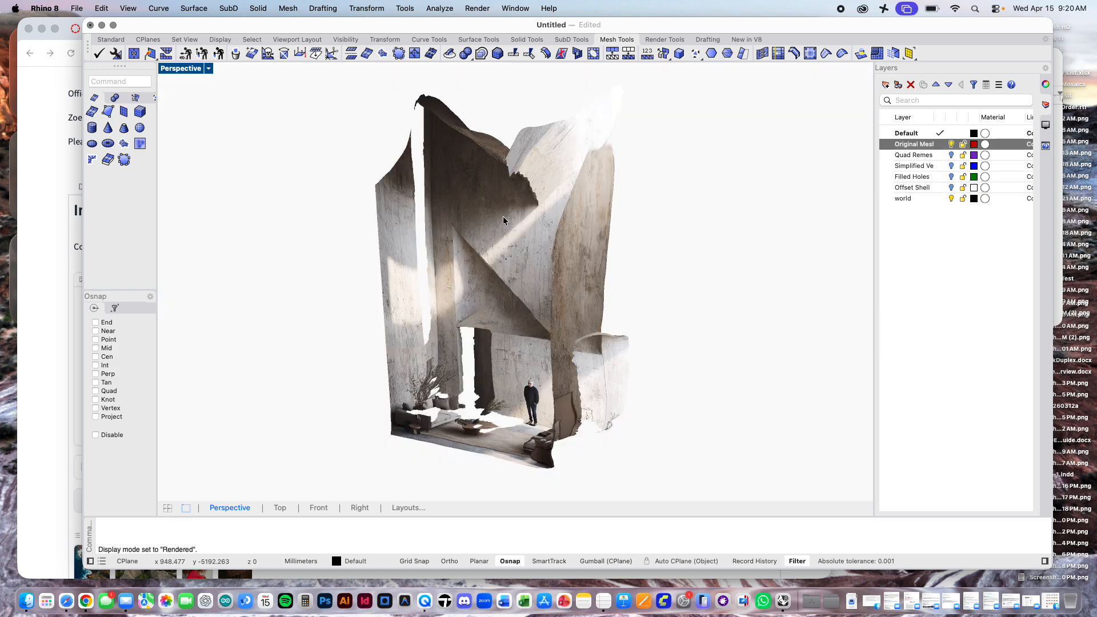
# Step: Preview the original mesh in Shaded mode, and set the Perspective viewport to Wireframe
pyautogui.click(209, 69)
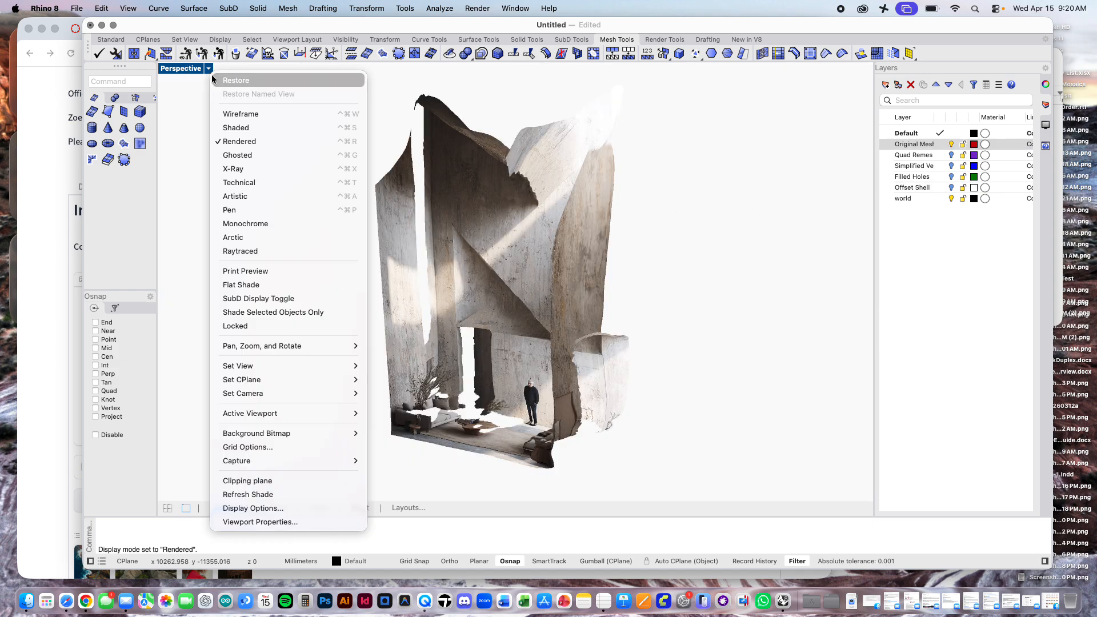
pyautogui.click(249, 122)
pyautogui.click(209, 69)
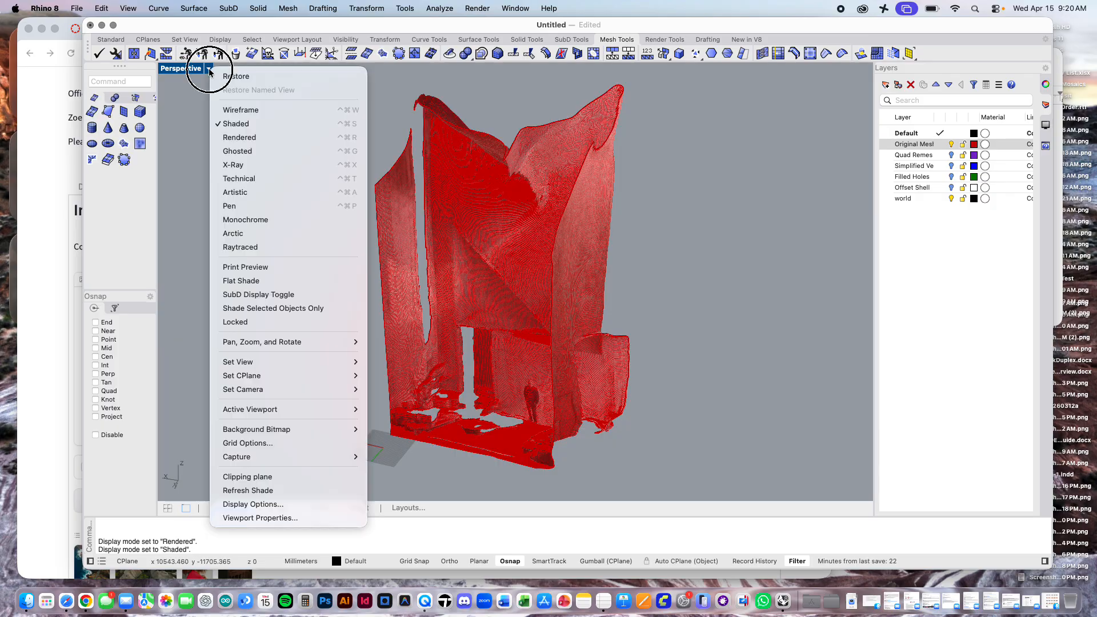
pyautogui.click(241, 109)
pyautogui.click(916, 209)
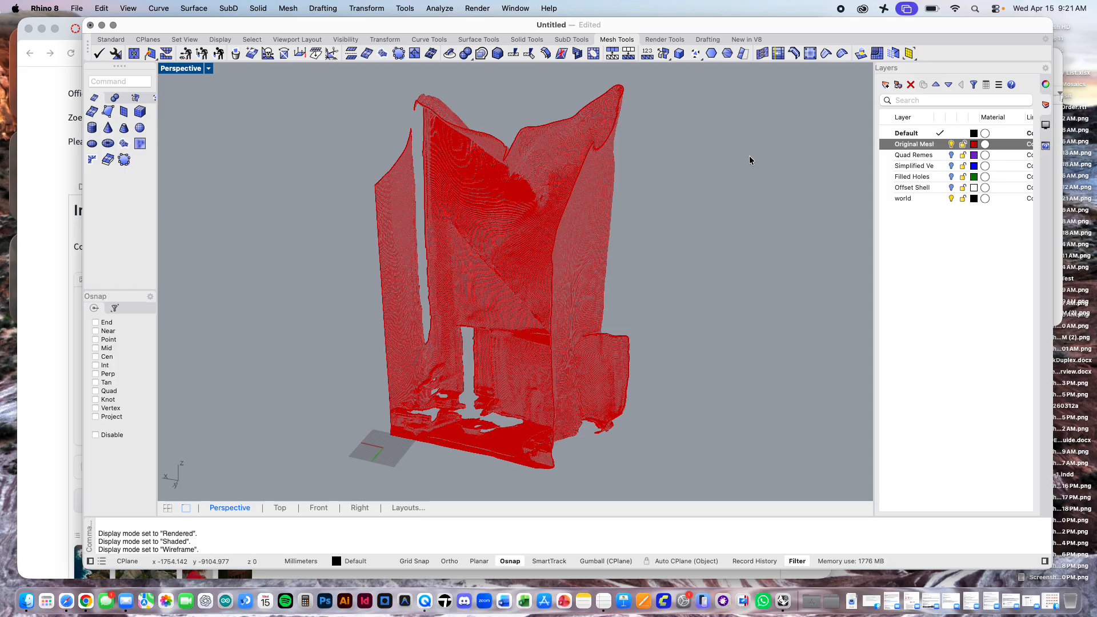
# Step: Set the colour of the Original Mesh, Quad Remesh, Simplified, Filled Holes and Offset Shell layers to Black
pyautogui.click(975, 146)
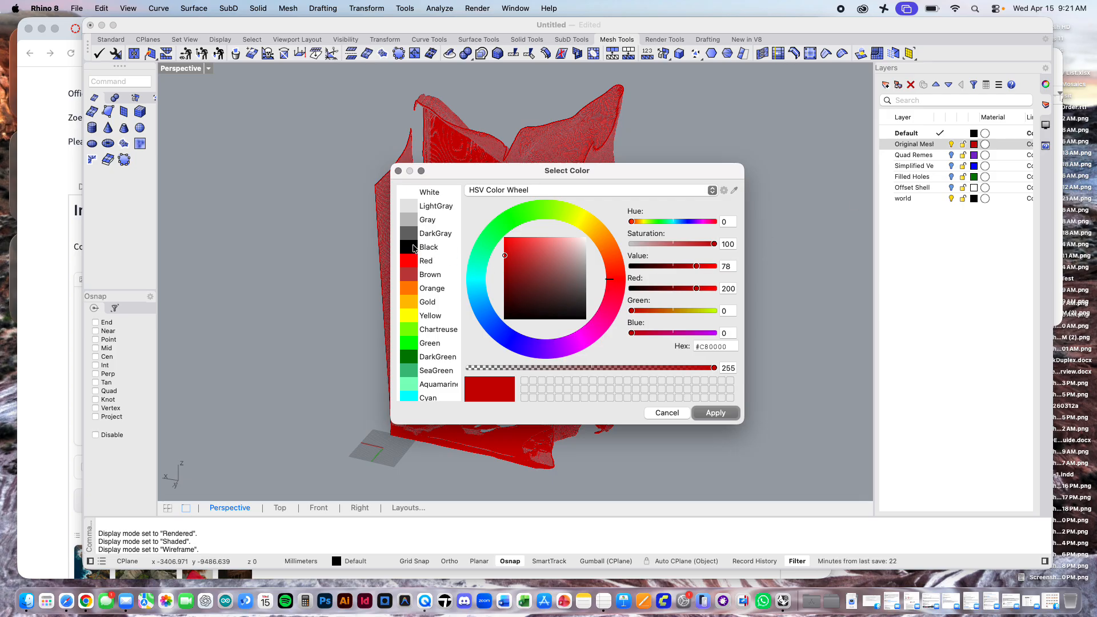
pyautogui.doubleClick(415, 248)
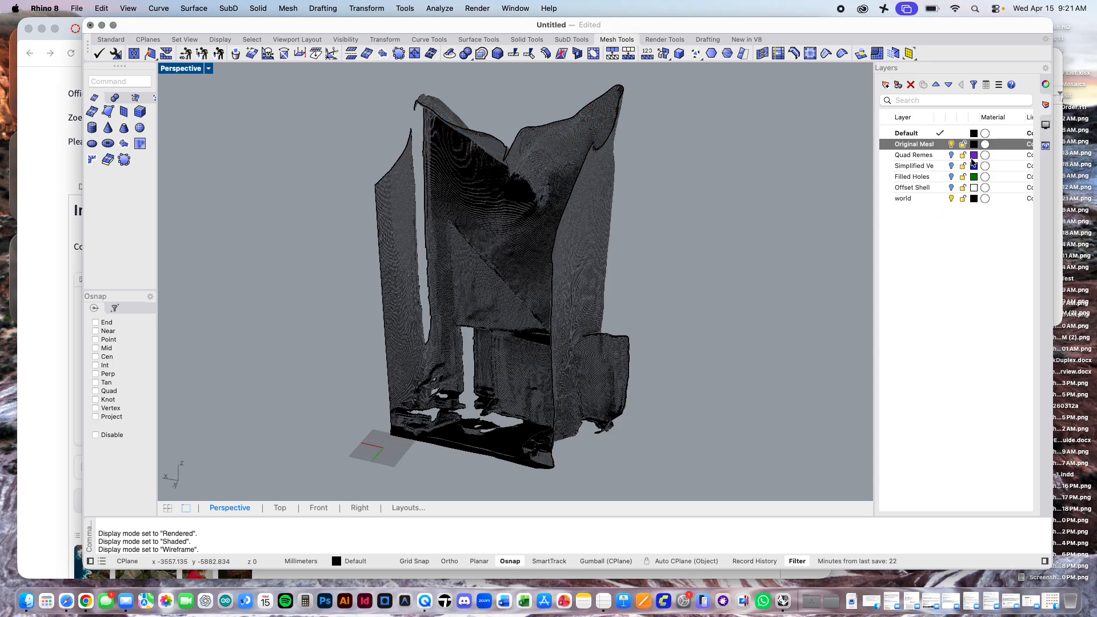
pyautogui.click(973, 155)
pyautogui.doubleClick(420, 248)
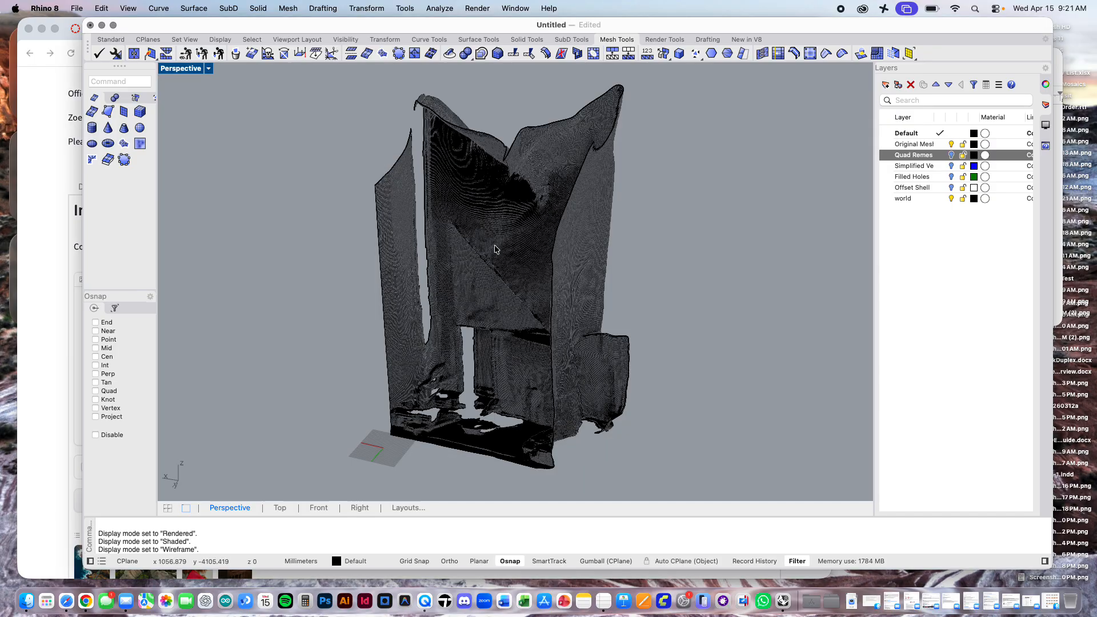
pyautogui.click(973, 166)
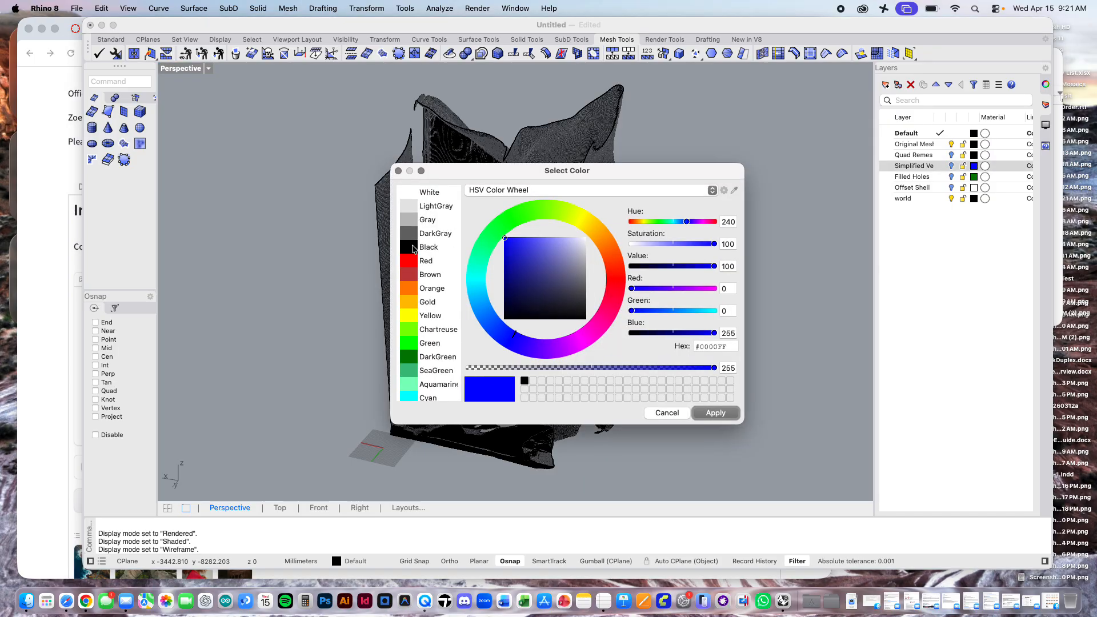
pyautogui.click(414, 247)
pyautogui.doubleClick(414, 248)
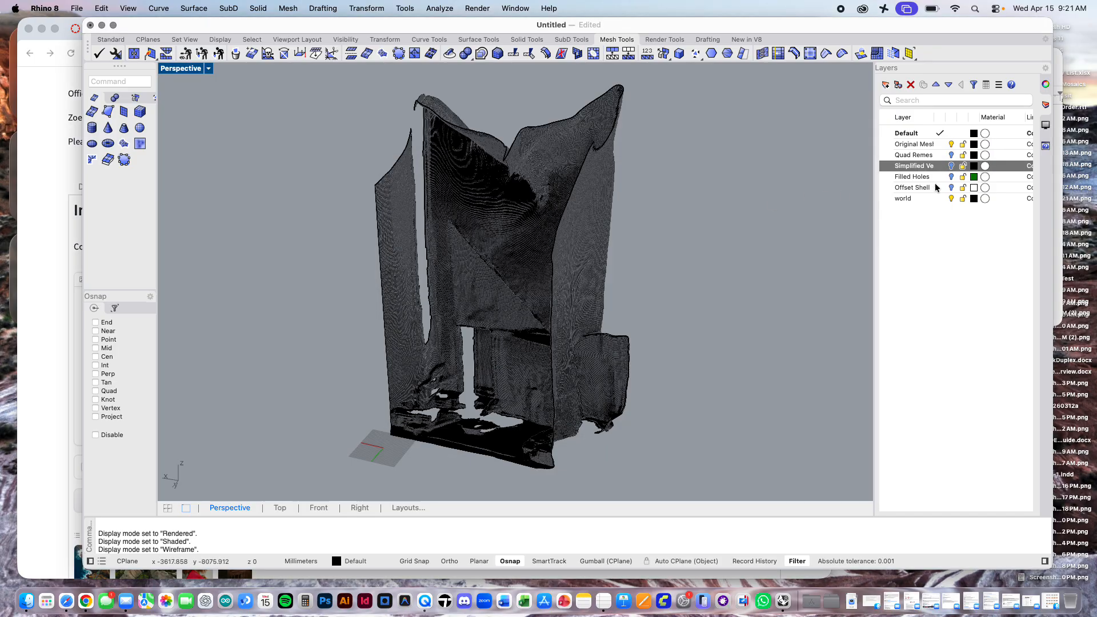
pyautogui.click(973, 176)
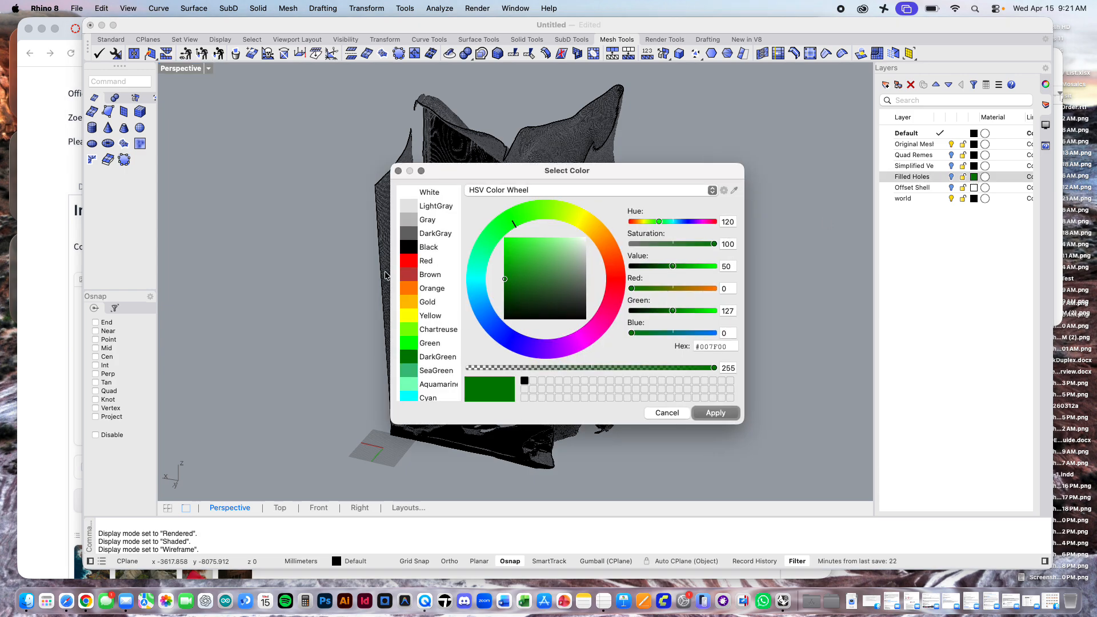
pyautogui.doubleClick(408, 246)
pyautogui.click(974, 187)
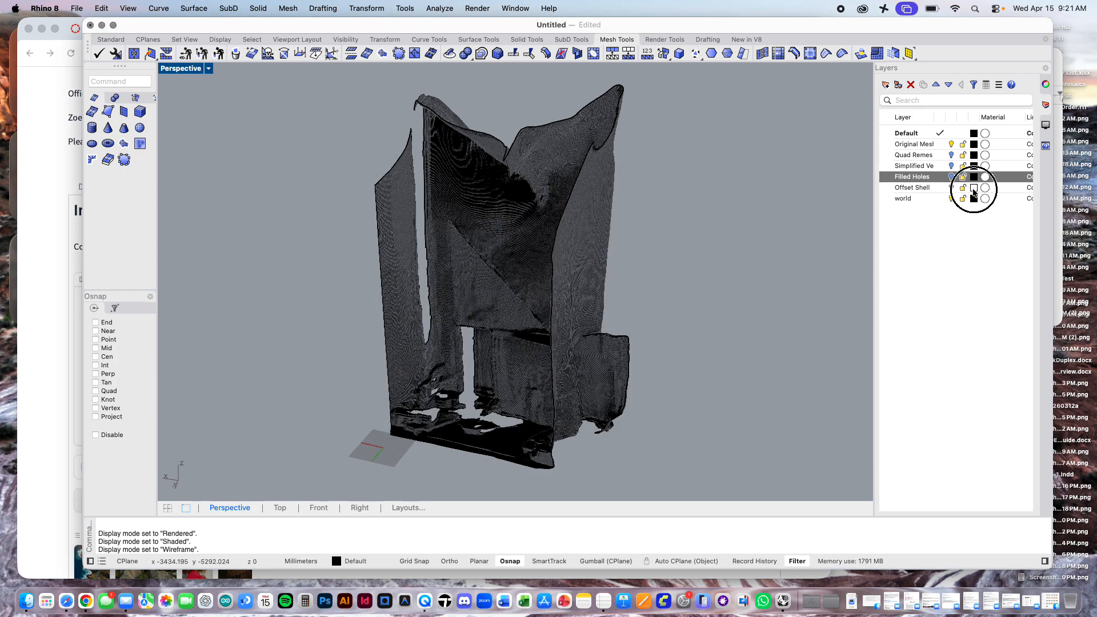
pyautogui.click(411, 249)
pyautogui.doubleClick(411, 249)
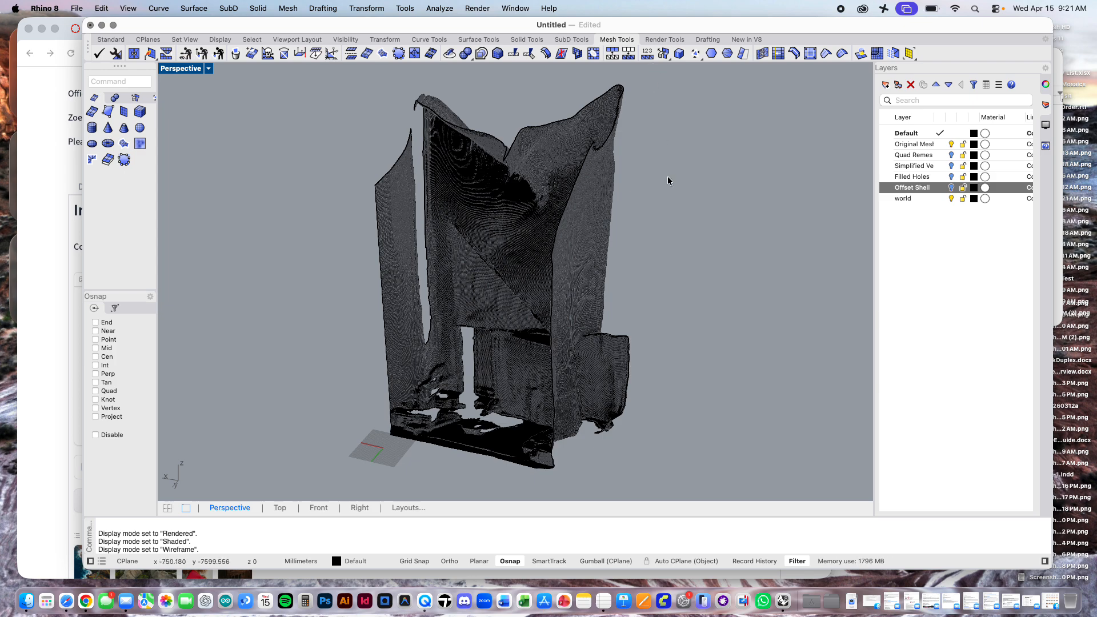
# Step: Open Rhino's display mode settings for the Technical mode, with the settings window placed clear of most of the model
pyautogui.moveTo(668, 179)
pyautogui.mouseDown(button='right')
pyautogui.moveTo(656, 204)
pyautogui.moveTo(691, 195)
pyautogui.moveTo(620, 200)
pyautogui.moveTo(722, 172)
pyautogui.moveTo(667, 187)
pyautogui.mouseUp(button='right')
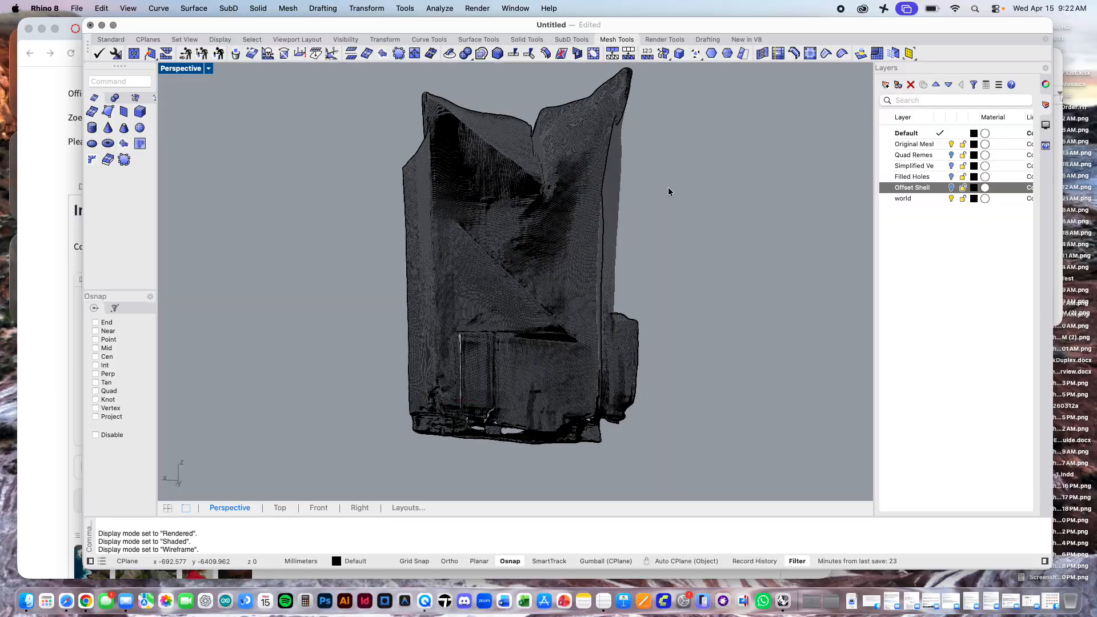
pyautogui.click(405, 9)
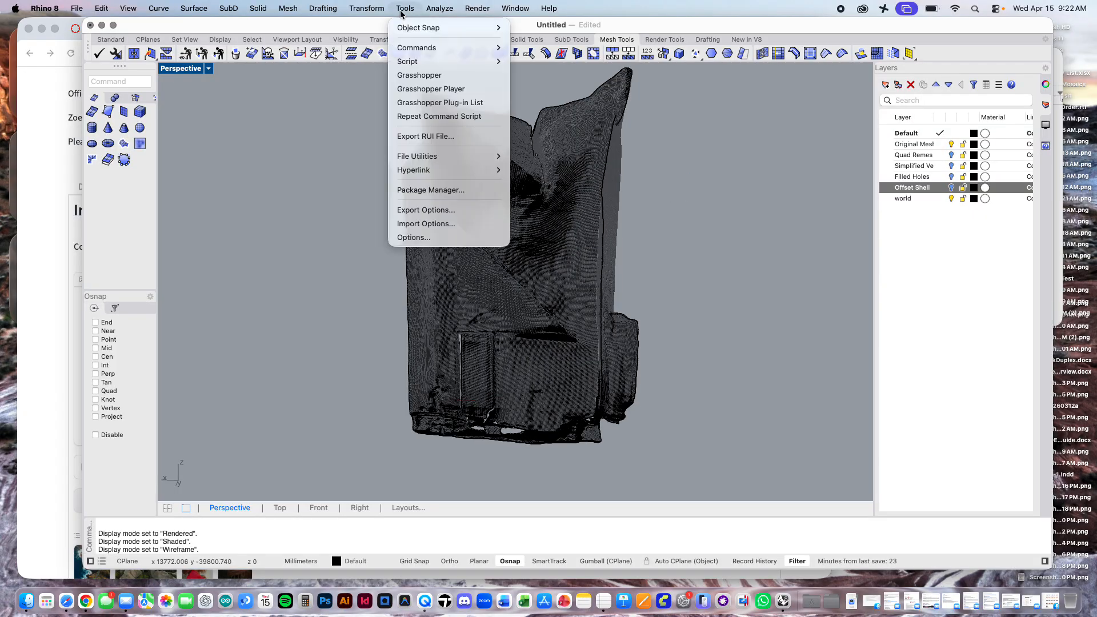
pyautogui.click(402, 10)
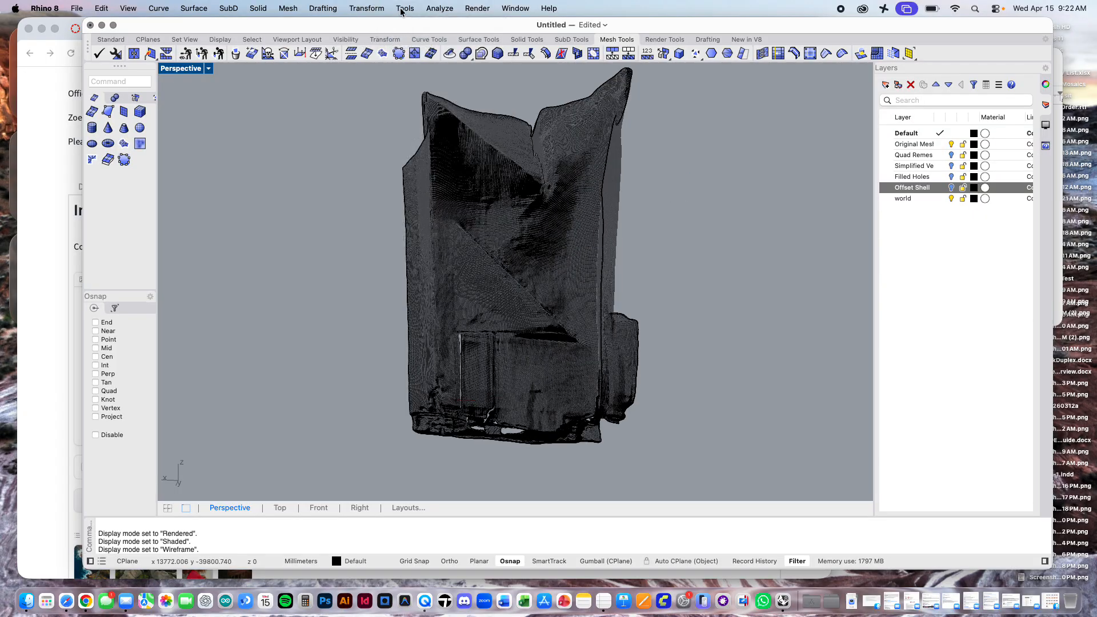
pyautogui.click(403, 10)
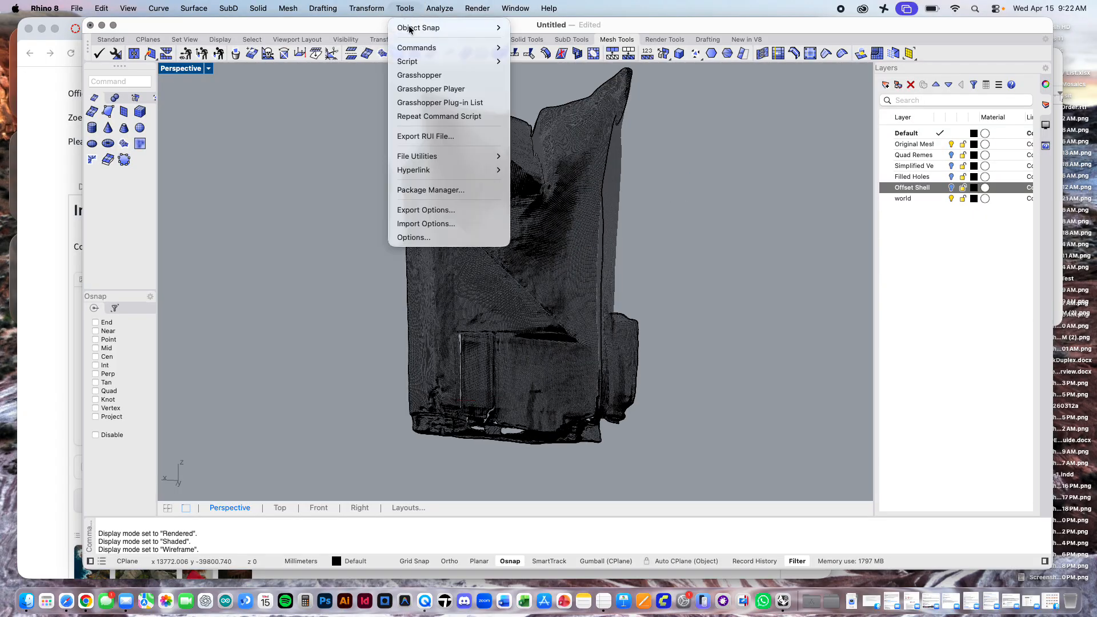
pyautogui.click(424, 237)
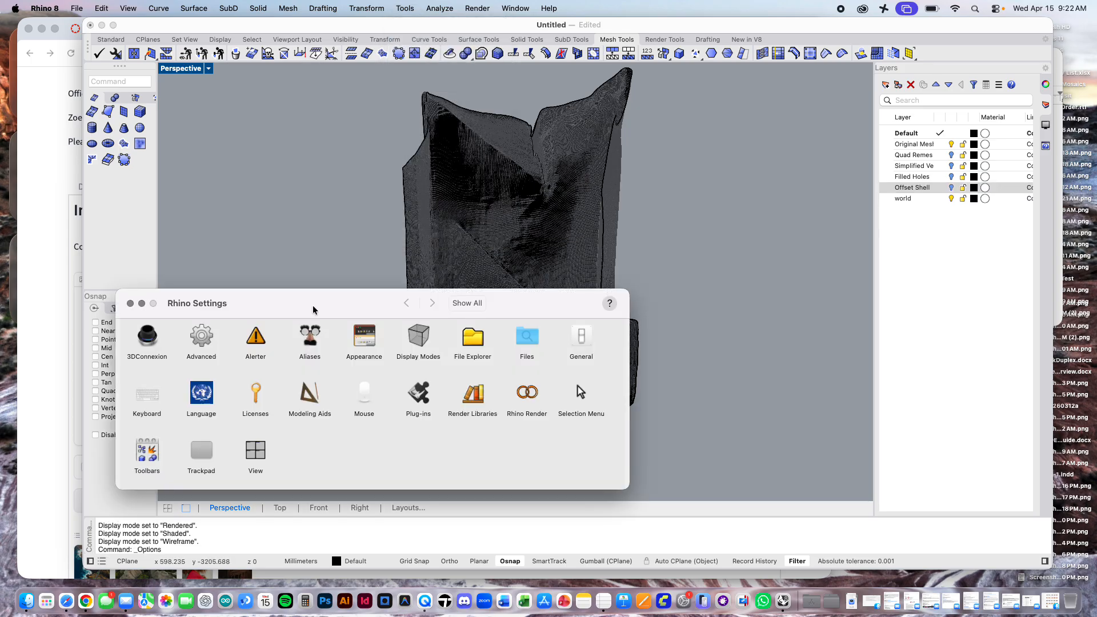
pyautogui.moveTo(292, 305); pyautogui.dragTo(610, 283)
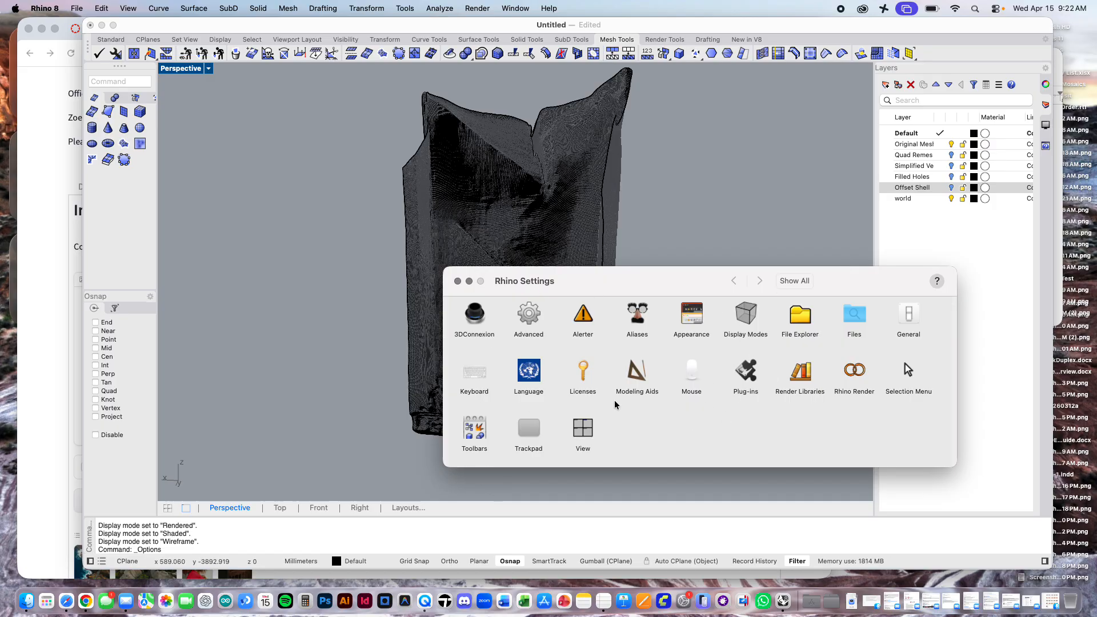
pyautogui.click(745, 314)
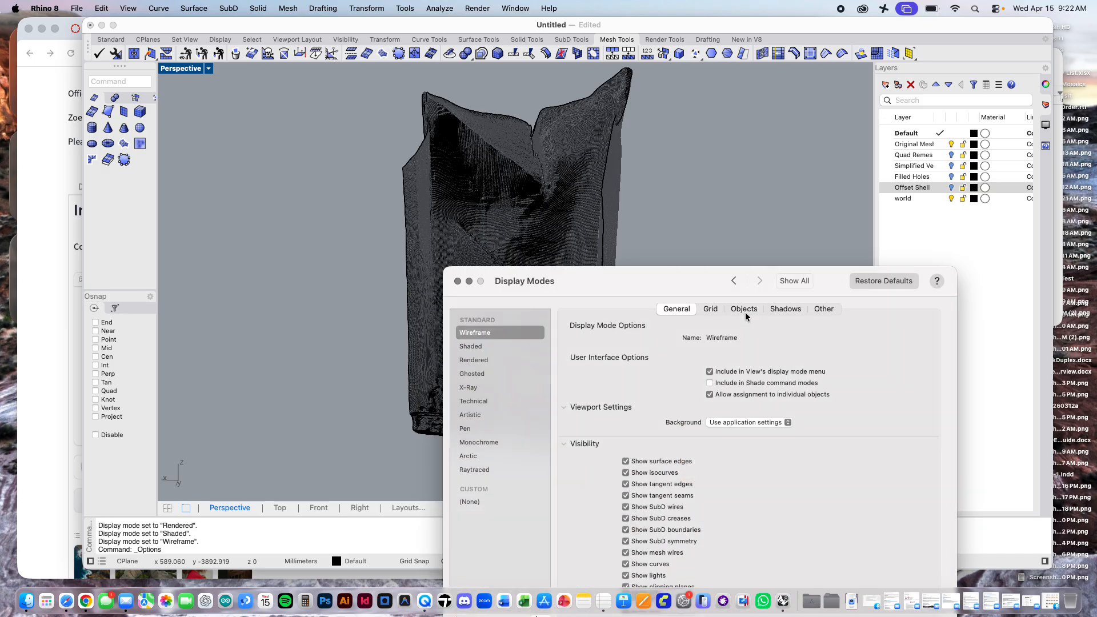
pyautogui.moveTo(656, 279); pyautogui.dragTo(651, 96)
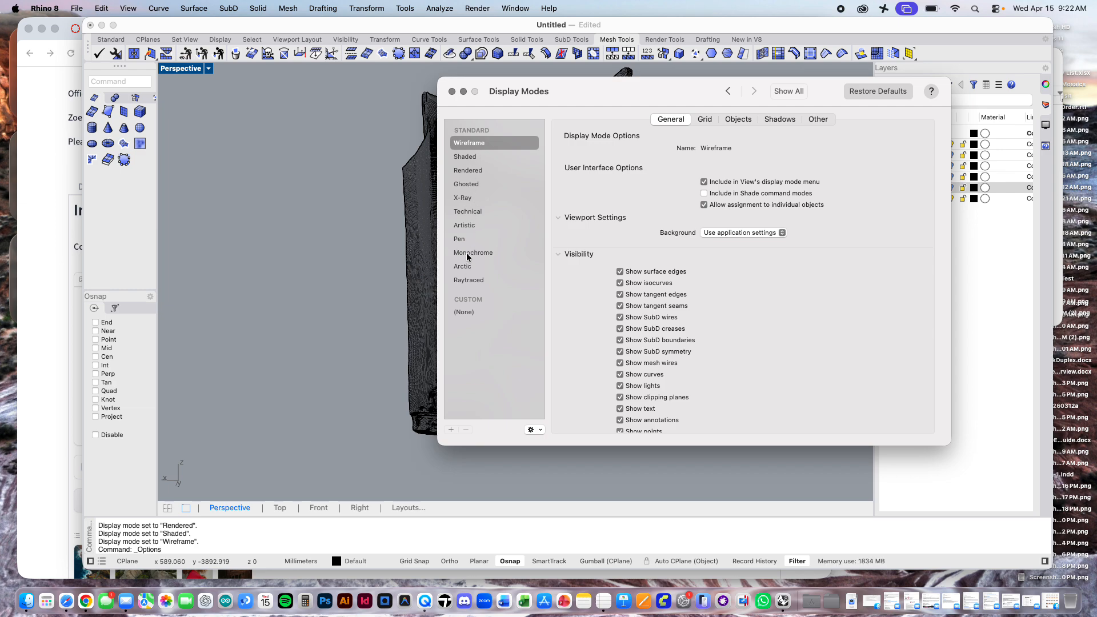
pyautogui.click(469, 215)
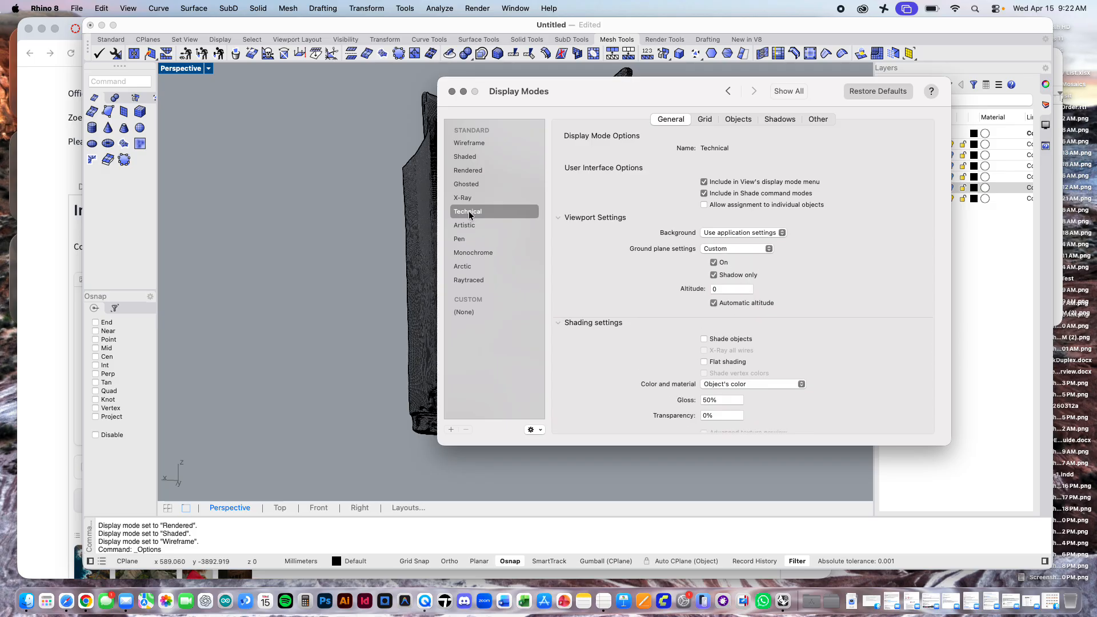
pyautogui.moveTo(710, 95); pyautogui.dragTo(822, 144)
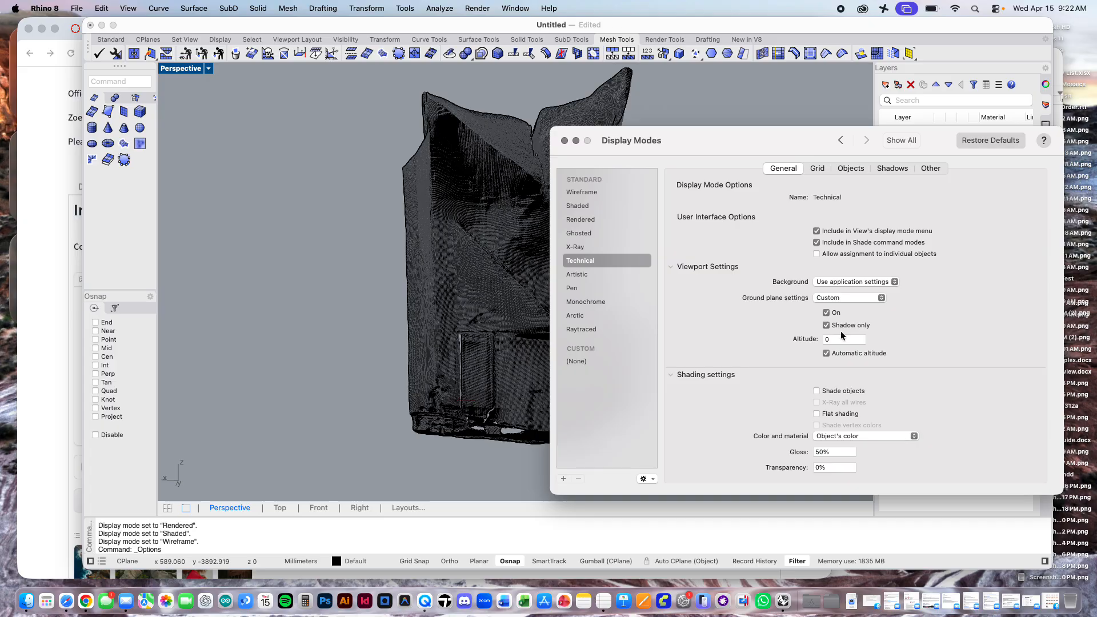
# Step: Set the Technical display mode's viewport background to a solid White colour
pyautogui.click(844, 283)
pyautogui.click(841, 294)
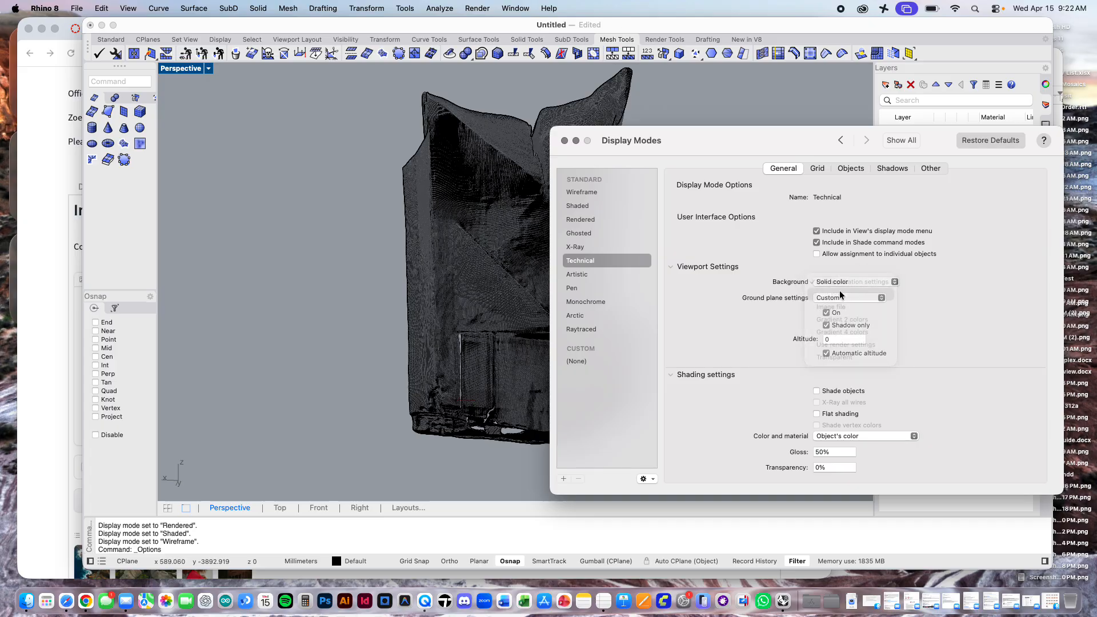
pyautogui.click(822, 299)
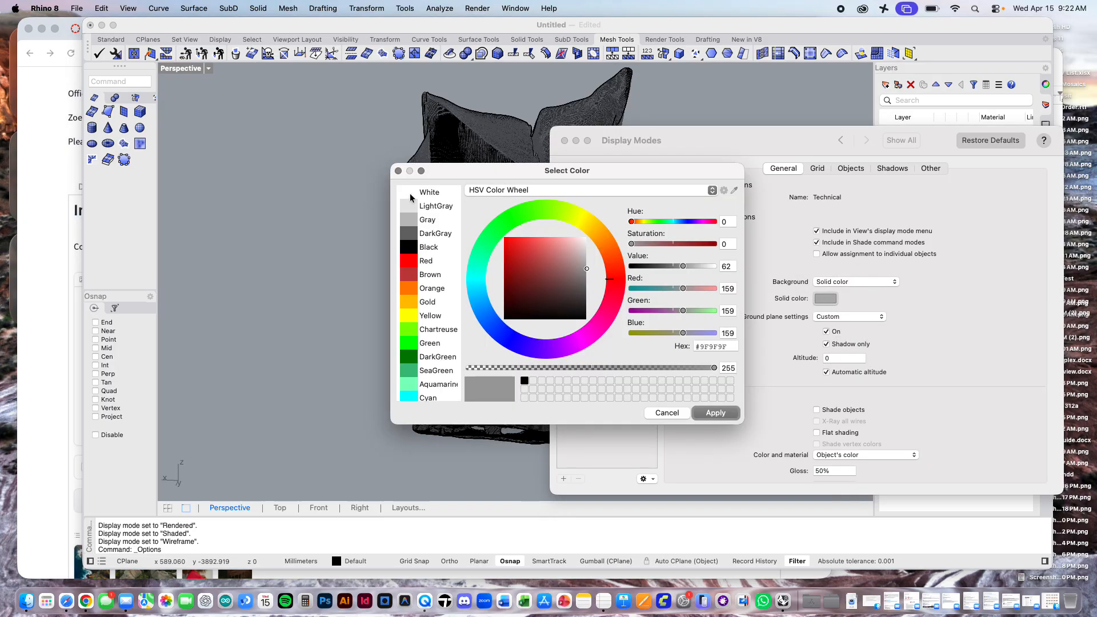
pyautogui.doubleClick(411, 196)
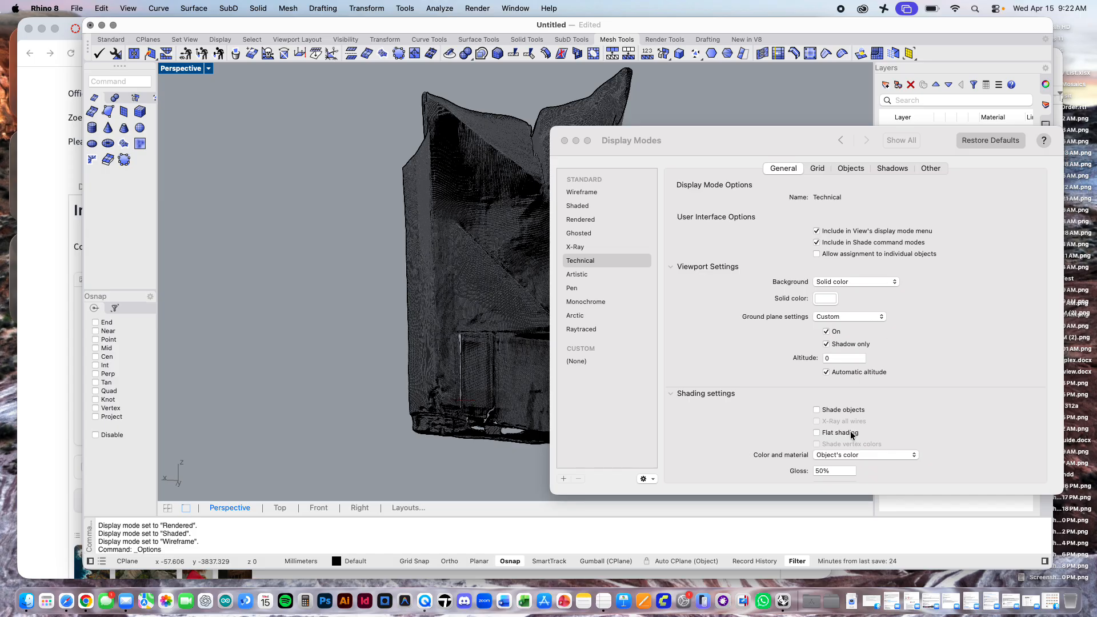
pyautogui.click(801, 147)
pyautogui.moveTo(802, 147); pyautogui.dragTo(786, 139)
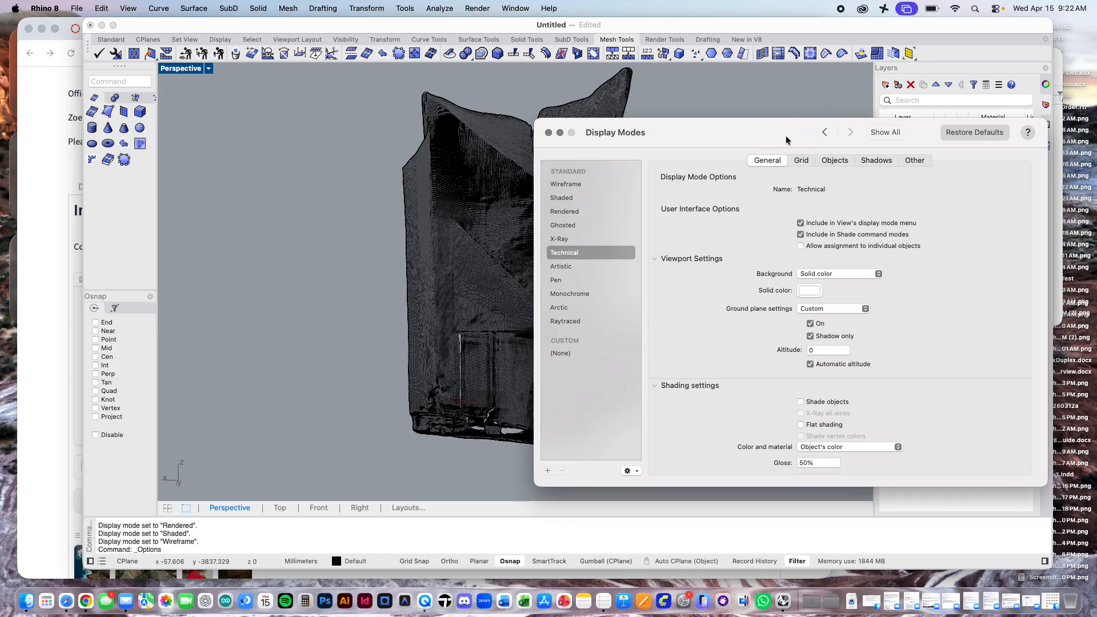
# Step: Turn off the ground plane in the Technical display mode, keeping its ground plane settings on Custom
pyautogui.click(866, 311)
pyautogui.click(898, 313)
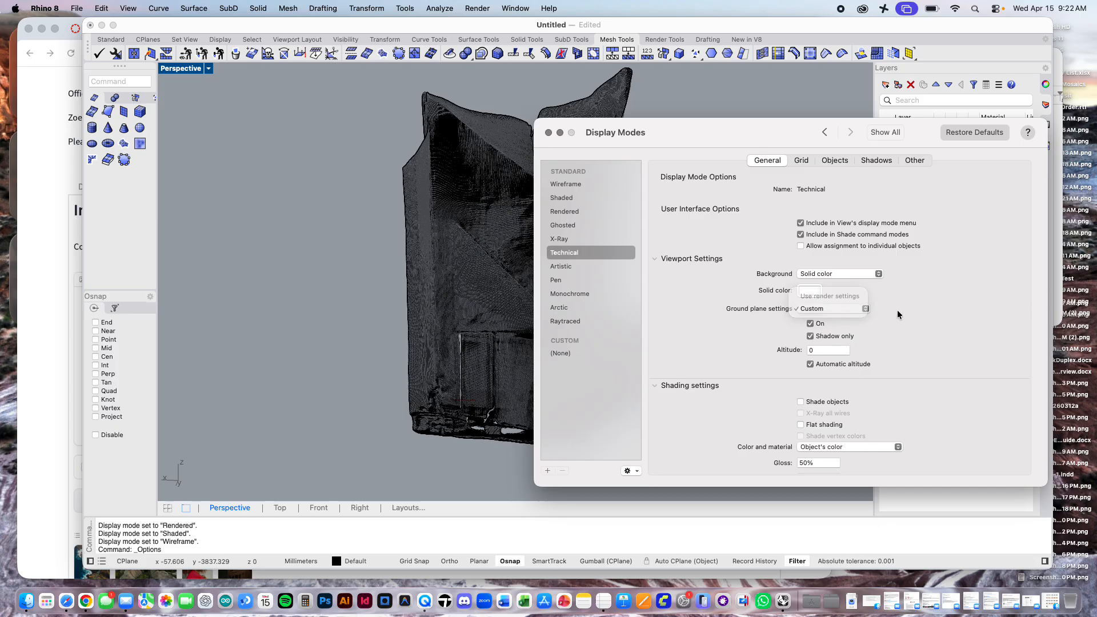
pyautogui.click(810, 324)
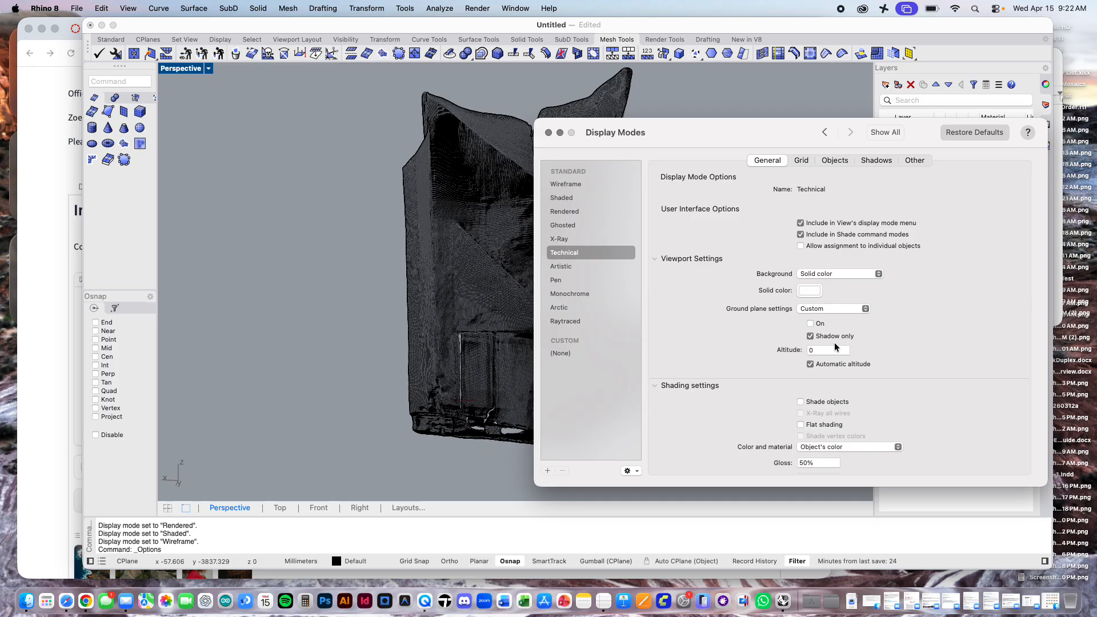
# Step: Enable object shading in the Technical display mode and set its colour and material usage to Rendering material
pyautogui.scroll(-3, 892, 347)
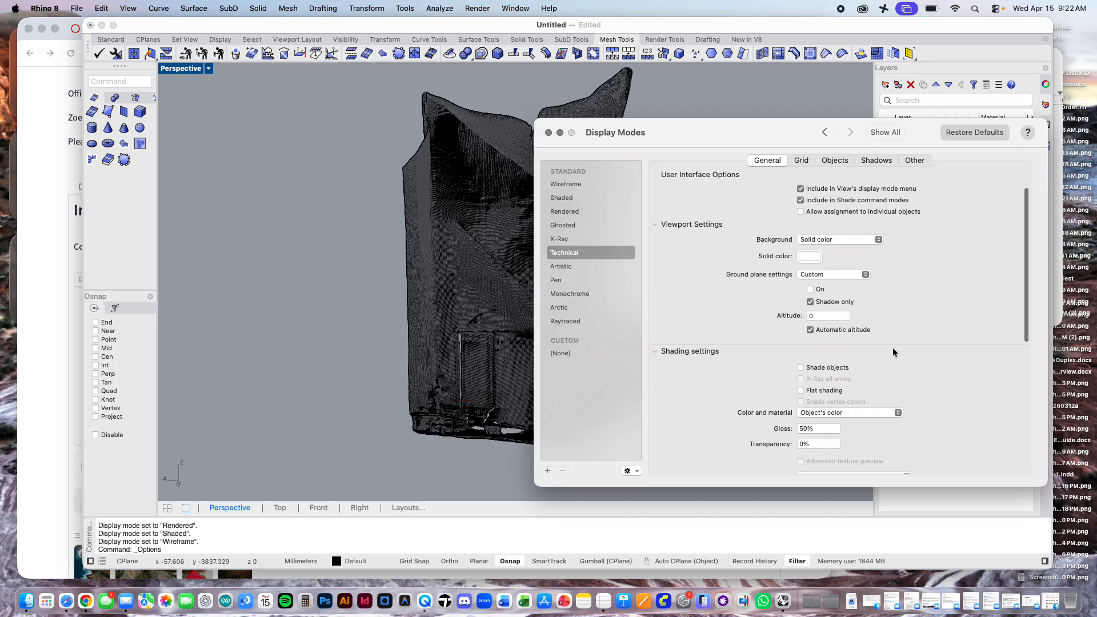
pyautogui.click(800, 331)
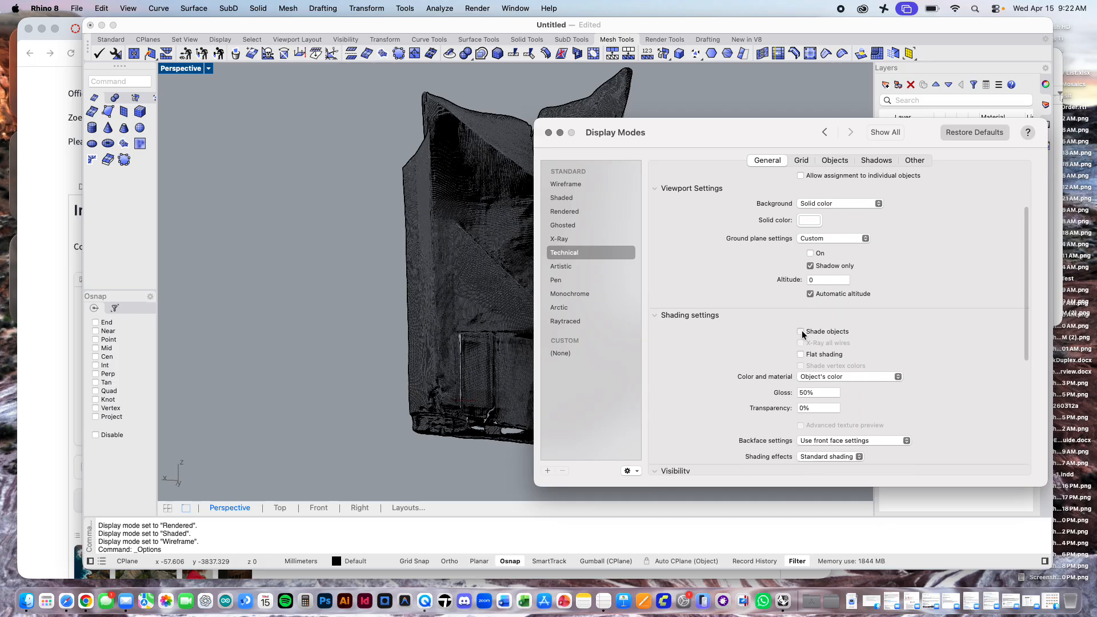
pyautogui.scroll(-1, 889, 334)
pyautogui.click(853, 354)
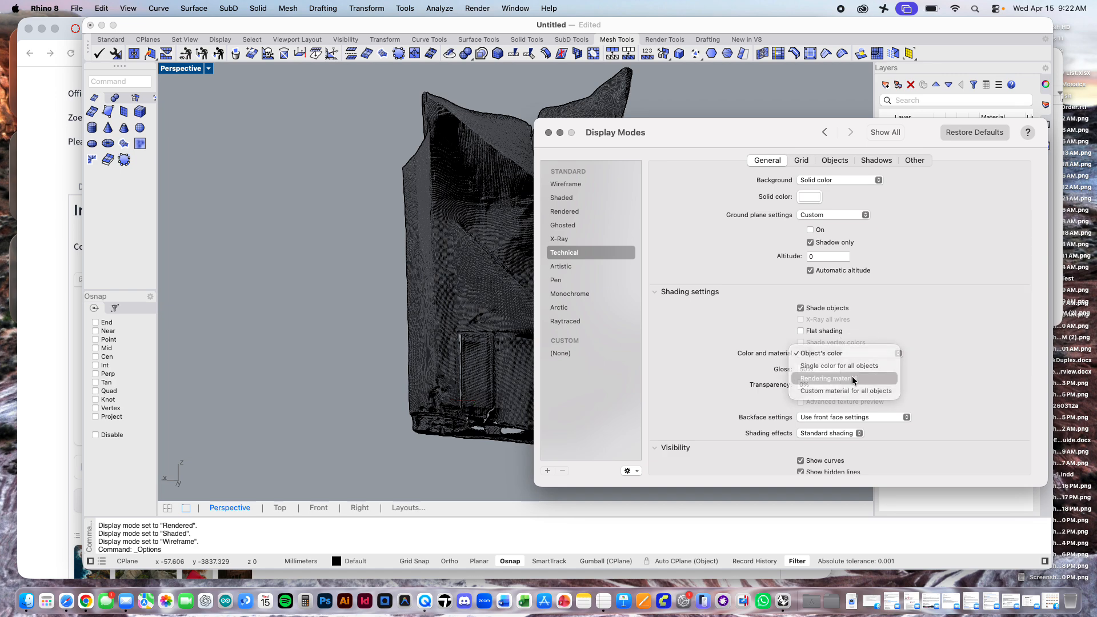
pyautogui.click(852, 377)
pyautogui.click(903, 355)
pyautogui.click(962, 326)
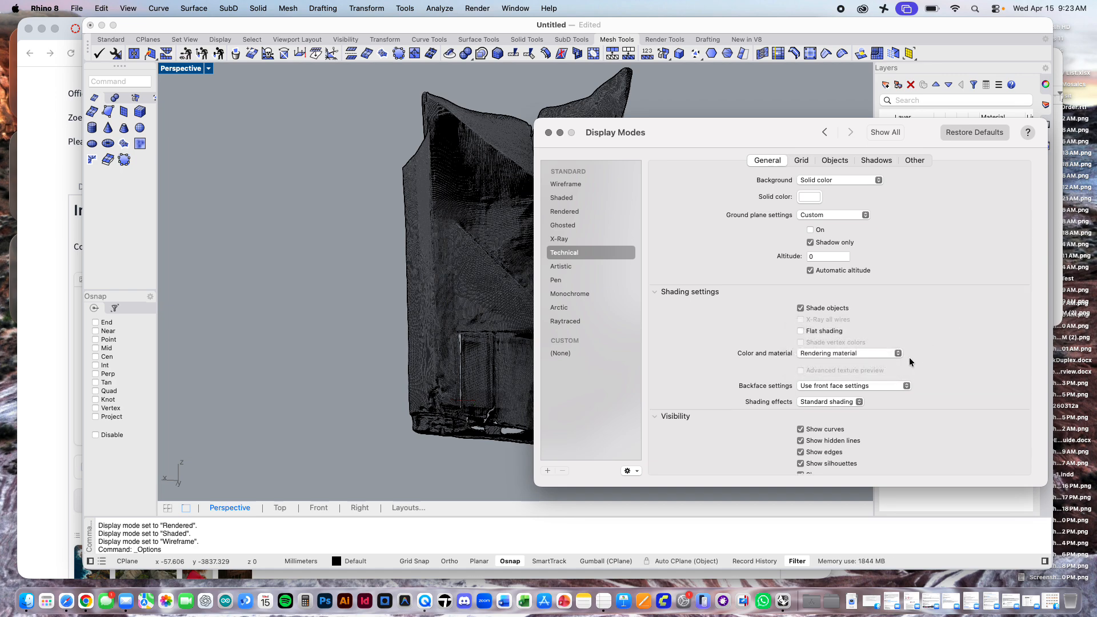
# Step: Set the silhouette line width to 3 in the Technical display mode's object line settings
pyautogui.scroll(-3, 937, 372)
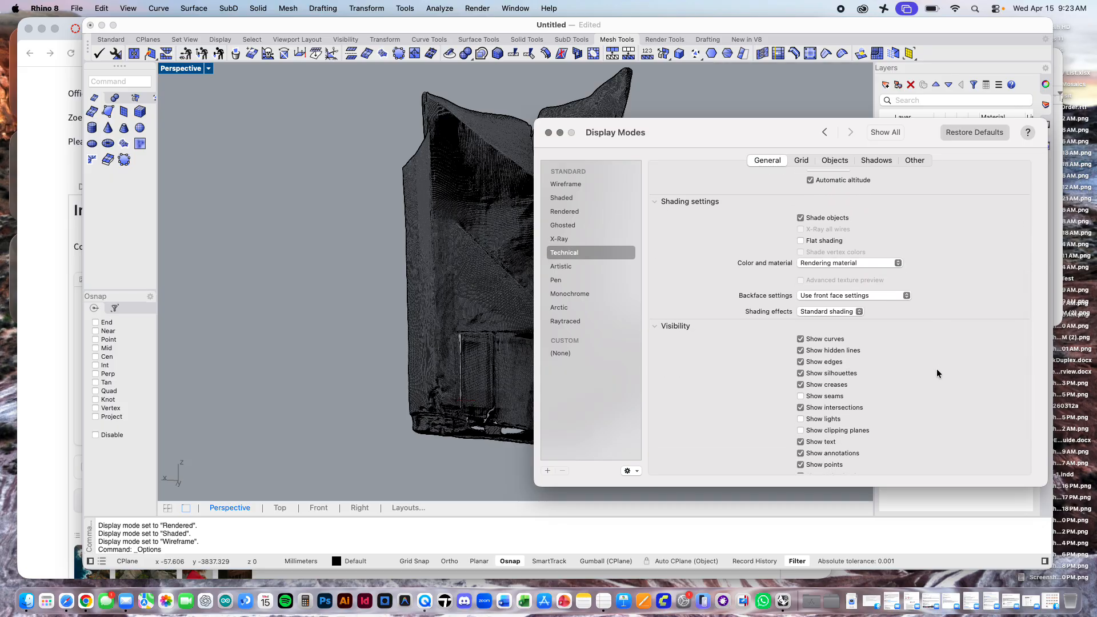
pyautogui.scroll(-1, 937, 373)
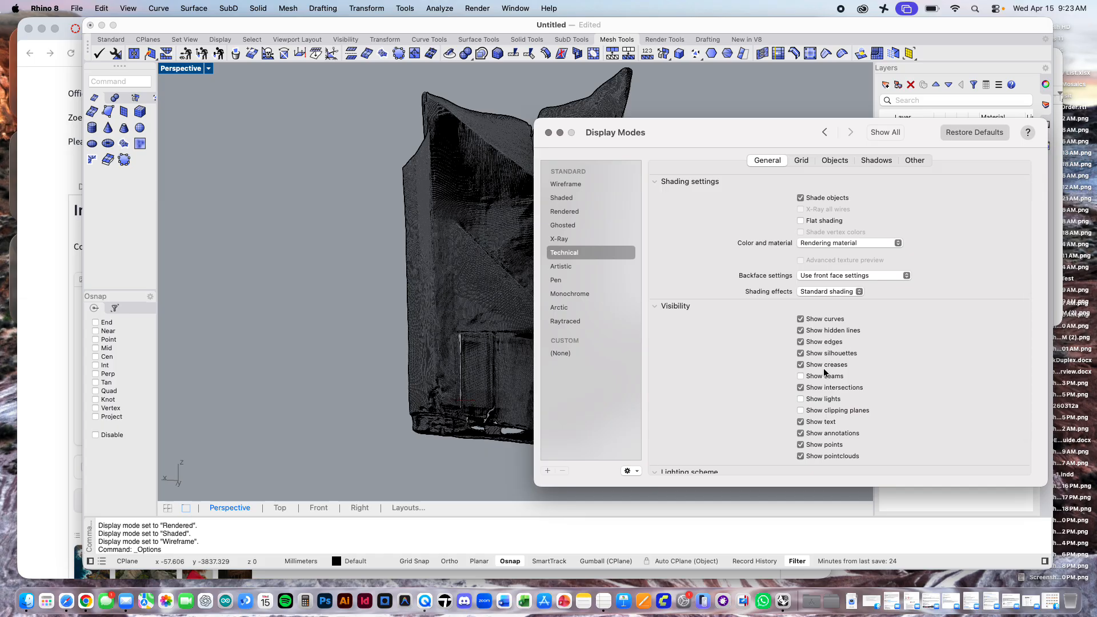
pyautogui.scroll(-2, 840, 421)
pyautogui.scroll(-1, 840, 421)
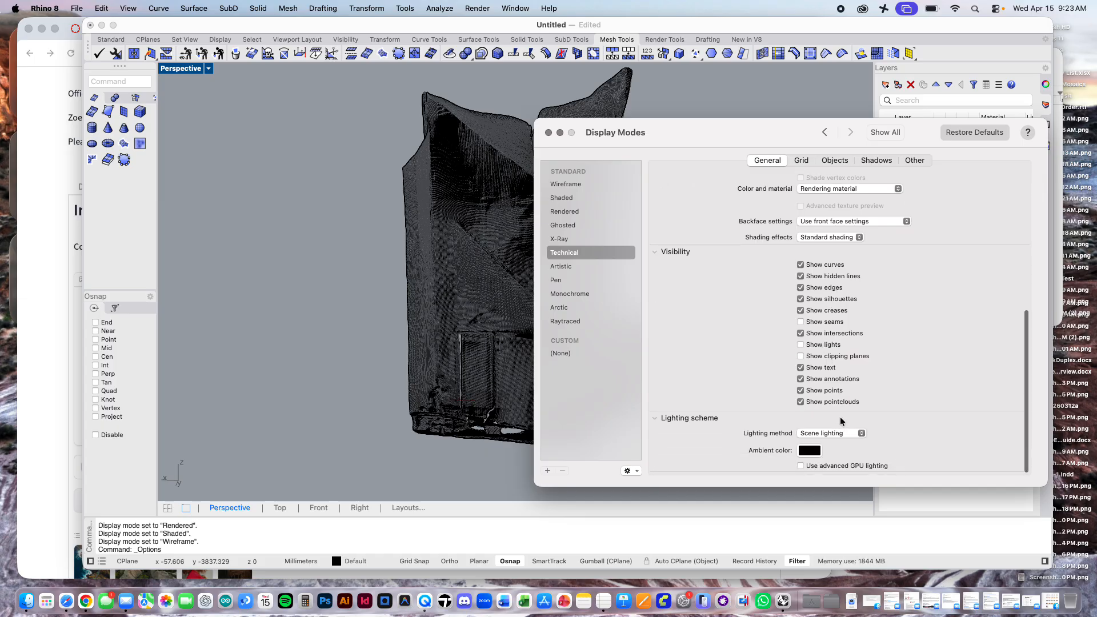
pyautogui.click(800, 160)
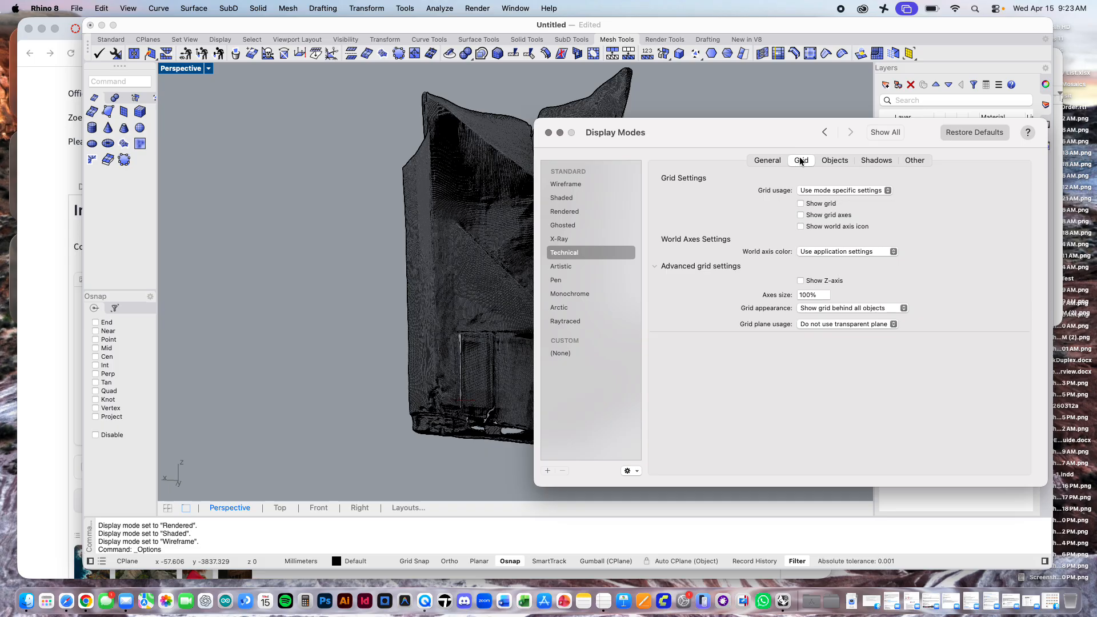
pyautogui.click(837, 161)
pyautogui.scroll(-5, 740, 337)
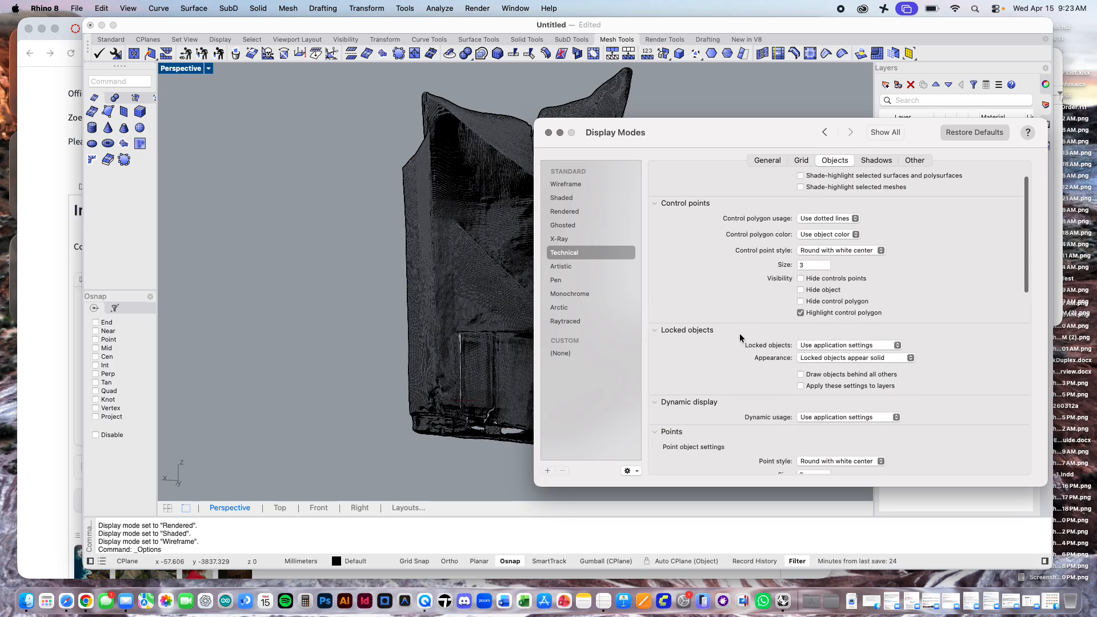
pyautogui.scroll(-7, 740, 337)
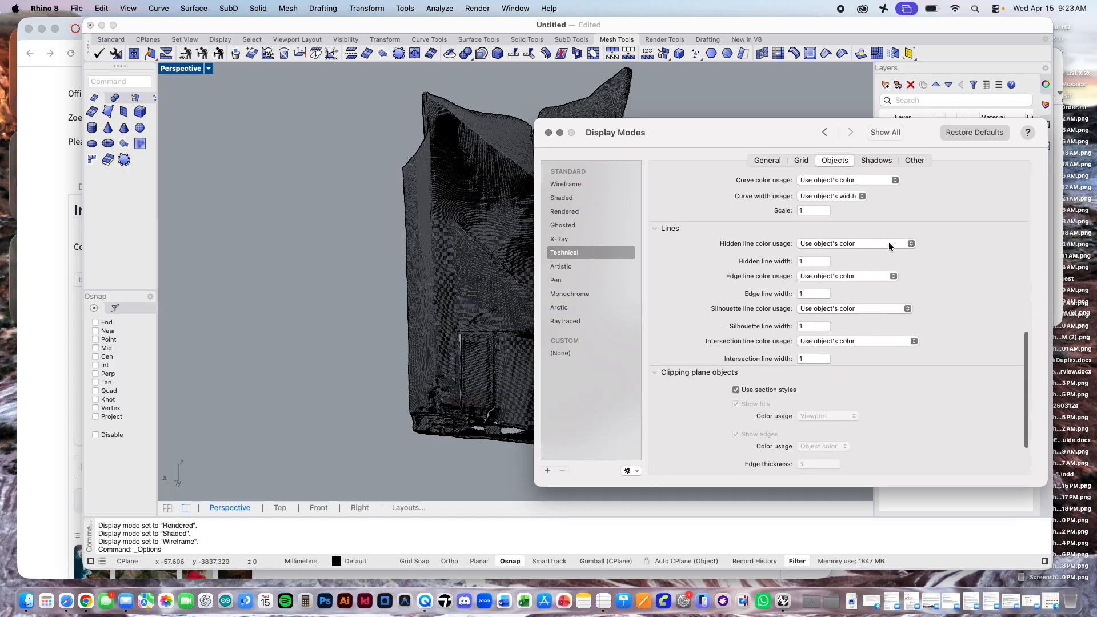
pyautogui.click(888, 244)
pyautogui.click(907, 245)
pyautogui.click(804, 326)
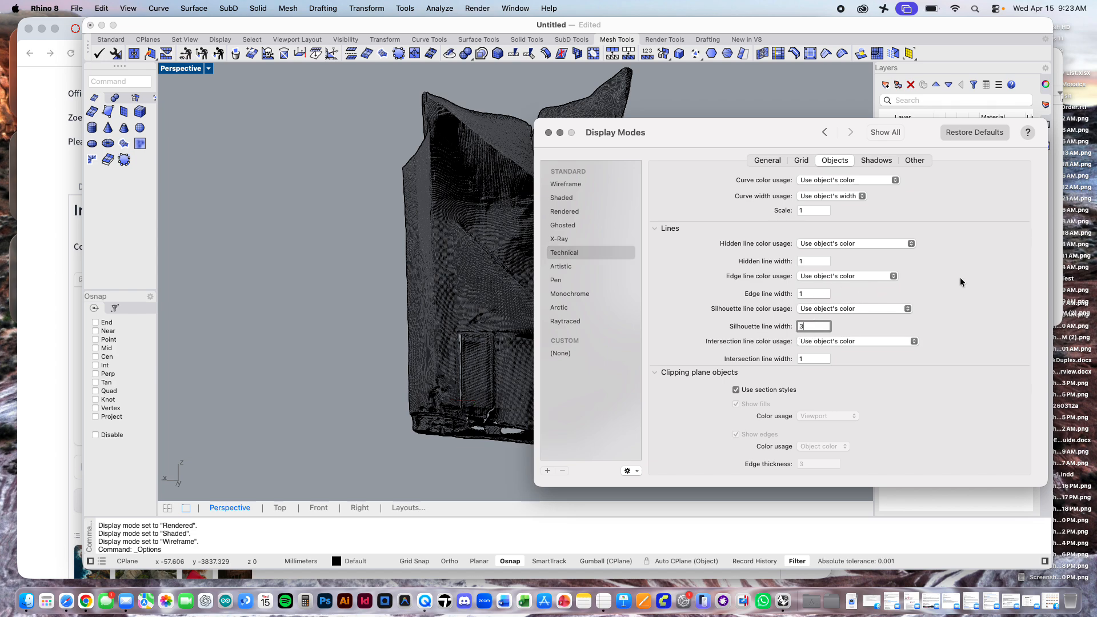
pyautogui.scroll(-3, 839, 380)
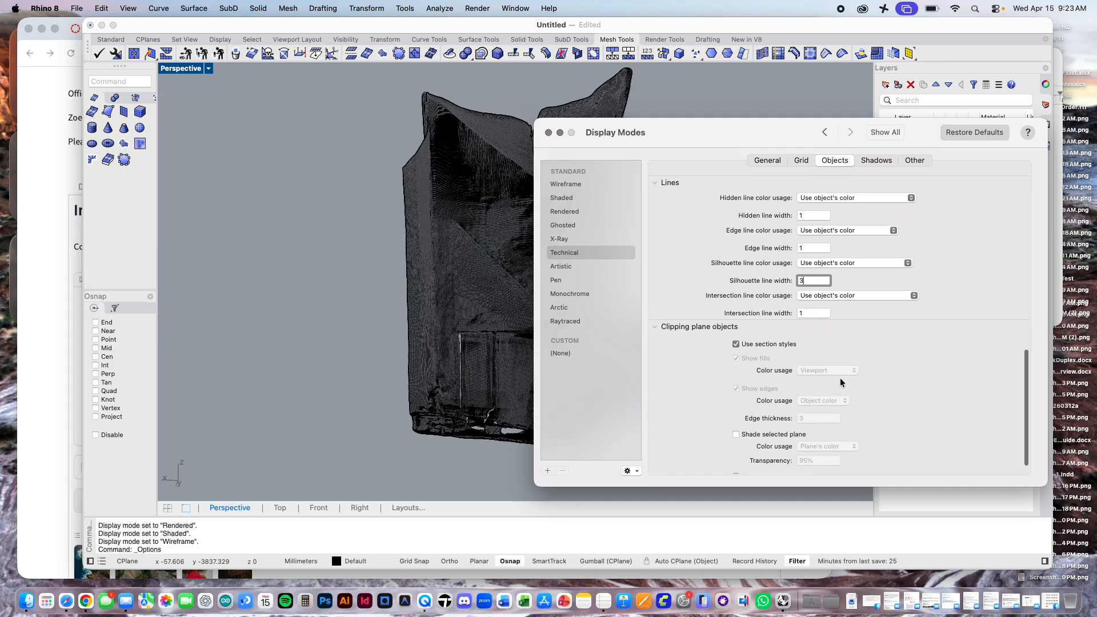
pyautogui.scroll(15, 839, 378)
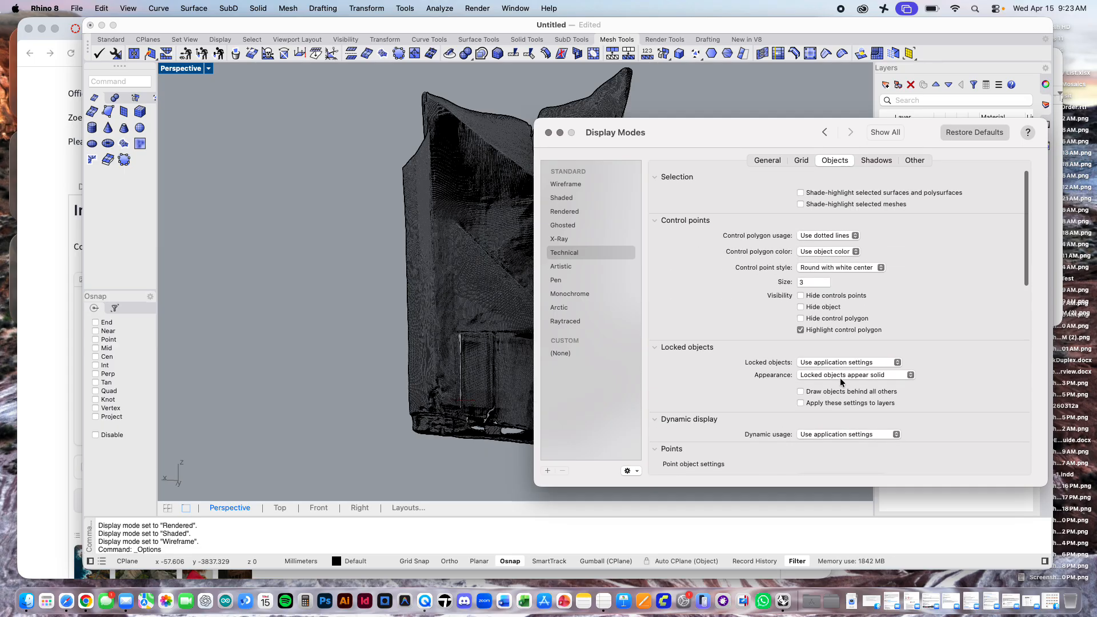
# Step: Turn shadows on for the Technical display mode and close the display mode settings
pyautogui.click(875, 160)
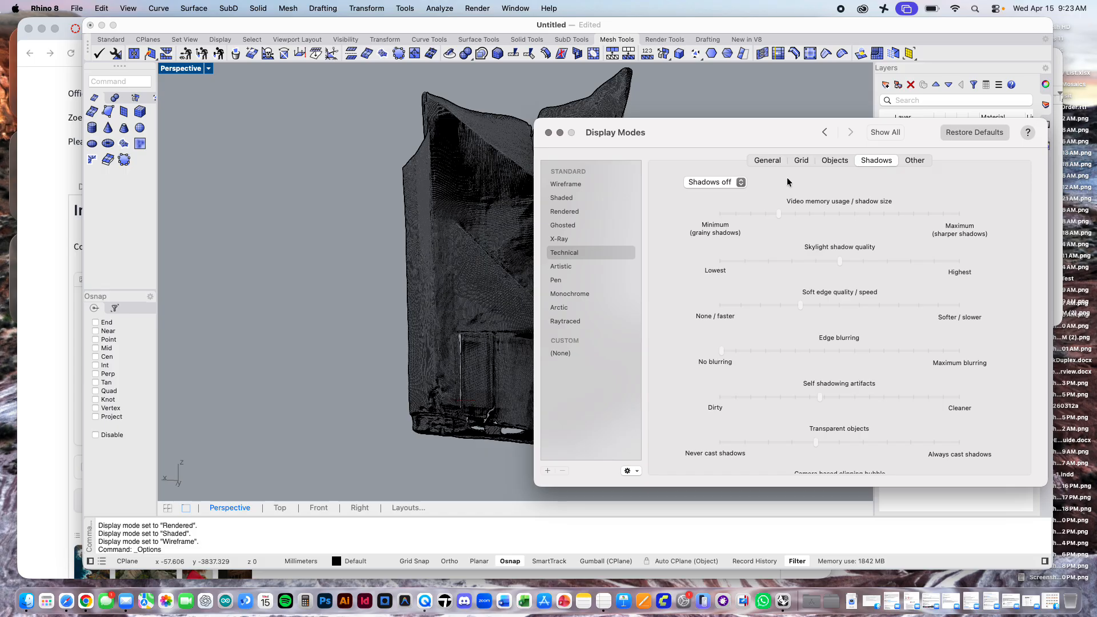
pyautogui.click(740, 182)
pyautogui.click(711, 195)
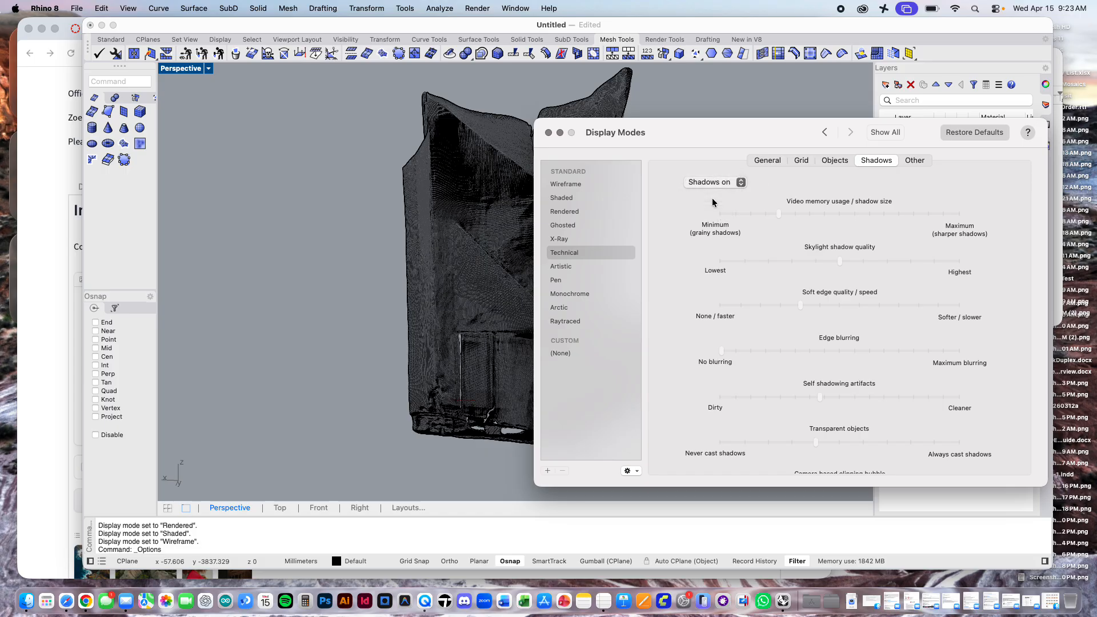
pyautogui.click(912, 161)
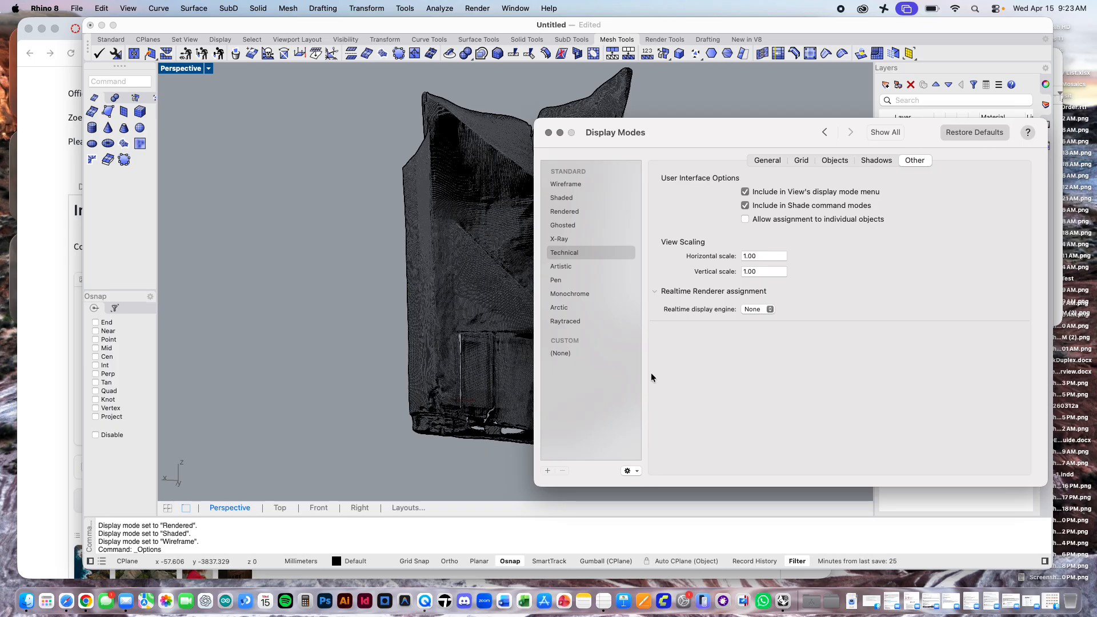
pyautogui.click(547, 132)
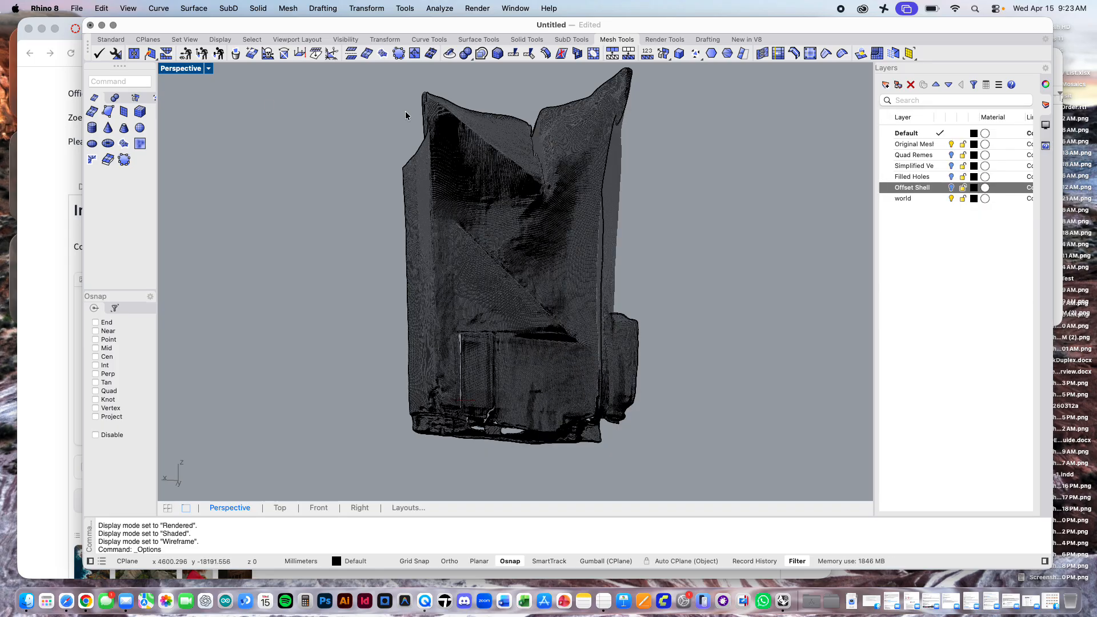
# Step: Set the Perspective viewport to Technical display and view the original mesh from an angle showing its interior and floor
pyautogui.click(209, 68)
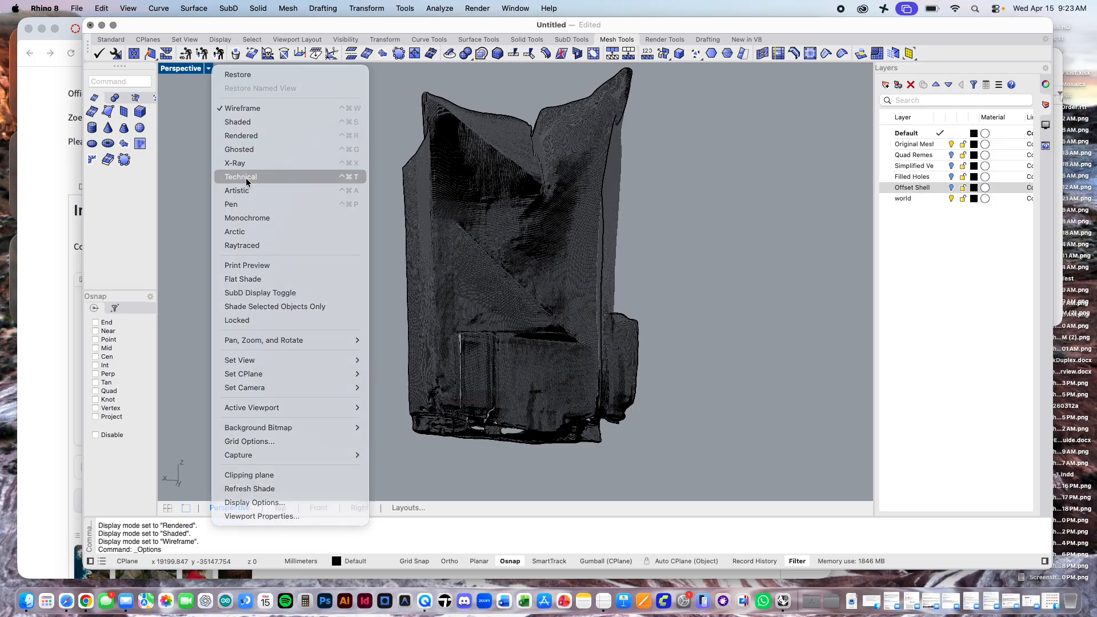
pyautogui.press('Escape')
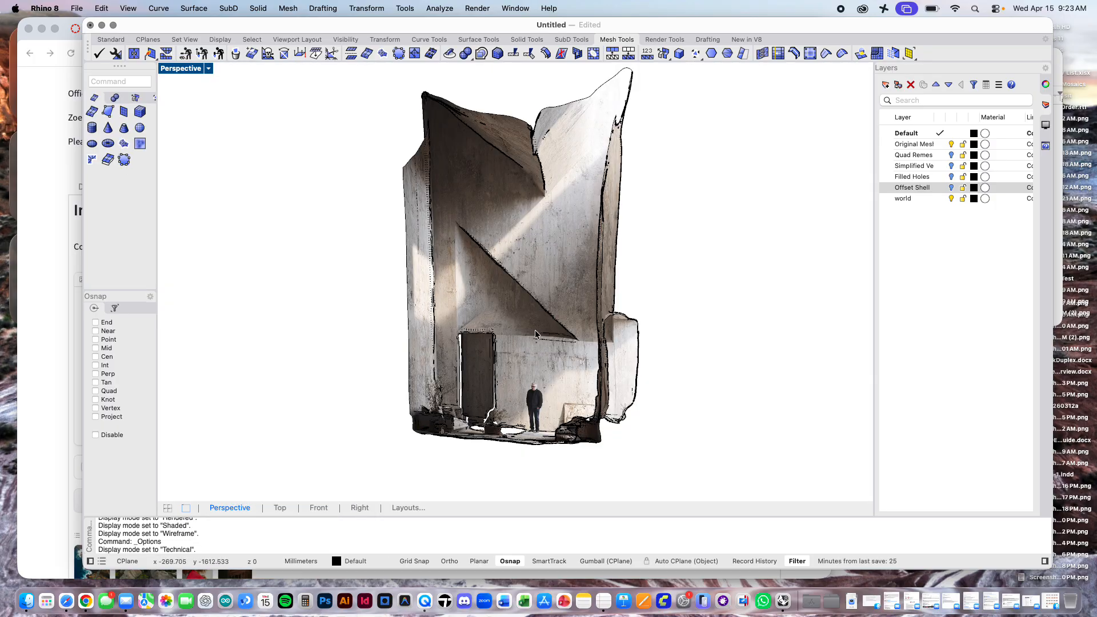
pyautogui.moveTo(535, 330)
pyautogui.mouseDown(button='right')
pyautogui.moveTo(514, 372)
pyautogui.moveTo(516, 360)
pyautogui.mouseUp(button='right')
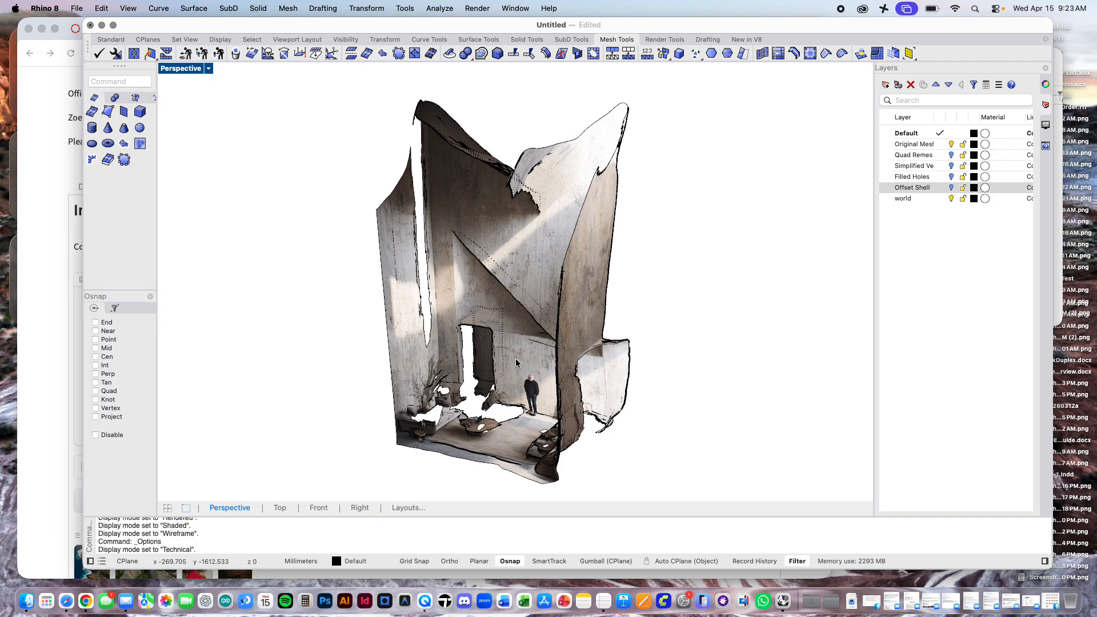
pyautogui.scroll(-2, 517, 361)
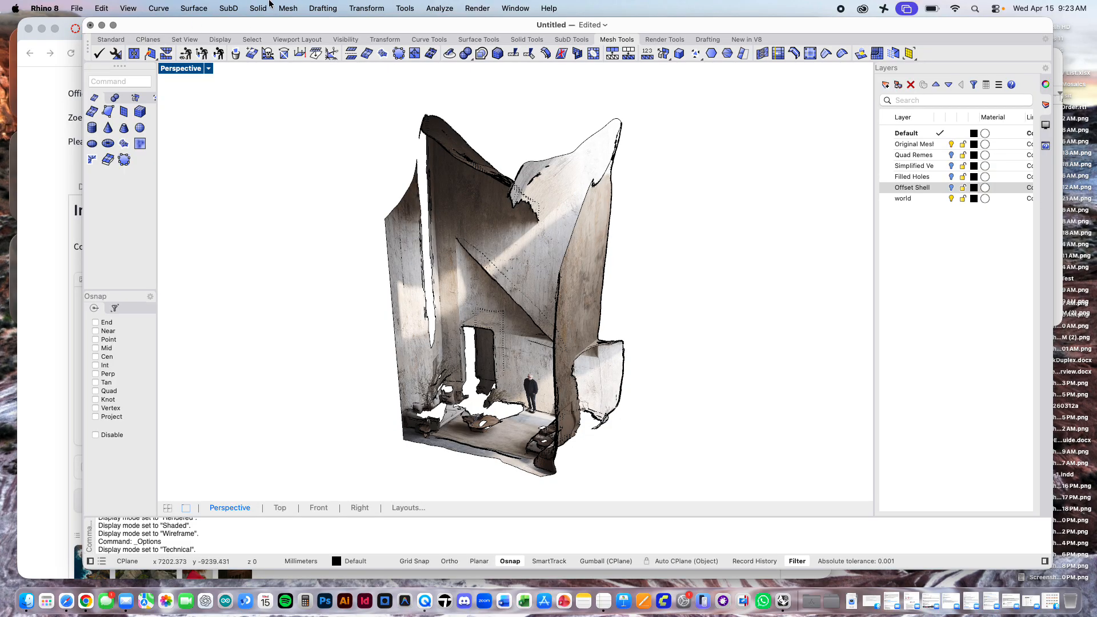
# Step: Turn shadows off for the Technical display mode in the Rhino display mode settings
pyautogui.click(366, 8)
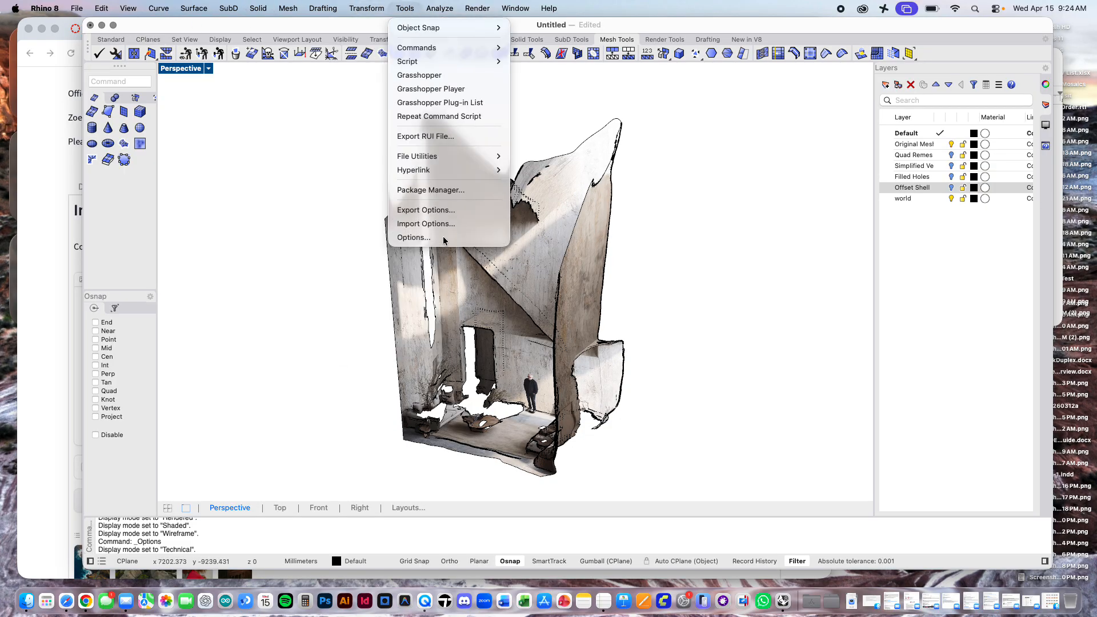
pyautogui.click(413, 237)
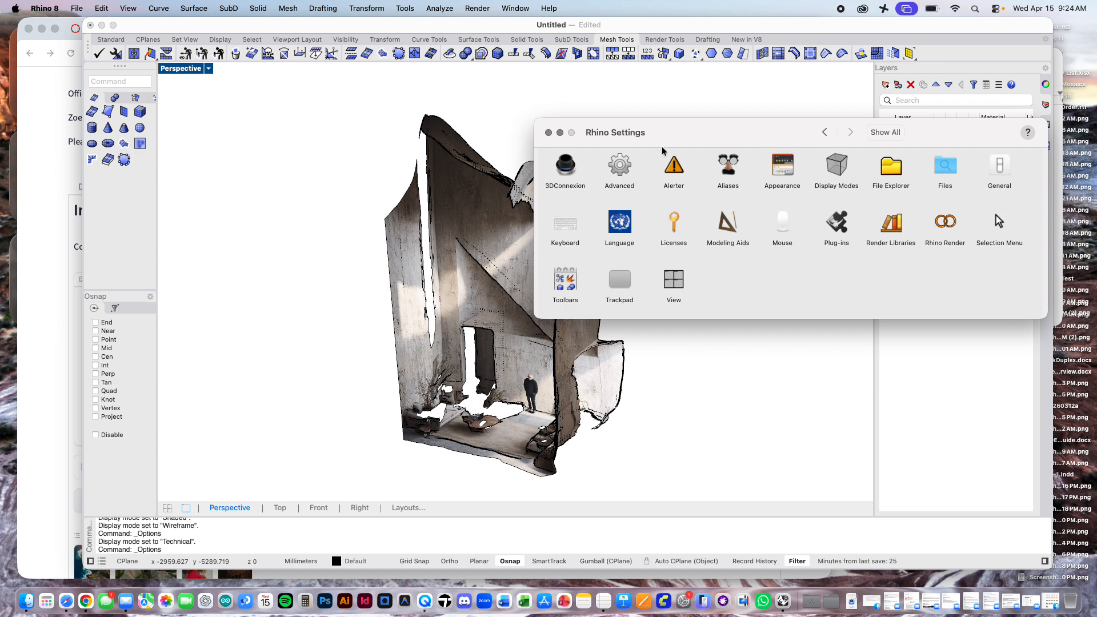
pyautogui.click(843, 167)
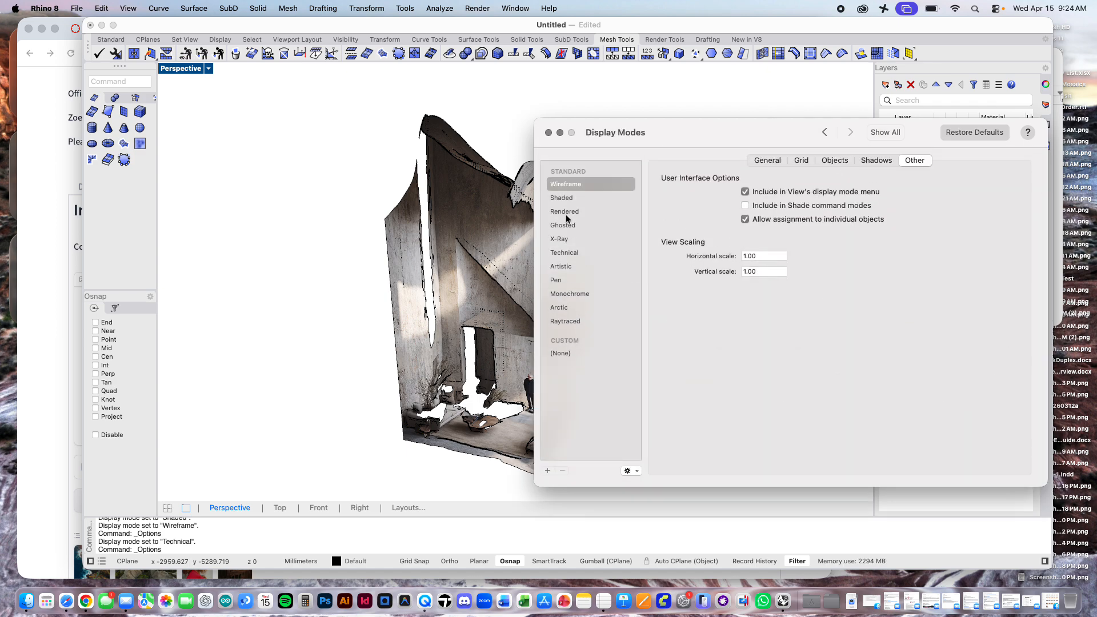
pyautogui.click(565, 253)
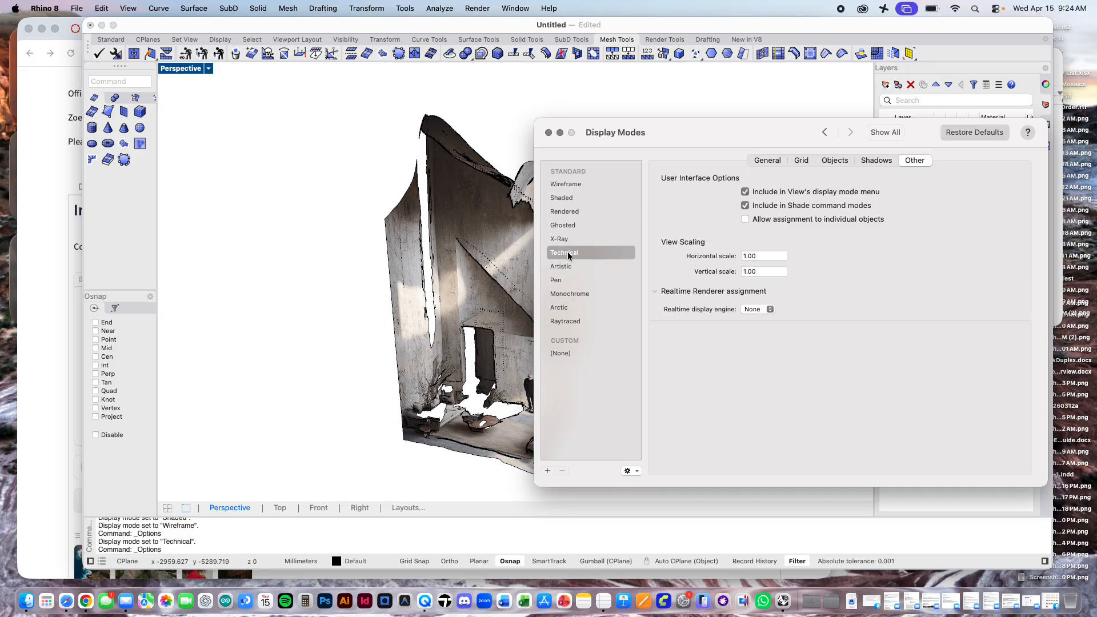
pyautogui.click(862, 162)
pyautogui.click(711, 181)
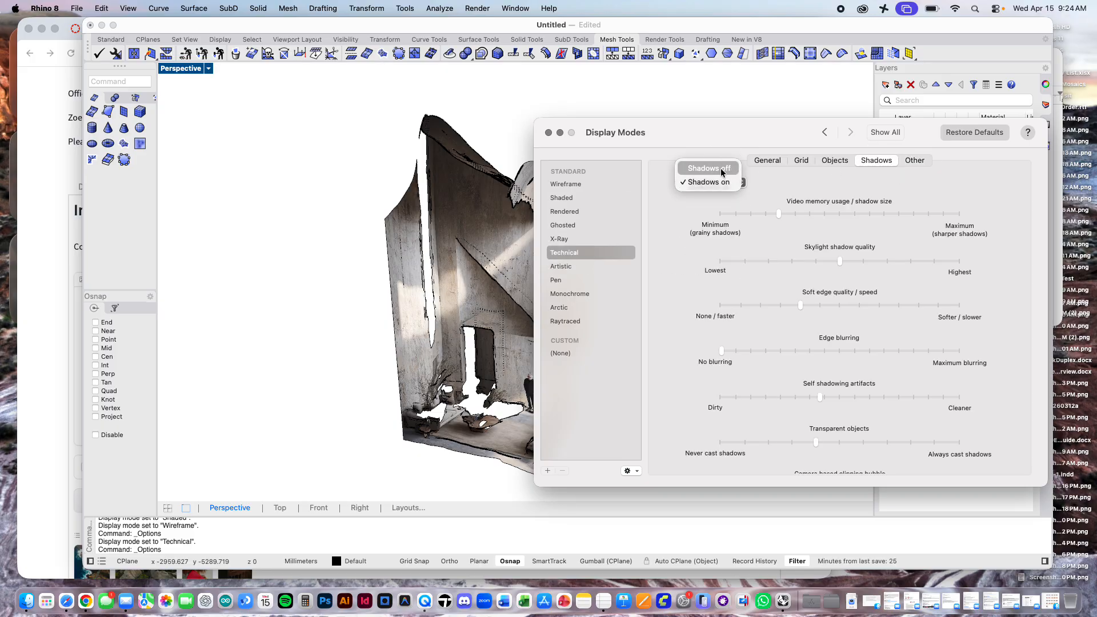
pyautogui.click(721, 168)
# Step: Try Object's color as the Technical display mode's colour and material usage, and restore Rendering material
pyautogui.click(802, 160)
pyautogui.click(833, 160)
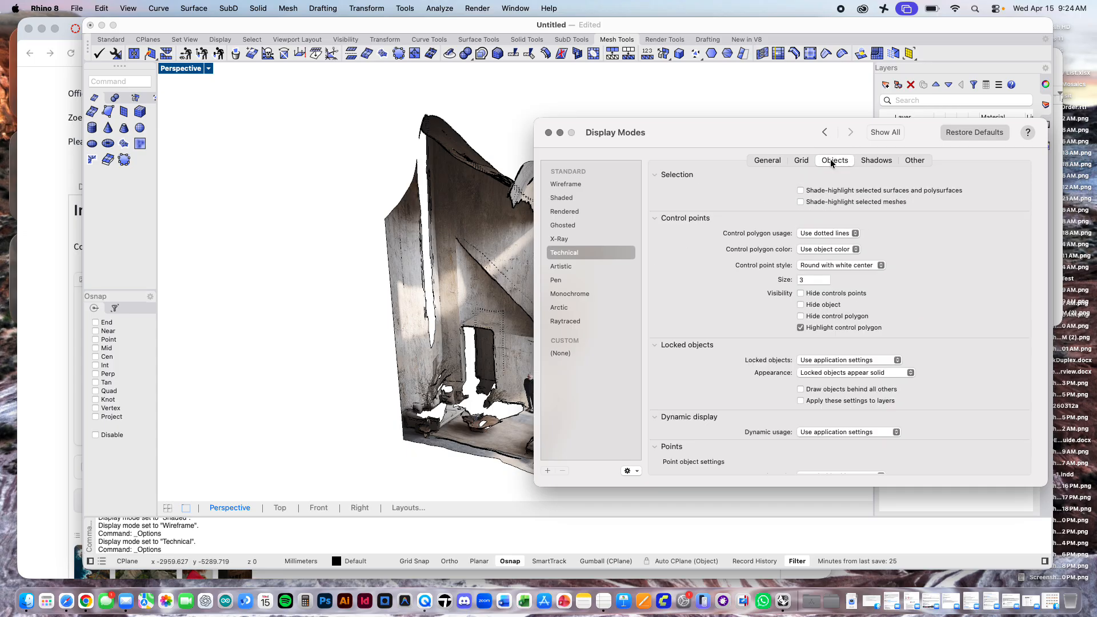
pyautogui.click(776, 162)
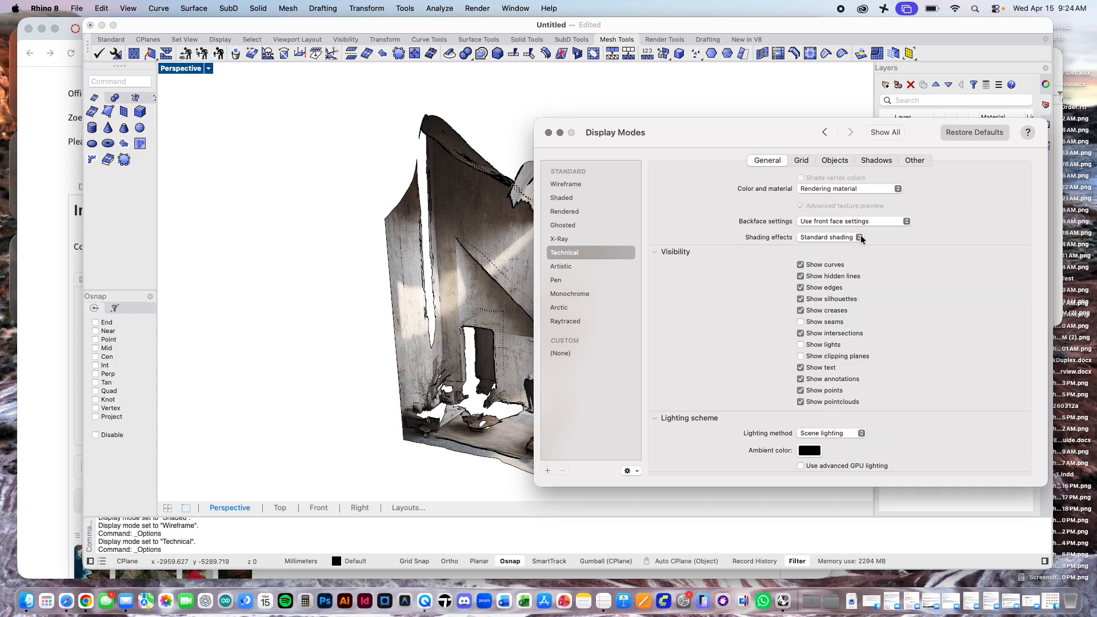
pyautogui.scroll(5, 858, 237)
pyautogui.scroll(1, 875, 228)
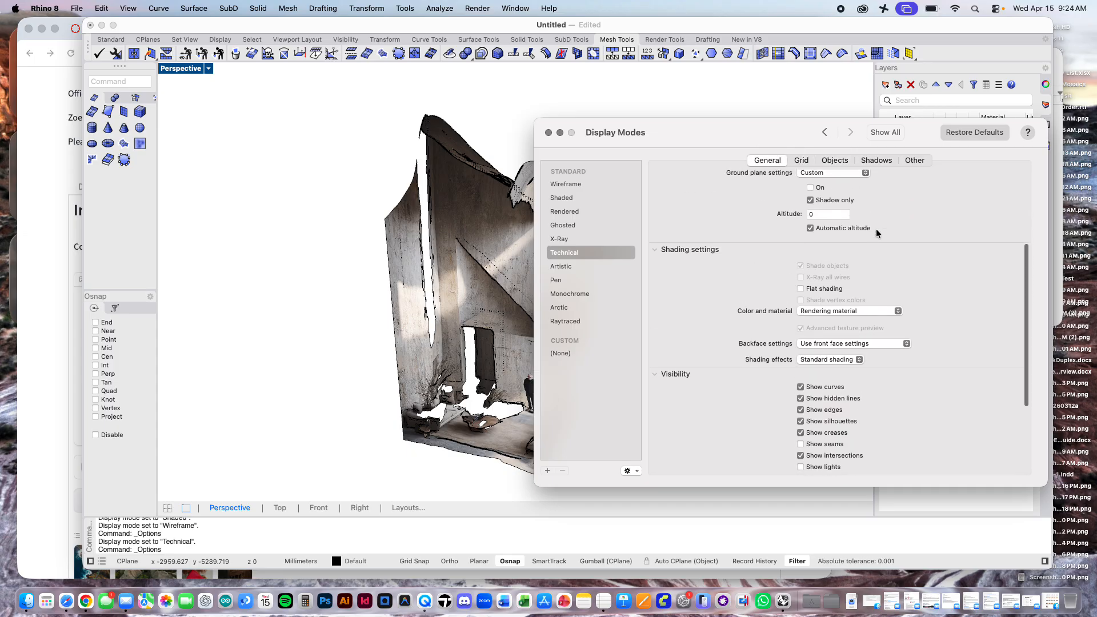
pyautogui.click(839, 306)
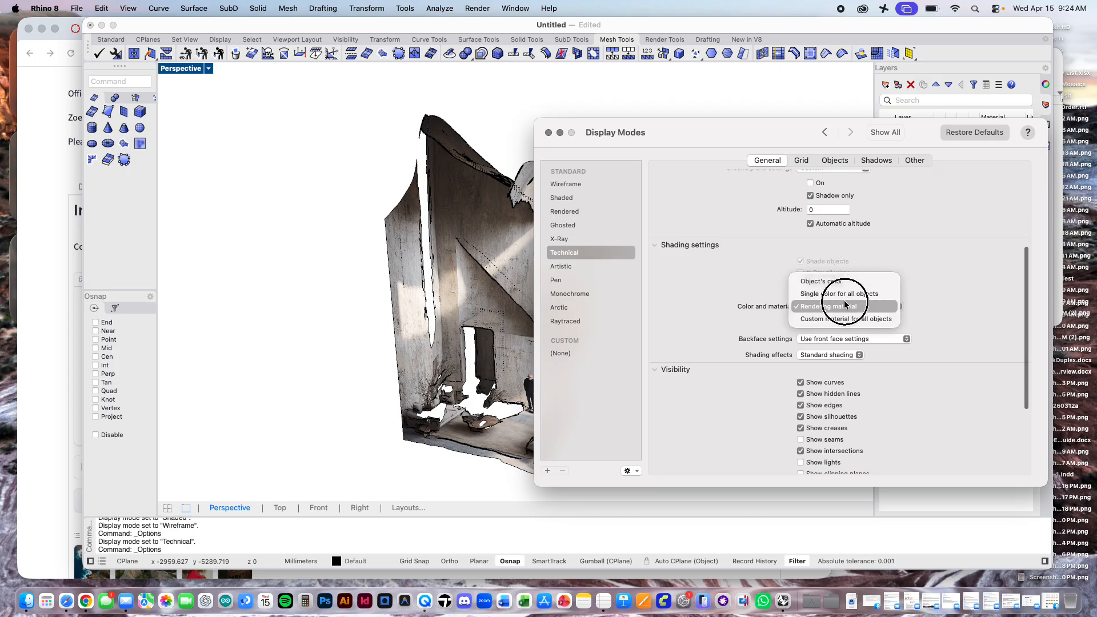
pyautogui.click(840, 282)
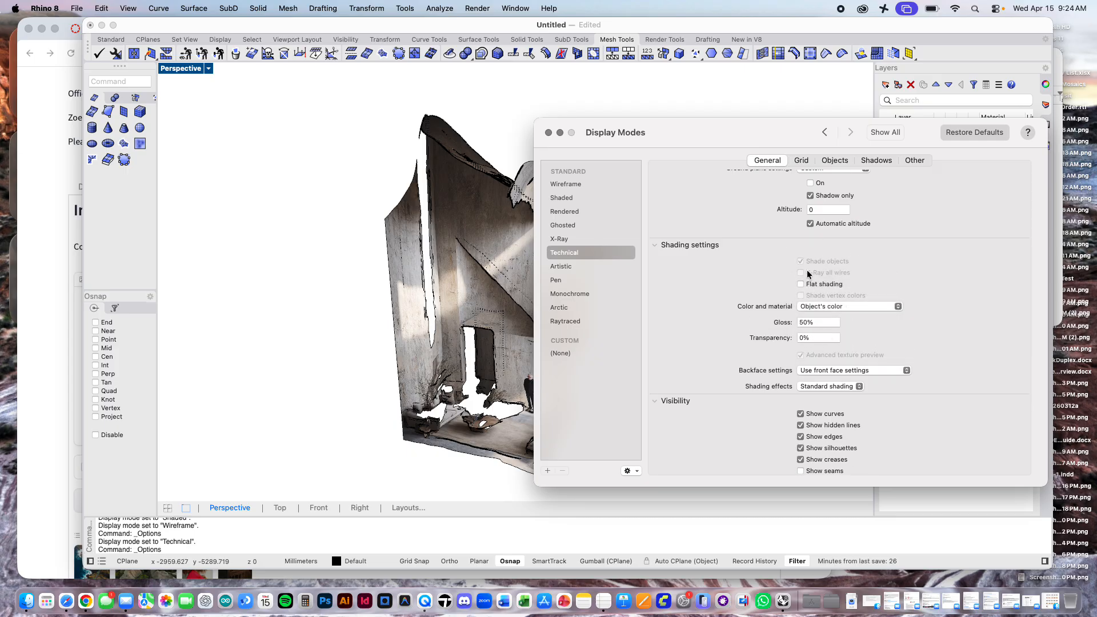
pyautogui.click(834, 308)
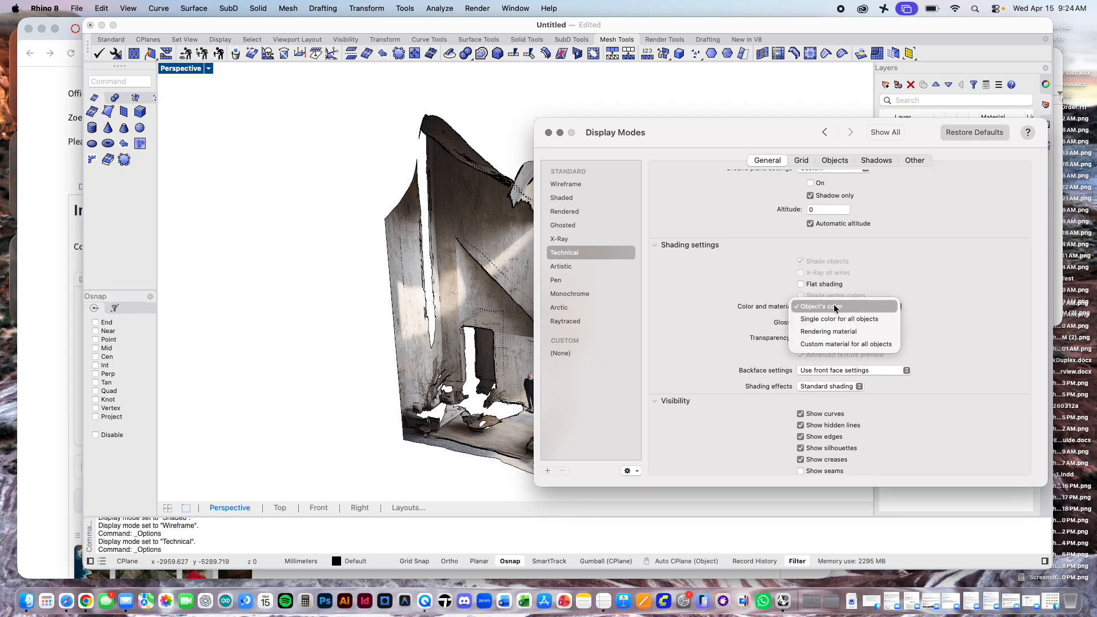
pyautogui.click(828, 331)
# Step: Enable advanced GPU lighting in the Technical display mode's lighting scheme
pyautogui.scroll(4, 878, 291)
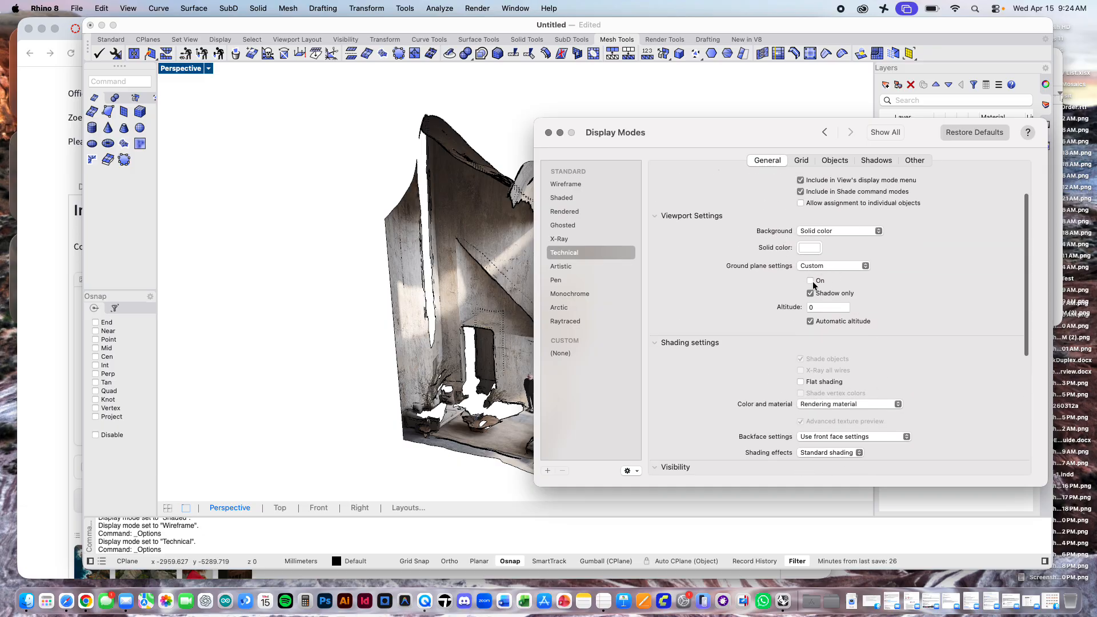
pyautogui.scroll(2, 812, 281)
pyautogui.scroll(-8, 832, 239)
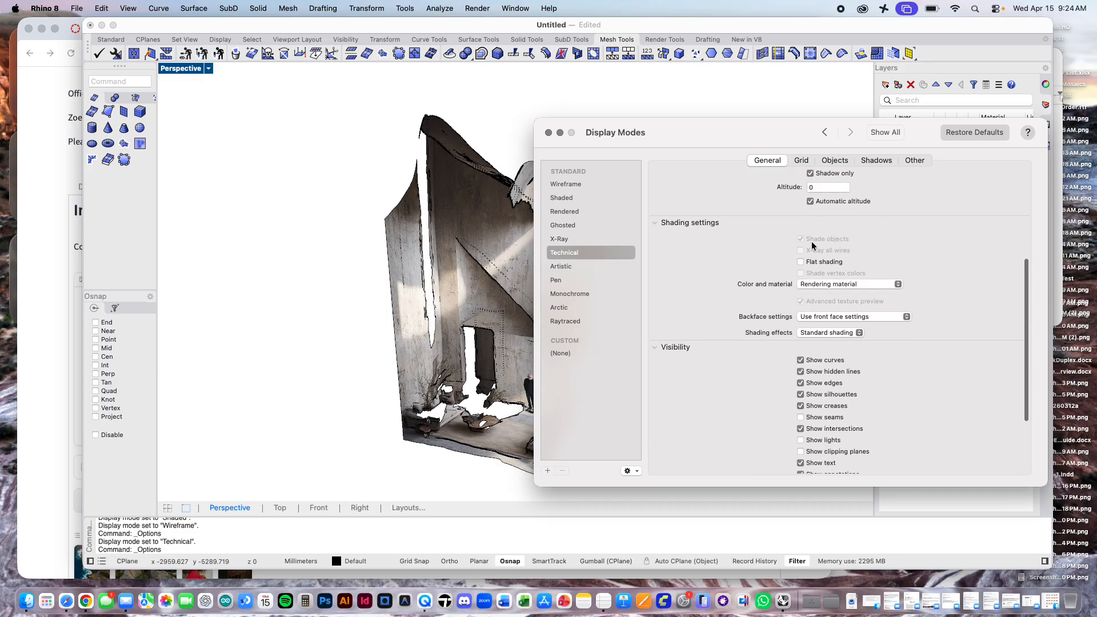
pyautogui.scroll(-5, 791, 286)
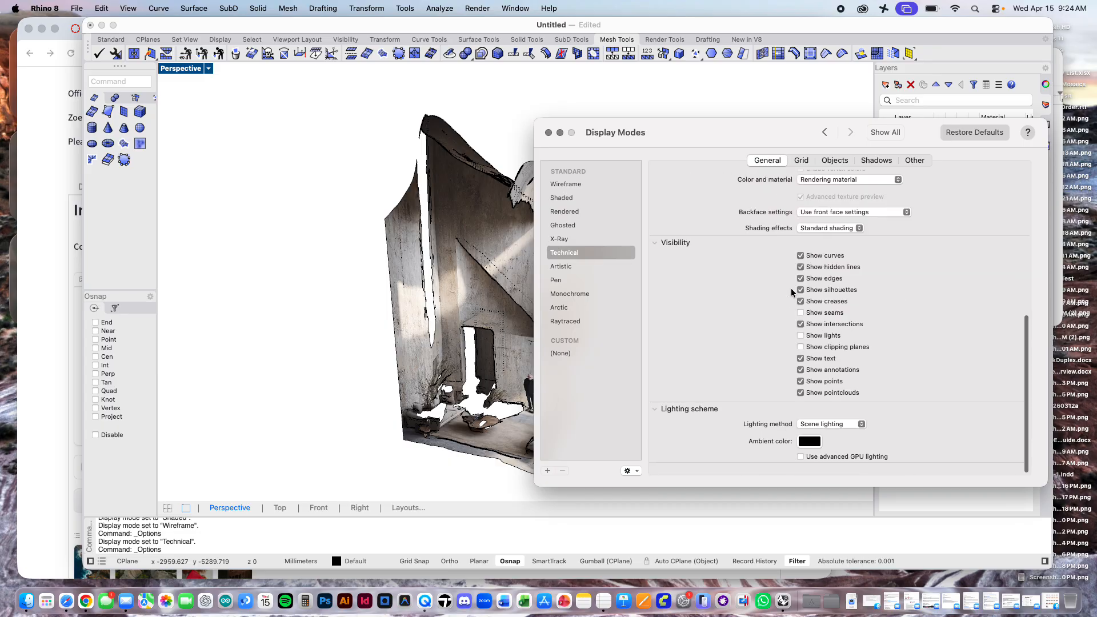
pyautogui.click(801, 467)
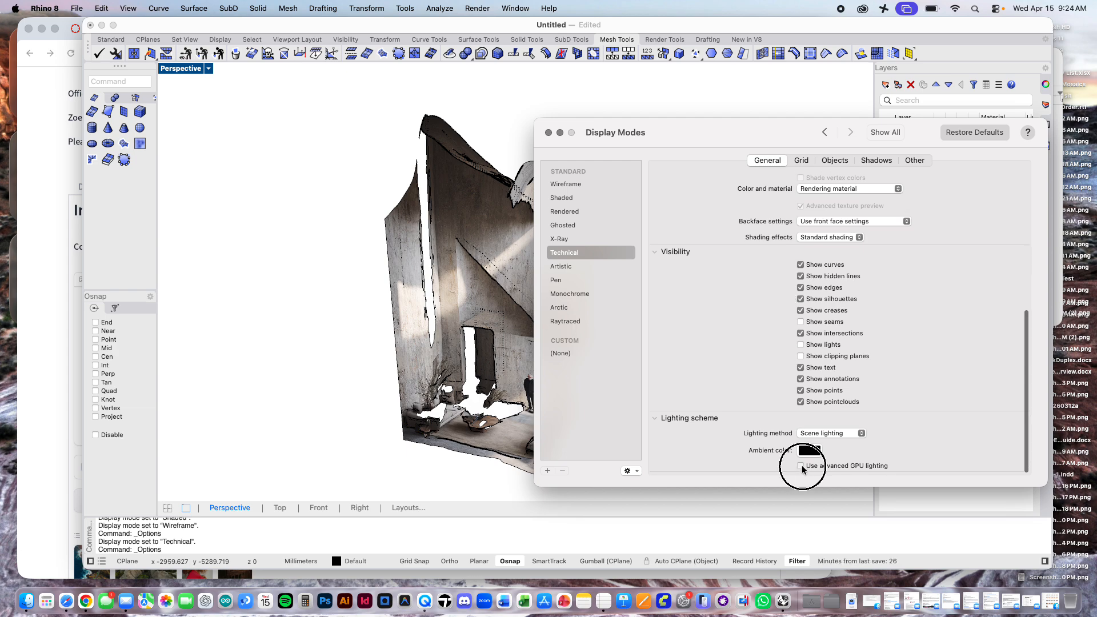
# Step: Review the Technical display mode's colour and material options and its grid, object, shadow and other settings
pyautogui.scroll(7, 877, 355)
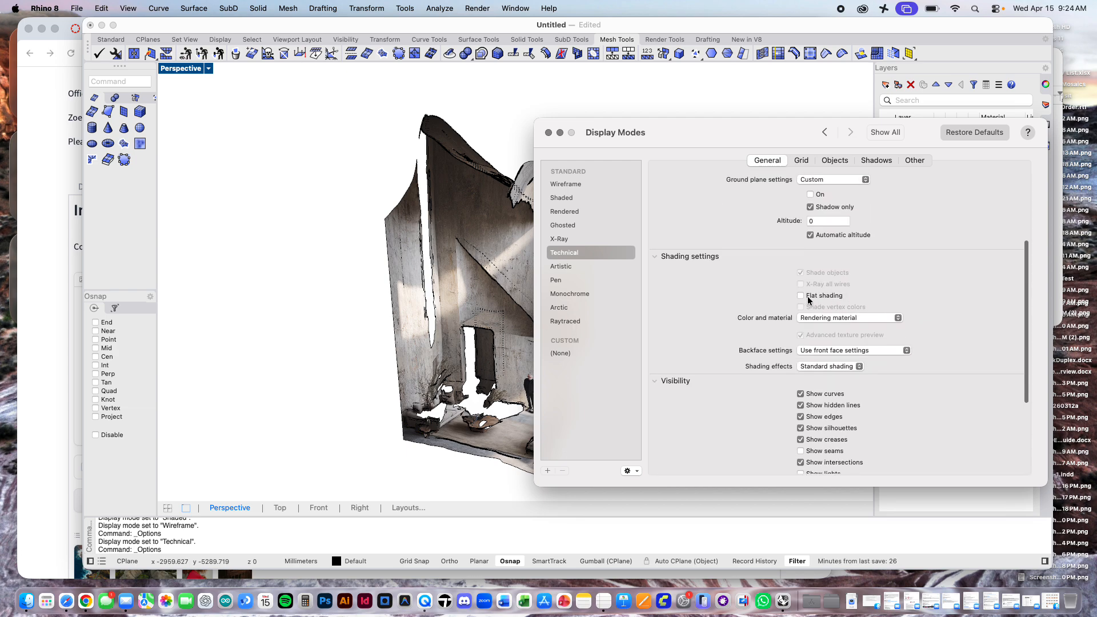
pyautogui.click(844, 319)
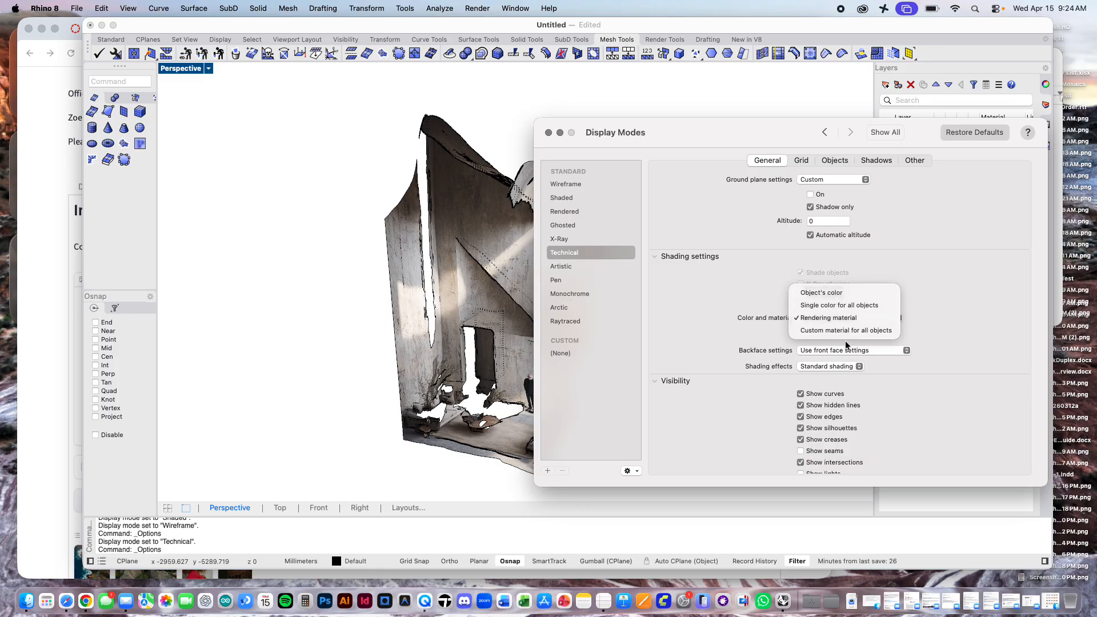
pyautogui.click(925, 252)
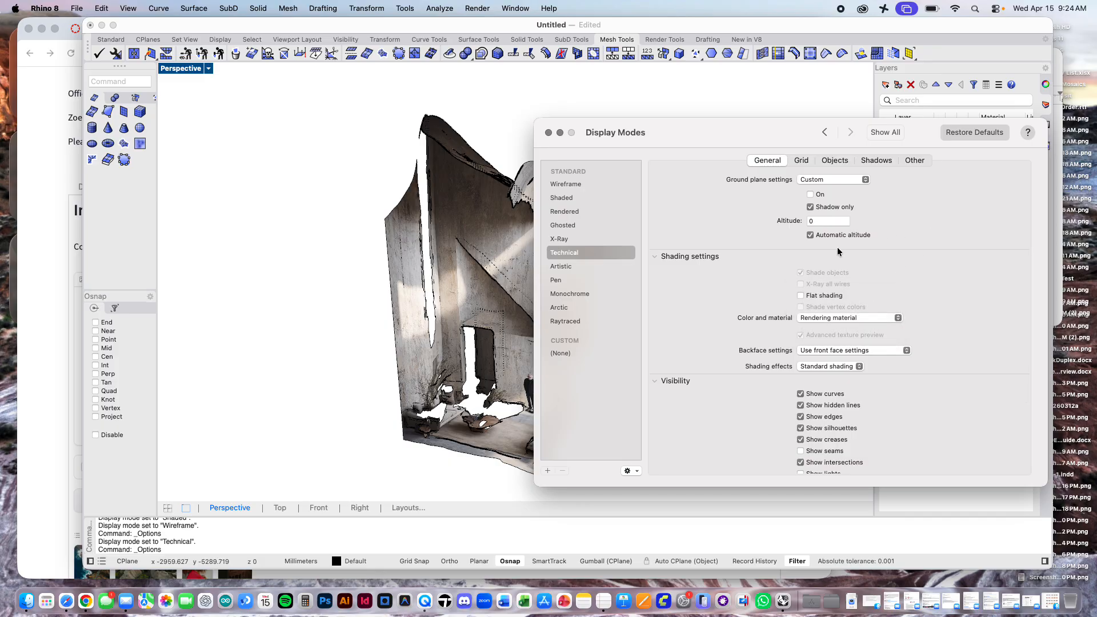
pyautogui.scroll(7, 800, 266)
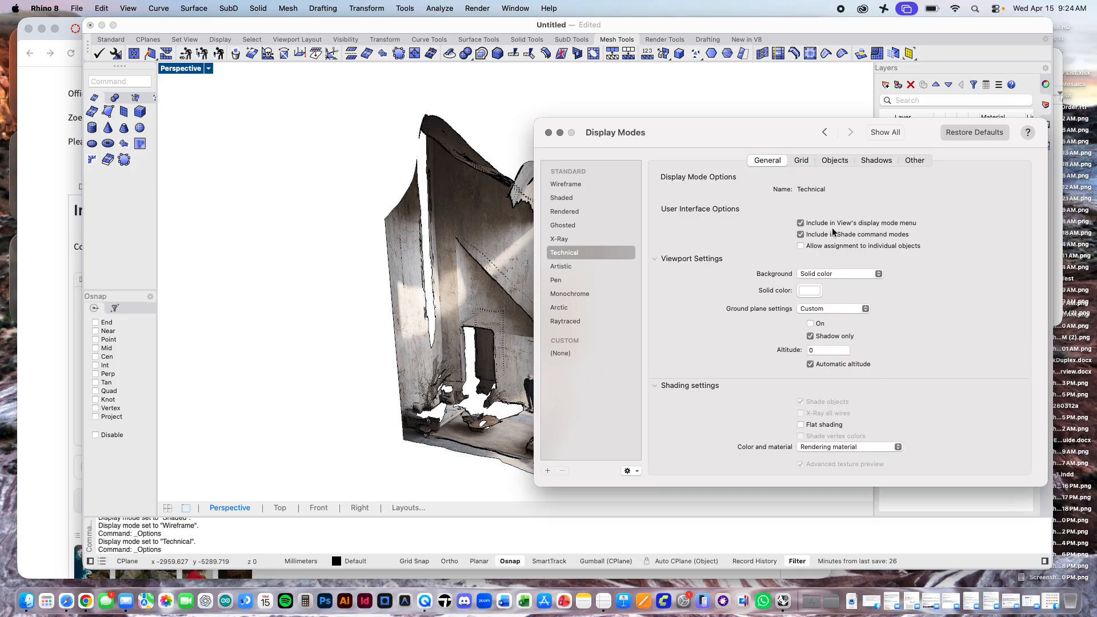
pyautogui.click(800, 161)
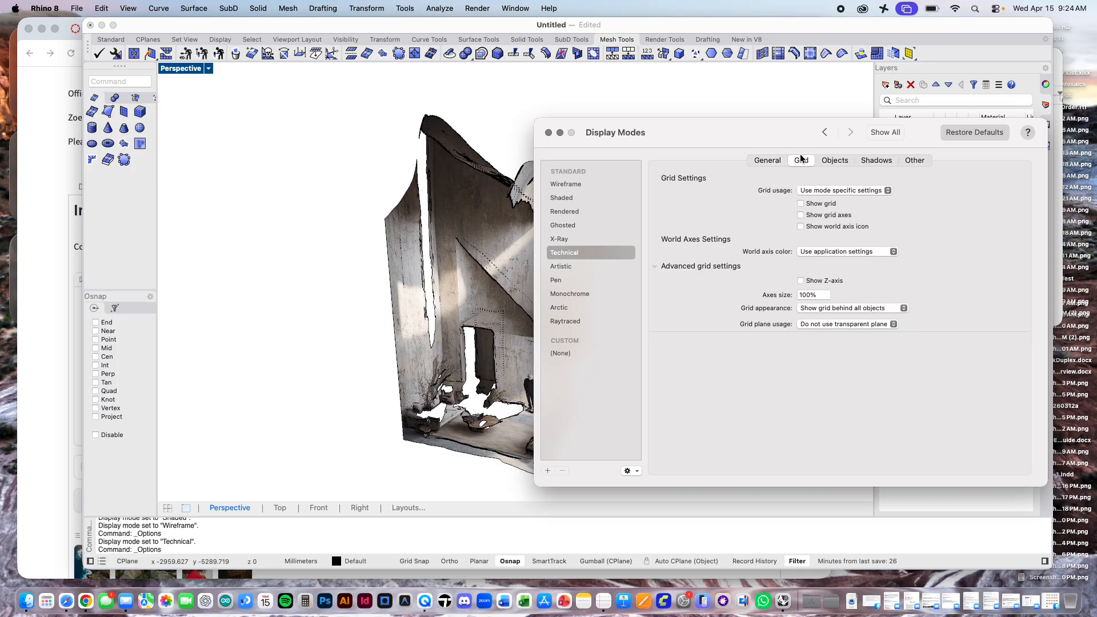
pyautogui.click(833, 161)
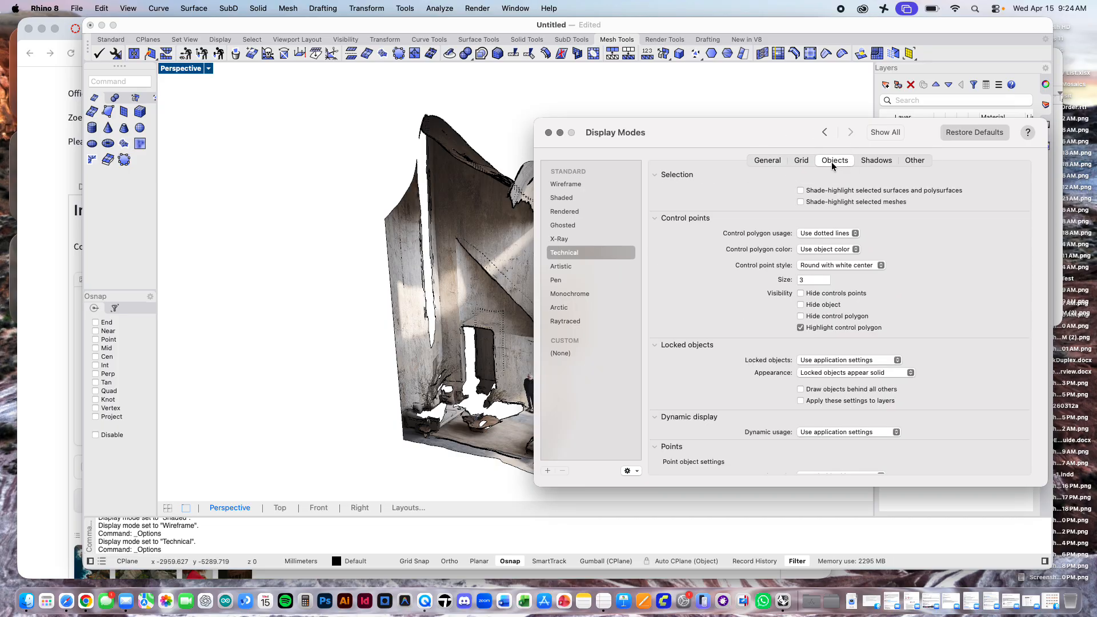
pyautogui.scroll(-5, 838, 272)
pyautogui.click(875, 161)
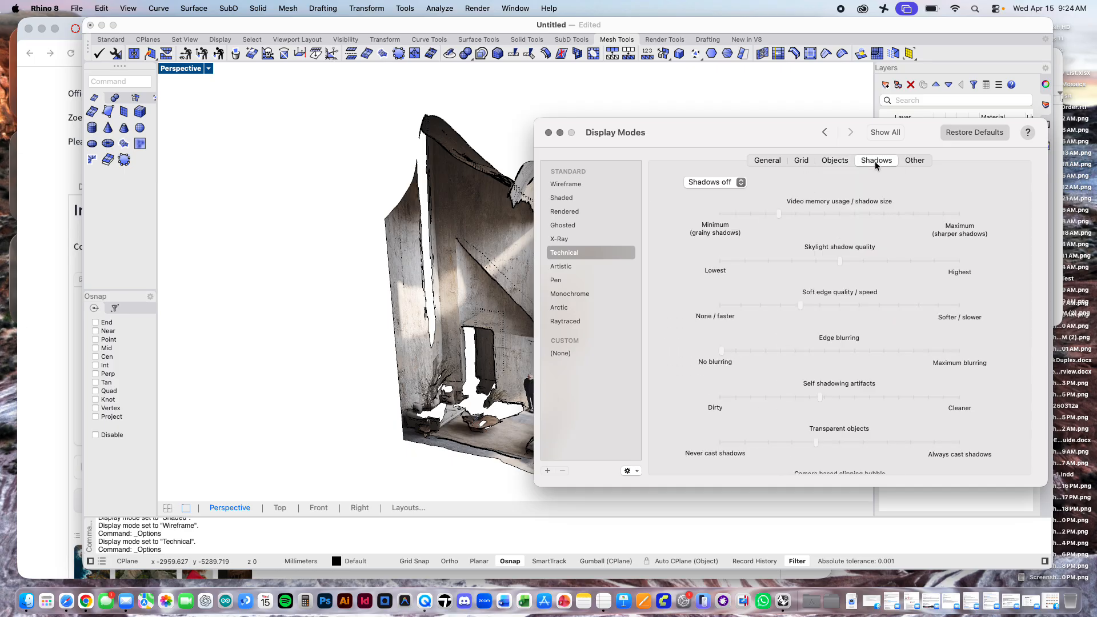
pyautogui.scroll(-5, 869, 286)
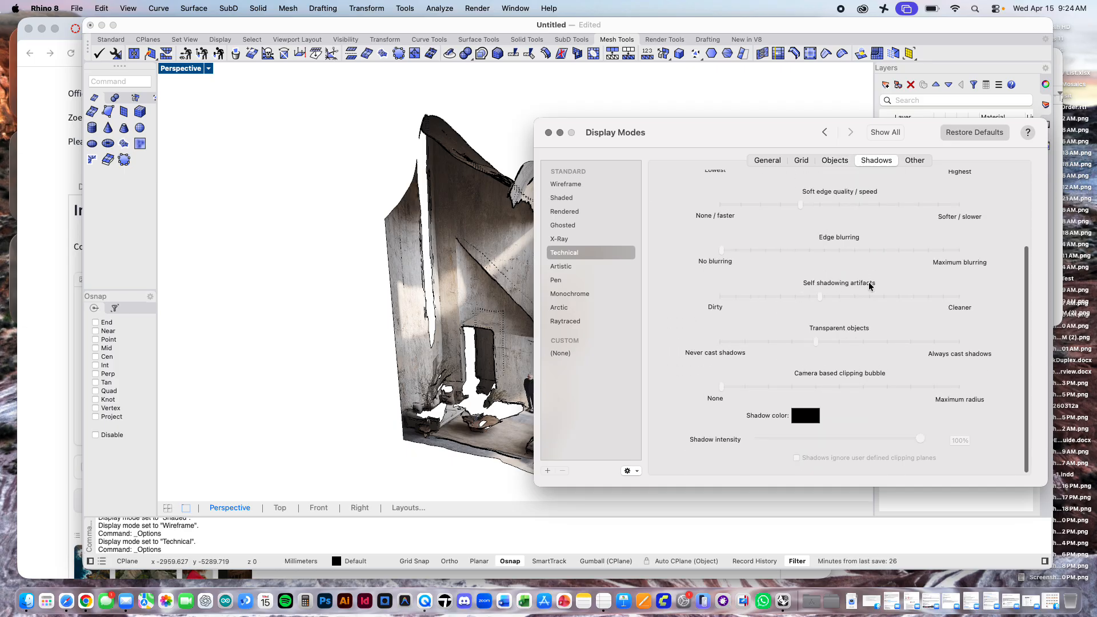
pyautogui.scroll(5, 880, 240)
pyautogui.click(913, 160)
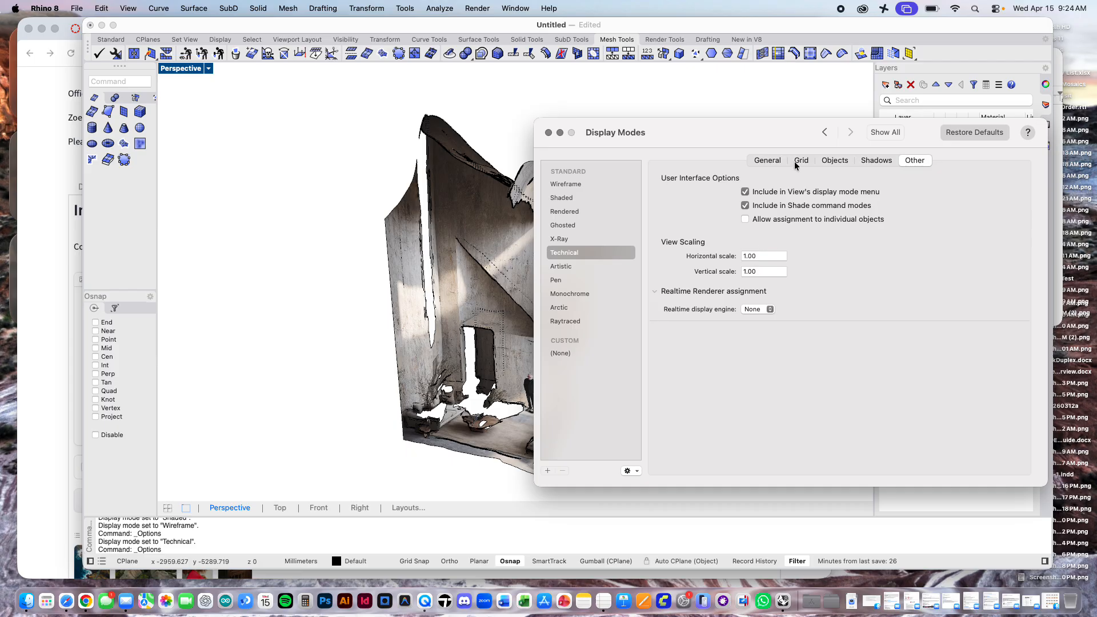
pyautogui.click(767, 160)
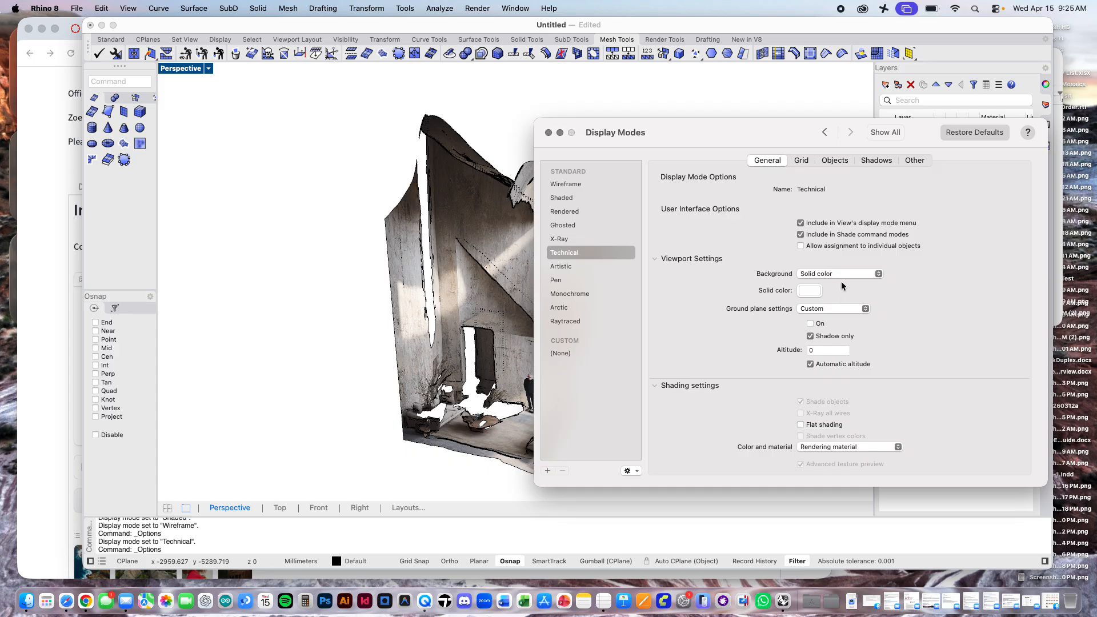
# Step: Set the Technical display mode's colour and material usage to Object's color and check the backface options
pyautogui.scroll(-5, 861, 251)
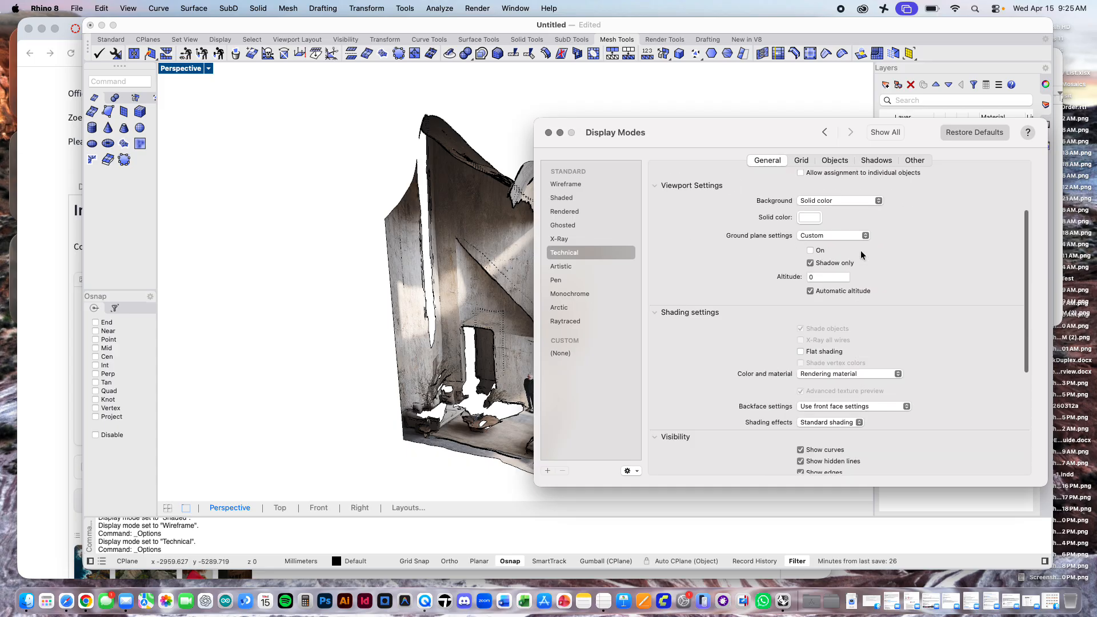
pyautogui.click(816, 350)
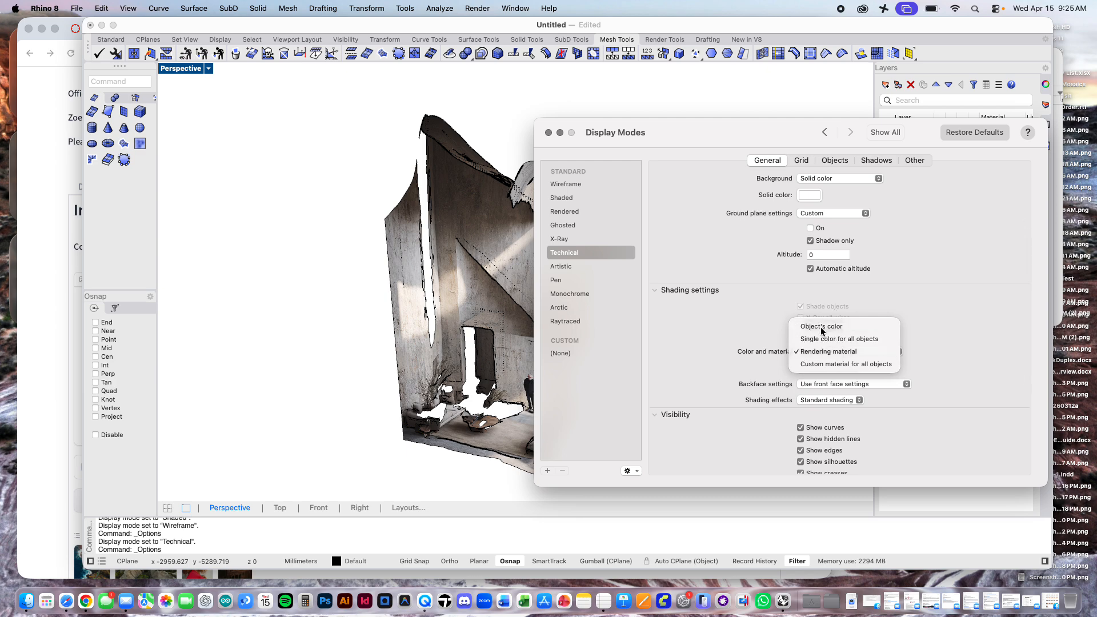
pyautogui.click(820, 327)
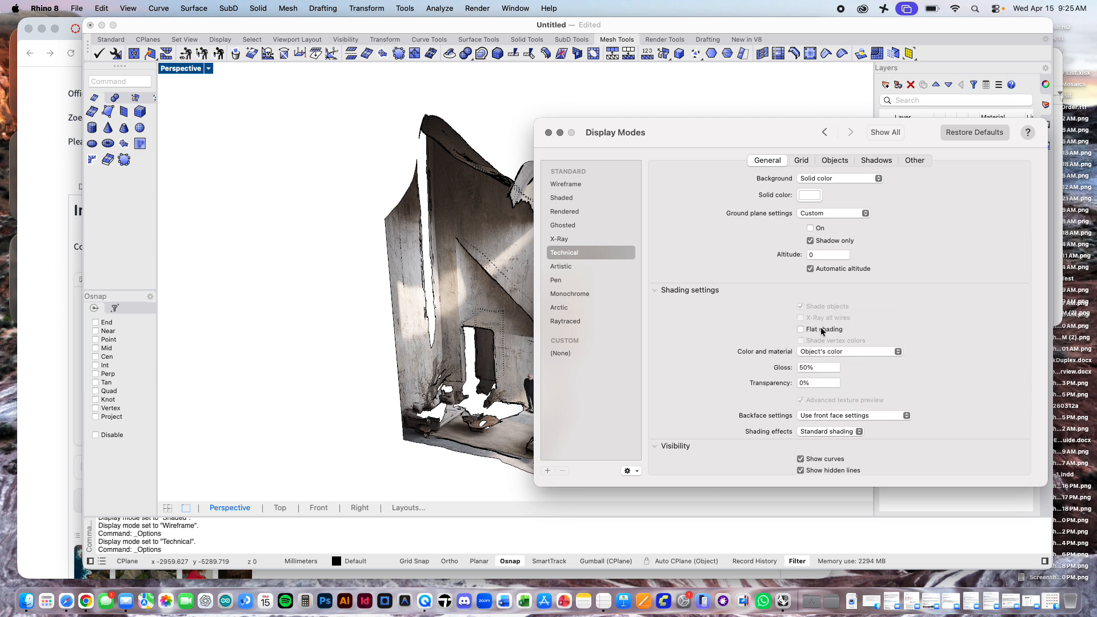
pyautogui.click(829, 414)
pyautogui.click(838, 417)
pyautogui.scroll(-3, 841, 421)
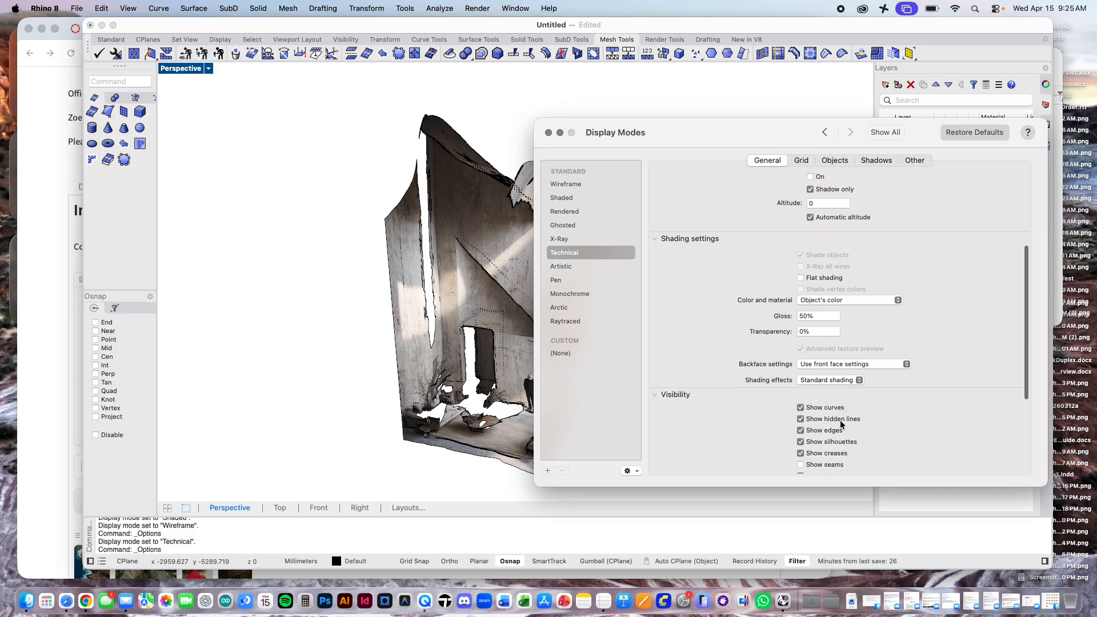
pyautogui.click(844, 369)
pyautogui.click(926, 357)
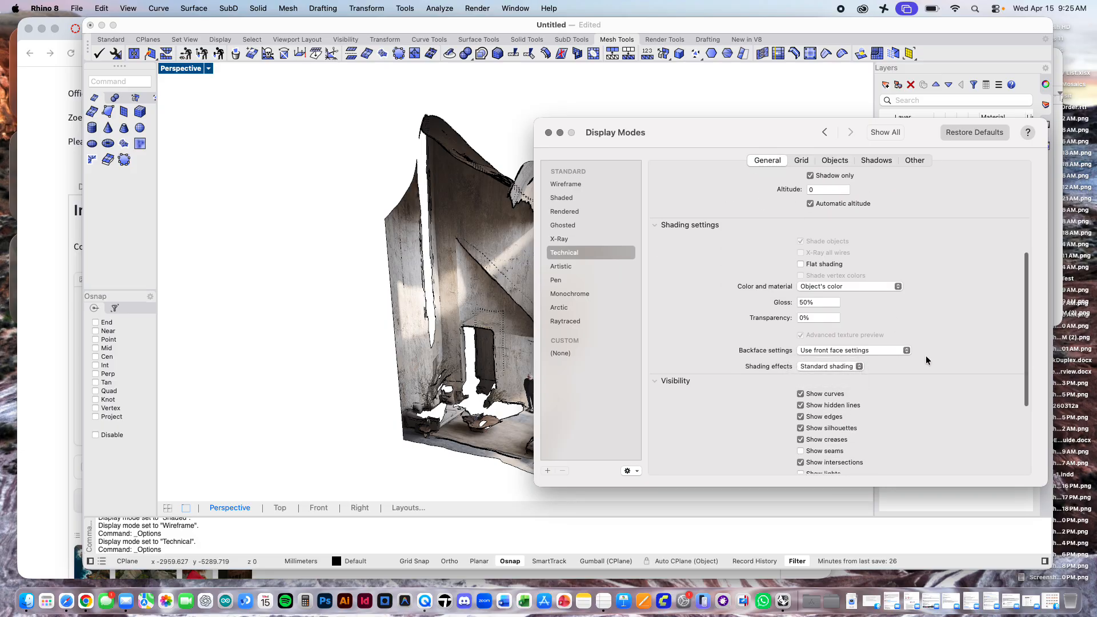
# Step: Check the remaining general settings of the Technical display mode, close the settings and inspect the mesh in the Perspective viewport
pyautogui.scroll(-6, 925, 357)
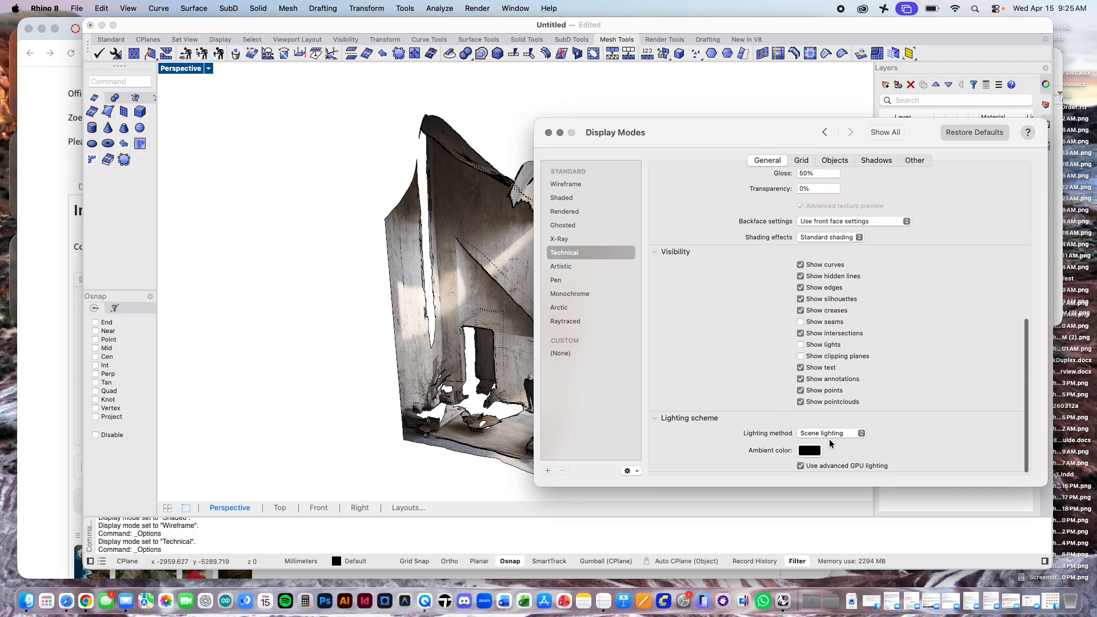
pyautogui.scroll(7, 925, 375)
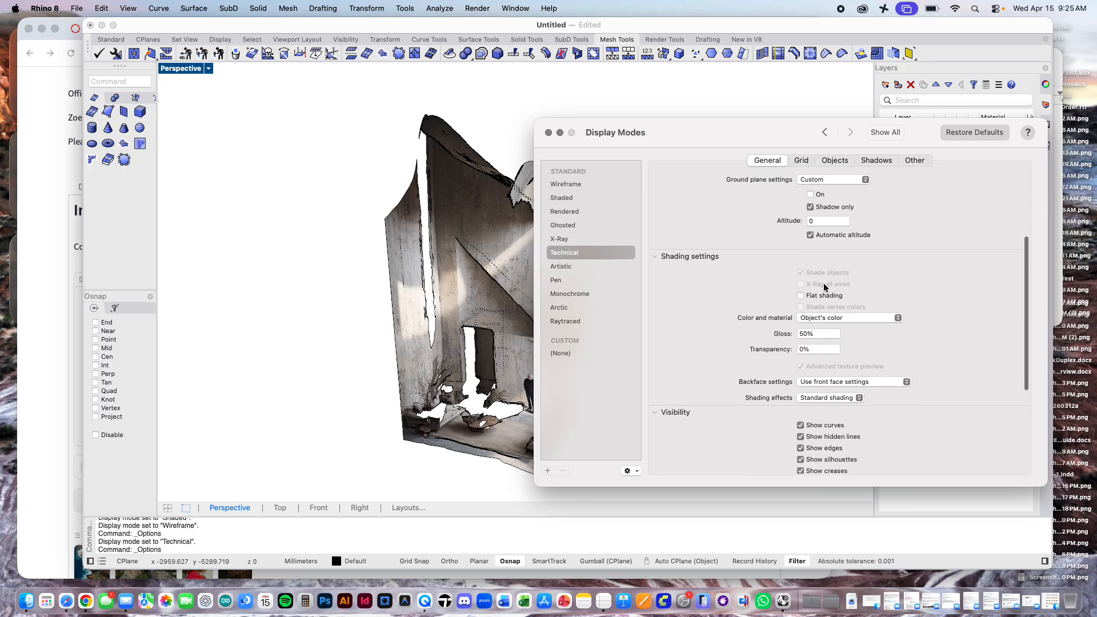
pyautogui.scroll(4, 804, 269)
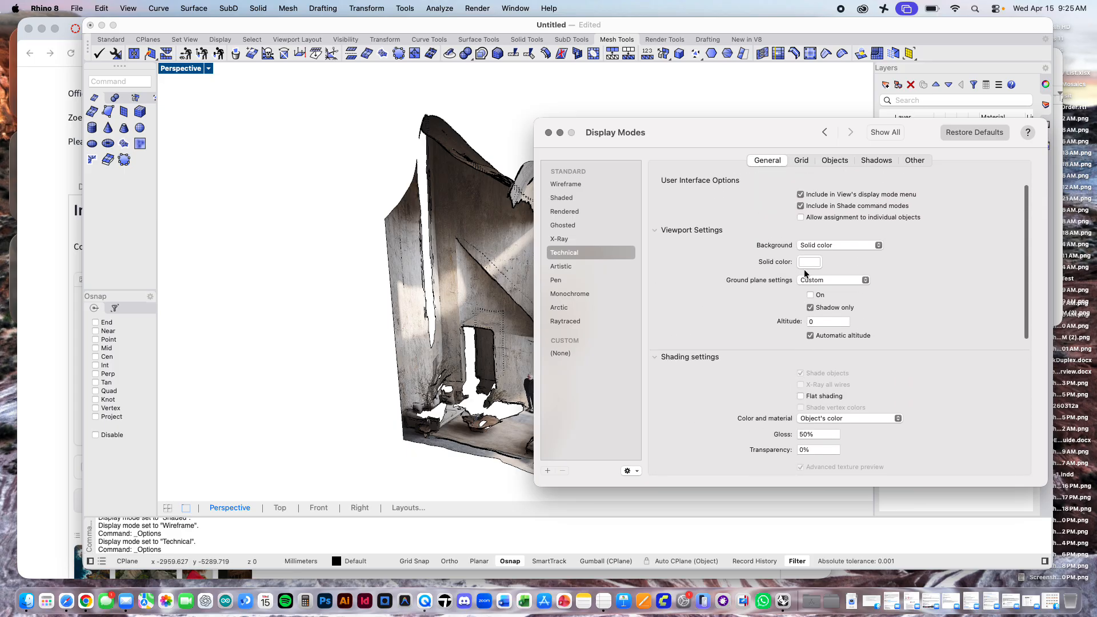
pyautogui.click(548, 132)
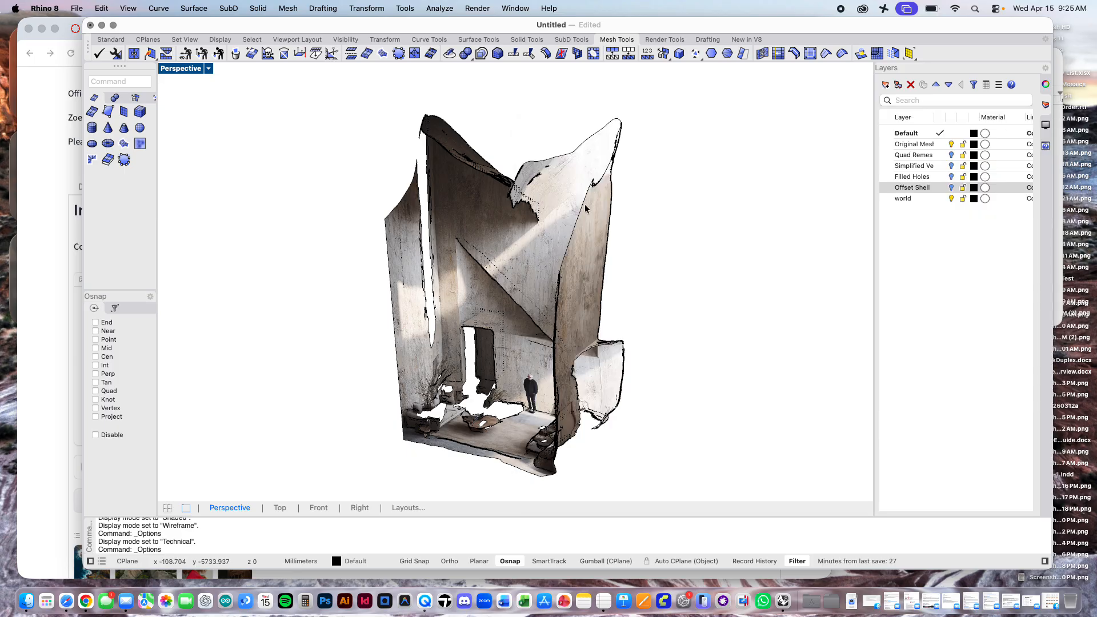
pyautogui.moveTo(727, 268); pyautogui.dragTo(726, 270, button='right')
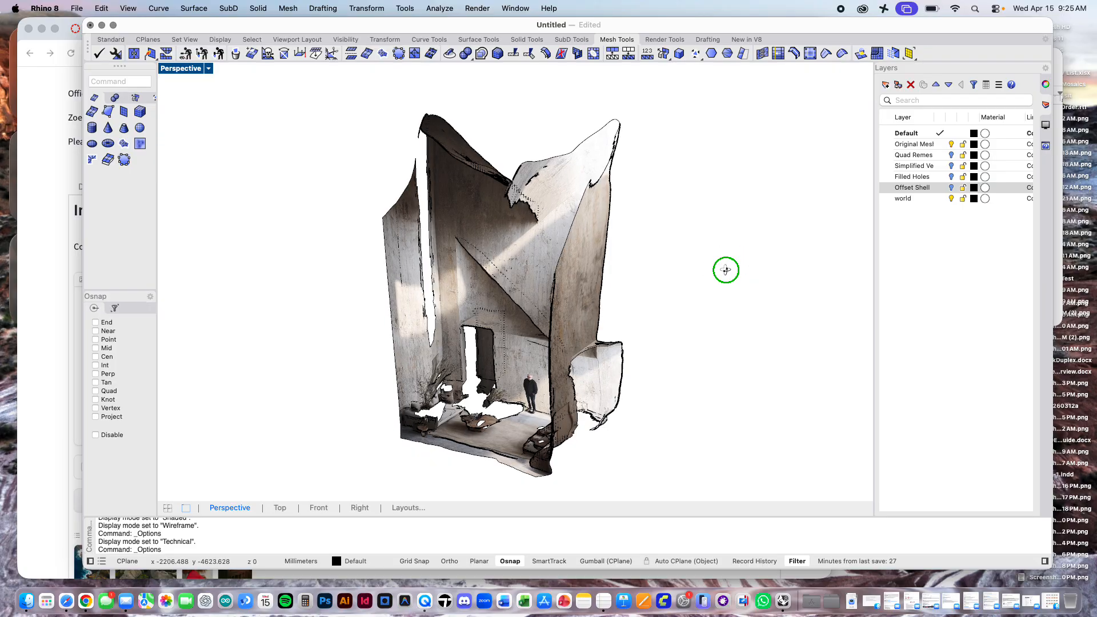
# Step: Hide the Original Mesh layer, compare the Quad Remesh and Simplified layers one at a time, and leave the Filled Holes layer shown
pyautogui.click(951, 145)
pyautogui.click(950, 154)
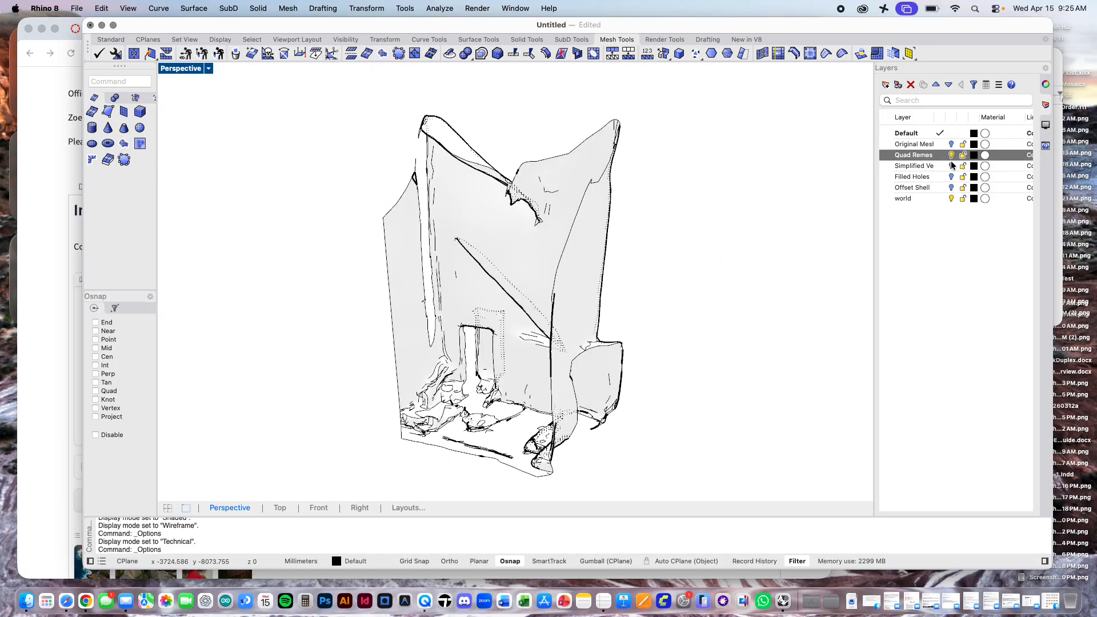
pyautogui.click(950, 166)
pyautogui.click(950, 155)
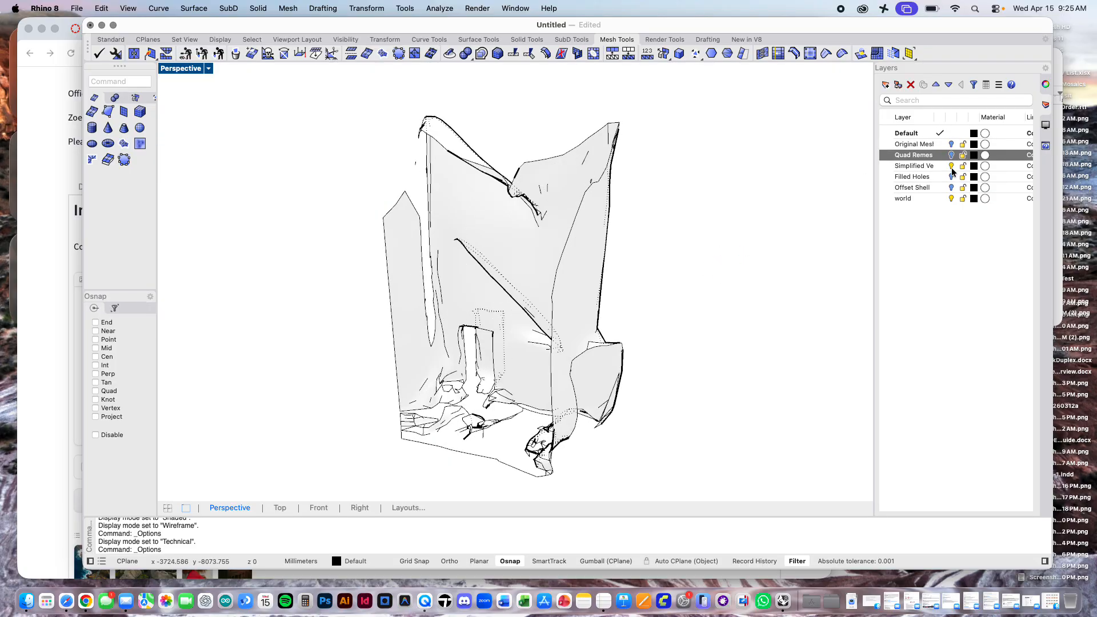
pyautogui.click(951, 176)
pyautogui.click(950, 165)
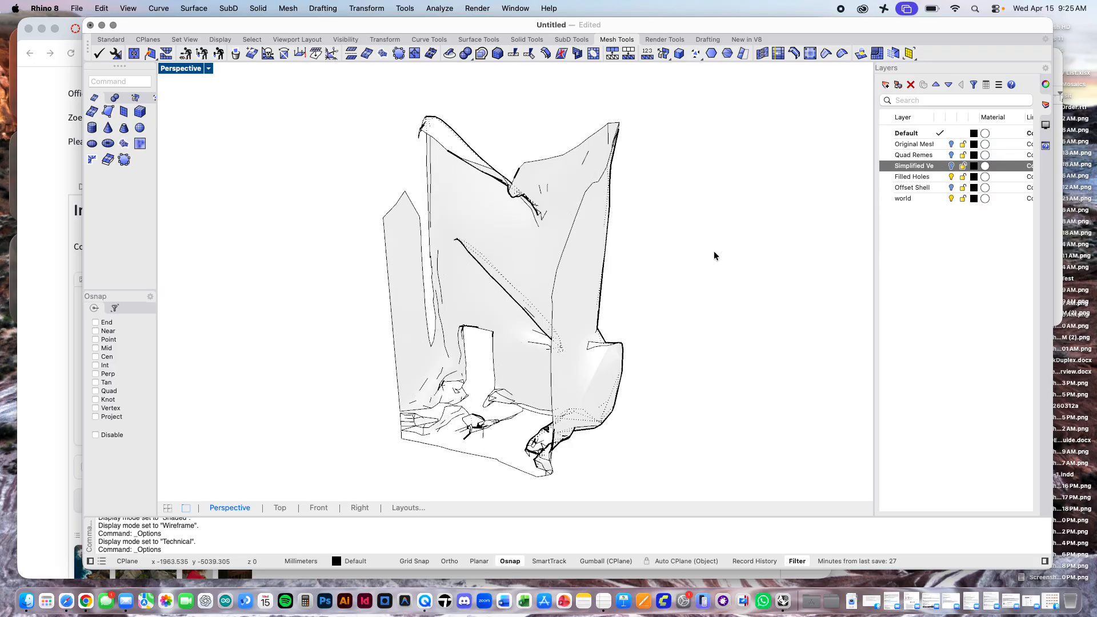
pyautogui.scroll(5, 619, 285)
pyautogui.scroll(-4, 619, 286)
pyautogui.scroll(-2, 619, 289)
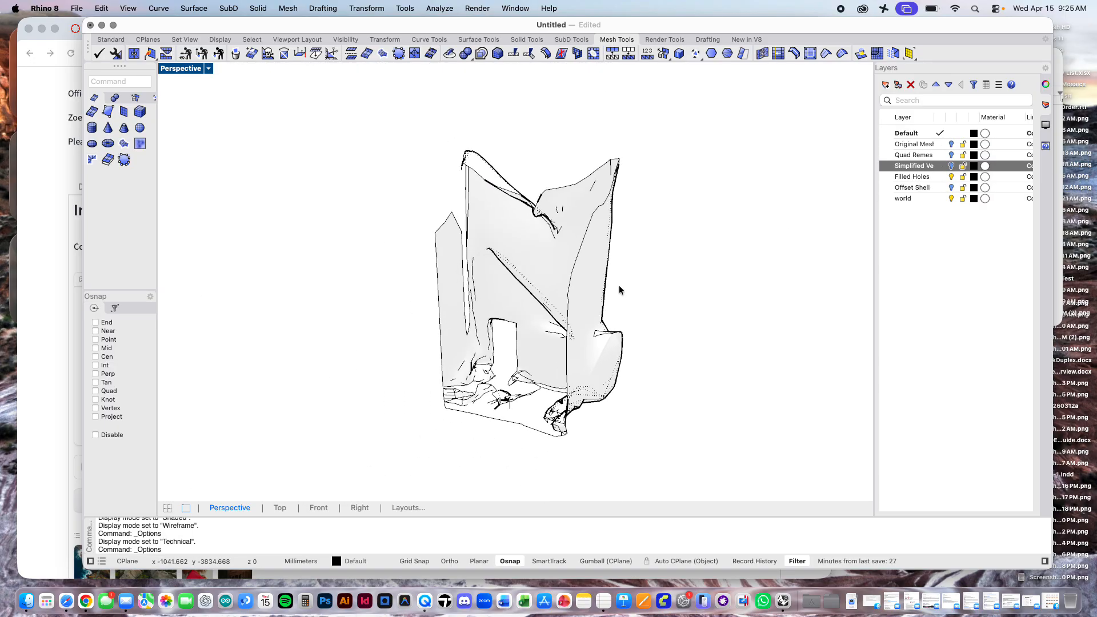
# Step: Create a custom copy of the Technical display mode in the display mode settings
pyautogui.click(410, 8)
pyautogui.click(428, 240)
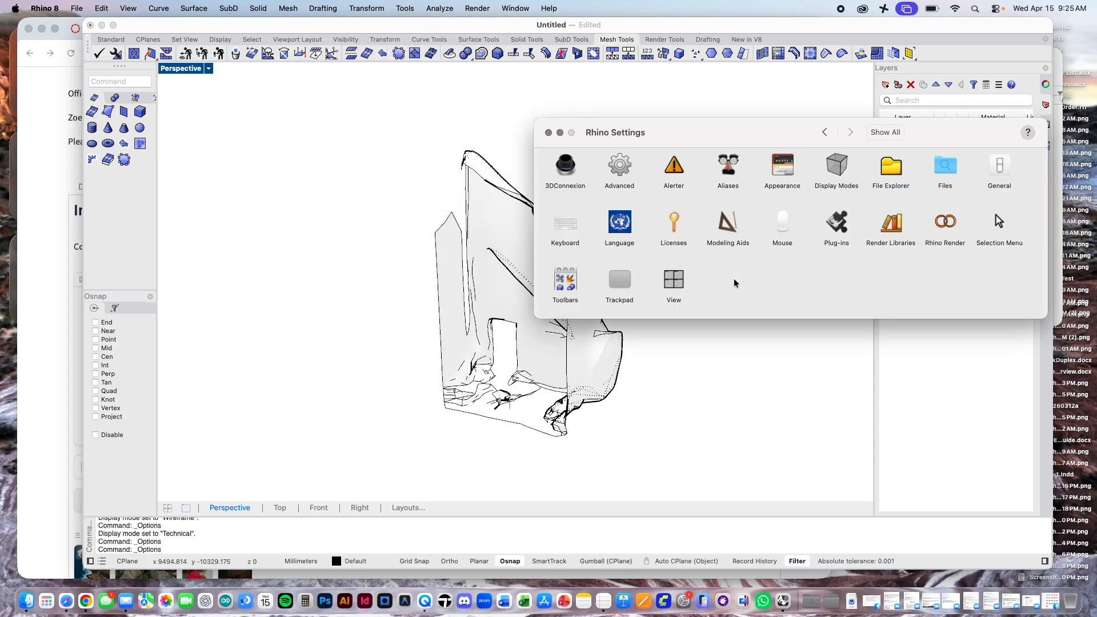
pyautogui.click(838, 171)
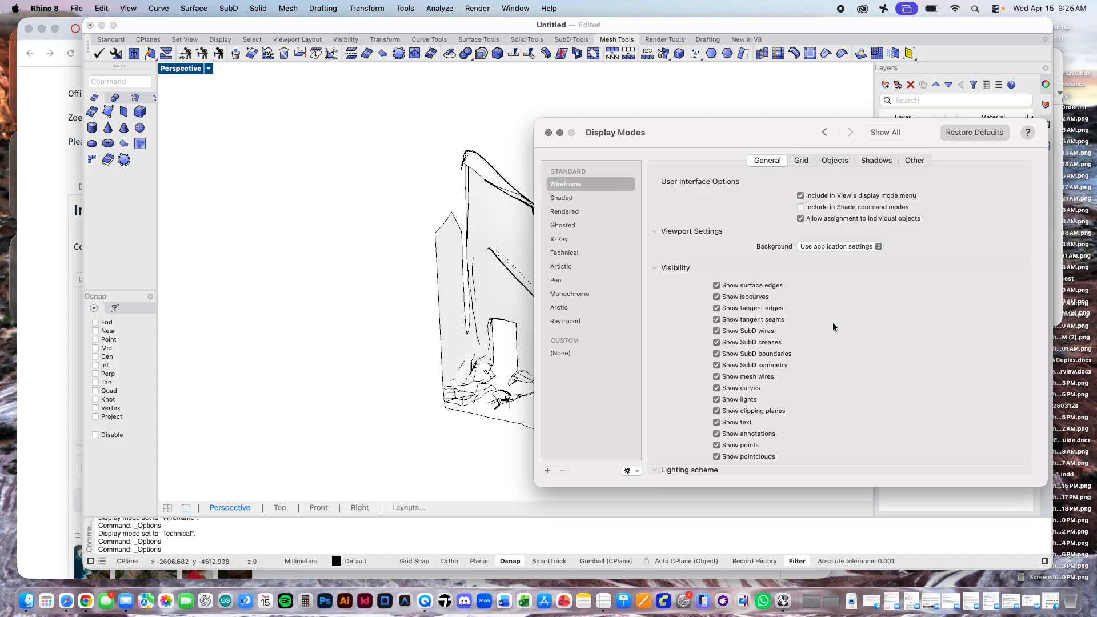
pyautogui.scroll(2, 831, 323)
pyautogui.scroll(-4, 832, 323)
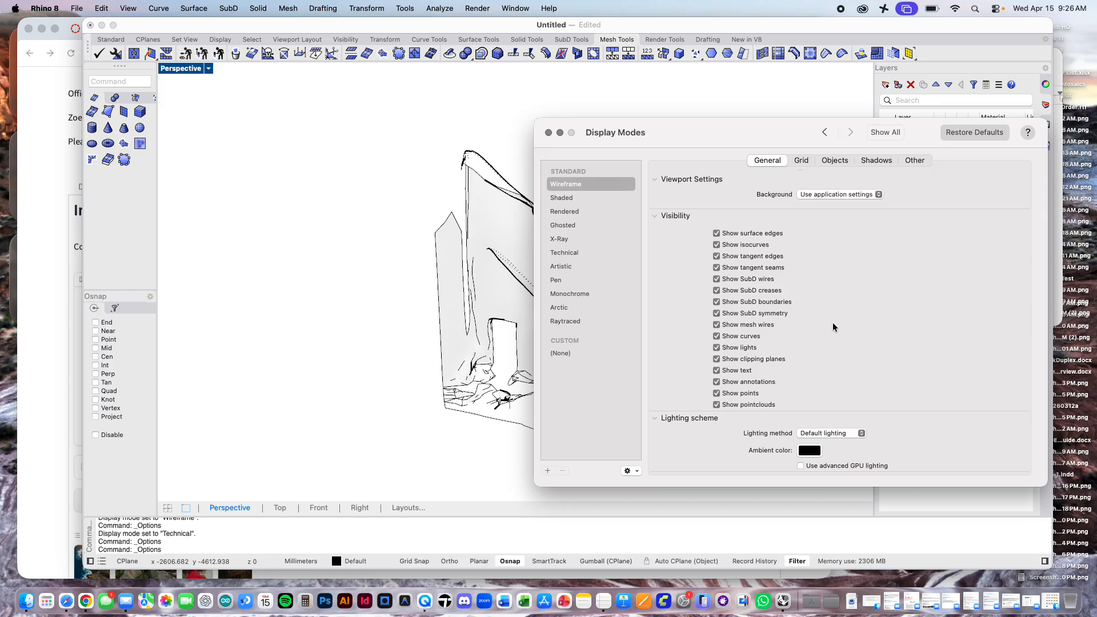
pyautogui.scroll(3, 832, 324)
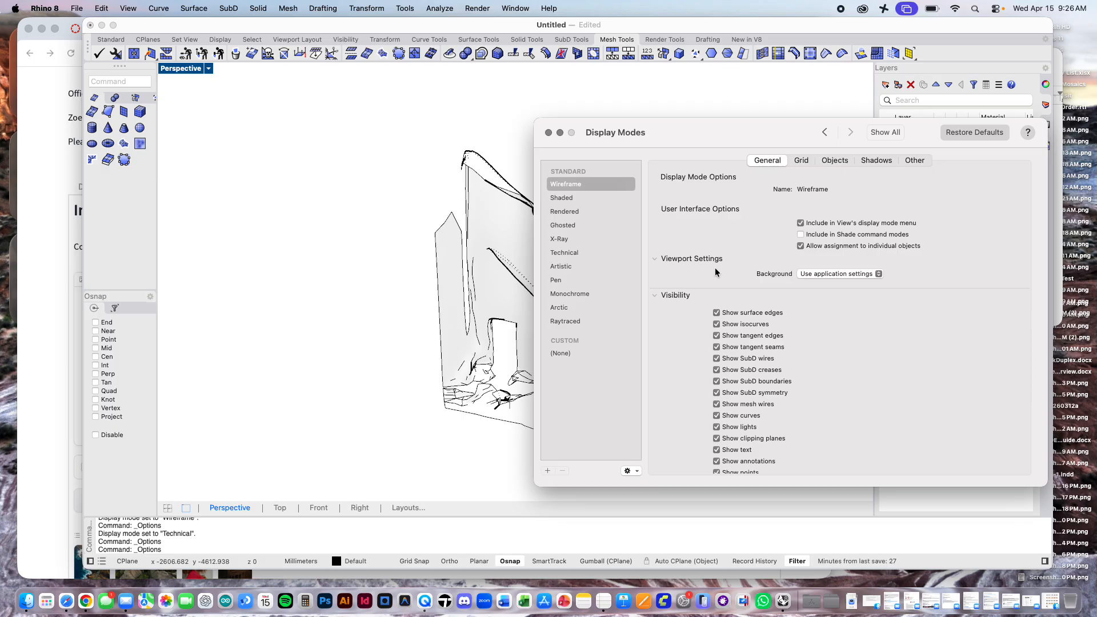
pyautogui.click(564, 254)
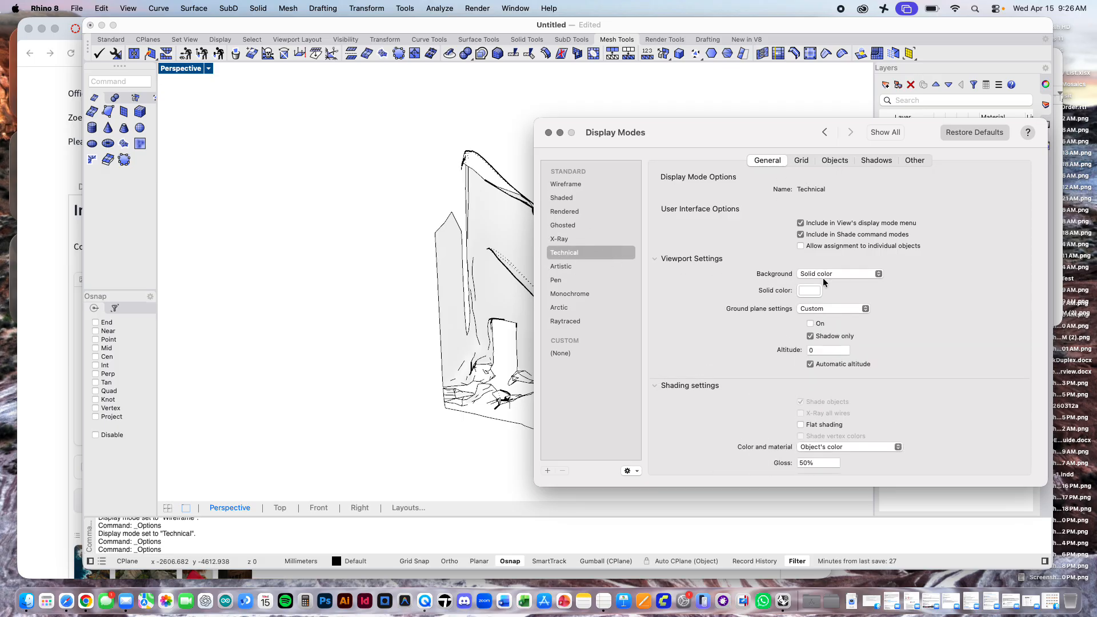
pyautogui.scroll(-2, 859, 303)
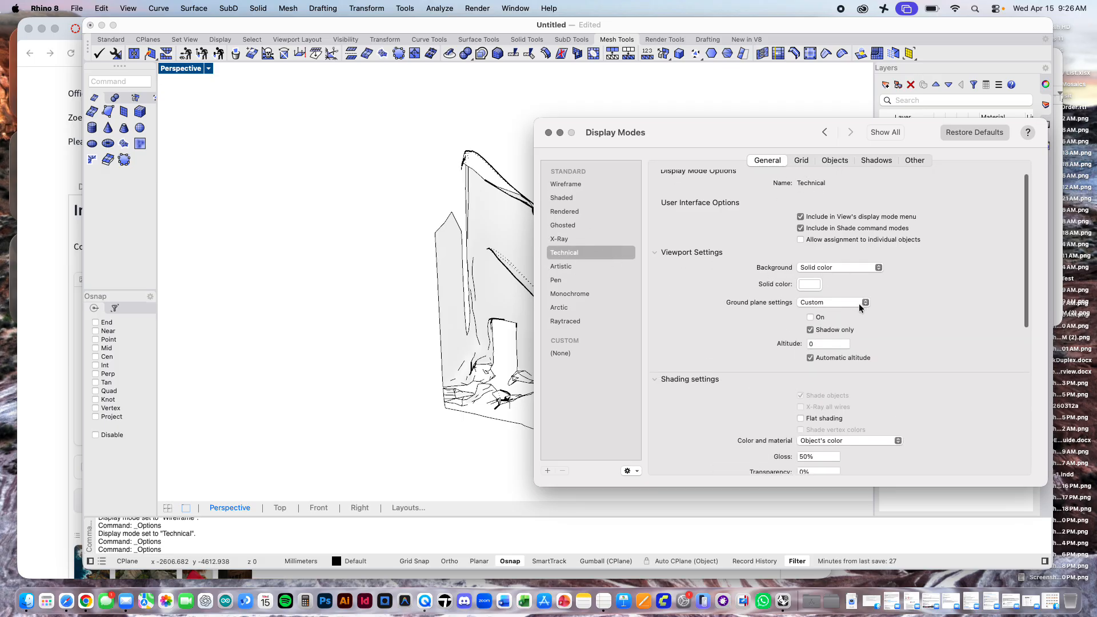
pyautogui.click(546, 470)
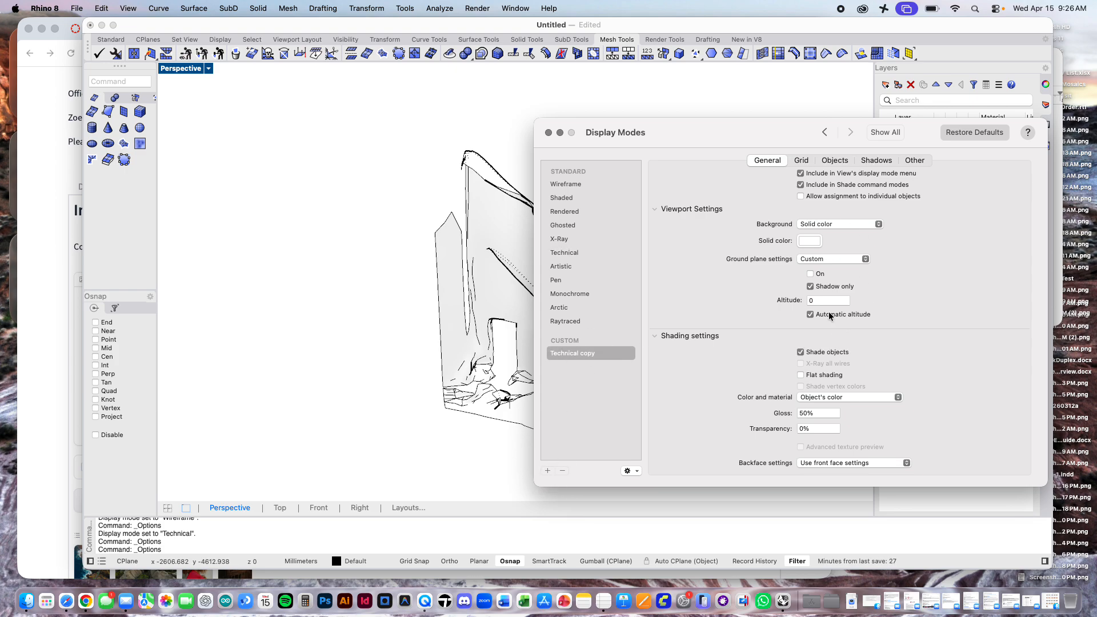
# Step: Turn off object shading in the Technical copy display mode and apply that mode to the Perspective viewport
pyautogui.click(801, 351)
pyautogui.click(548, 133)
pyautogui.click(208, 68)
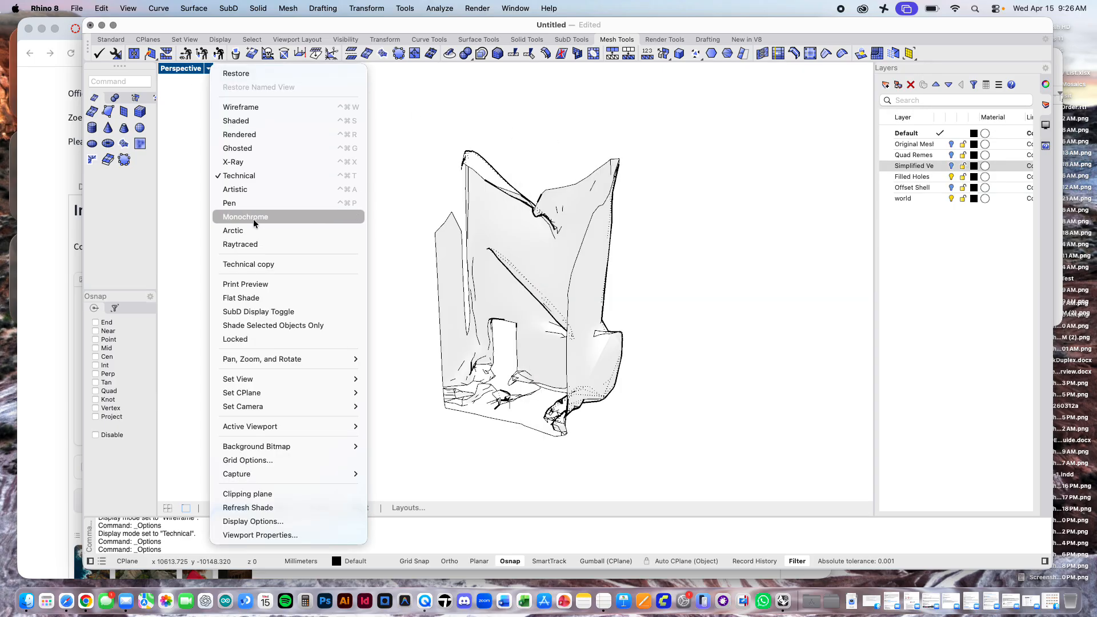
pyautogui.click(267, 267)
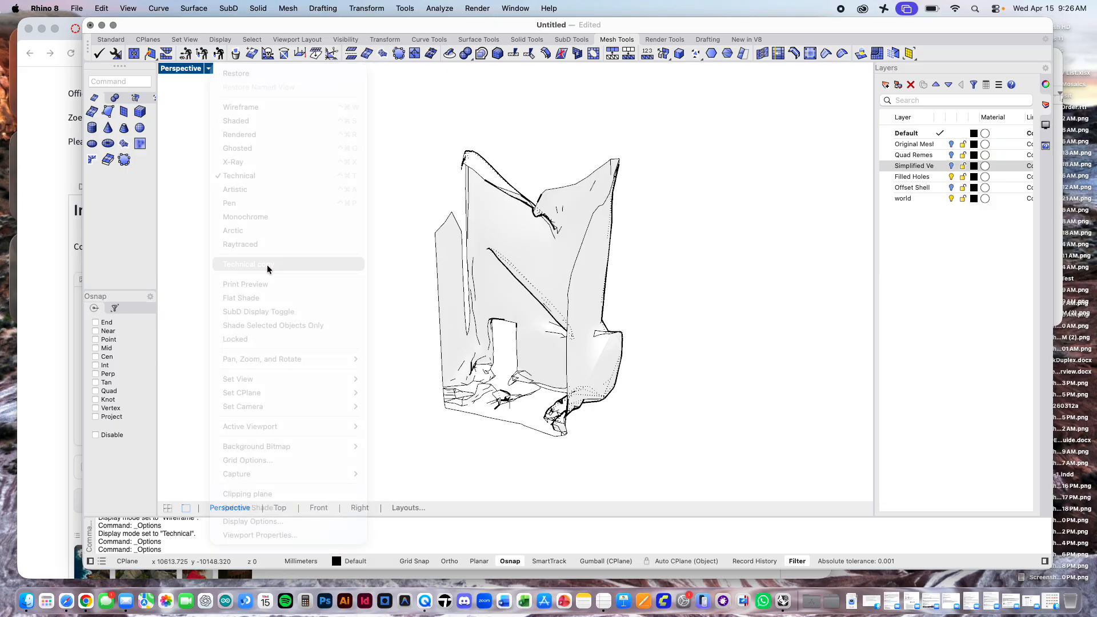
# Step: Turn on Show seams in the visibility settings of the Technical copy display mode
pyautogui.click(405, 8)
pyautogui.click(420, 231)
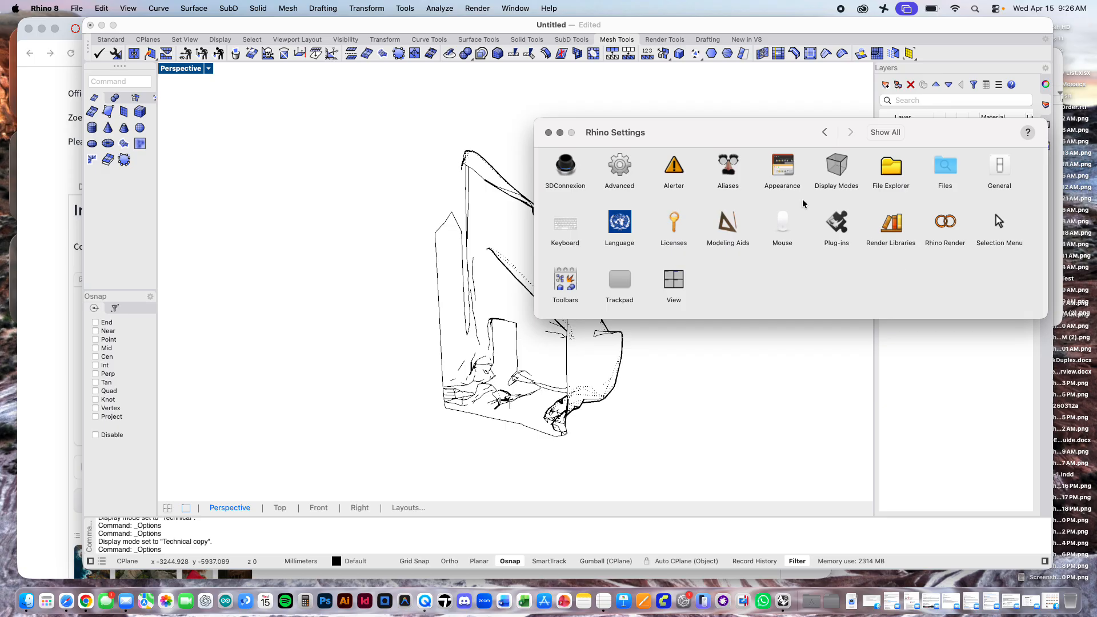
pyautogui.click(835, 174)
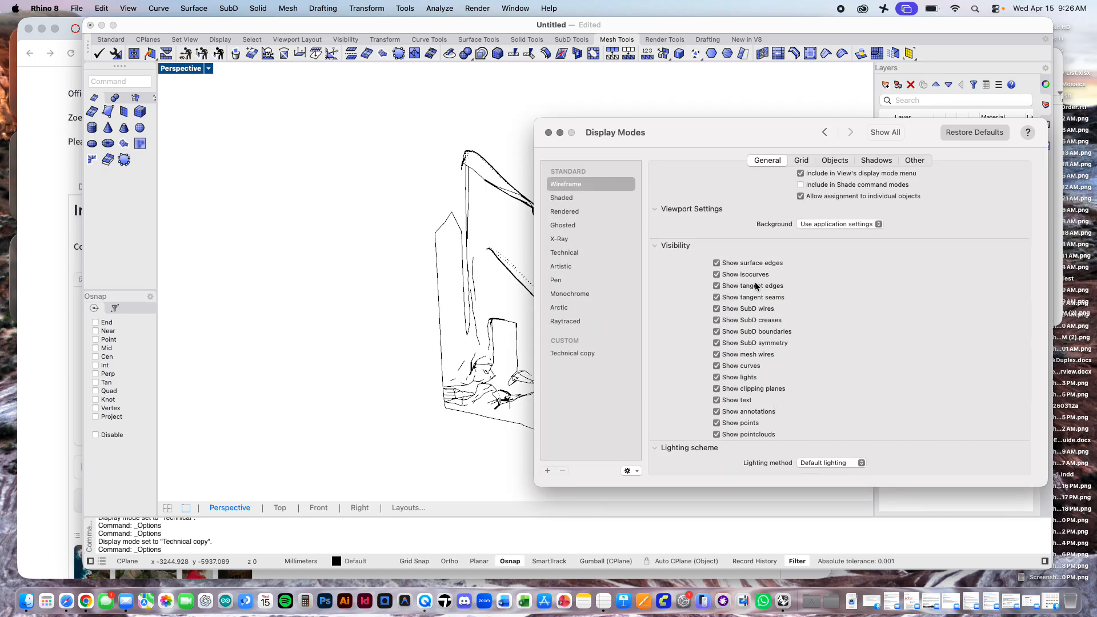
pyautogui.scroll(-2, 757, 285)
pyautogui.scroll(4, 755, 286)
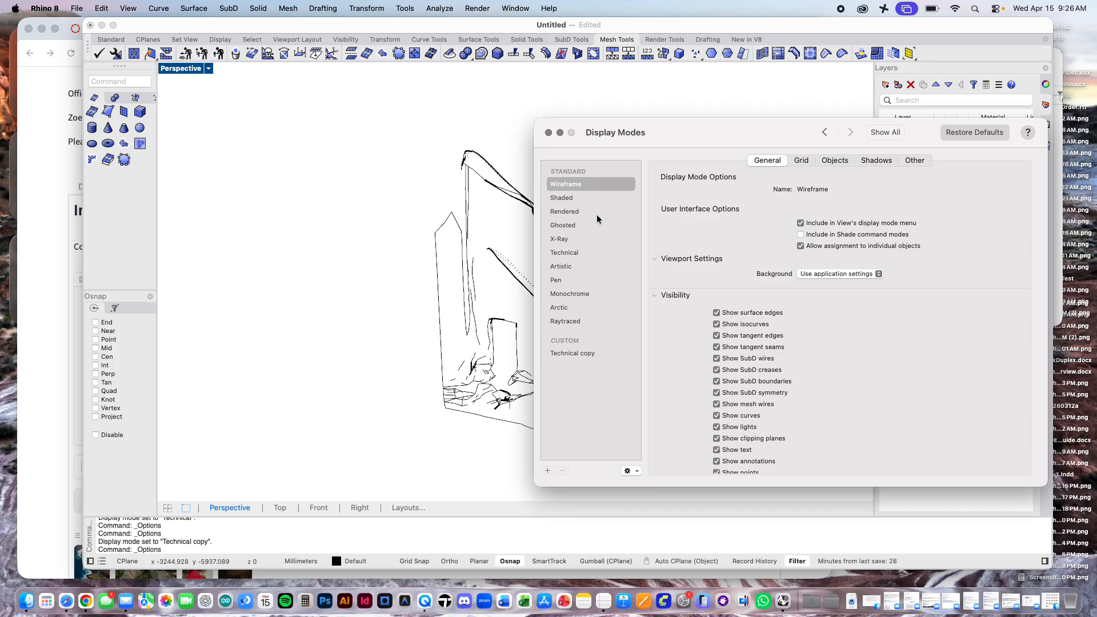
pyautogui.click(575, 353)
pyautogui.scroll(-5, 807, 344)
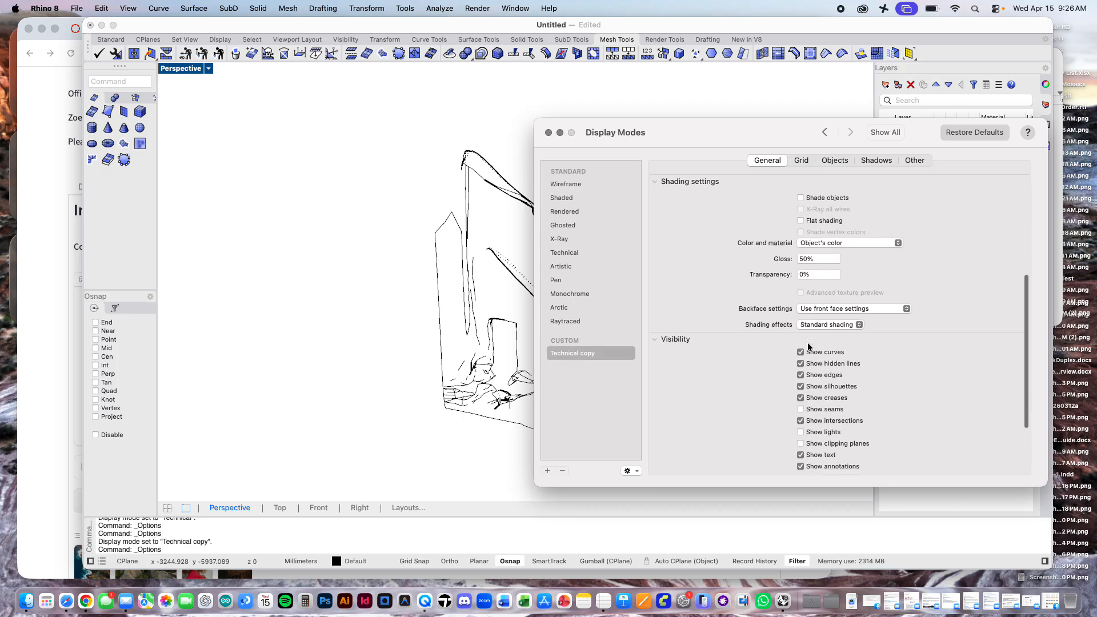
pyautogui.scroll(-3, 808, 346)
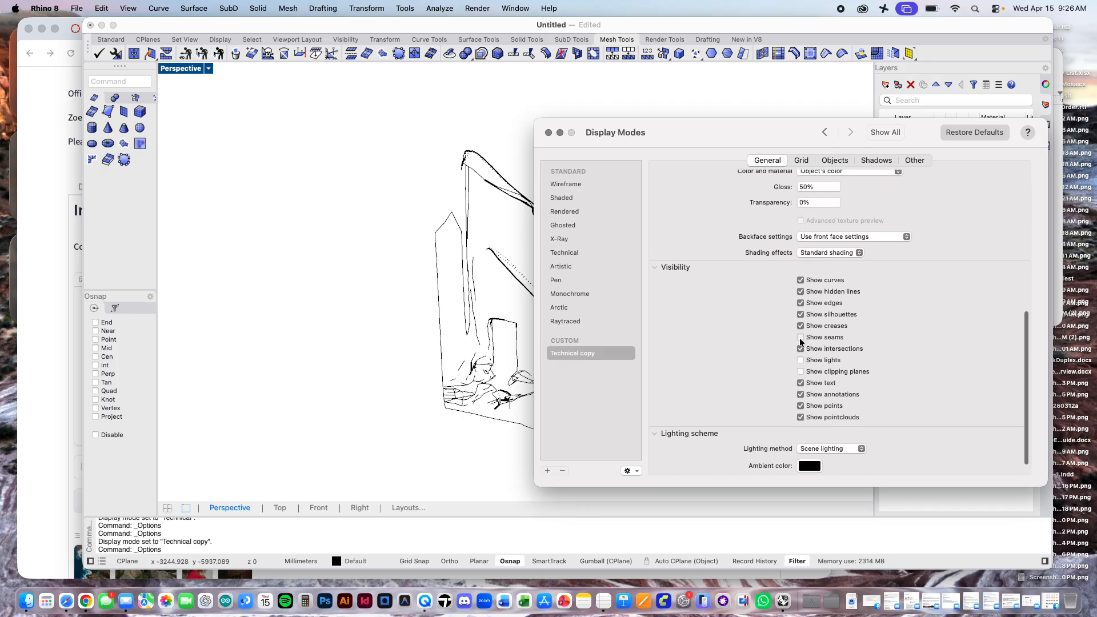
pyautogui.click(800, 338)
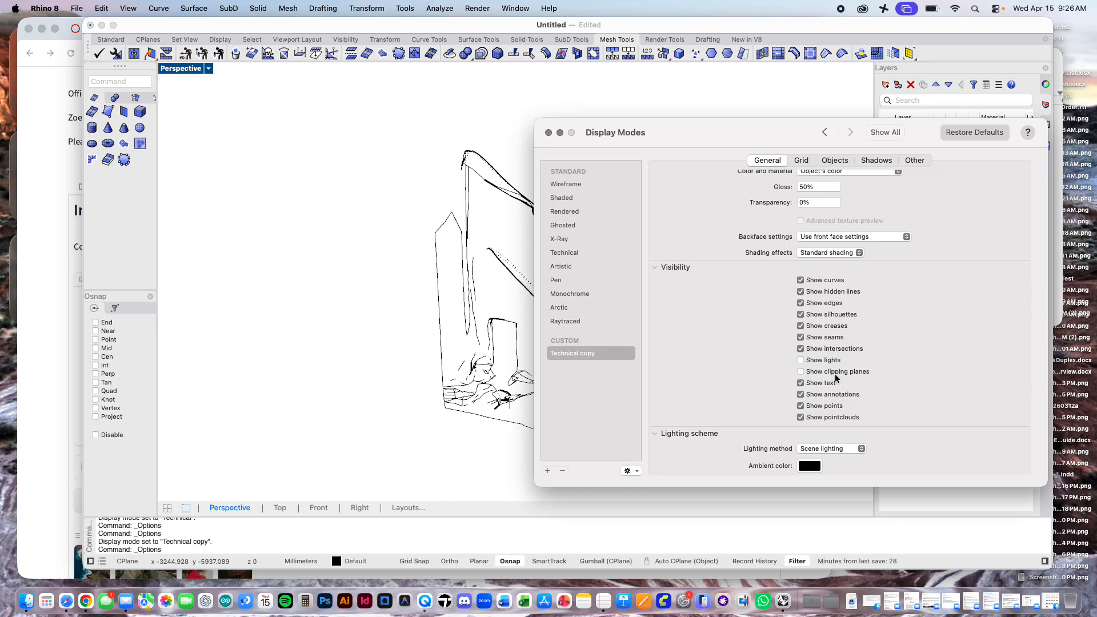
# Step: Review the Technical copy mode's general, grid and object settings, including curve and line widths, and close the settings
pyautogui.scroll(5, 834, 375)
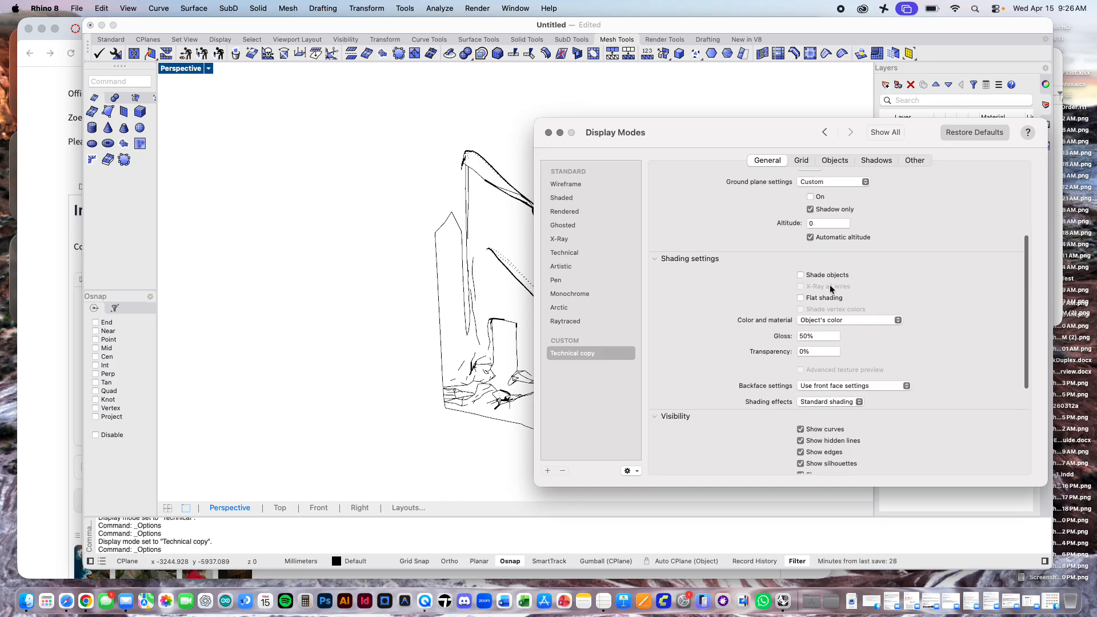
pyautogui.scroll(3, 820, 283)
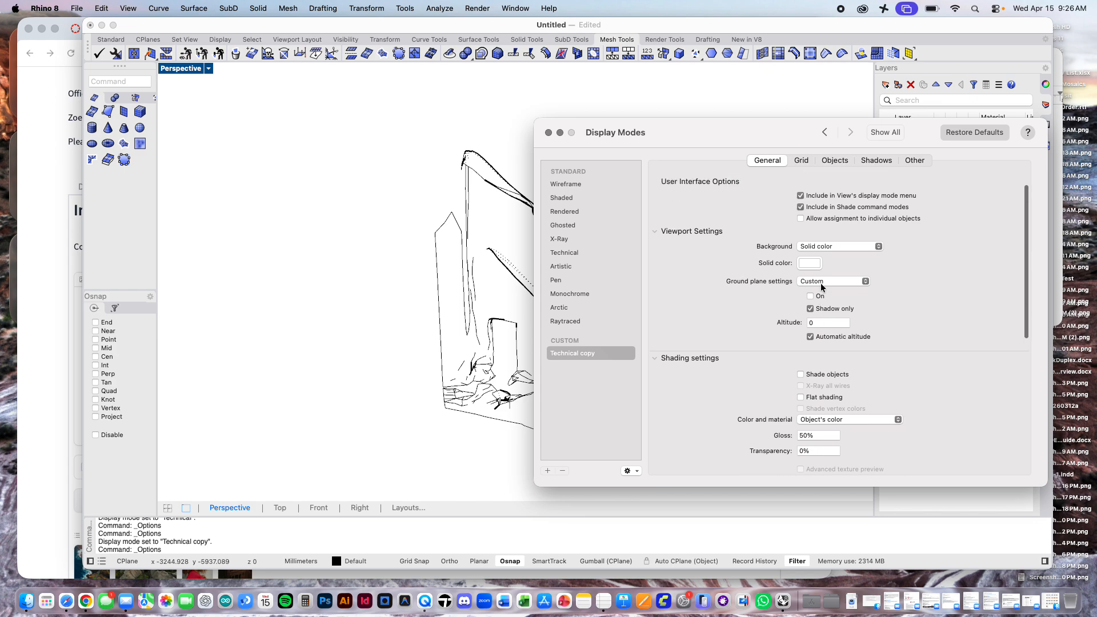
pyautogui.scroll(2, 870, 275)
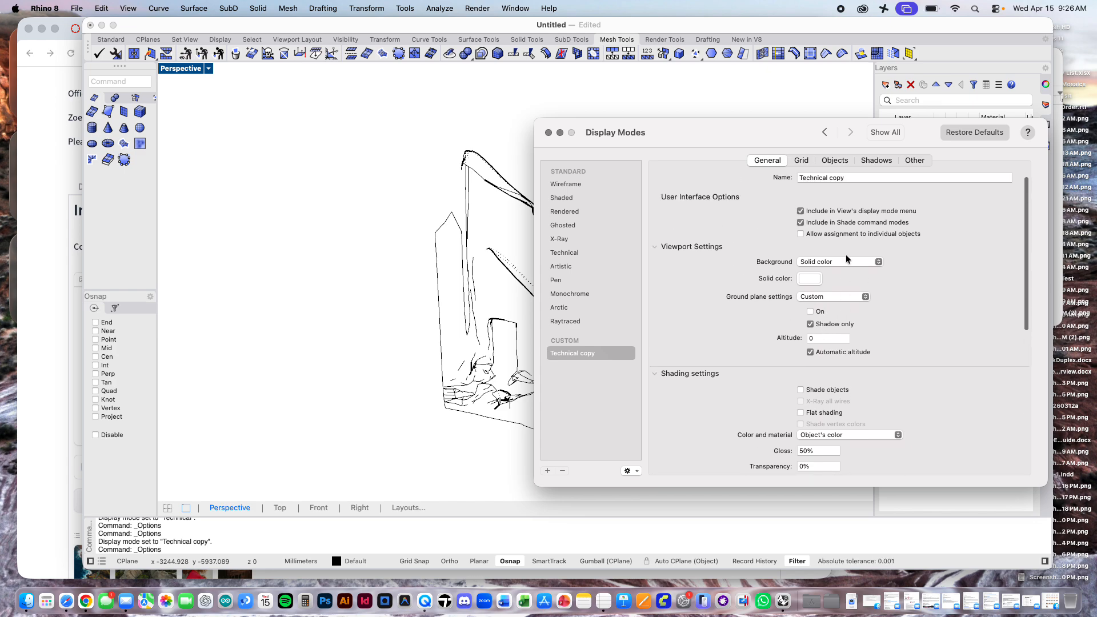
pyautogui.click(802, 160)
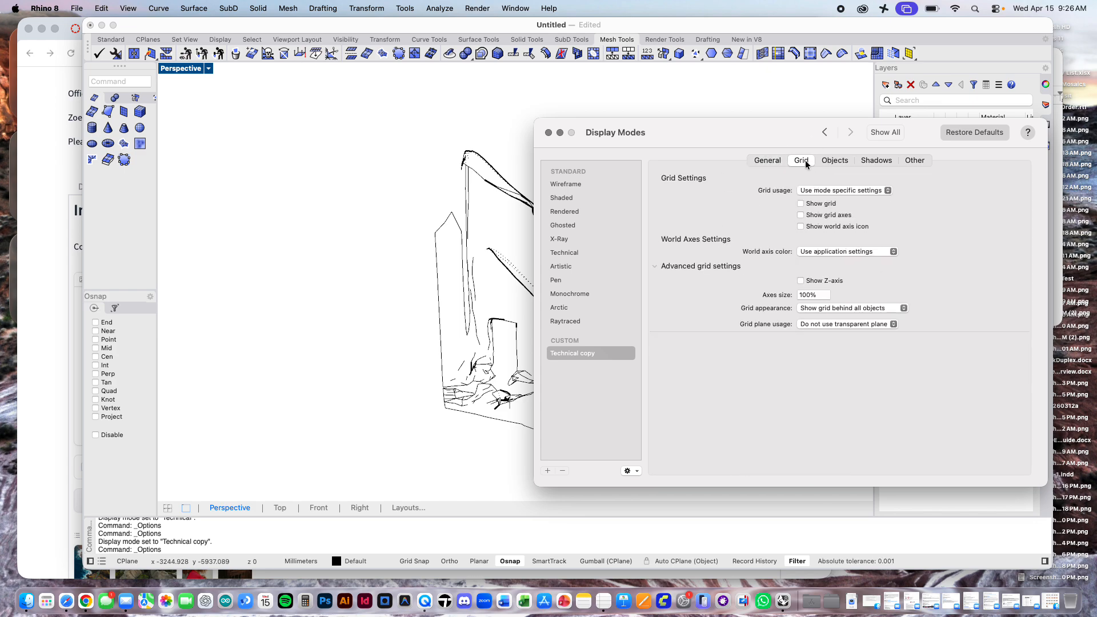
pyautogui.click(827, 160)
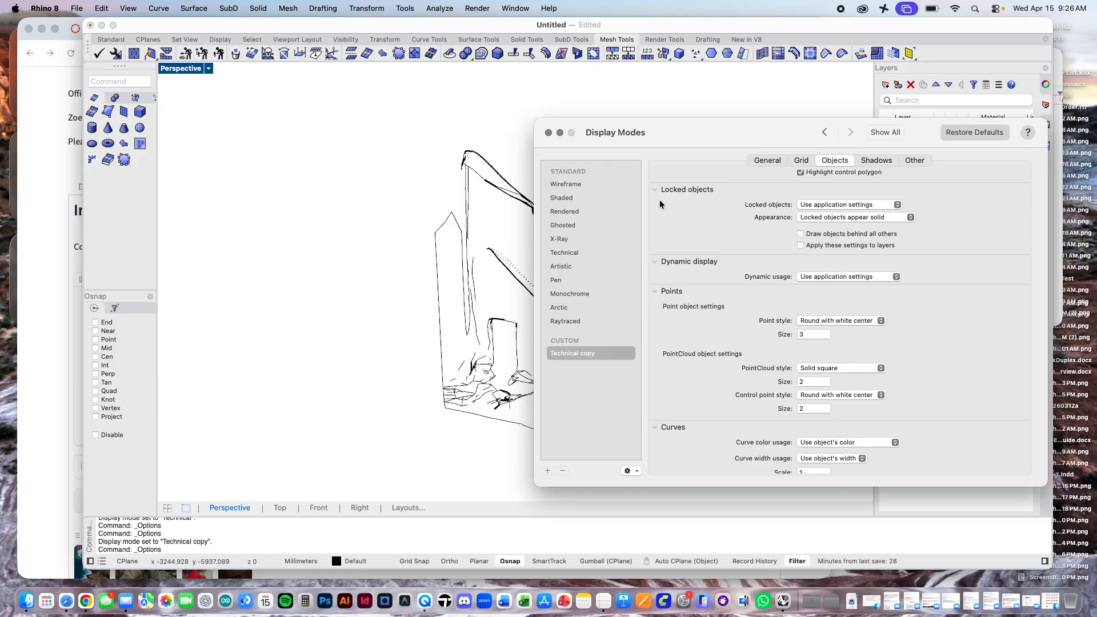
pyautogui.scroll(-8, 697, 276)
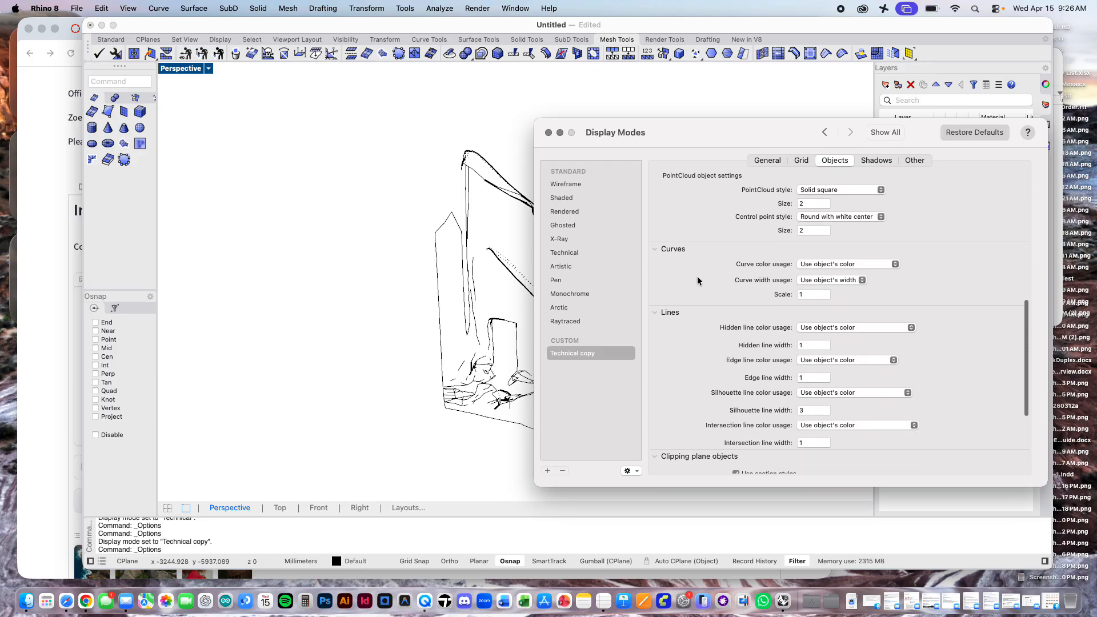
pyautogui.scroll(-5, 697, 275)
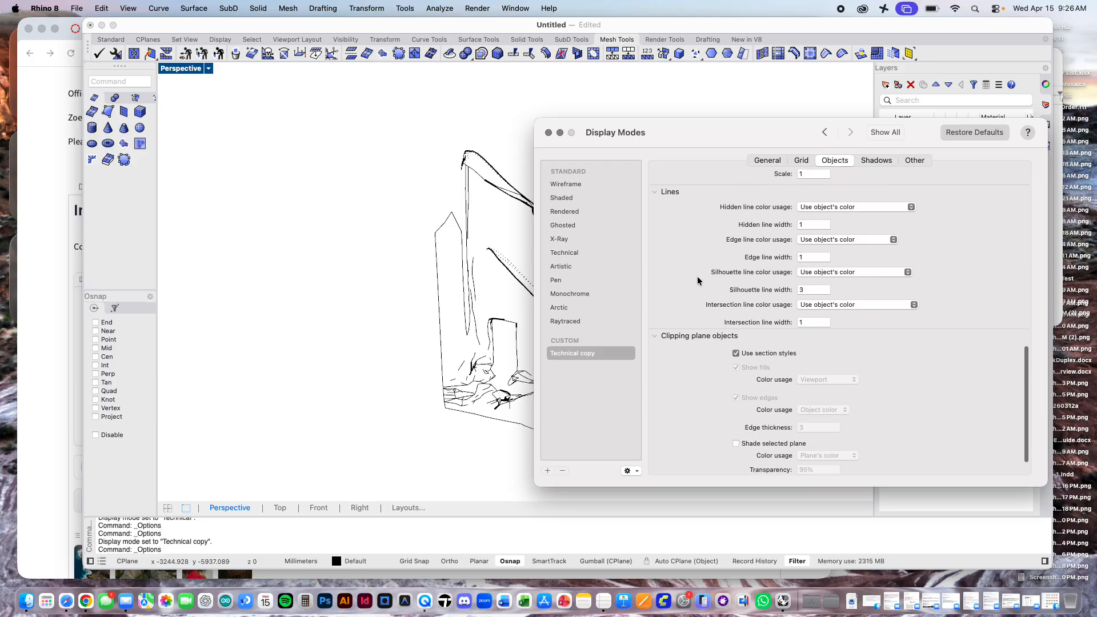
pyautogui.scroll(3, 869, 344)
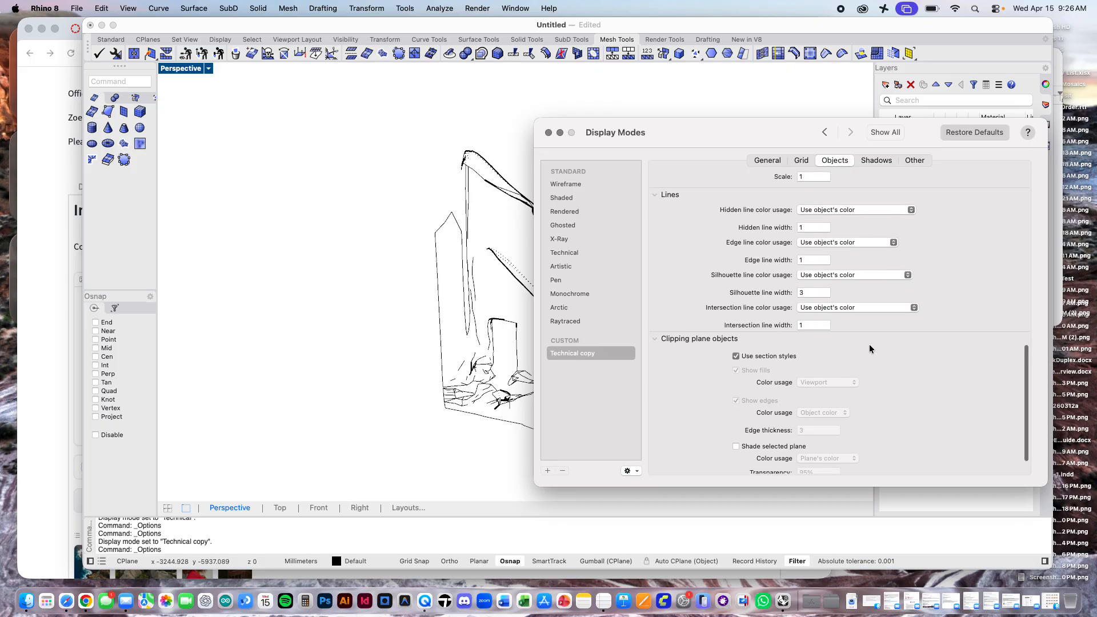
pyautogui.scroll(2, 855, 283)
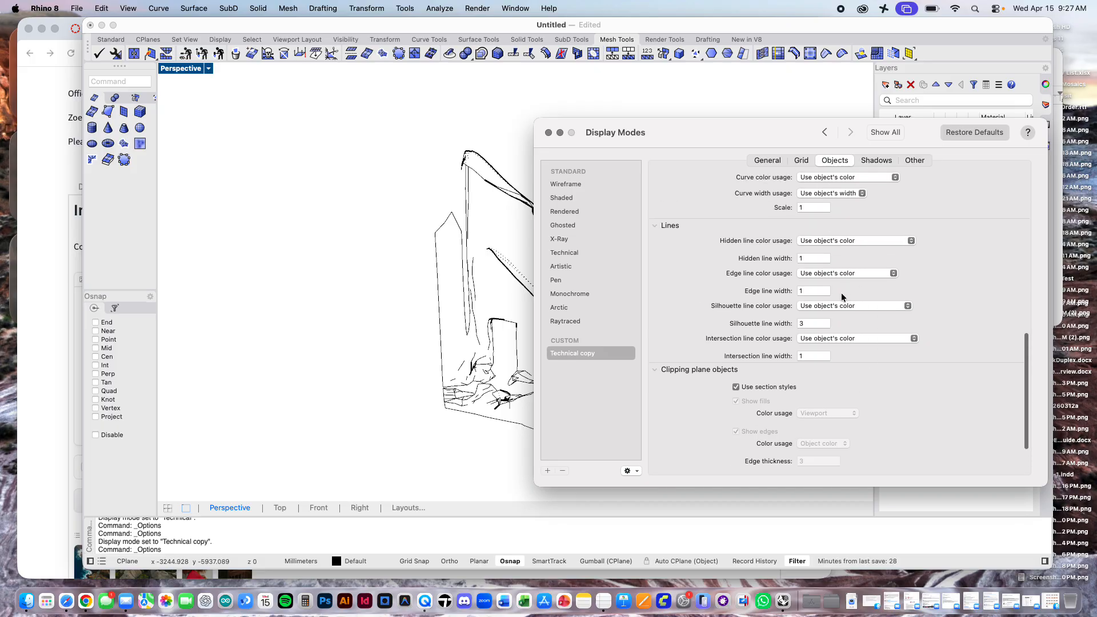
pyautogui.scroll(10, 865, 241)
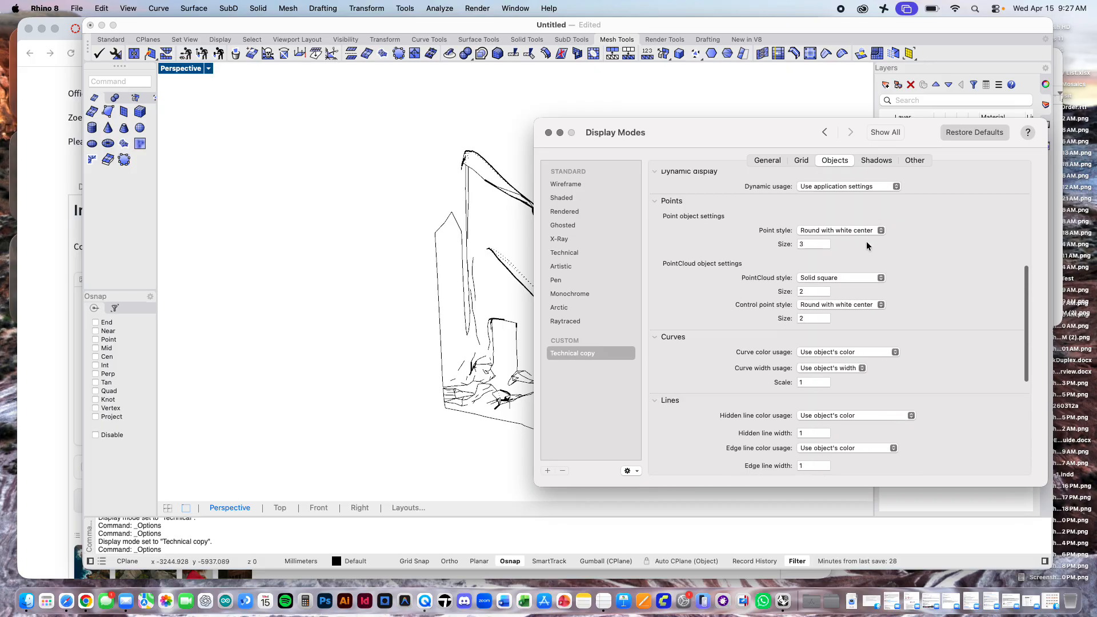
pyautogui.click(549, 133)
# Step: Switch the Perspective viewport to the Wireframe display mode
pyautogui.click(210, 71)
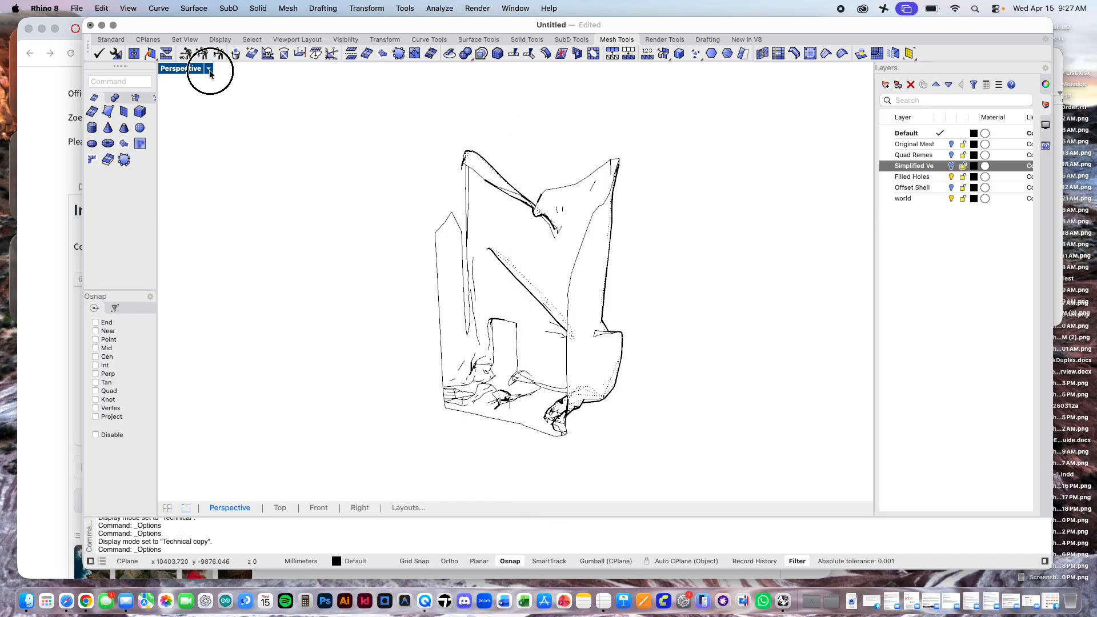
pyautogui.click(249, 112)
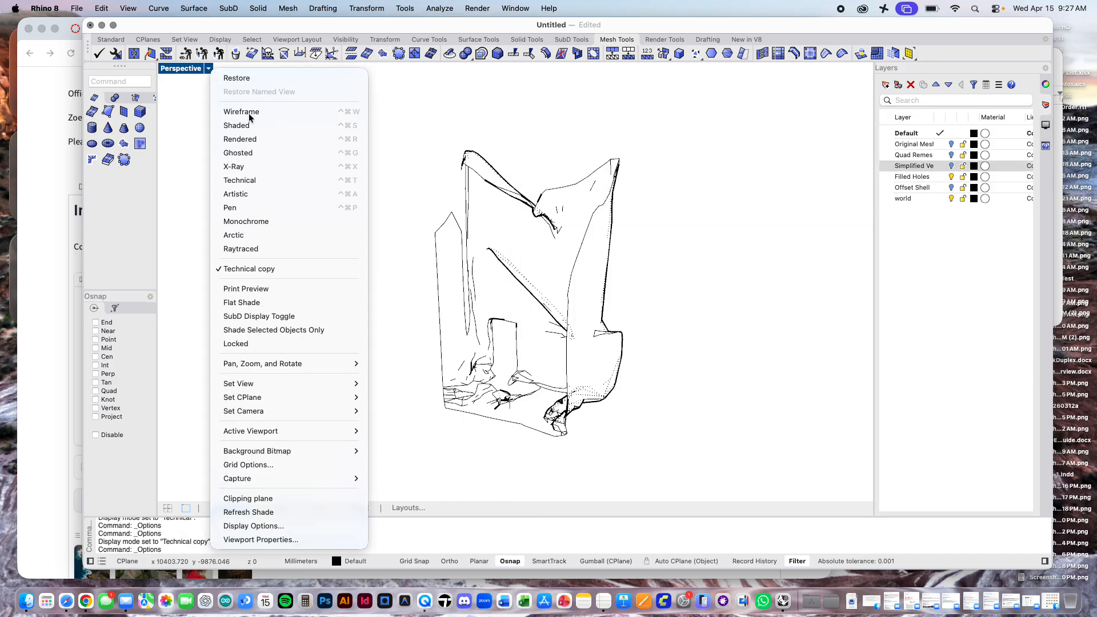
pyautogui.click(405, 8)
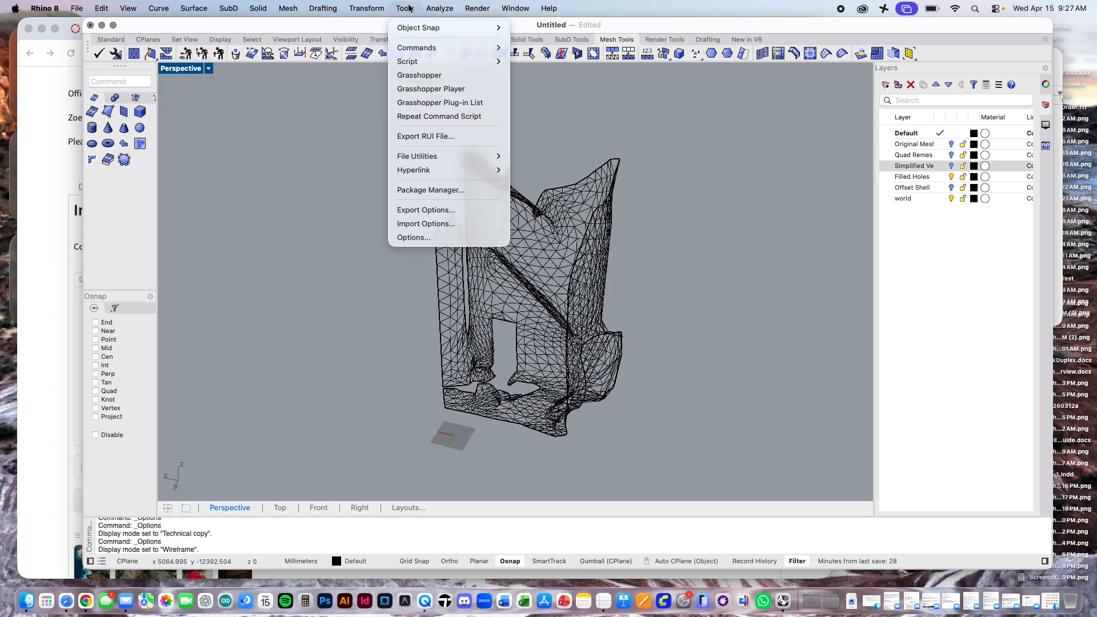
pyautogui.click(433, 242)
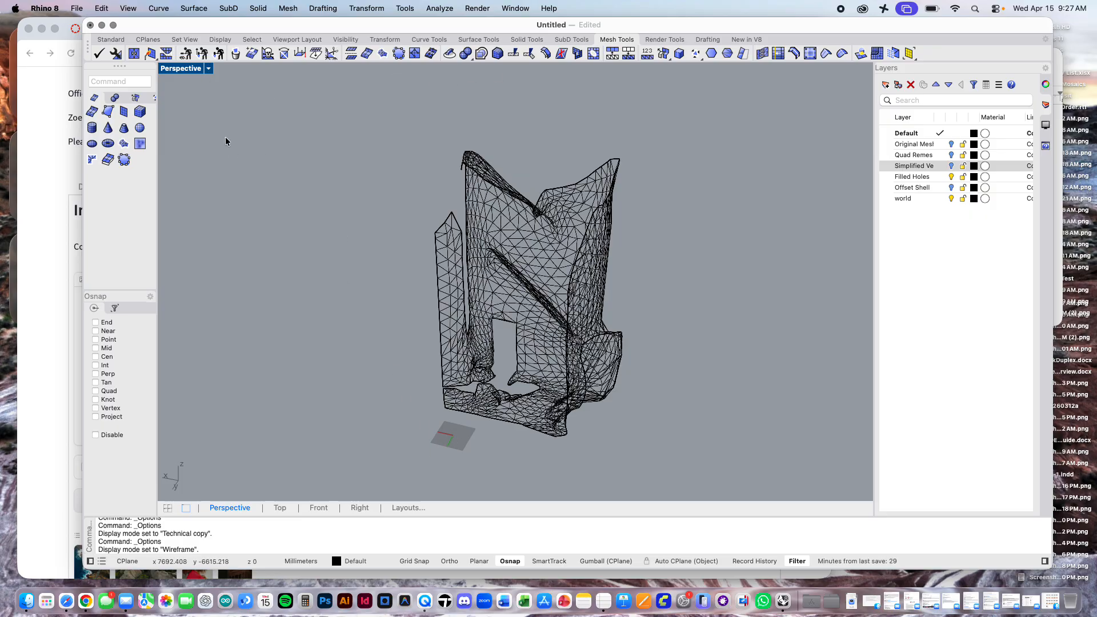
# Step: Set the Wireframe display mode's viewport background to a solid white colour
pyautogui.click(209, 67)
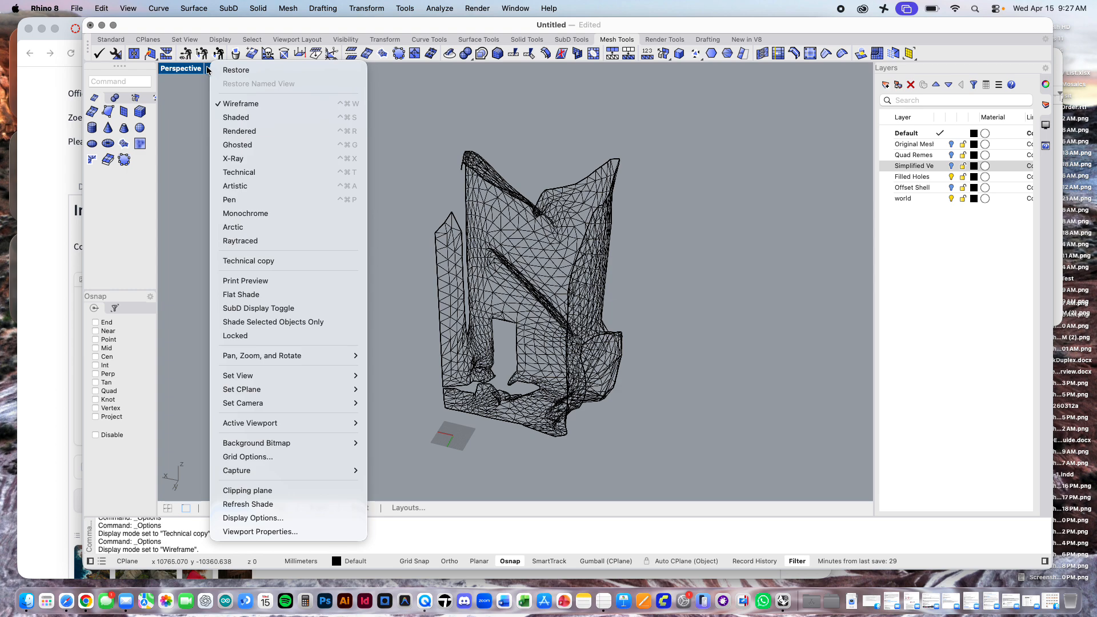
pyautogui.moveTo(289, 405)
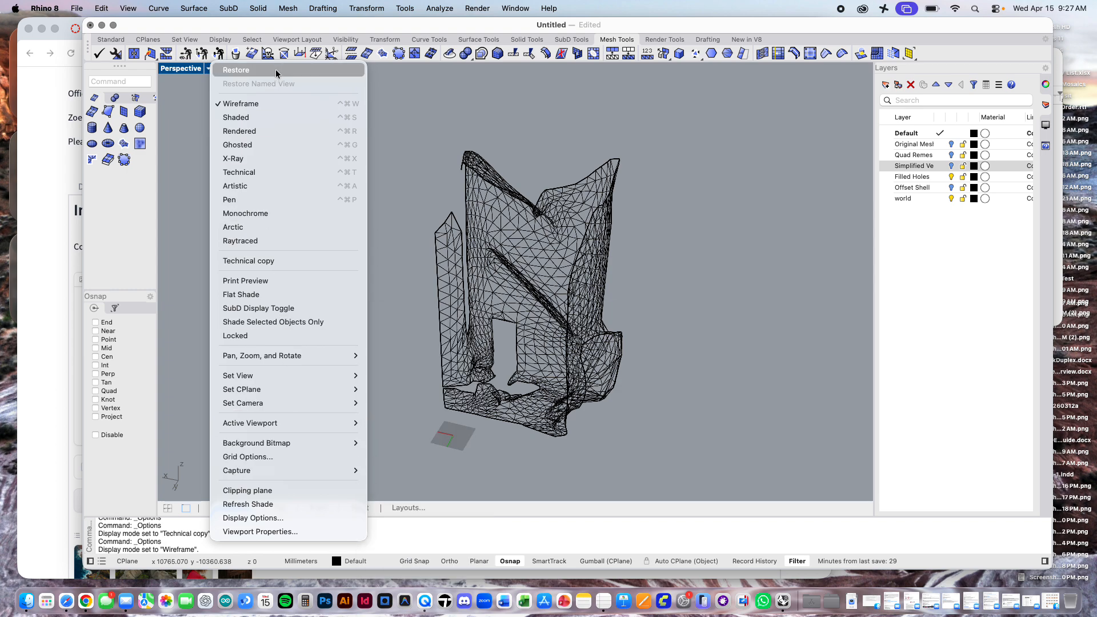
pyautogui.click(259, 519)
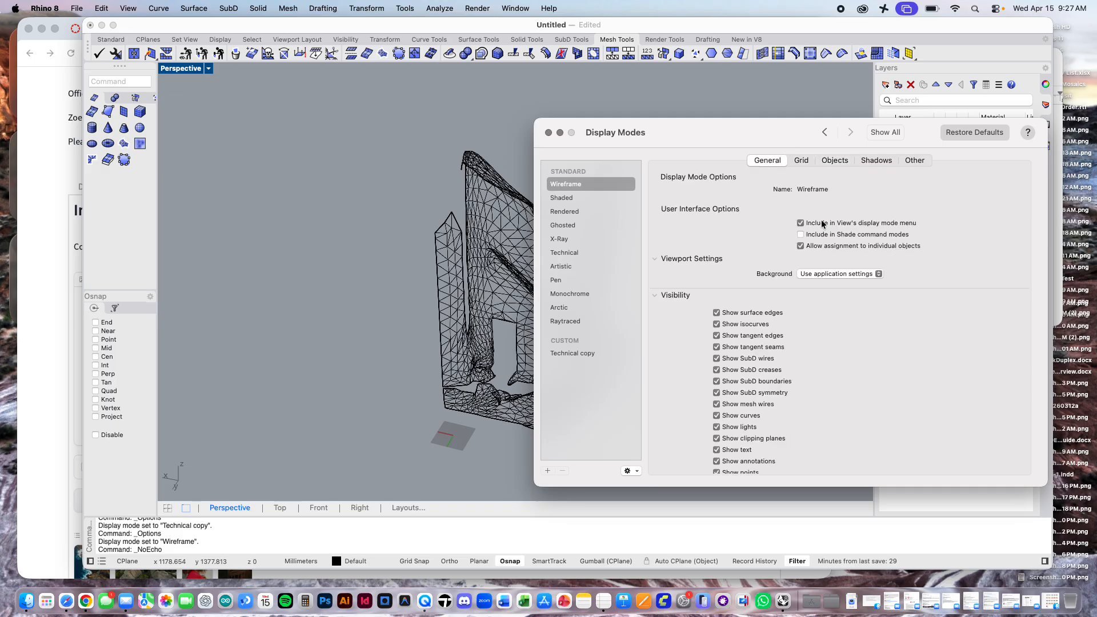
pyautogui.scroll(1, 801, 283)
pyautogui.scroll(-1, 800, 284)
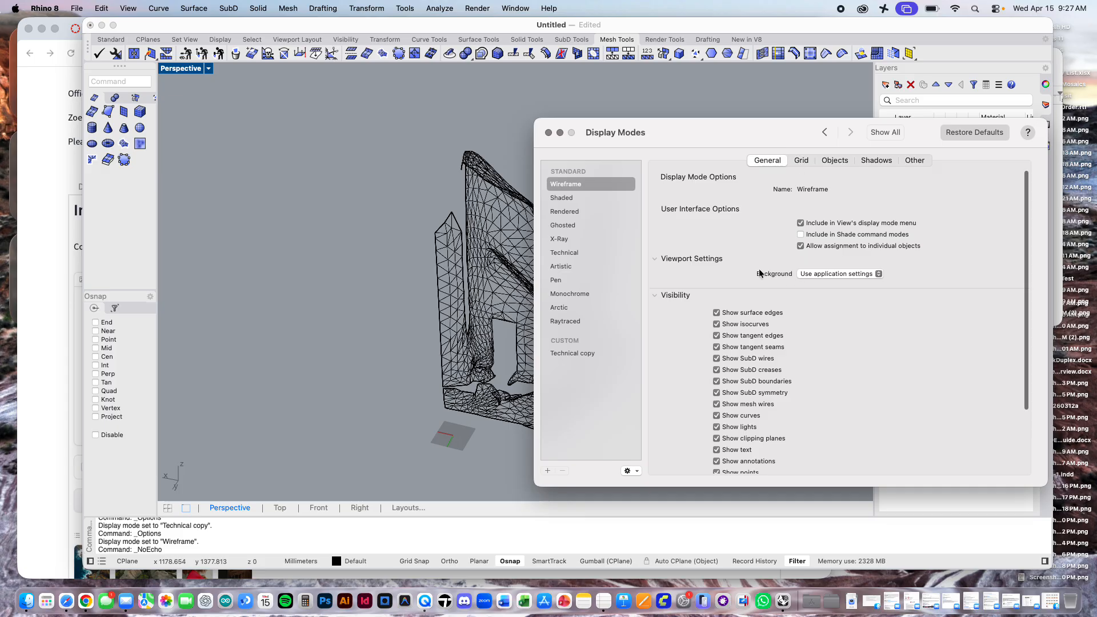
pyautogui.click(848, 274)
pyautogui.click(814, 283)
pyautogui.click(813, 285)
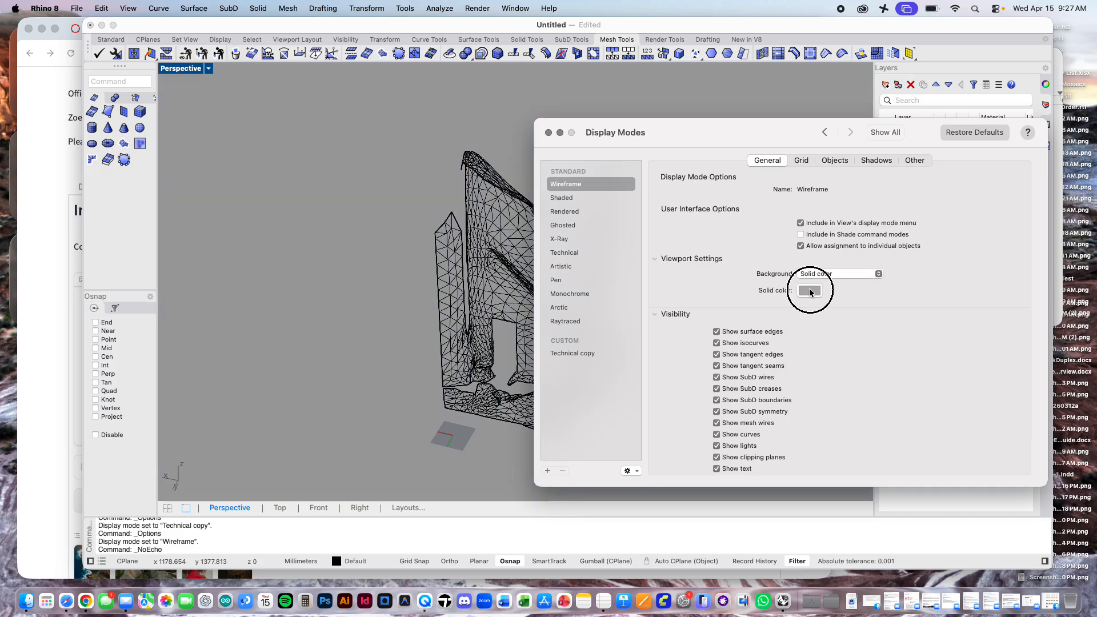
pyautogui.doubleClick(411, 192)
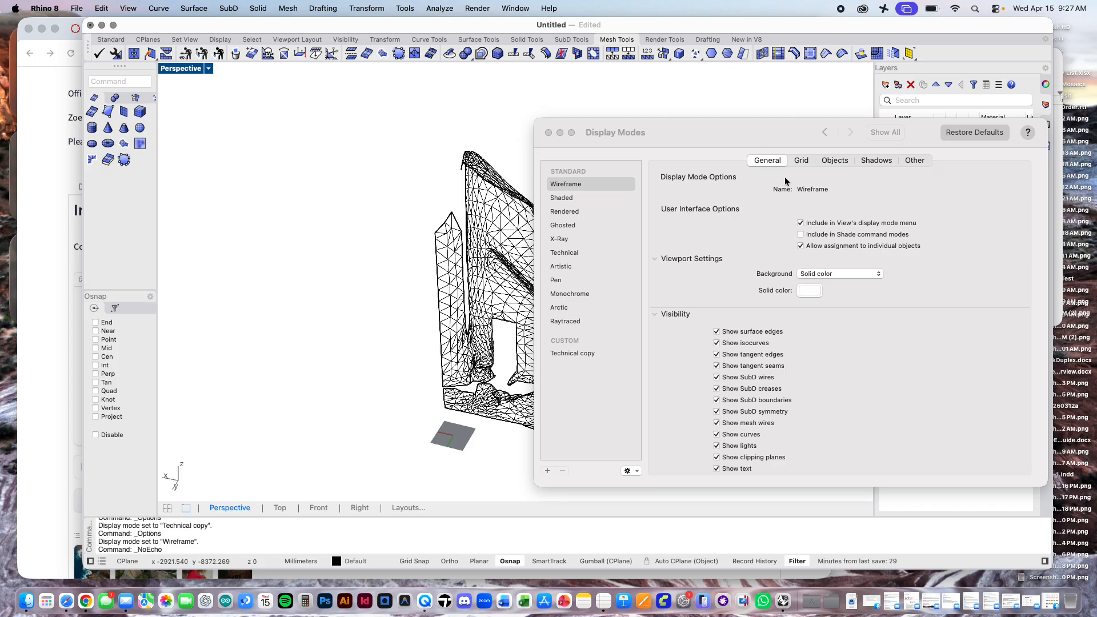
# Step: Give Wireframe mode mode-specific grid settings with the grid, grid axes and world axis icon turned off, and close the settings
pyautogui.click(801, 160)
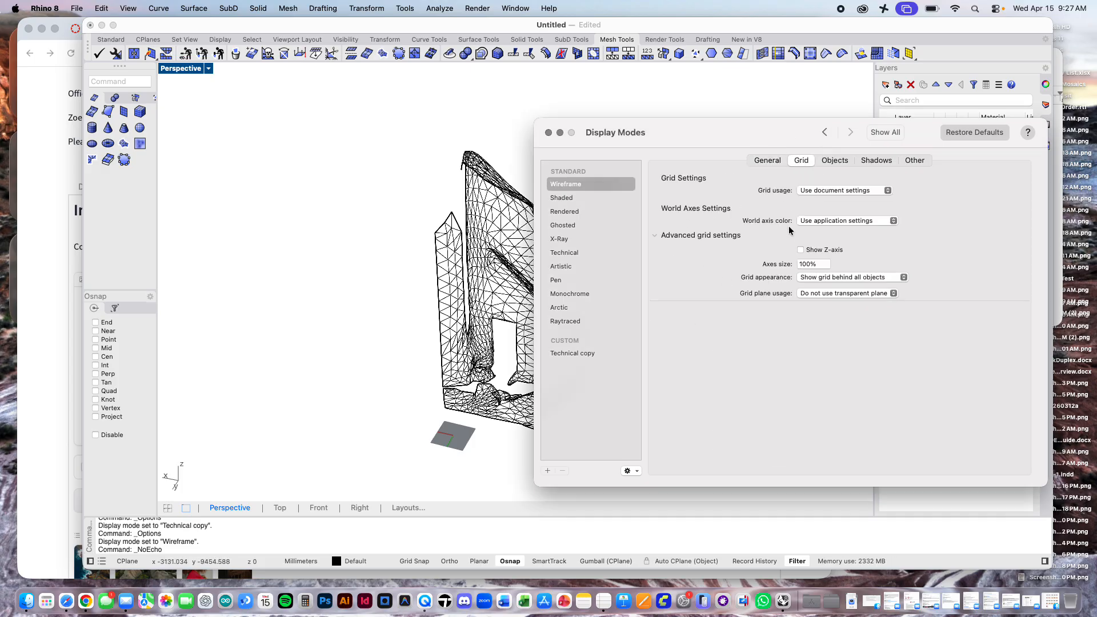
pyautogui.click(826, 191)
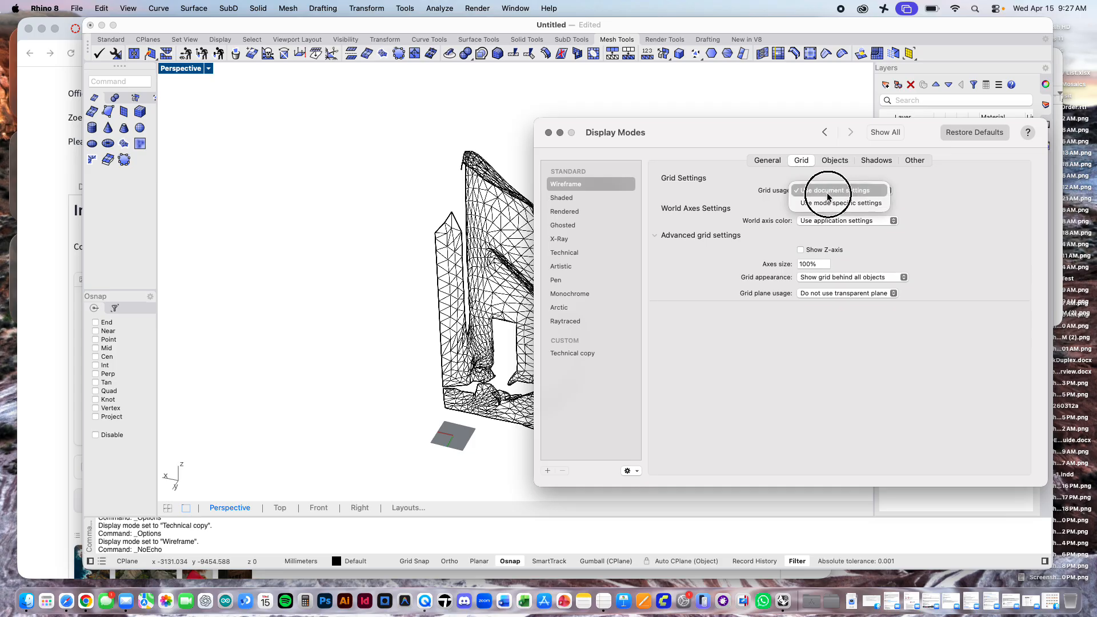
pyautogui.click(828, 204)
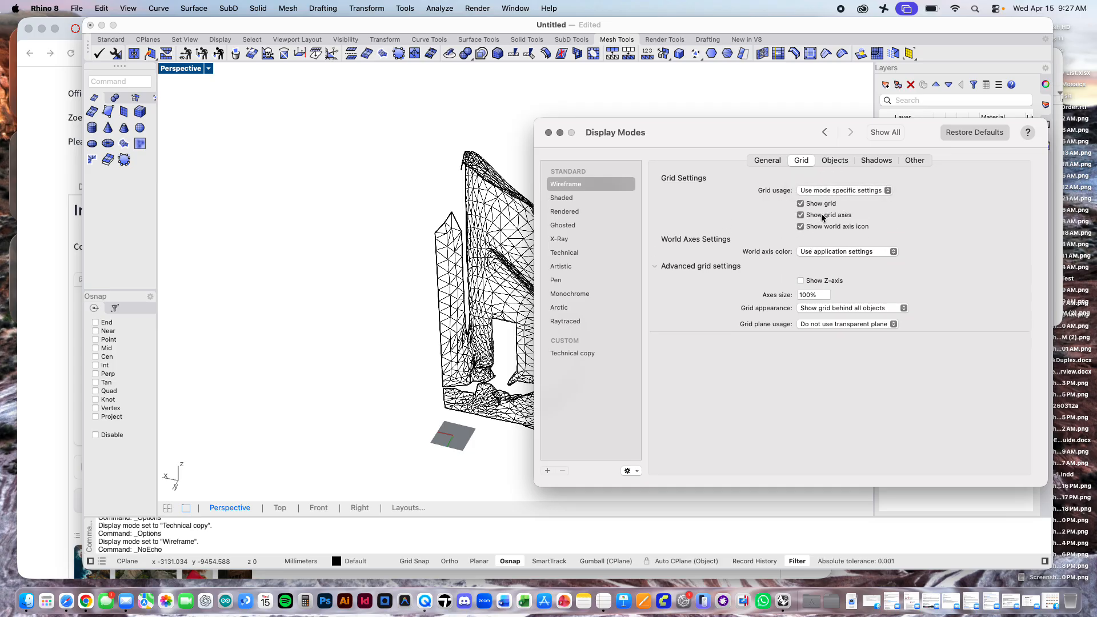
pyautogui.click(801, 203)
pyautogui.click(800, 215)
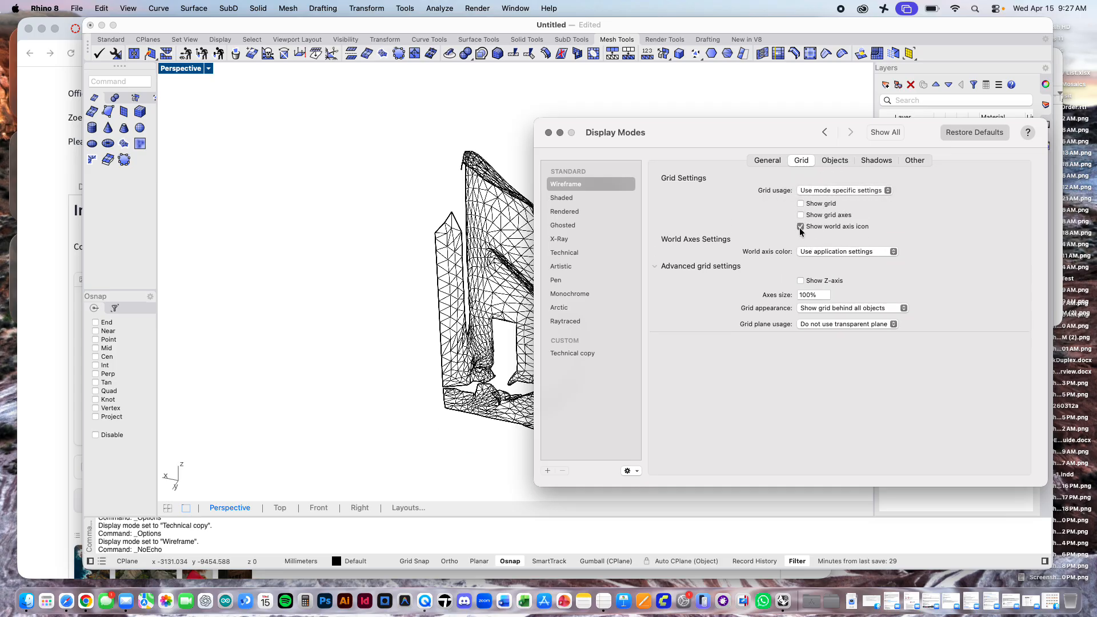
pyautogui.click(800, 226)
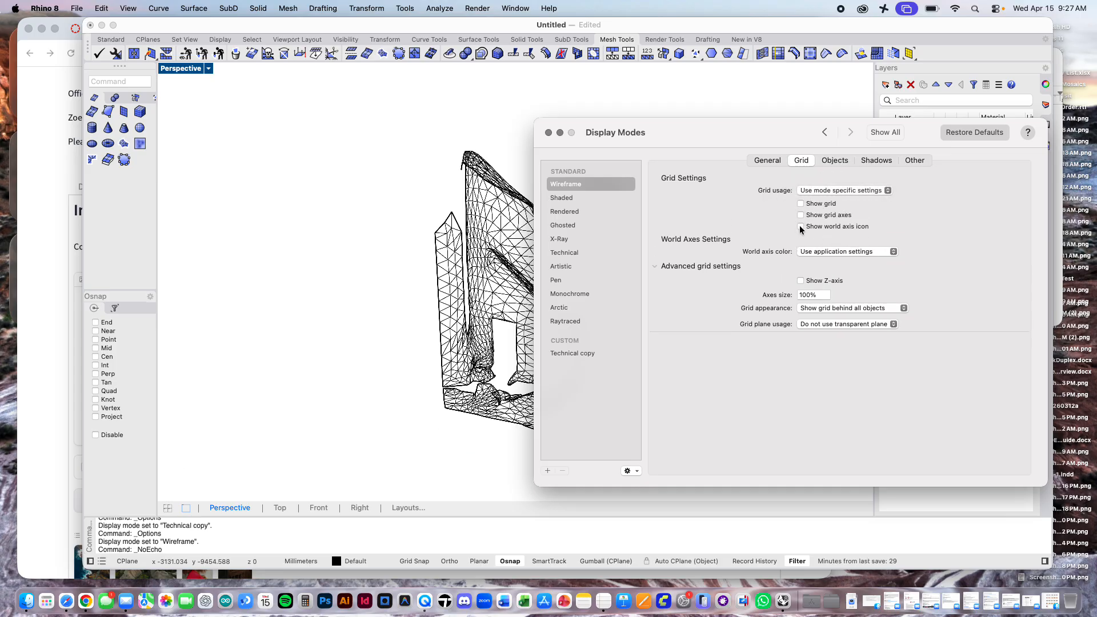
pyautogui.click(549, 132)
# Step: Hide the Filled Holes layer and show the original mesh layer in the Perspective viewport
pyautogui.moveTo(614, 292); pyautogui.dragTo(587, 289, button='right')
pyautogui.scroll(3, 586, 289)
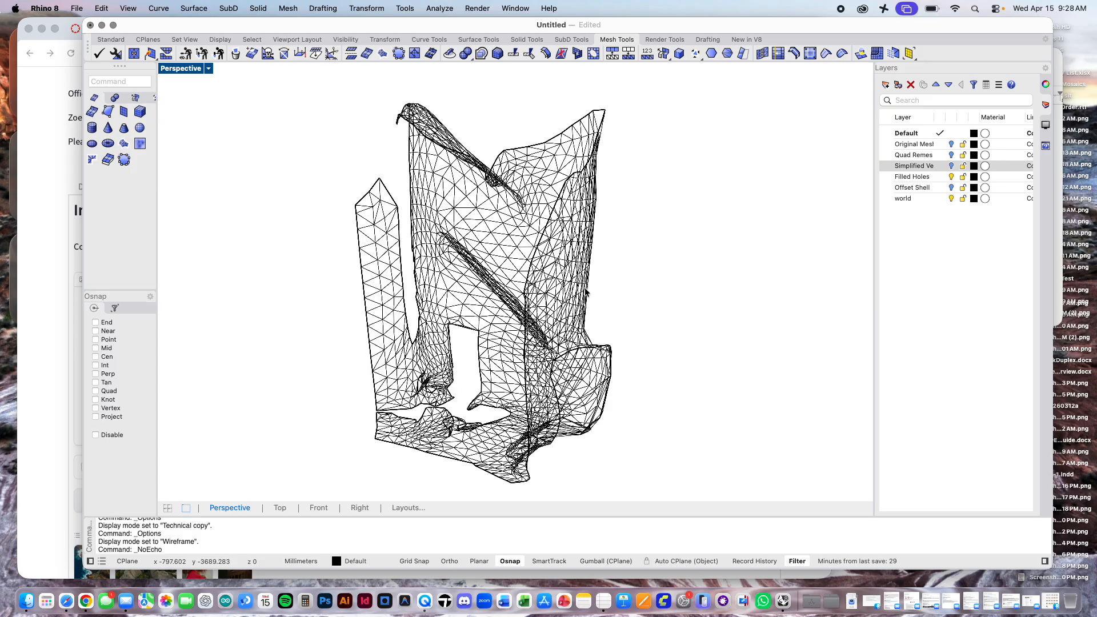
pyautogui.click(952, 177)
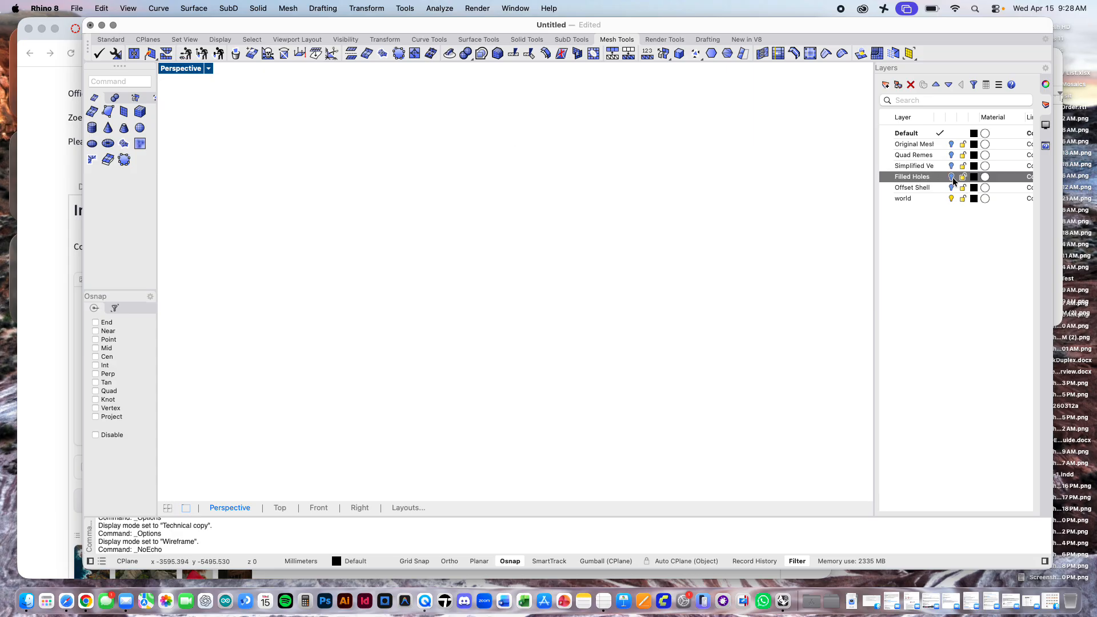
pyautogui.click(951, 144)
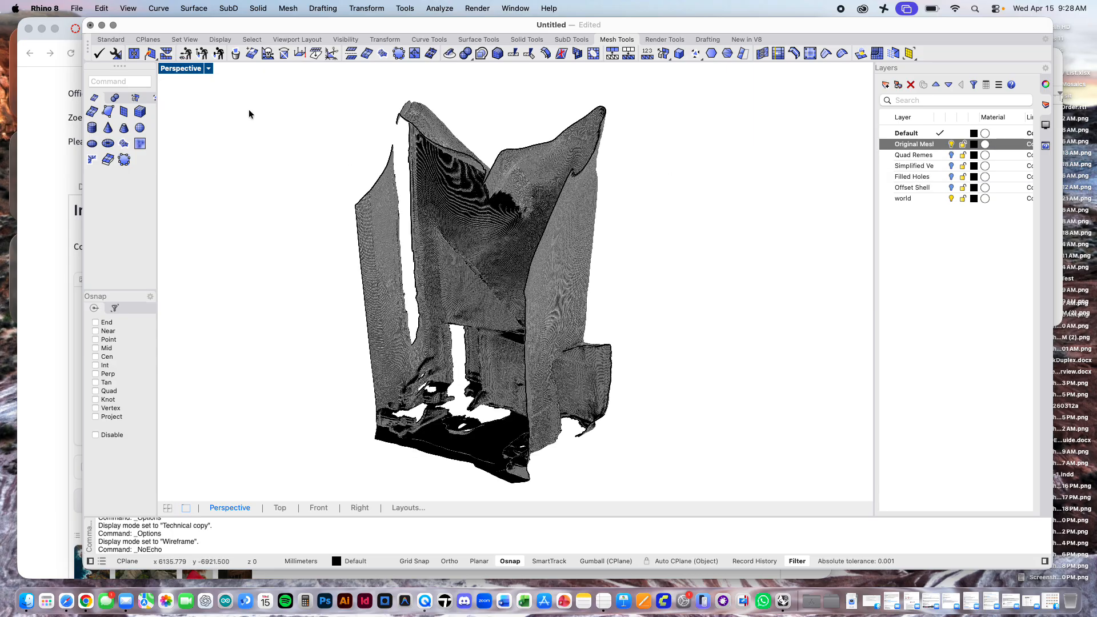
# Step: Capture the Perspective view to a file at viewport resolution with a scale of 2
pyautogui.click(209, 68)
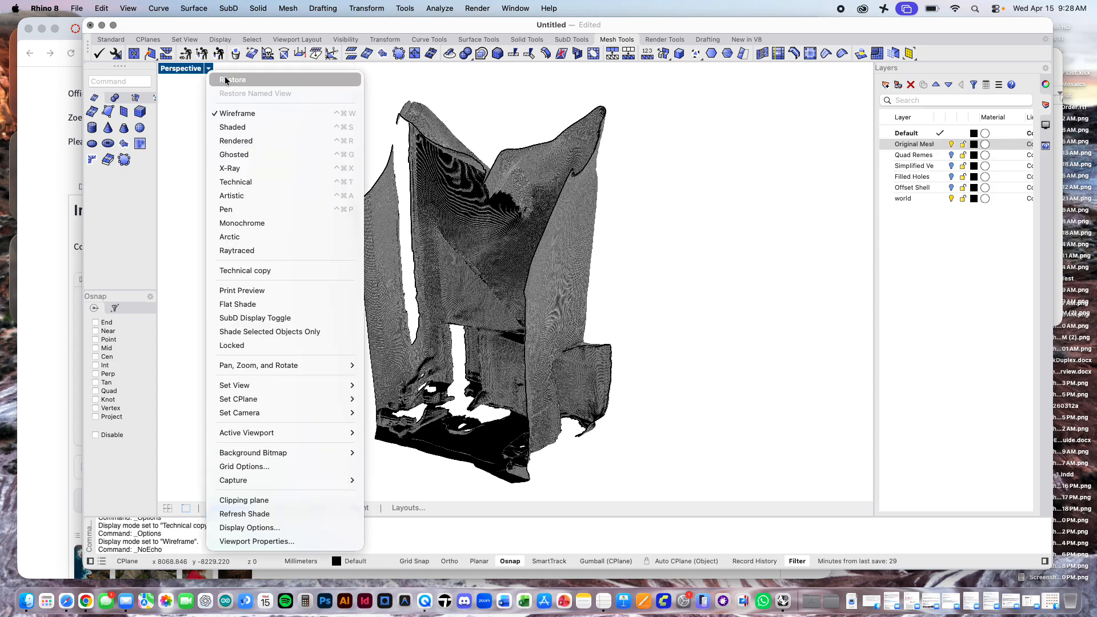
pyautogui.click(190, 76)
pyautogui.click(128, 8)
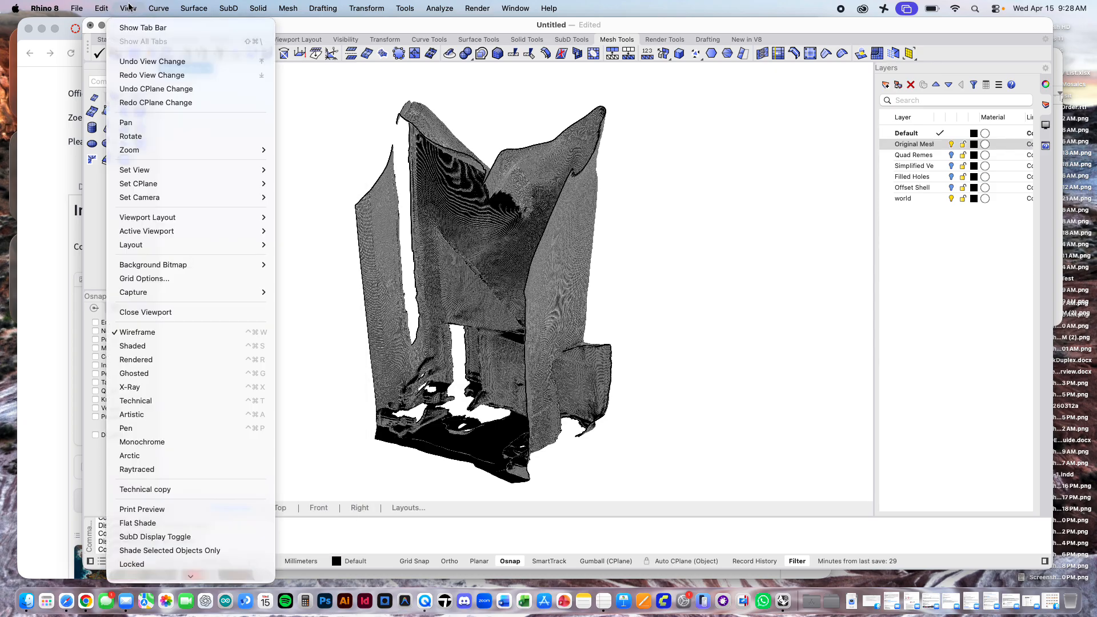
pyautogui.moveTo(251, 292)
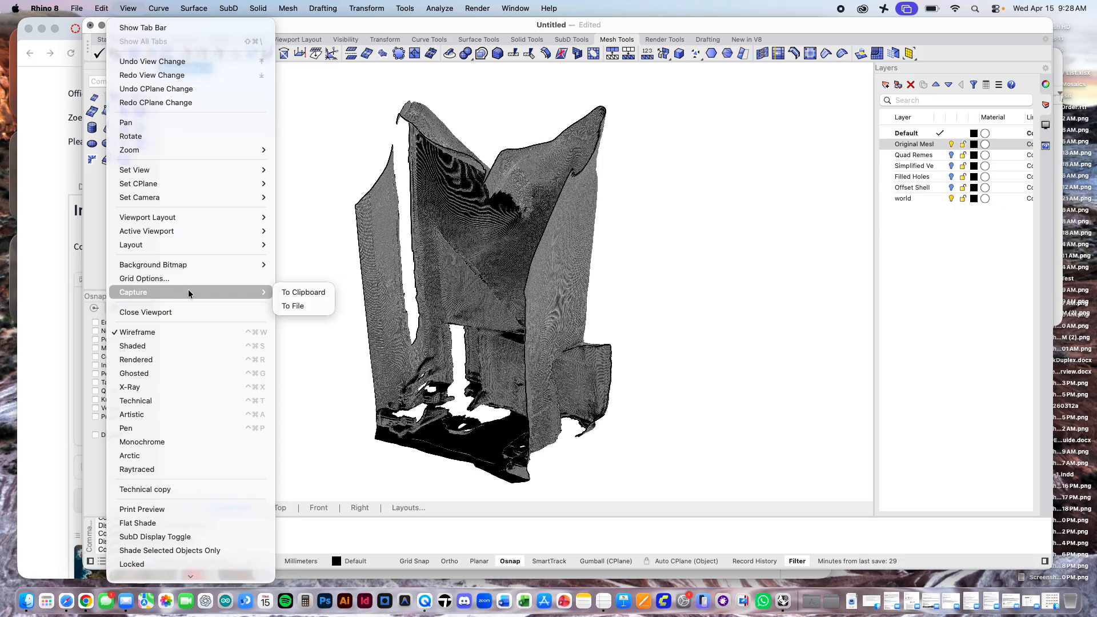
pyautogui.click(296, 306)
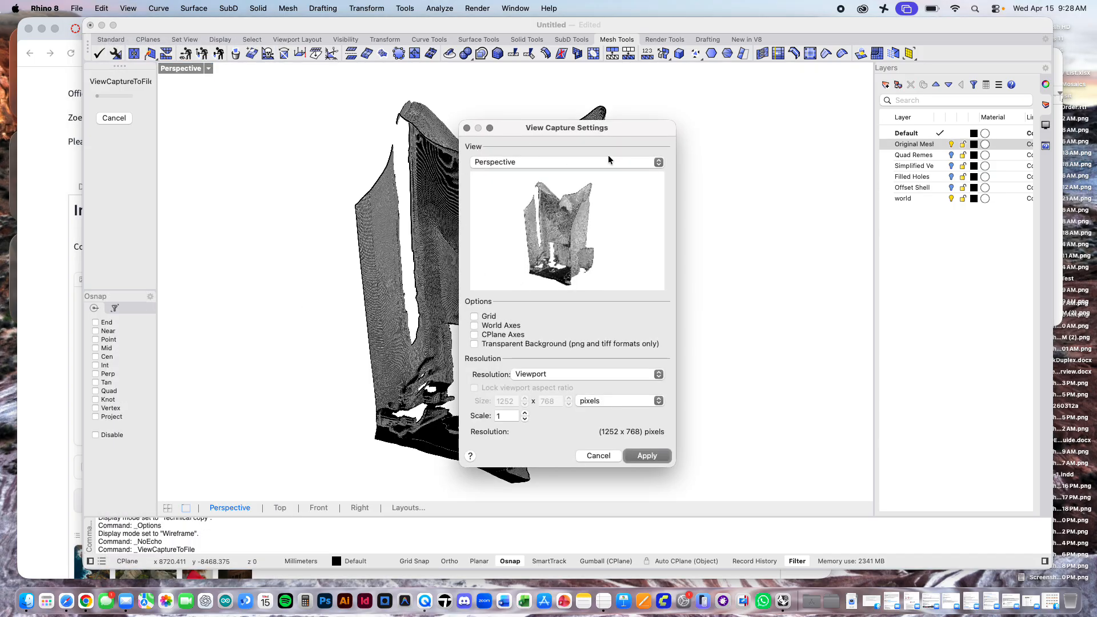
pyautogui.moveTo(609, 132); pyautogui.dragTo(958, 78)
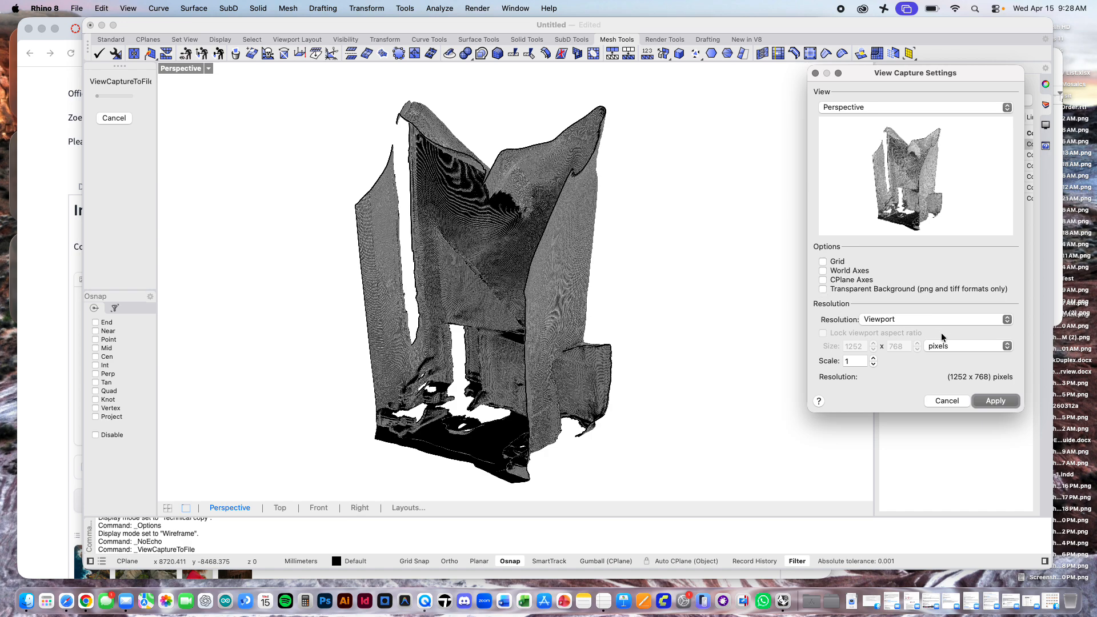
pyautogui.click(855, 360)
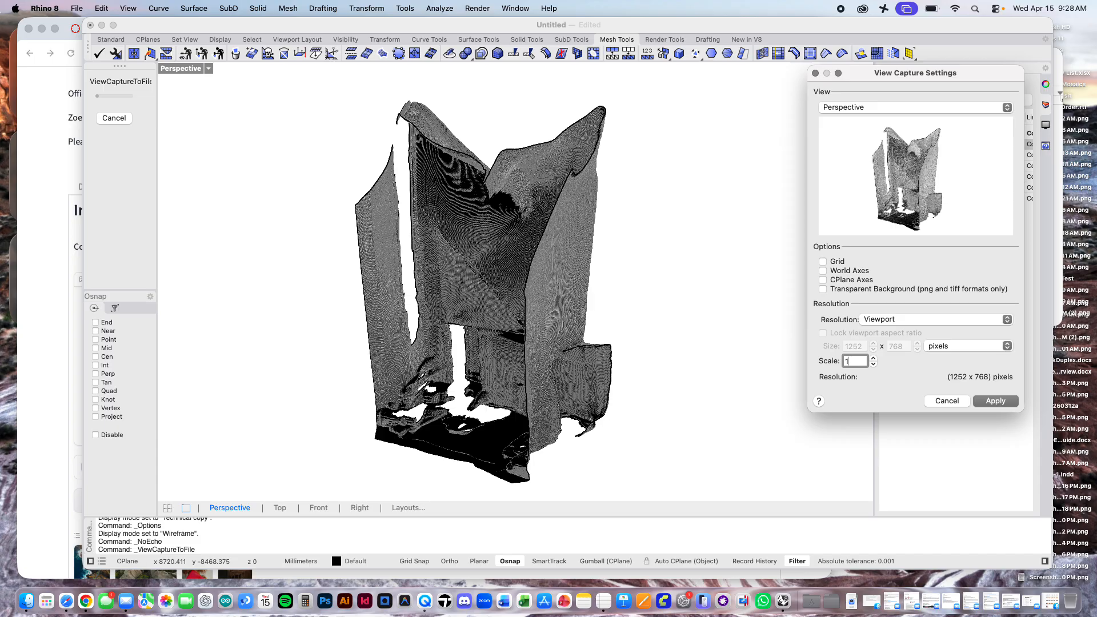
pyautogui.press('BackSpace')
pyautogui.write('2')
pyautogui.click(992, 400)
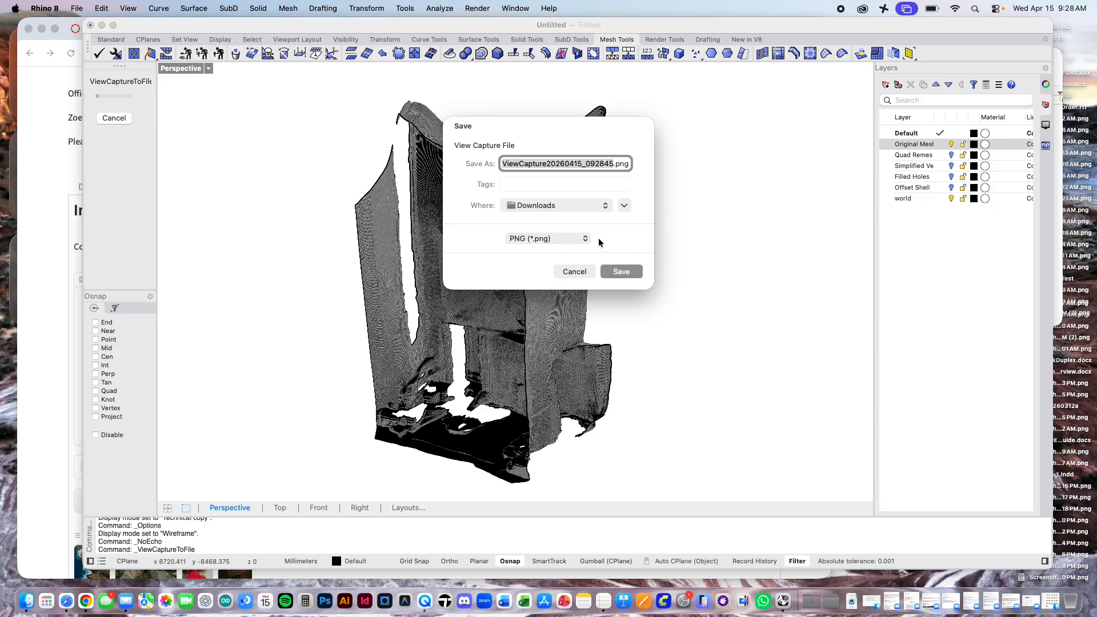
# Step: Create a folder named Mesh Screenshots inside Downloads as the location for the view capture
pyautogui.click(624, 205)
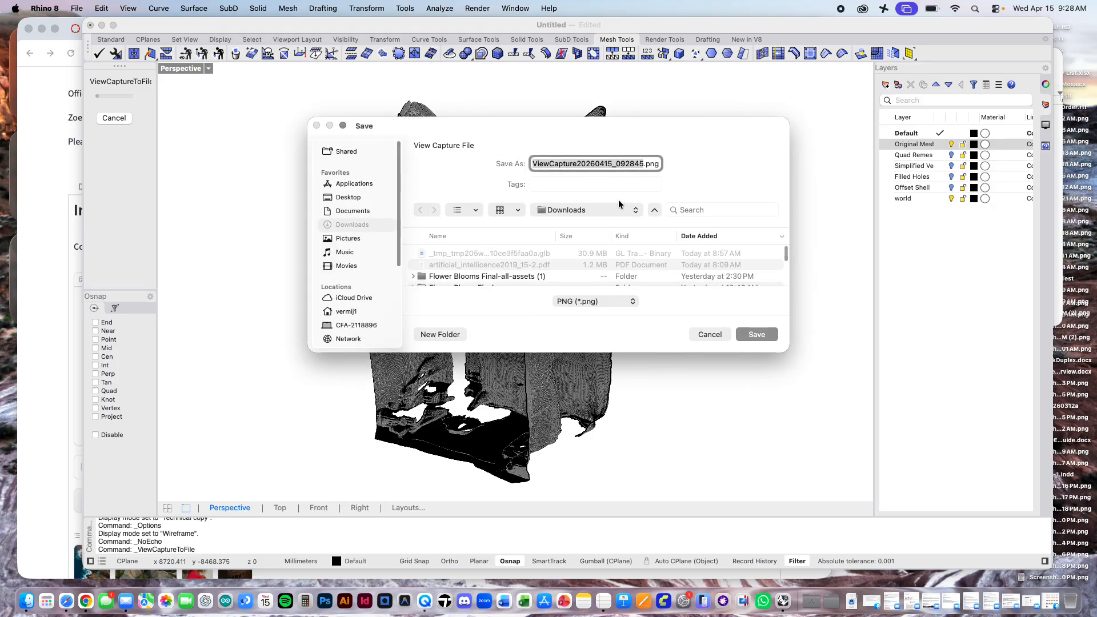
pyautogui.moveTo(785, 351); pyautogui.dragTo(866, 424)
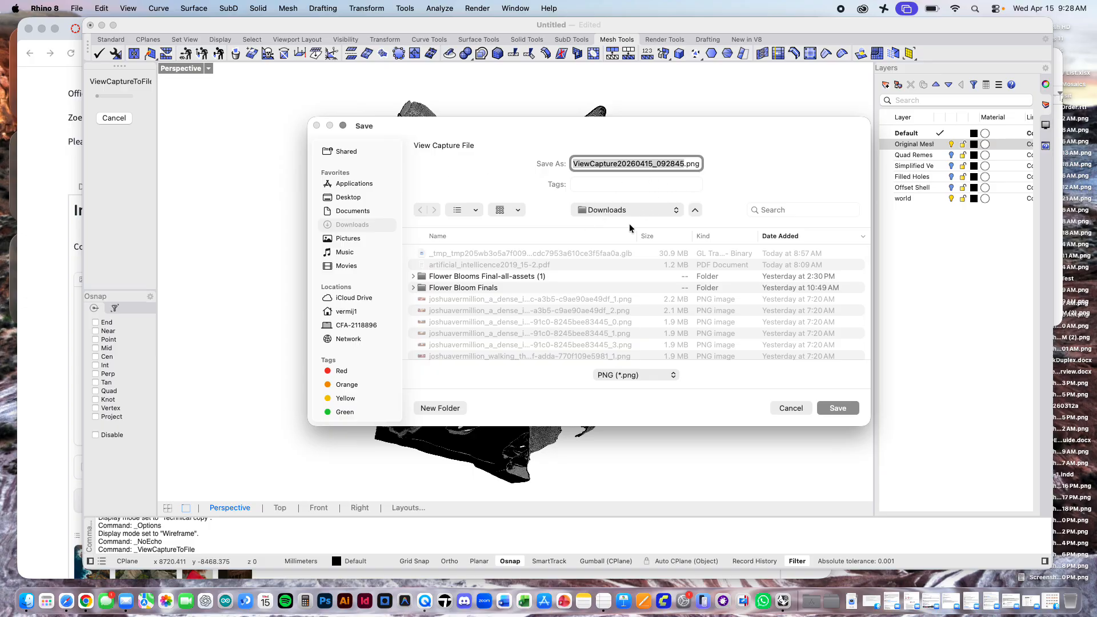
pyautogui.click(449, 407)
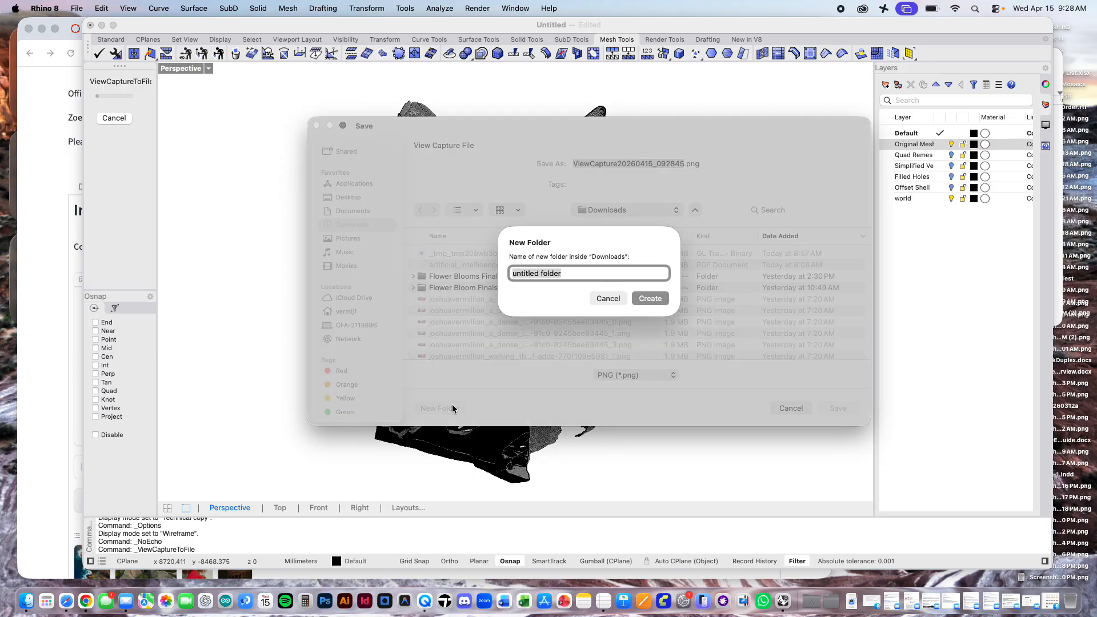
pyautogui.write('Mesh Screenshots')
pyautogui.press('Return')
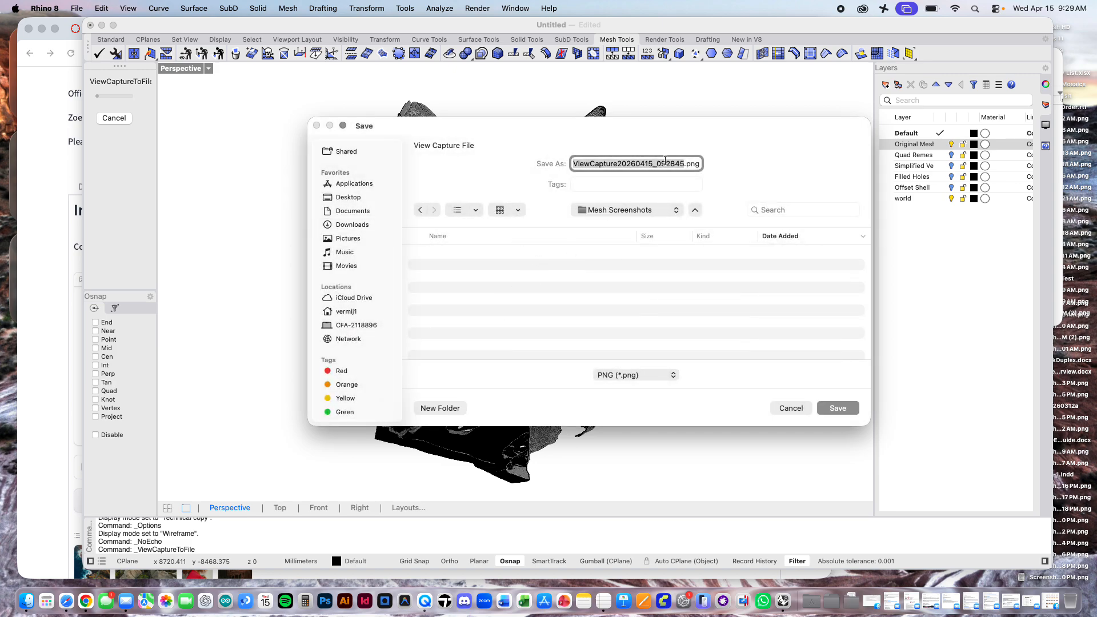
# Step: Save the view capture as 01Wireframe.png in the Mesh Screenshots folder
pyautogui.write('01')
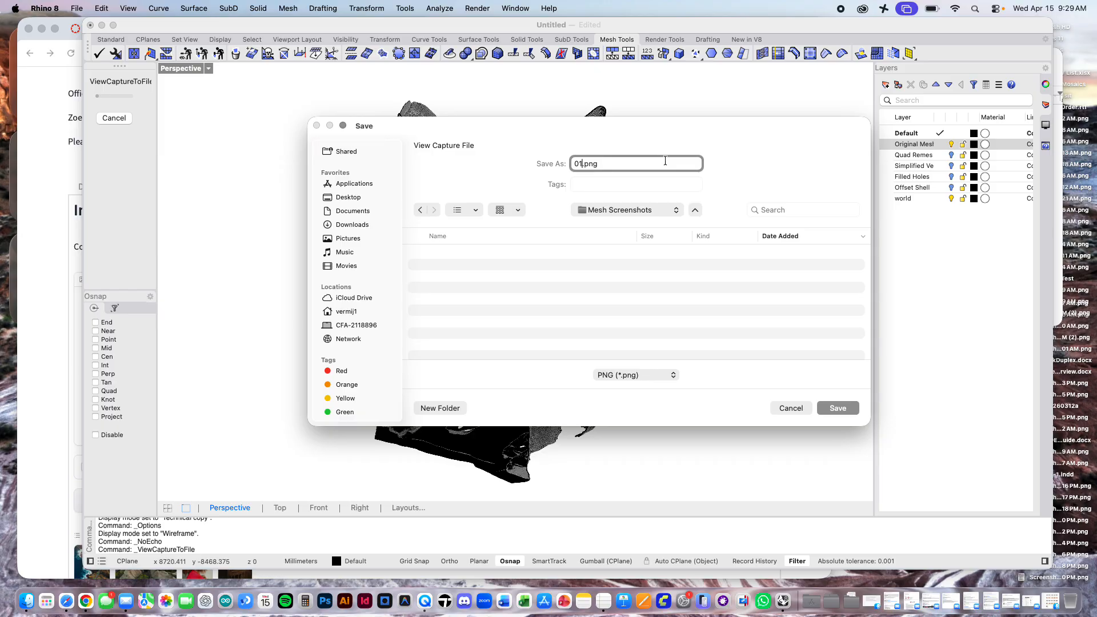
pyautogui.write('W')
pyautogui.write('ireframe')
pyautogui.press('Return')
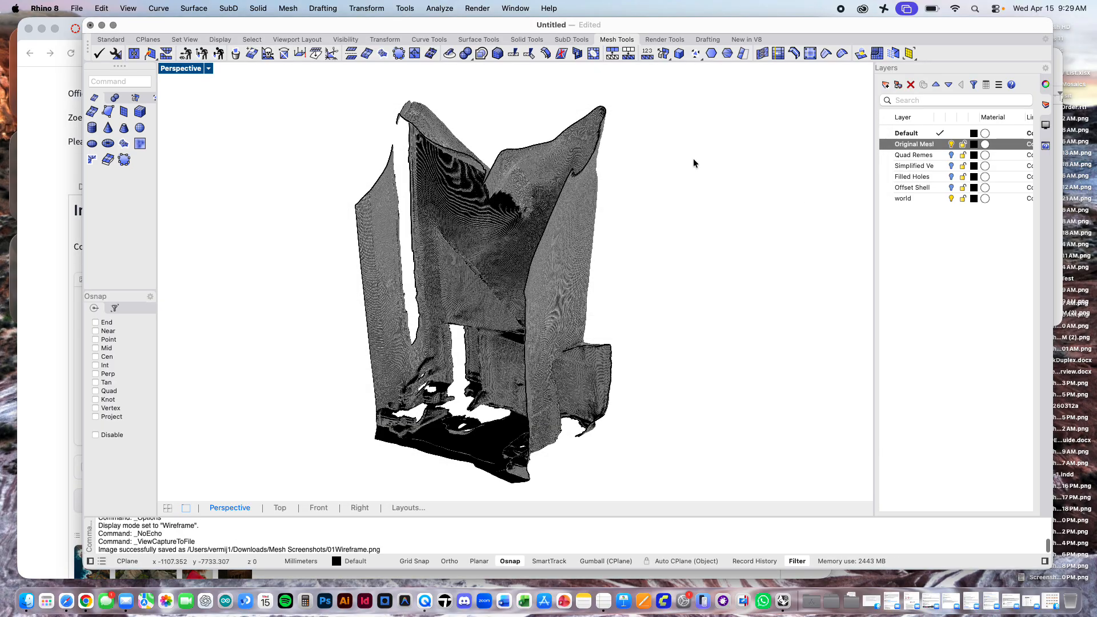
# Step: Set the Perspective viewport to Rendered display and capture the original mesh to a file at viewport resolution with scale 2
pyautogui.click(208, 68)
pyautogui.click(225, 137)
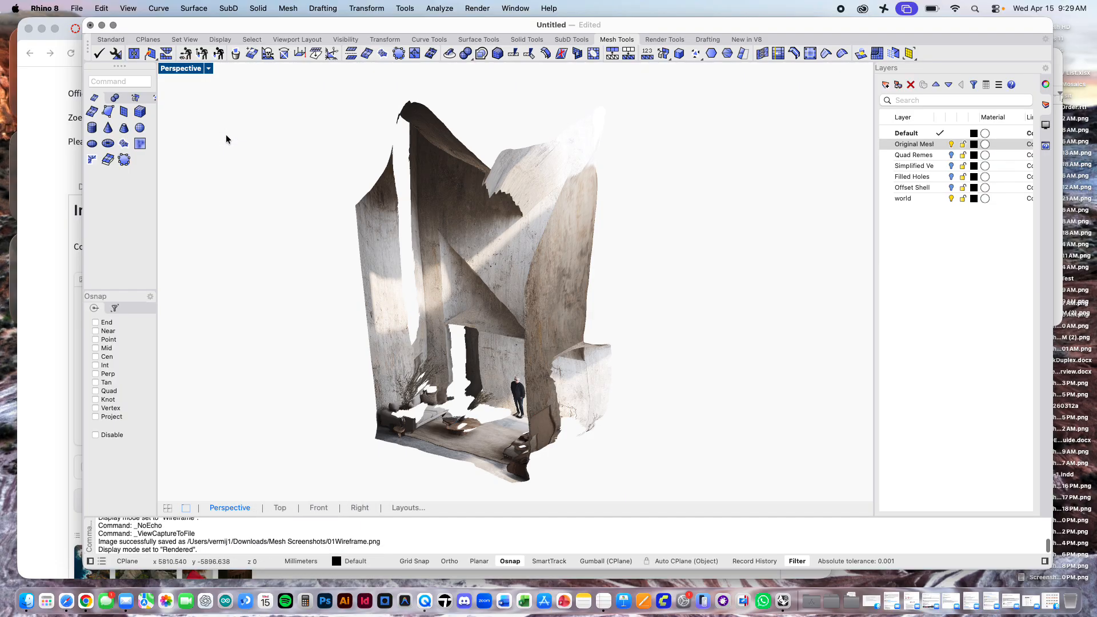
pyautogui.click(128, 8)
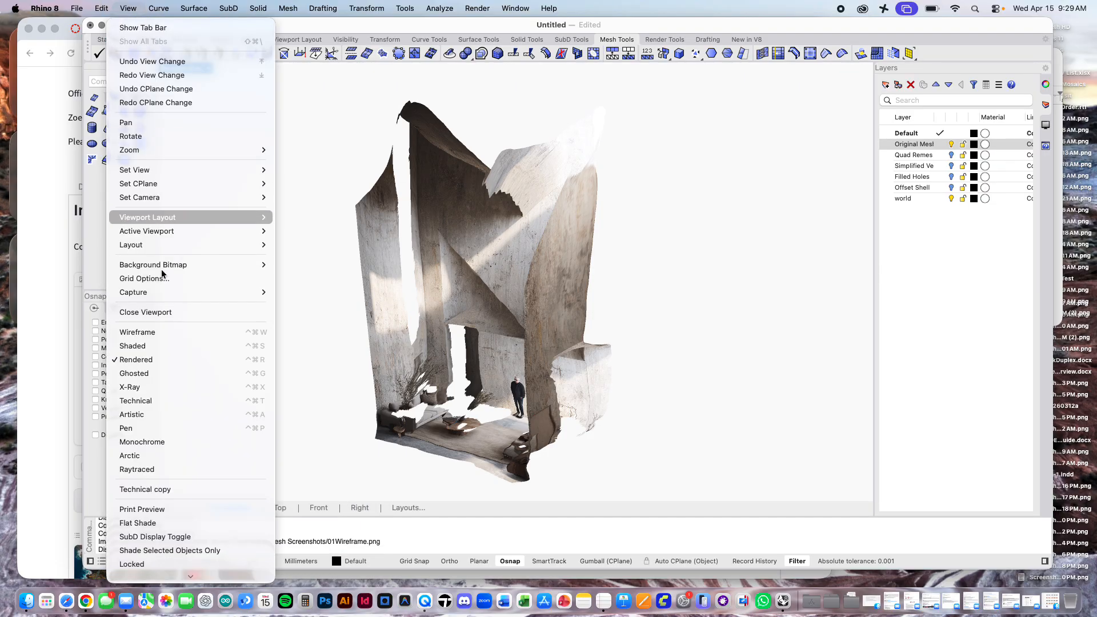
pyautogui.moveTo(189, 292)
pyautogui.click(292, 305)
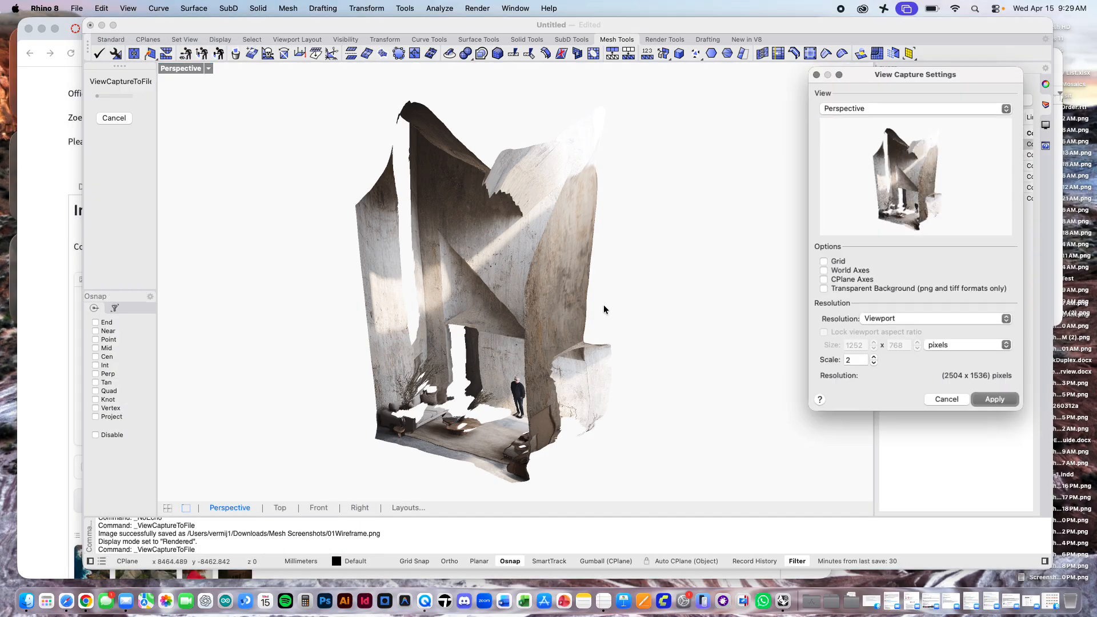
pyautogui.click(995, 402)
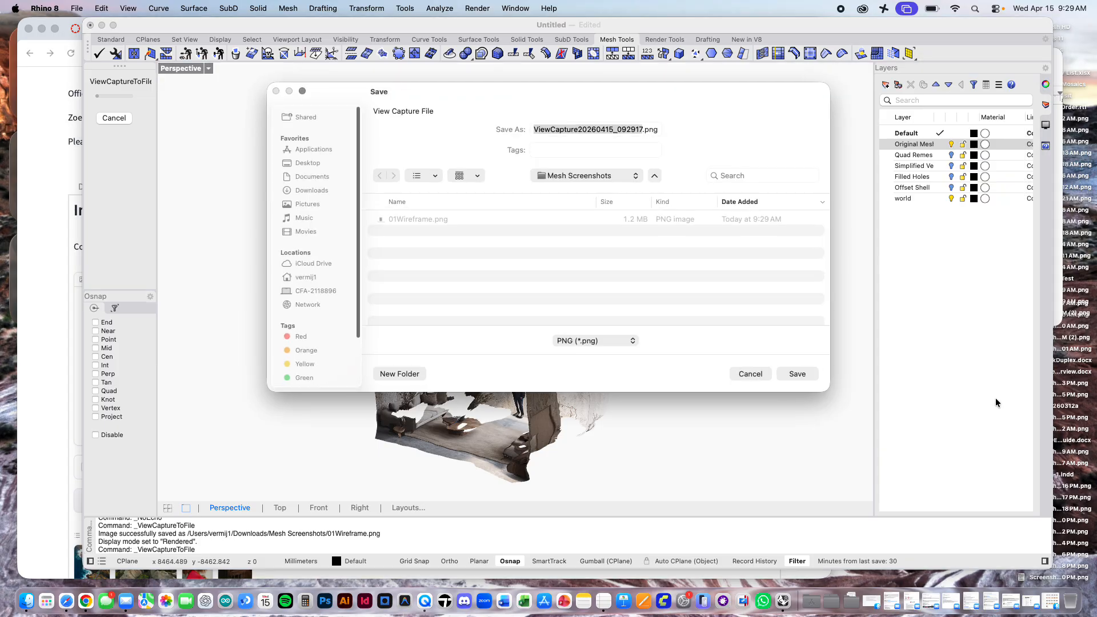
# Step: Save the rendered view capture as 01Rendered.png in the Mesh Screenshots folder
pyautogui.click(429, 219)
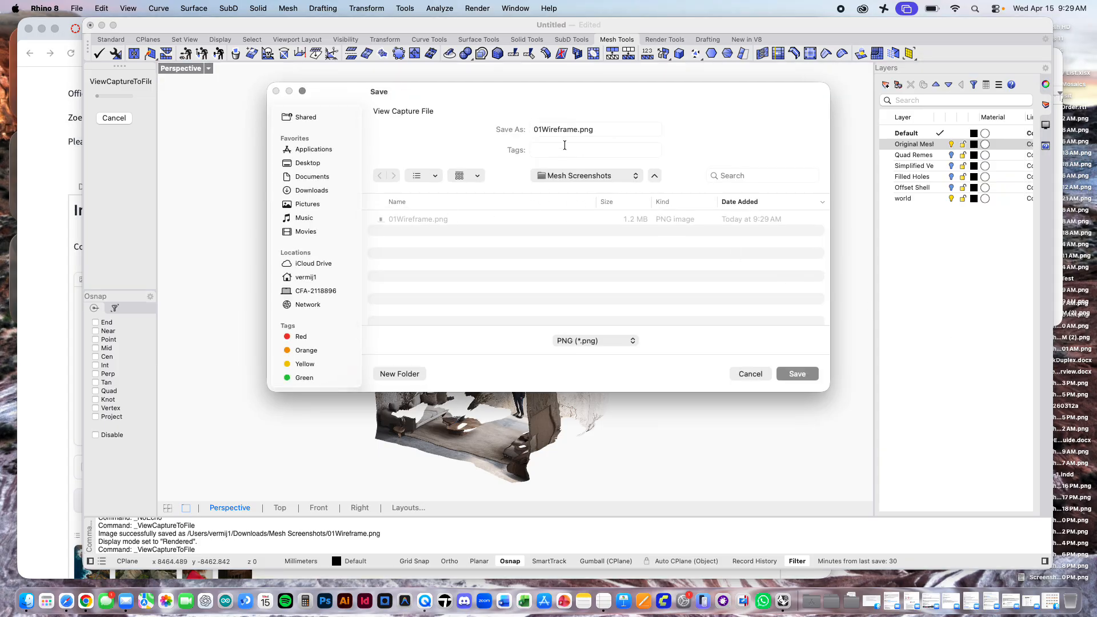
pyautogui.click(542, 128)
pyautogui.click(543, 128)
pyautogui.doubleClick(544, 128)
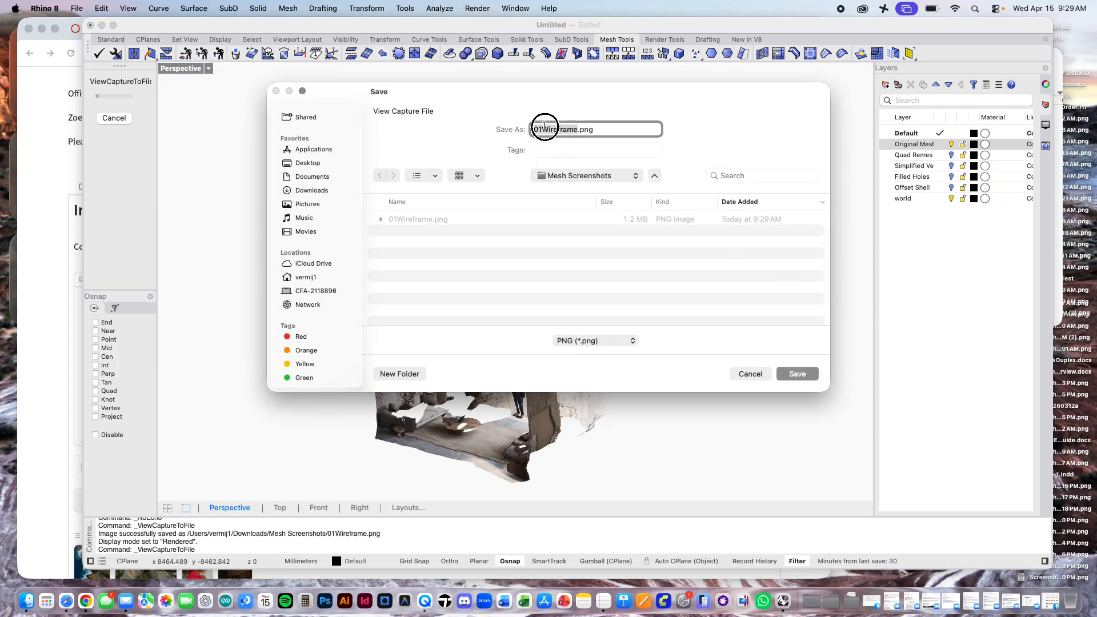
pyautogui.press('Right')
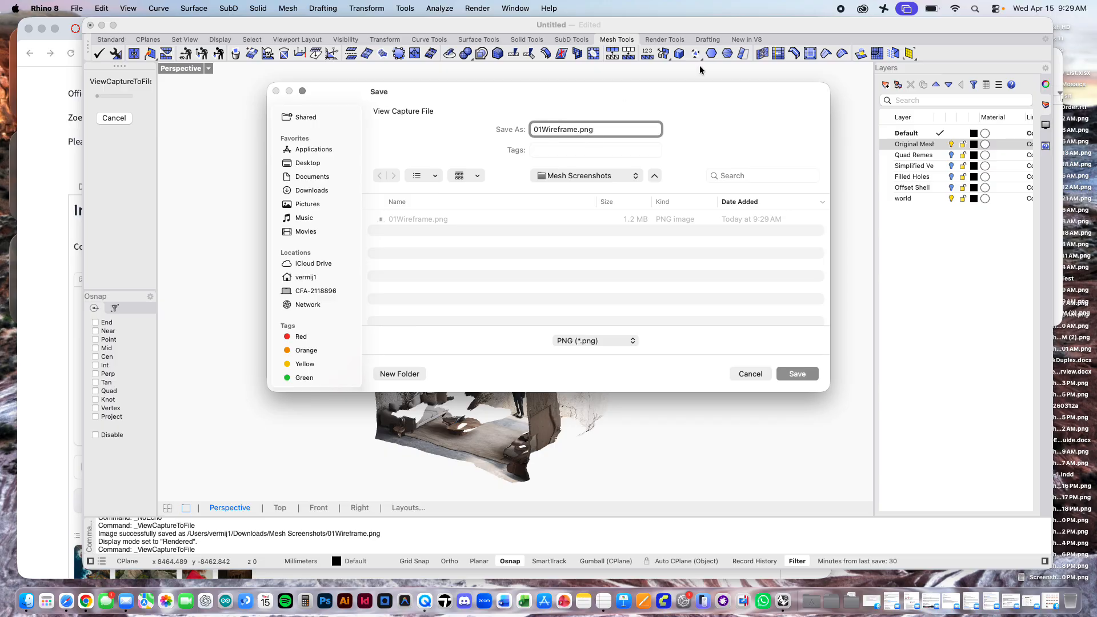
pyautogui.press('BackSpace')
pyautogui.press('BackSpace')
pyautogui.press('BackSpace')
pyautogui.press('BackSpace')
pyautogui.press('BackSpace')
pyautogui.press('BackSpace')
pyautogui.press('BackSpace')
pyautogui.press('BackSpace')
pyautogui.press('BackSpace')
pyautogui.write('Rendered')
pyautogui.press('Return')
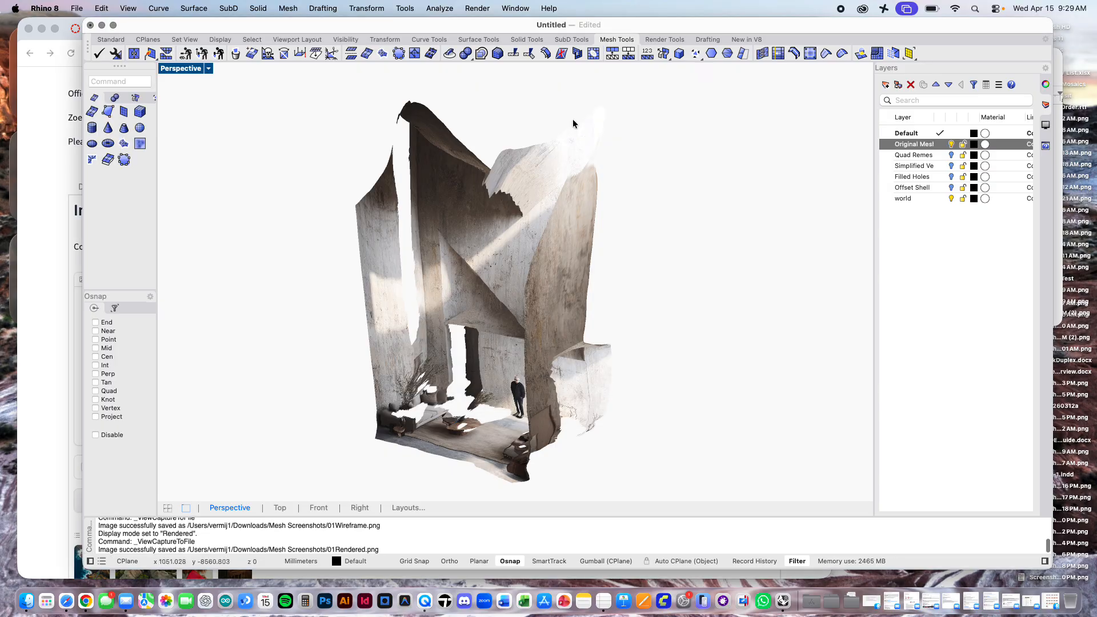
# Step: Switch the Perspective viewport to Wireframe, hide the original mesh layer and show the quad remesh layer
pyautogui.click(208, 68)
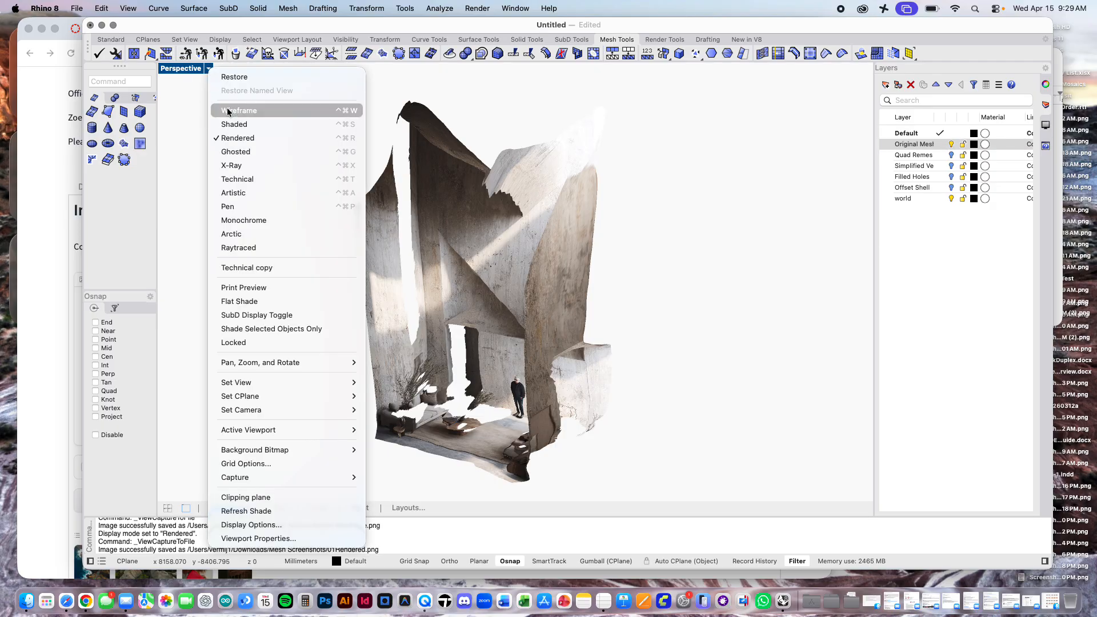
pyautogui.click(228, 110)
pyautogui.click(951, 144)
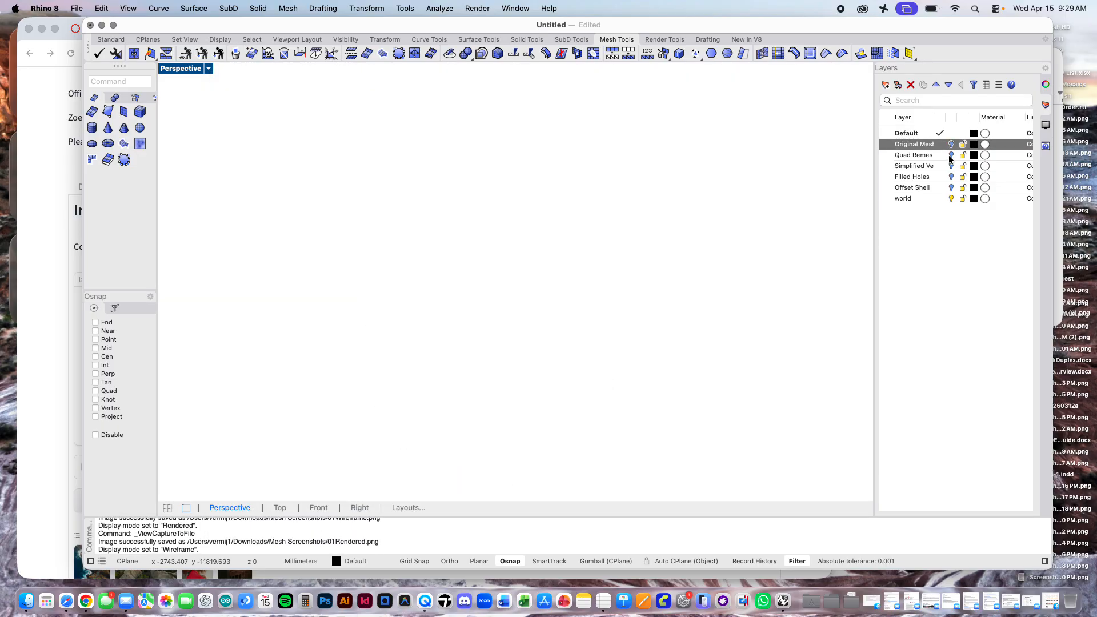
pyautogui.click(951, 156)
# Step: Capture the wireframe quad remesh view to a file at scale 2 and save it as 02Wireframe.png in Mesh Screenshots
pyautogui.click(111, 8)
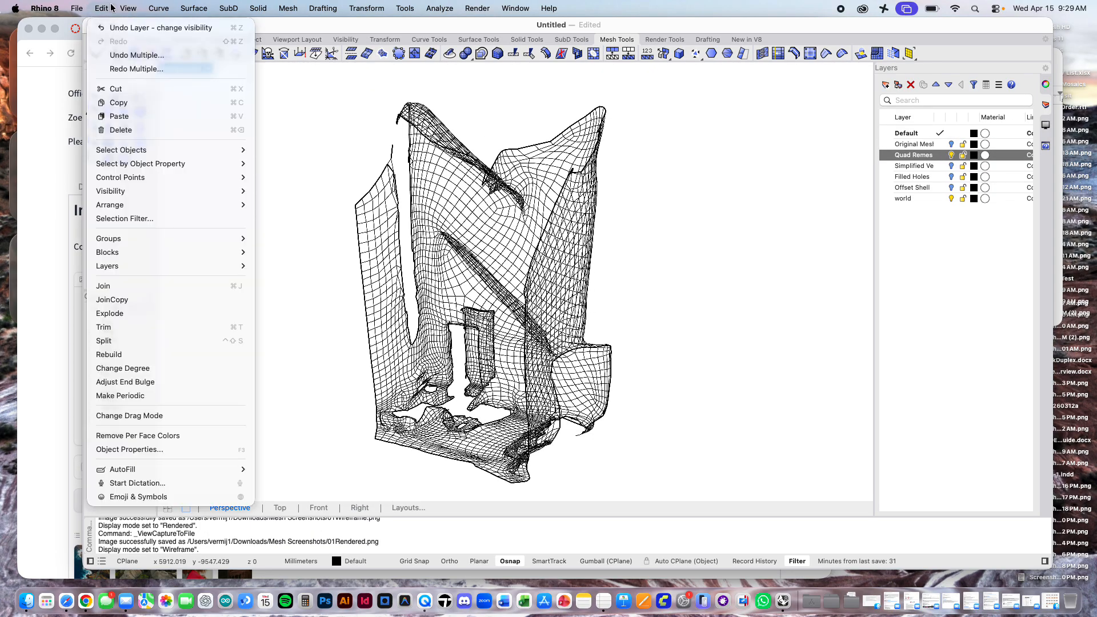
pyautogui.moveTo(128, 8)
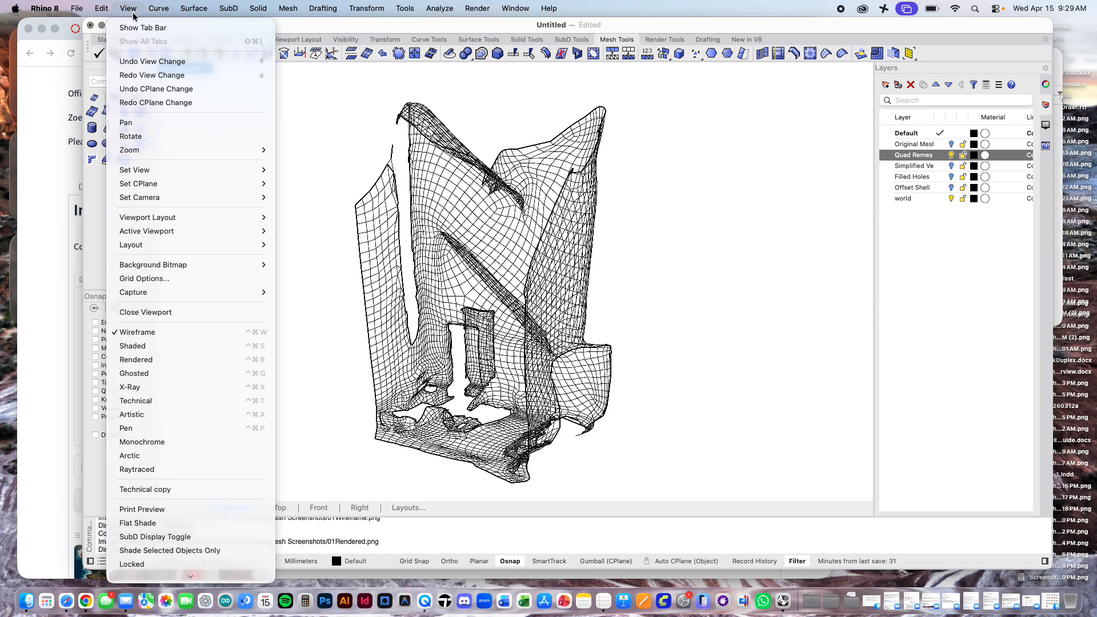
pyautogui.click(152, 297)
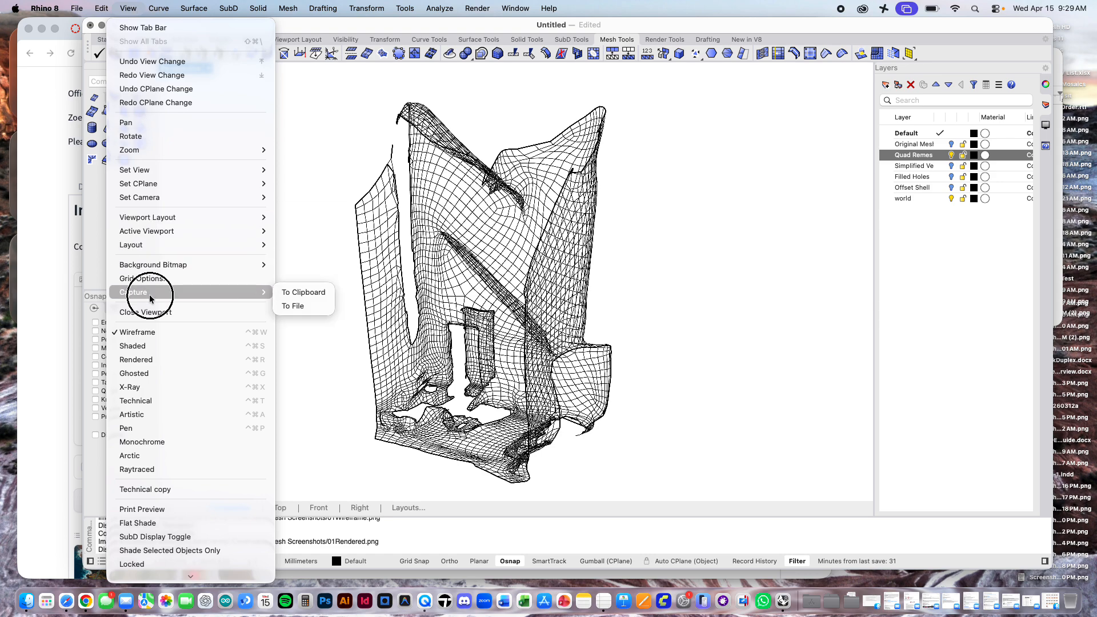
pyautogui.click(293, 304)
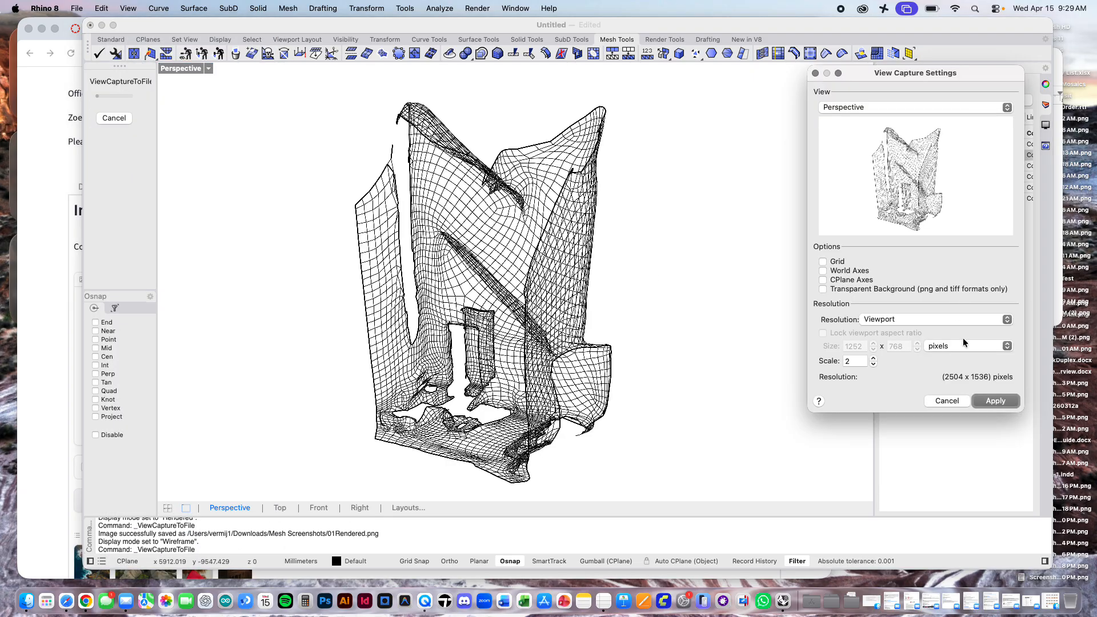
pyautogui.click(989, 399)
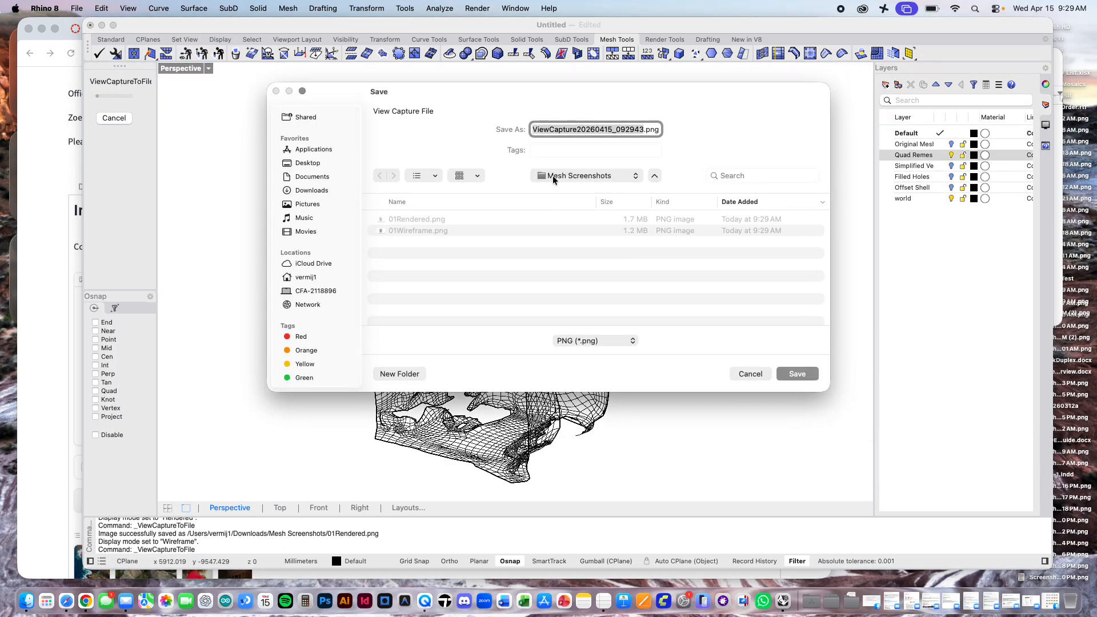
pyautogui.write('02Wiref')
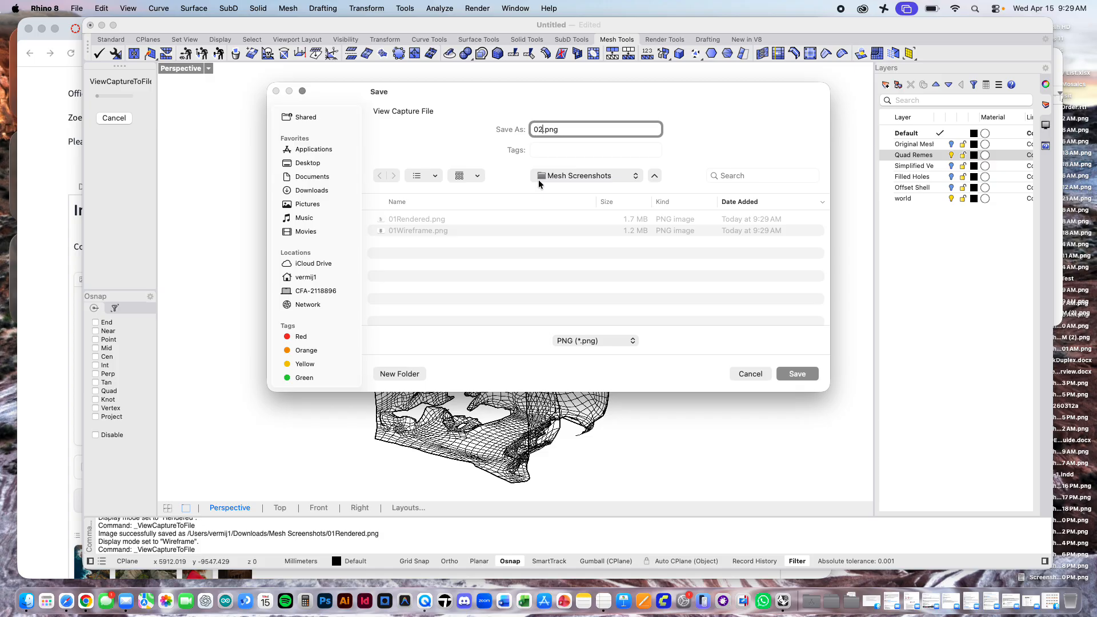
pyautogui.write('rame')
pyautogui.press('Return')
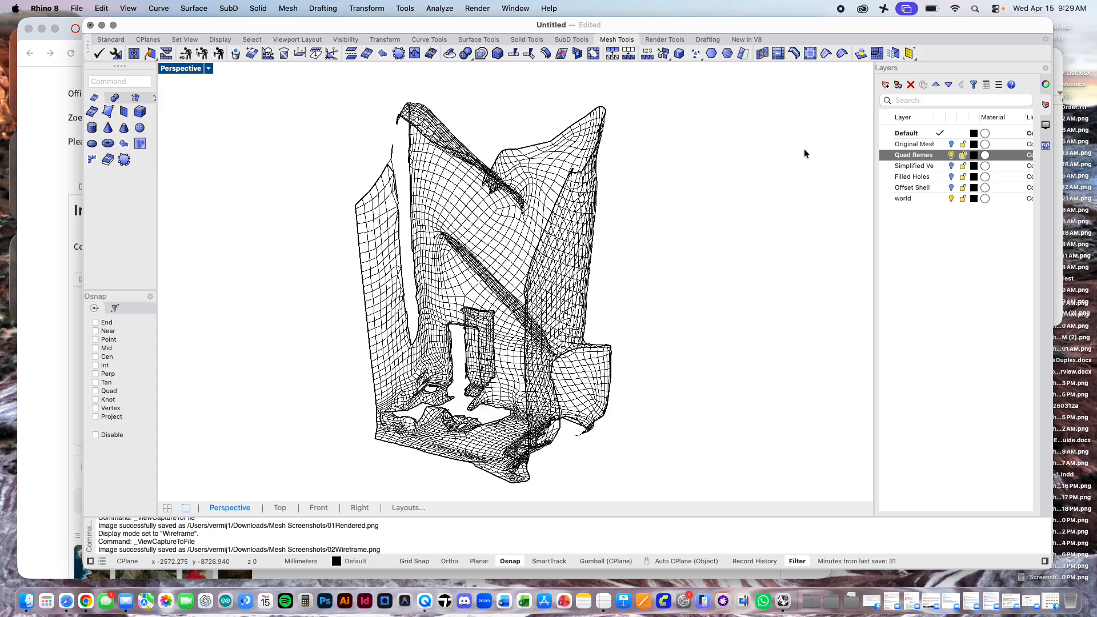
# Step: Set the Perspective viewport showing the quad remesh to Rendered display mode
pyautogui.click(209, 69)
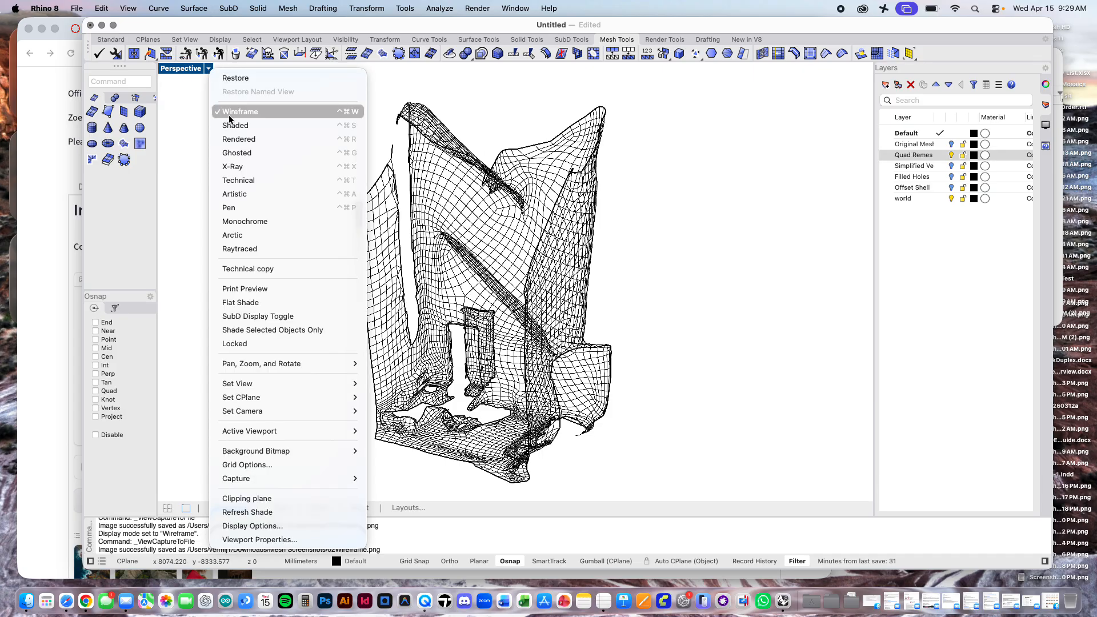
pyautogui.click(229, 140)
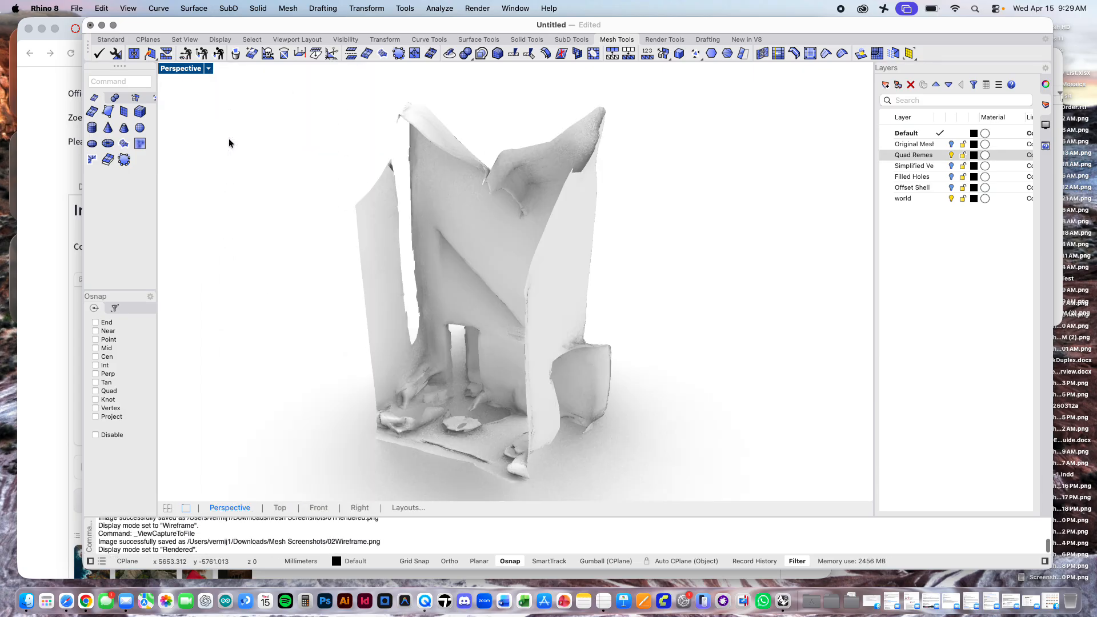
pyautogui.click(84, 11)
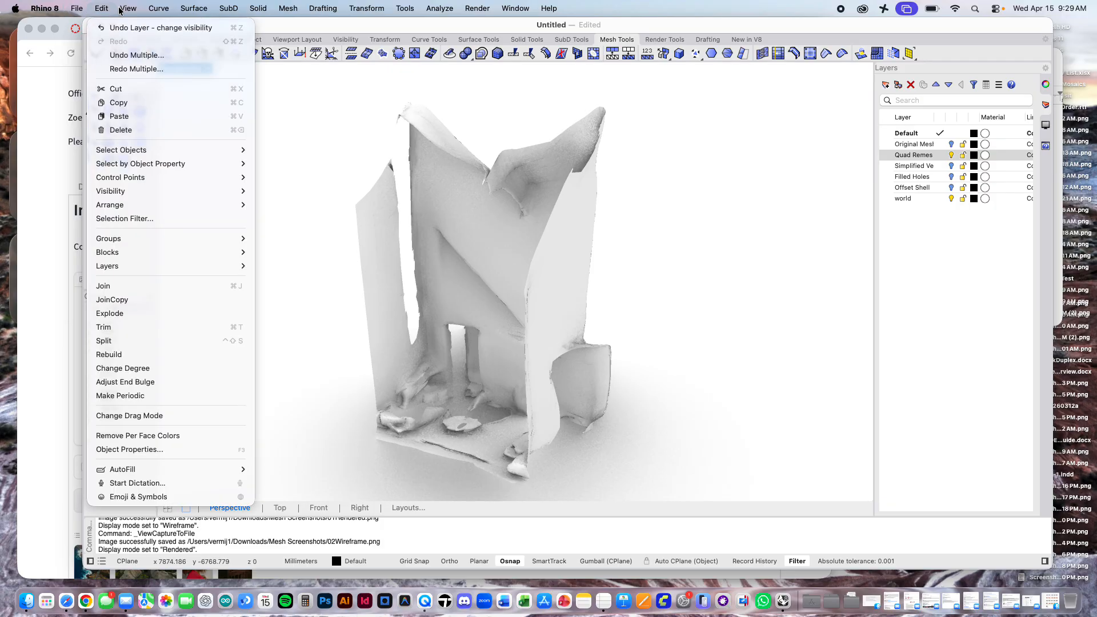
pyautogui.moveTo(148, 269)
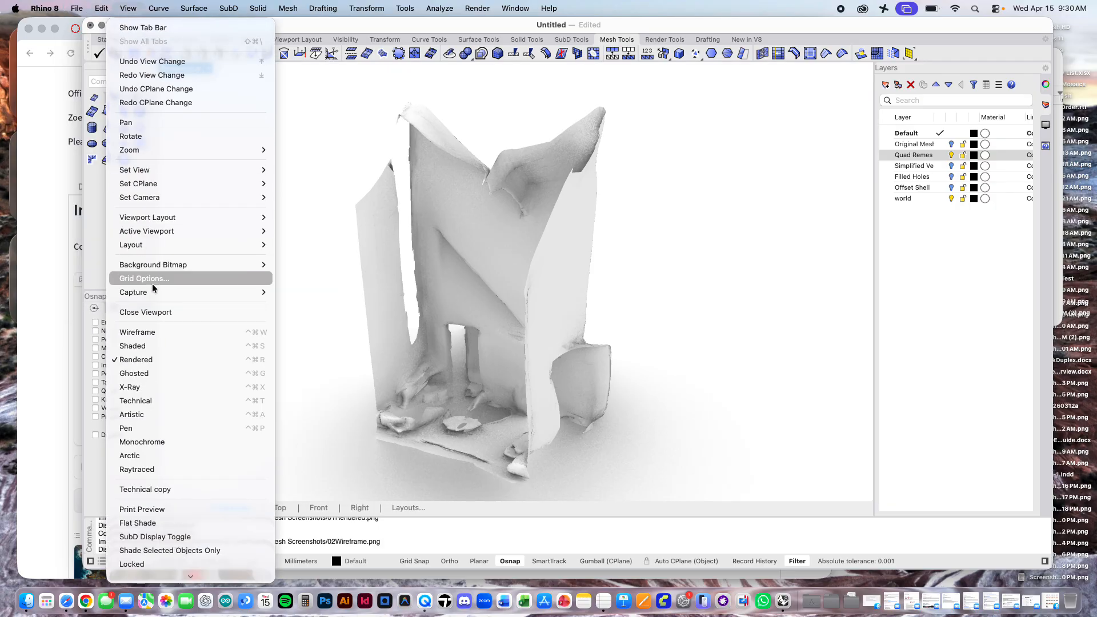
pyautogui.moveTo(152, 291)
pyautogui.click(311, 306)
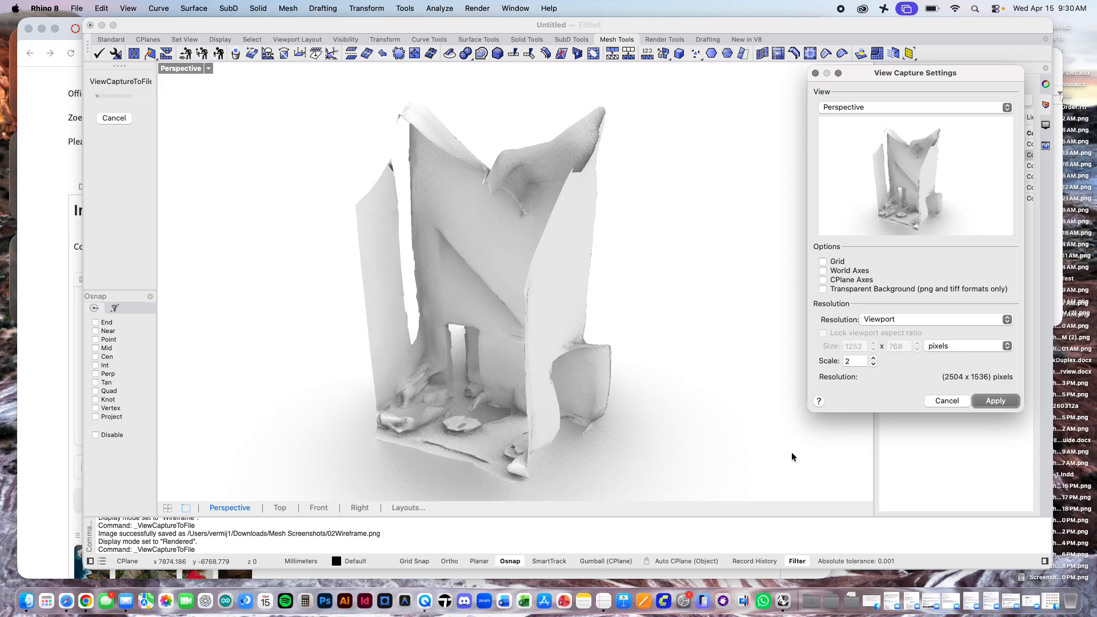
pyautogui.click(957, 398)
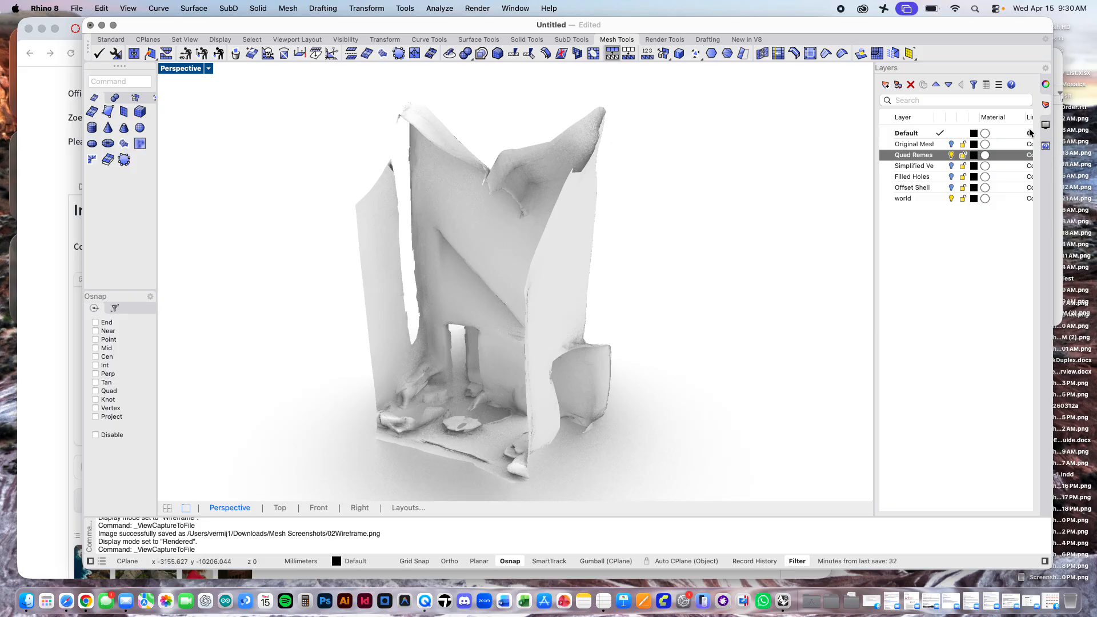
# Step: Display the Rendering settings and turn off the ground plane
pyautogui.rightClick(1043, 198)
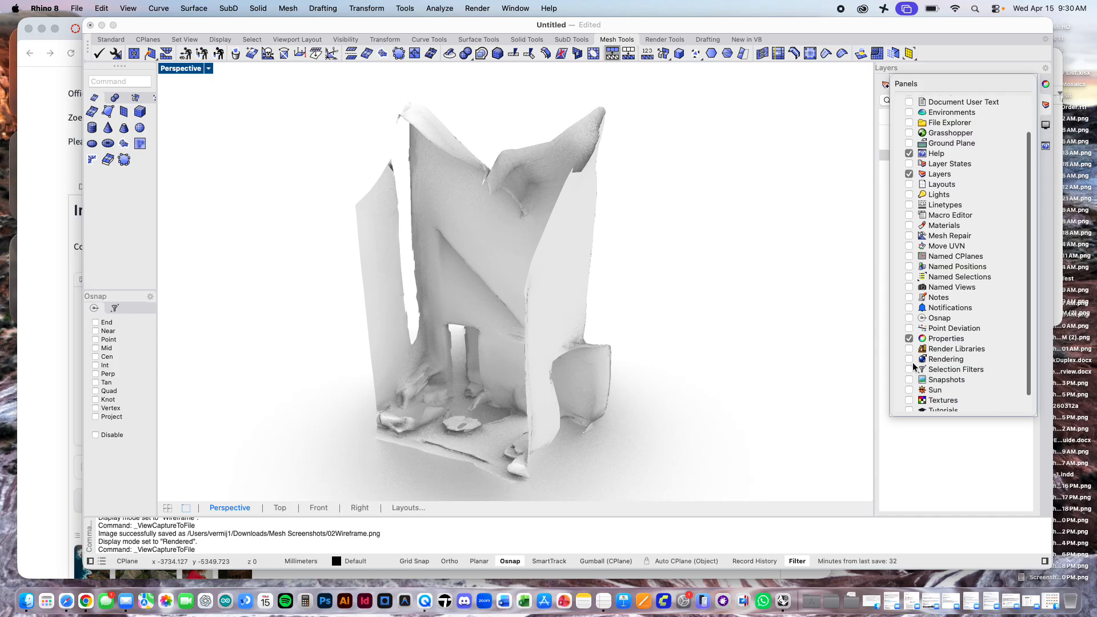
pyautogui.click(908, 359)
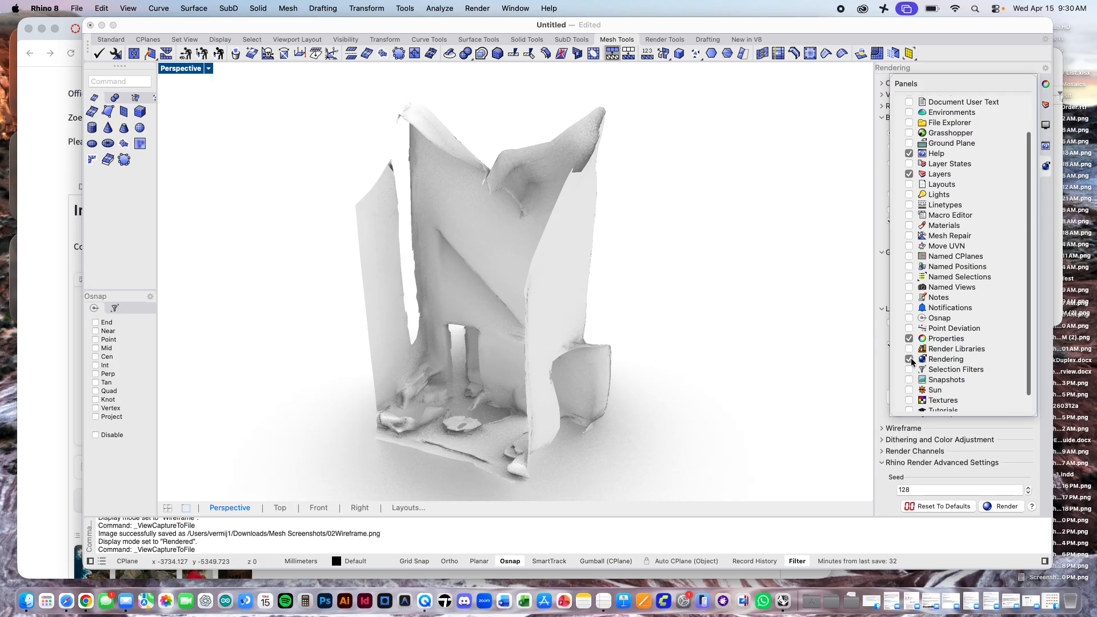
pyautogui.click(1044, 196)
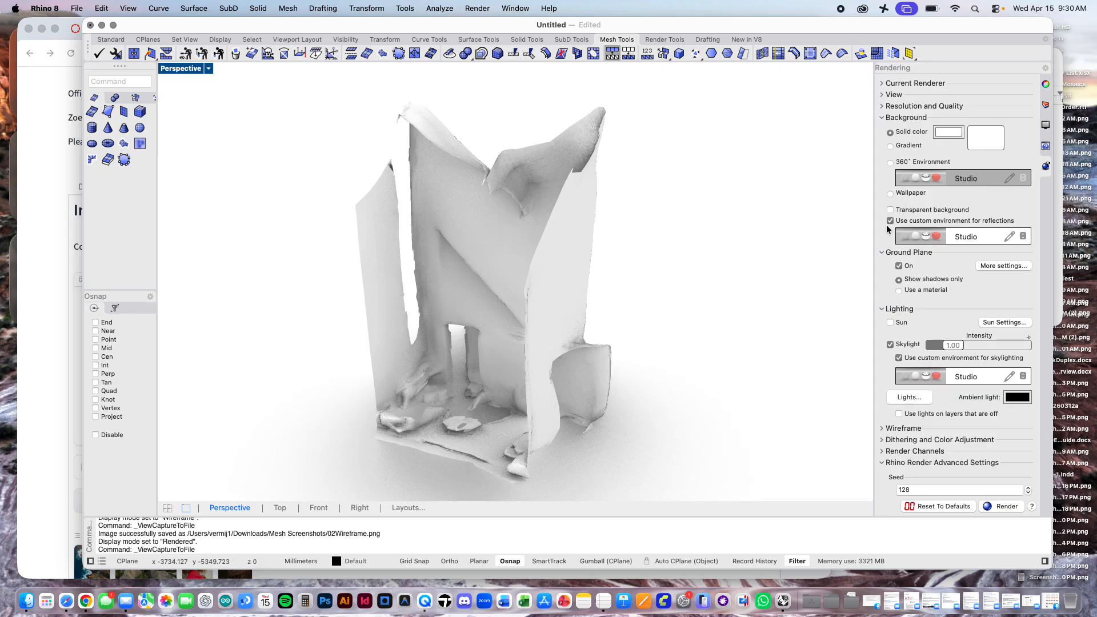
pyautogui.click(893, 265)
pyautogui.click(896, 265)
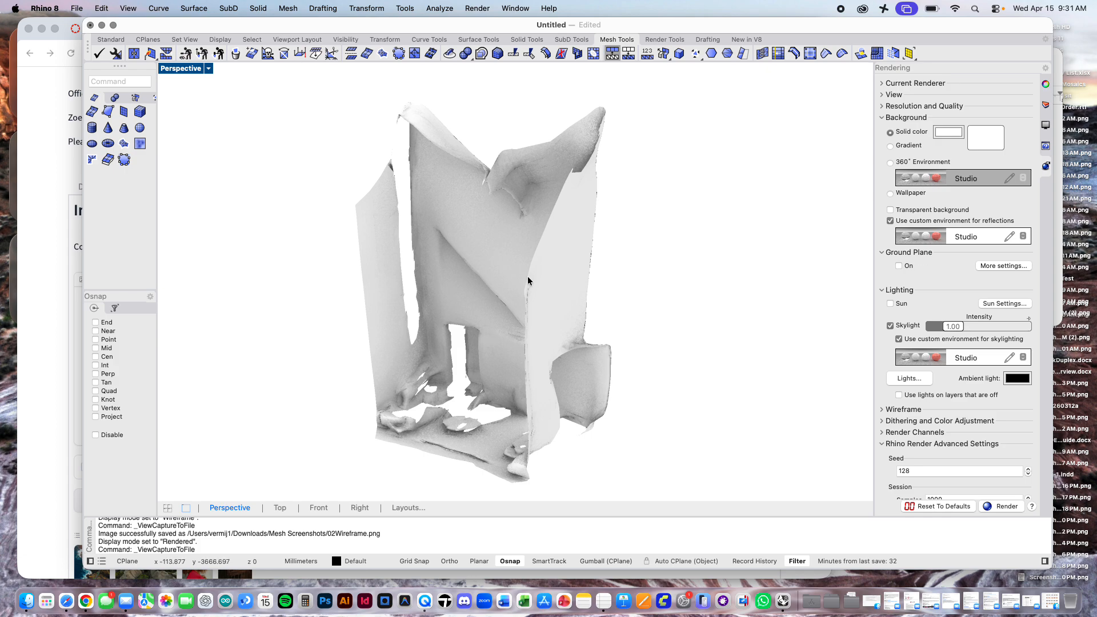
# Step: Capture the rendered Perspective view of the quad remesh to a file at viewport resolution with scale 2
pyautogui.click(128, 8)
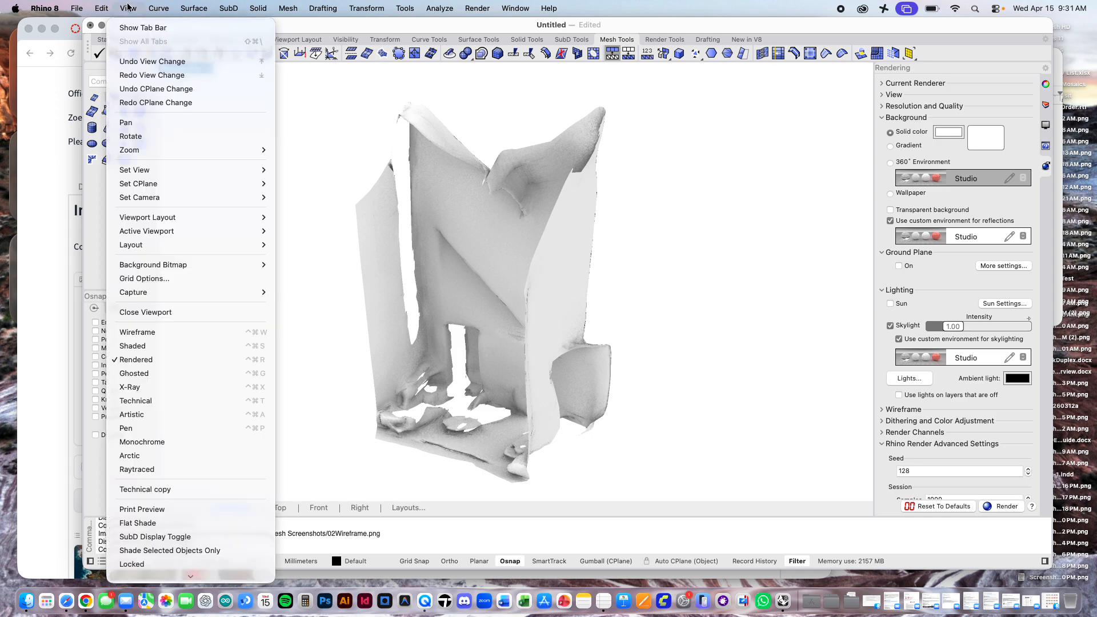
pyautogui.moveTo(439, 8)
pyautogui.click(128, 8)
pyautogui.click(128, 8)
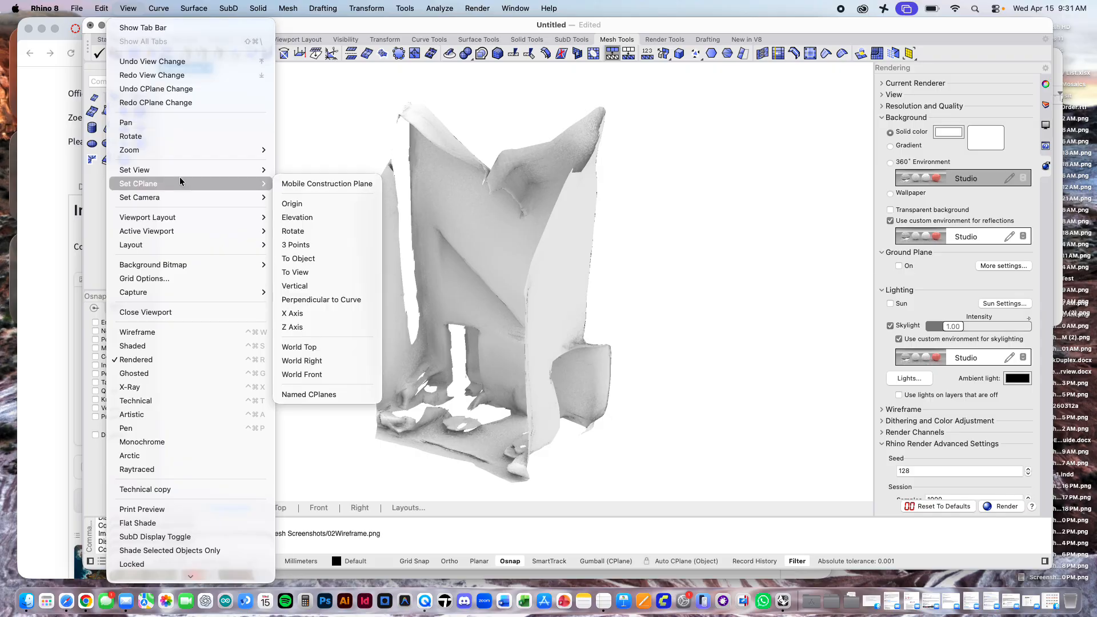
pyautogui.moveTo(244, 290)
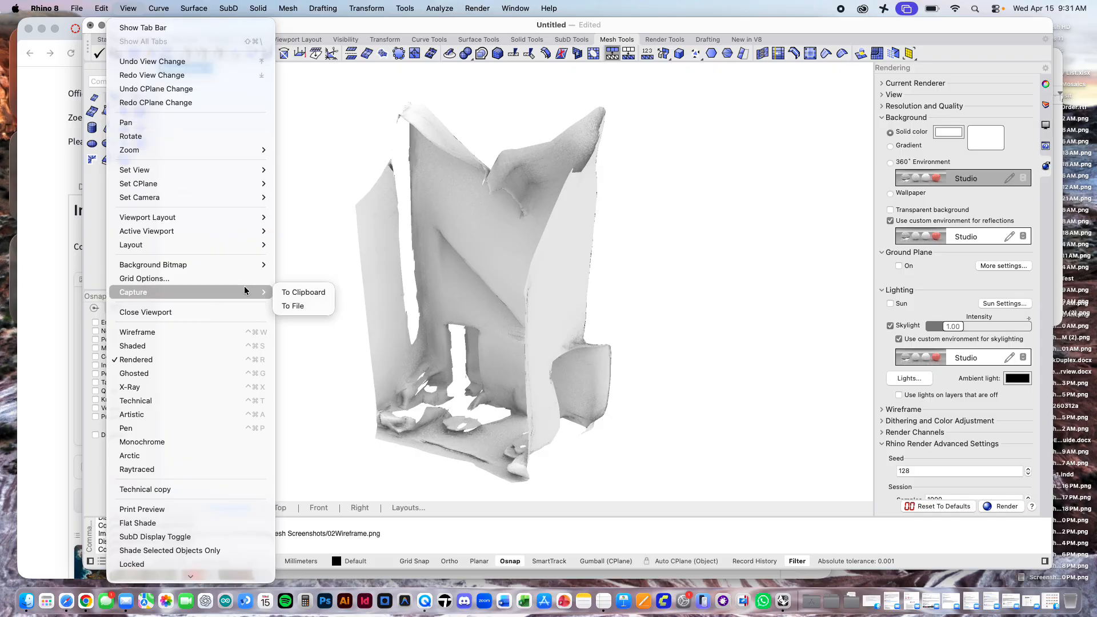
pyautogui.click(310, 303)
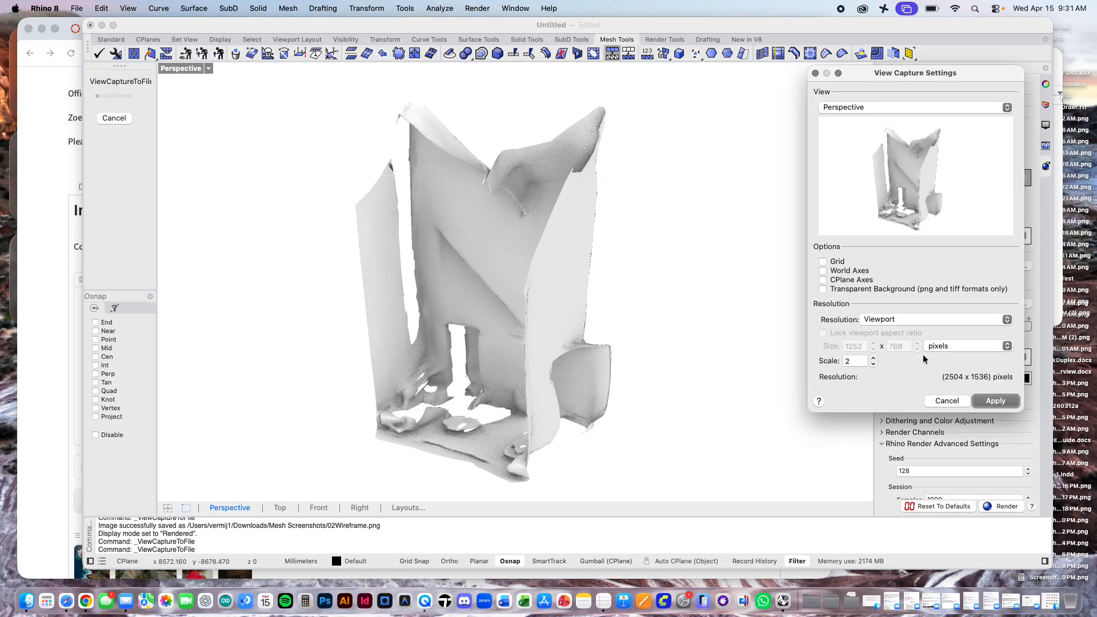
pyautogui.click(991, 400)
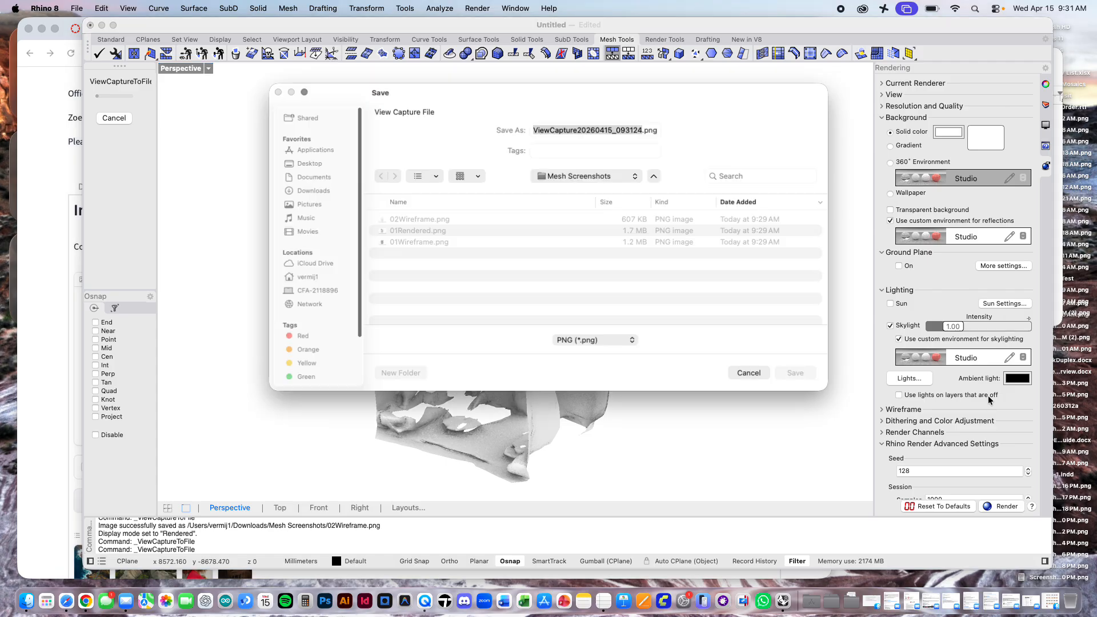
# Step: Save the quad remesh capture as 02Rendered.png in the Mesh Screenshots folder
pyautogui.click(419, 221)
pyautogui.click(577, 130)
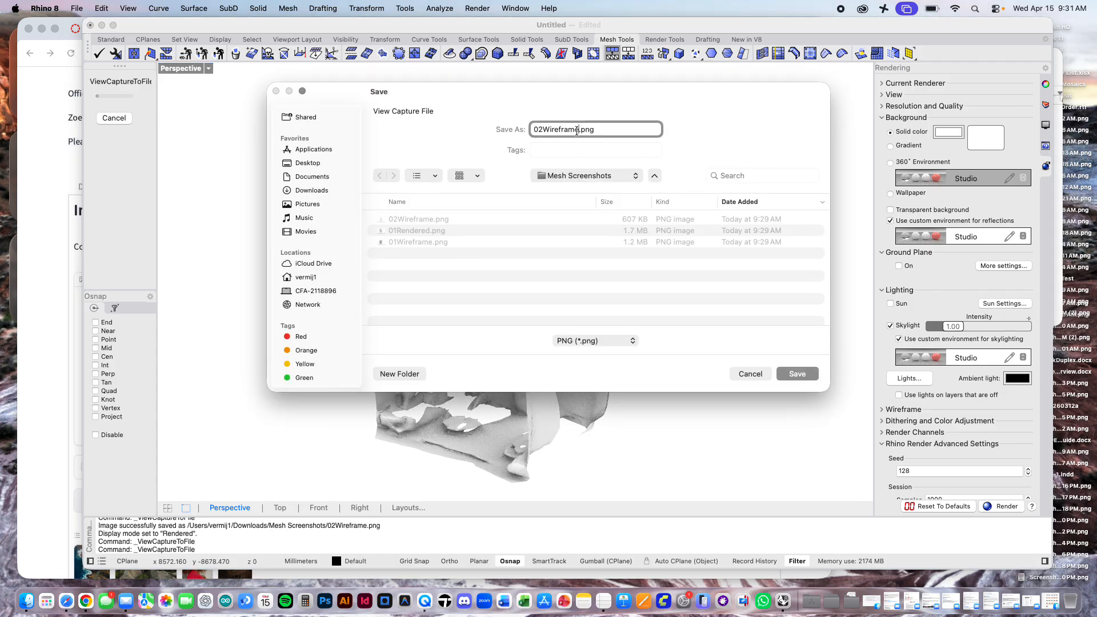
pyautogui.press('BackSpace')
pyautogui.press('BackSpace')
pyautogui.press('BackSpace')
pyautogui.press('BackSpace')
pyautogui.press('BackSpace')
pyautogui.press('BackSpace')
pyautogui.press('BackSpace')
pyautogui.press('BackSpace')
pyautogui.press('BackSpace')
pyautogui.write('Rendered')
pyautogui.press('Return')
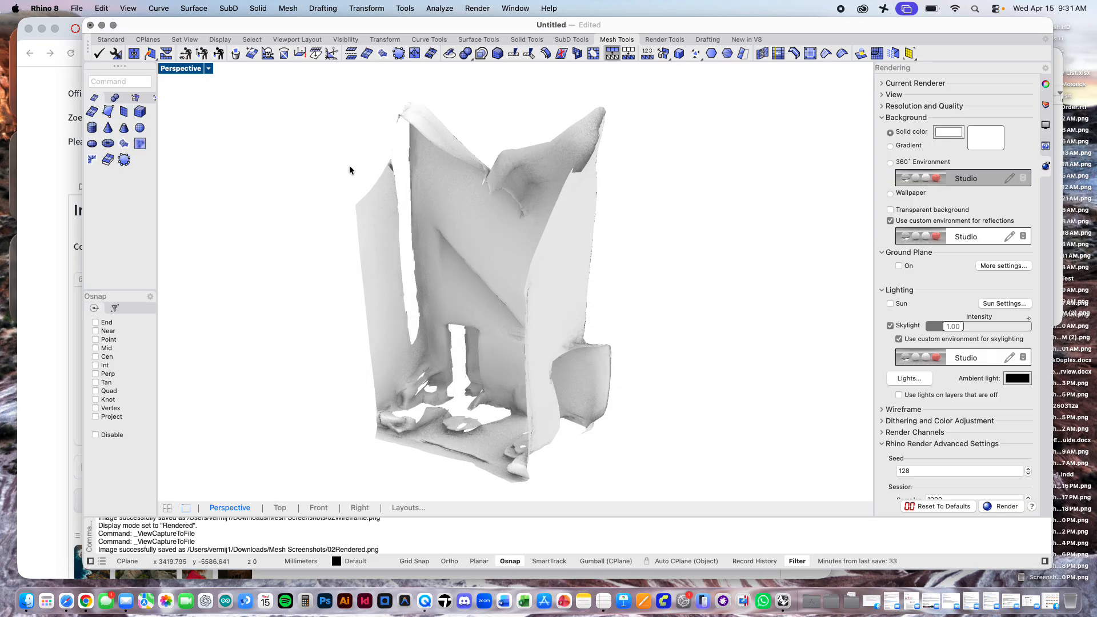
# Step: Save the Rhino model as meshTest.3dm in the Mesh Screenshots folder
pyautogui.press('super+s')
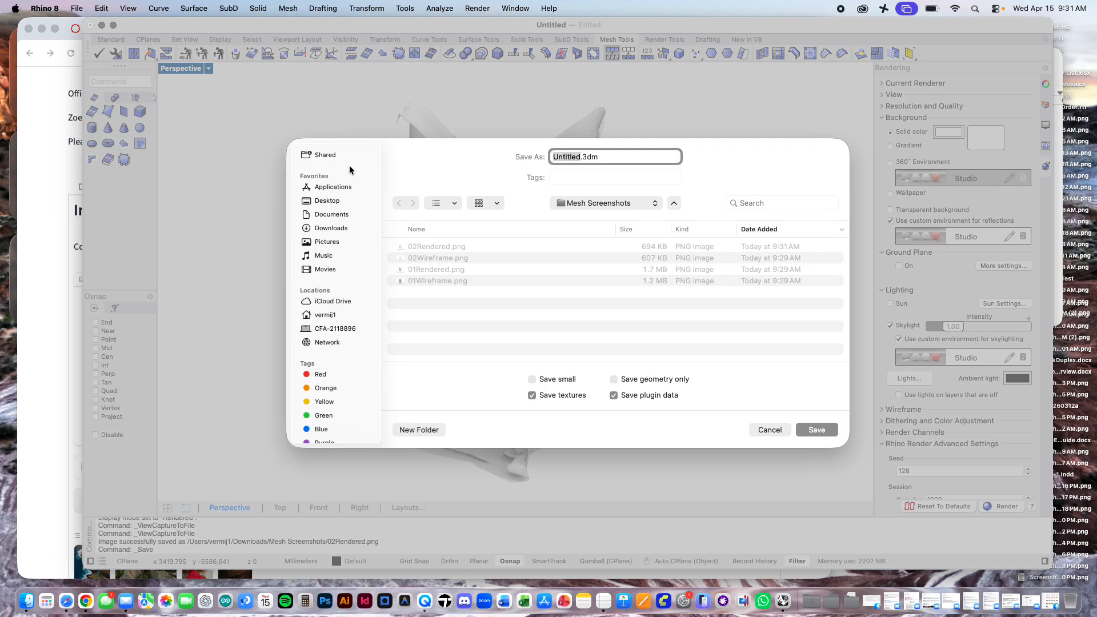
pyautogui.write('meshTest')
pyautogui.press('Return')
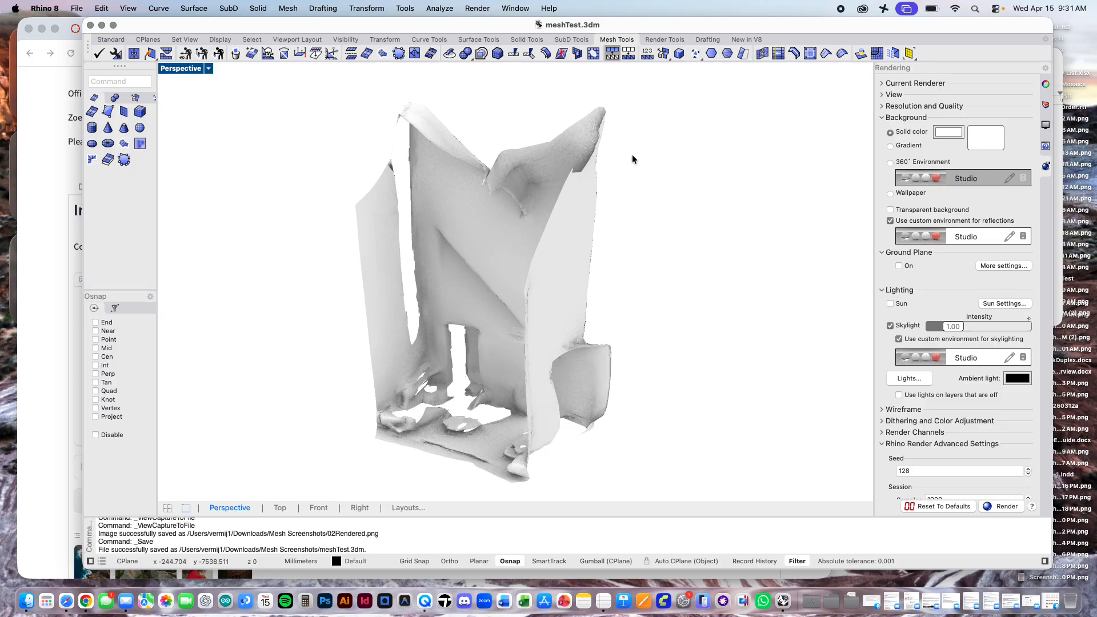
# Step: Hide the Quad Remesh layer, show the Simplified Version layer, and set the Perspective viewport to Wireframe display mode
pyautogui.click(1046, 105)
pyautogui.click(953, 156)
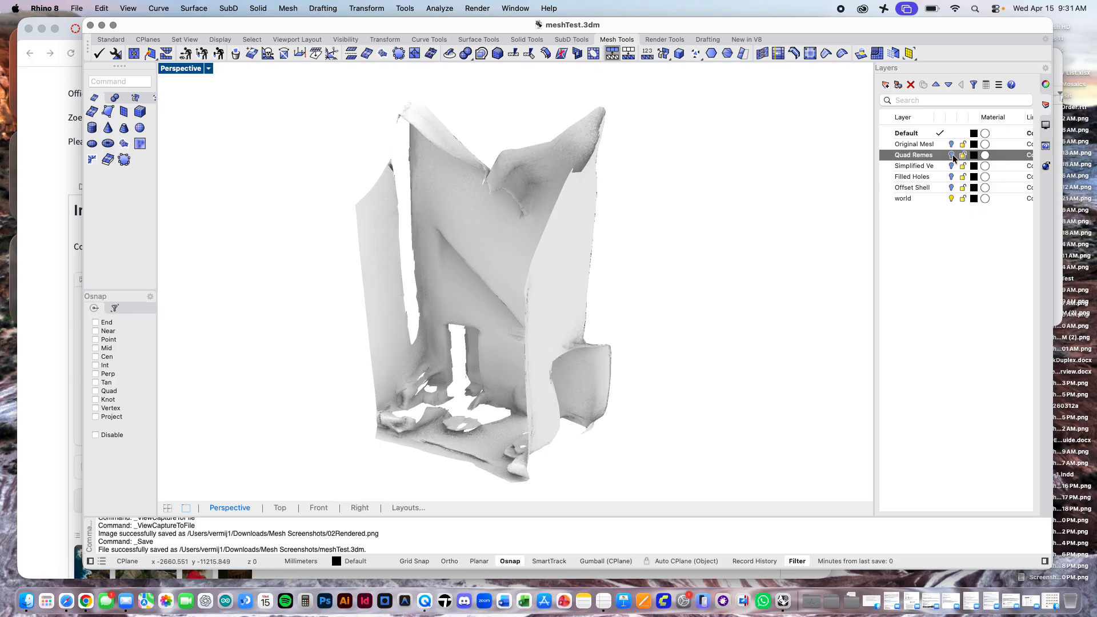
pyautogui.click(951, 155)
pyautogui.click(951, 165)
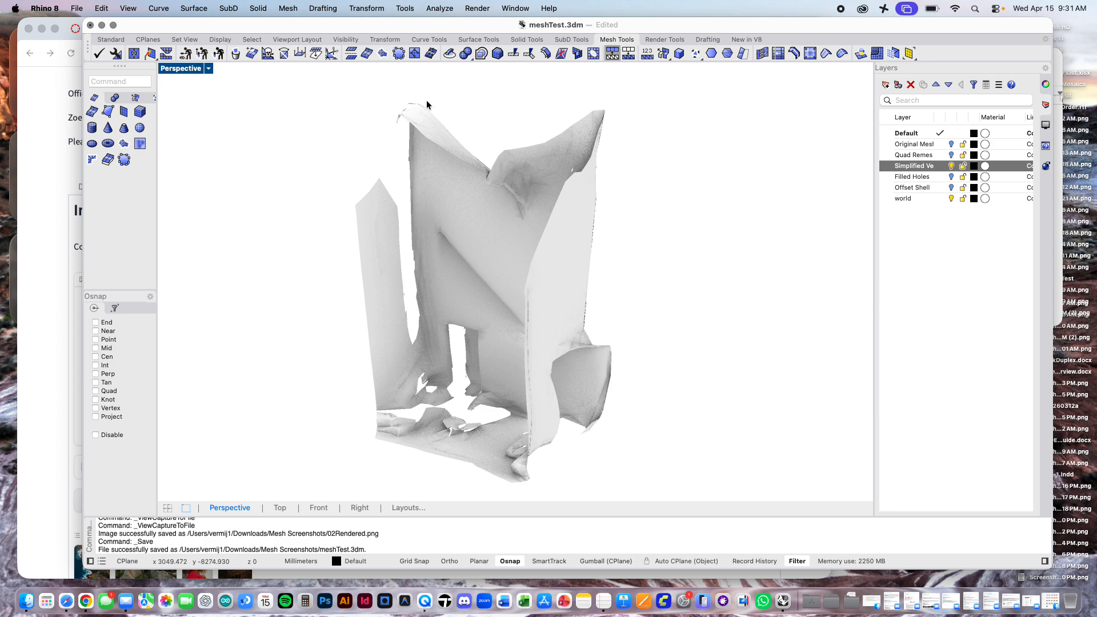
pyautogui.click(208, 68)
pyautogui.click(234, 108)
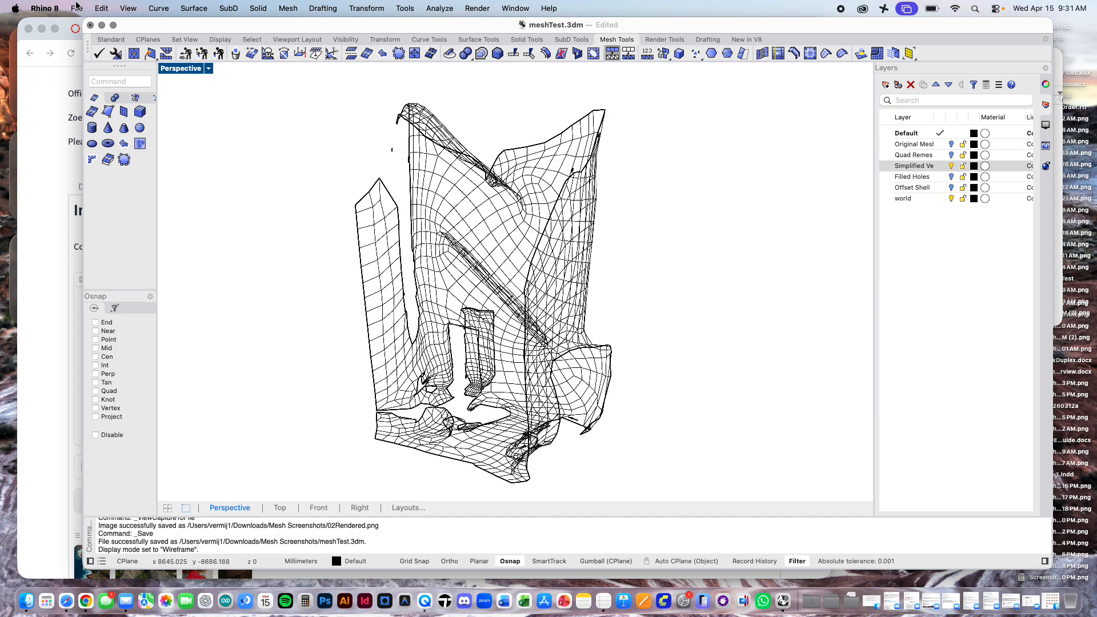
# Step: Capture the wireframe Perspective view of the simplified mesh to a file at viewport resolution with scale 2
pyautogui.click(128, 8)
pyautogui.moveTo(165, 290)
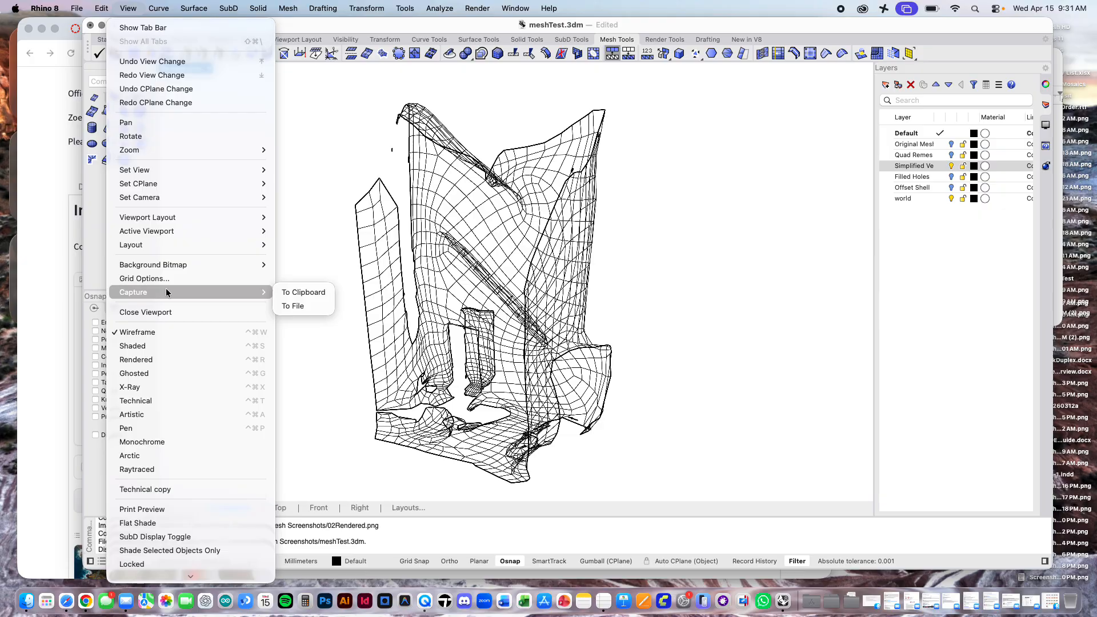
pyautogui.click(301, 310)
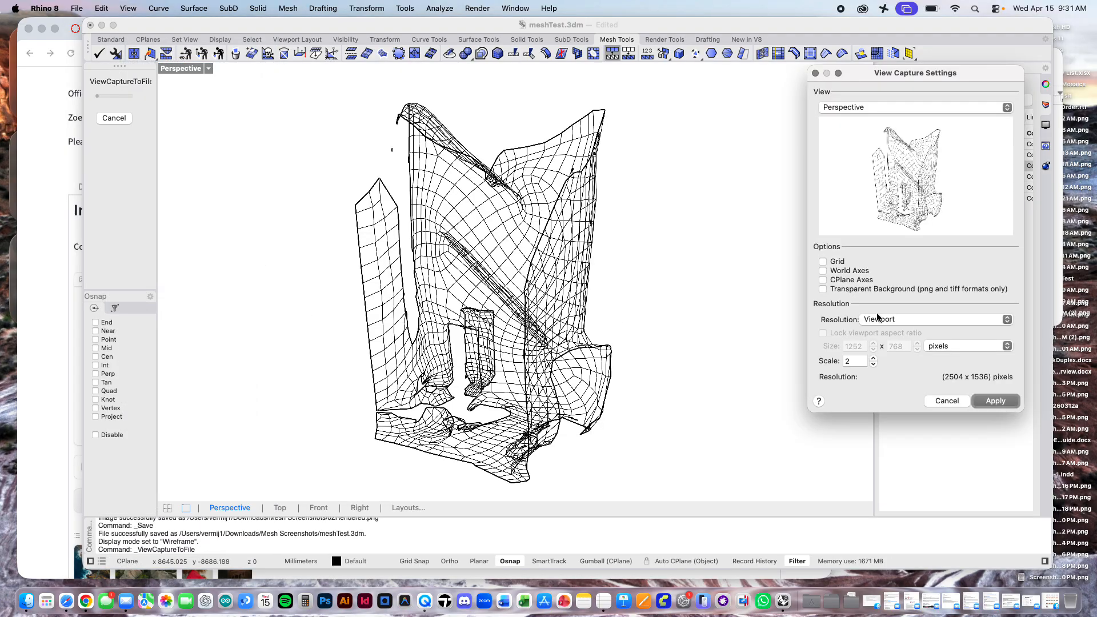
pyautogui.click(994, 400)
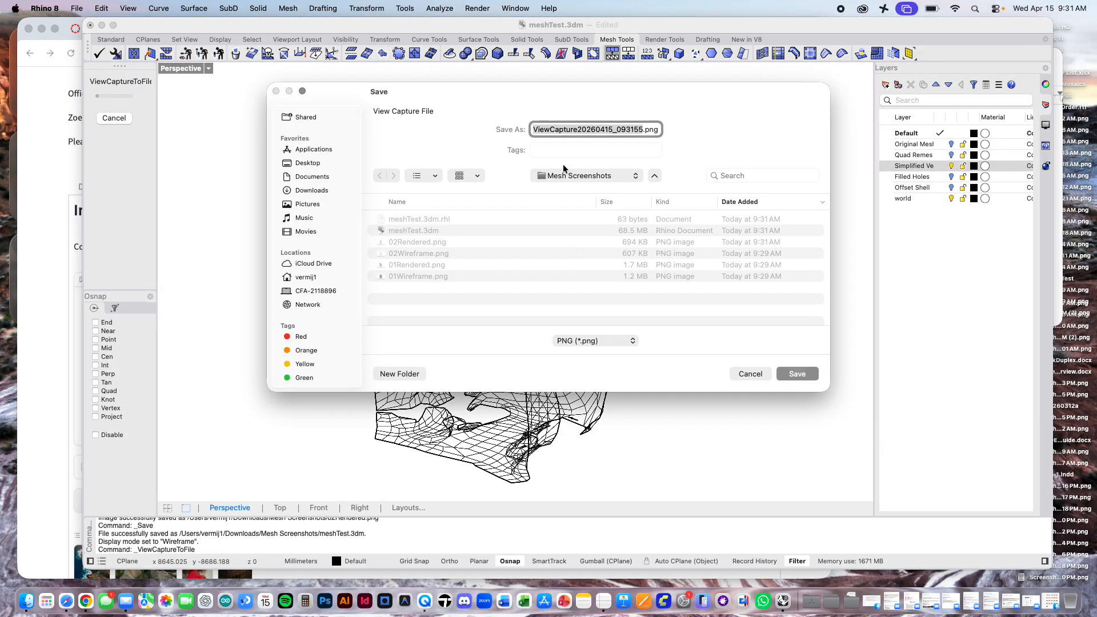
# Step: Save the simplified mesh capture as 03Wireframe.png in the Mesh Screenshots folder
pyautogui.click(412, 250)
pyautogui.click(579, 130)
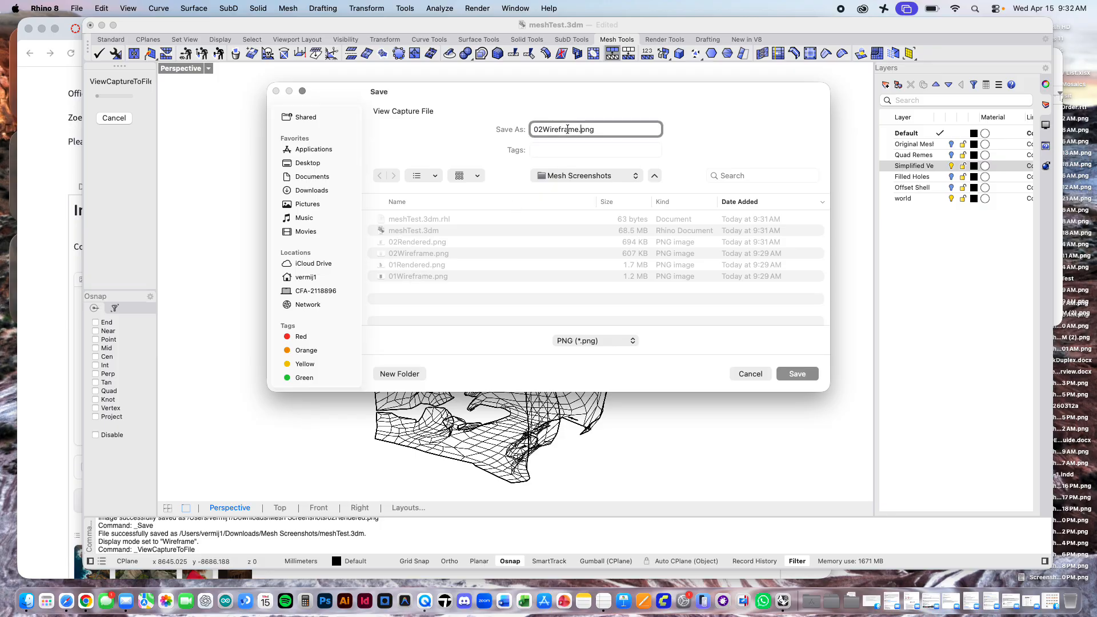
pyautogui.click(544, 129)
pyautogui.press('BackSpace')
pyautogui.write('3')
pyautogui.press('Return')
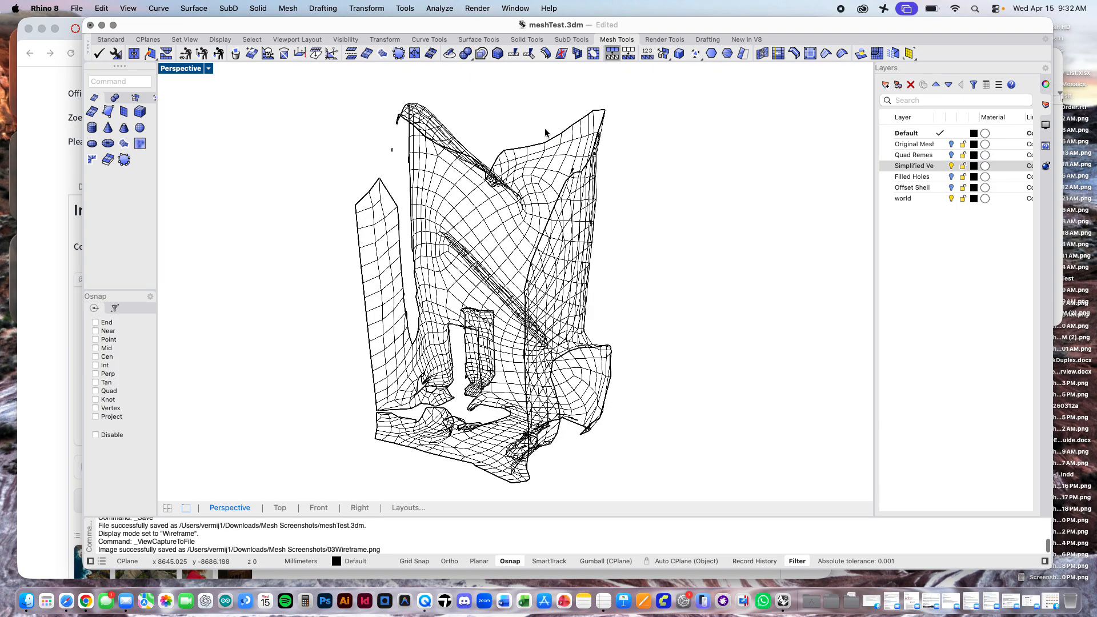
# Step: Switch the visible layer from the simplified mesh to Filled Holes and capture its wireframe Perspective view to a file
pyautogui.click(951, 166)
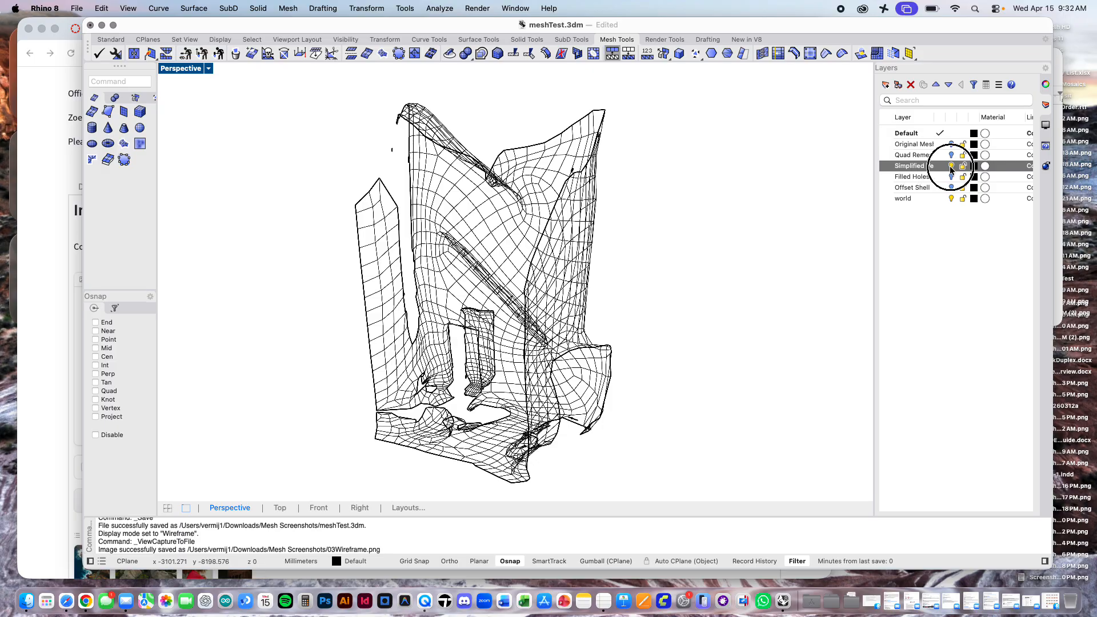
pyautogui.click(951, 176)
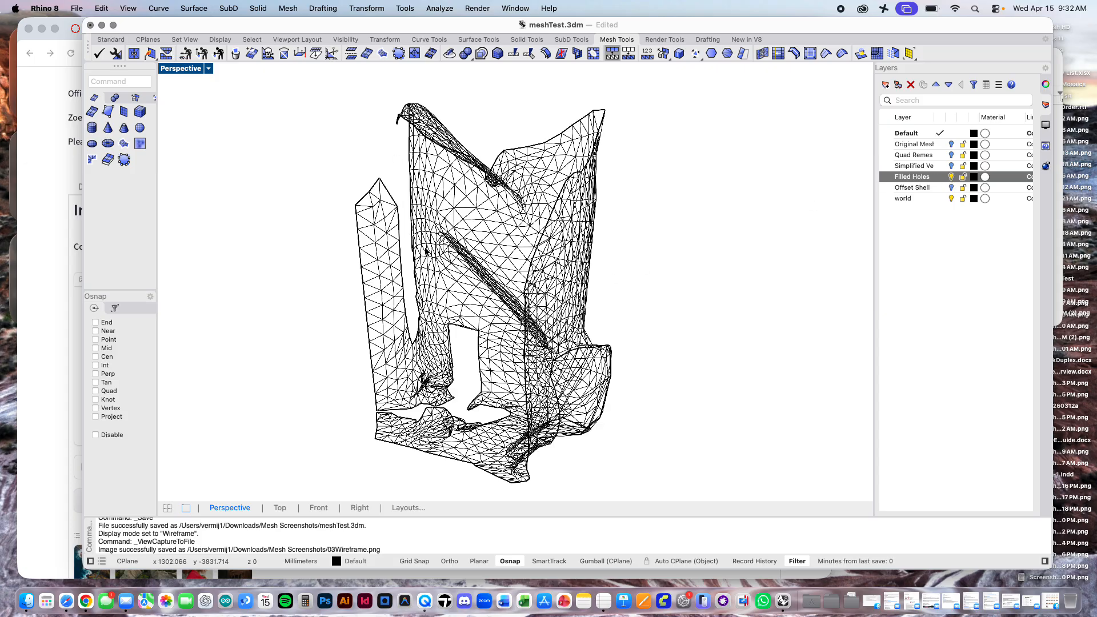
pyautogui.click(128, 8)
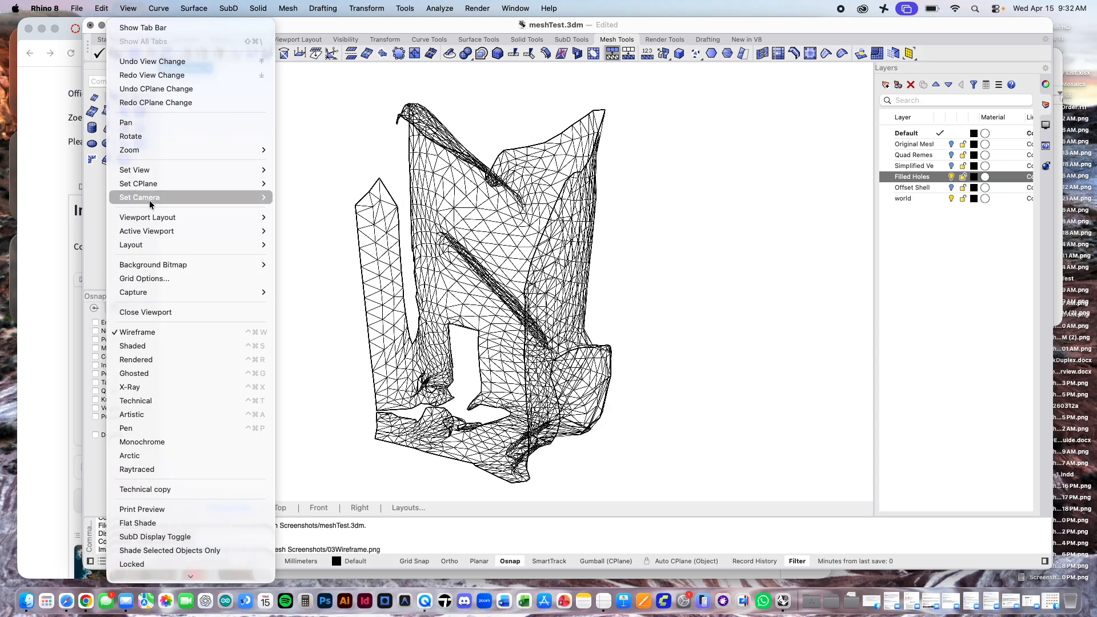
pyautogui.moveTo(172, 291)
pyautogui.click(291, 304)
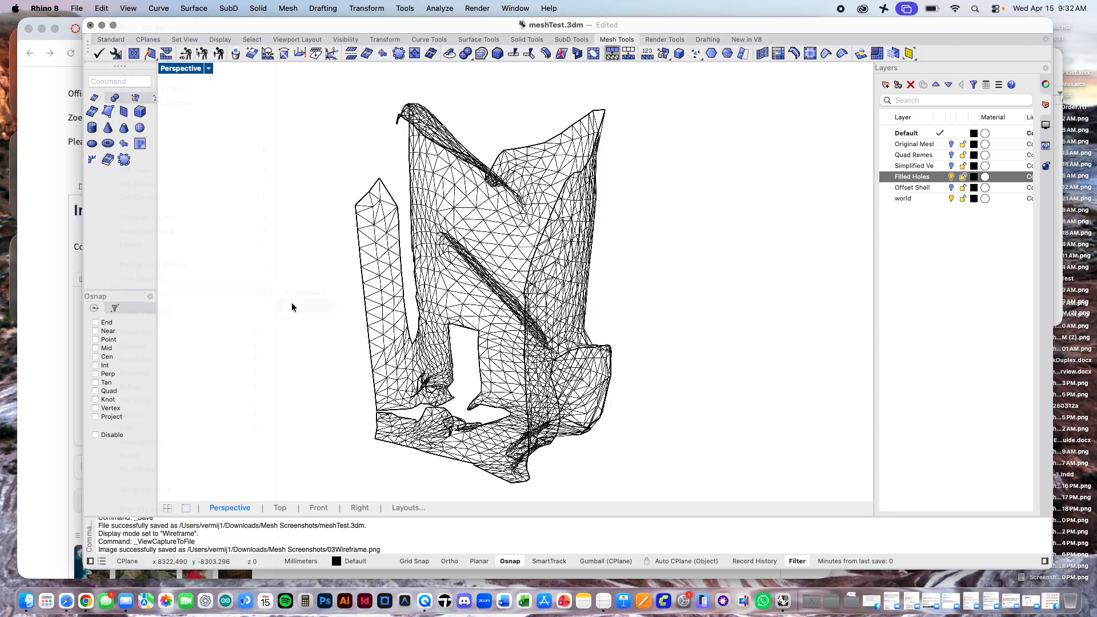
pyautogui.click(995, 400)
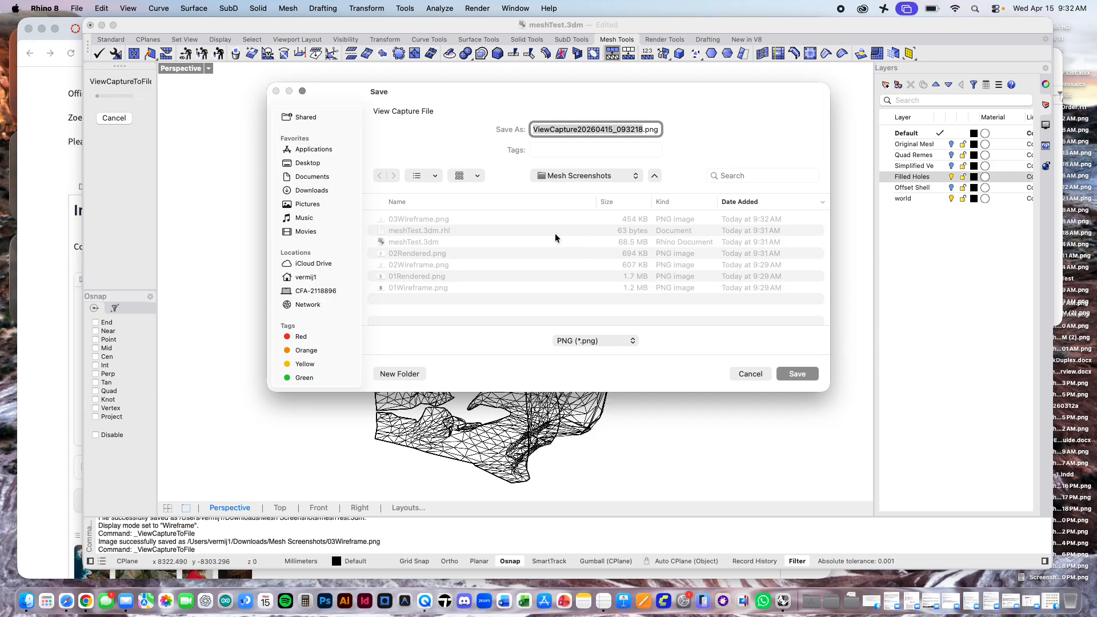
# Step: Save the filled-holes mesh capture as 04Wireframe.png in the Mesh Screenshots folder
pyautogui.click(411, 220)
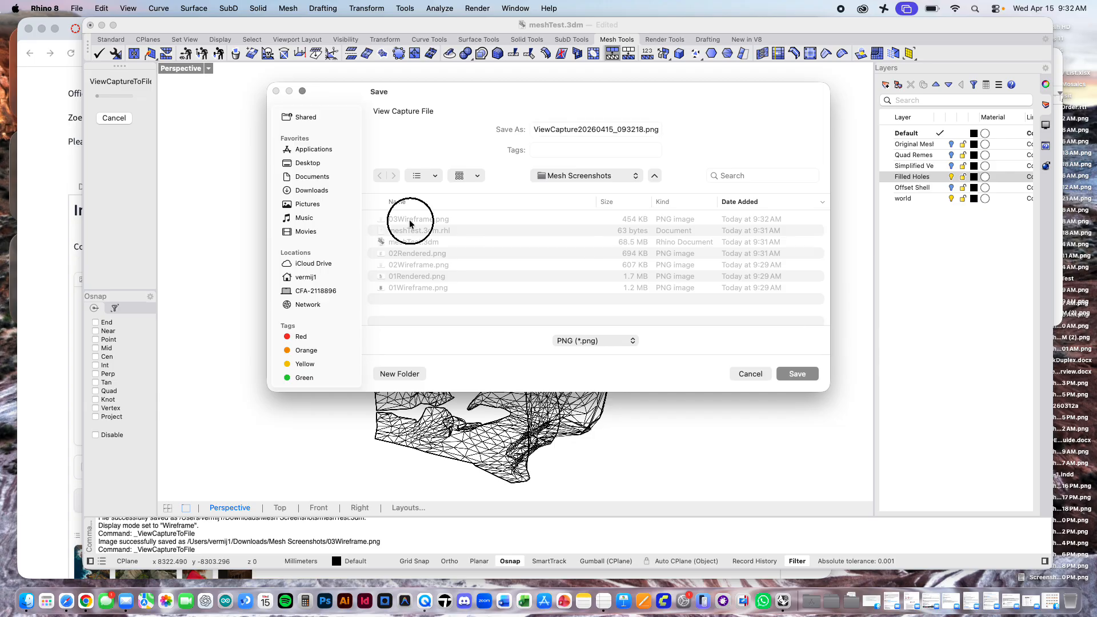
pyautogui.click(540, 130)
pyautogui.press('BackSpace')
pyautogui.write('4')
pyautogui.press('Return')
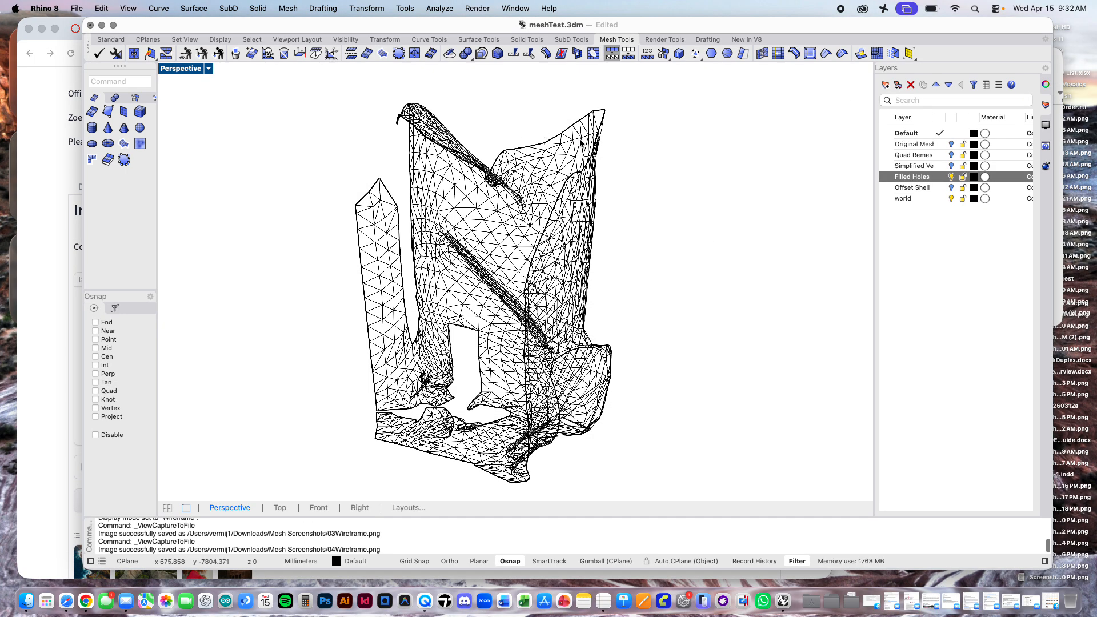
# Step: Hide the Filled Holes layer, show Offset Shell, and capture its wireframe Perspective view to a file at scale 2
pyautogui.click(950, 177)
pyautogui.click(951, 187)
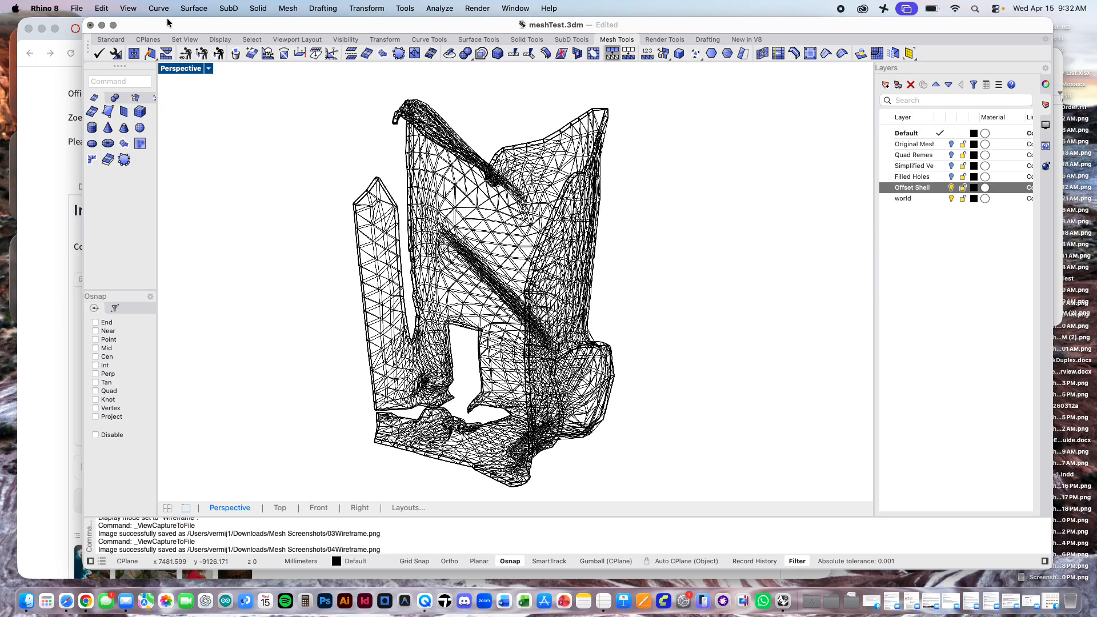
pyautogui.click(137, 8)
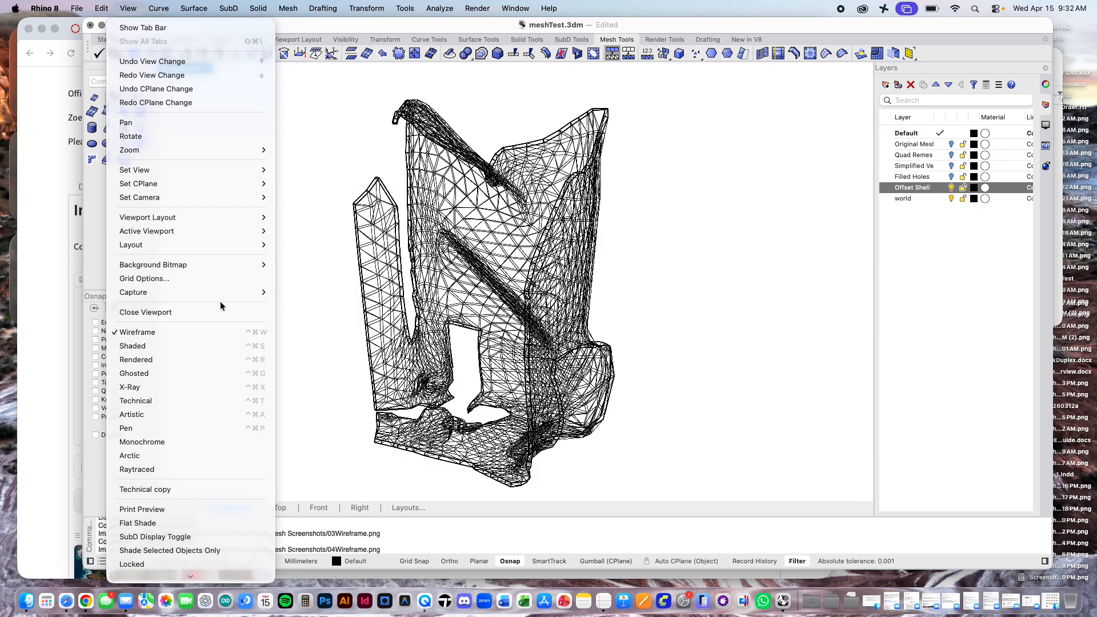
pyautogui.moveTo(243, 294)
pyautogui.click(314, 307)
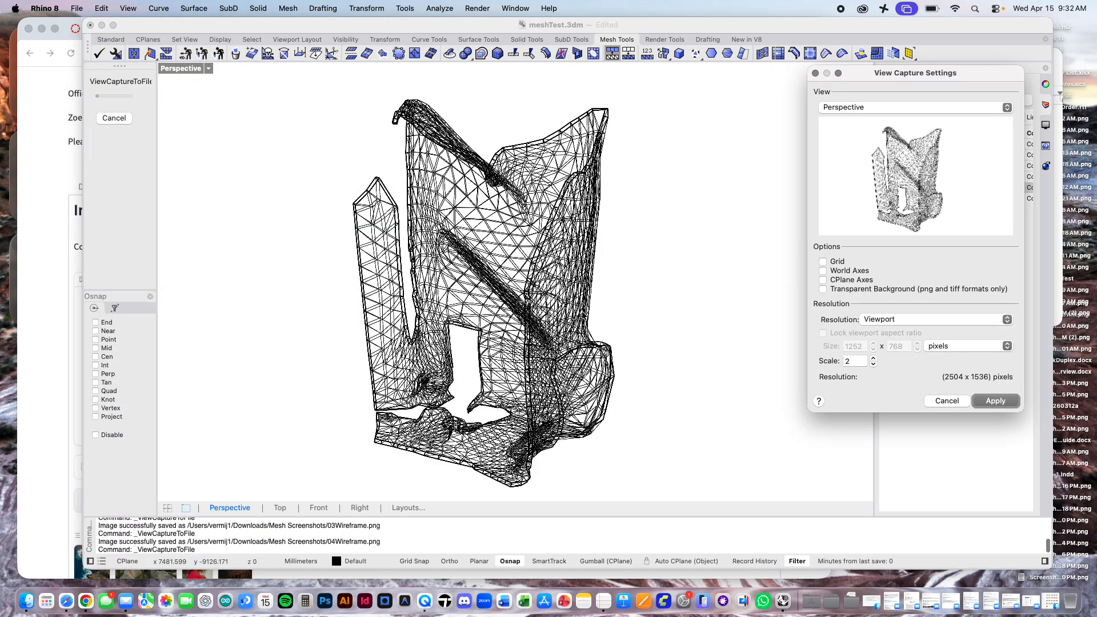
pyautogui.click(991, 399)
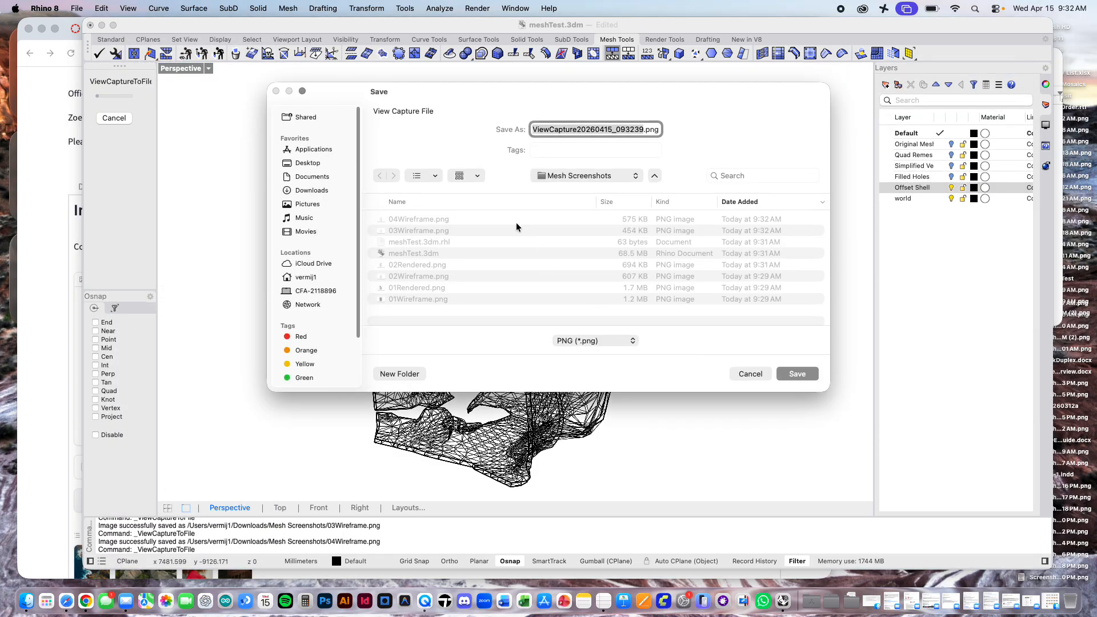
# Step: Save the offset shell capture as 05Wireframe.png in the Mesh Screenshots folder, and save the Rhino model
pyautogui.click(405, 215)
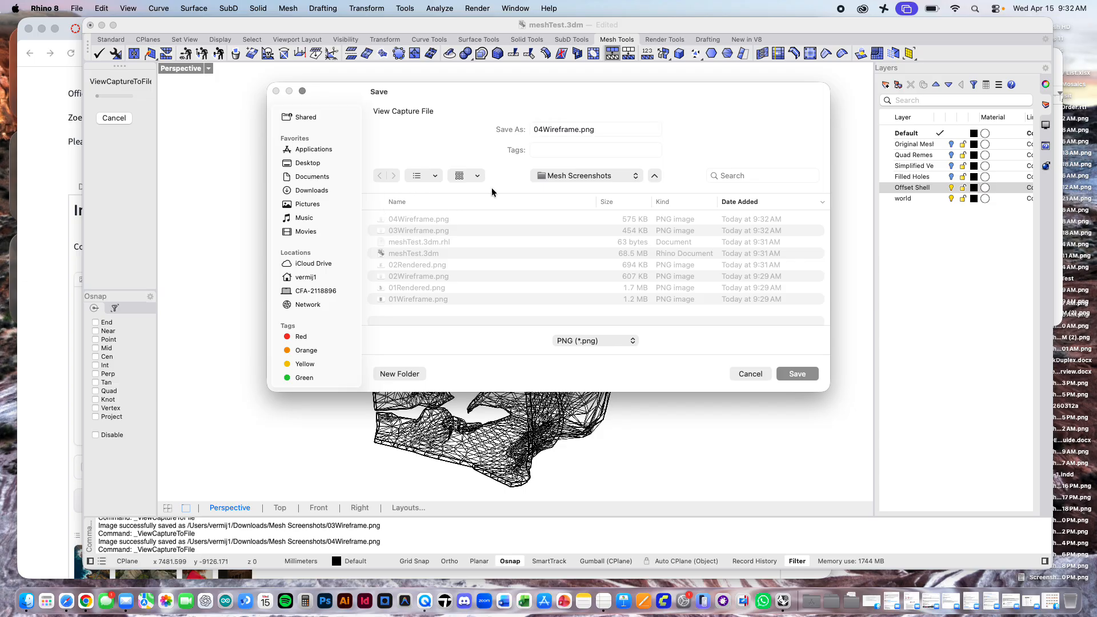
pyautogui.click(546, 128)
pyautogui.press('BackSpace')
pyautogui.write('5')
pyautogui.press('Return')
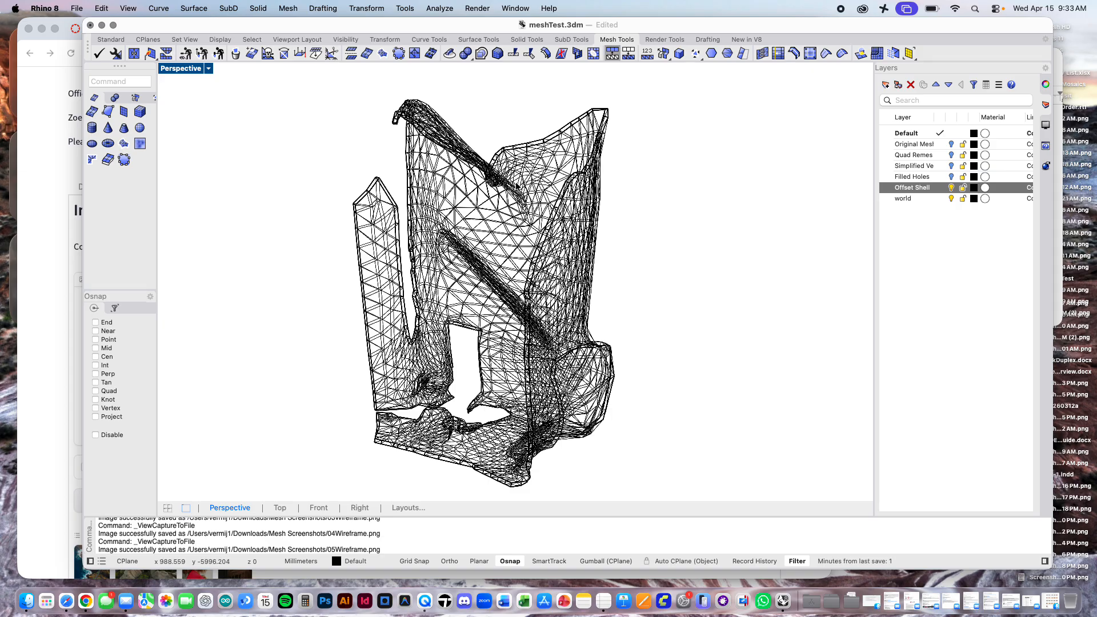
pyautogui.press('super+s')
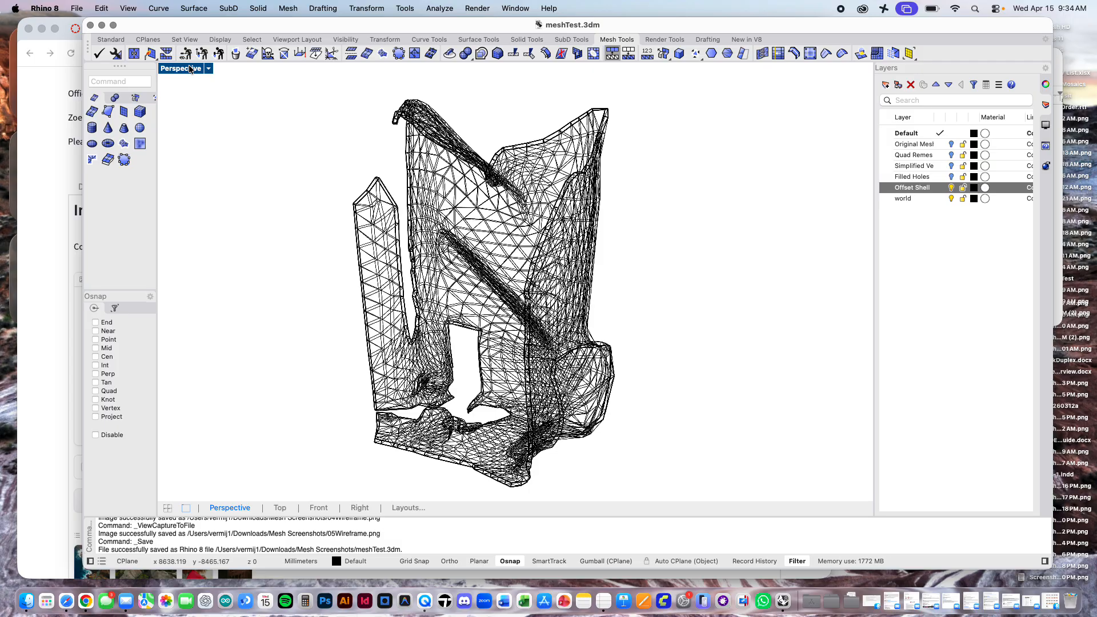
# Step: Switch to Chrome and open the research paper linked on the ZoeDepth demo page to read its arXiv abstract
pyautogui.click(37, 162)
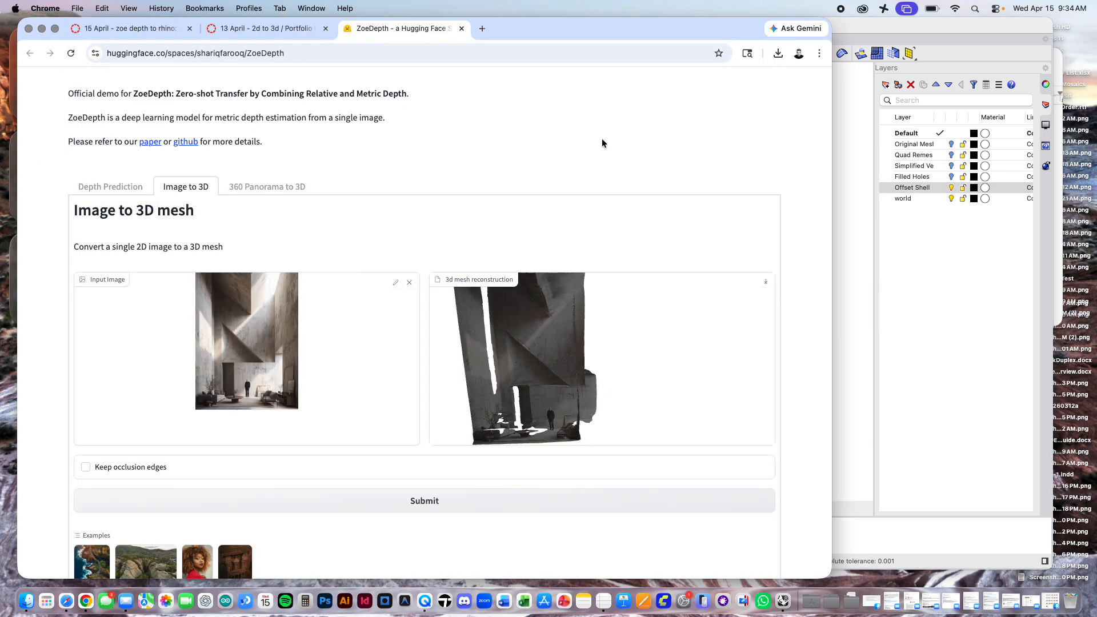
pyautogui.click(151, 141)
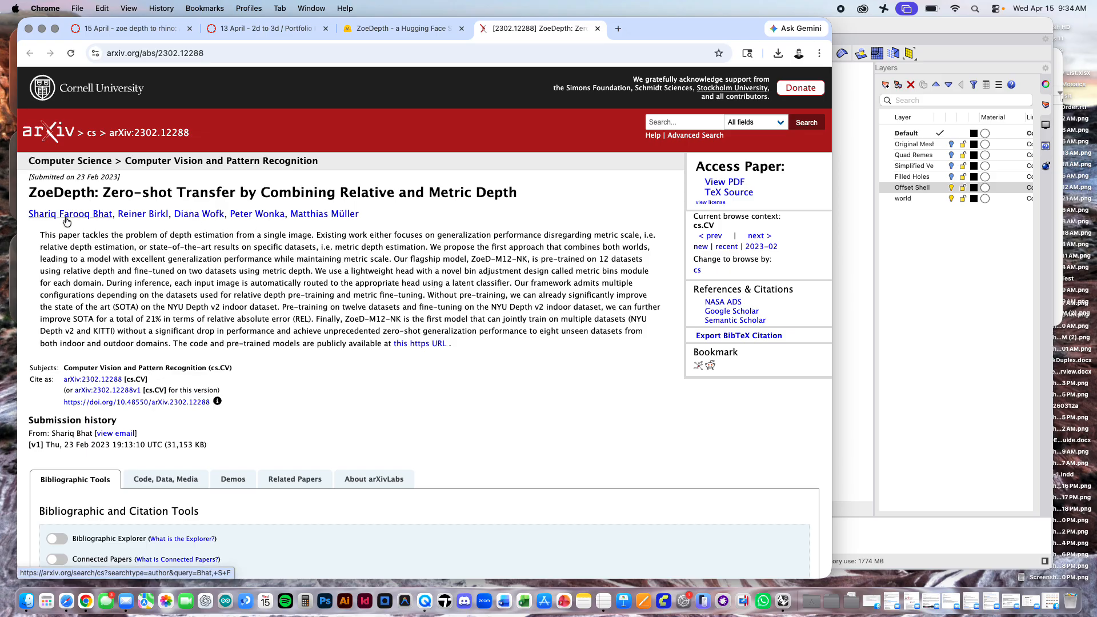
pyautogui.scroll(-2, 392, 389)
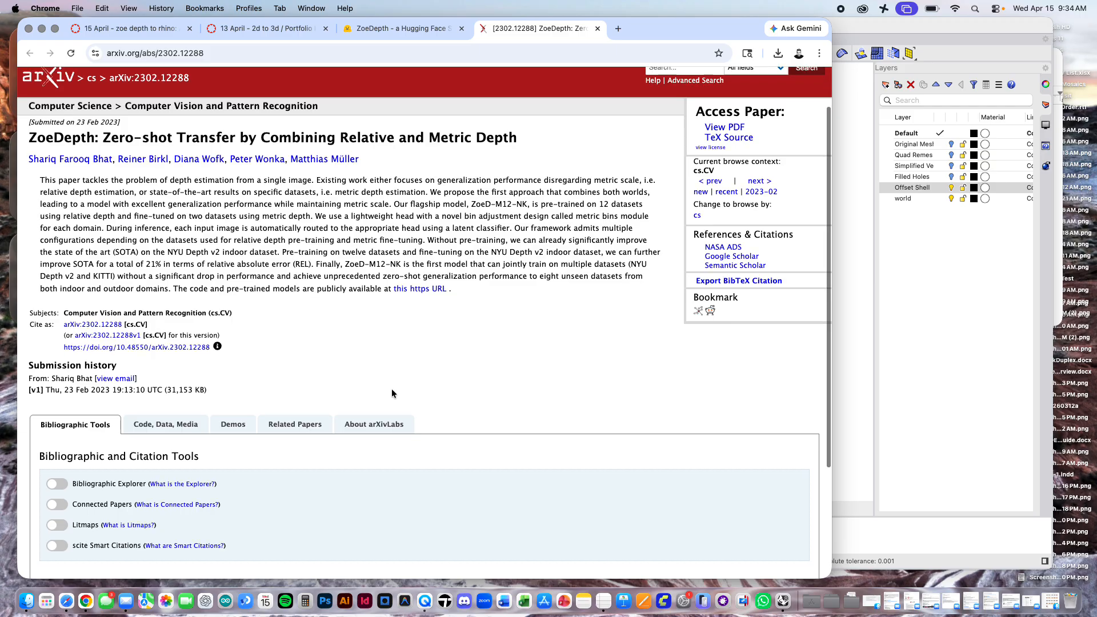
pyautogui.scroll(2, 392, 391)
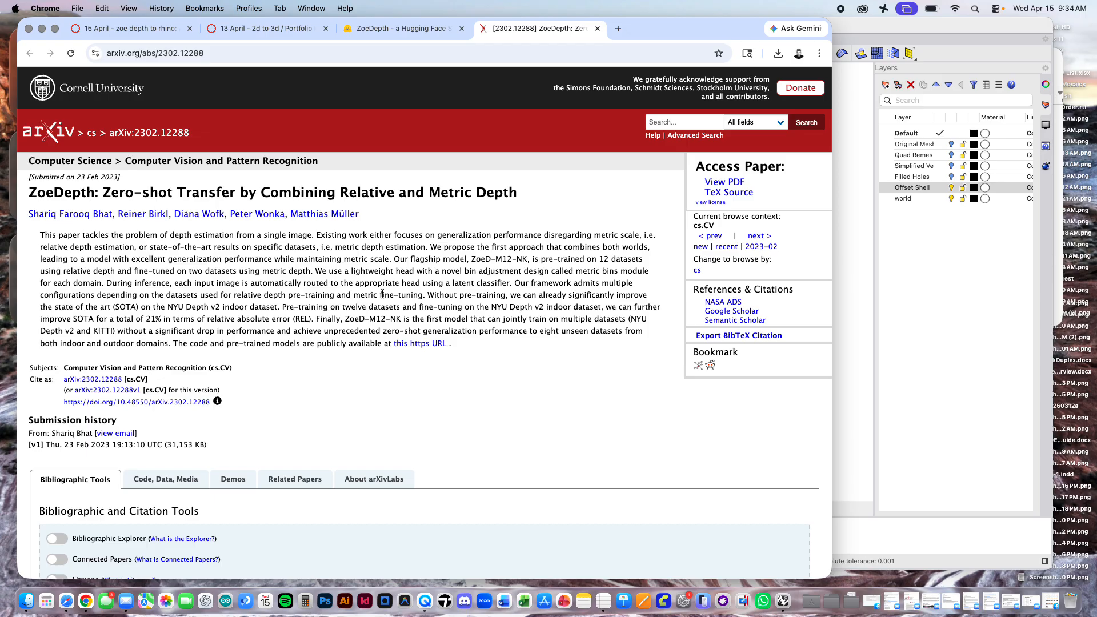
pyautogui.scroll(-7, 382, 294)
pyautogui.scroll(6, 382, 294)
# Step: View the ZoeDepth paper's PDF, examine the architecture and metric bins figures on its first pages, and close the paper
pyautogui.click(723, 182)
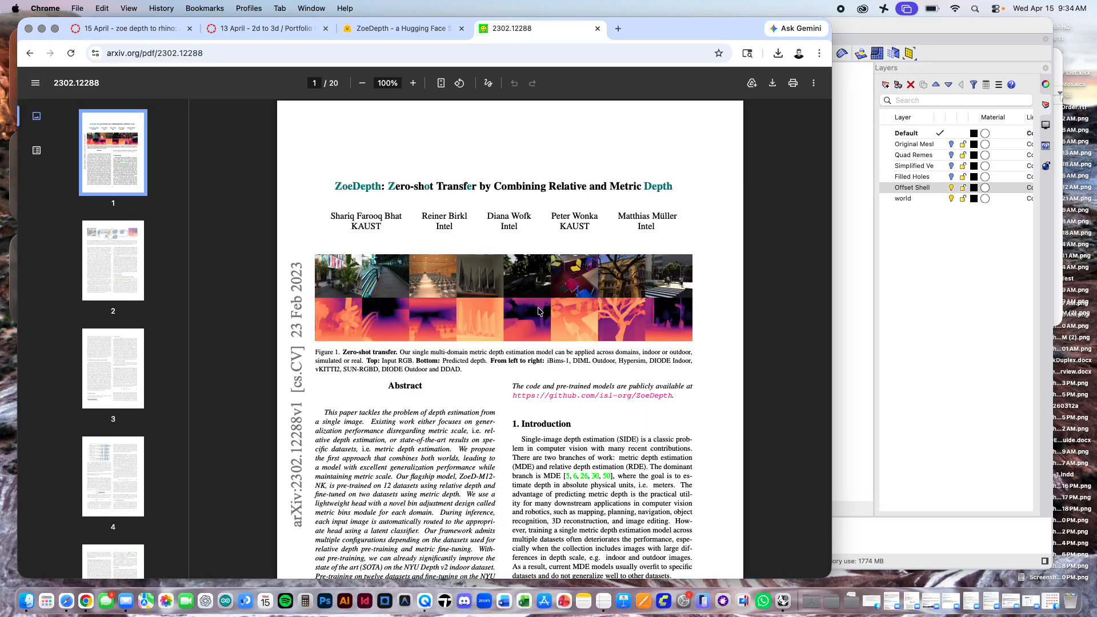
pyautogui.scroll(-15, 538, 312)
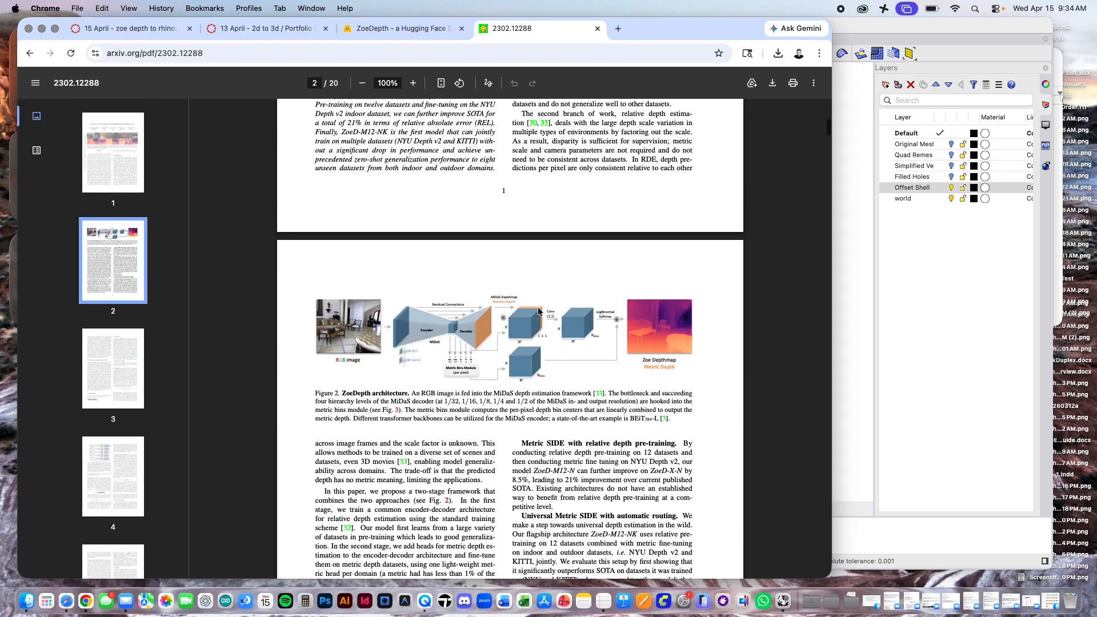
pyautogui.scroll(-15, 538, 311)
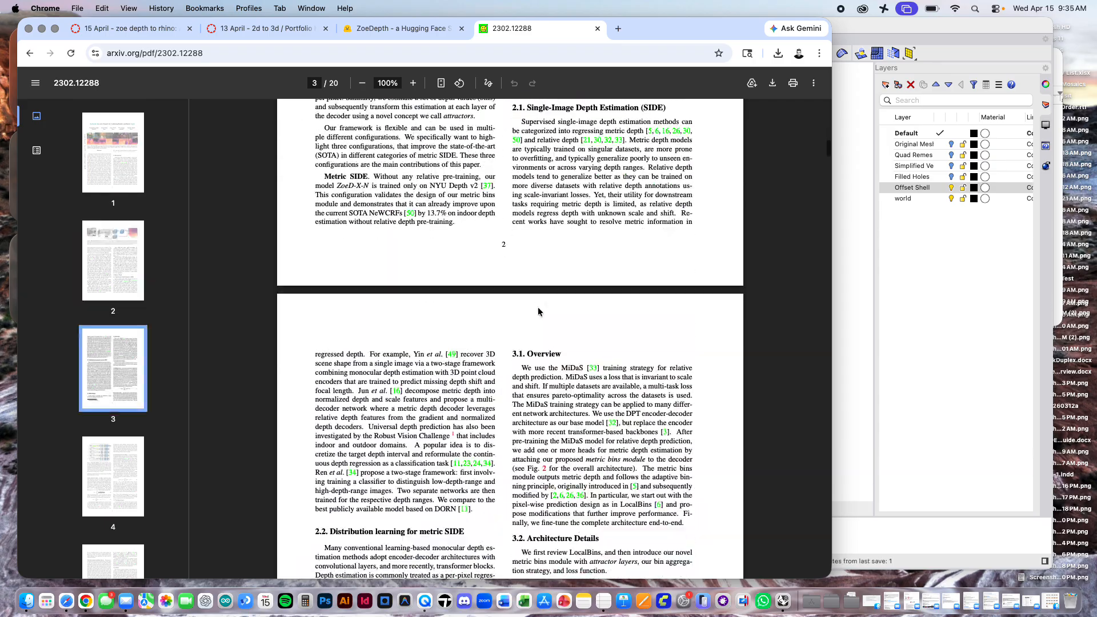
pyautogui.scroll(-15, 538, 311)
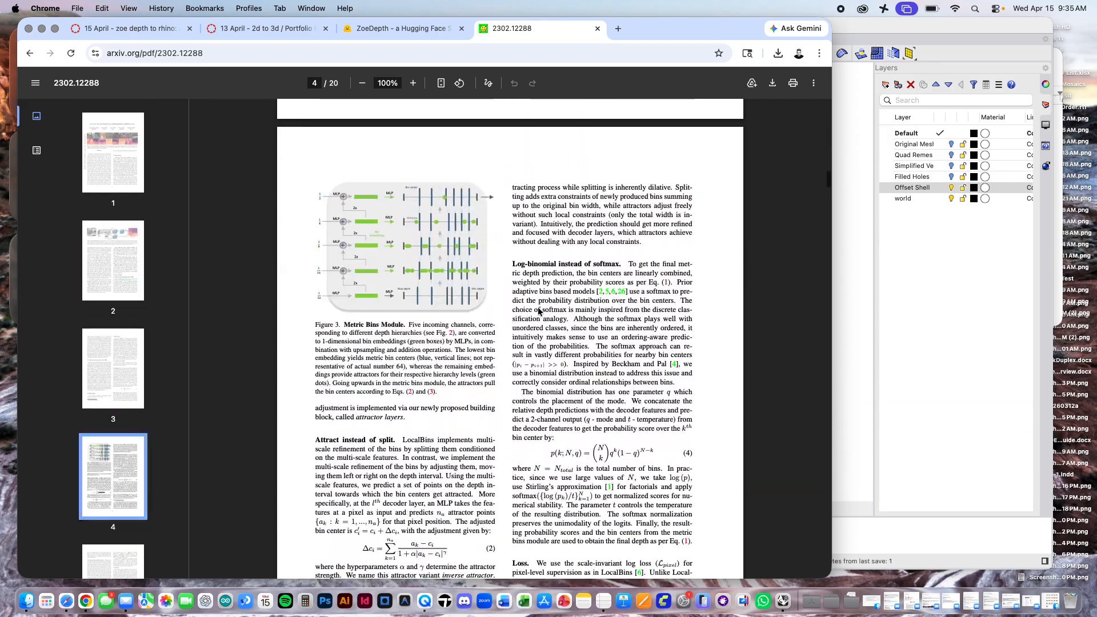
pyautogui.scroll(-8, 525, 322)
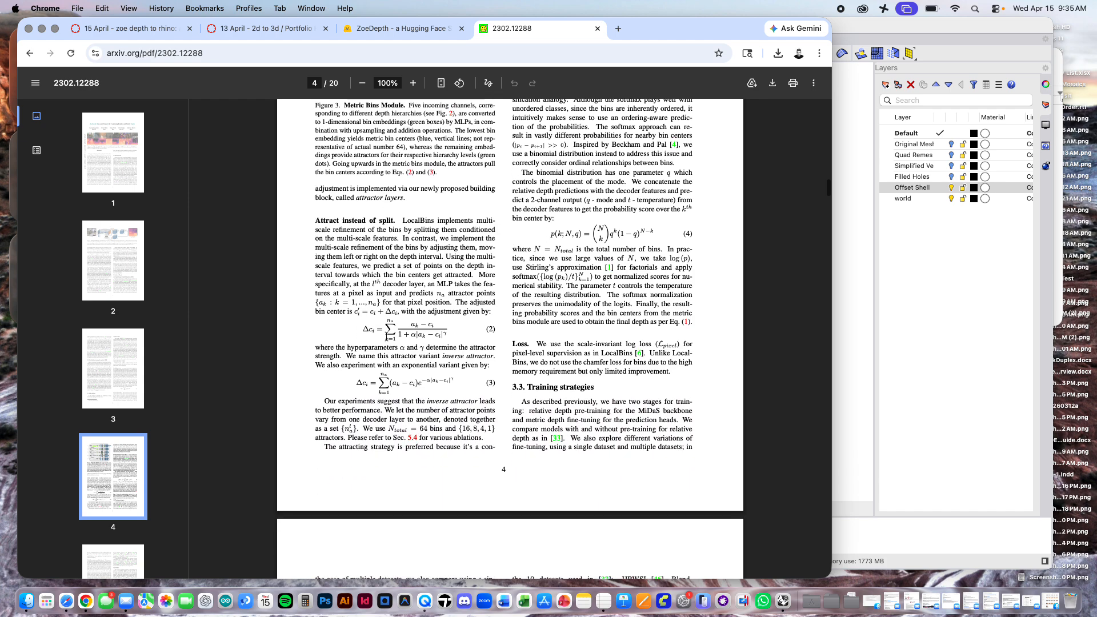
pyautogui.scroll(-1, 581, 254)
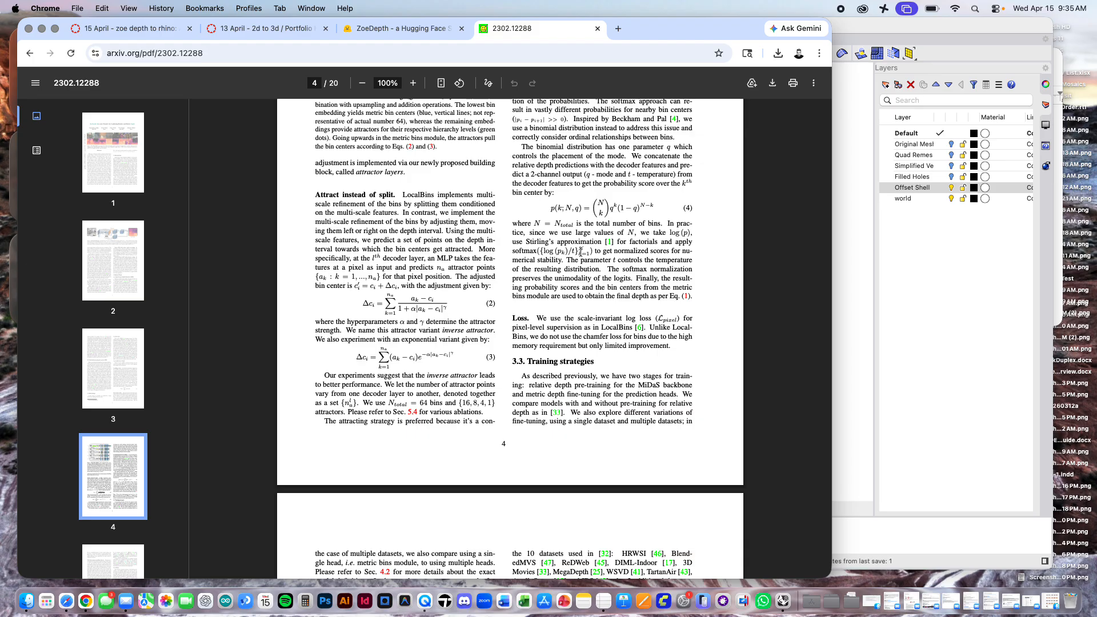
pyautogui.click(598, 28)
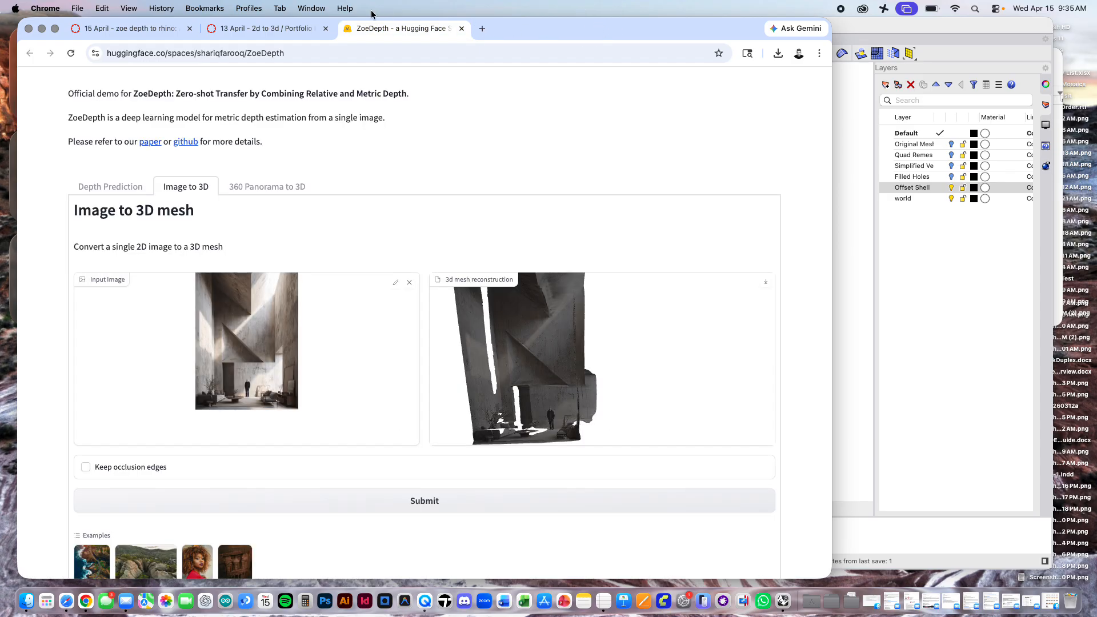
# Step: View the 13 April course page and examine the line assigning the reading "What about humans? Artificial intelligence in architecture"
pyautogui.click(288, 28)
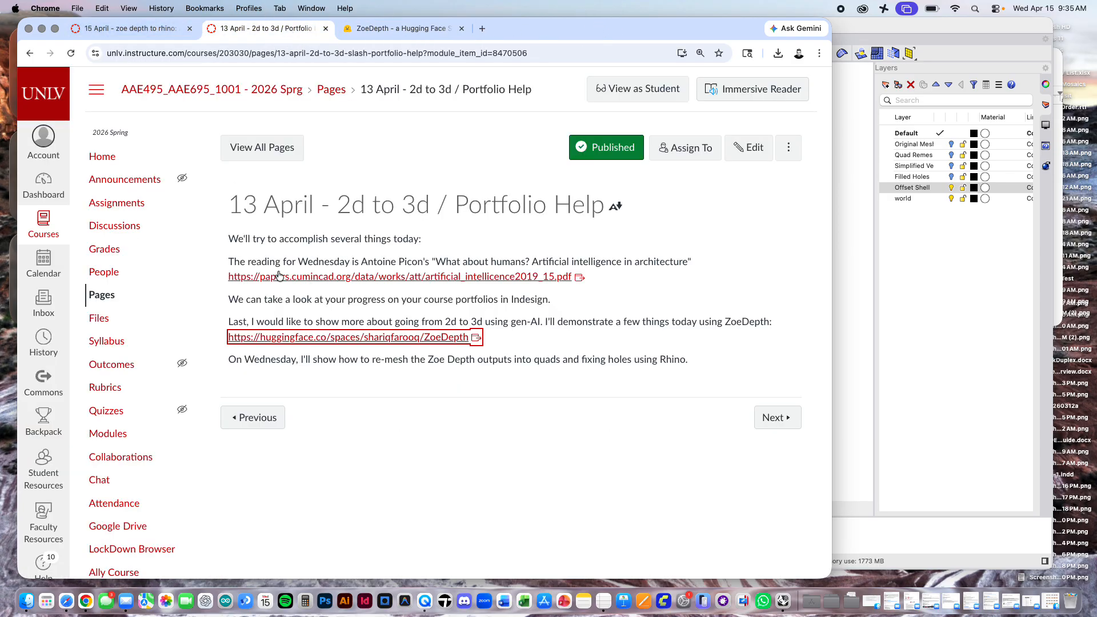
pyautogui.moveTo(291, 262); pyautogui.dragTo(596, 261)
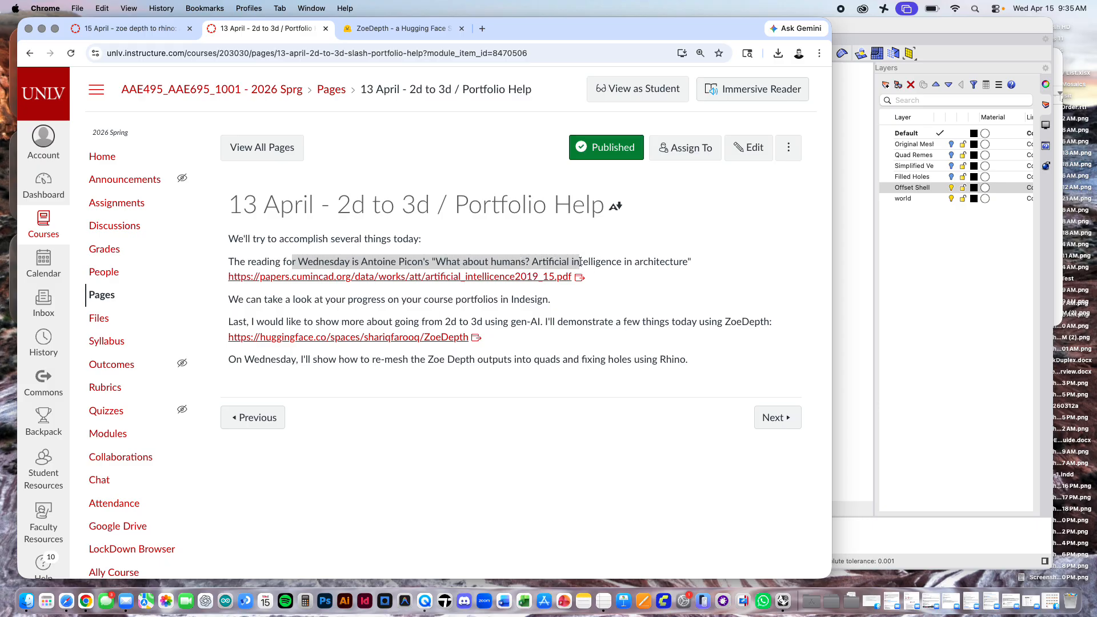
pyautogui.click(631, 257)
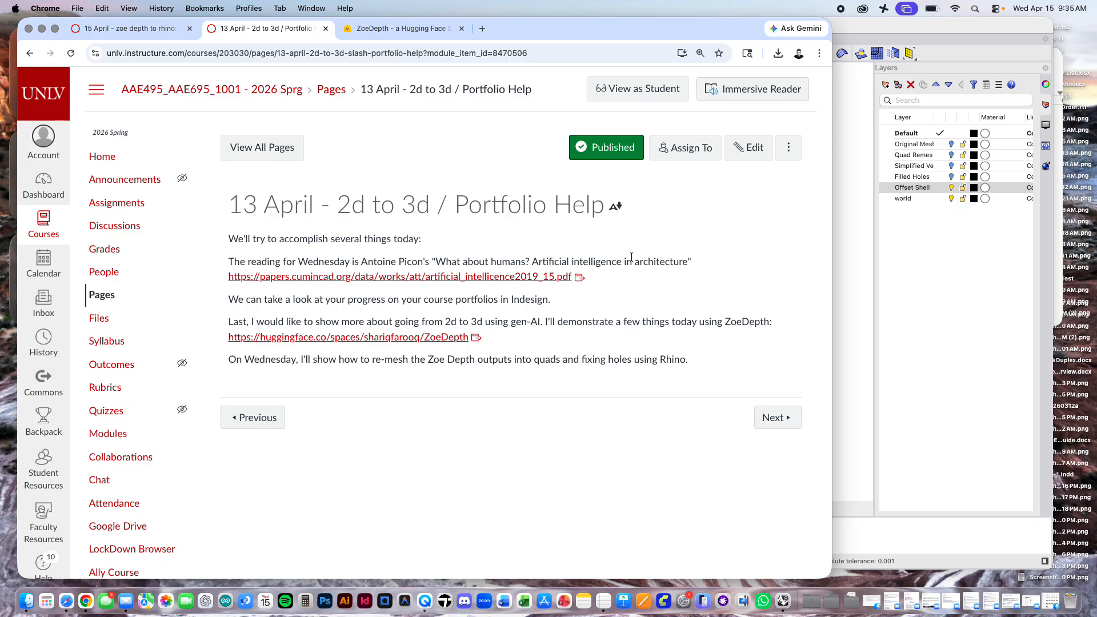
# Step: Switch to TextEdit, widen the Untitled.rtf window to read its passages on computers and human creativity, and return to the course page in Chrome
pyautogui.click(1056, 232)
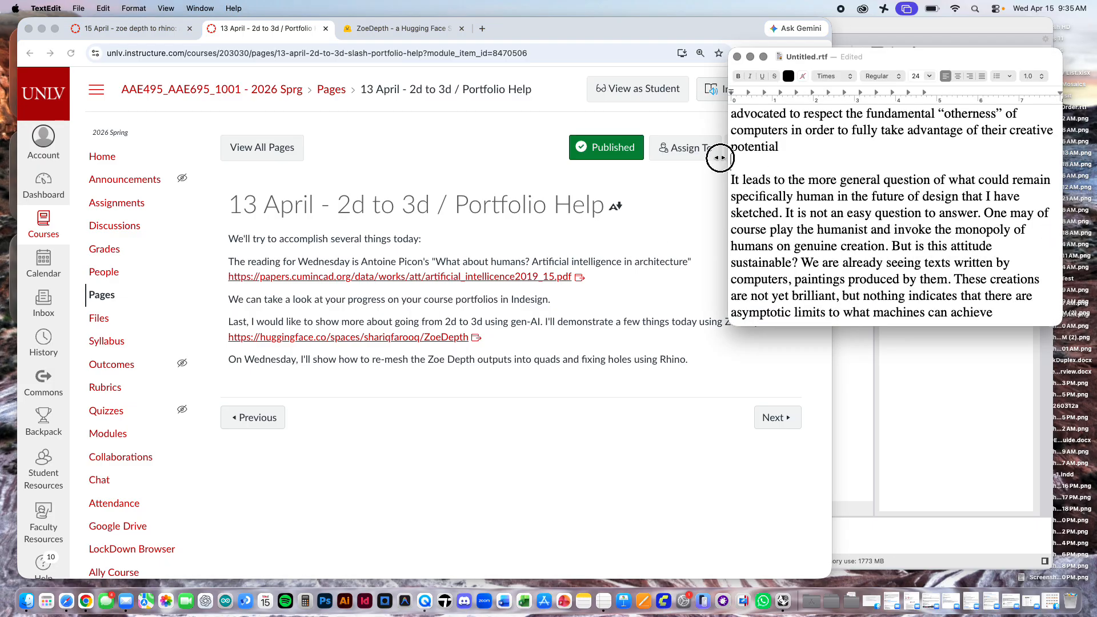
pyautogui.moveTo(729, 151); pyautogui.dragTo(615, 153)
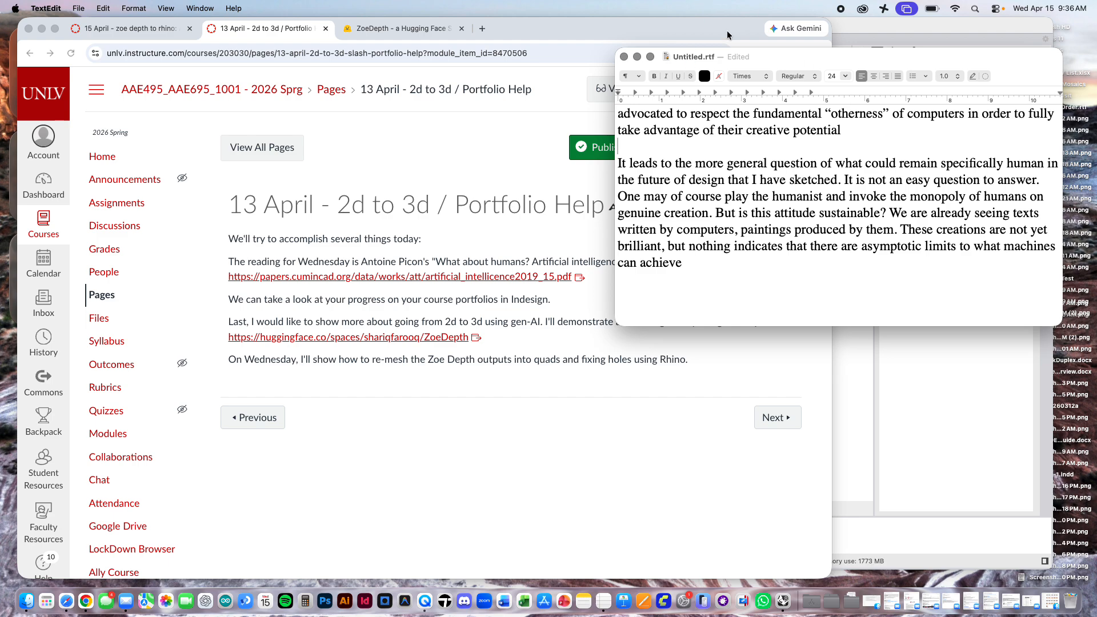
pyautogui.click(646, 32)
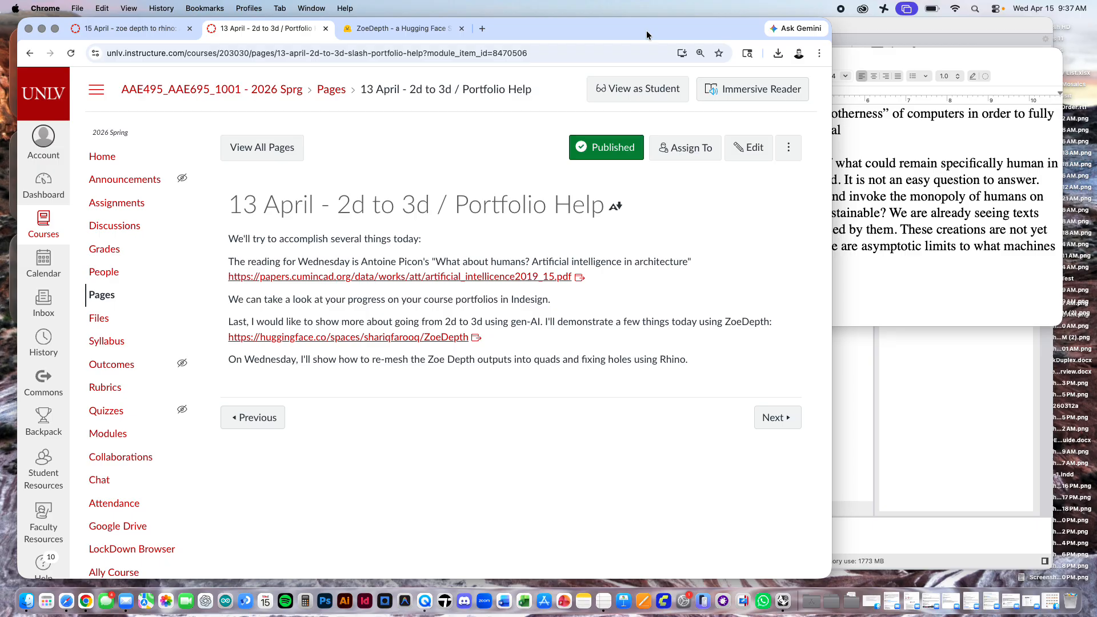
pyautogui.click(1009, 255)
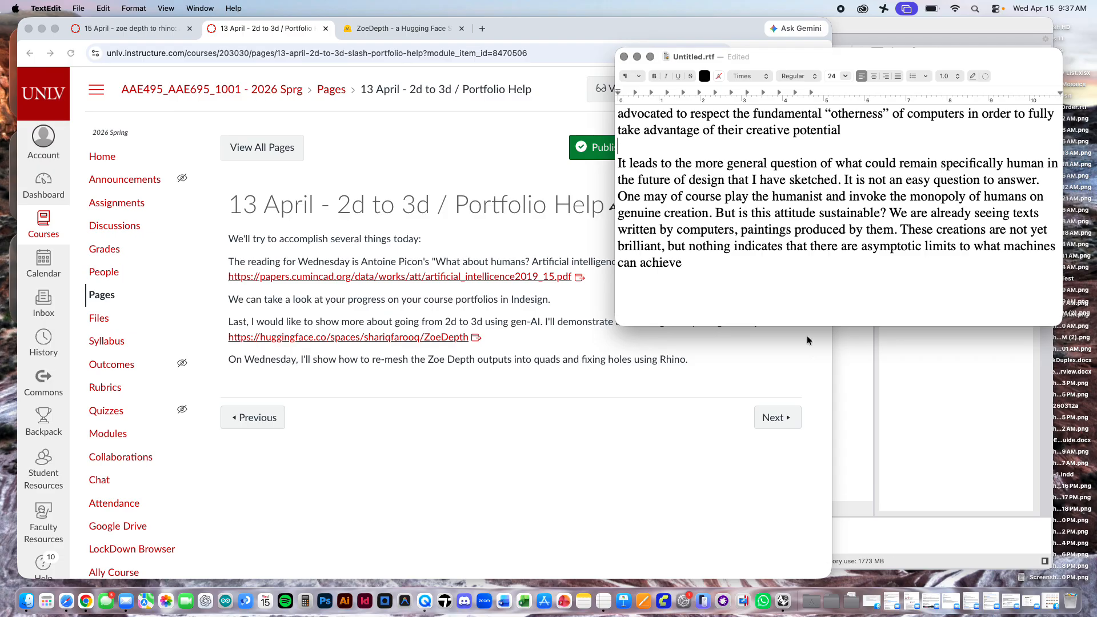
pyautogui.click(629, 30)
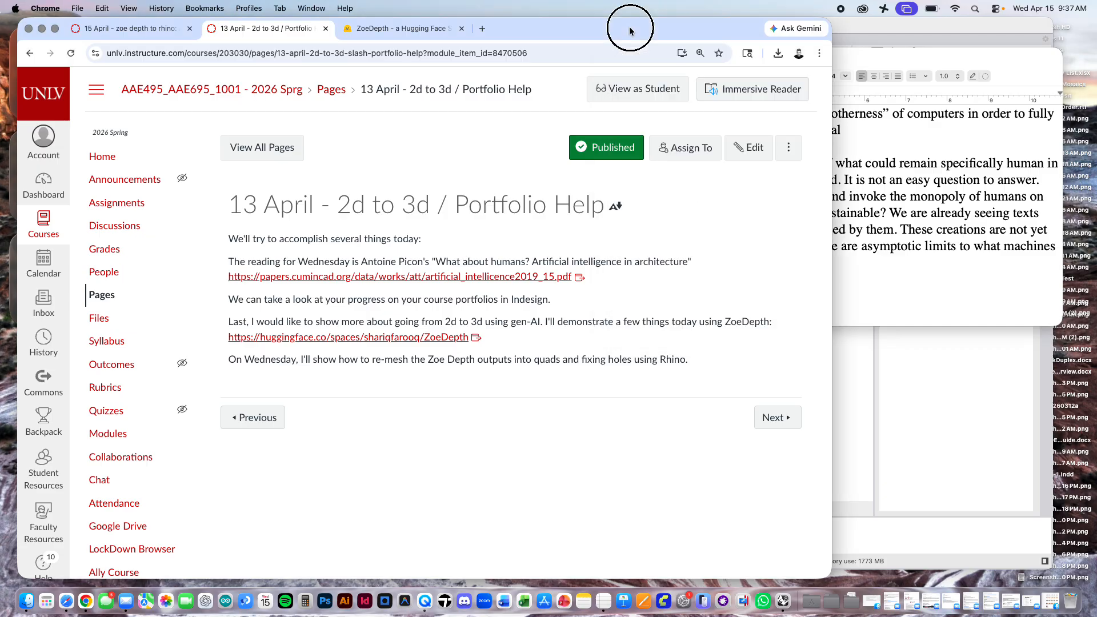